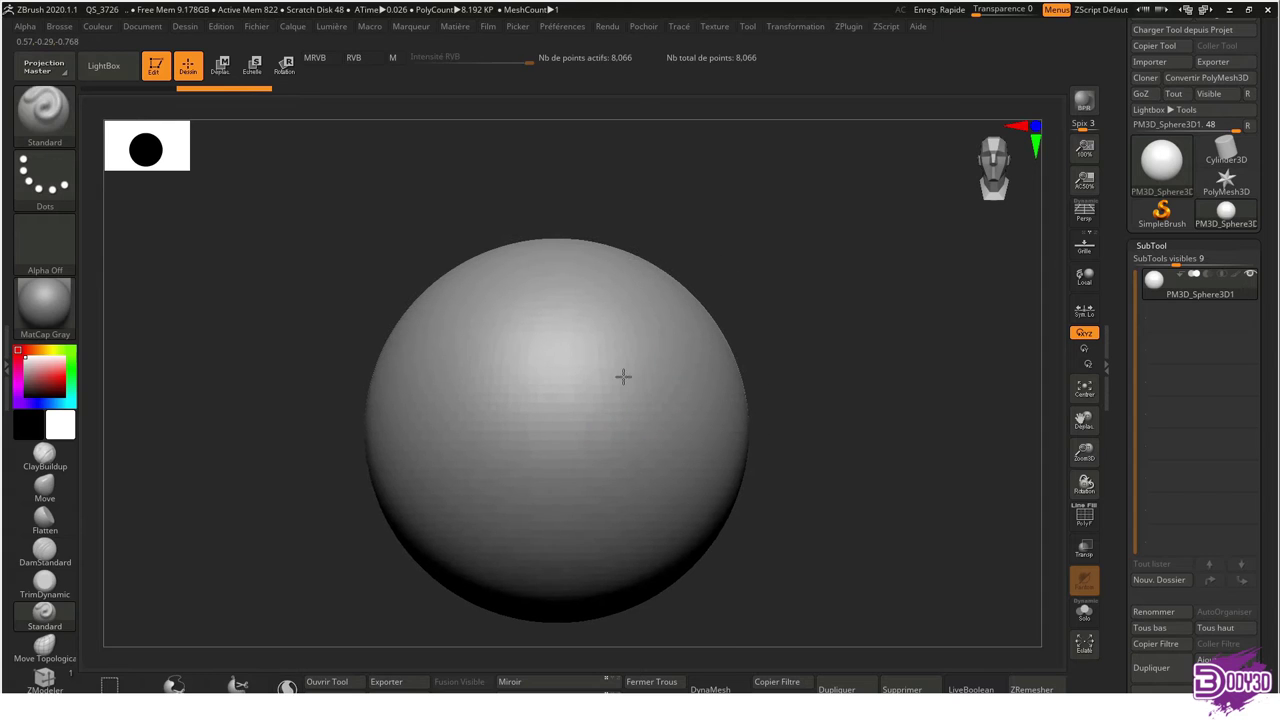
Zoom in on the sphere and move the Togepi reference photo window up and right
alt+right_drag(606, 337, 632, 327)
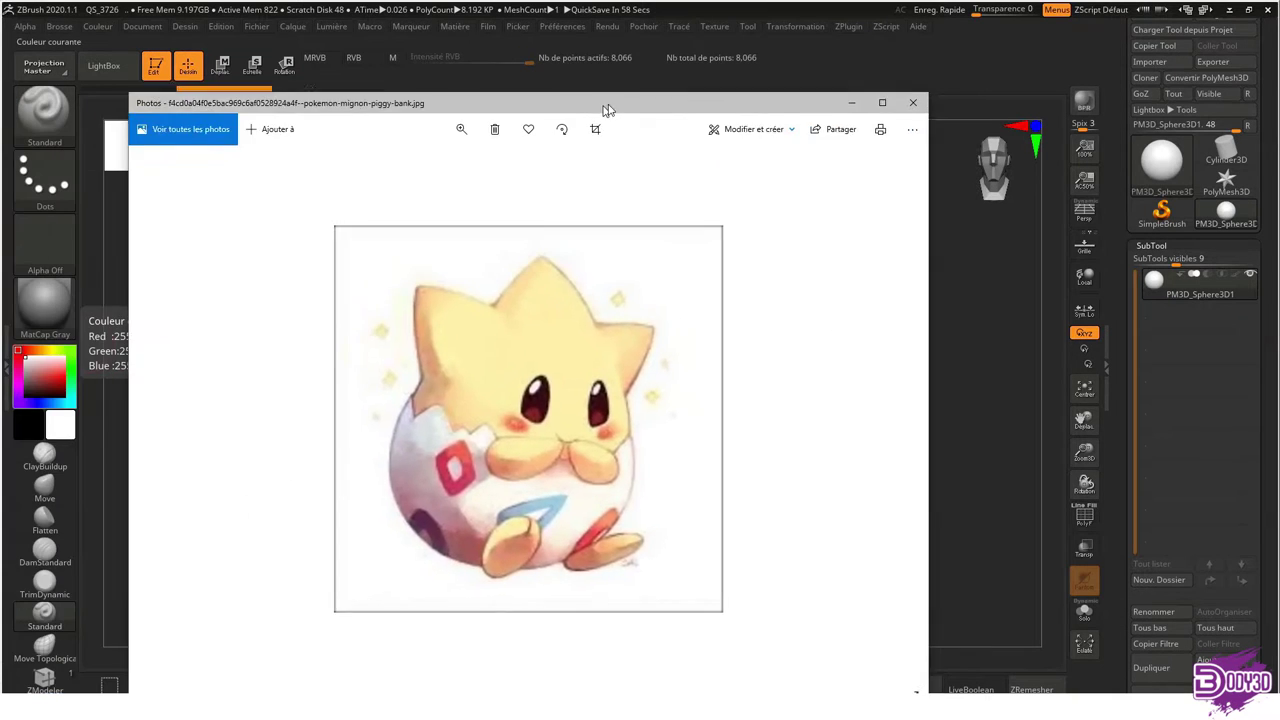
drag(606, 106, 670, 72)
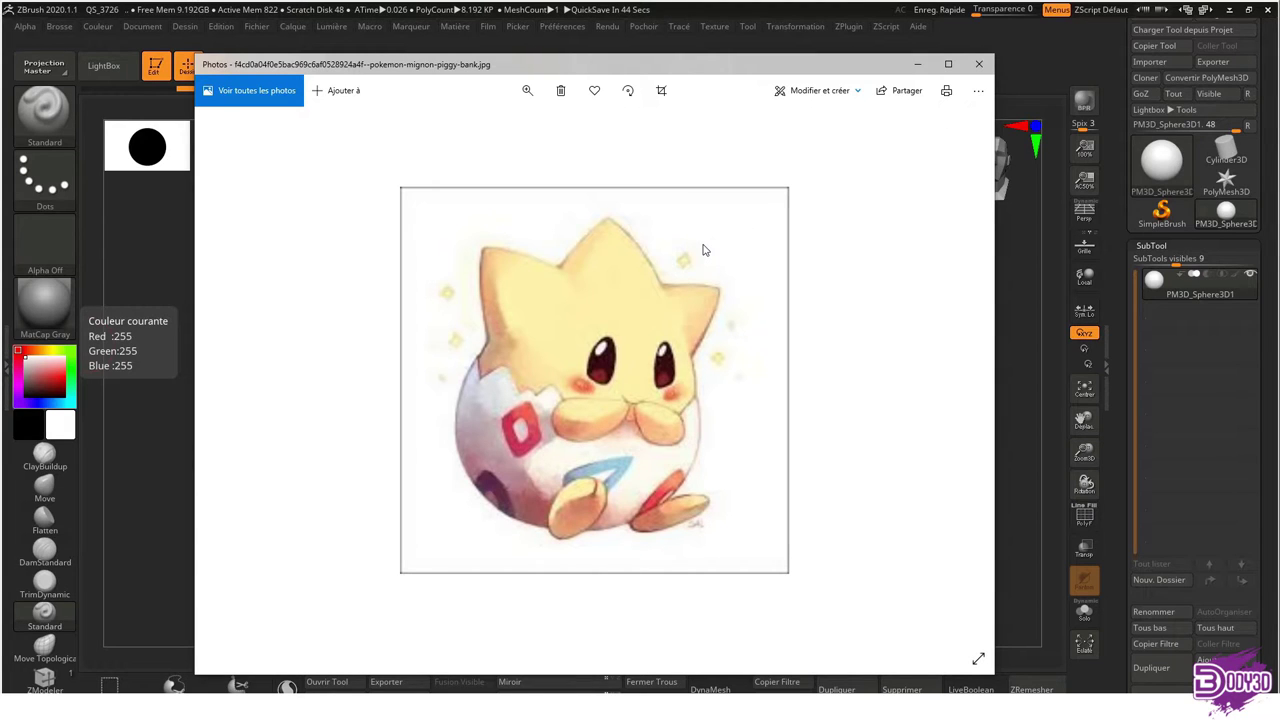
Swap the Togepi viewer for the egg photo téléchargement (1).jpg, showing through a see-through ZBrush
click(978, 64)
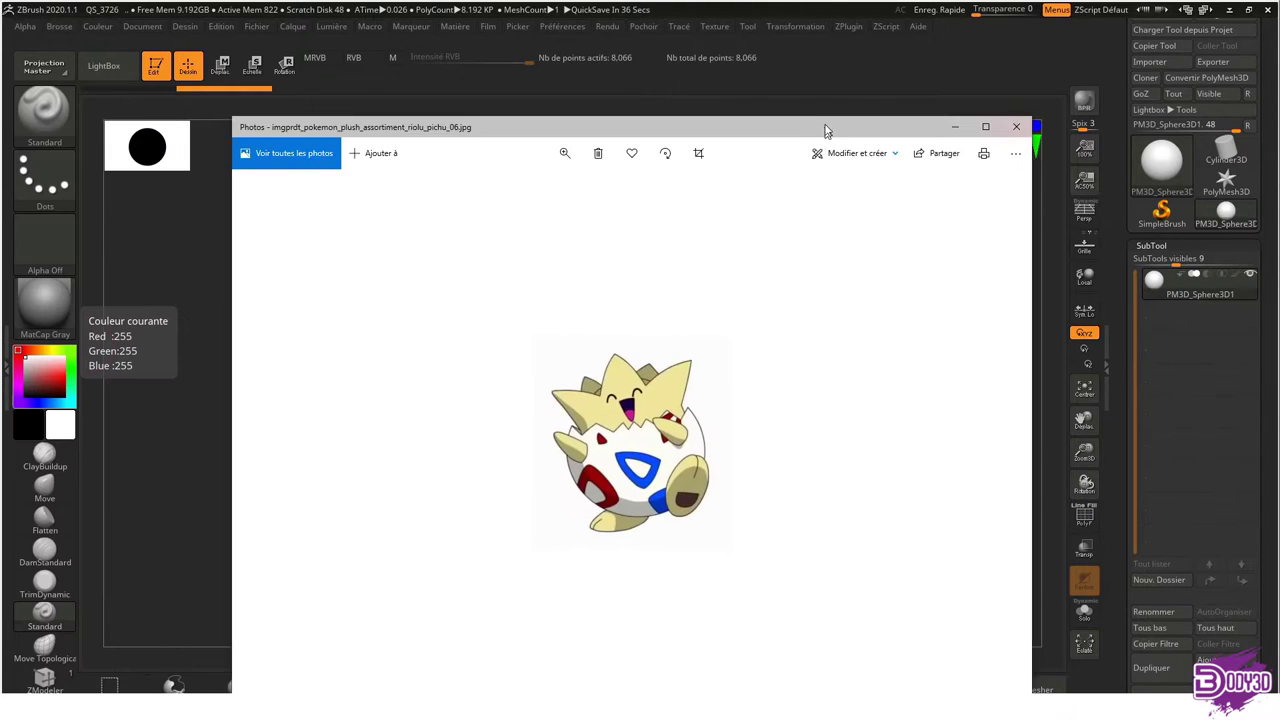
drag(828, 126, 786, 82)
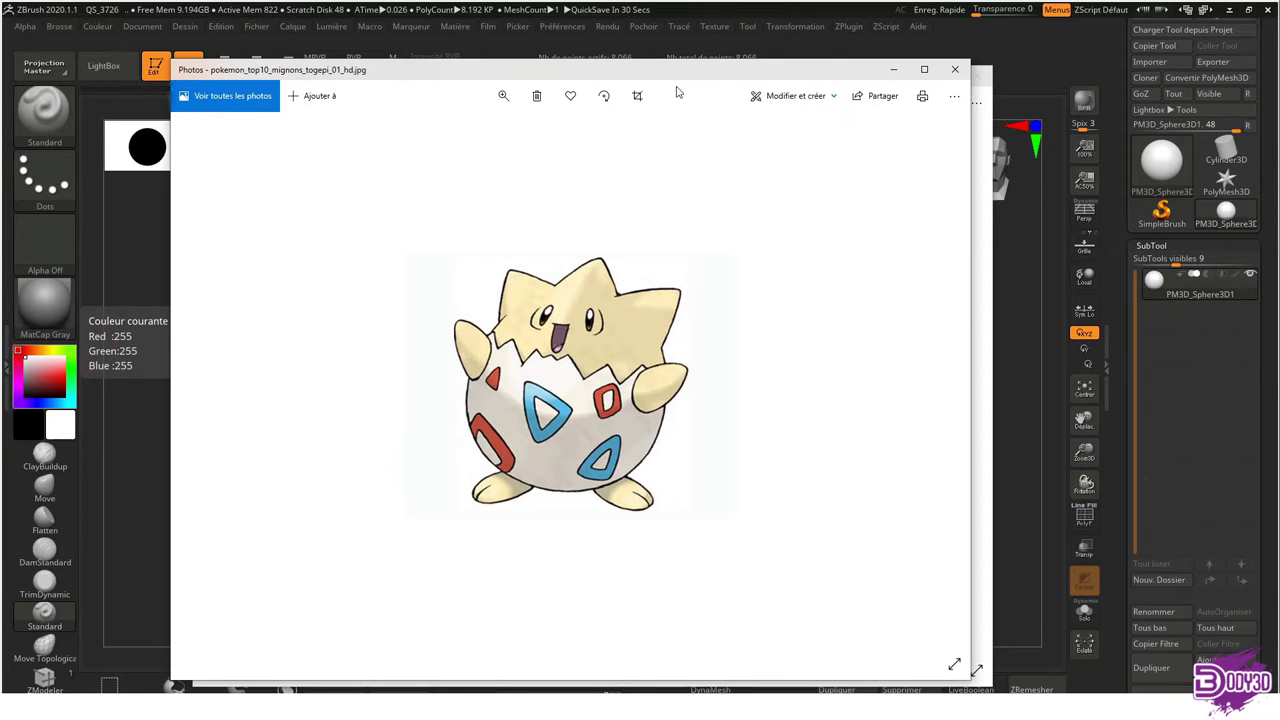
drag(680, 74, 630, 68)
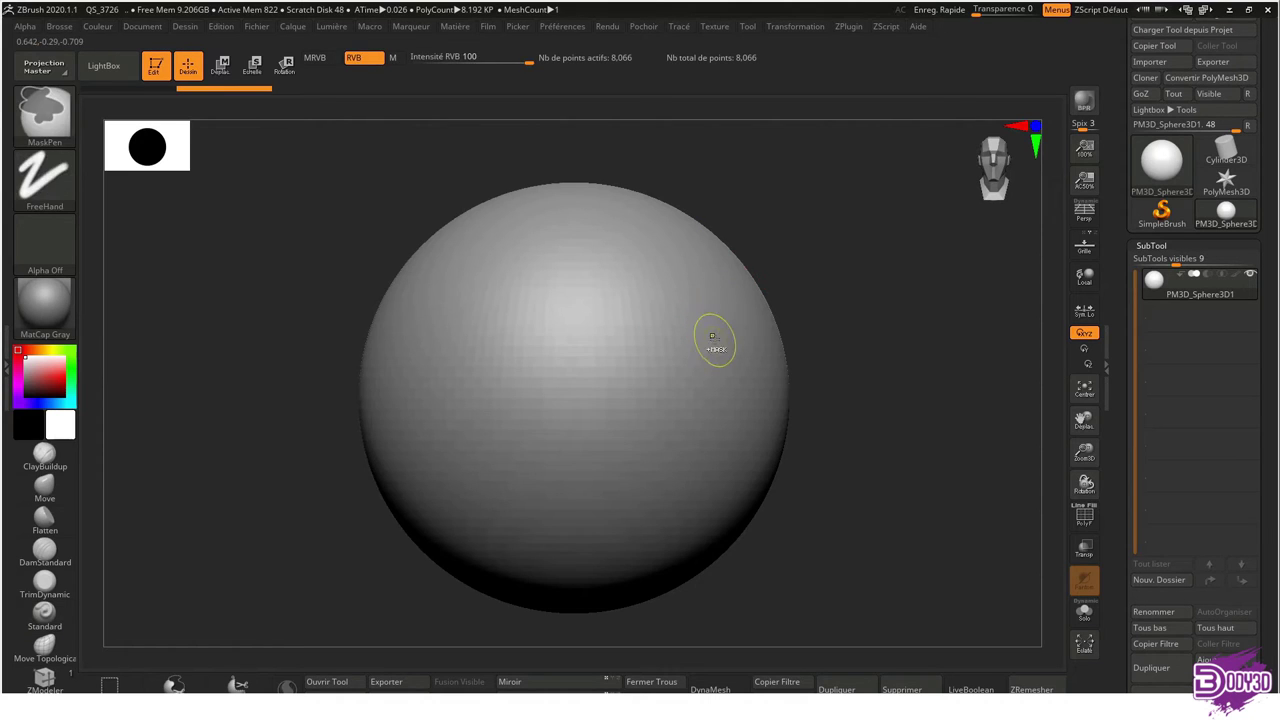
mouse_move(714, 337)
ctrl+right_down()
mouse_move(686, 297)
mouse_move(737, 291)
mouse_move(731, 262)
mouse_move(698, 288)
ctrl+right_up()
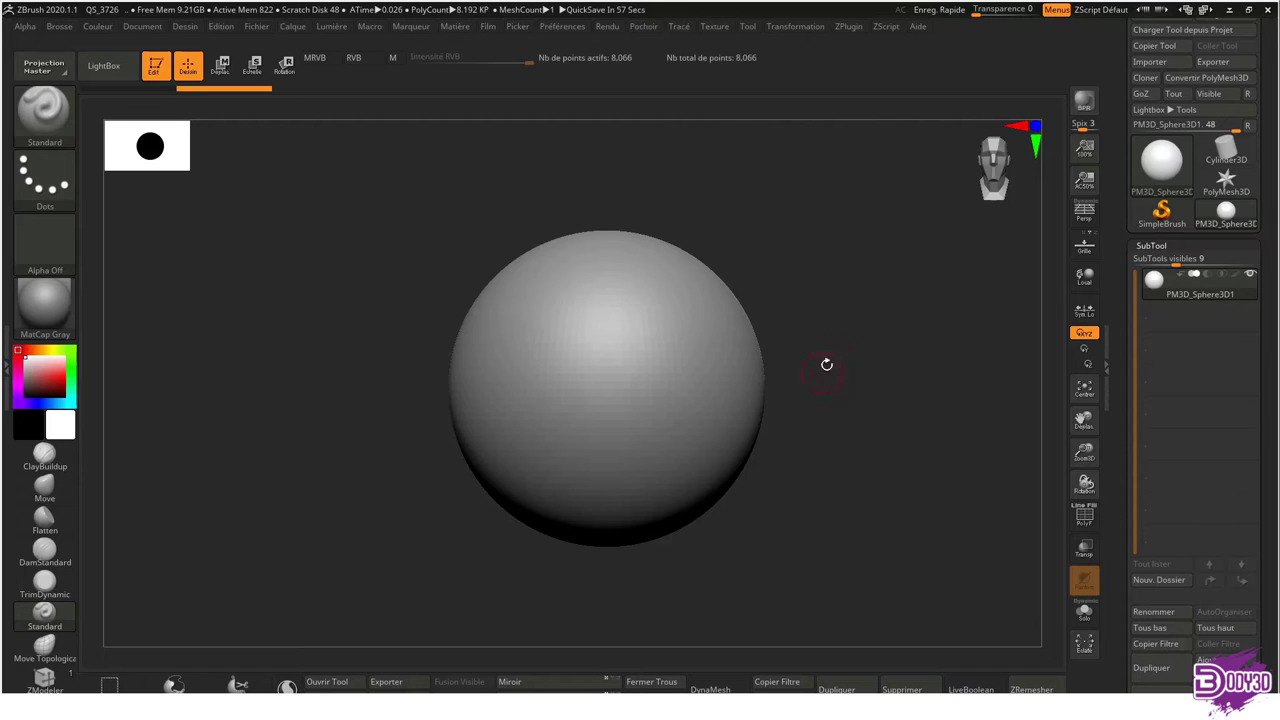
click(1000, 10)
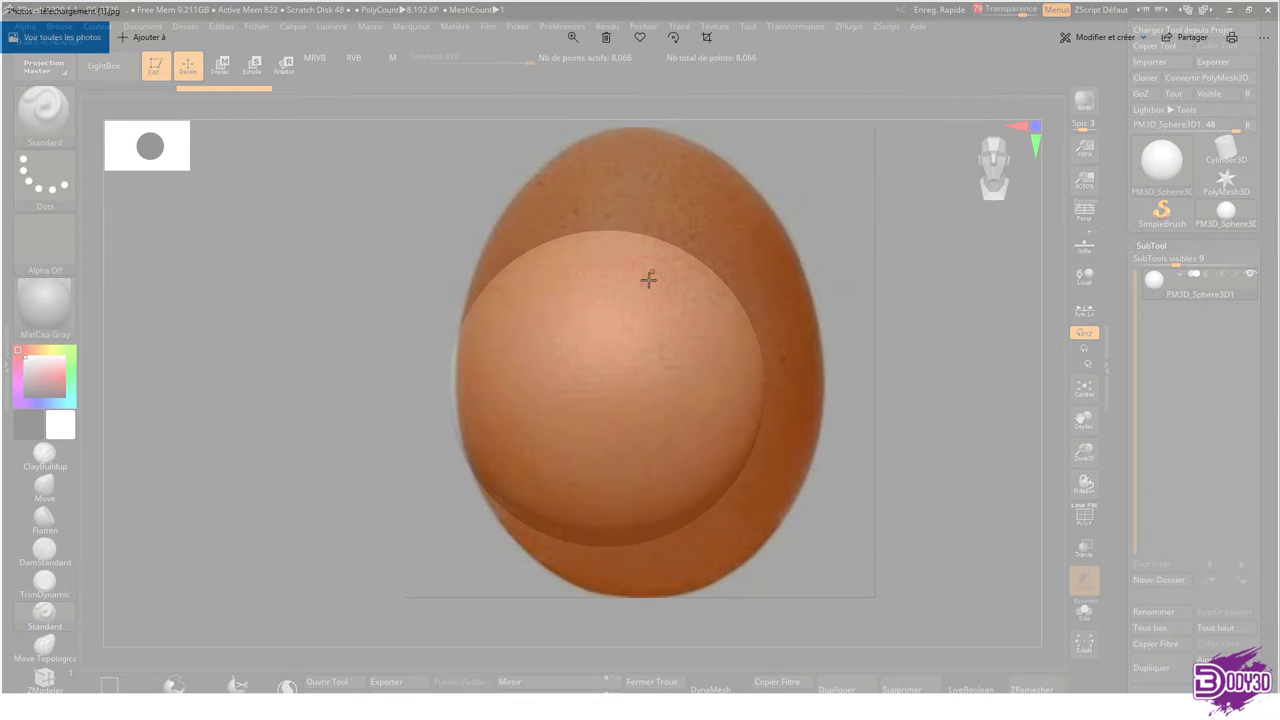
With the Move gizmo, shift the sphere right over the photo and stretch it vertically
key(w)
mouse_move(625, 344)
mouse_down()
mouse_move(886, 320)
mouse_move(893, 342)
mouse_up()
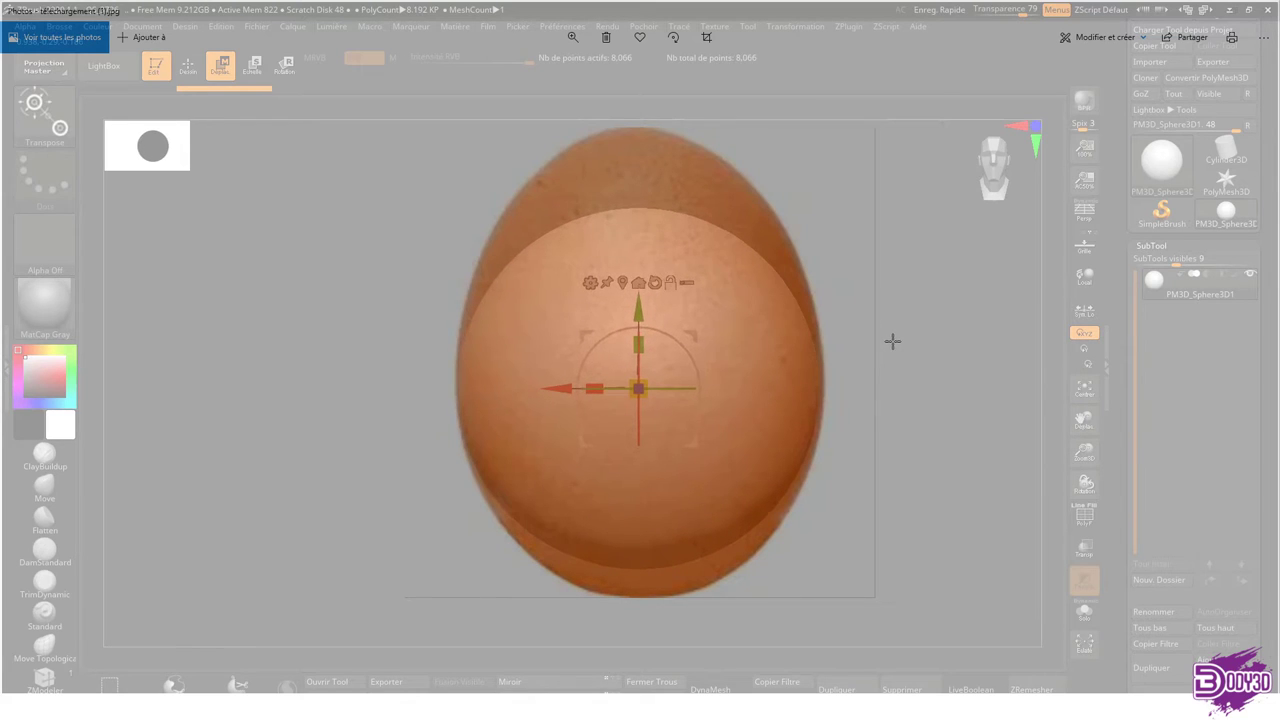
mouse_move(650, 348)
mouse_down()
mouse_move(636, 305)
mouse_move(641, 320)
mouse_up()
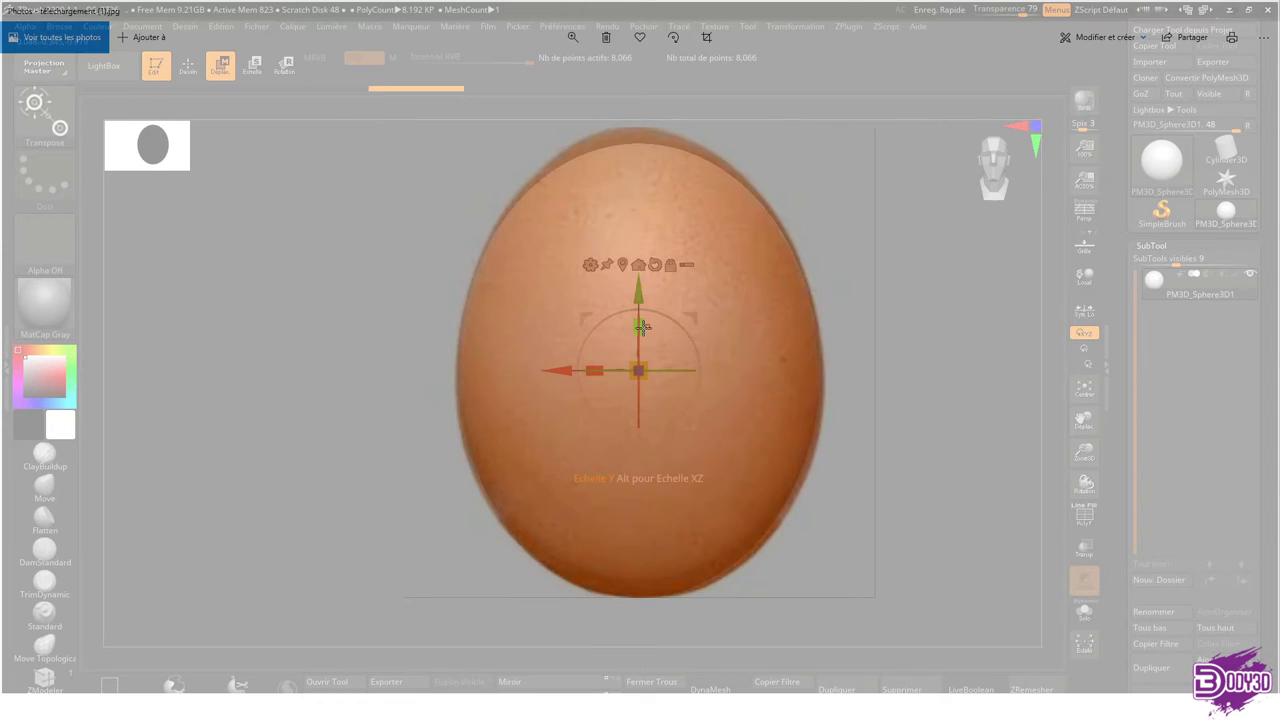
drag(641, 320, 639, 287)
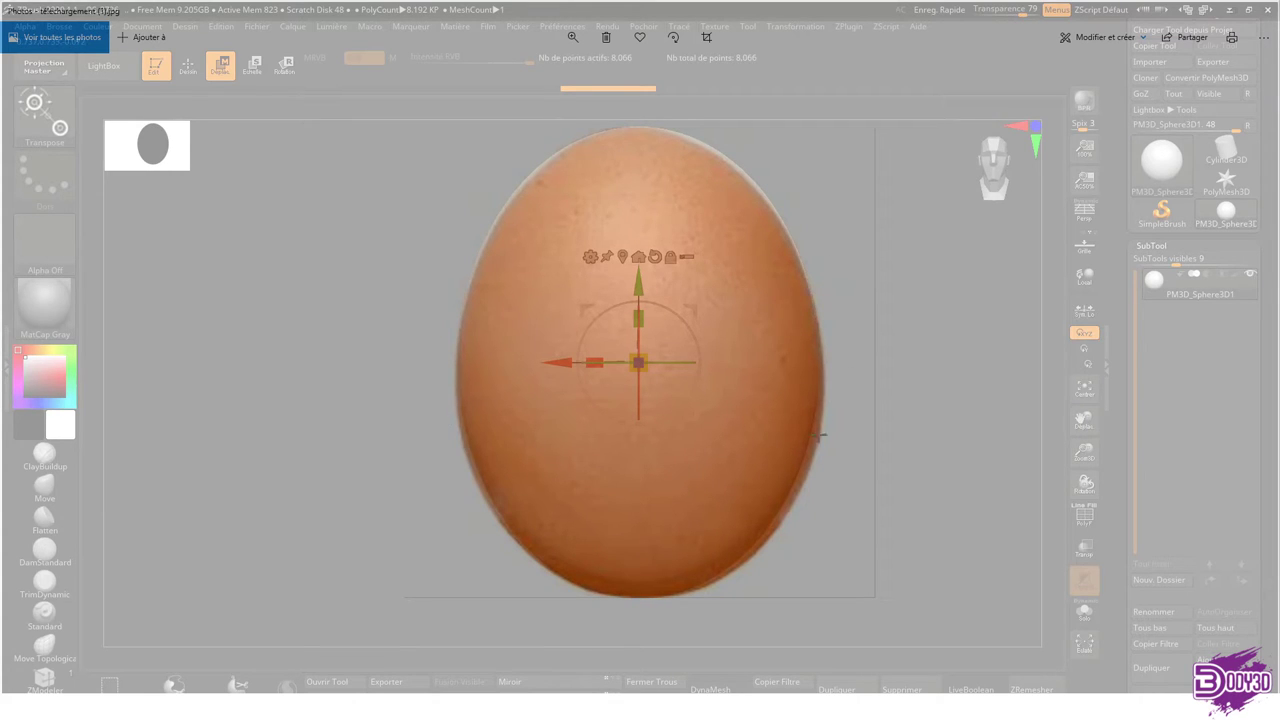
Add a Deformer box, lower the egg's widest point, widen it slightly, then restore opacity
click(591, 256)
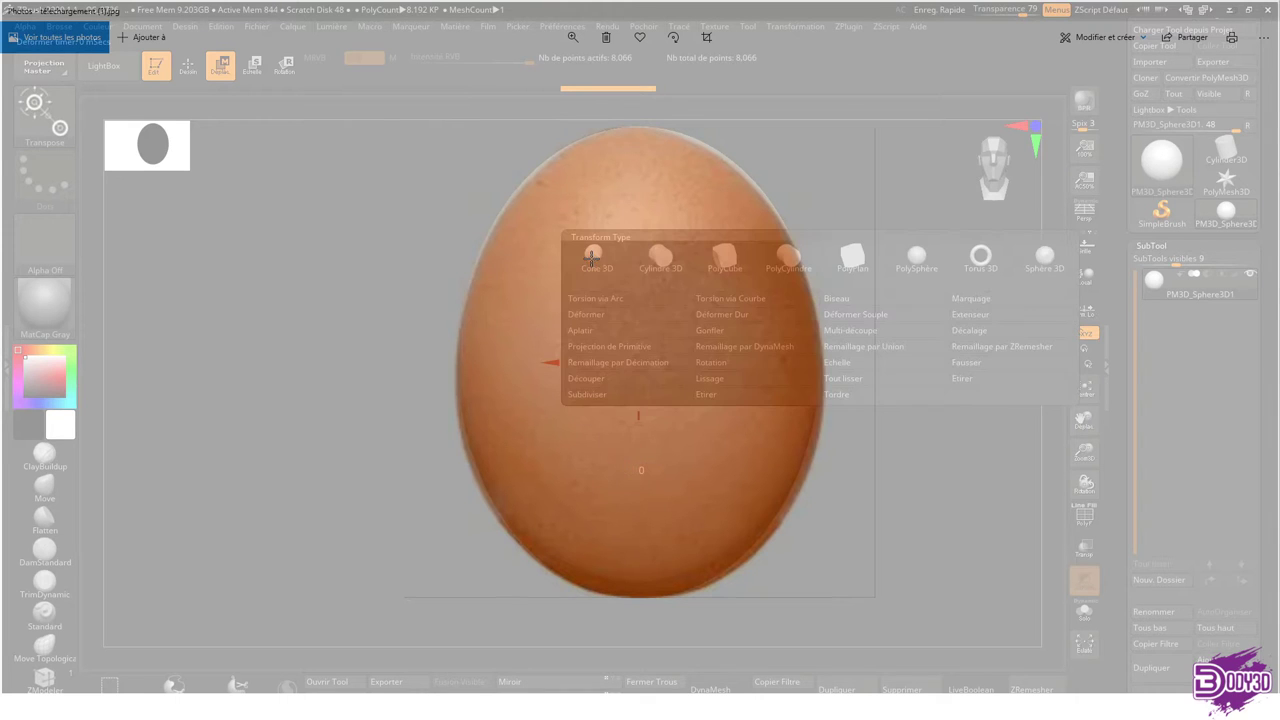
click(640, 315)
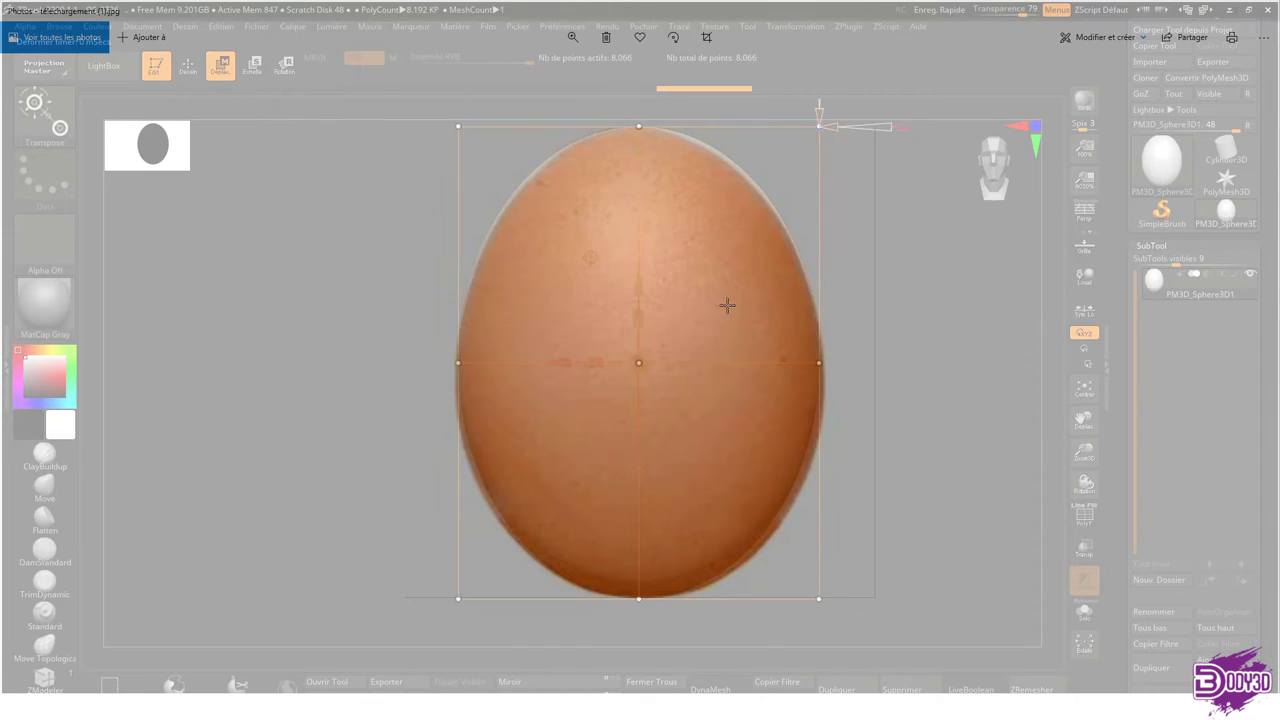
drag(900, 300, 391, 420)
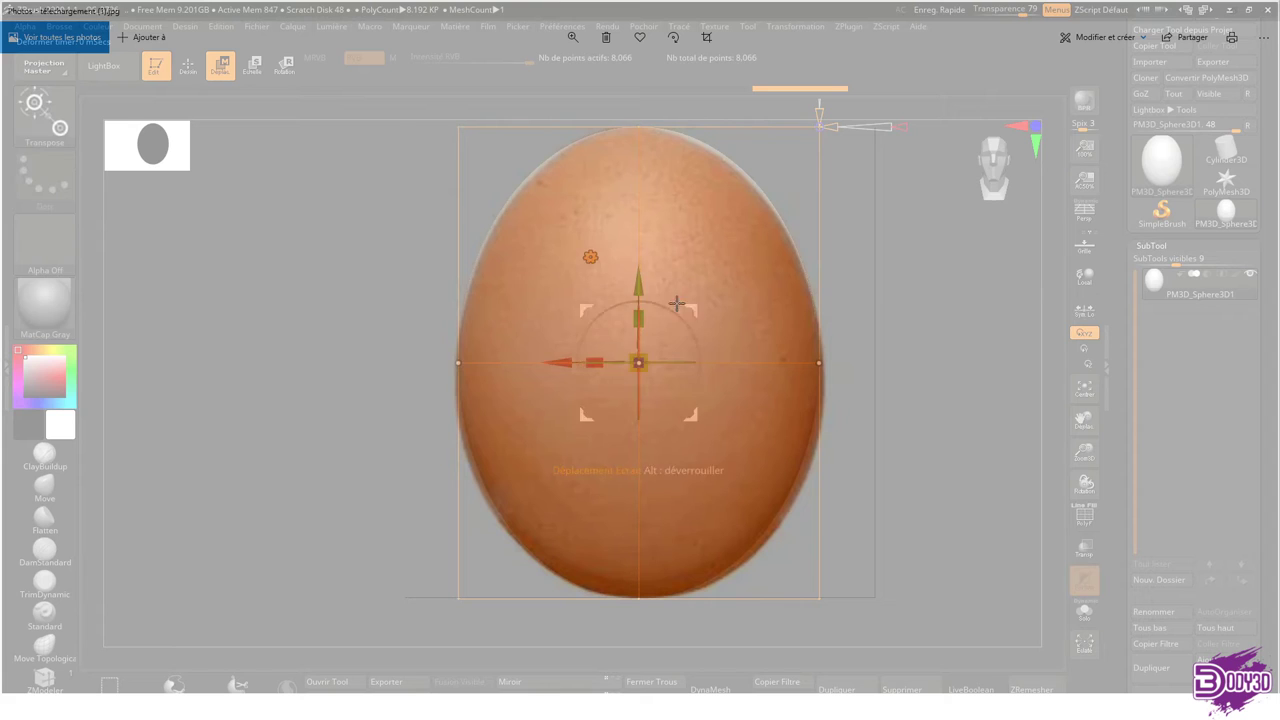
drag(640, 286, 642, 320)
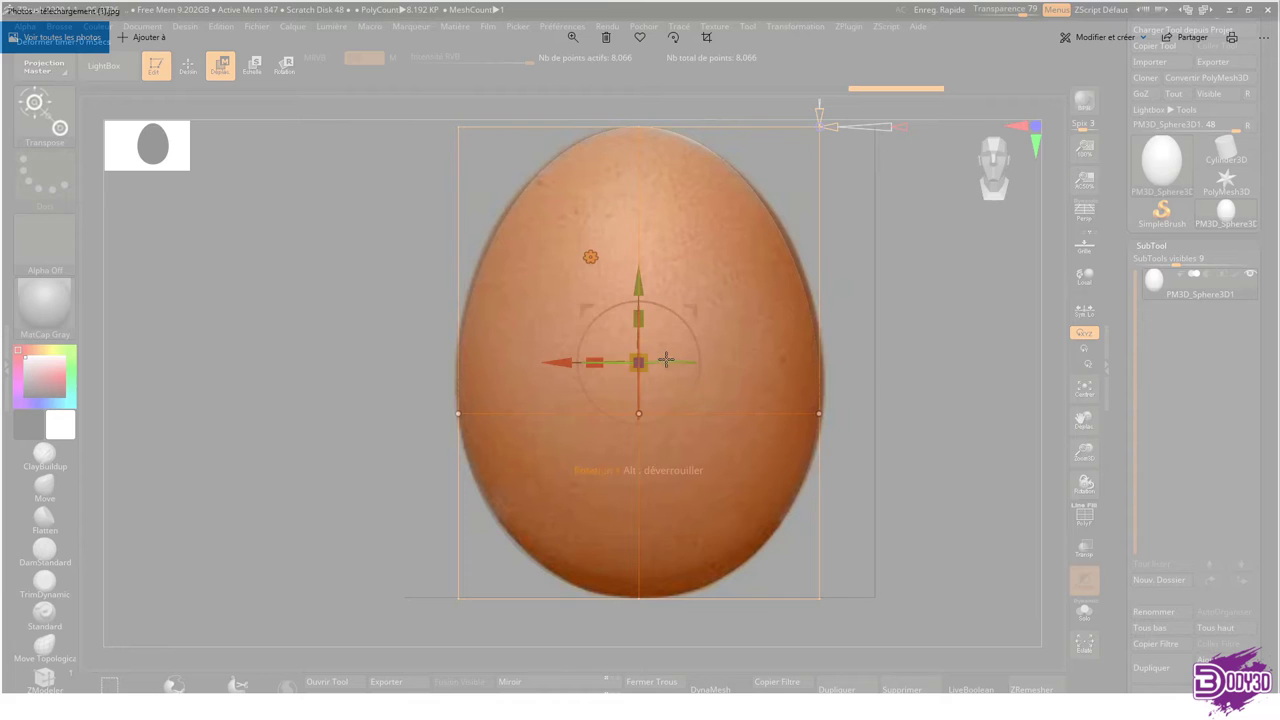
drag(650, 353, 654, 348)
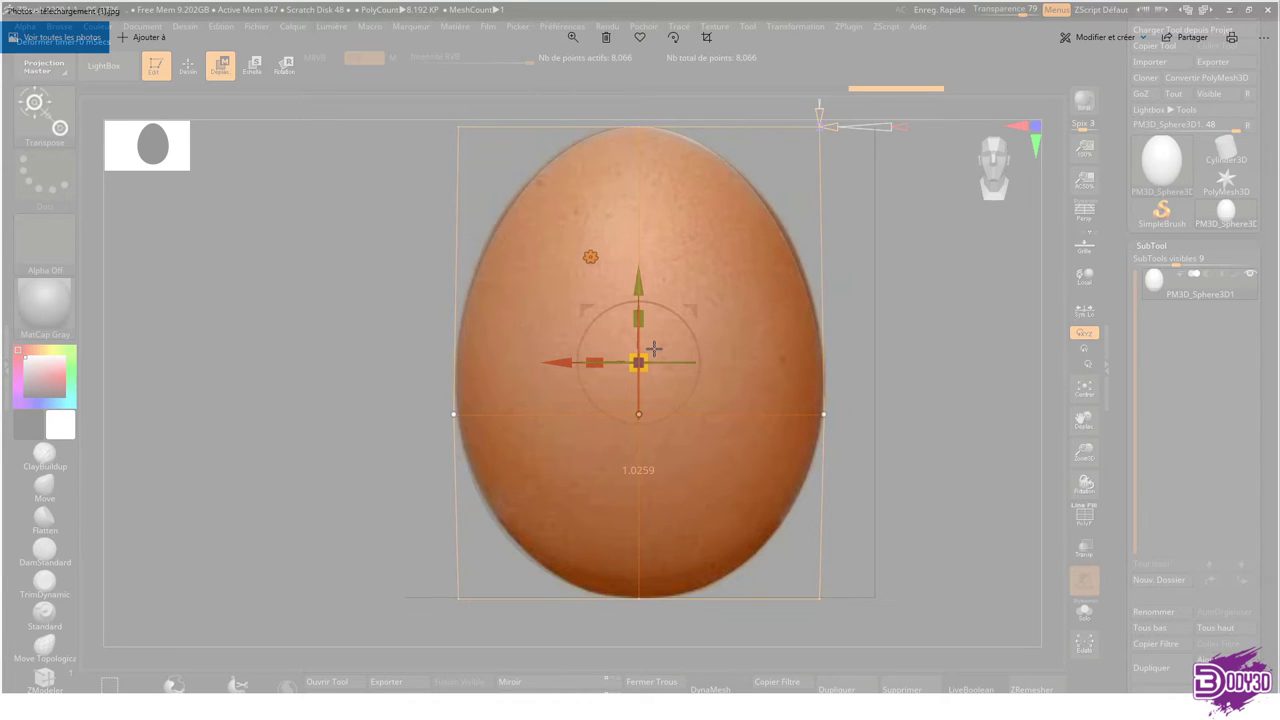
drag(1025, 9, 957, 20)
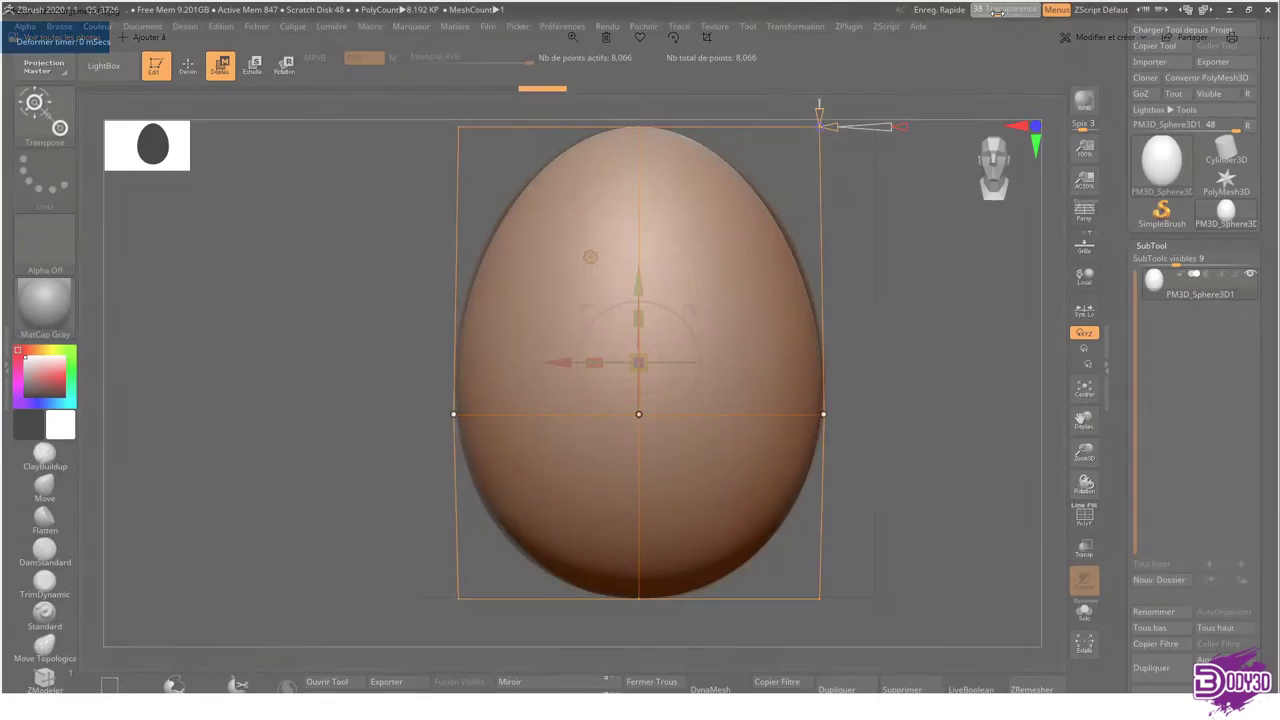
key(q)
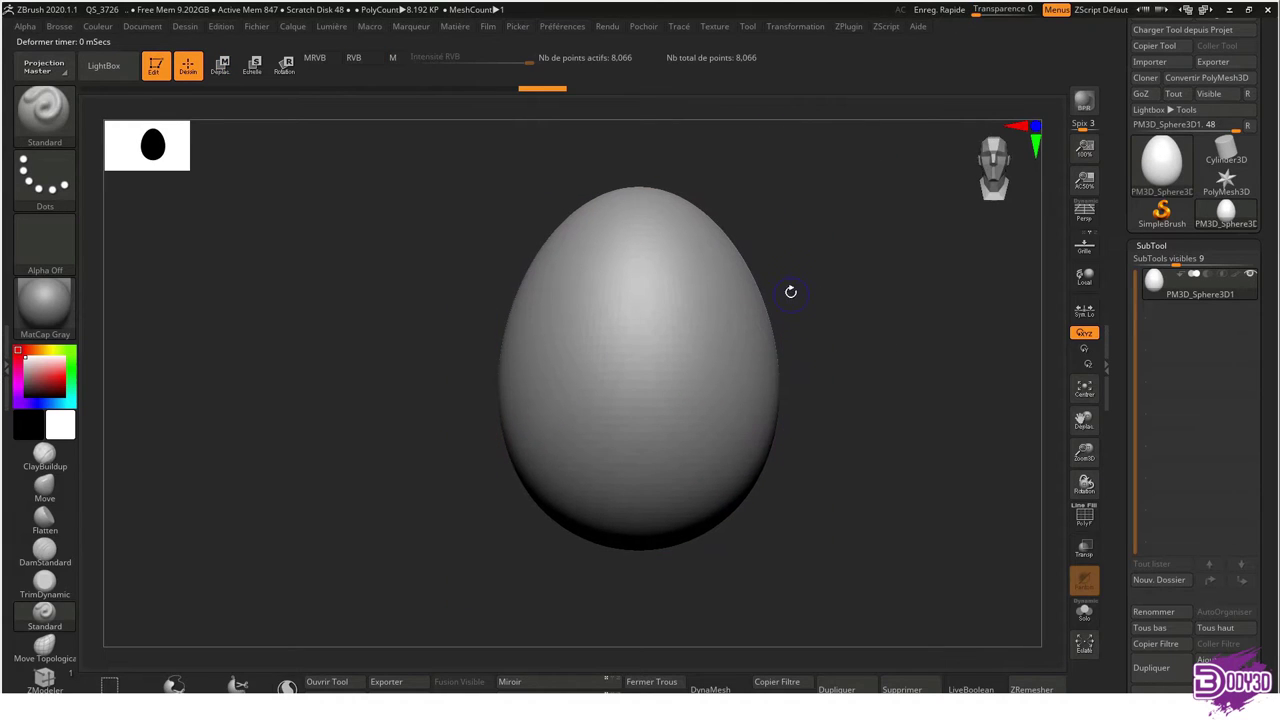
ctrl+right_drag(790, 287, 771, 259)
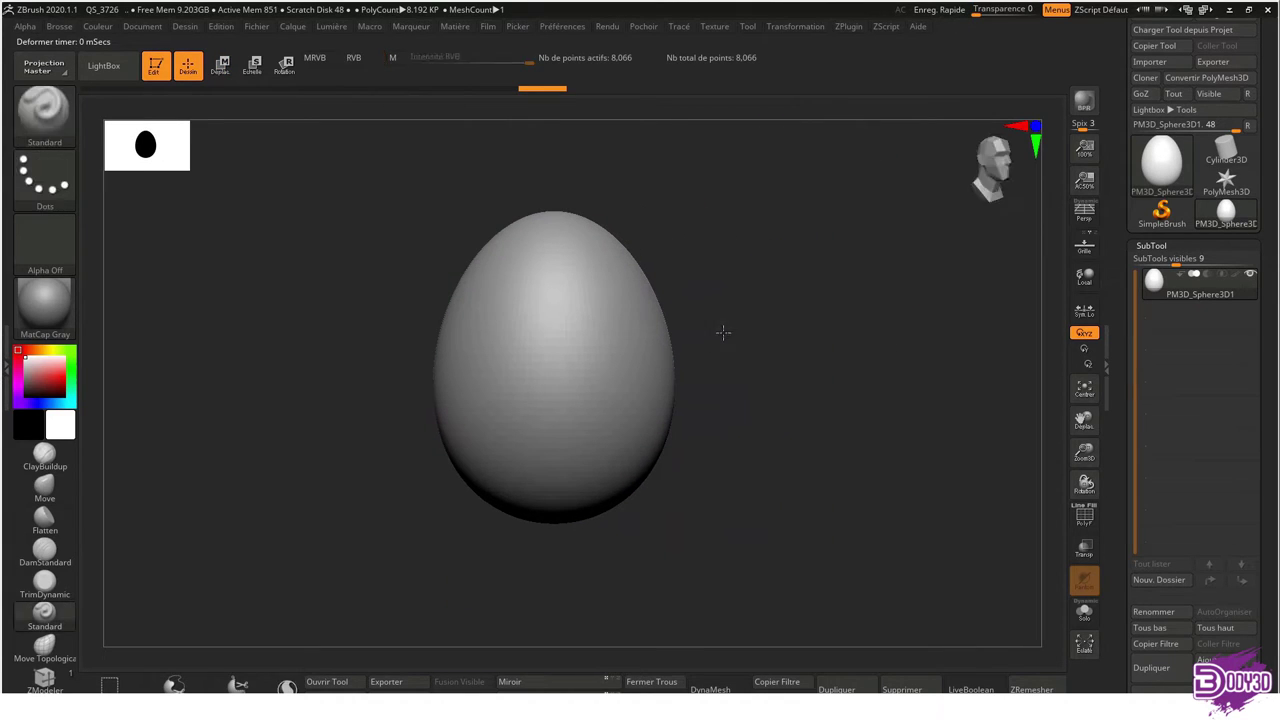
key(w)
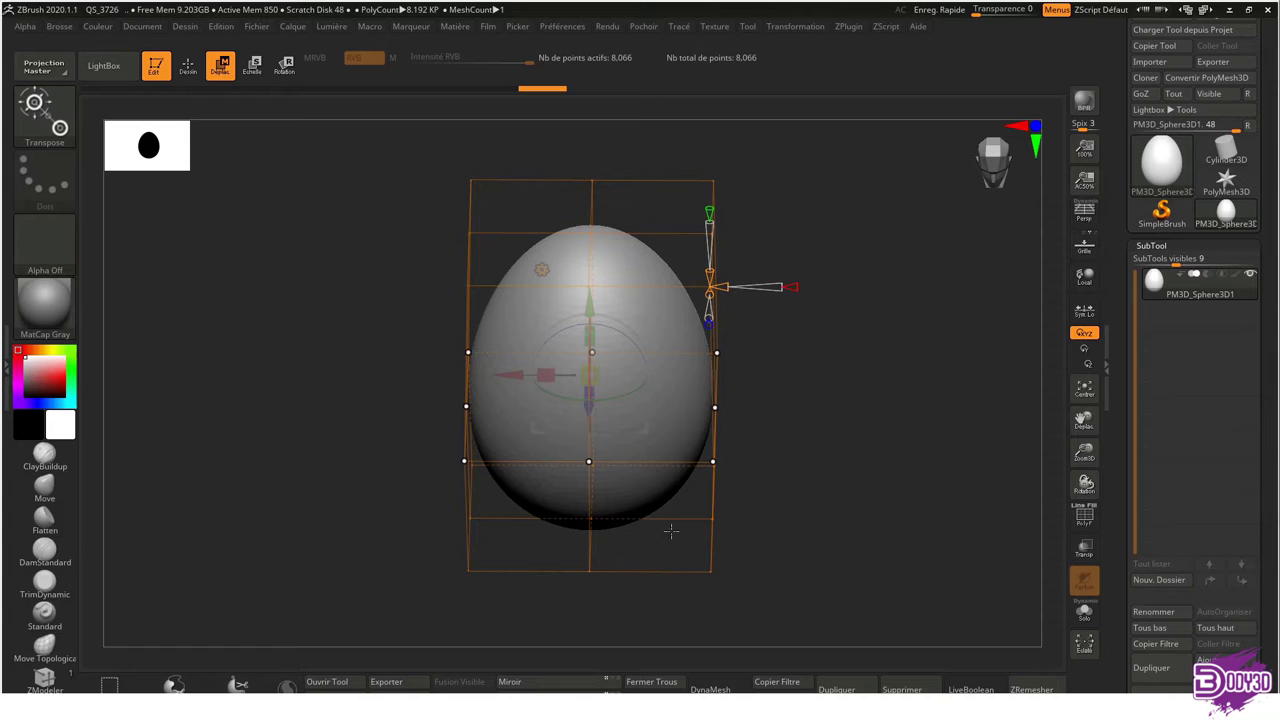
mouse_move(803, 428)
mouse_down()
mouse_move(823, 300)
mouse_move(733, 444)
mouse_move(820, 286)
mouse_up()
key(f)
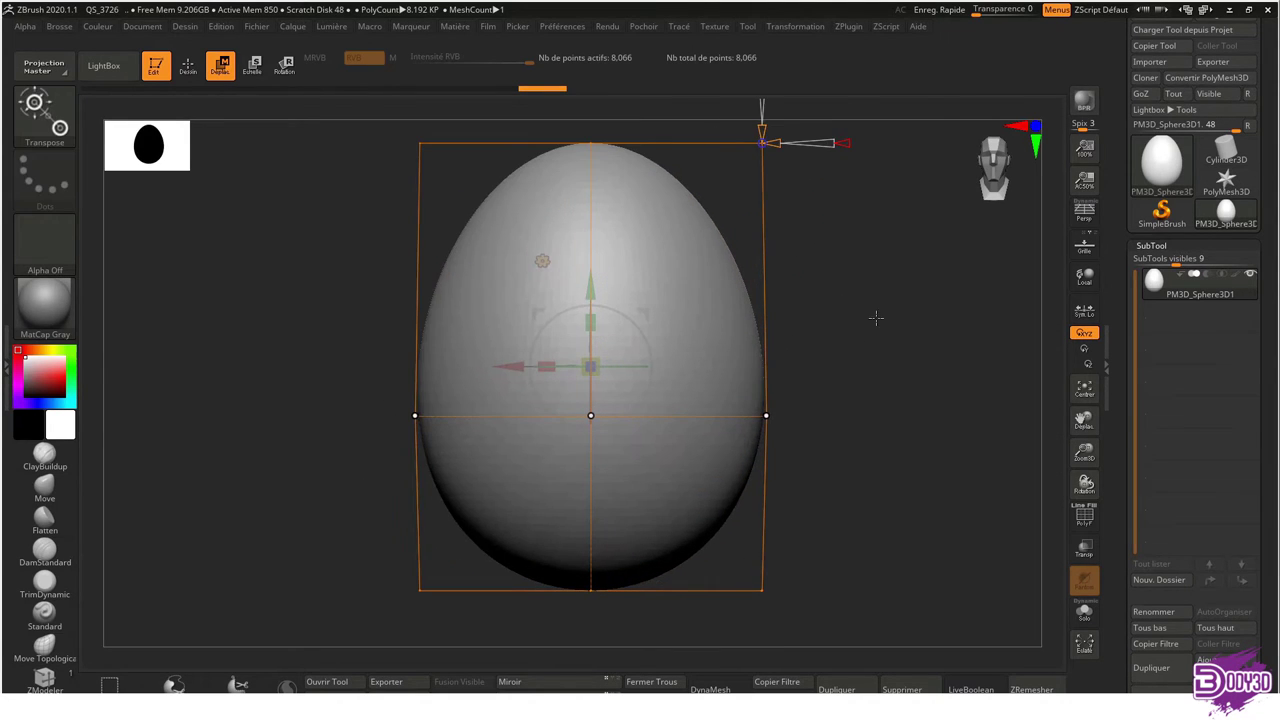
click(541, 262)
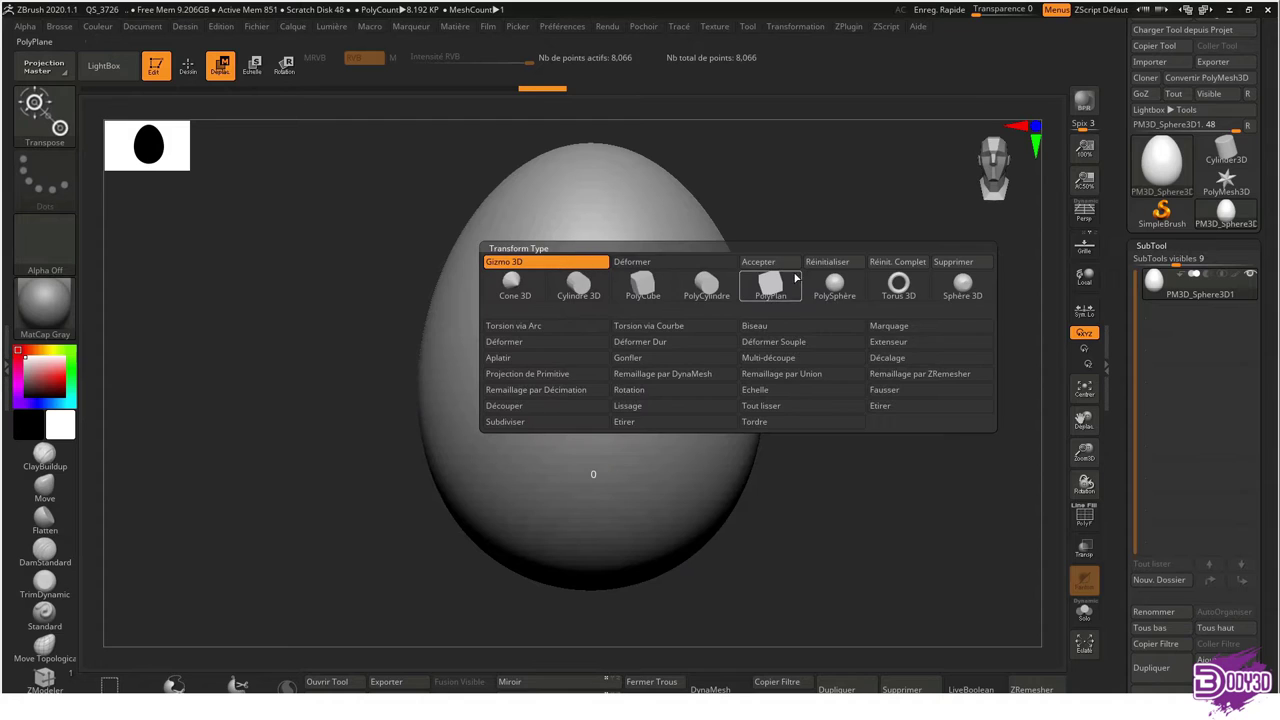
click(785, 272)
mouse_move(757, 371)
alt+mouse_down()
mouse_move(808, 297)
mouse_move(808, 243)
alt+mouse_up()
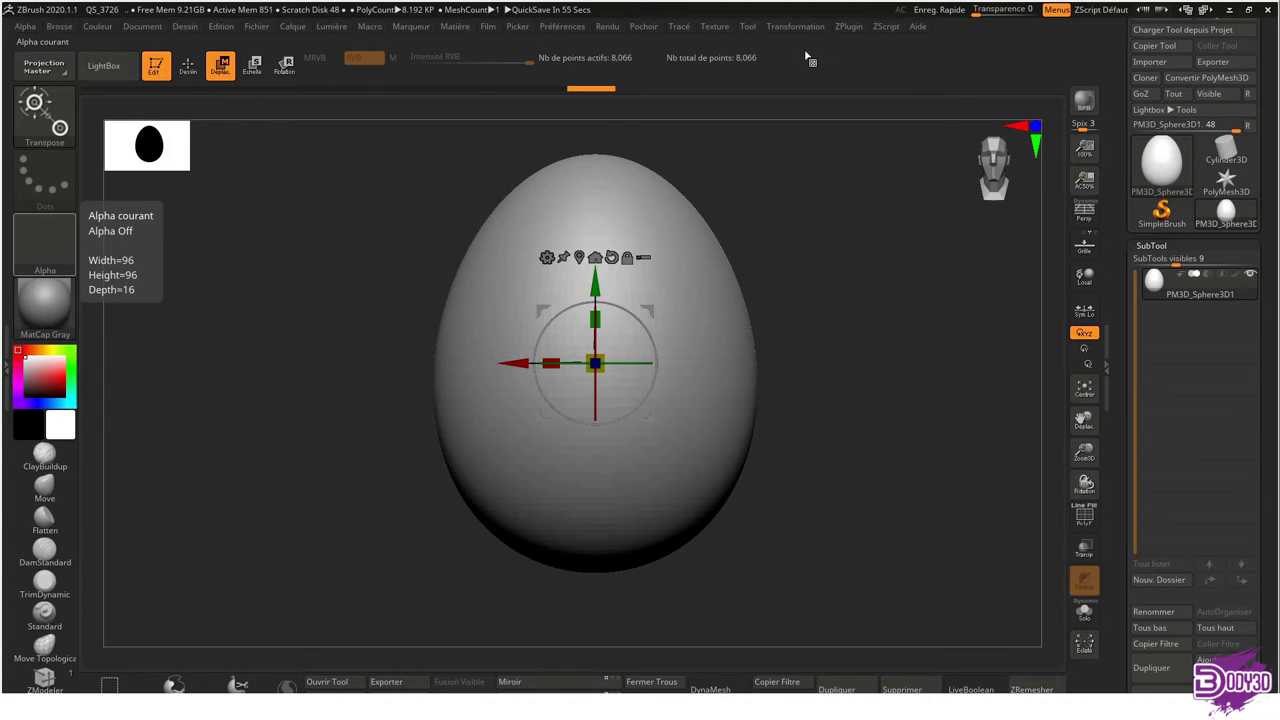
Import the Togepi image as a texture and make it the current texture
click(714, 26)
click(753, 185)
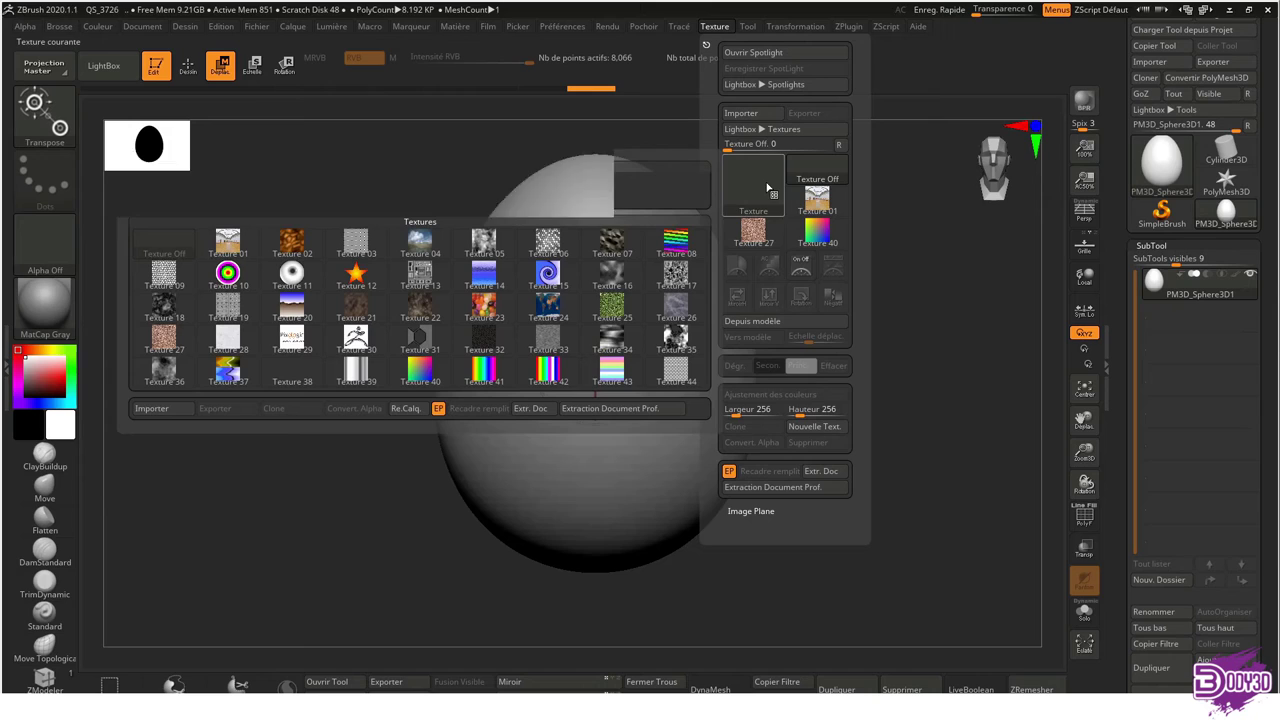
click(152, 408)
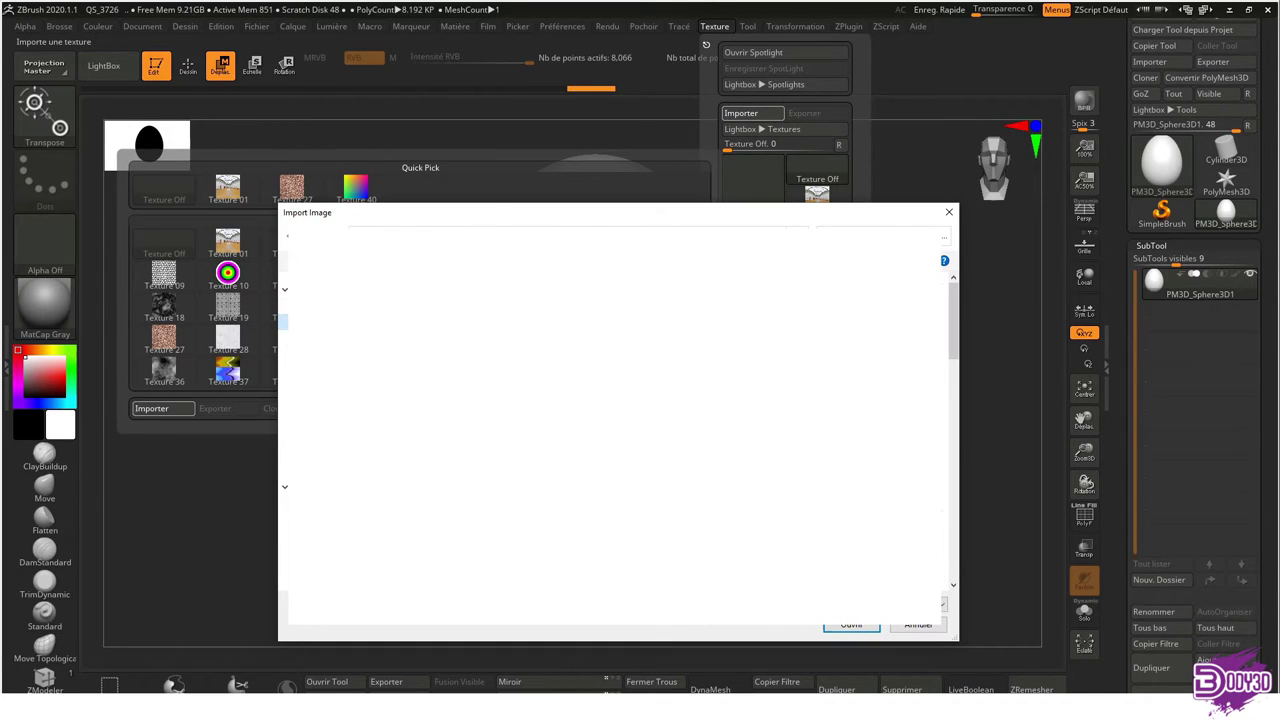
click(843, 627)
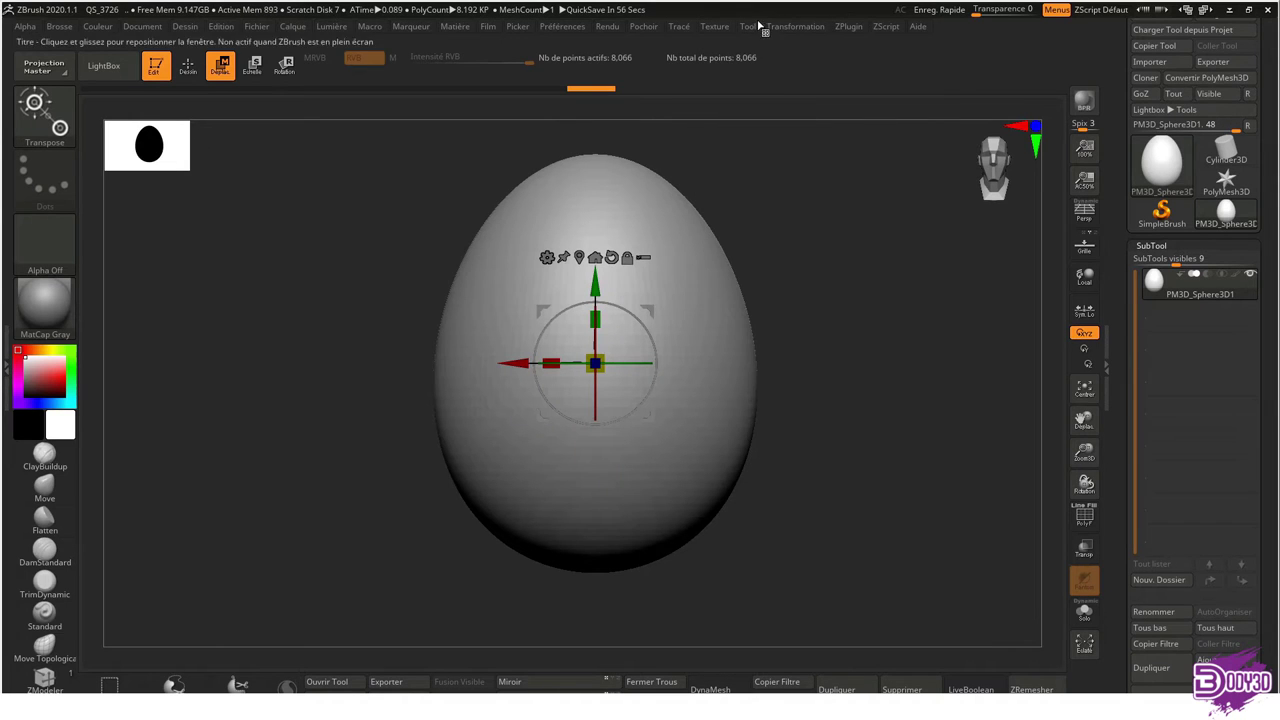
click(716, 27)
click(753, 262)
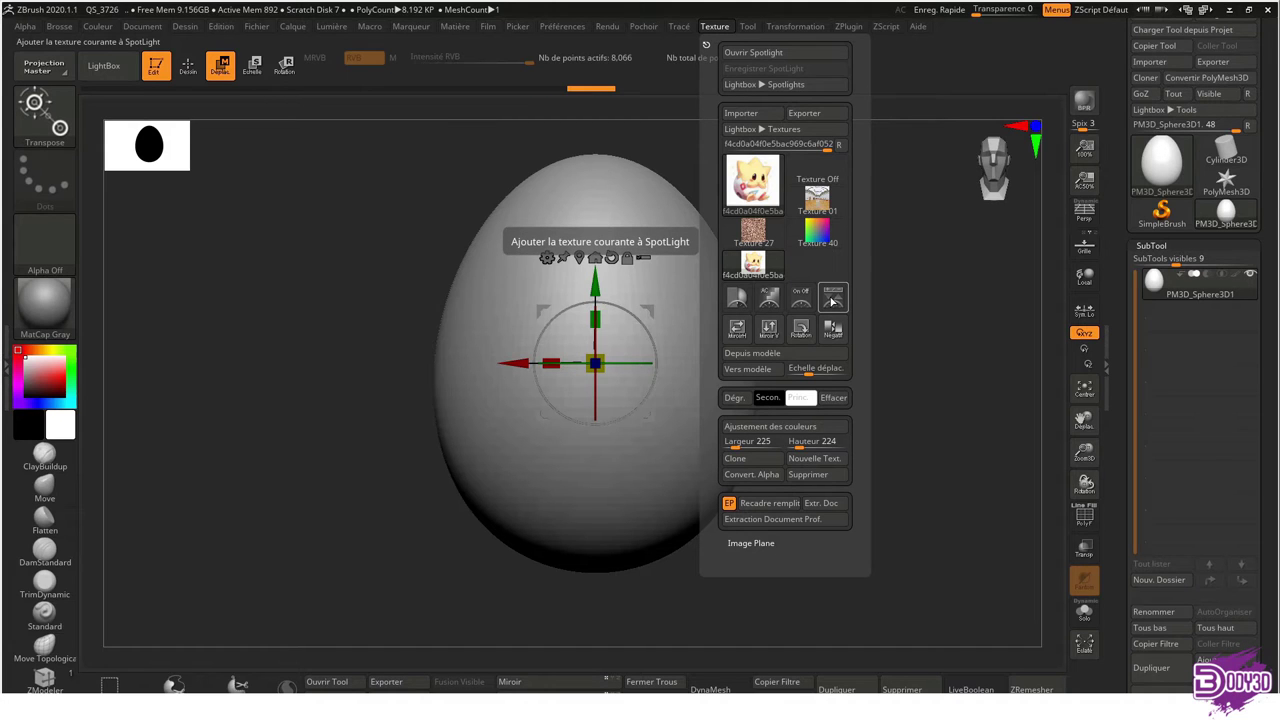
Add the Togepi texture to SpotLight, shrink it and move it to the egg's upper left
click(832, 302)
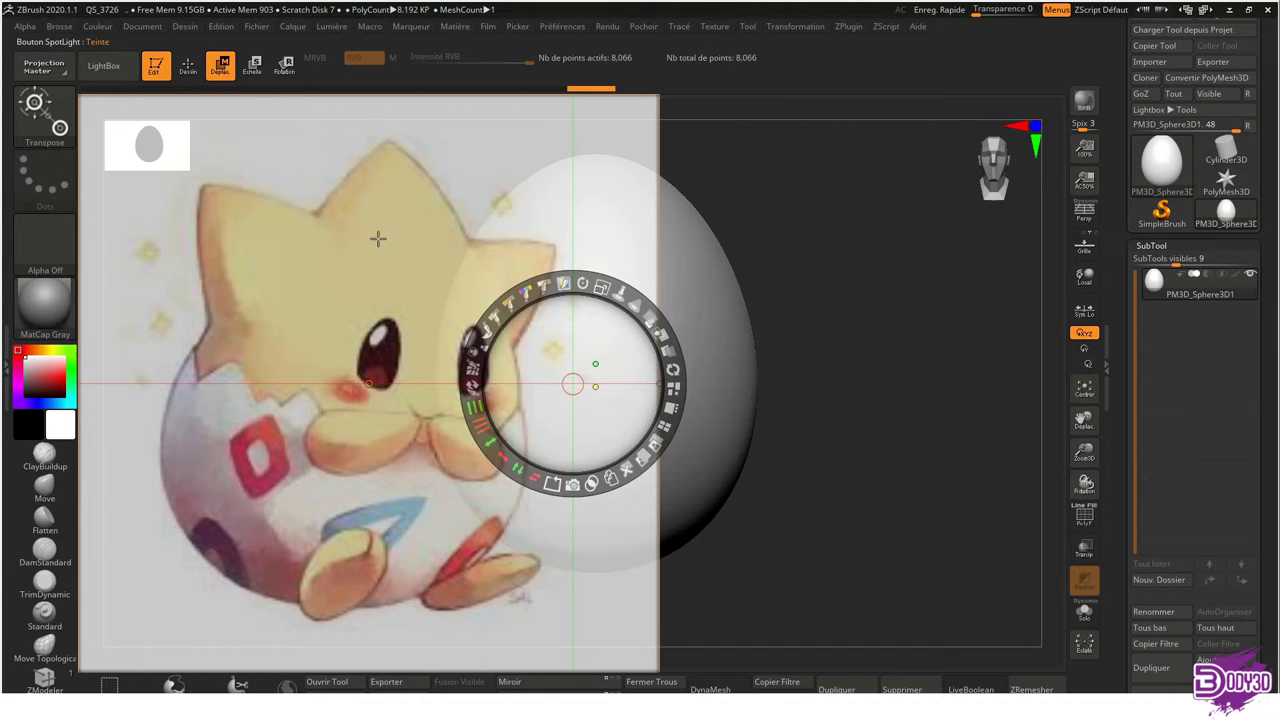
key(q)
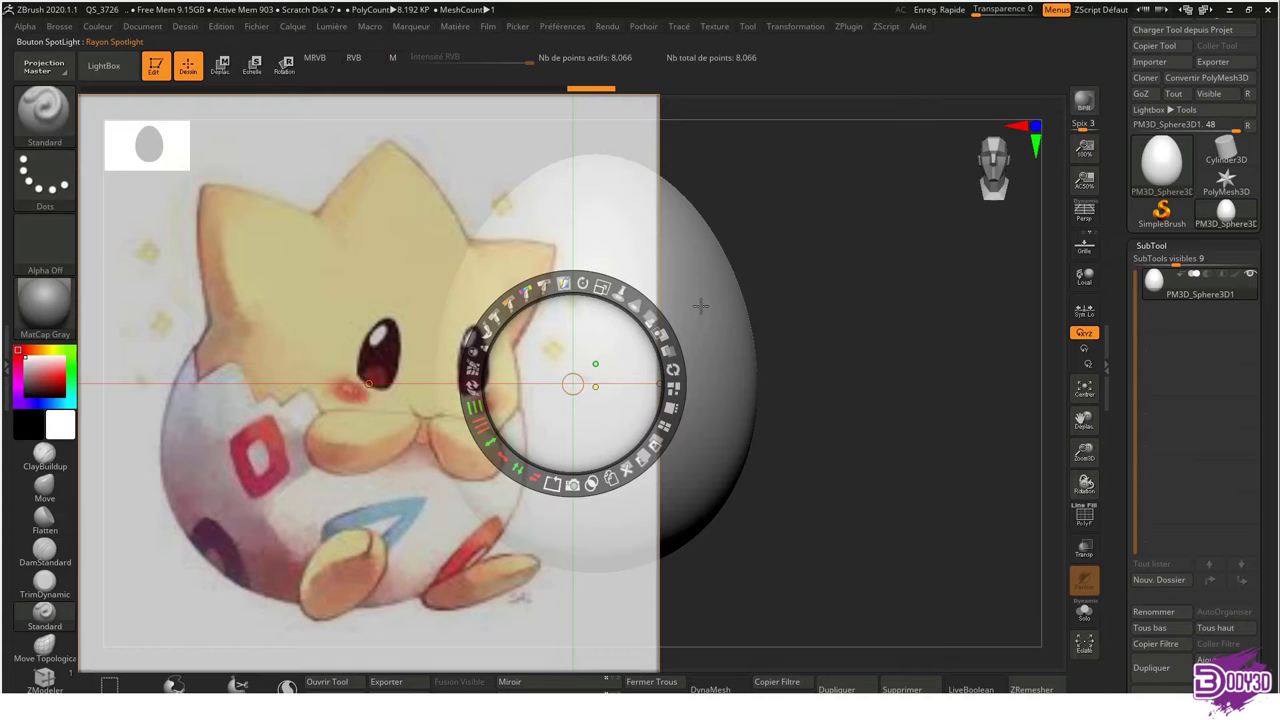
drag(601, 288, 535, 316)
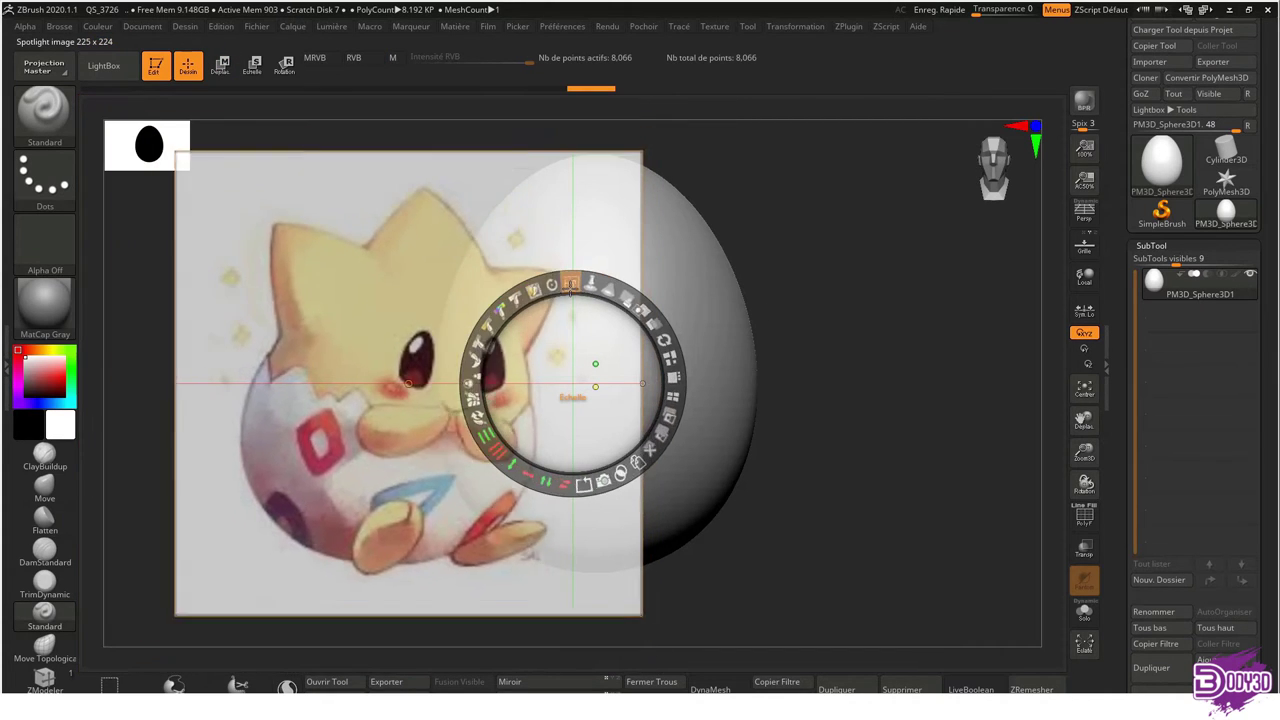
mouse_move(543, 402)
mouse_down()
mouse_move(320, 265)
mouse_move(249, 262)
mouse_up()
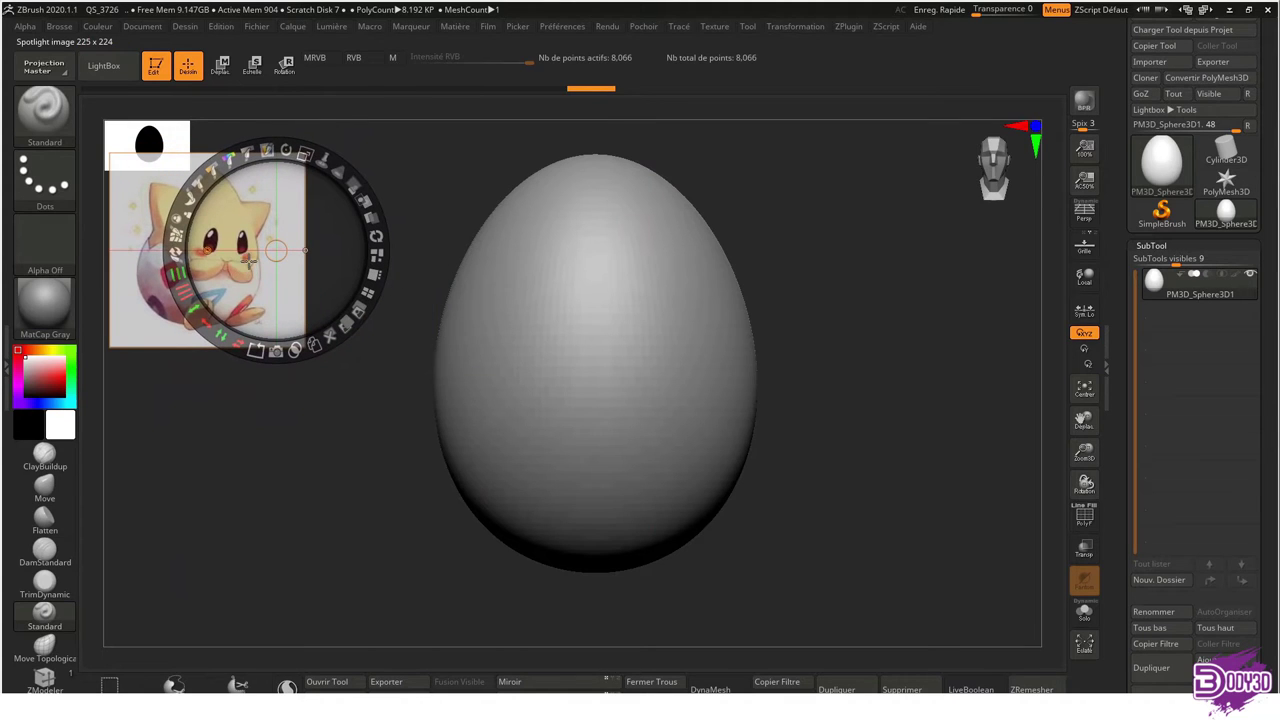
Check Brush > Samples Spotlight projection settings, then dismiss the Spotlight dial with Z
click(59, 29)
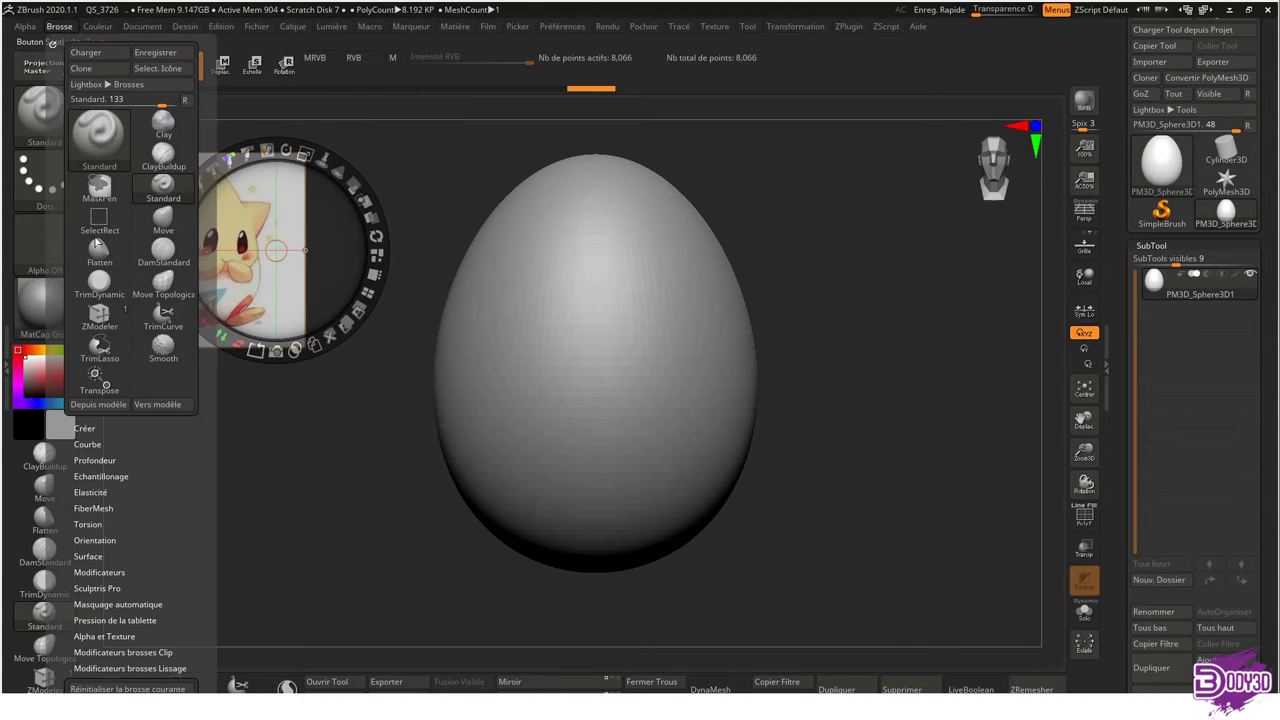
click(101, 476)
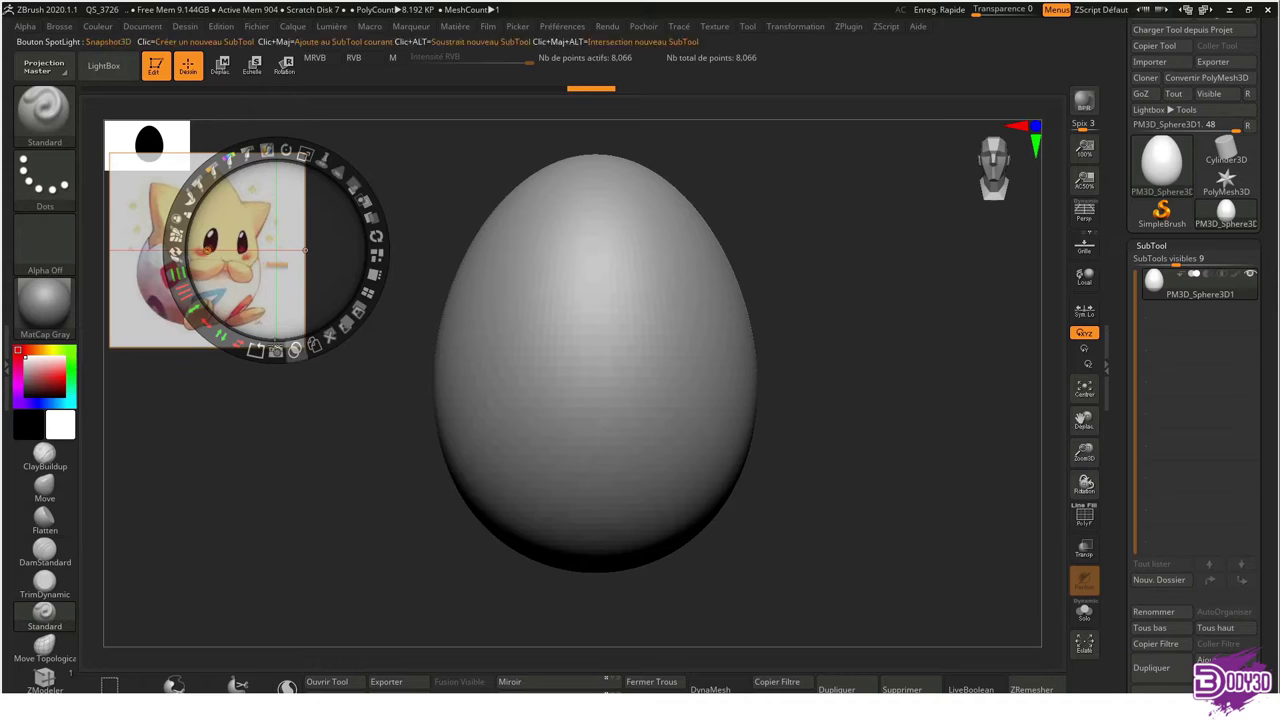
key(z)
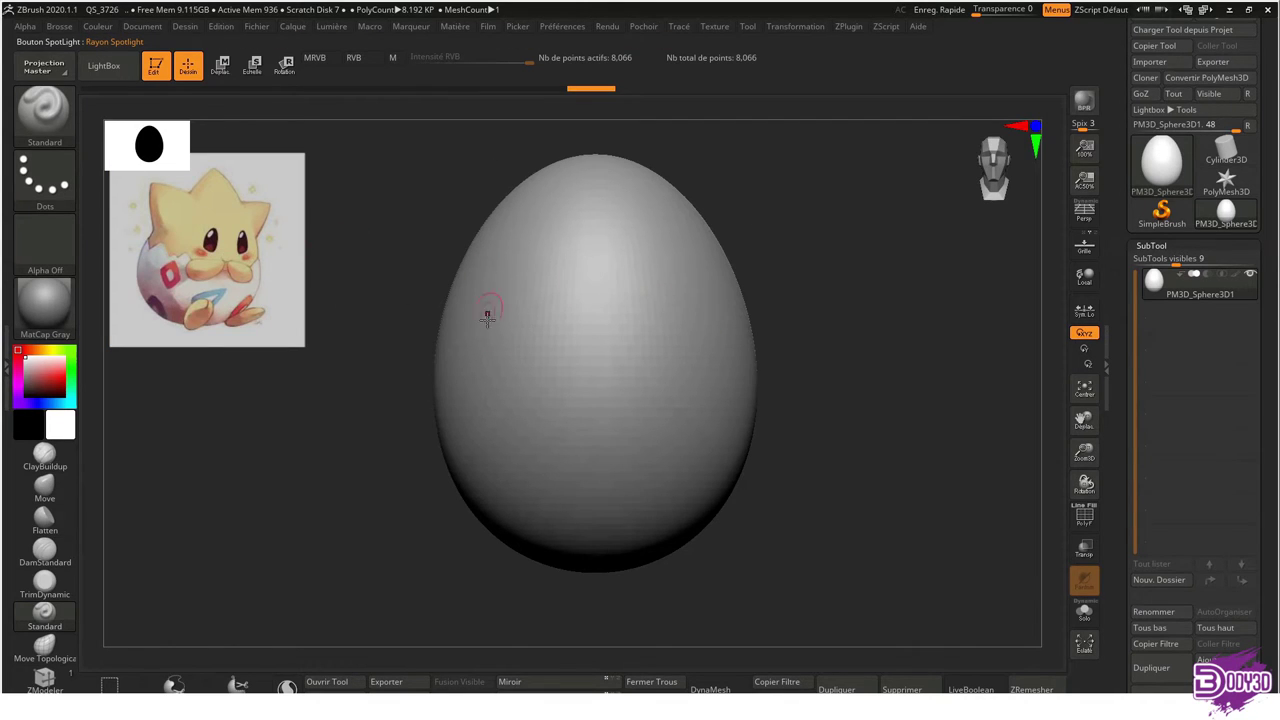
mouse_move(591, 277)
ctrl+right_down()
mouse_move(634, 297)
mouse_move(629, 315)
ctrl+right_up()
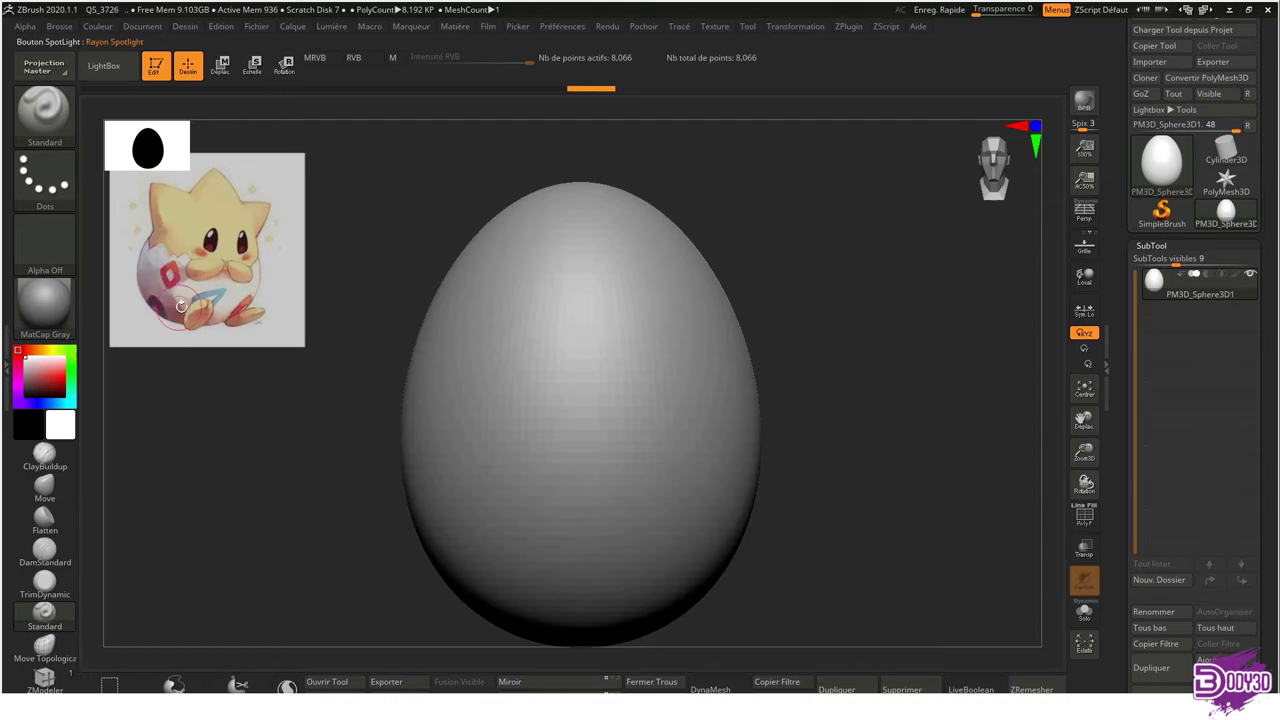
mouse_move(687, 410)
right_down()
mouse_move(666, 309)
mouse_move(717, 360)
right_up()
Add a box Deformer and raise its bottom and middle handles to squash the egg
key(w)
click(535, 286)
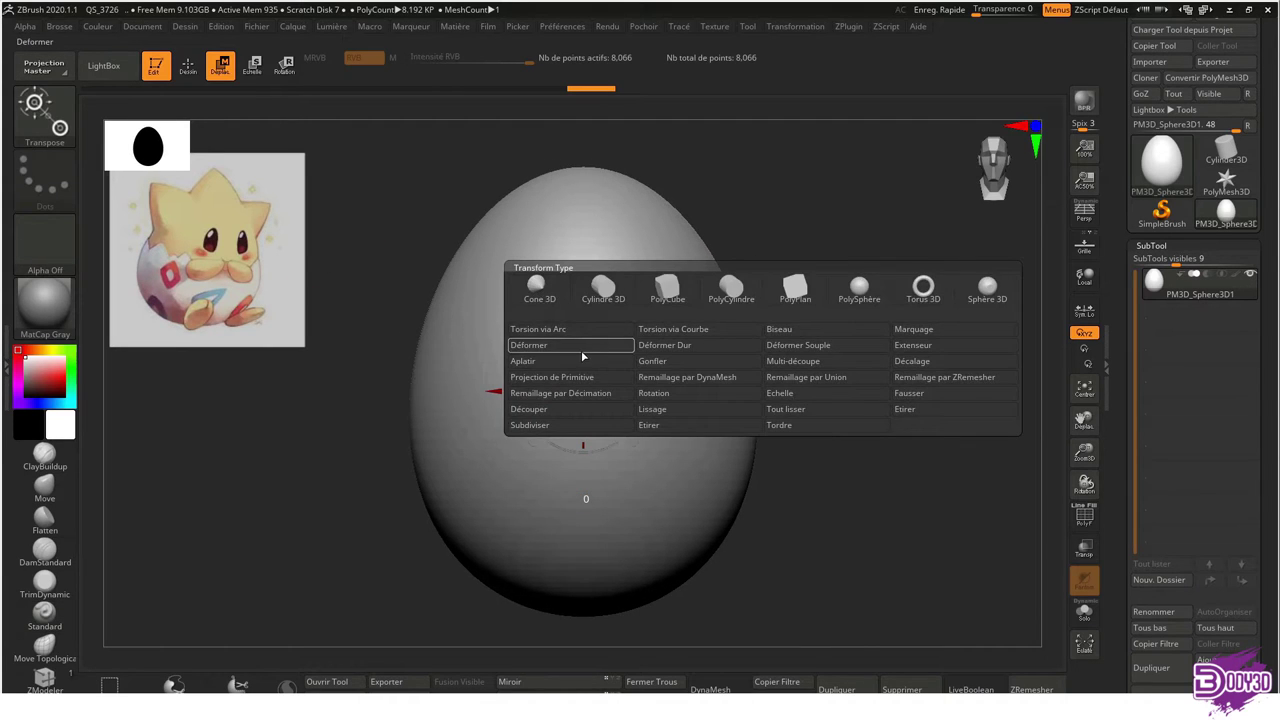
click(578, 345)
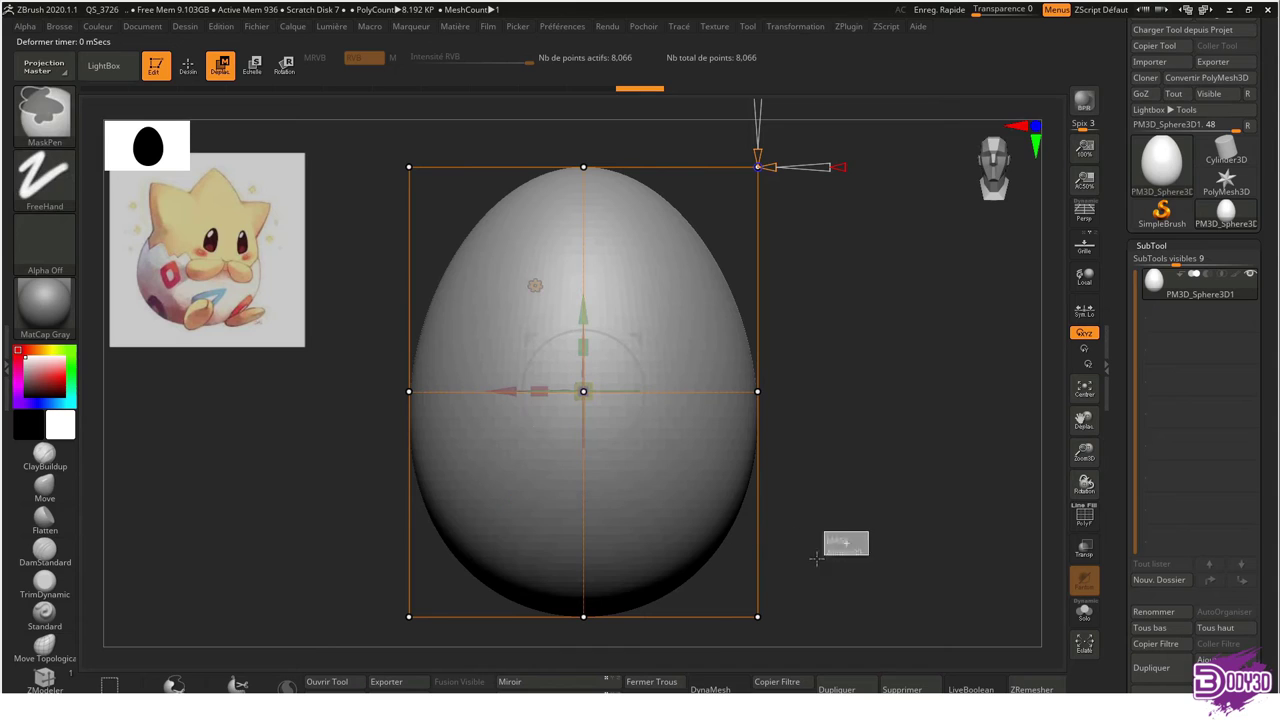
click(583, 616)
drag(583, 616, 596, 484)
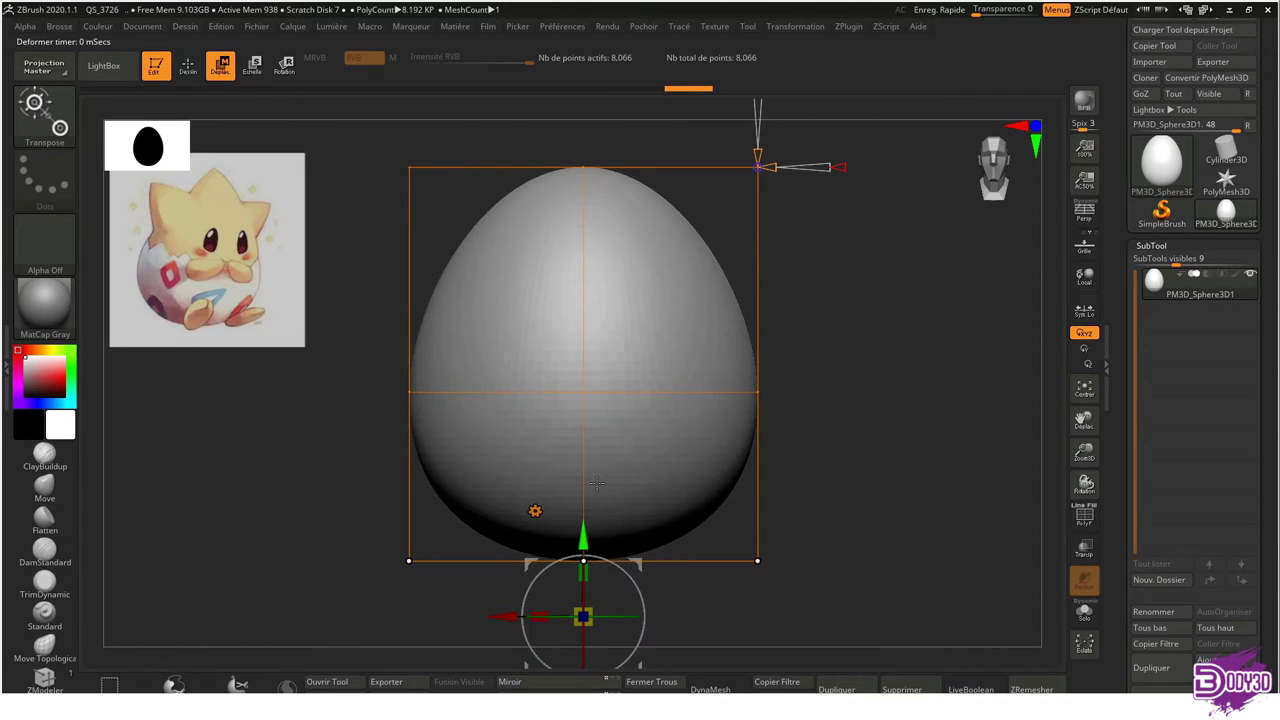
ctrl+drag(880, 330, 333, 428)
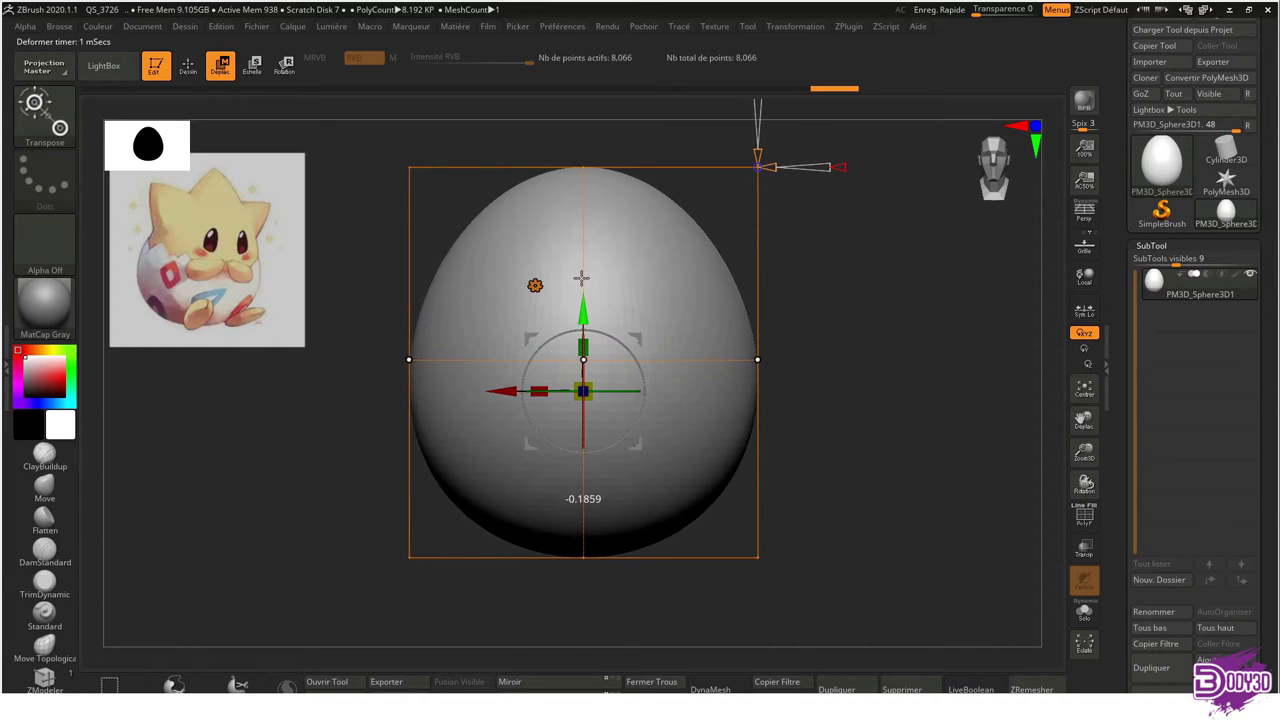
drag(581, 280, 584, 294)
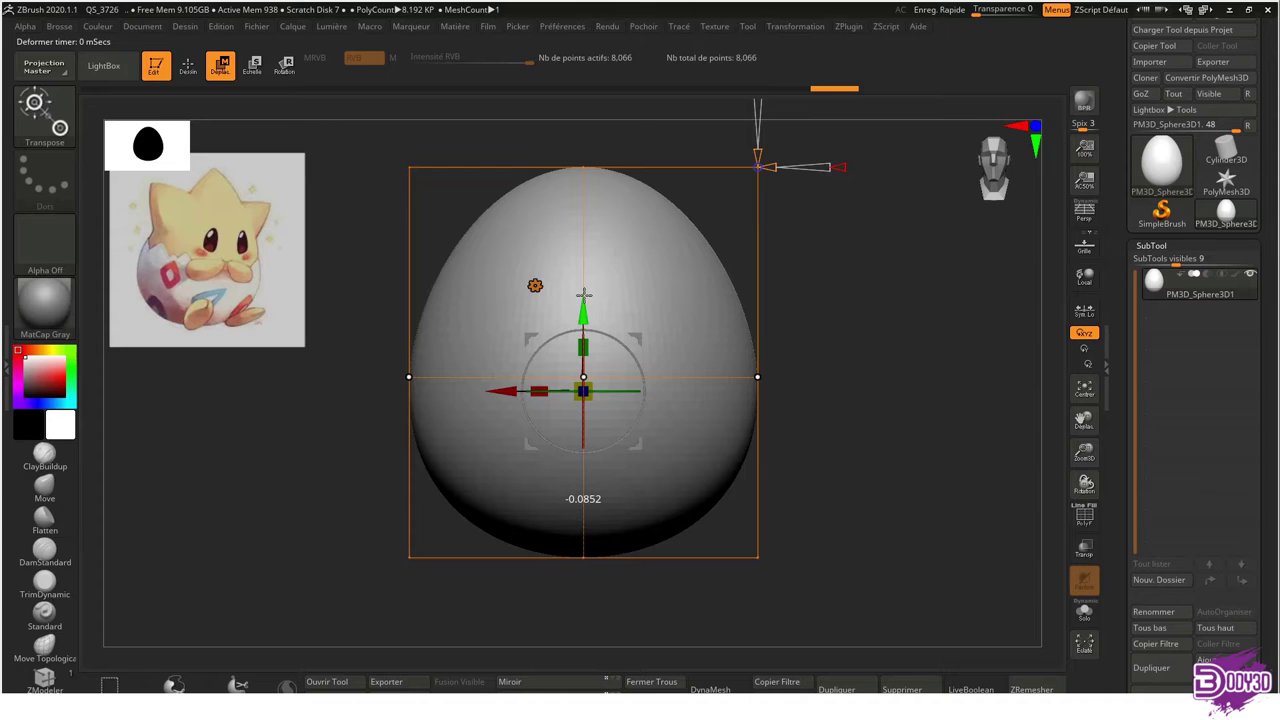
Undo the squash, return to the Standard brush, and reframe so the egg fills the view
key(q)
key(ctrl+z)
key(ctrl+z)
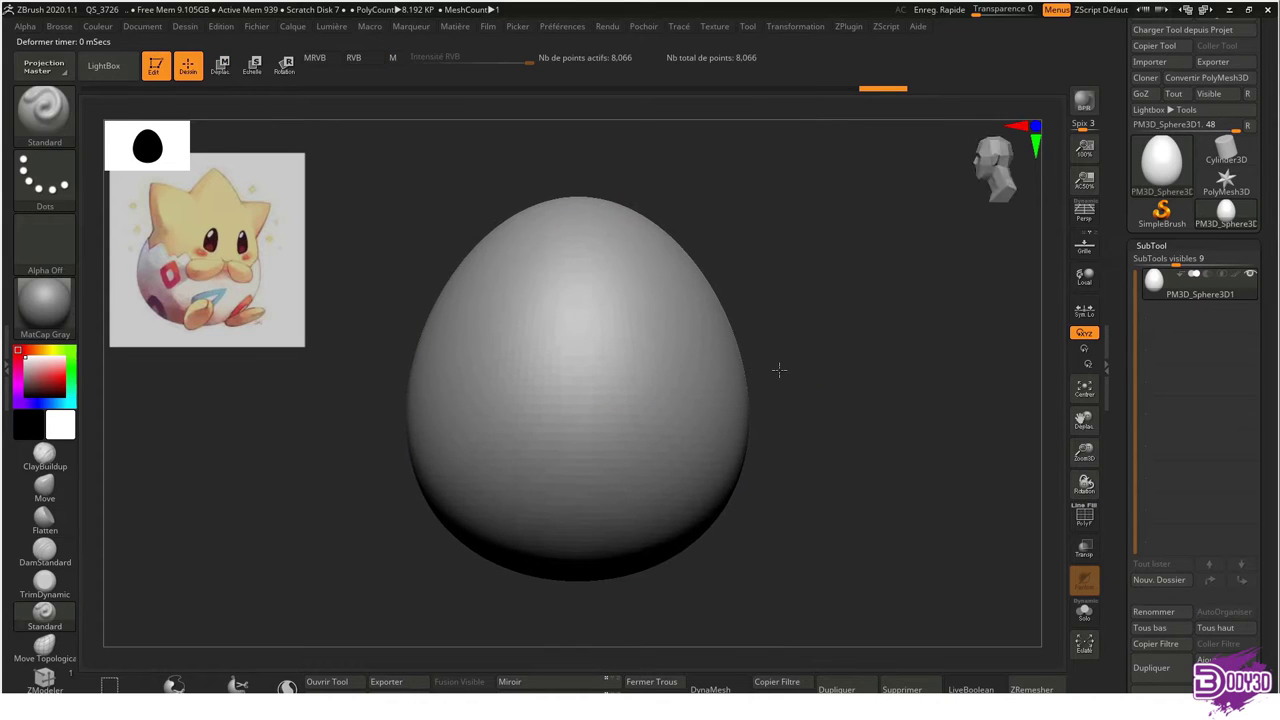
alt+drag(803, 311, 835, 303)
mouse_move(746, 354)
alt+mouse_down()
mouse_move(709, 337)
mouse_move(1014, 330)
alt+mouse_up()
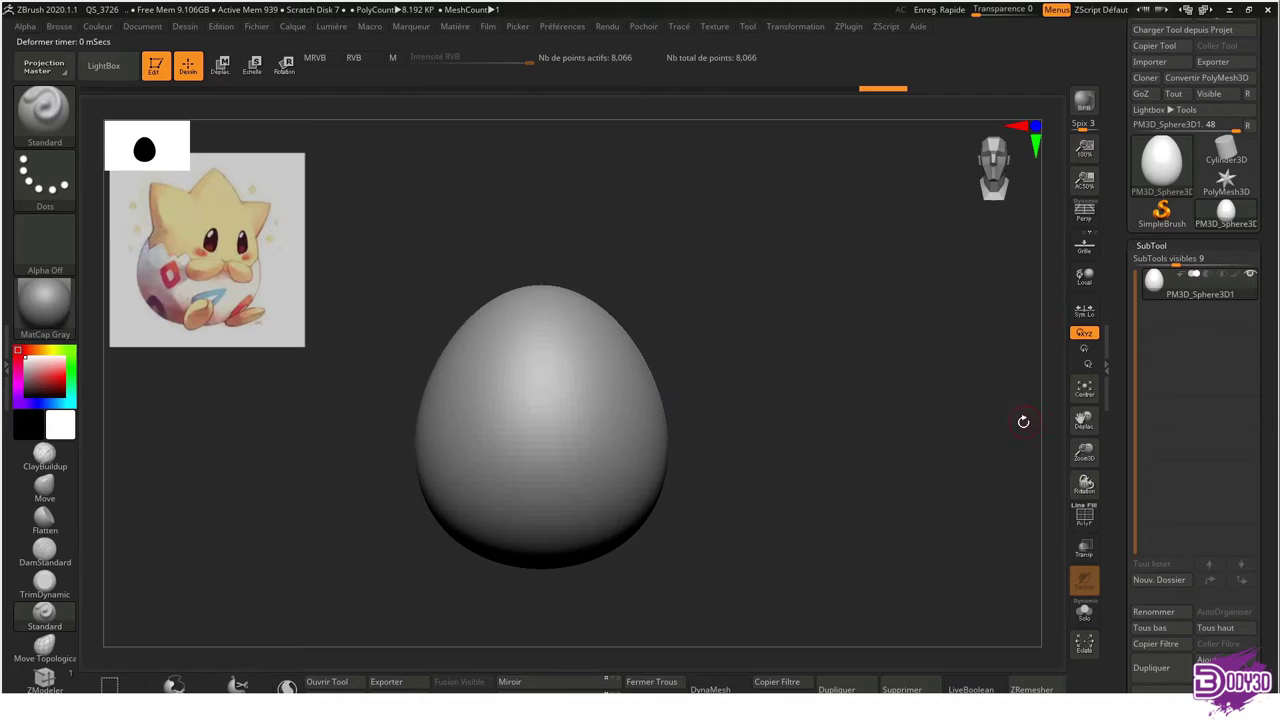
alt+drag(797, 391, 852, 423)
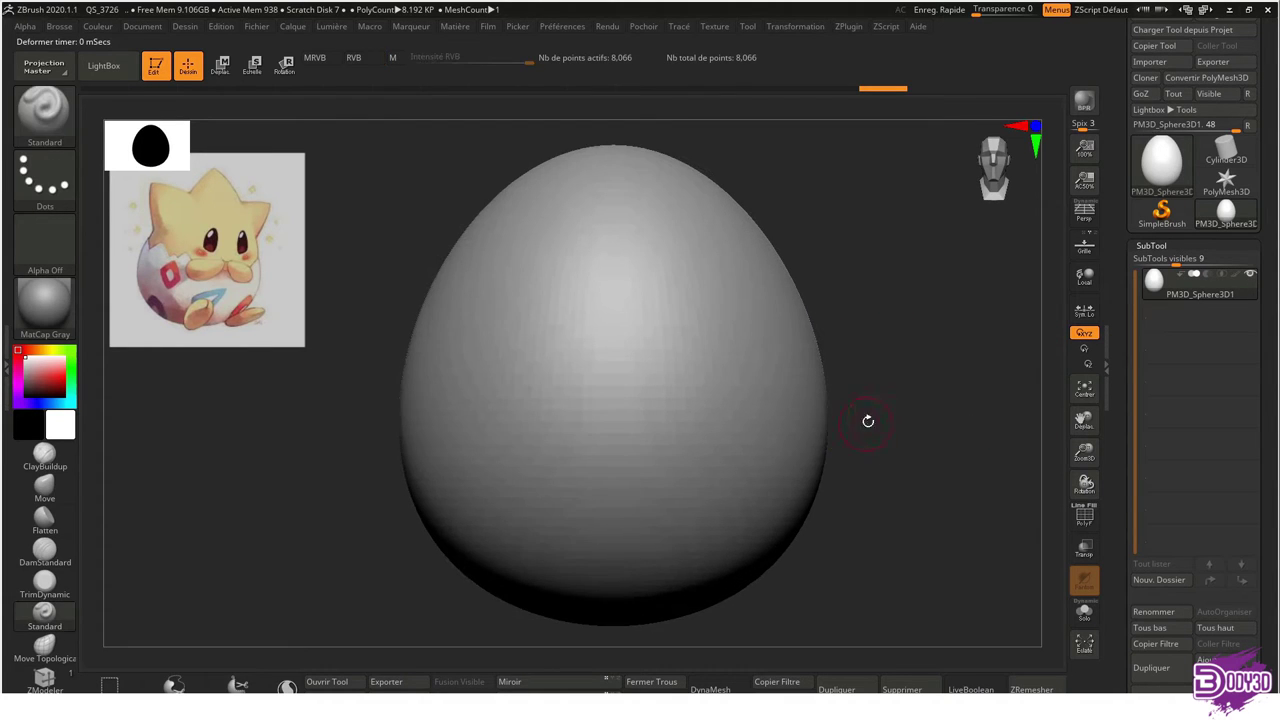
scroll(1262, 508, down, 2)
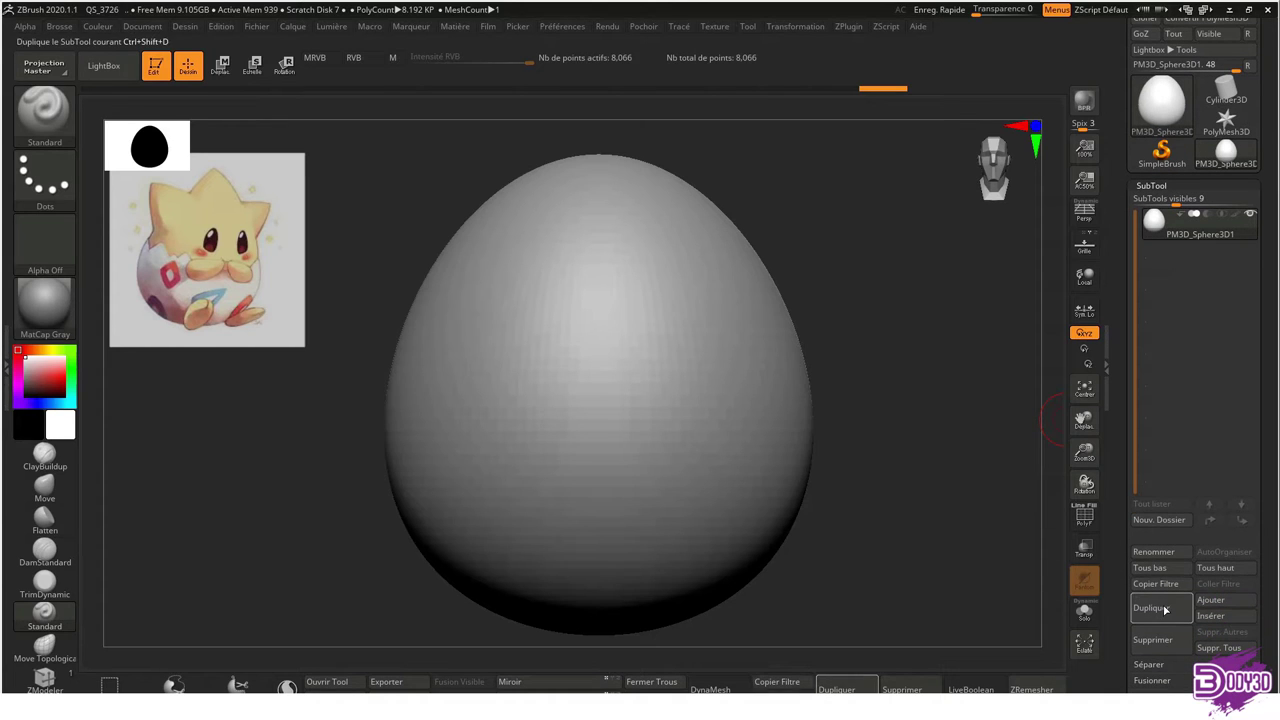
ctrl+right_drag(823, 414, 790, 308)
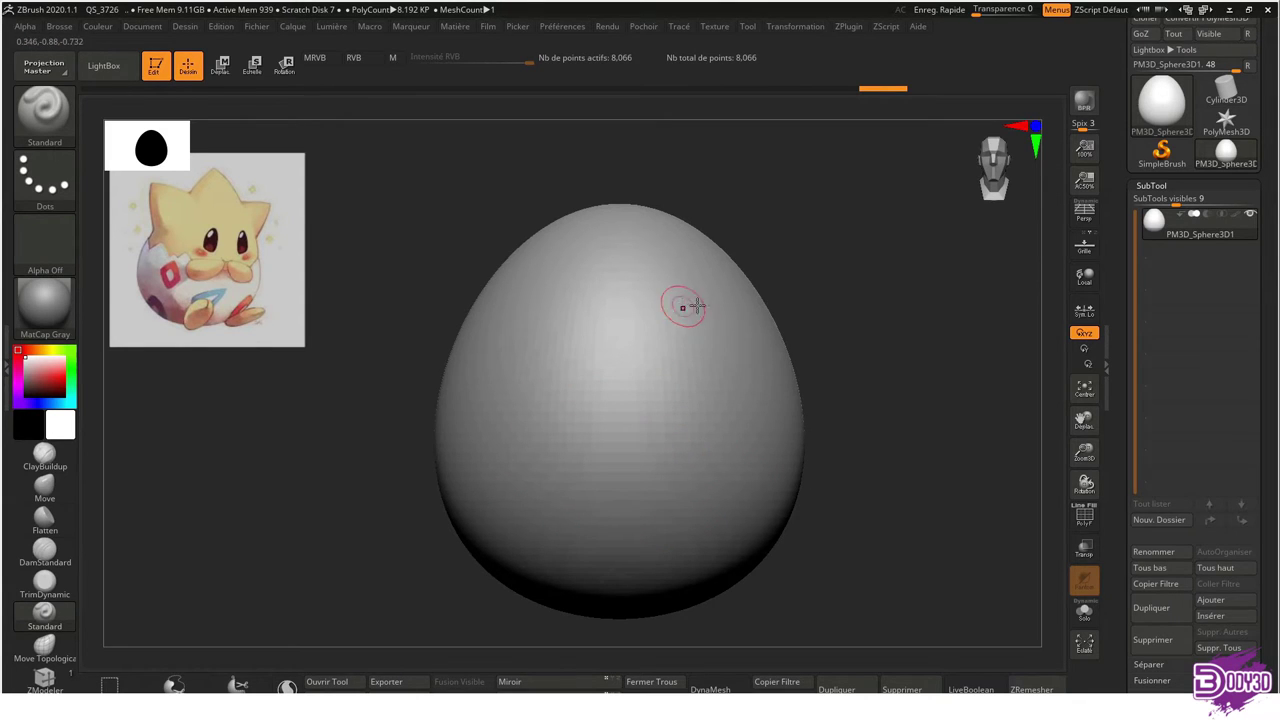
key(ctrl)
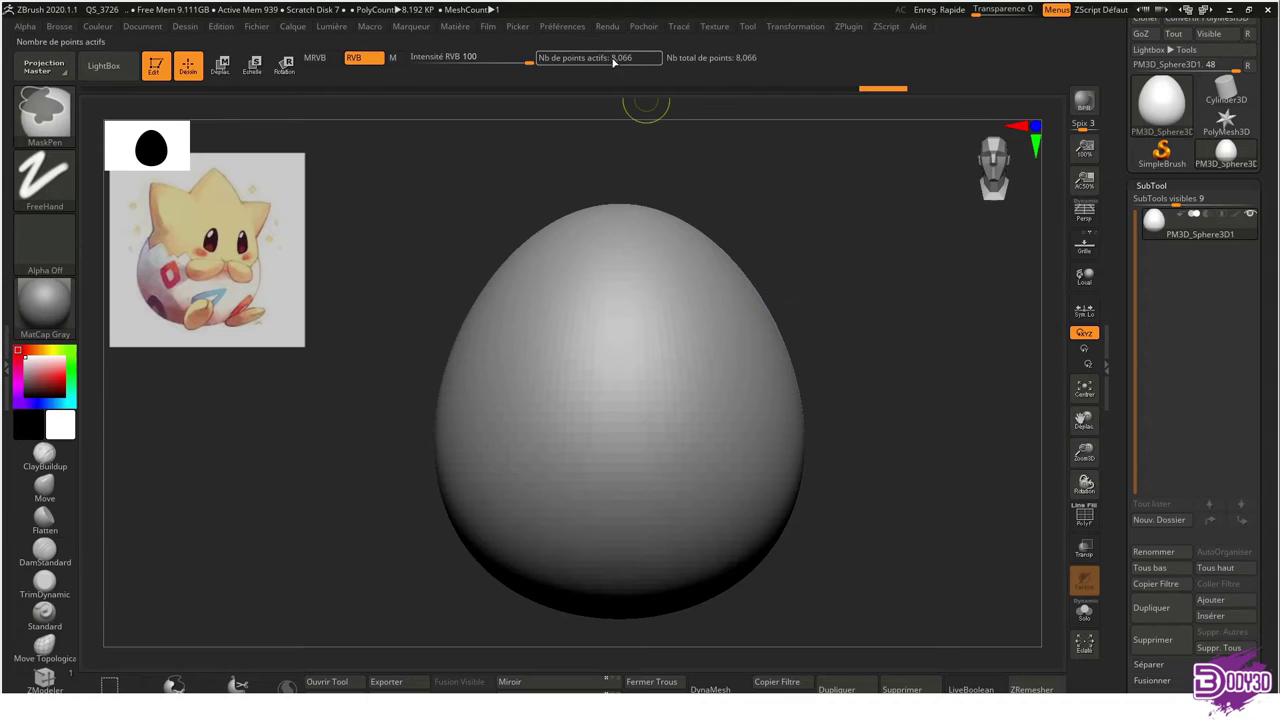
In Tool > Geometry, Divide four times to reach Subdivision level 5
click(1152, 186)
click(1152, 201)
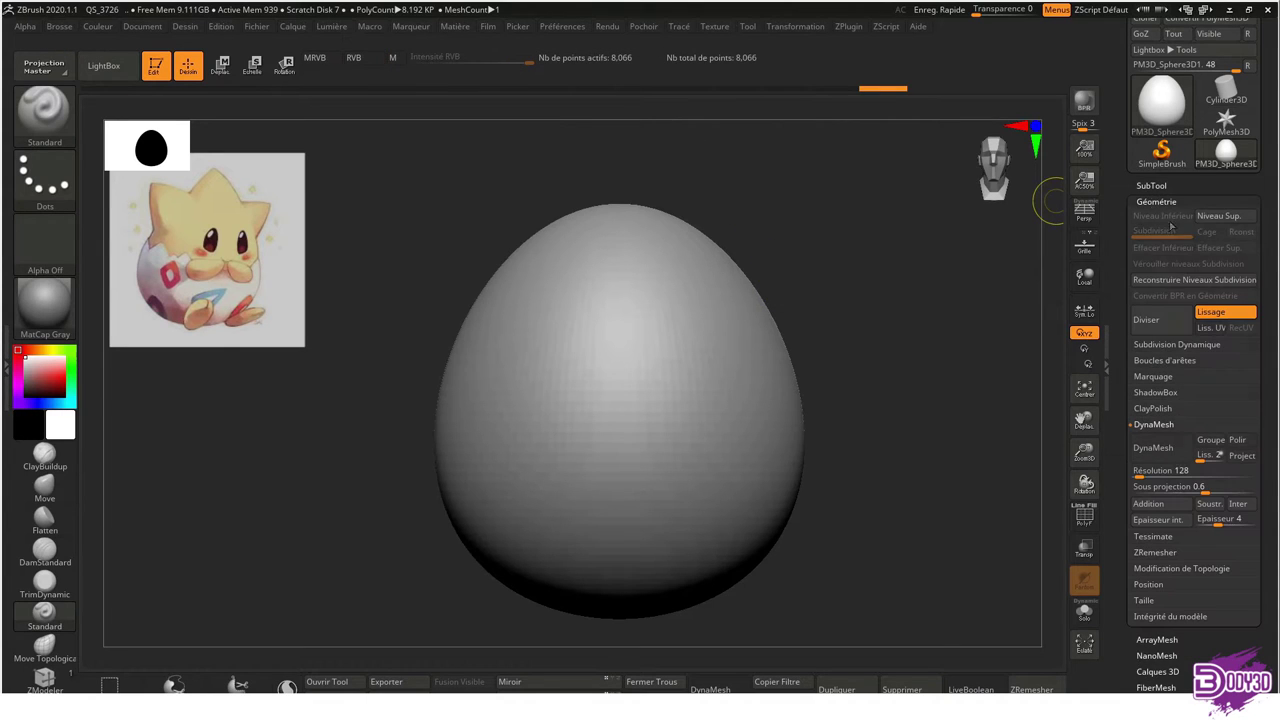
click(1146, 320)
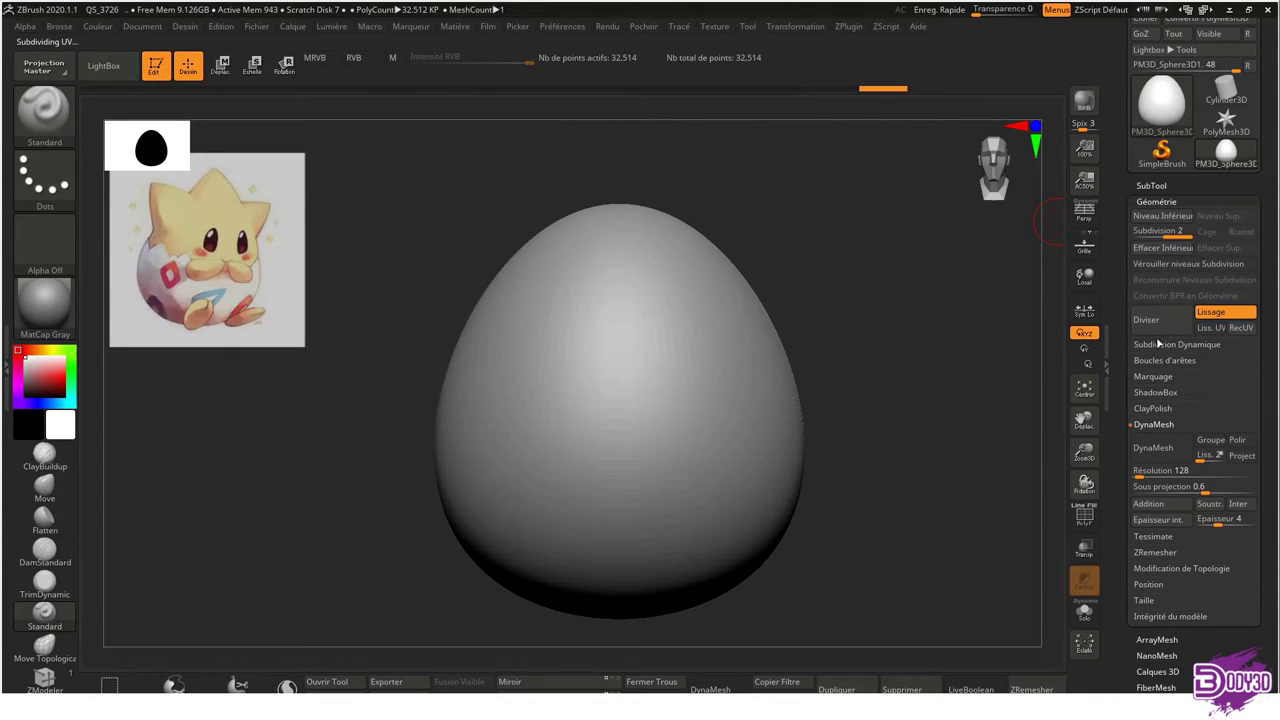
click(1160, 324)
click(1160, 324)
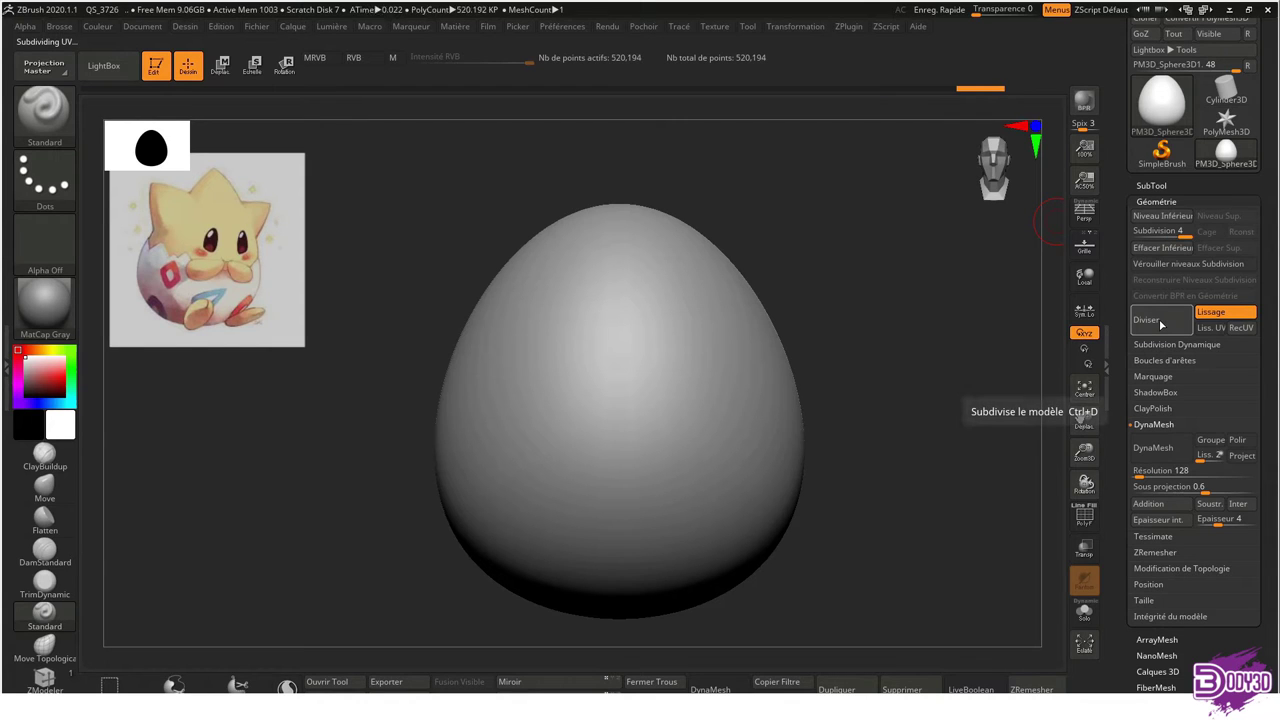
click(1160, 324)
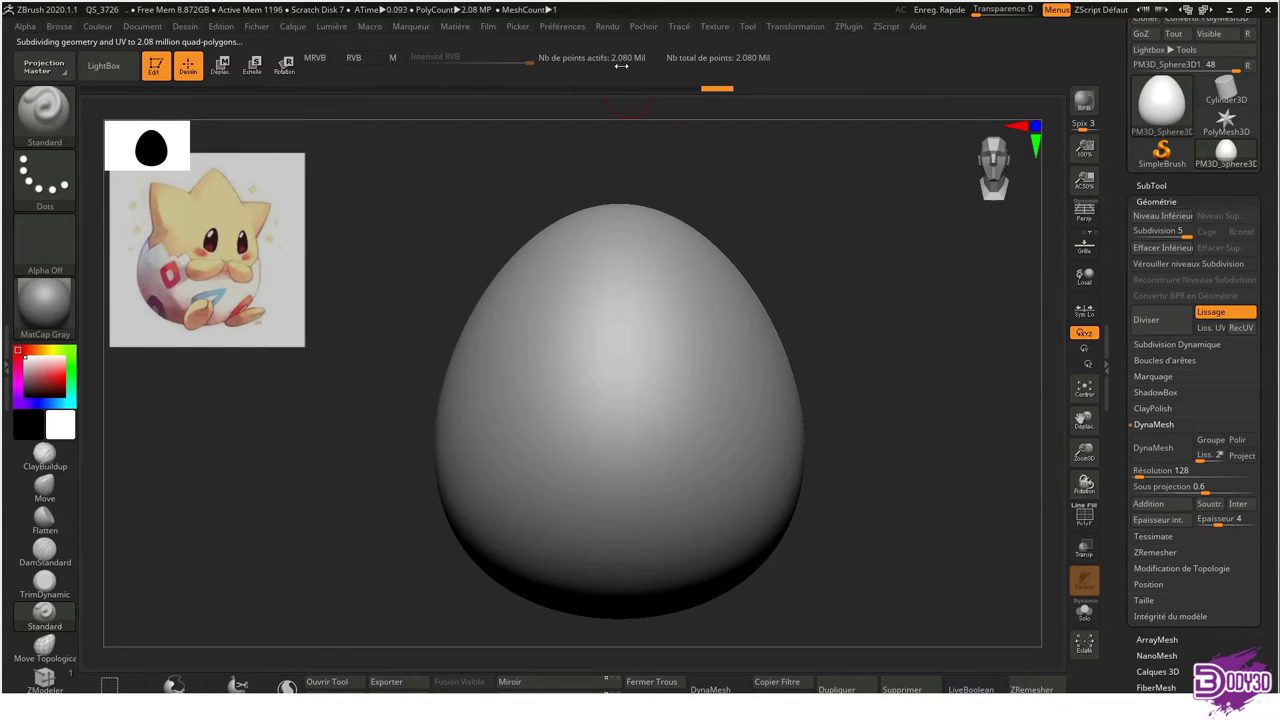
Step through undo/redo to keep the tall egg at level 5, then bring up brush size
key(ctrl+z)
key(ctrl+shift+z)
key(ctrl+z)
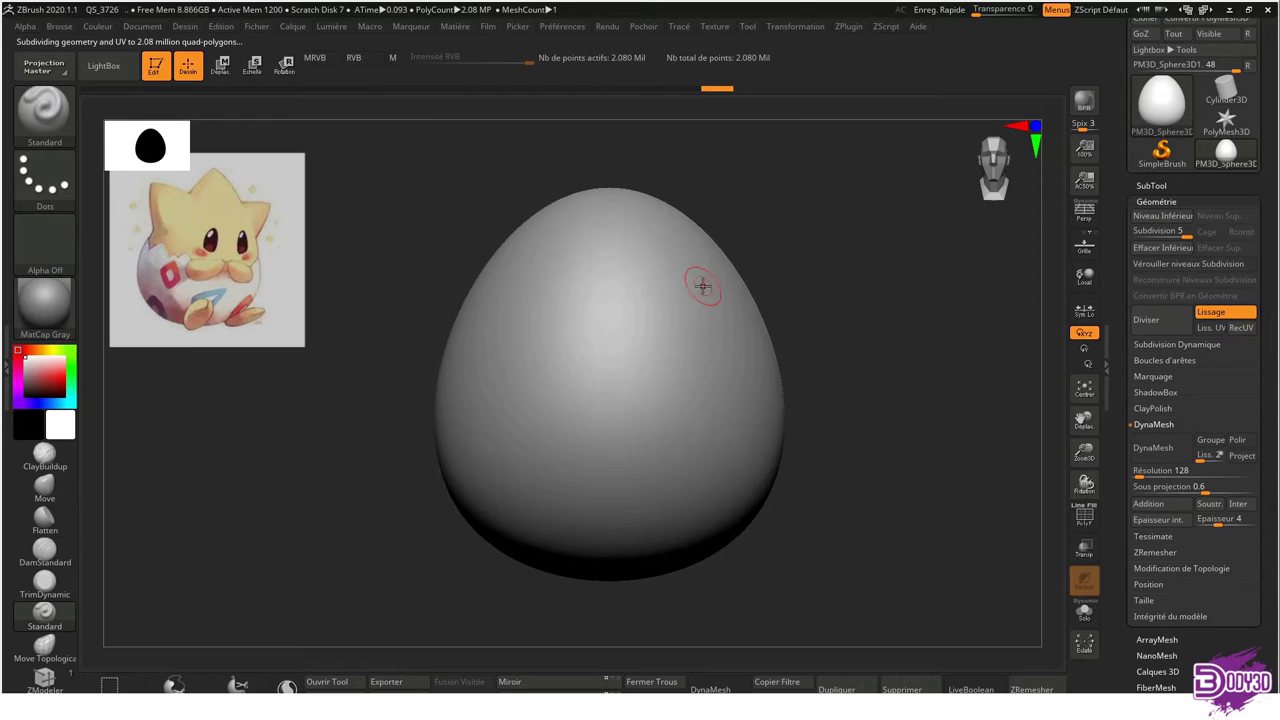
key(ctrl+shift+z)
key(s)
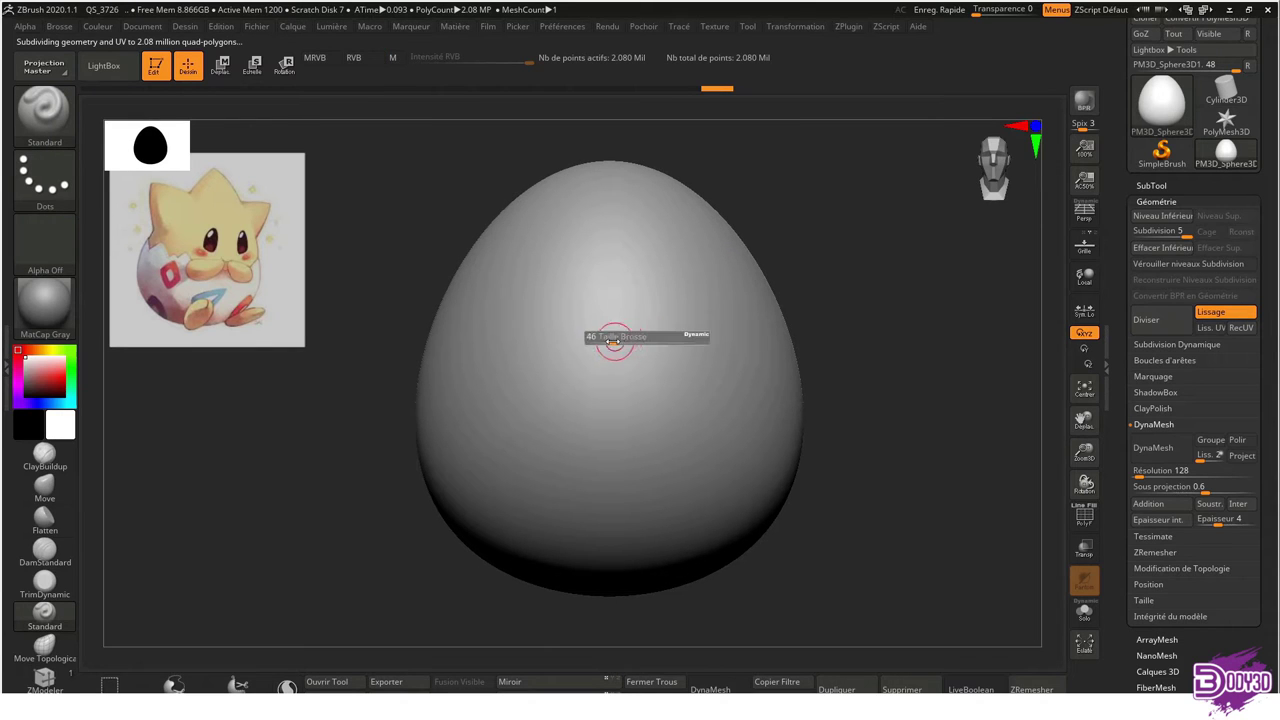
mouse_move(538, 254)
ctrl+mouse_down()
mouse_move(575, 337)
mouse_move(630, 205)
mouse_move(705, 360)
mouse_move(735, 225)
ctrl+mouse_up()
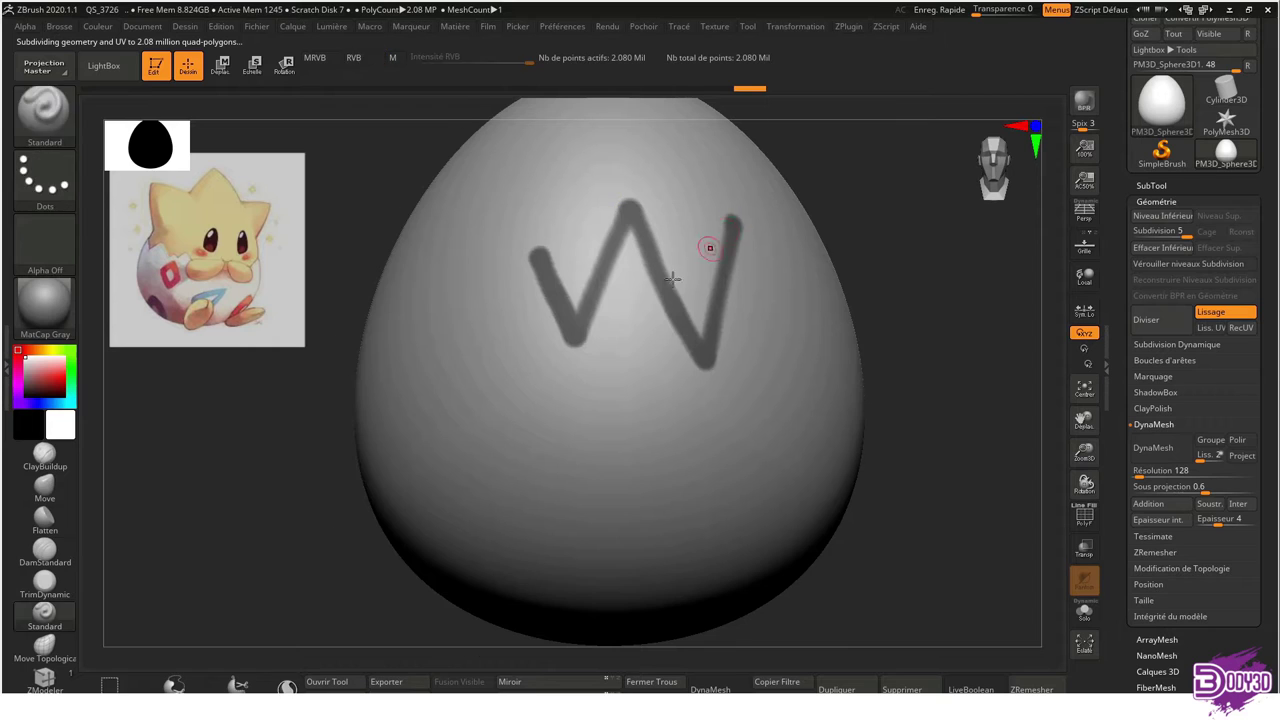
key(ctrl+z)
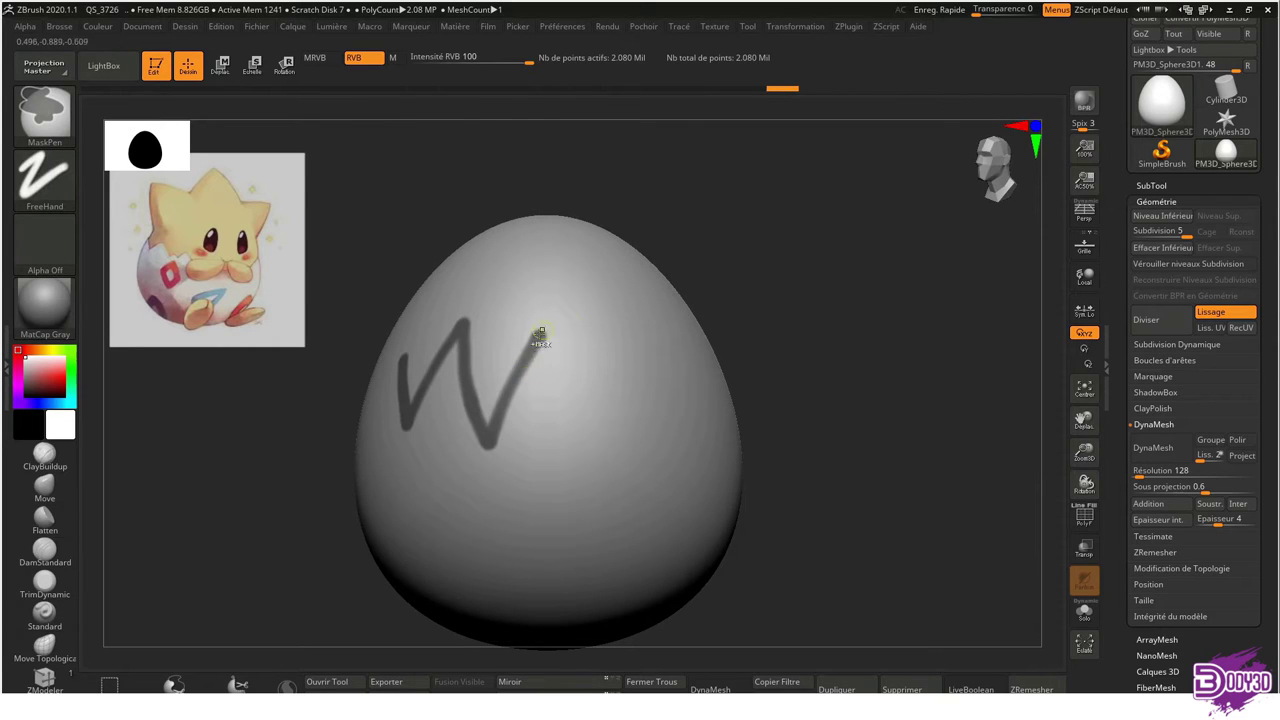
ctrl+drag(533, 374, 598, 337)
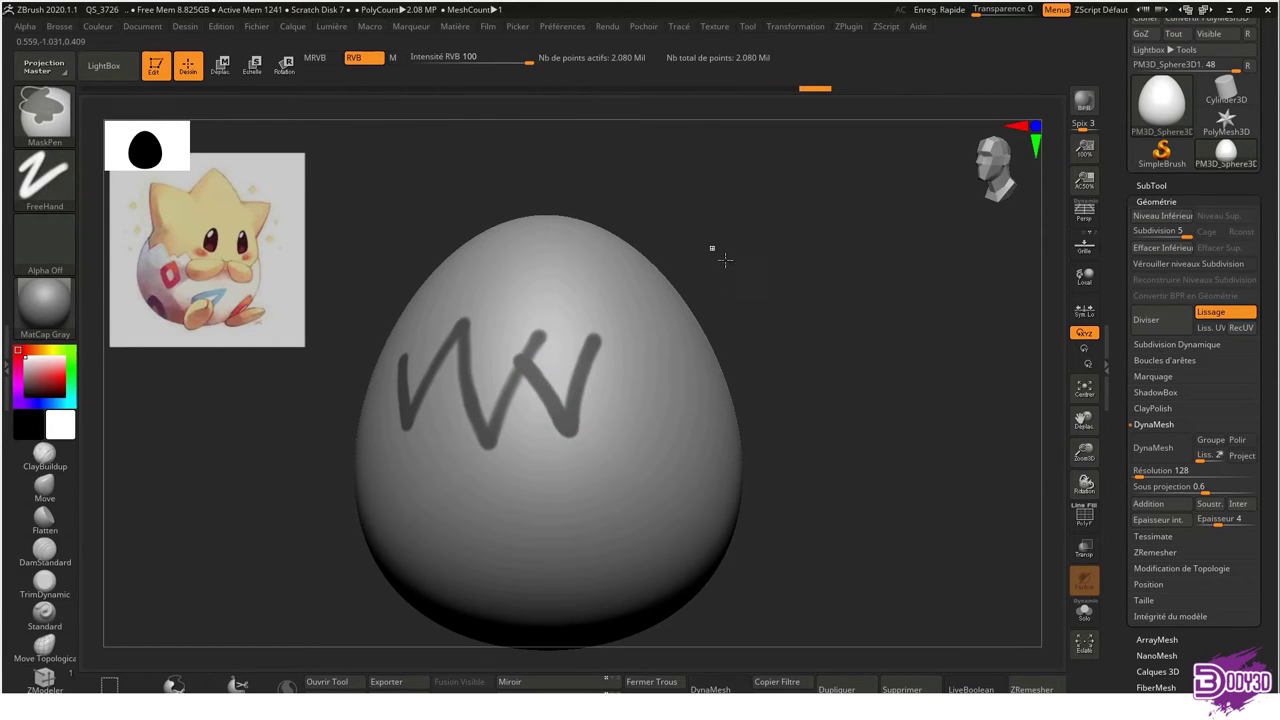
mouse_move(724, 259)
ctrl+mouse_down()
mouse_move(686, 286)
mouse_move(706, 217)
mouse_move(660, 289)
mouse_move(643, 247)
mouse_move(634, 414)
mouse_move(637, 249)
mouse_move(623, 394)
mouse_move(751, 171)
ctrl+mouse_up()
click(796, 26)
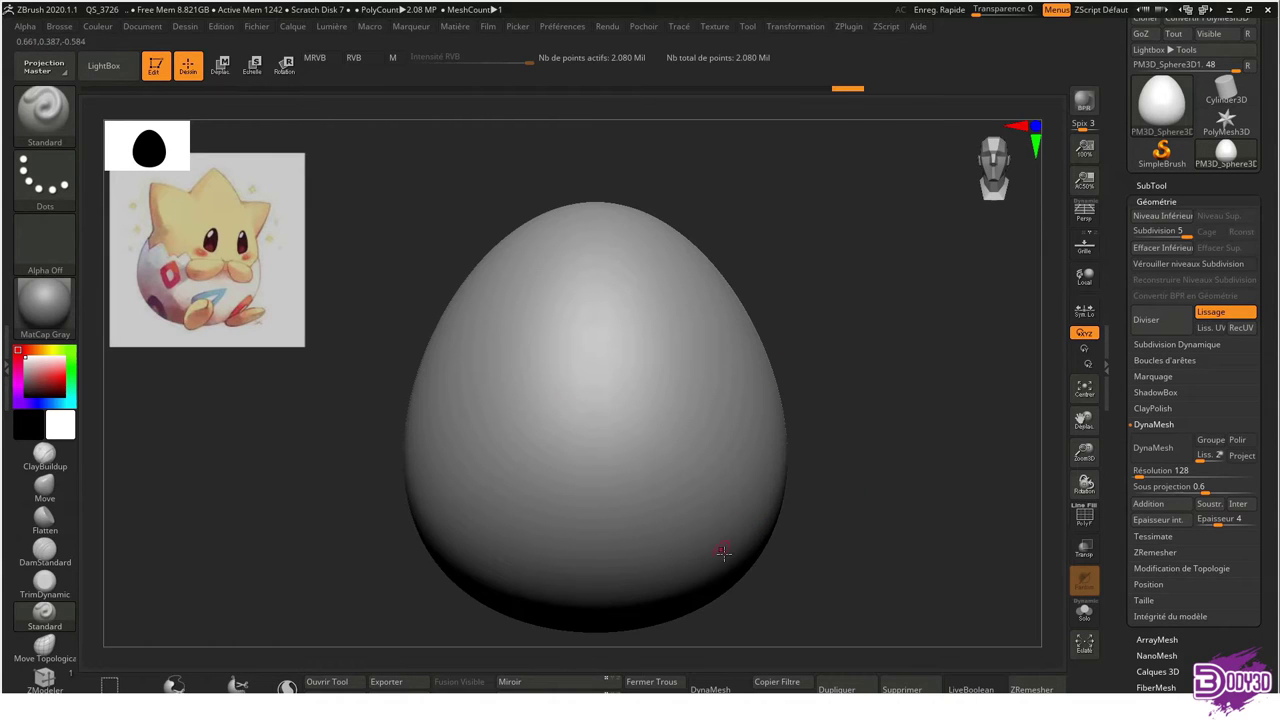
Mask the lower half of the egg with a rectangle mask
key(ctrl)
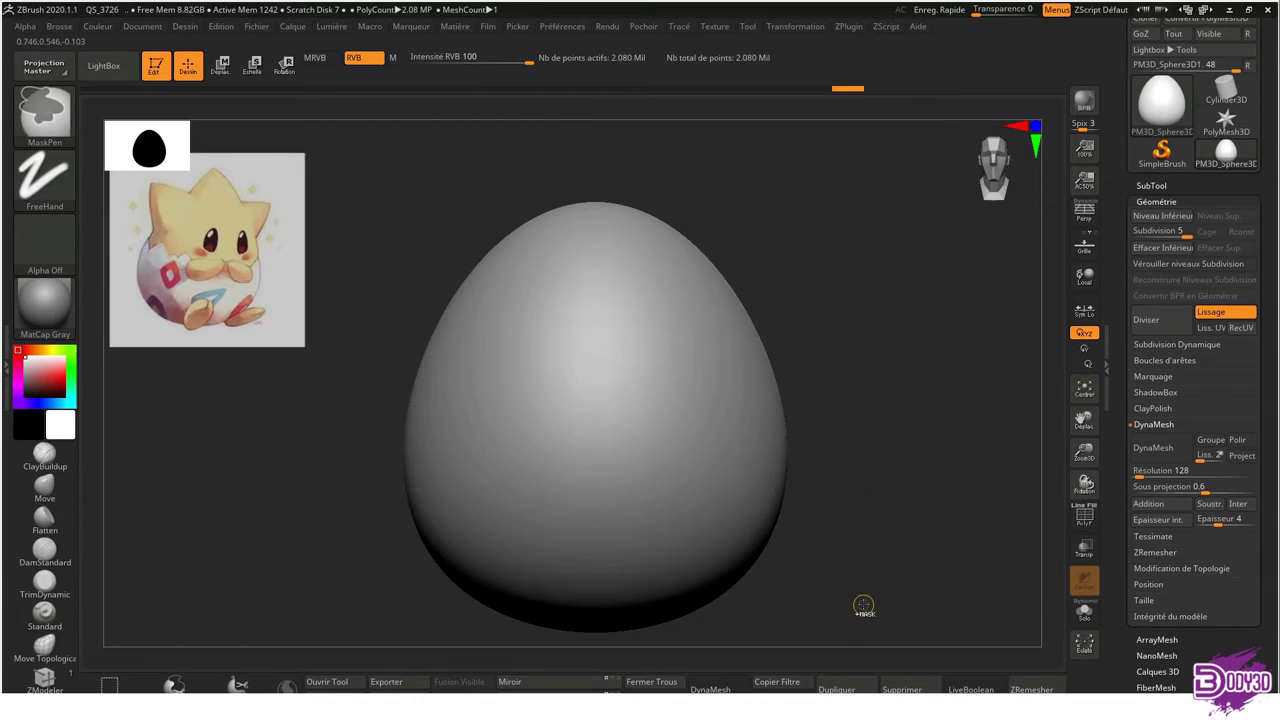
ctrl+drag(860, 634, 158, 395)
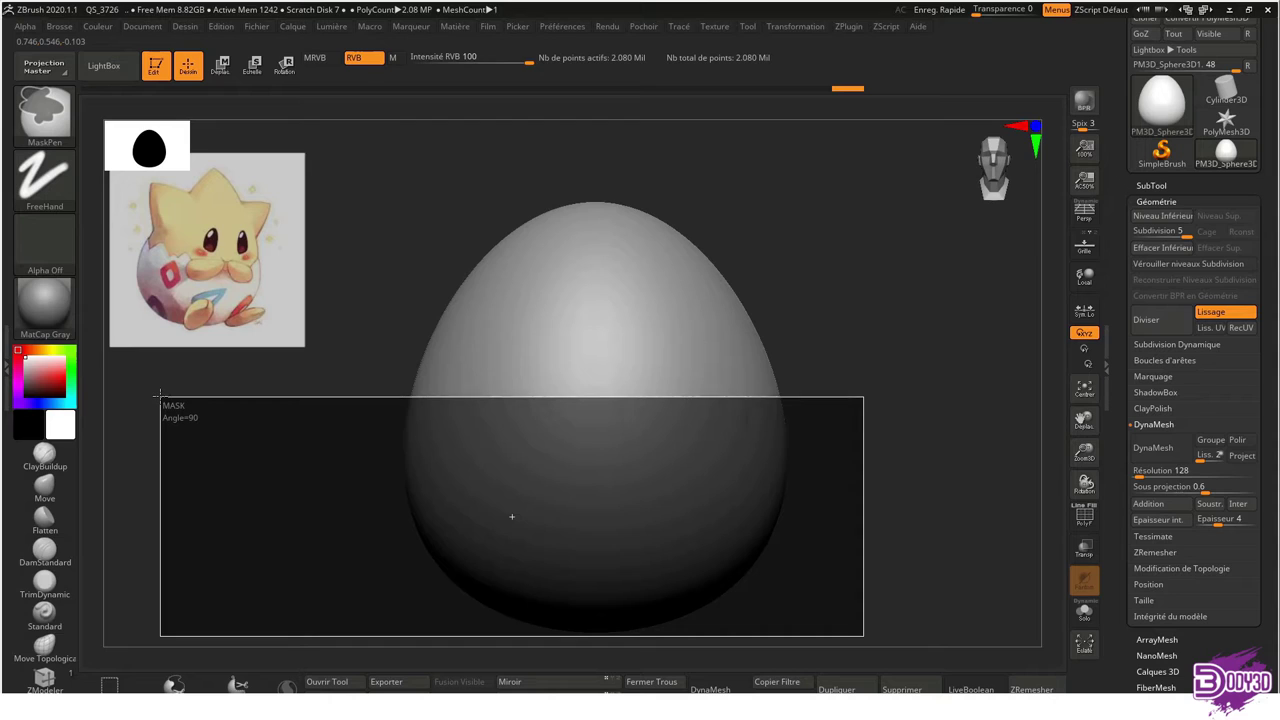
ctrl+drag(158, 393, 157, 388)
mouse_move(591, 406)
ctrl+right_down()
mouse_move(624, 349)
mouse_move(591, 420)
ctrl+right_up()
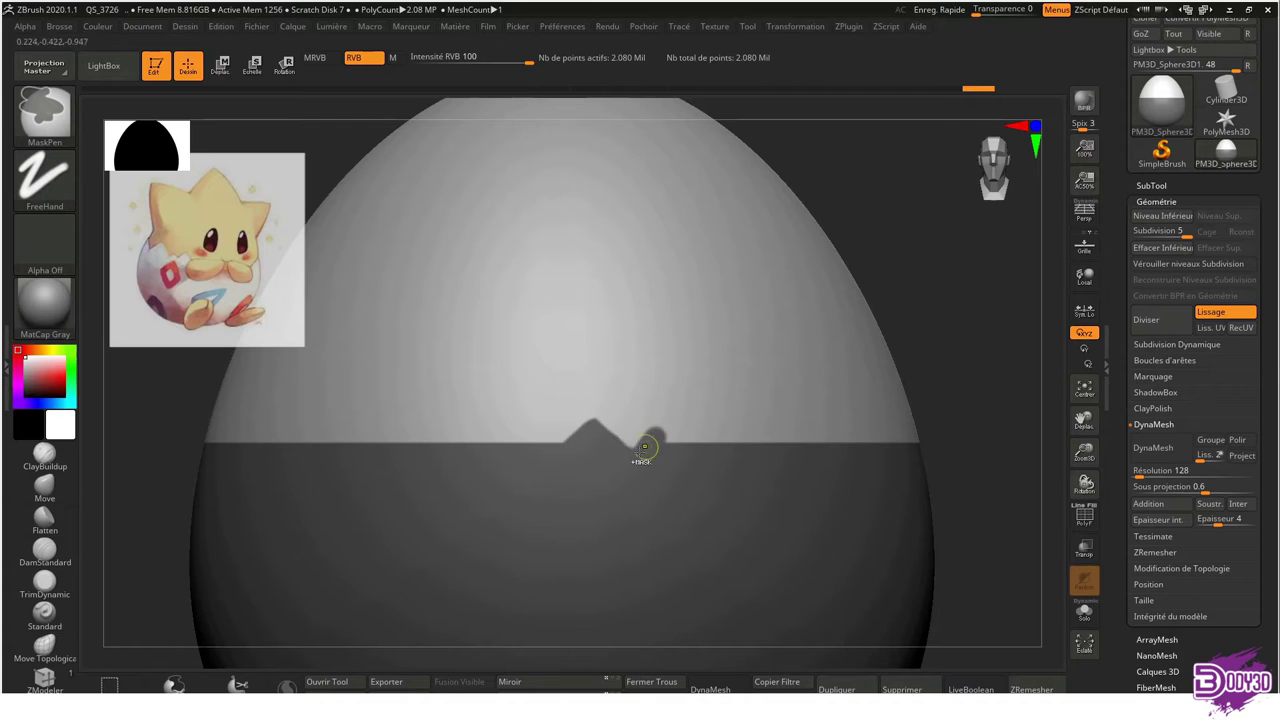
Paint zigzag teeth and large peaks along the mask's upper edge with MaskPen
ctrl+drag(663, 406, 757, 480)
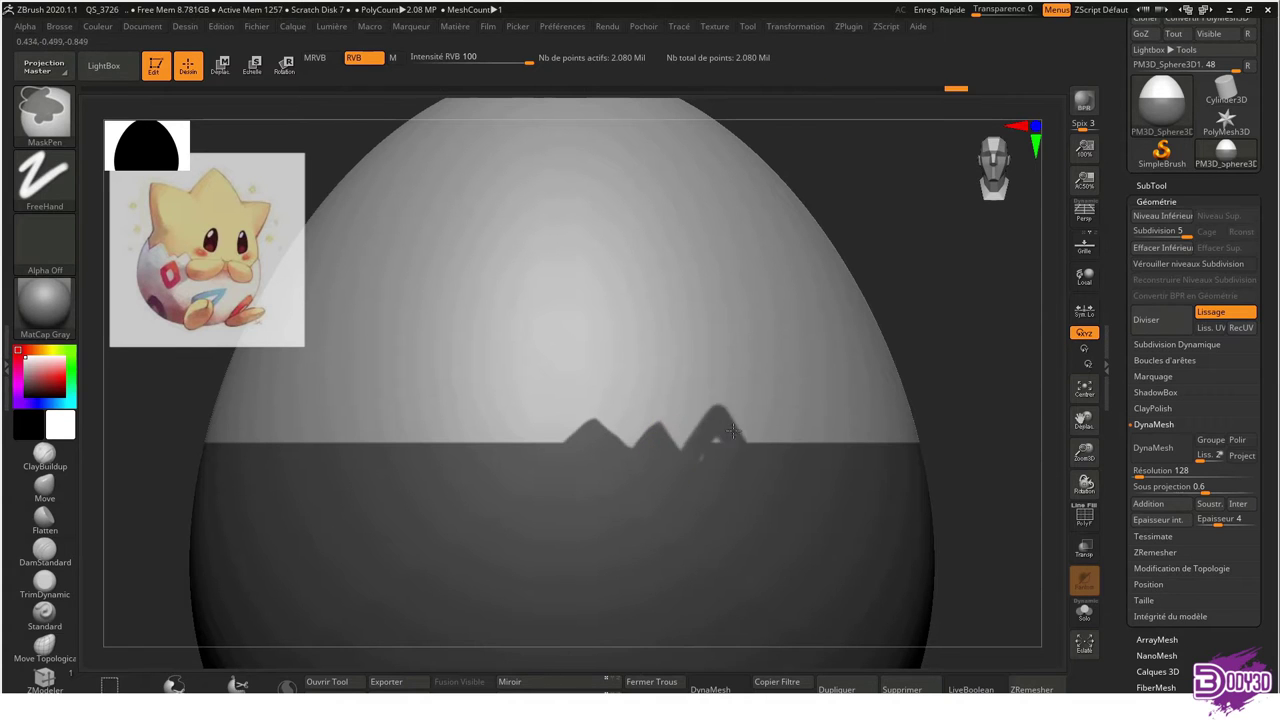
right_drag(757, 480, 525, 475)
ctrl+right_drag(623, 492, 400, 371)
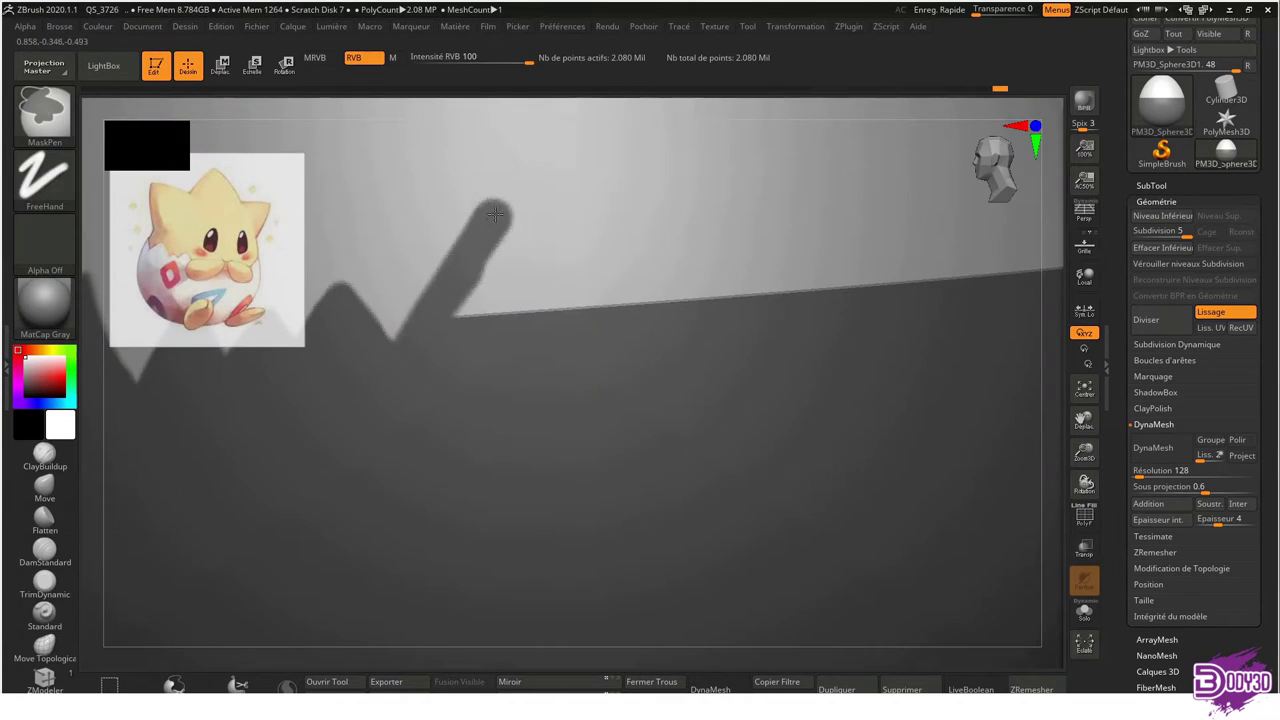
ctrl+drag(400, 371, 632, 460)
right_drag(632, 460, 390, 430)
mouse_move(390, 430)
ctrl+mouse_down()
mouse_move(728, 450)
mouse_move(850, 420)
ctrl+mouse_up()
mouse_move(850, 420)
right_down()
mouse_move(600, 350)
mouse_move(460, 360)
mouse_move(535, 270)
mouse_move(450, 400)
right_up()
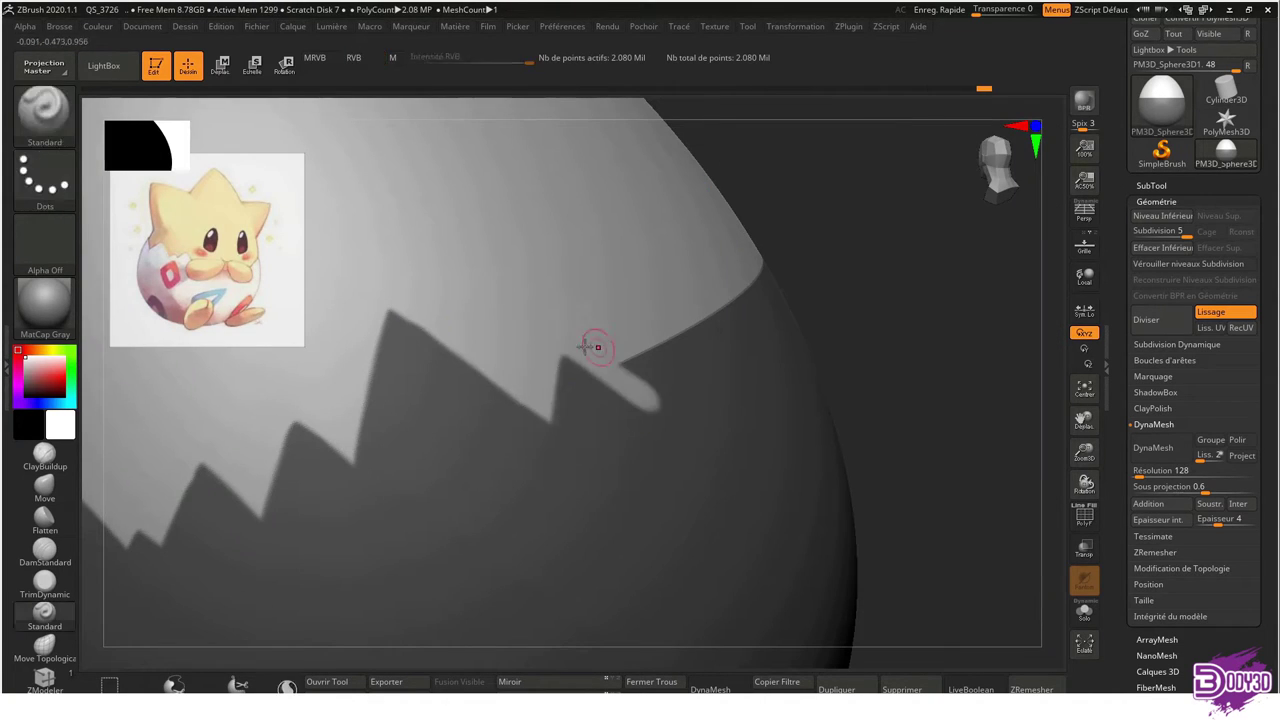
Orbit, frame and zoom around the egg to check the zigzag mask edge, ending on the front view
right_drag(586, 449, 400, 443)
mouse_move(480, 298)
right_down()
mouse_move(471, 263)
mouse_move(655, 185)
mouse_move(477, 314)
mouse_move(471, 337)
right_up()
key(f)
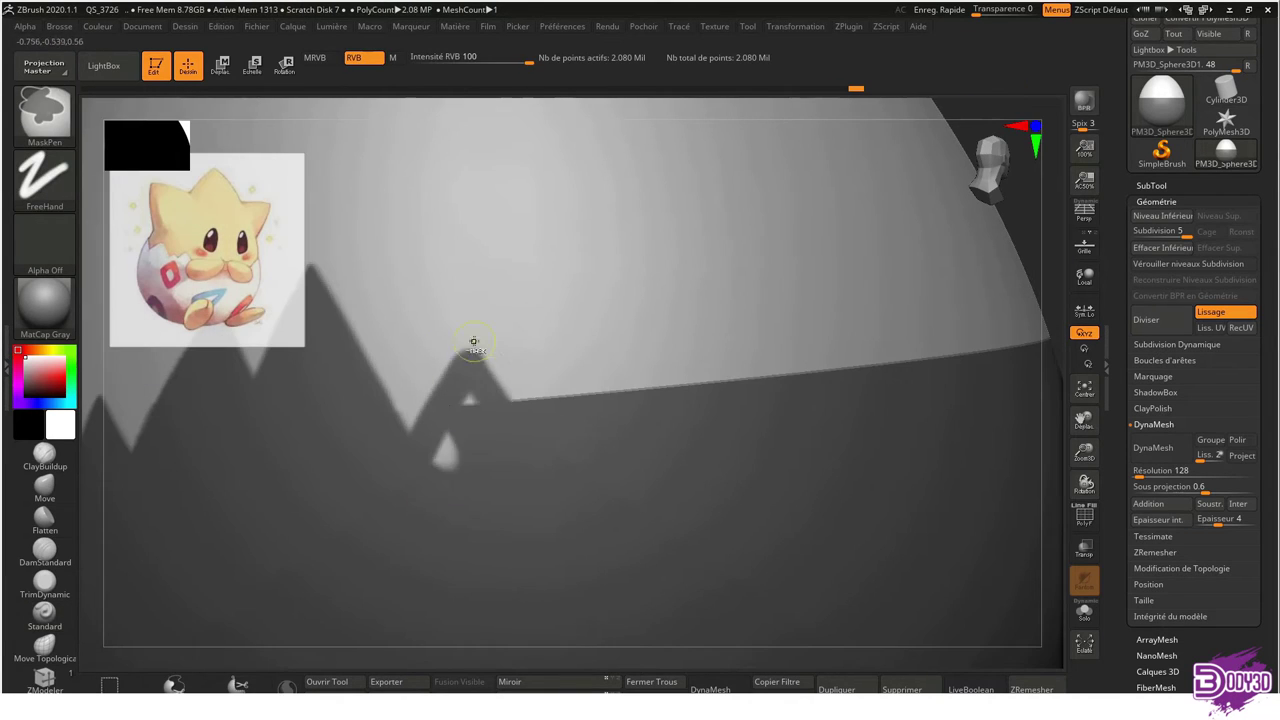
mouse_move(761, 414)
right_down()
mouse_move(566, 214)
mouse_move(651, 220)
mouse_move(541, 314)
mouse_move(771, 371)
mouse_move(534, 423)
mouse_move(411, 410)
mouse_move(537, 286)
mouse_move(640, 334)
mouse_move(683, 383)
right_up()
key(f)
mouse_move(660, 200)
ctrl+right_down()
mouse_move(666, 271)
mouse_move(698, 326)
ctrl+right_up()
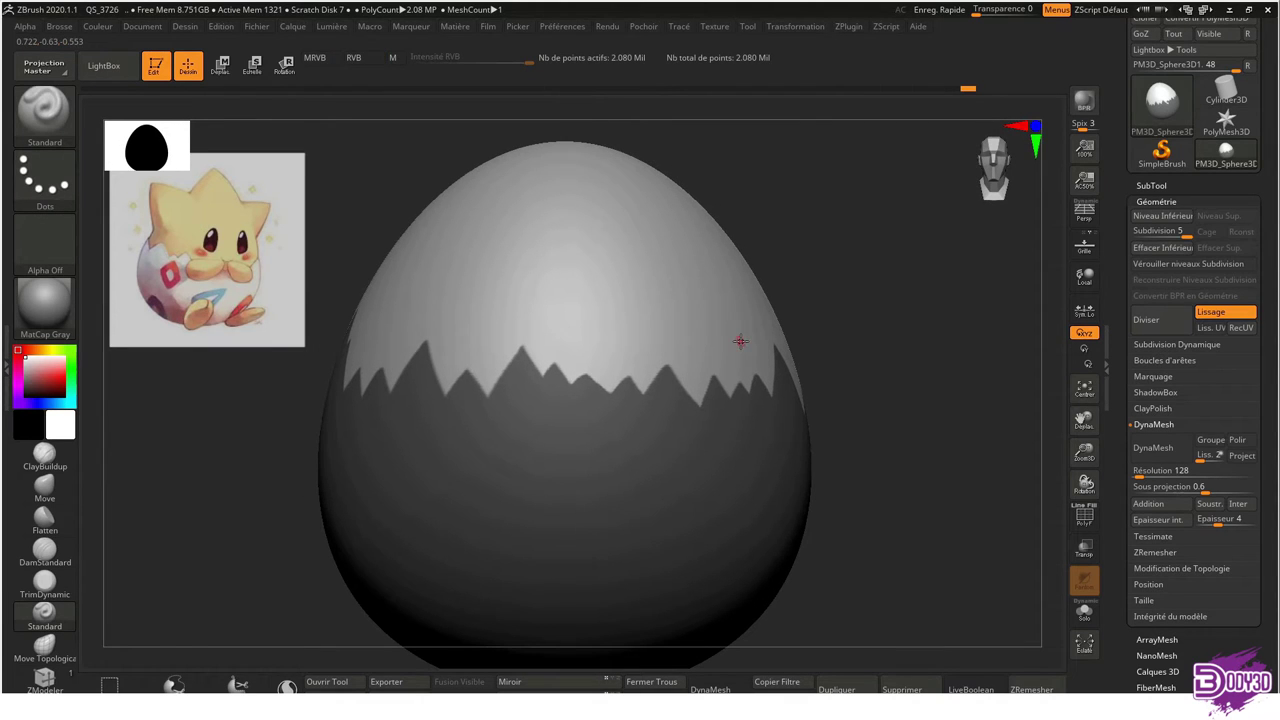
mouse_move(653, 315)
ctrl+right_down()
mouse_move(657, 277)
mouse_move(634, 400)
mouse_move(594, 297)
mouse_move(586, 357)
ctrl+right_up()
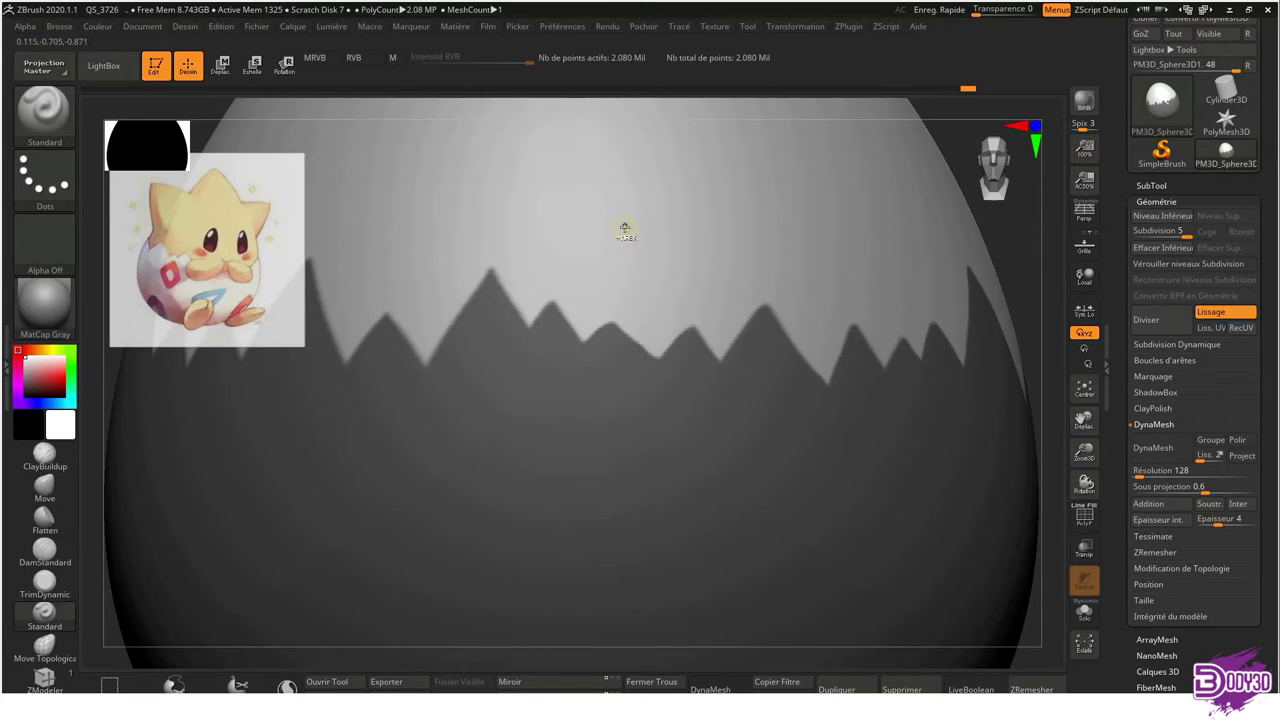
key(ctrl)
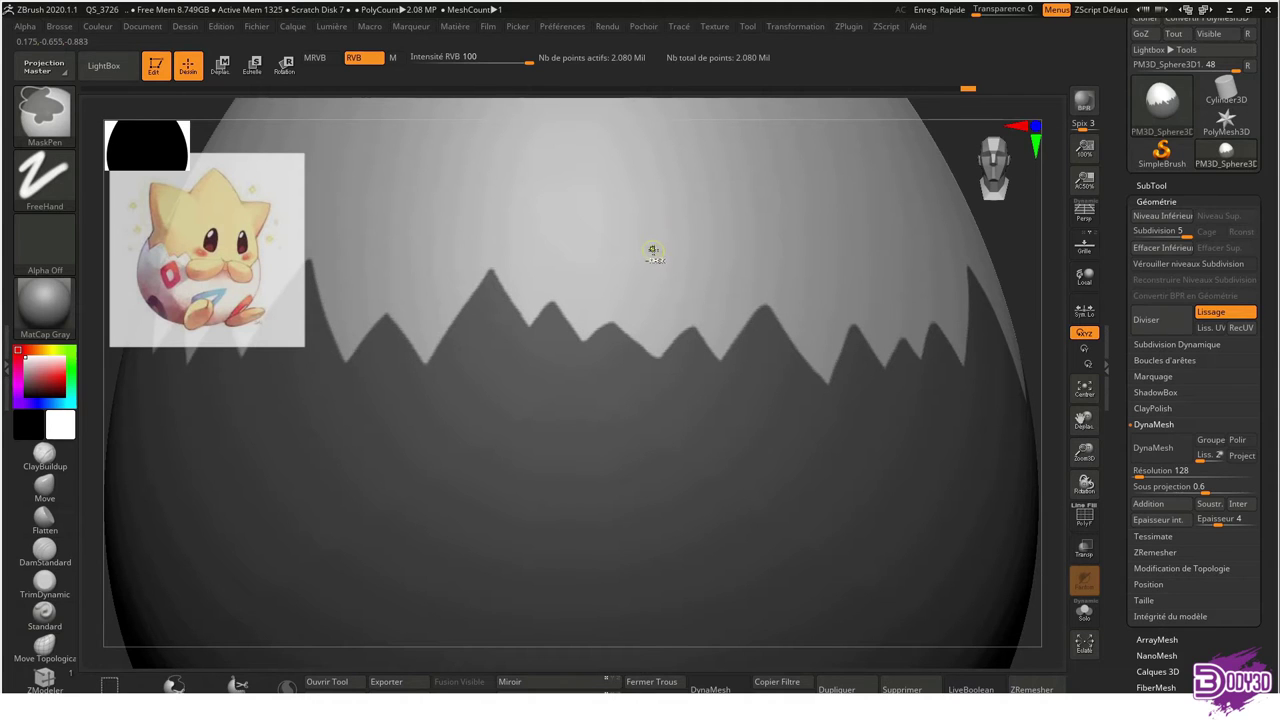
key(f)
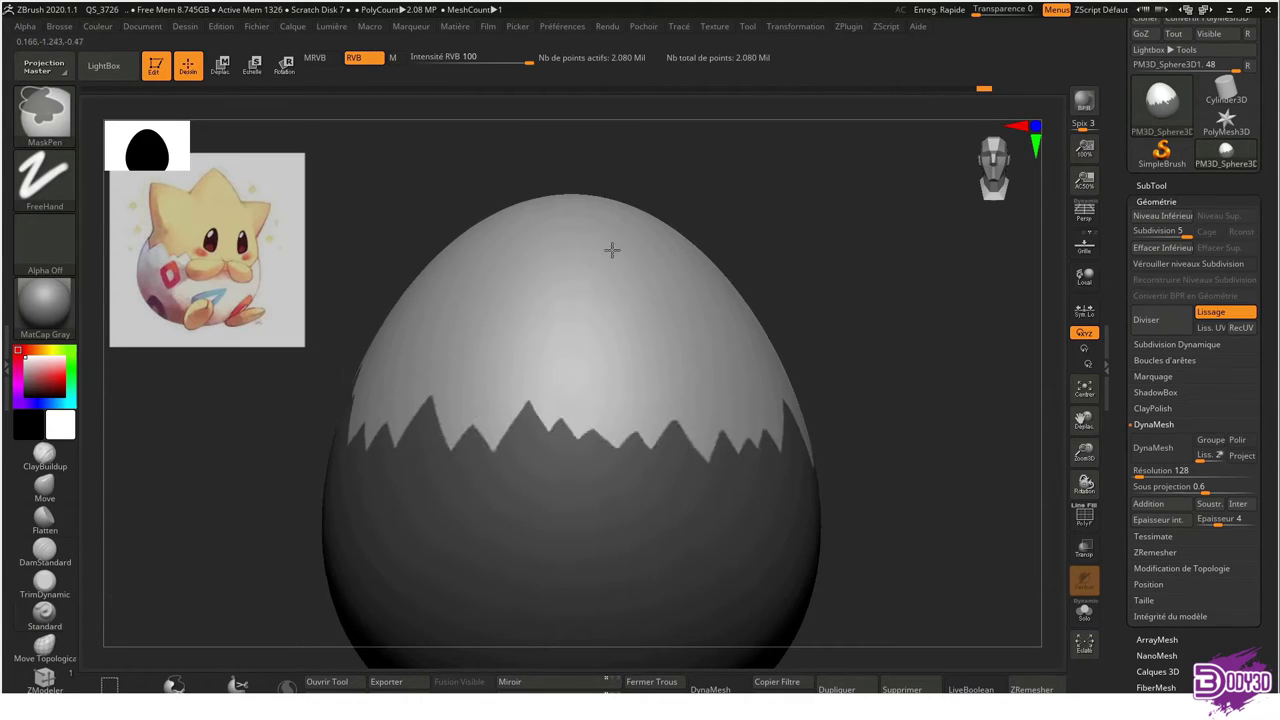
key(space)
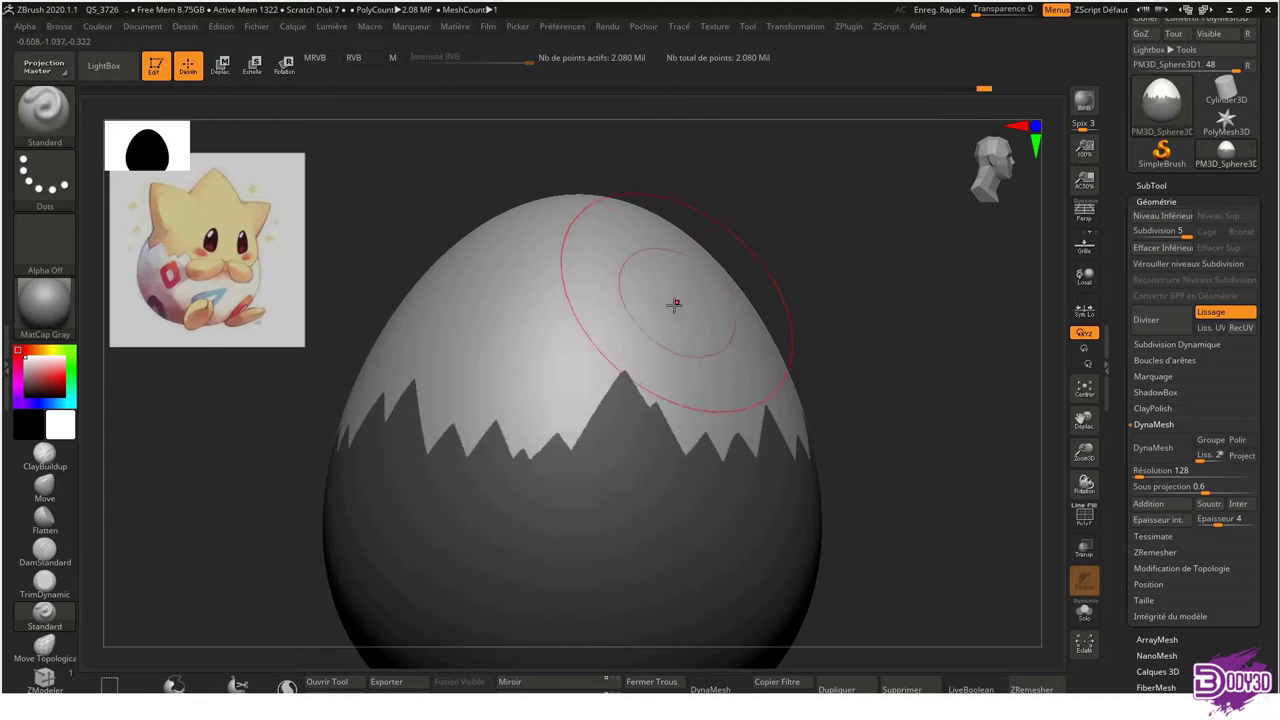
mouse_move(614, 314)
shift+right_down()
mouse_move(626, 313)
mouse_move(550, 382)
mouse_move(558, 404)
shift+right_up()
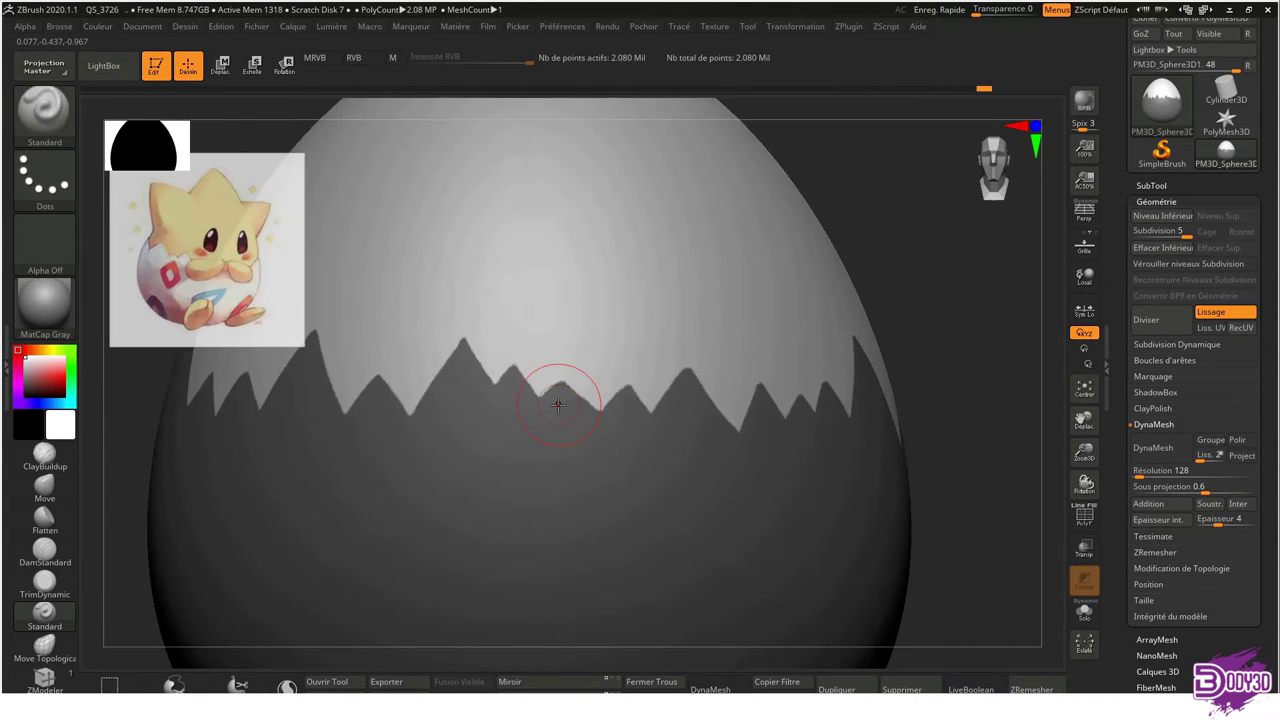
click(1150, 201)
In SubTool Extract settings, enable TCorner and preview a shell from the masked area
click(1150, 185)
drag(1275, 423, 1274, 327)
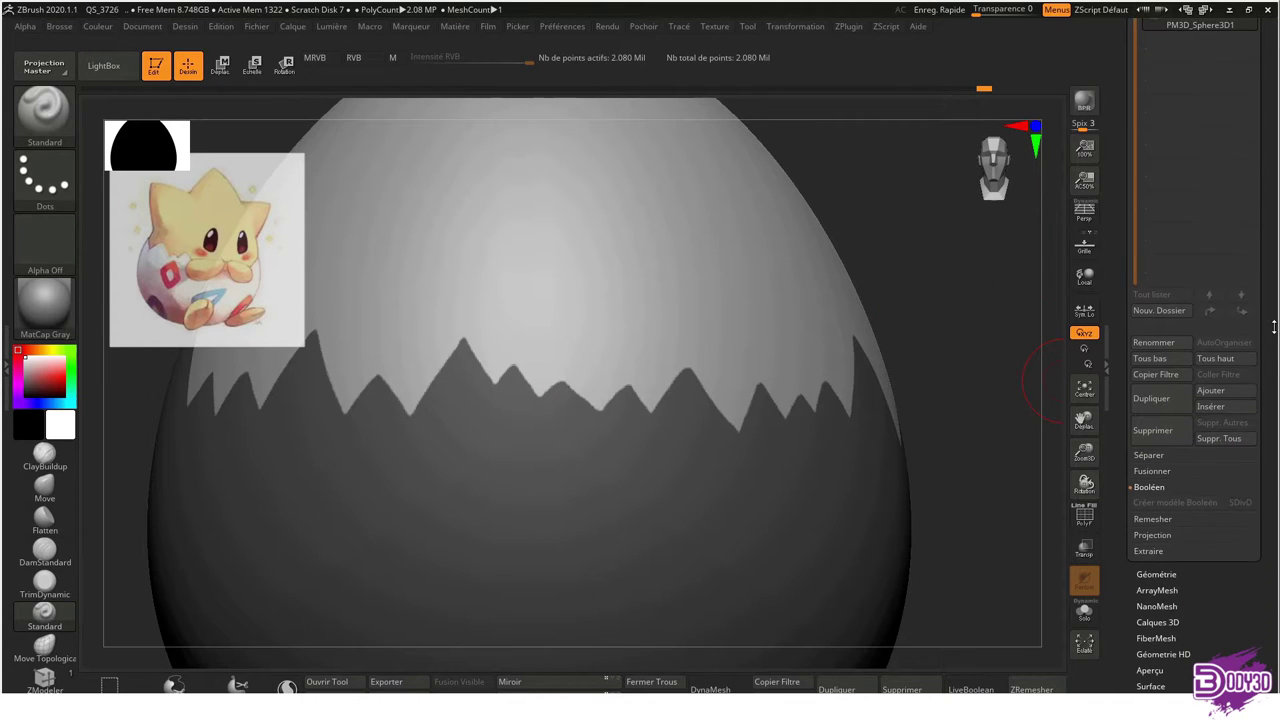
click(1148, 551)
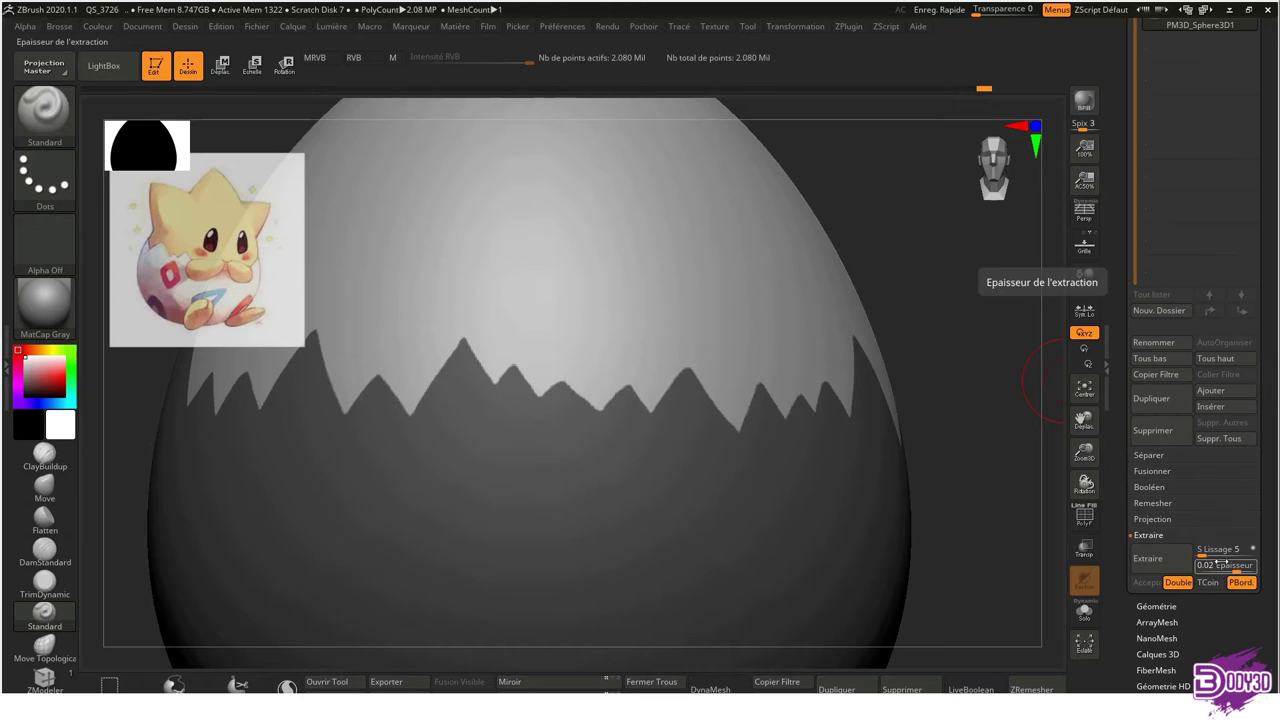
right_drag(874, 462, 687, 350)
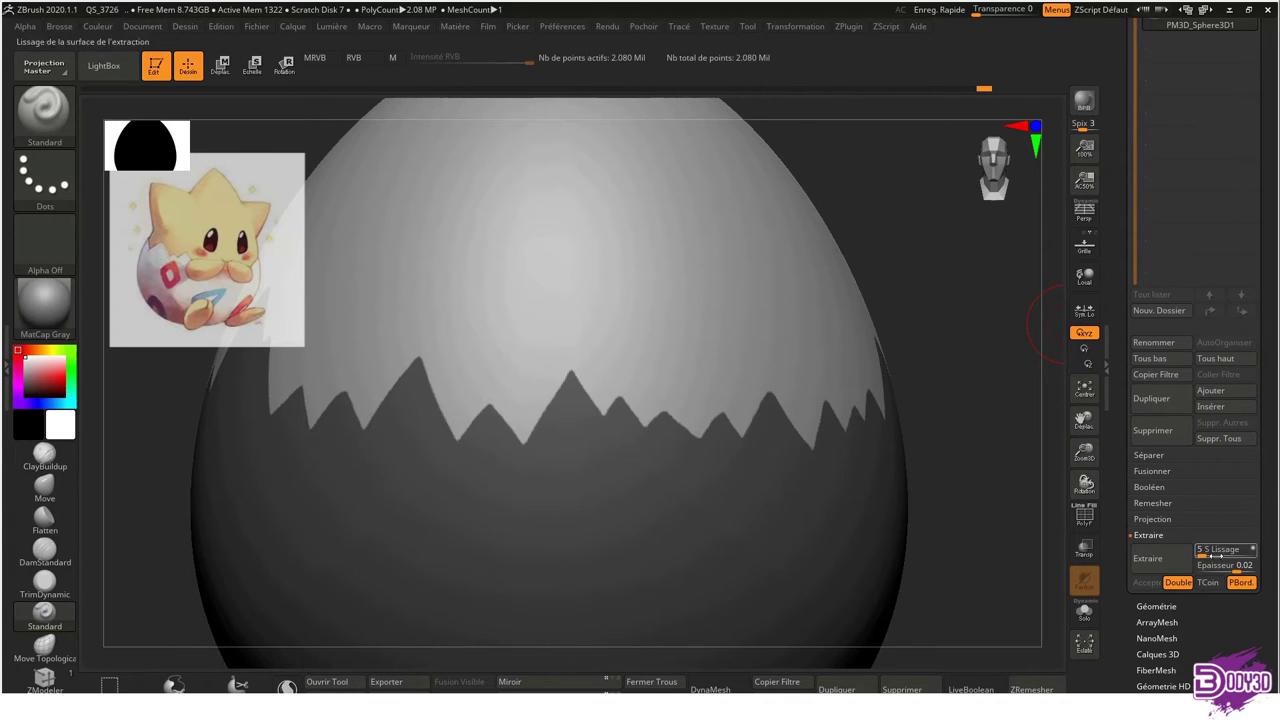
click(1208, 582)
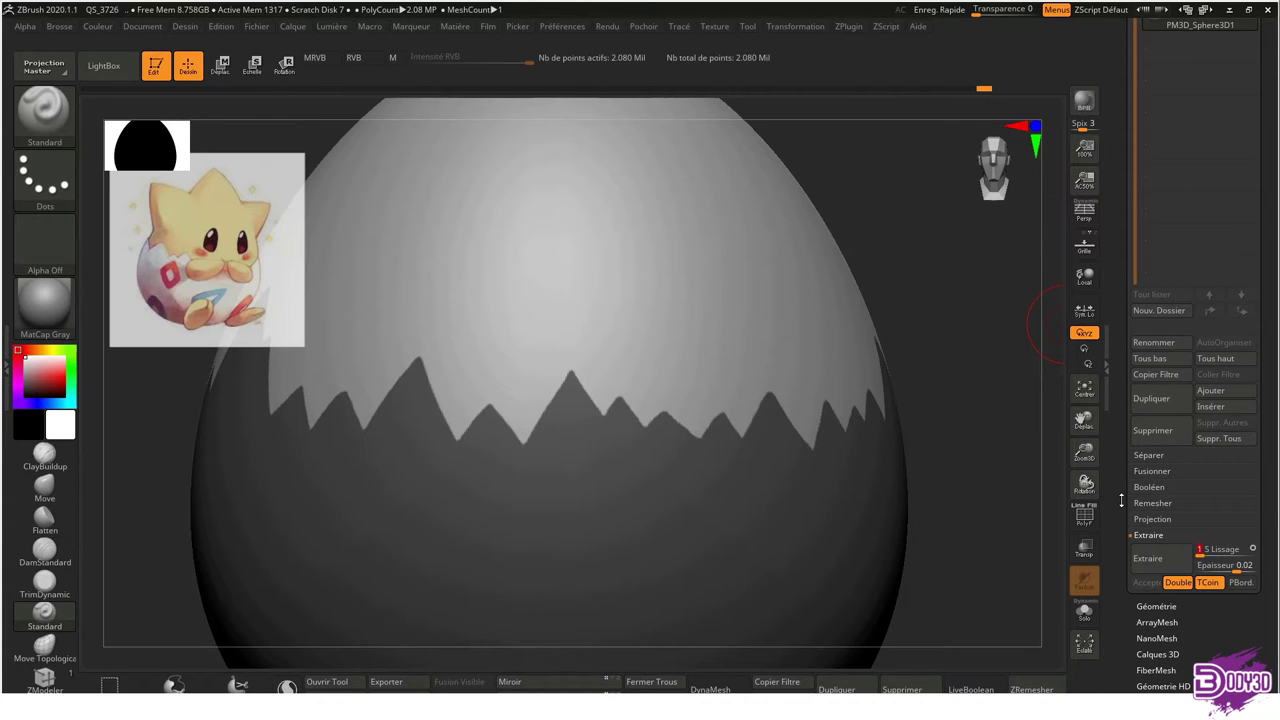
click(1173, 564)
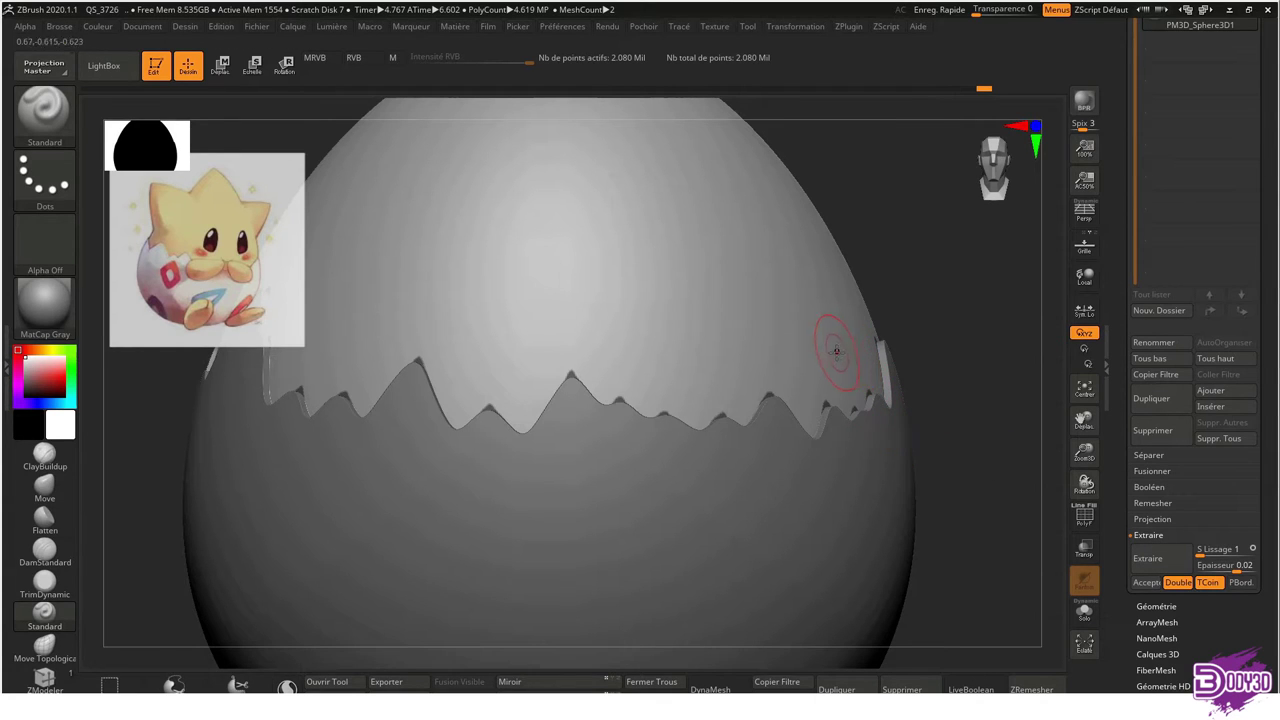
key(ctrl)
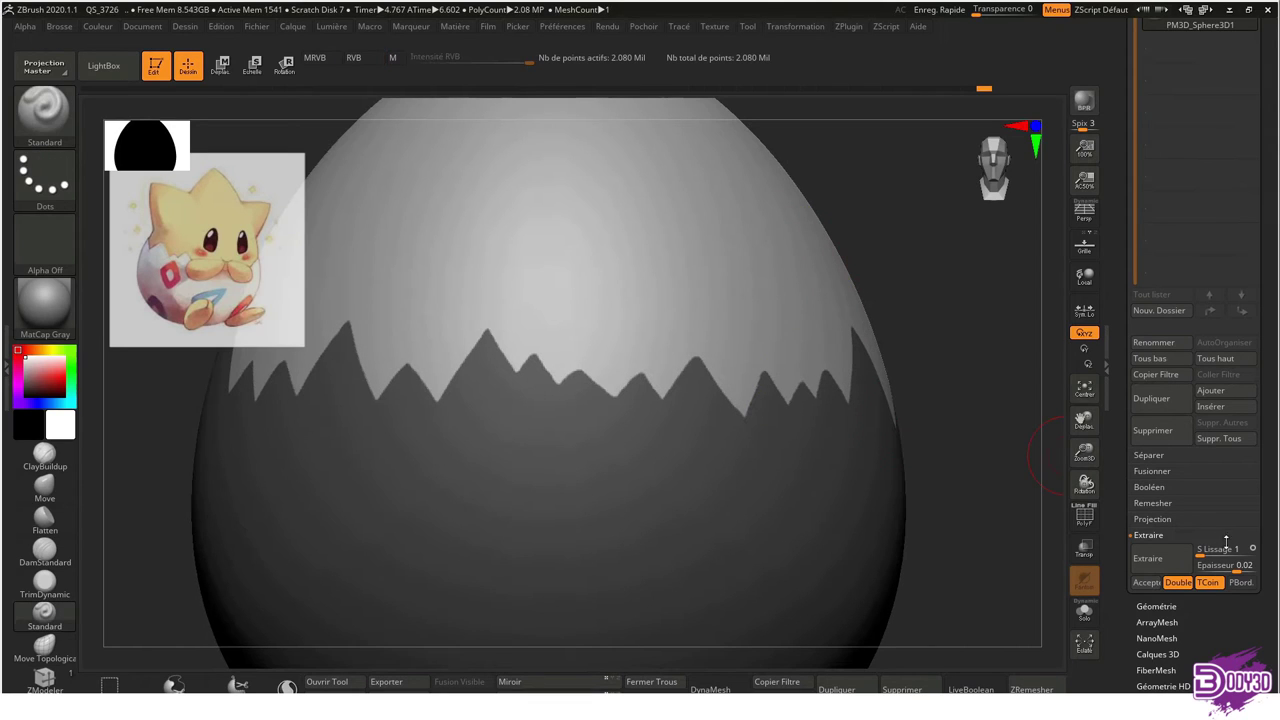
click(1158, 562)
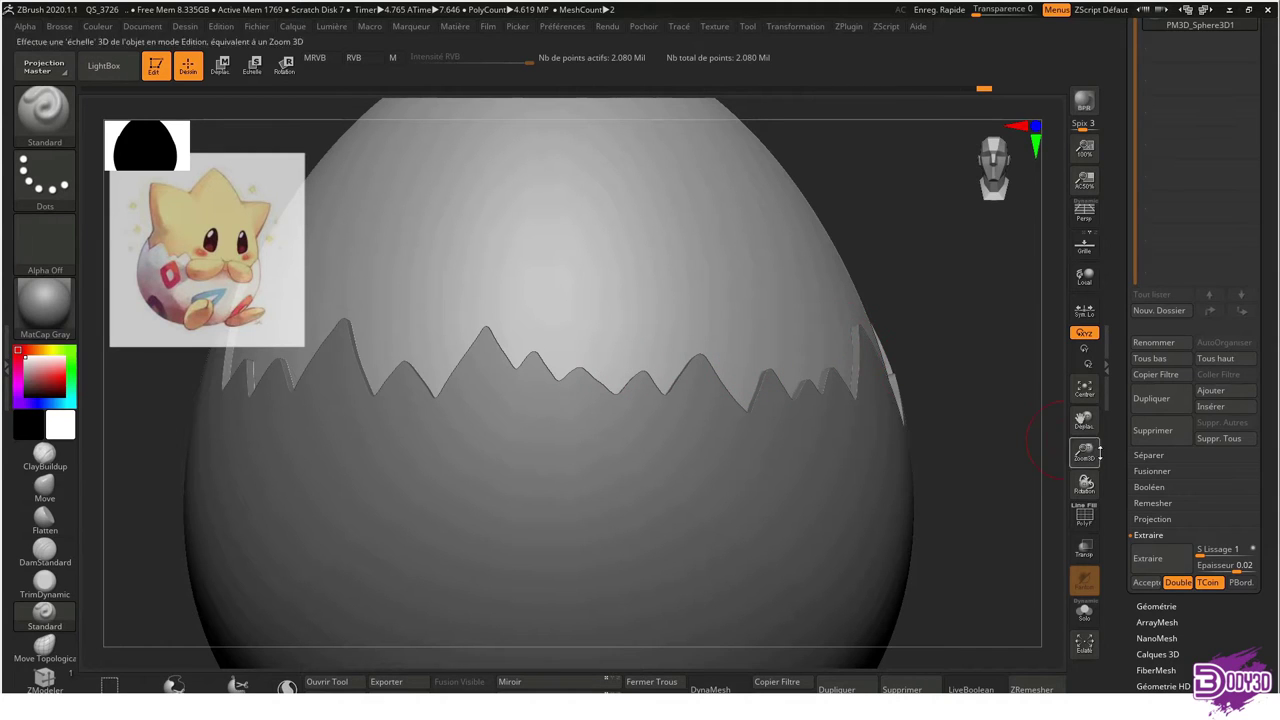
Set extraction Thickness to 0.03, regenerate the preview and accept it as Extract3
click(1222, 565)
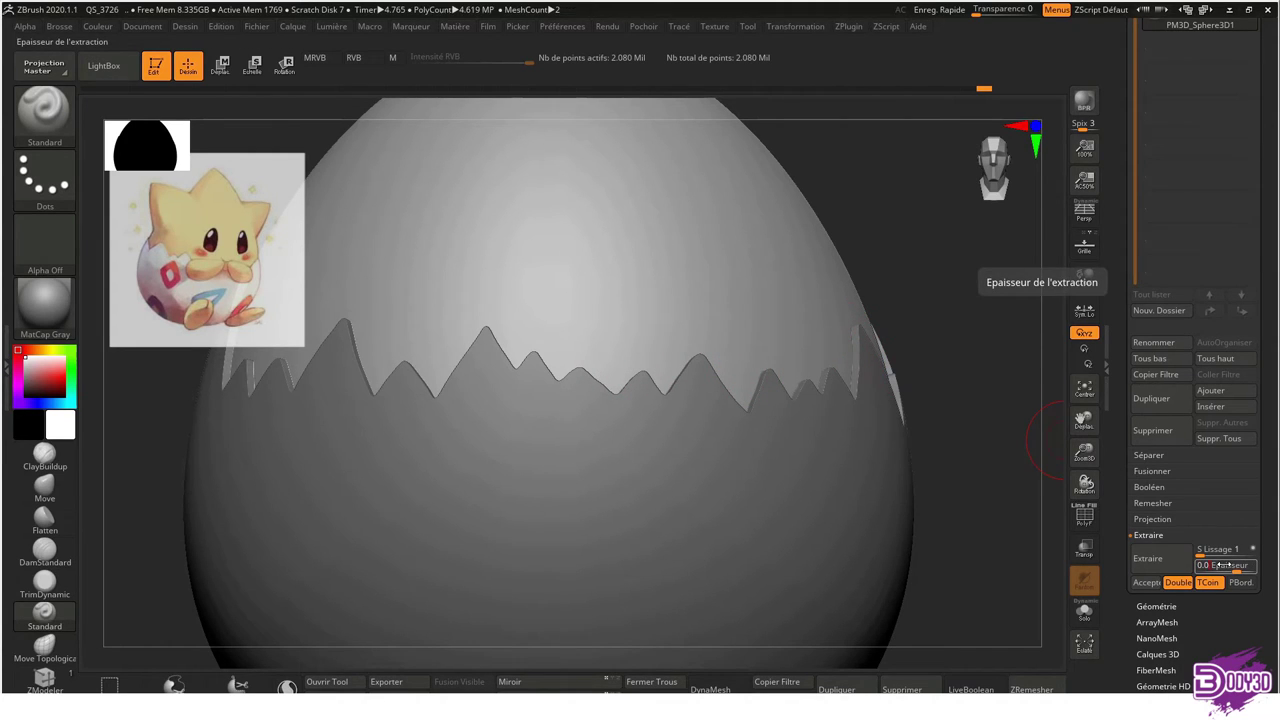
text(3)
key(Return)
click(1163, 560)
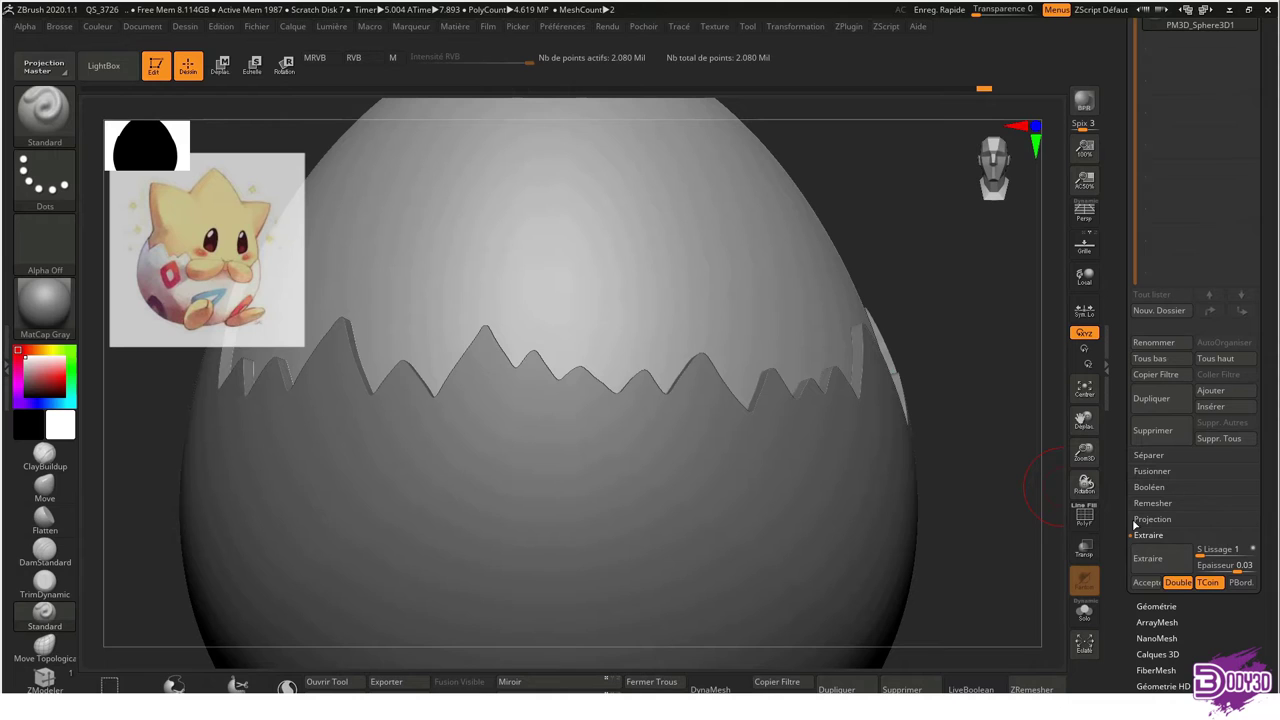
click(1145, 583)
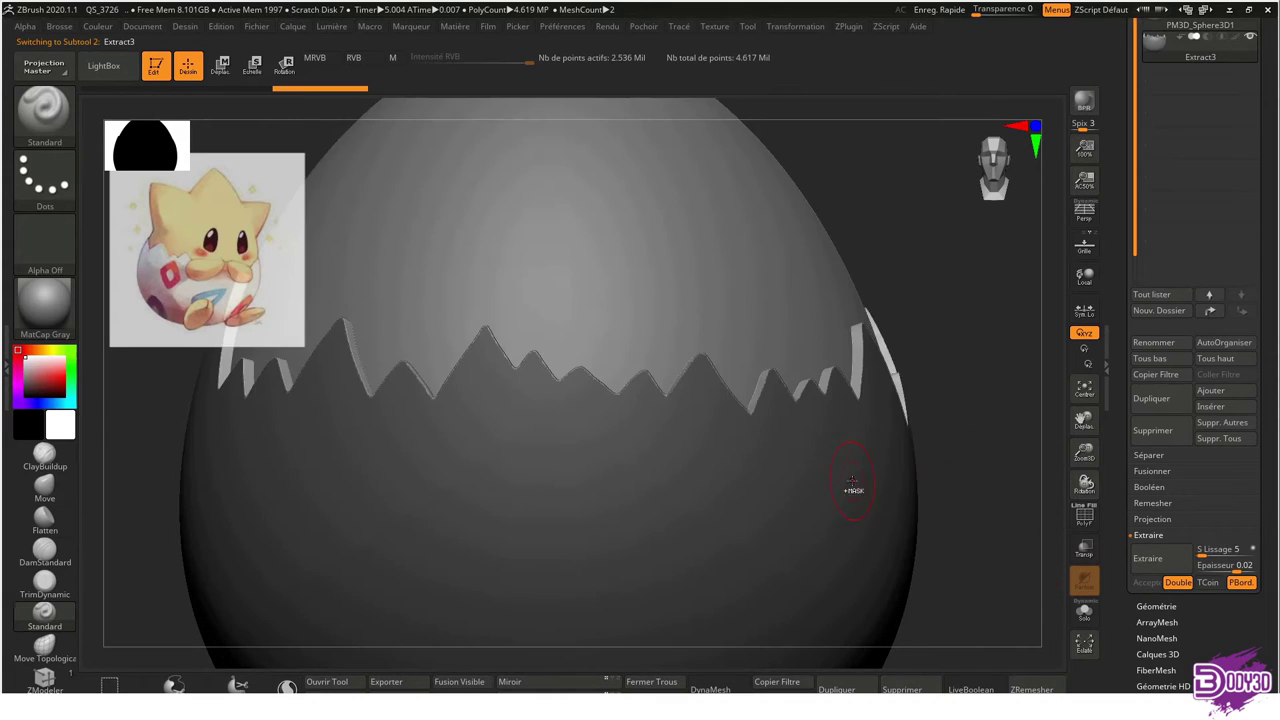
Hide the sphere and inspect the Extract3 shell inside, box-hiding then restoring its lower half
scroll(1119, 120, up, 3)
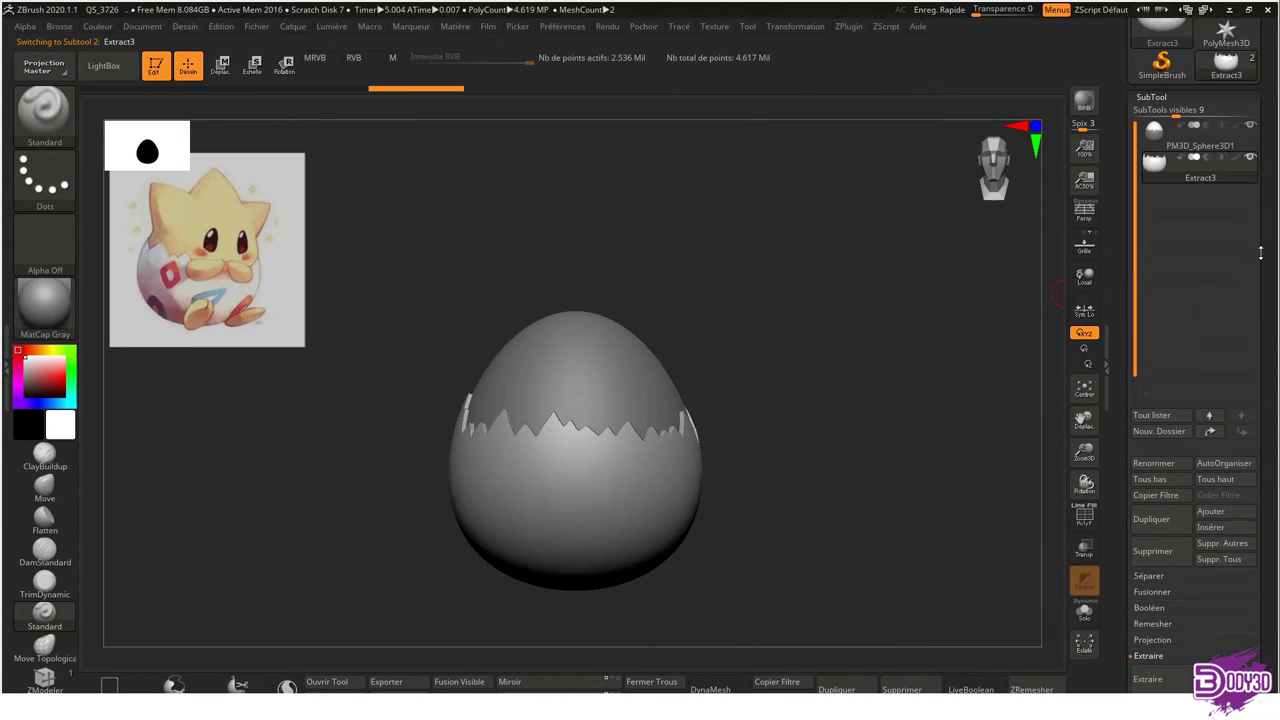
ctrl+shift+click(1250, 189)
mouse_move(600, 440)
mouse_down()
mouse_move(585, 541)
mouse_move(626, 446)
mouse_move(629, 329)
mouse_move(600, 280)
mouse_move(608, 380)
mouse_move(596, 383)
mouse_move(837, 323)
mouse_move(817, 303)
mouse_move(668, 358)
mouse_move(686, 314)
mouse_move(469, 177)
mouse_move(546, 306)
mouse_move(717, 408)
mouse_up()
ctrl+alt+shift+drag(812, 448, 224, 632)
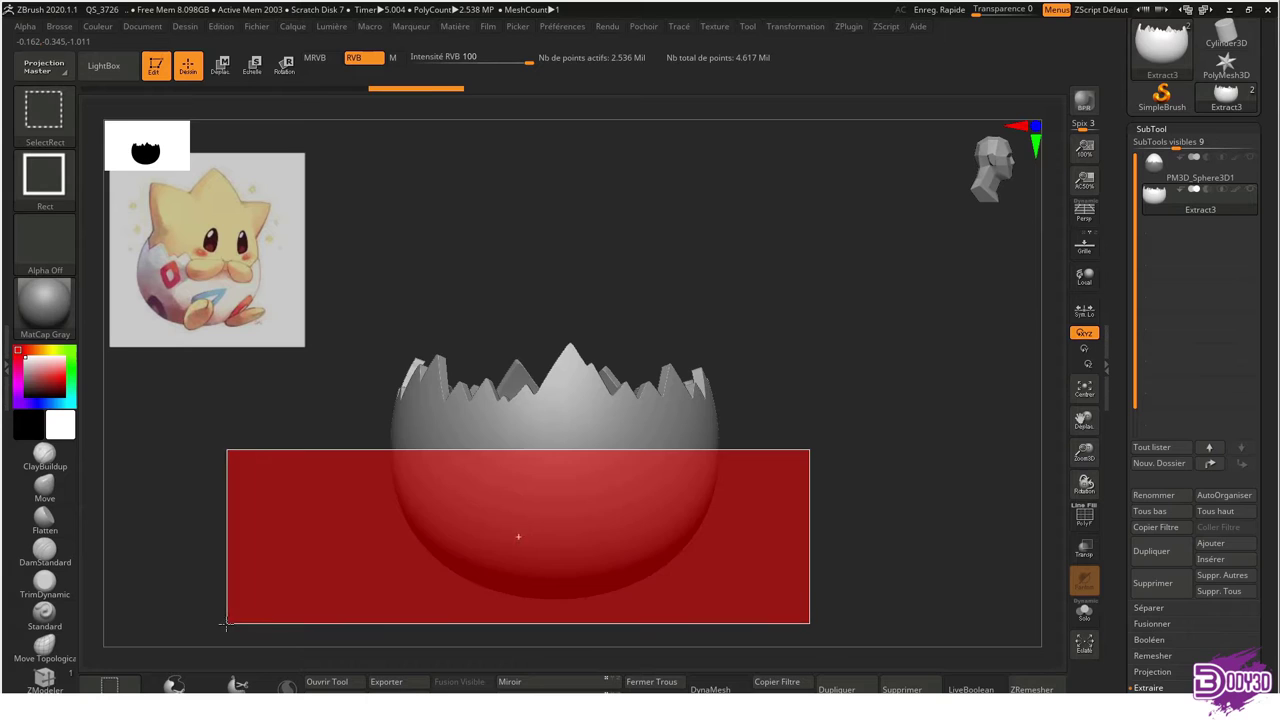
mouse_move(600, 457)
mouse_down()
mouse_move(610, 462)
mouse_move(583, 423)
mouse_move(609, 466)
mouse_move(586, 374)
mouse_move(559, 366)
mouse_move(571, 380)
mouse_up()
ctrl+shift+click(585, 345)
mouse_move(594, 317)
mouse_down()
mouse_move(651, 266)
mouse_move(921, 221)
mouse_up()
Show the sphere again and make PM3D_Sphere3D1 the active subtool
click(1161, 168)
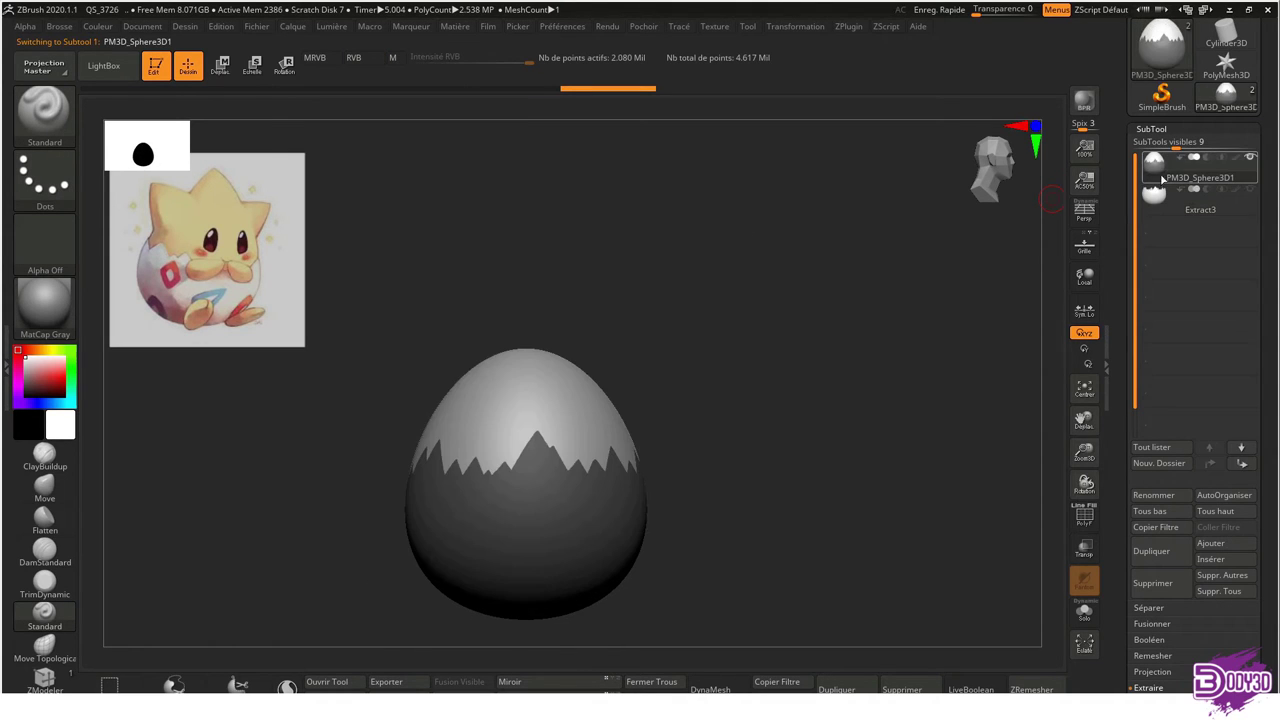
alt+drag(601, 315, 814, 383)
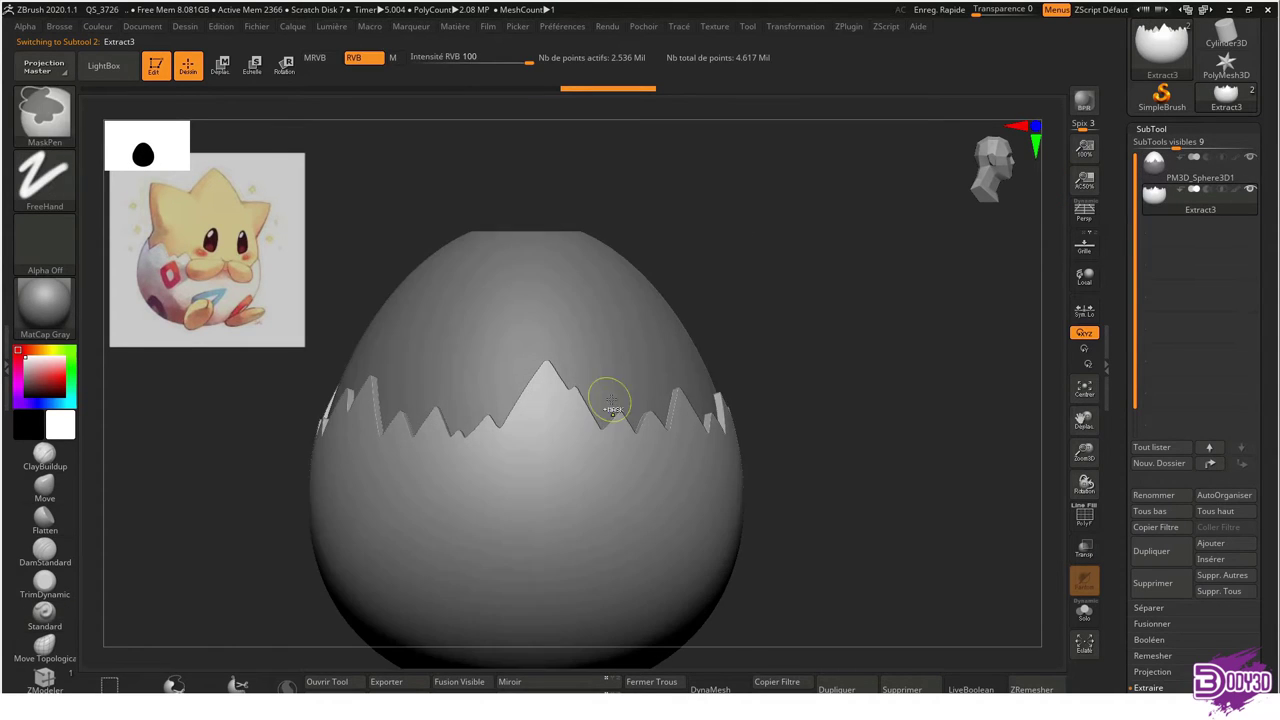
key(ctrl)
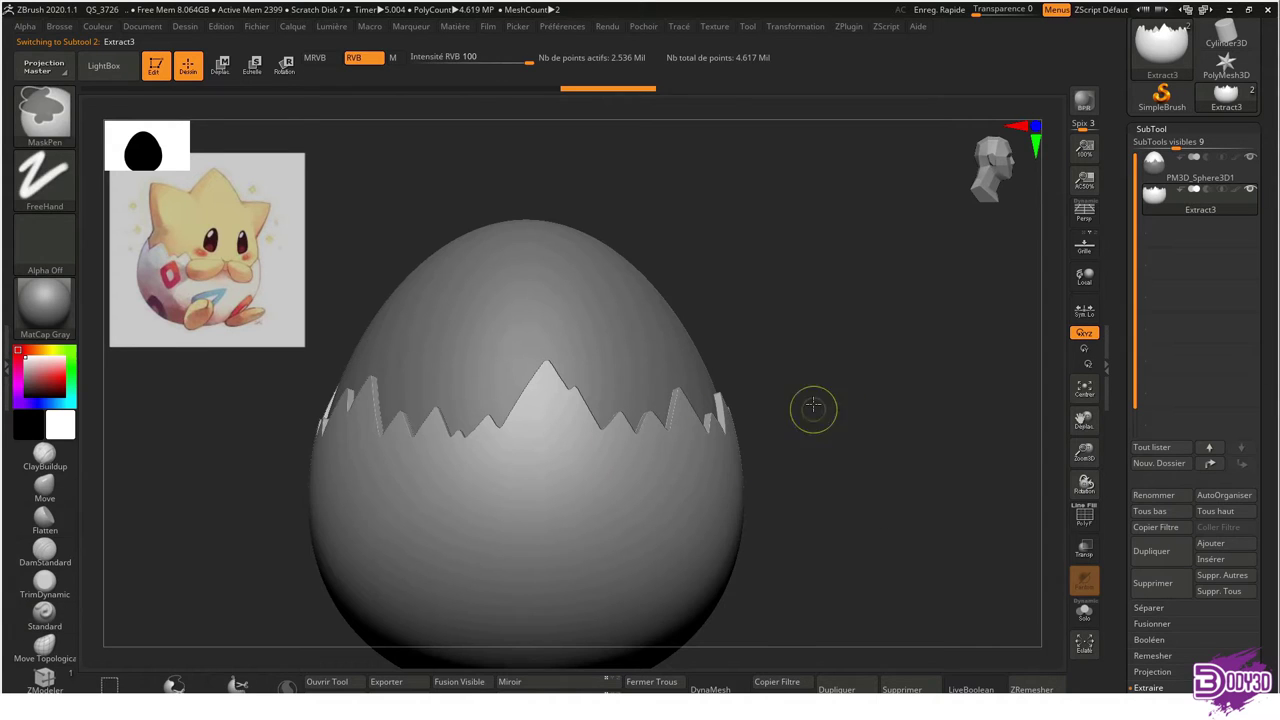
ctrl+right_drag(815, 428, 704, 284)
alt+click(557, 320)
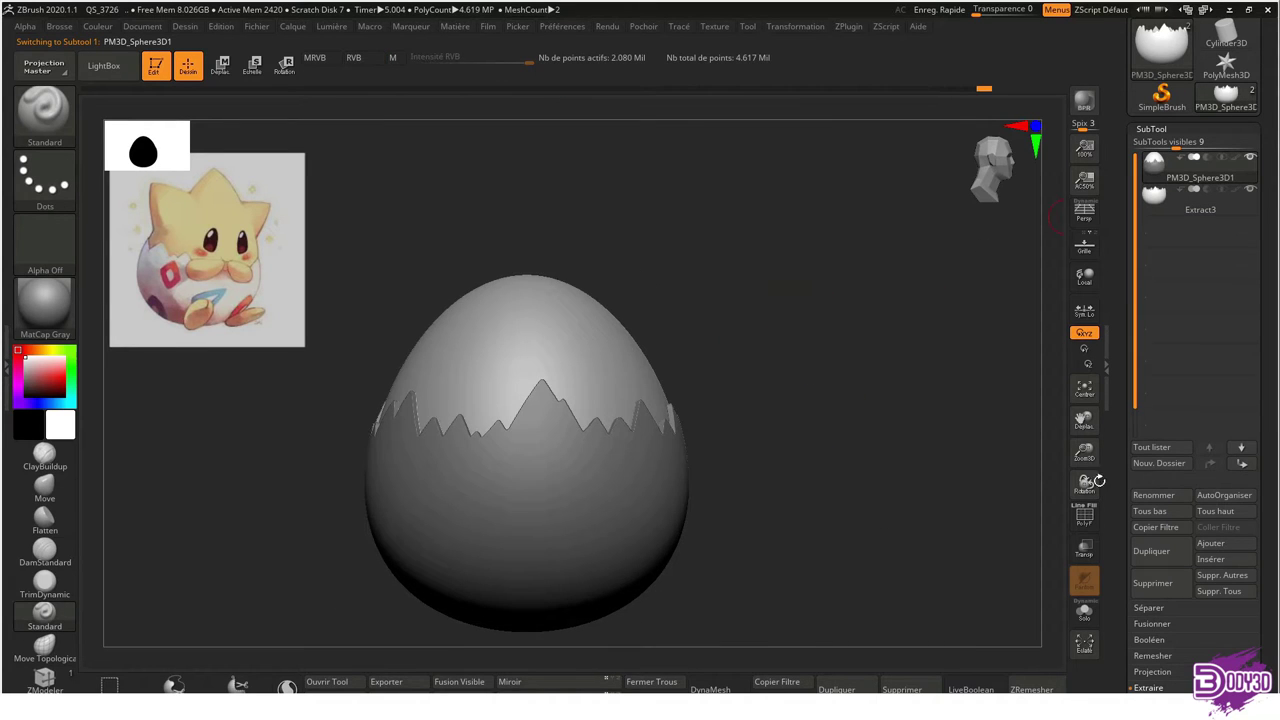
click(1085, 612)
key(ctrl)
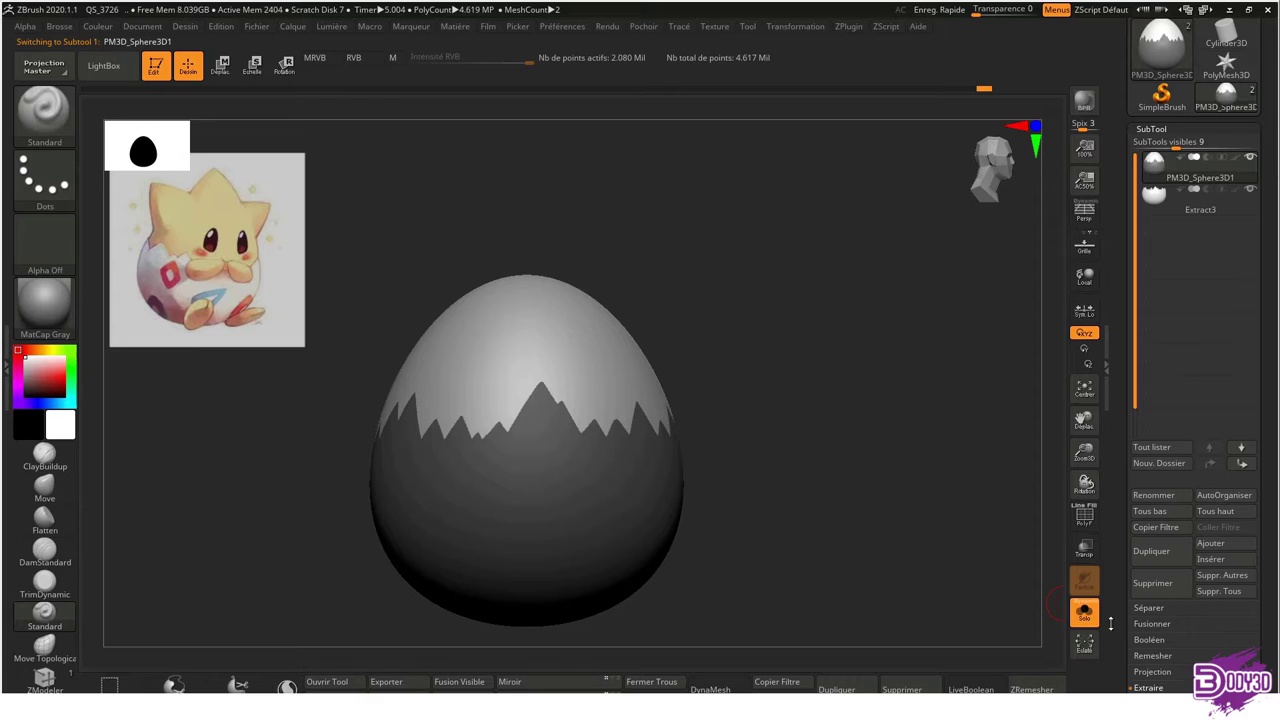
ctrl+drag(761, 343, 825, 392)
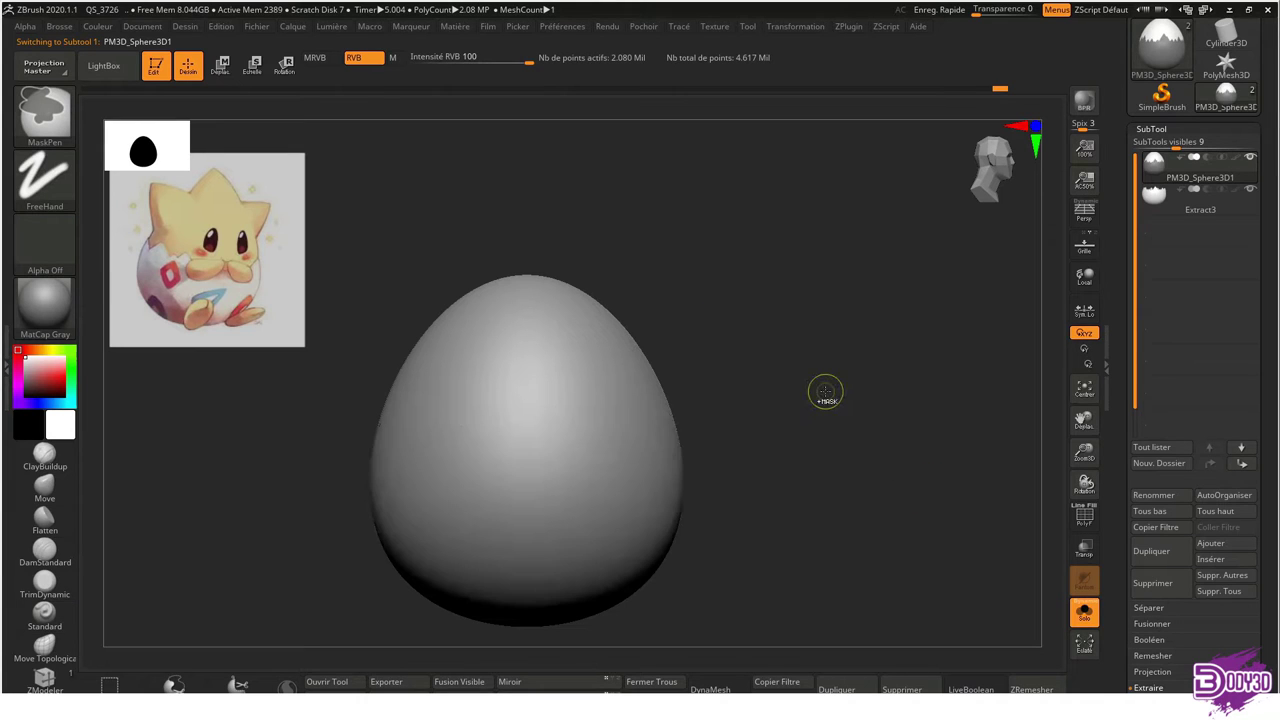
click(1085, 614)
mouse_move(757, 366)
alt+mouse_down()
mouse_move(789, 334)
mouse_move(808, 380)
mouse_move(814, 331)
alt+mouse_up()
mouse_move(729, 391)
mouse_down()
mouse_move(763, 406)
mouse_move(726, 323)
mouse_move(706, 331)
mouse_move(812, 284)
mouse_up()
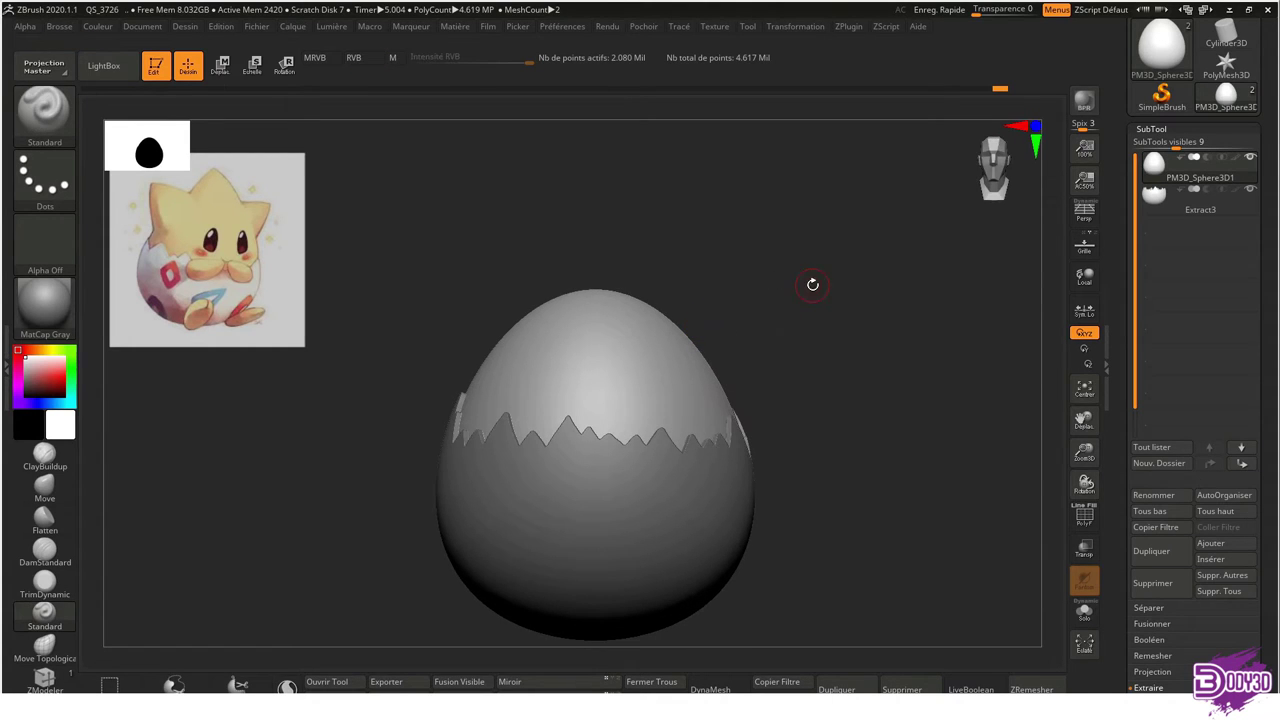
alt+drag(978, 204, 791, 328)
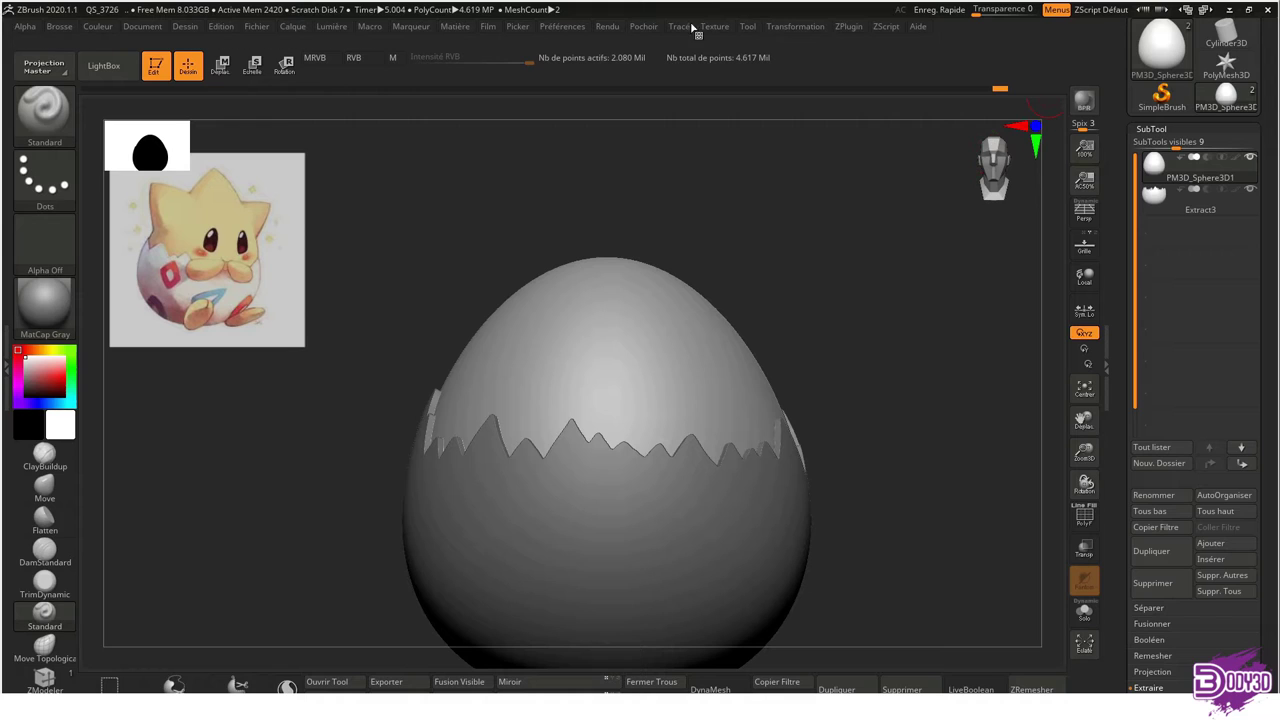
click(795, 26)
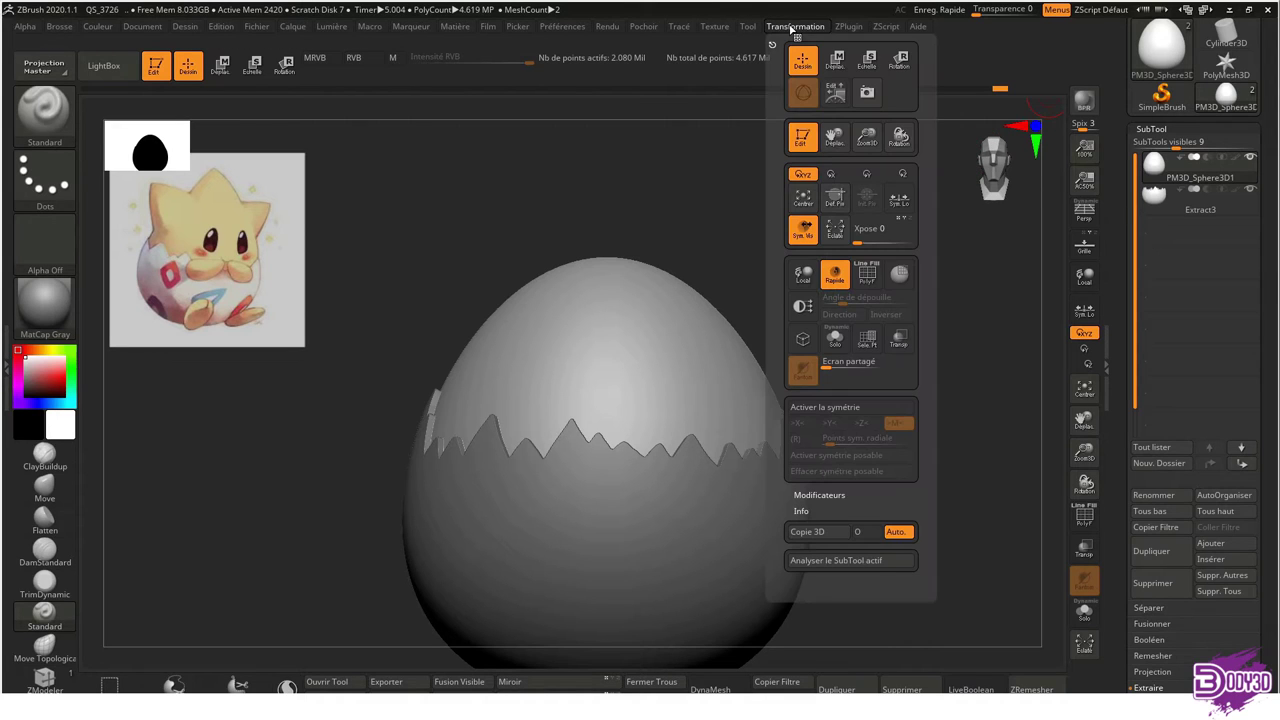
click(825, 407)
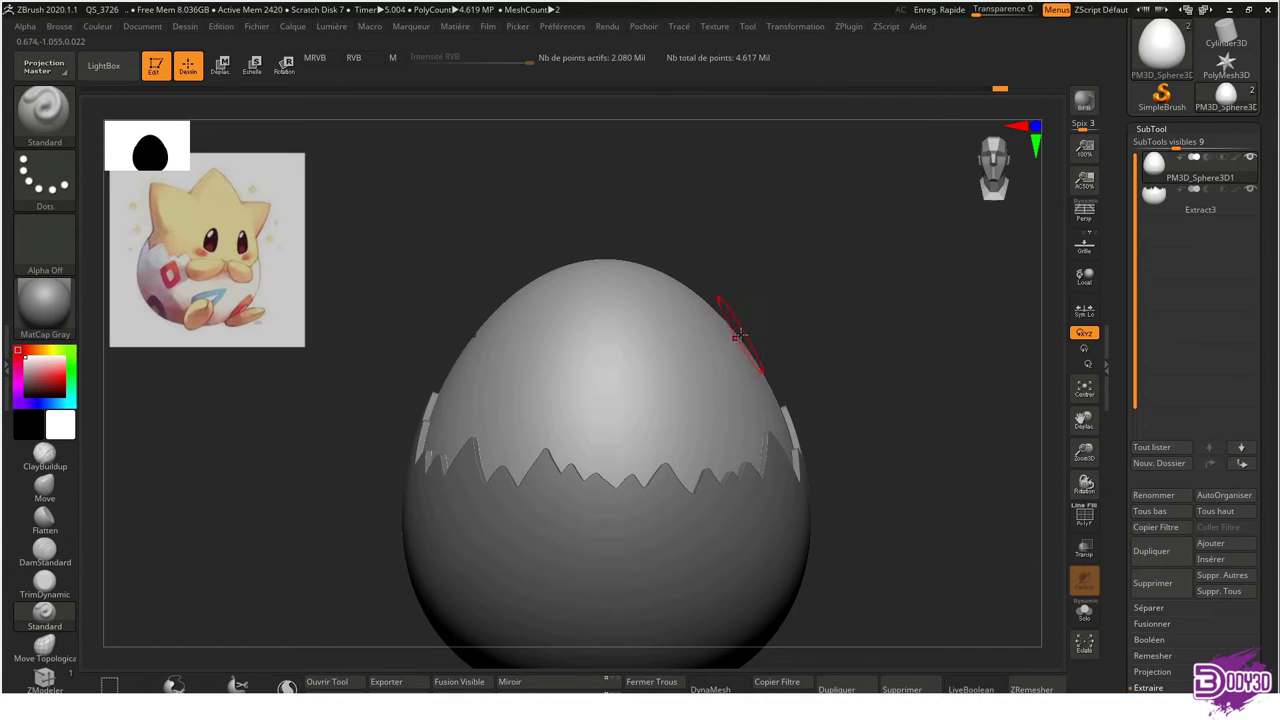
drag(728, 330, 723, 385)
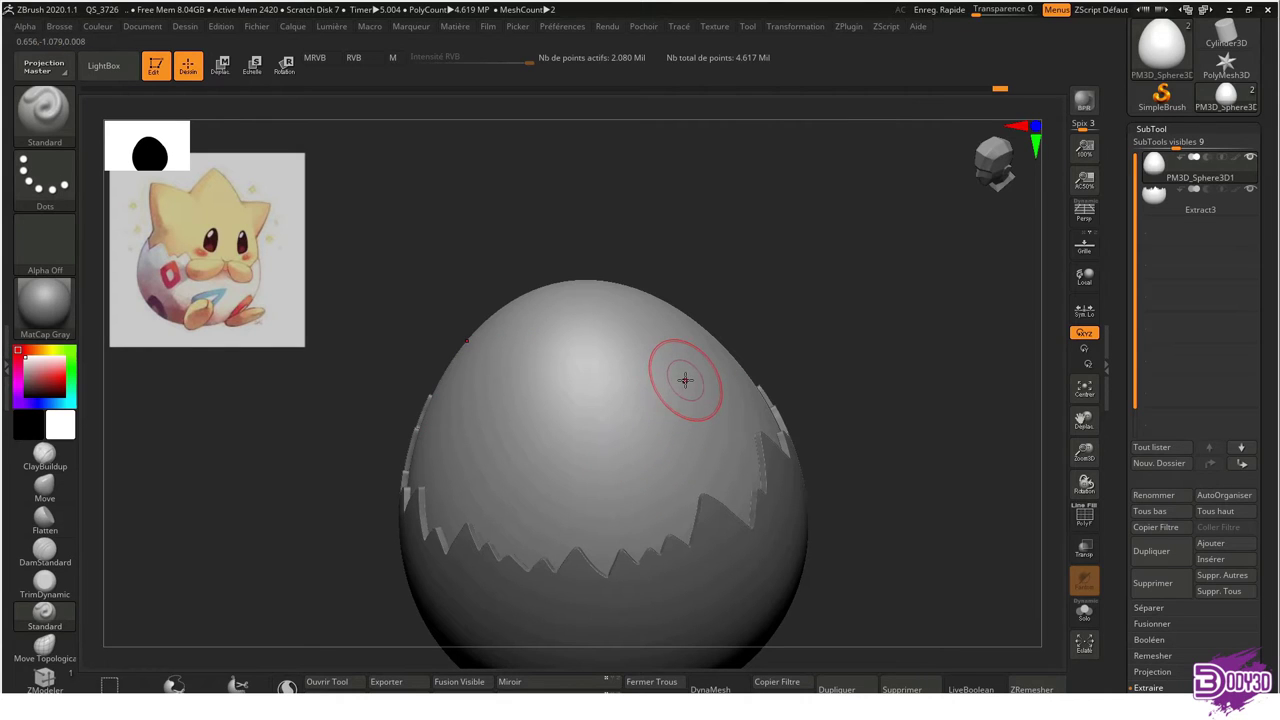
right_drag(700, 377, 711, 348)
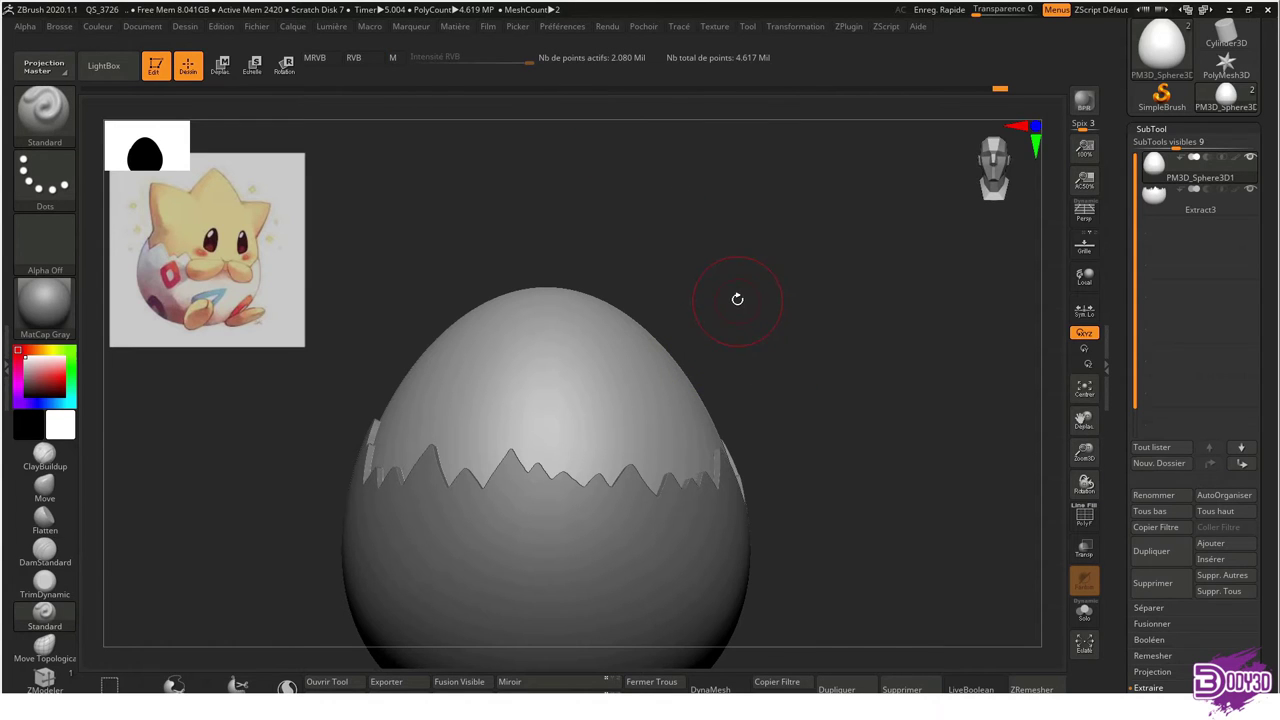
key(shift)
Step the egg body down through Tool > Geometry to its lowest subdivision level
click(1151, 128)
click(1156, 145)
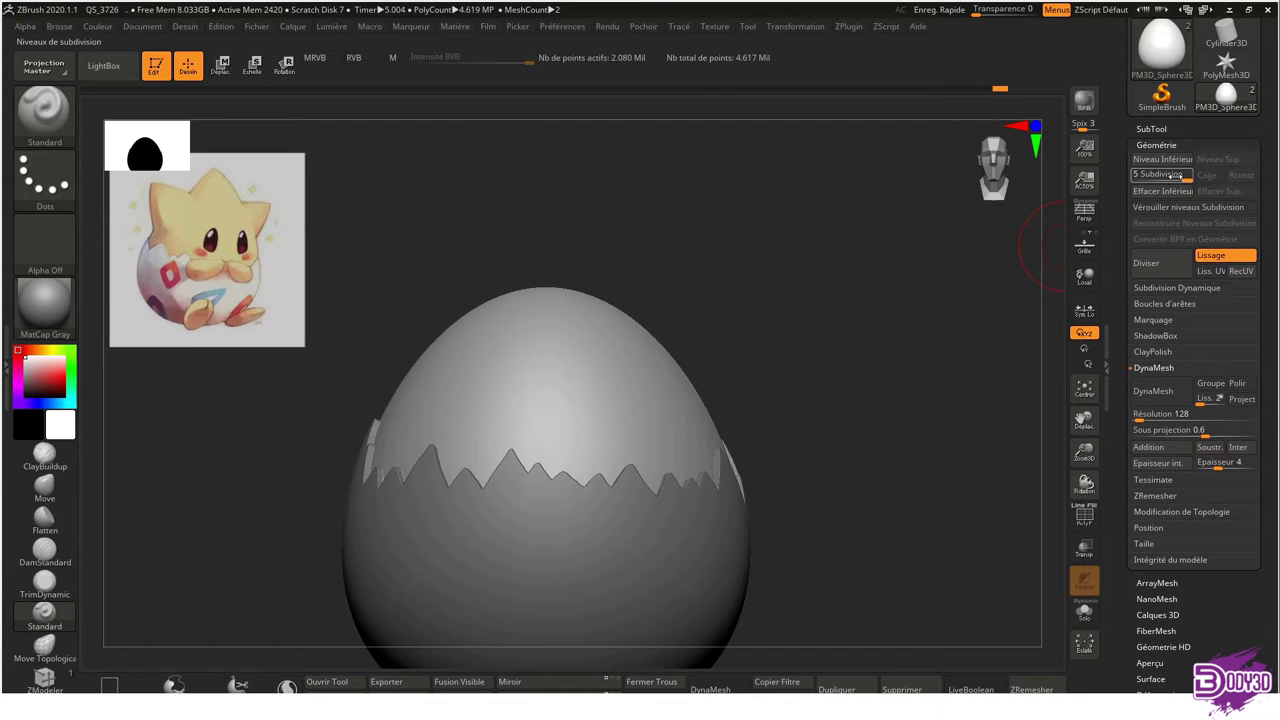
key(shift+d)
alt+drag(577, 351, 640, 420)
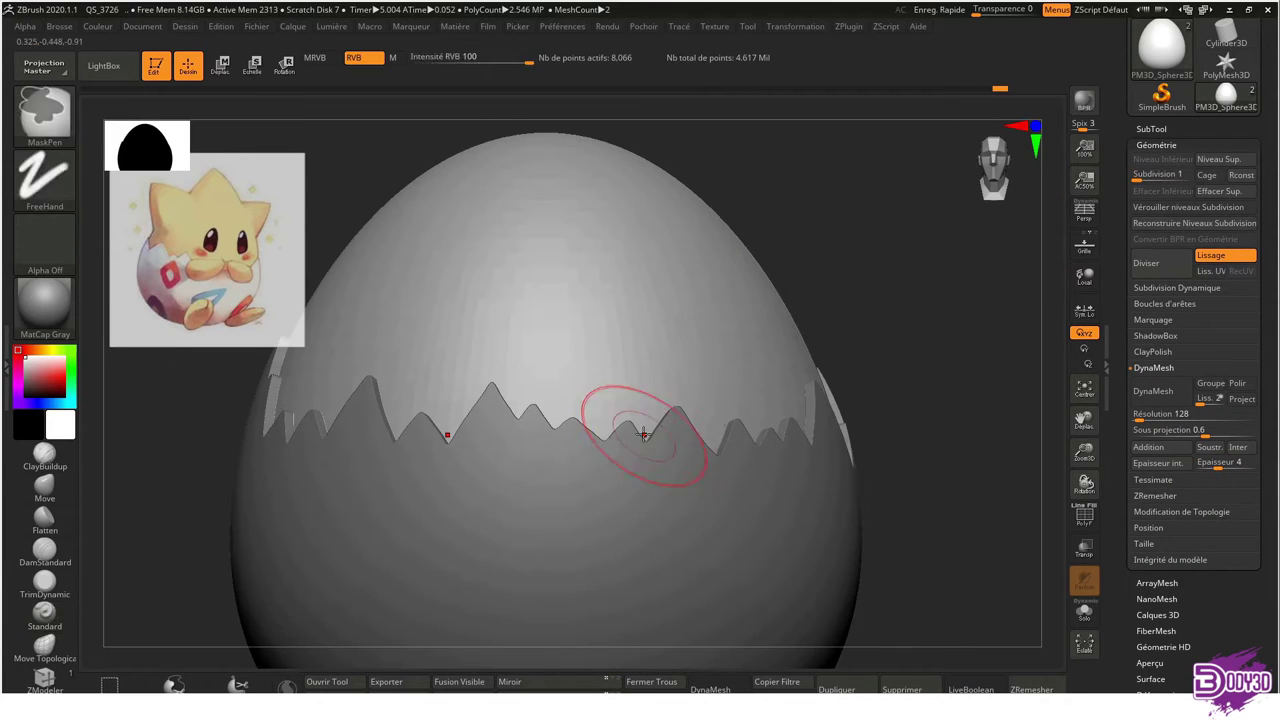
key(shift)
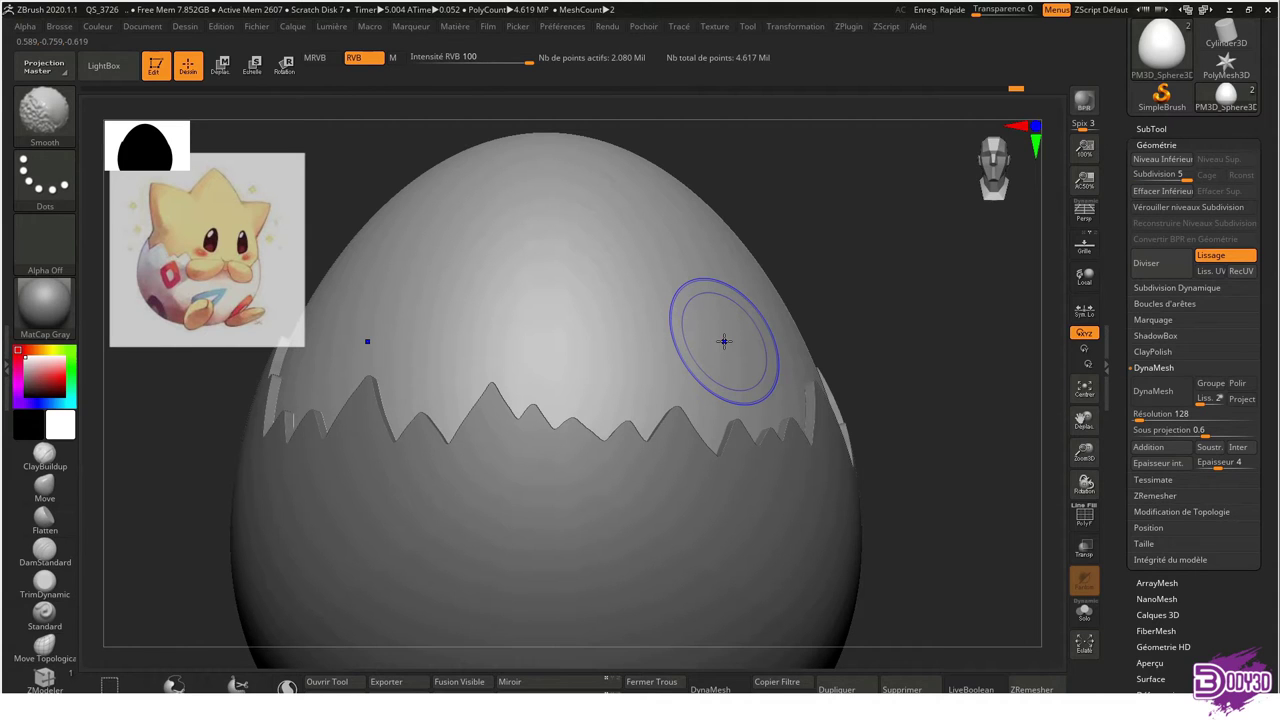
key(shift+d)
key(shift+d)
key(shift+d)
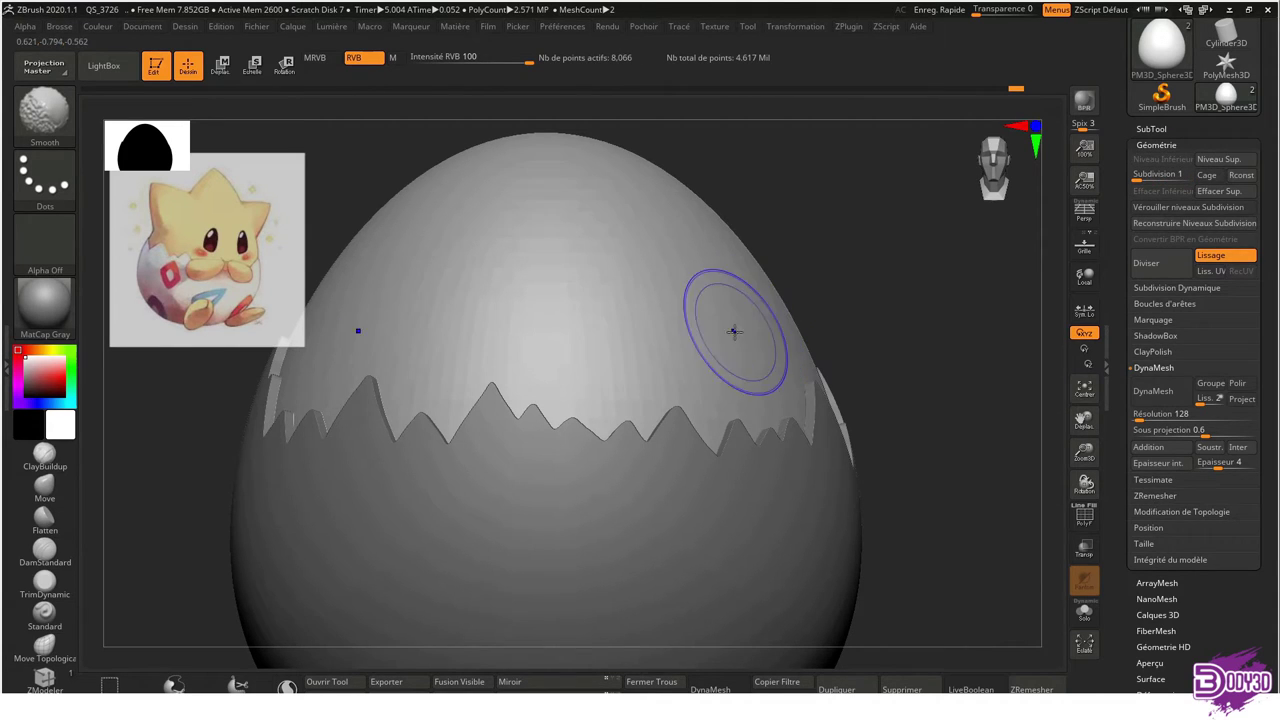
key(ctrl)
ctrl+right_drag(708, 318, 694, 304)
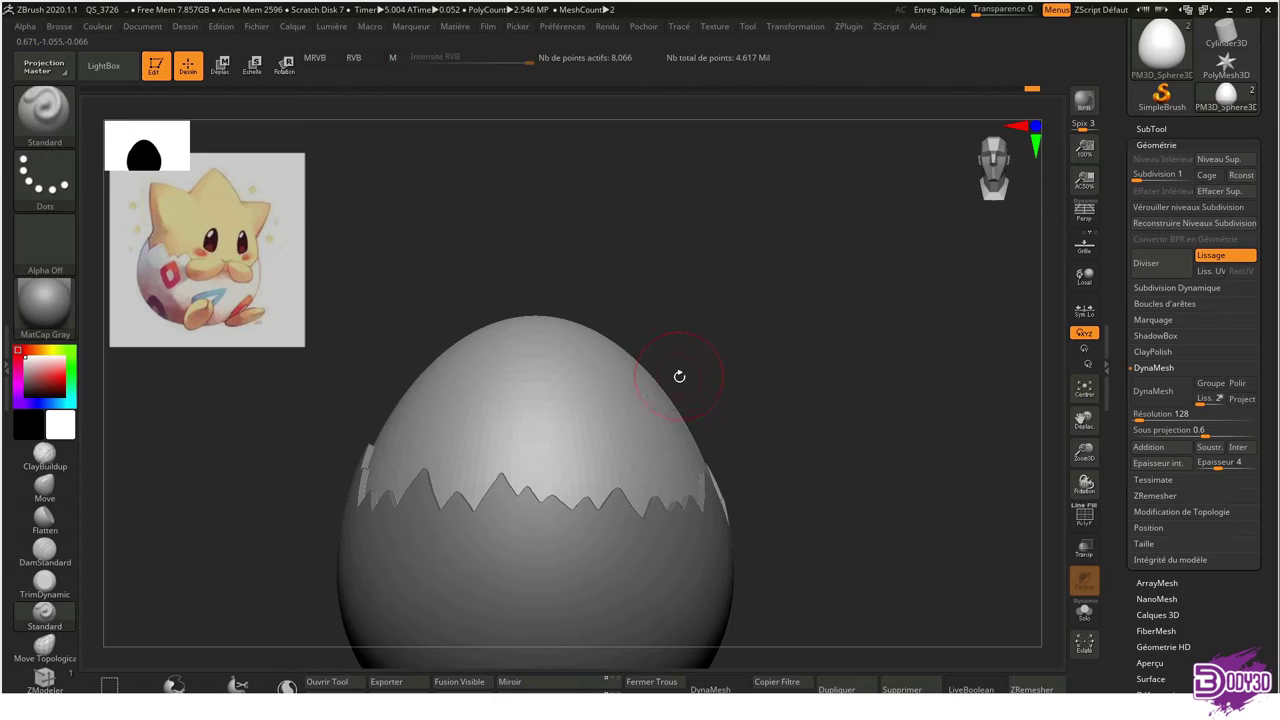
ctrl+right_drag(686, 371, 651, 340)
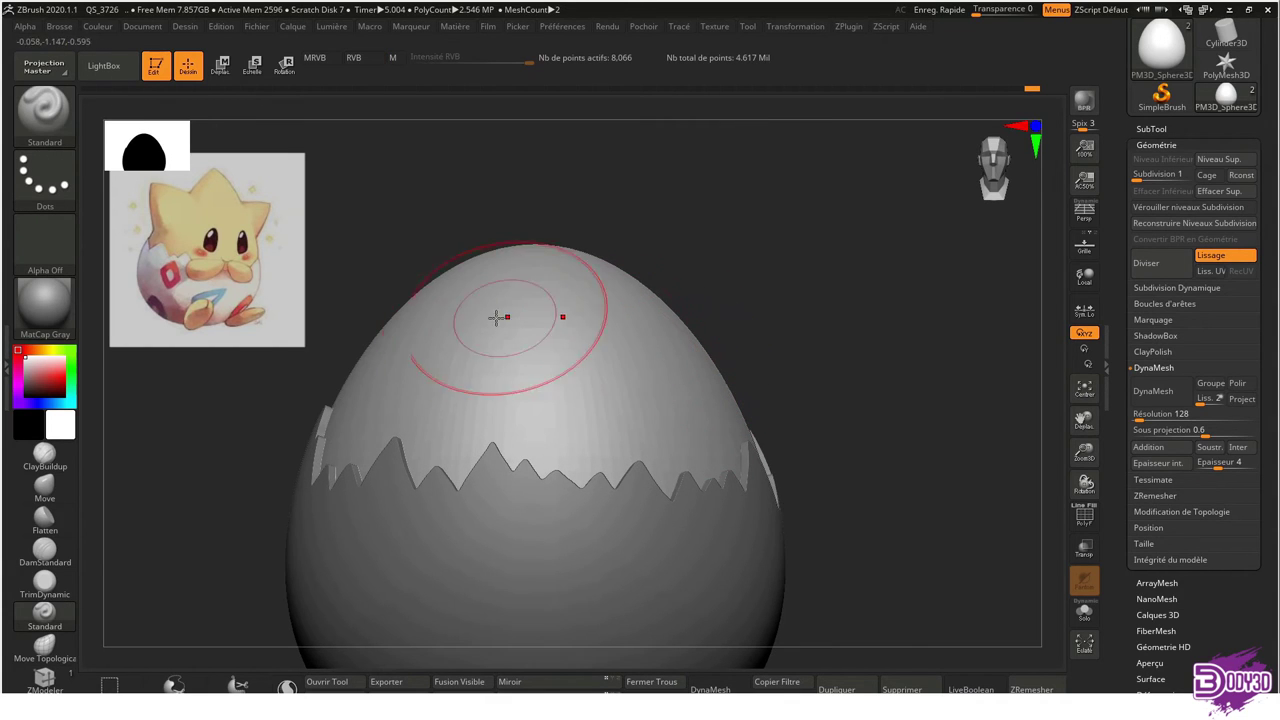
With the Move brush at size 268, pull two side points and a central spike up
click(51, 488)
key(s)
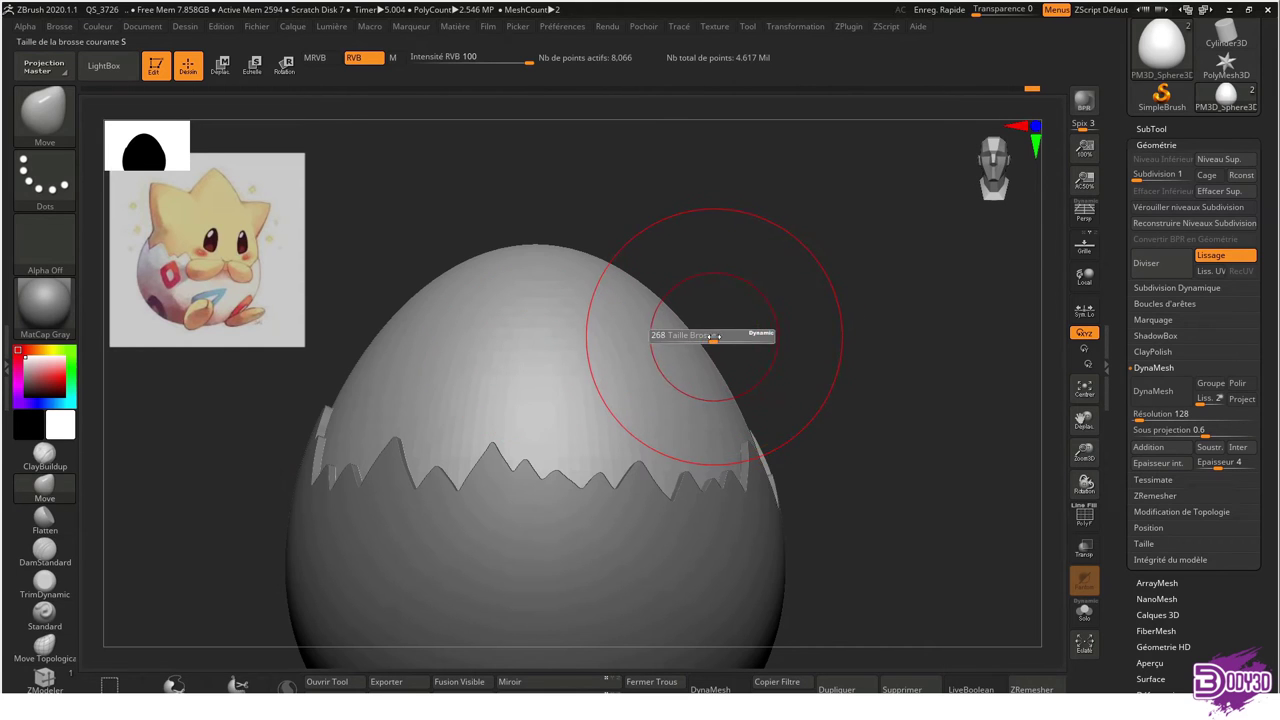
drag(713, 337, 693, 340)
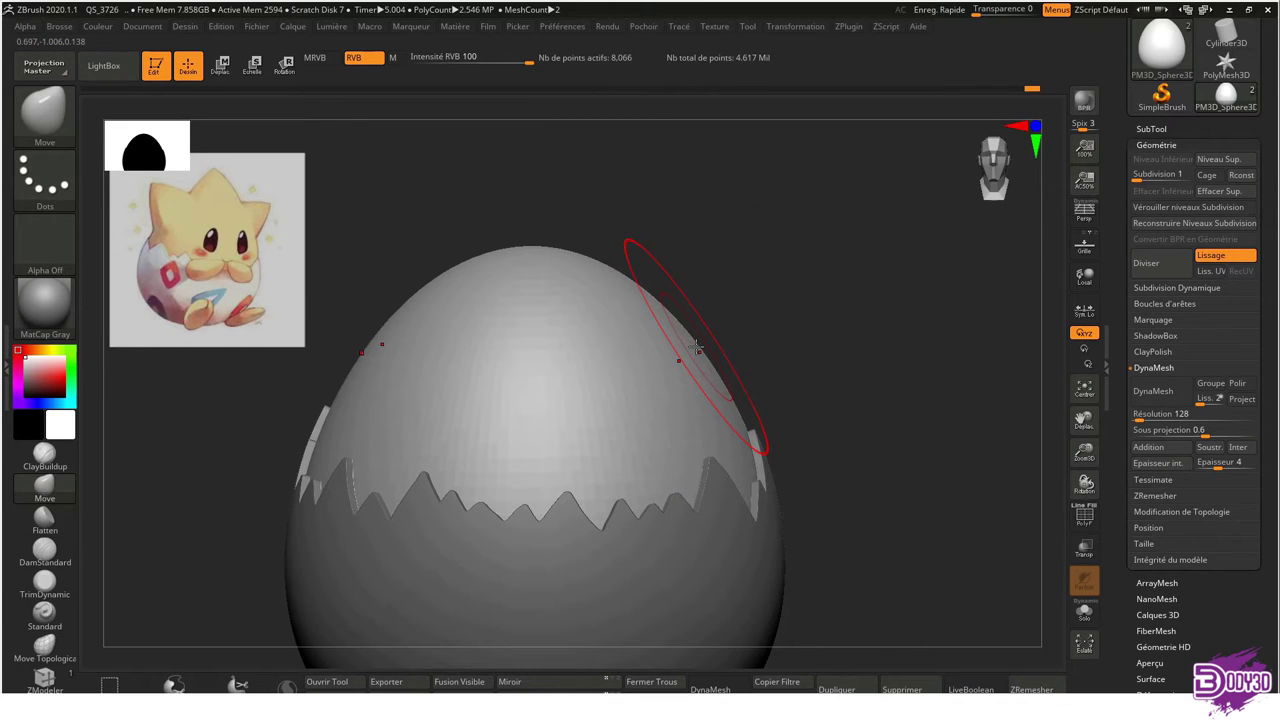
drag(695, 345, 842, 189)
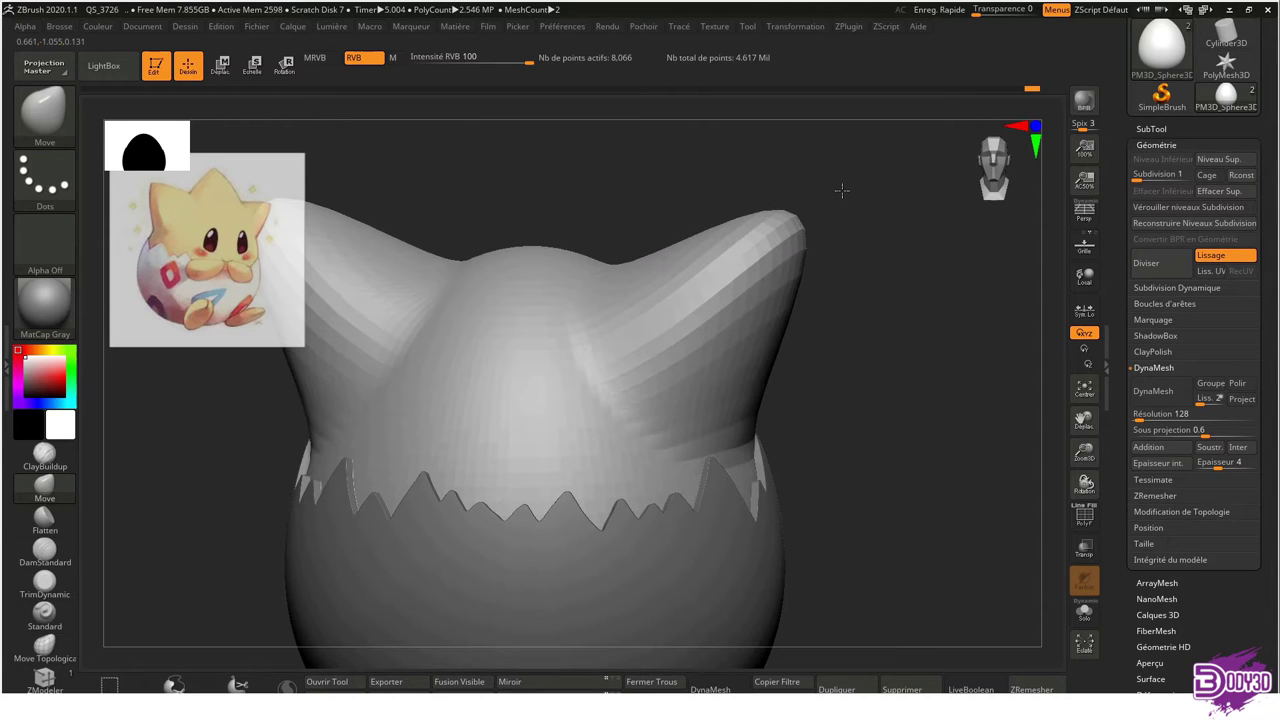
drag(845, 190, 657, 309)
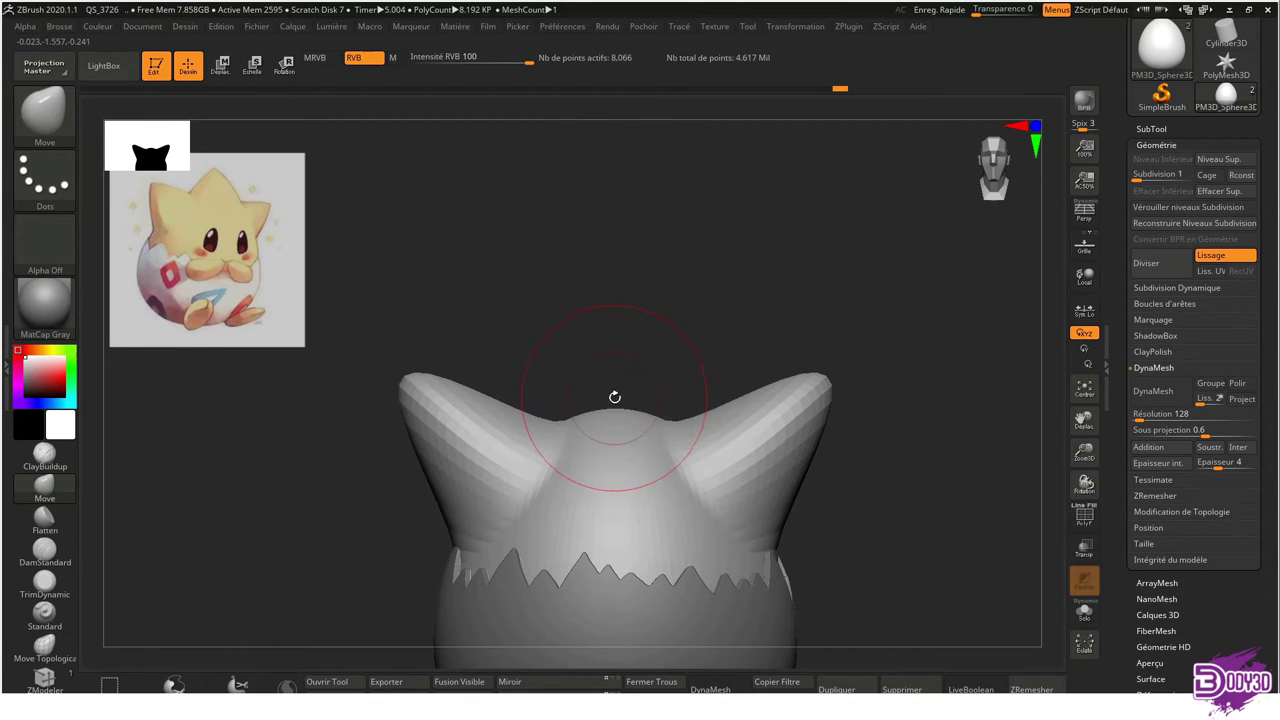
mouse_move(614, 406)
mouse_down()
mouse_move(611, 344)
mouse_move(530, 372)
mouse_up()
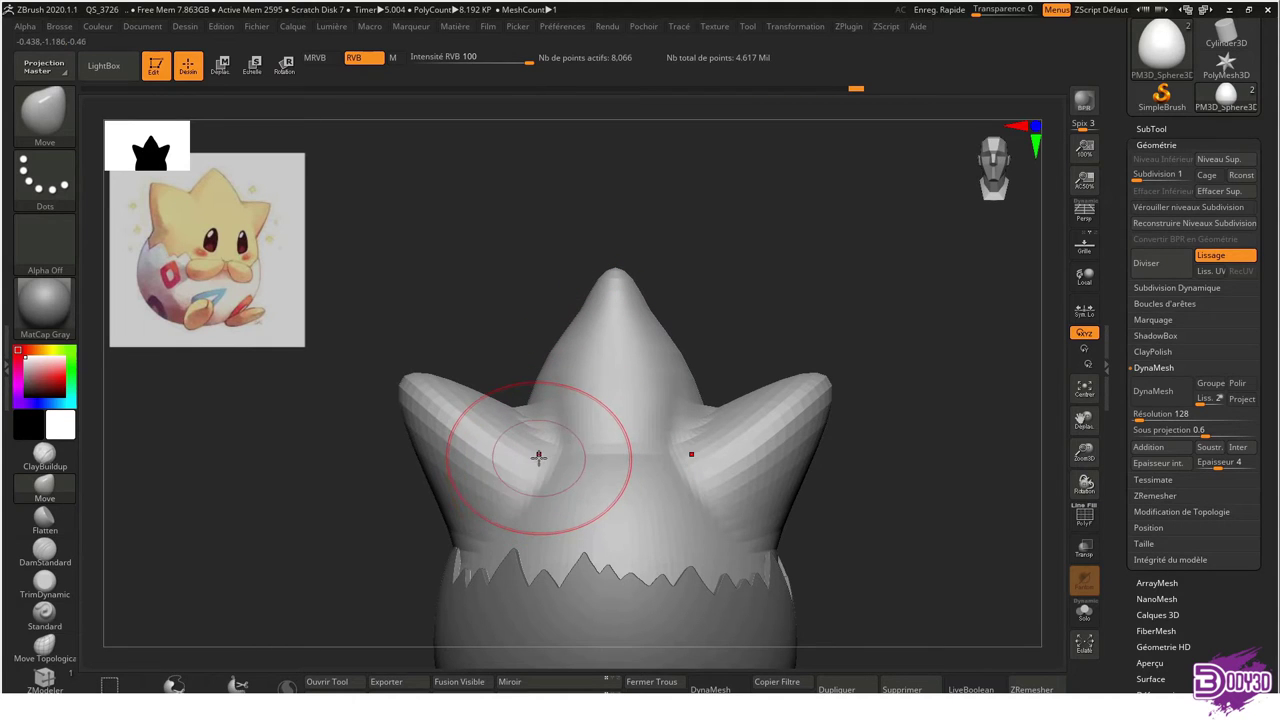
drag(537, 486, 546, 503)
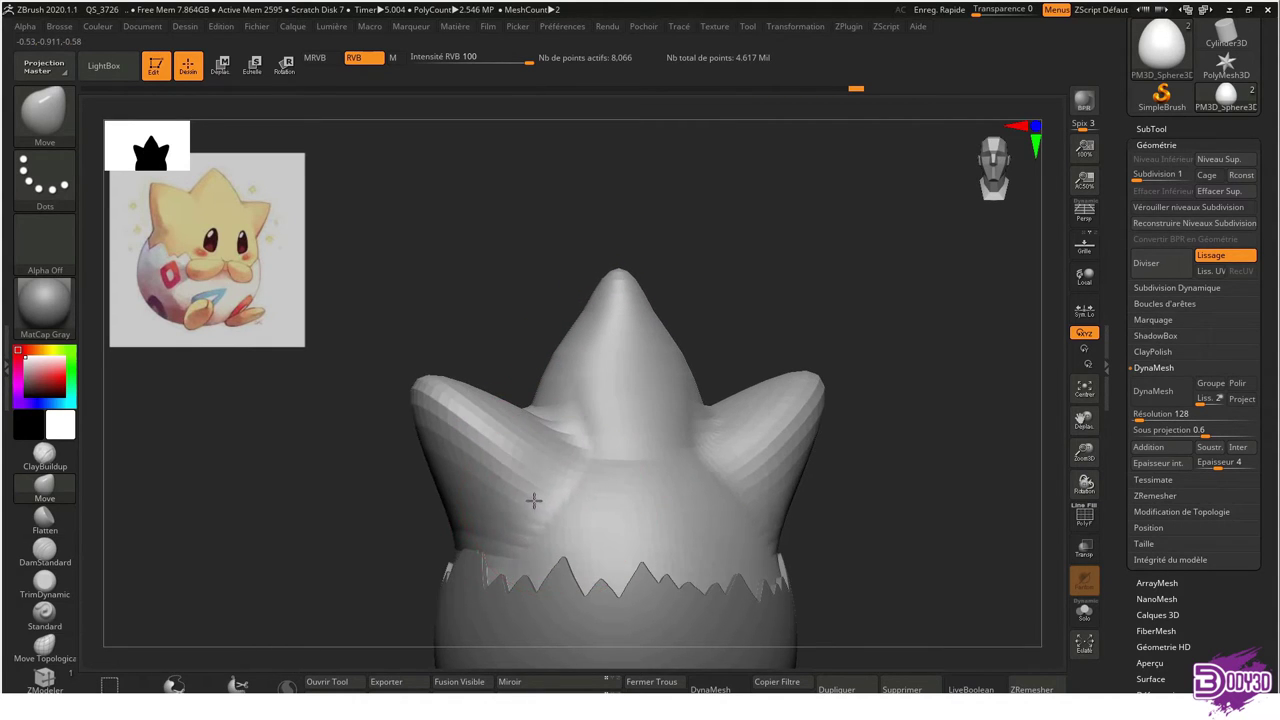
key(ctrl+z)
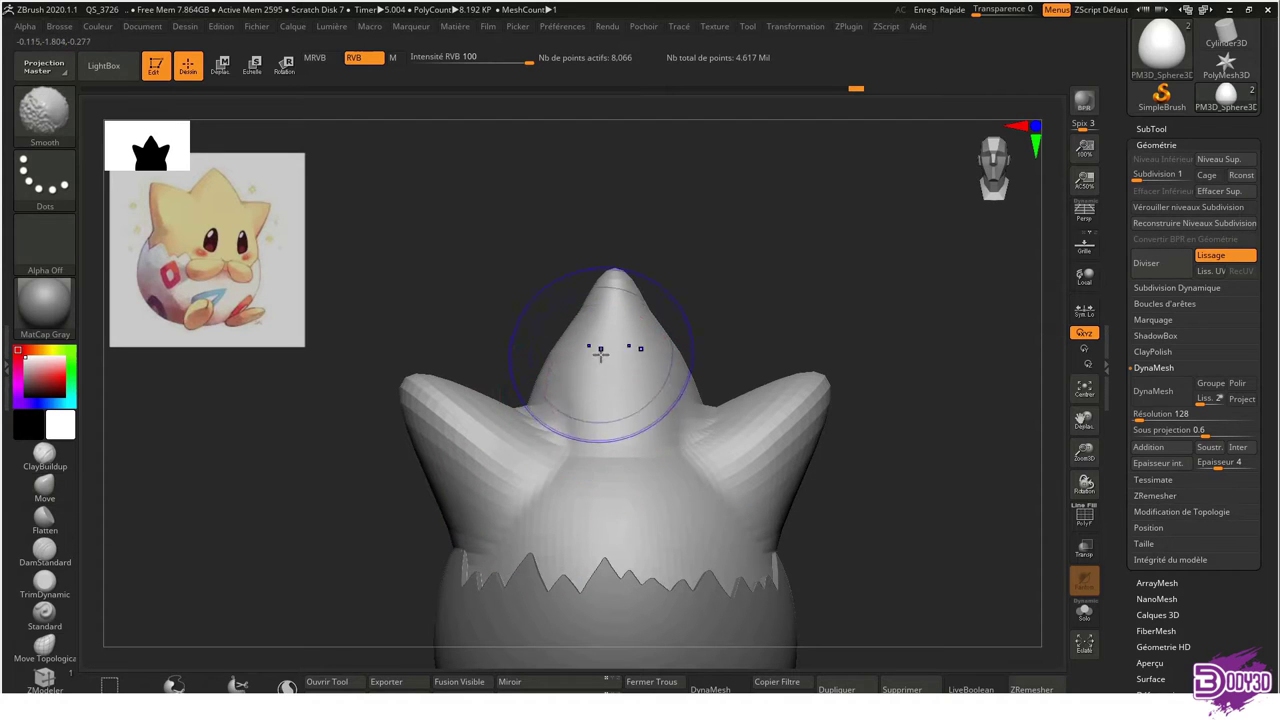
right_drag(586, 523, 664, 444)
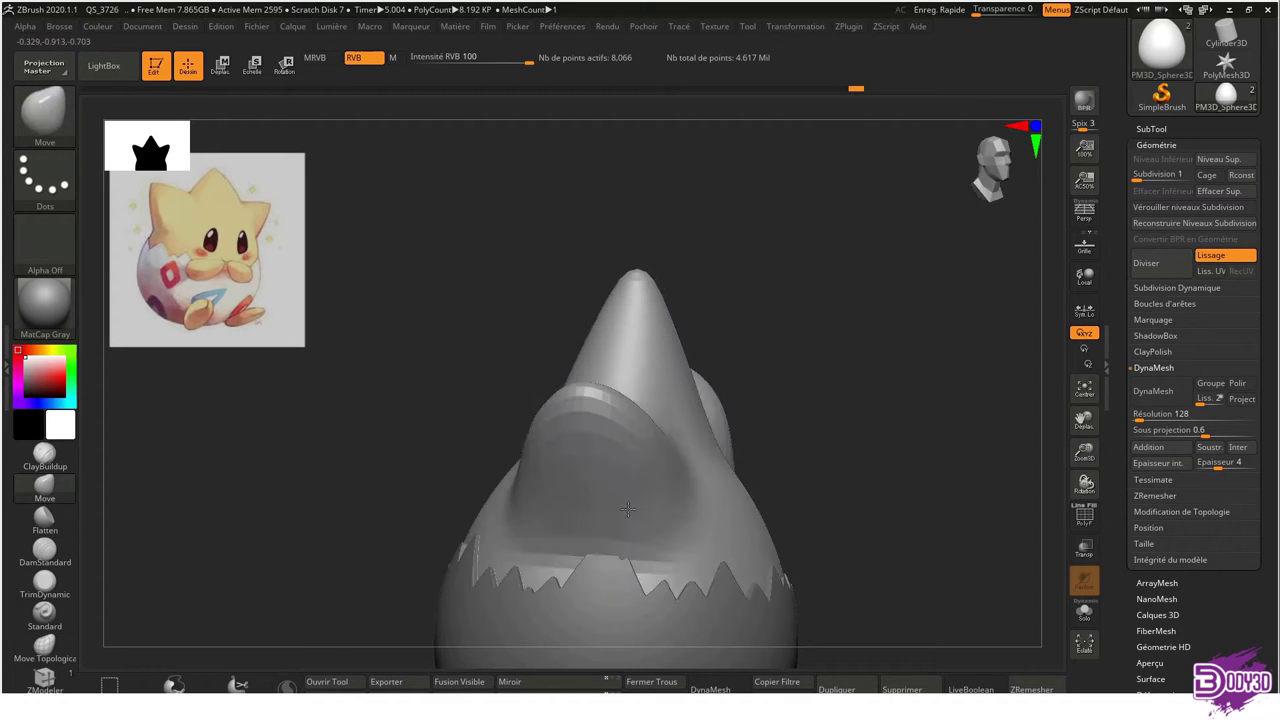
Enlarge the brush to fill the cone's hollow, then undo back to the spiky head
key(s)
click(565, 451)
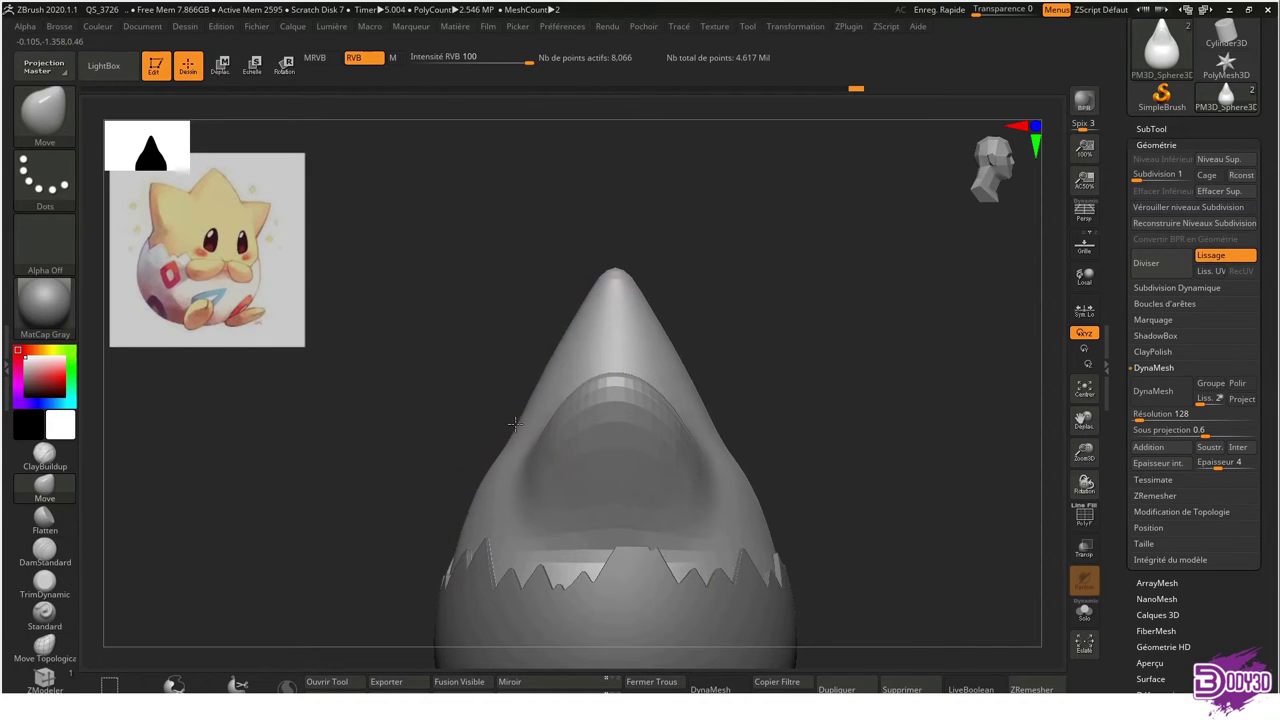
drag(564, 388, 566, 494)
key(s)
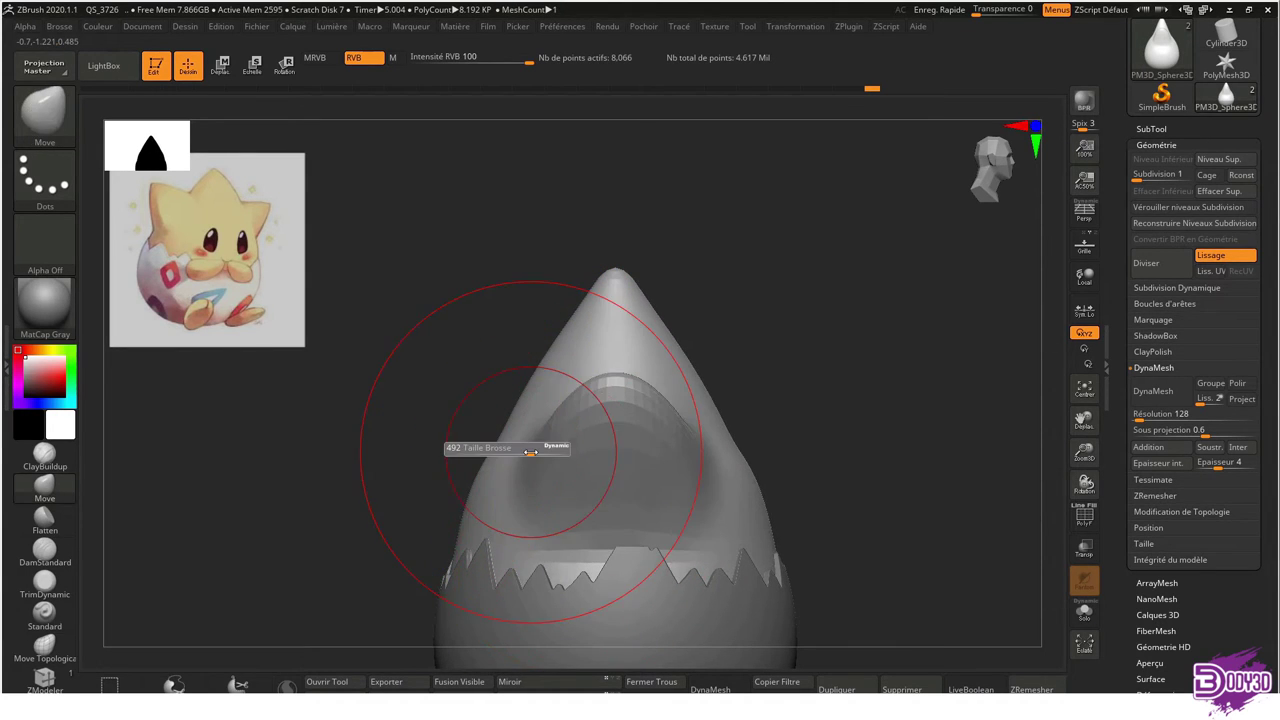
key(s)
key(shift)
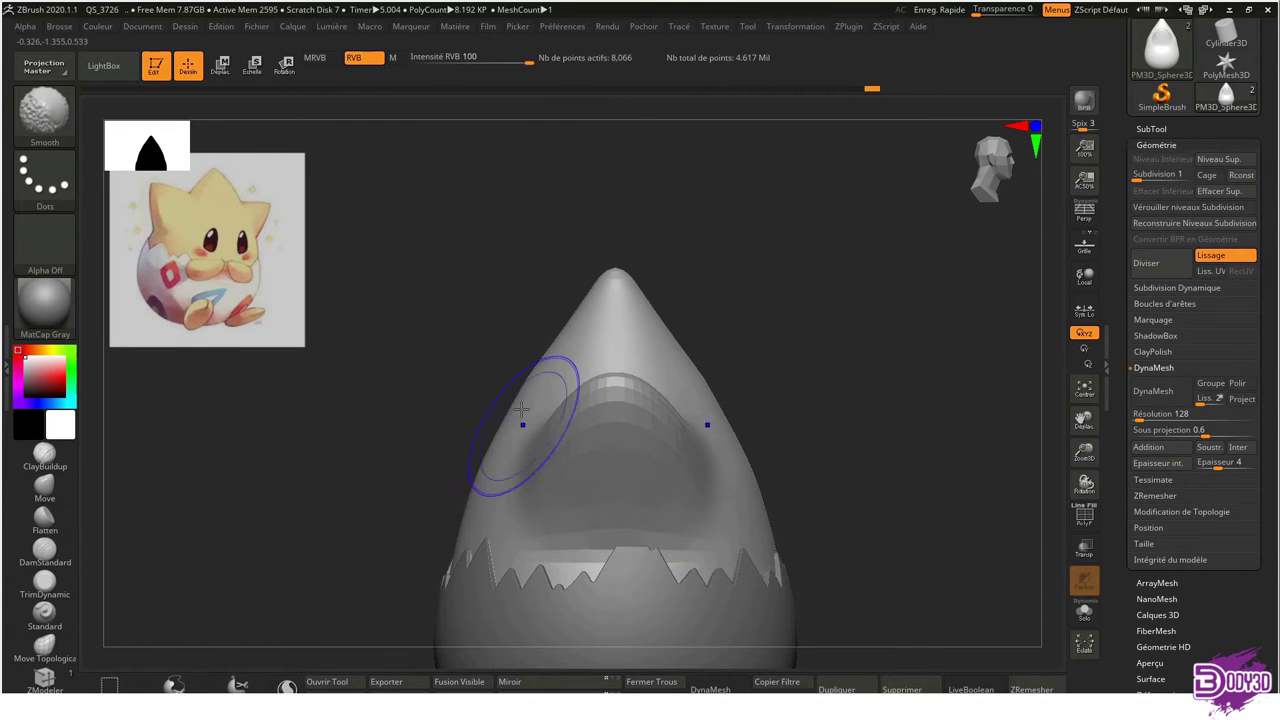
key(ctrl+z)
key(ctrl+z)
key(ctrl+z)
key(ctrl+shift+z)
key(ctrl+shift+z)
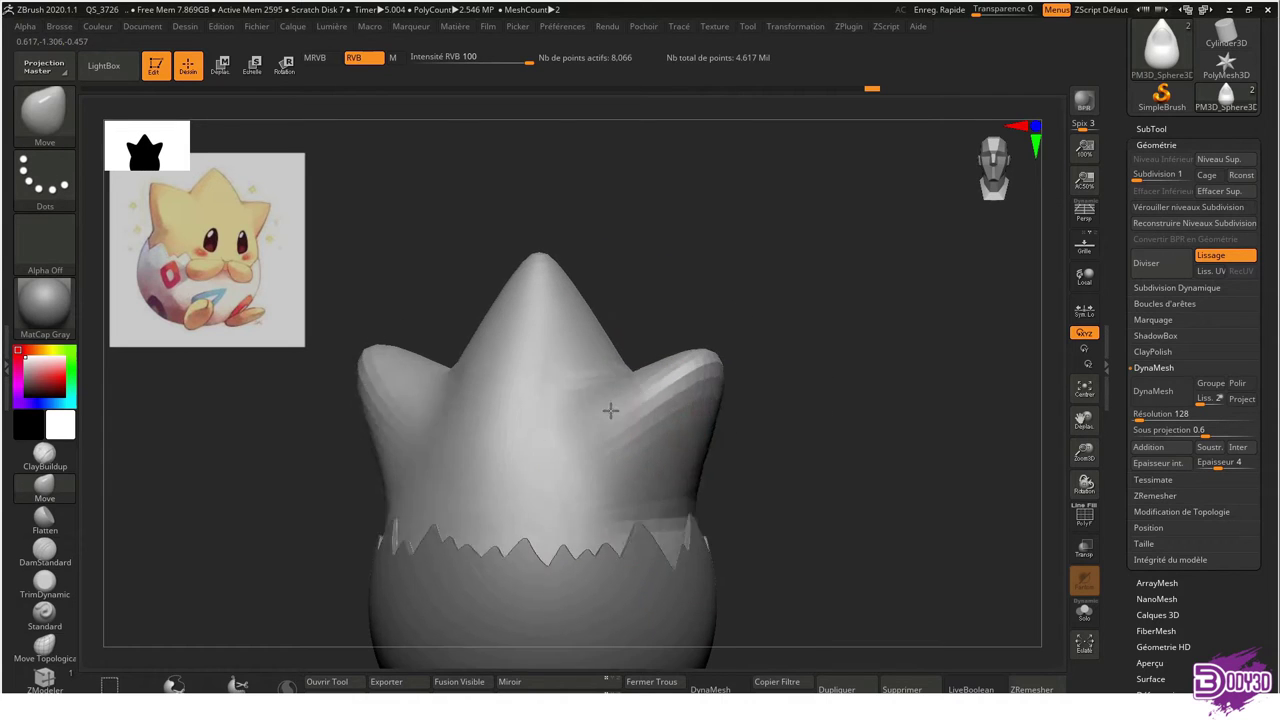
key(ctrl+shift+z)
key(ctrl+shift+z)
key(ctrl+z)
key(ctrl+z)
key(ctrl+z)
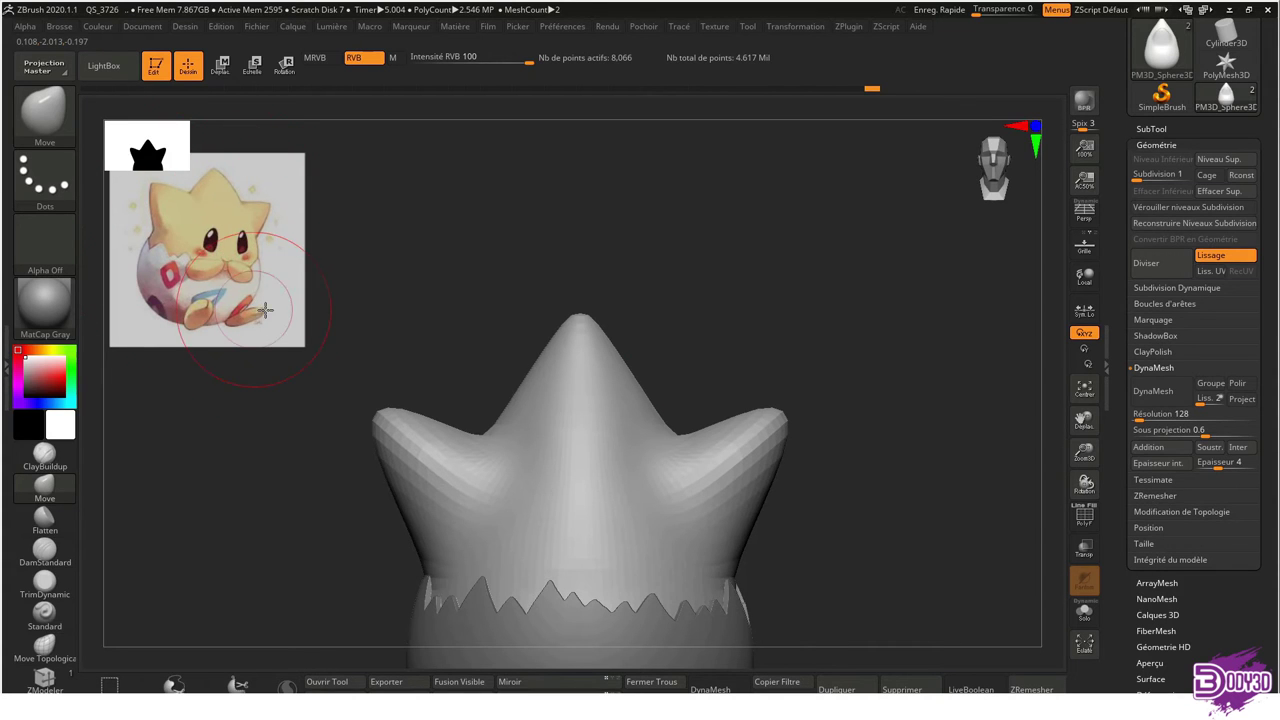
drag(880, 470, 1017, 302)
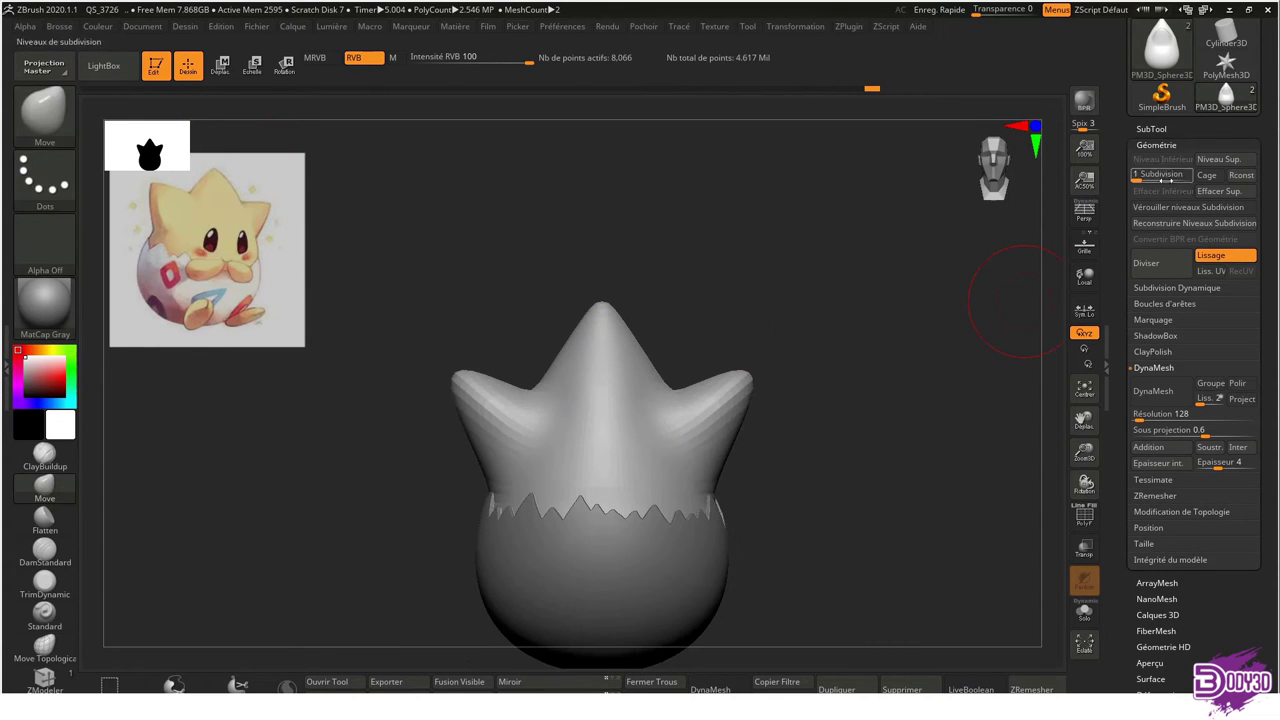
click(1152, 128)
Hide the Extract3 eggshell to isolate the egg body
click(1194, 189)
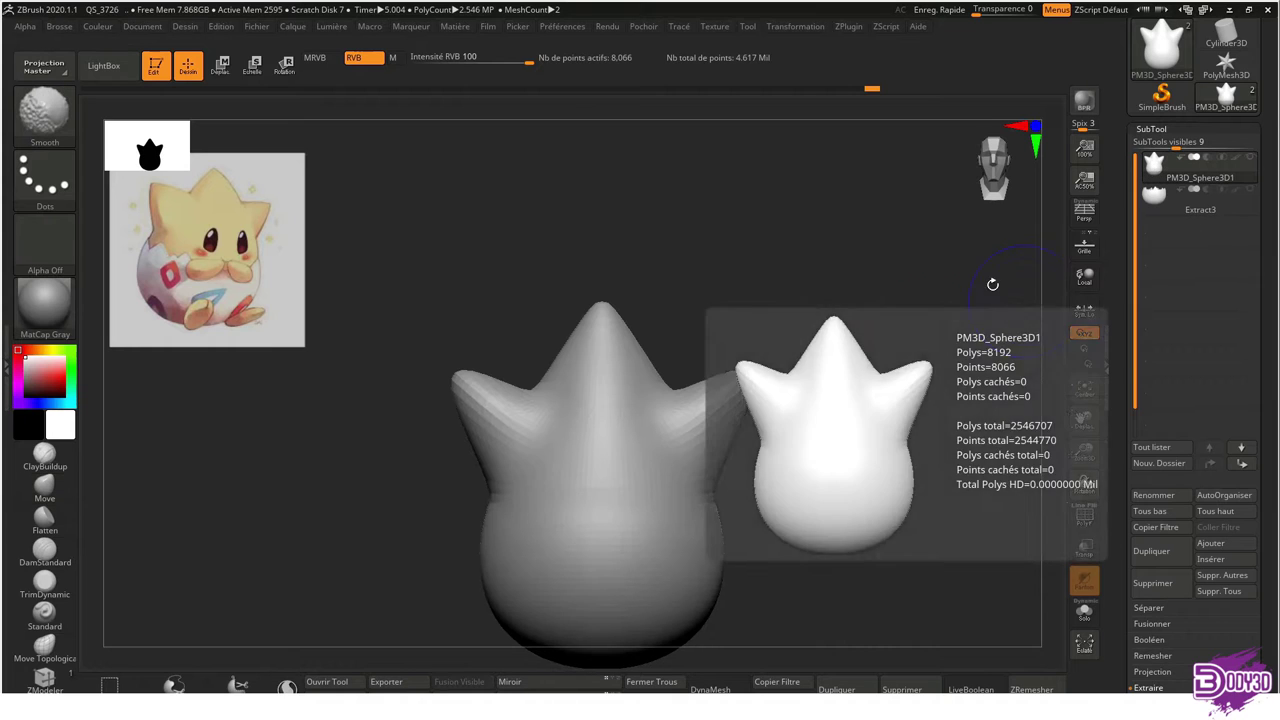
drag(547, 340, 688, 346)
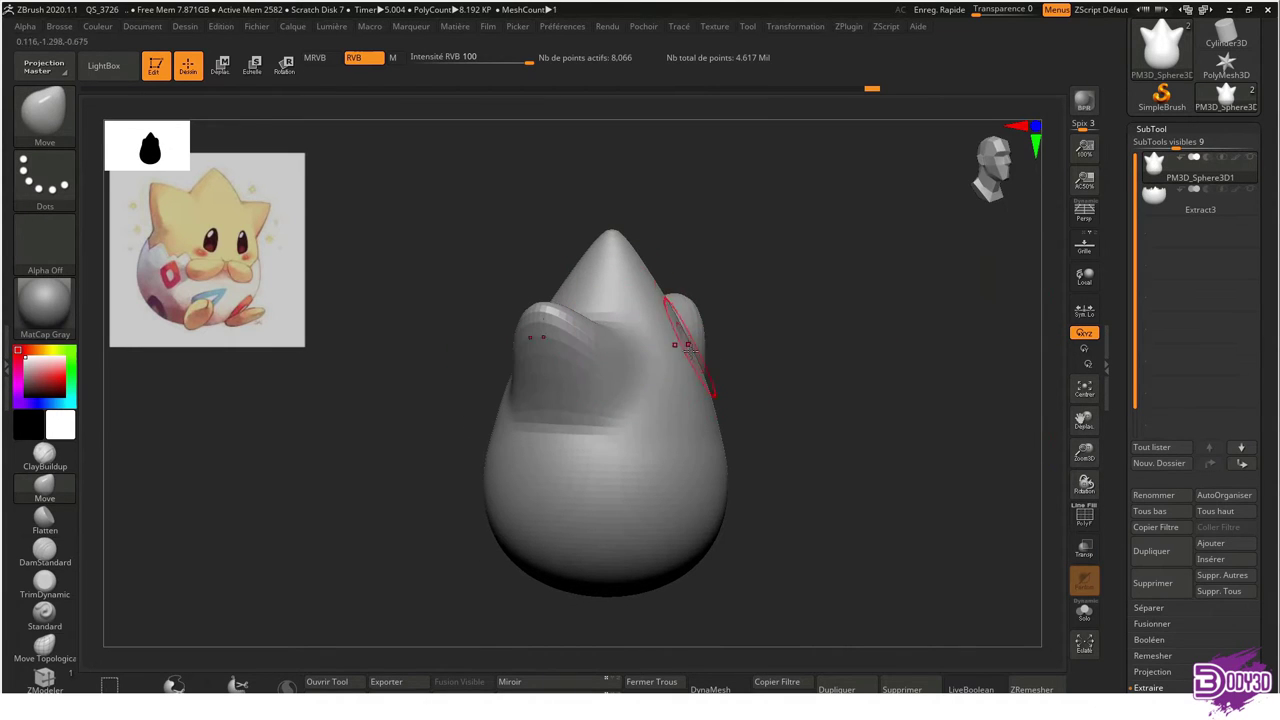
mouse_move(577, 469)
right_down()
mouse_move(557, 349)
mouse_move(634, 354)
mouse_move(626, 380)
right_up()
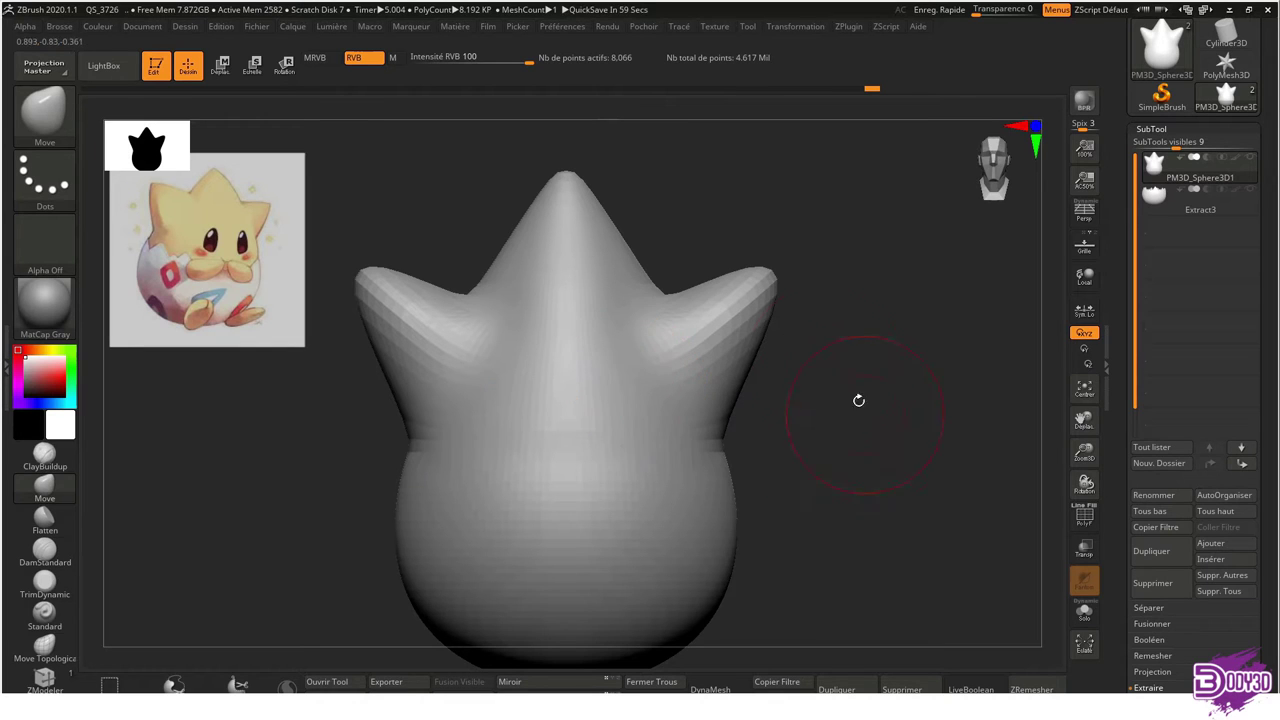
Pull both side points outward, smooth them and round the central spike's tip, then subdivide
drag(768, 287, 792, 271)
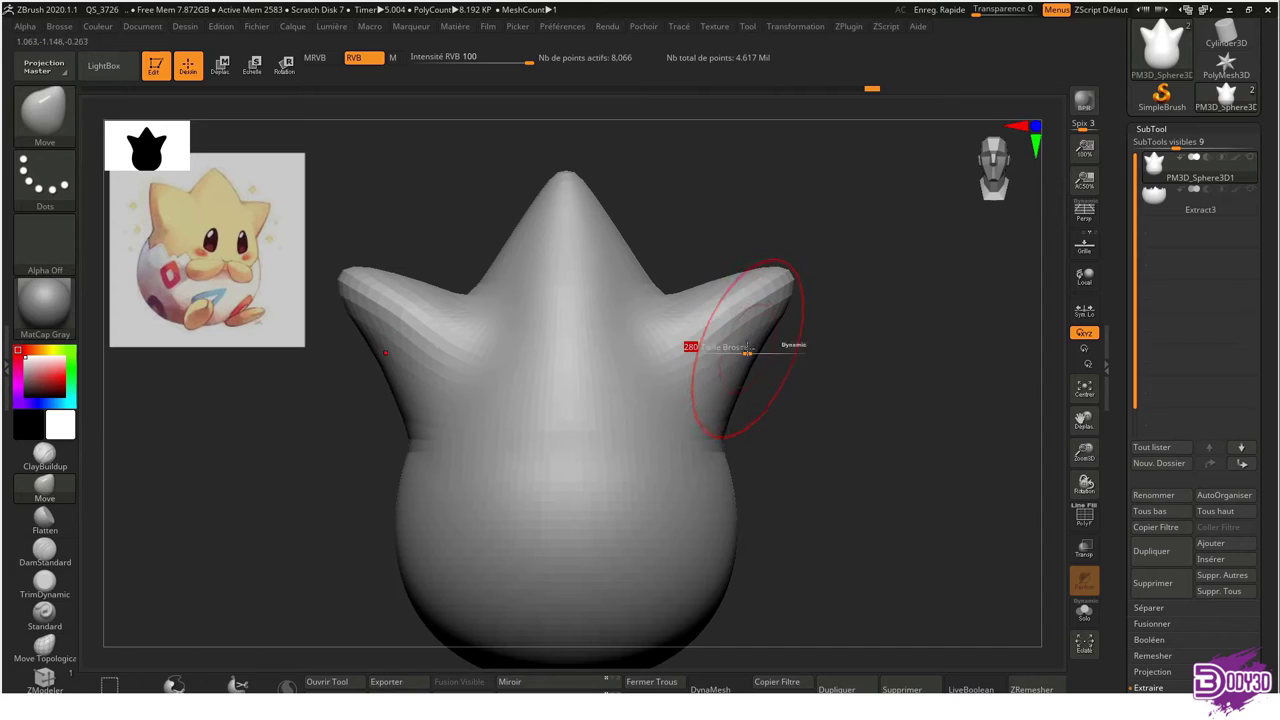
shift+drag(763, 349, 771, 366)
shift+drag(724, 301, 705, 280)
shift+drag(624, 232, 519, 265)
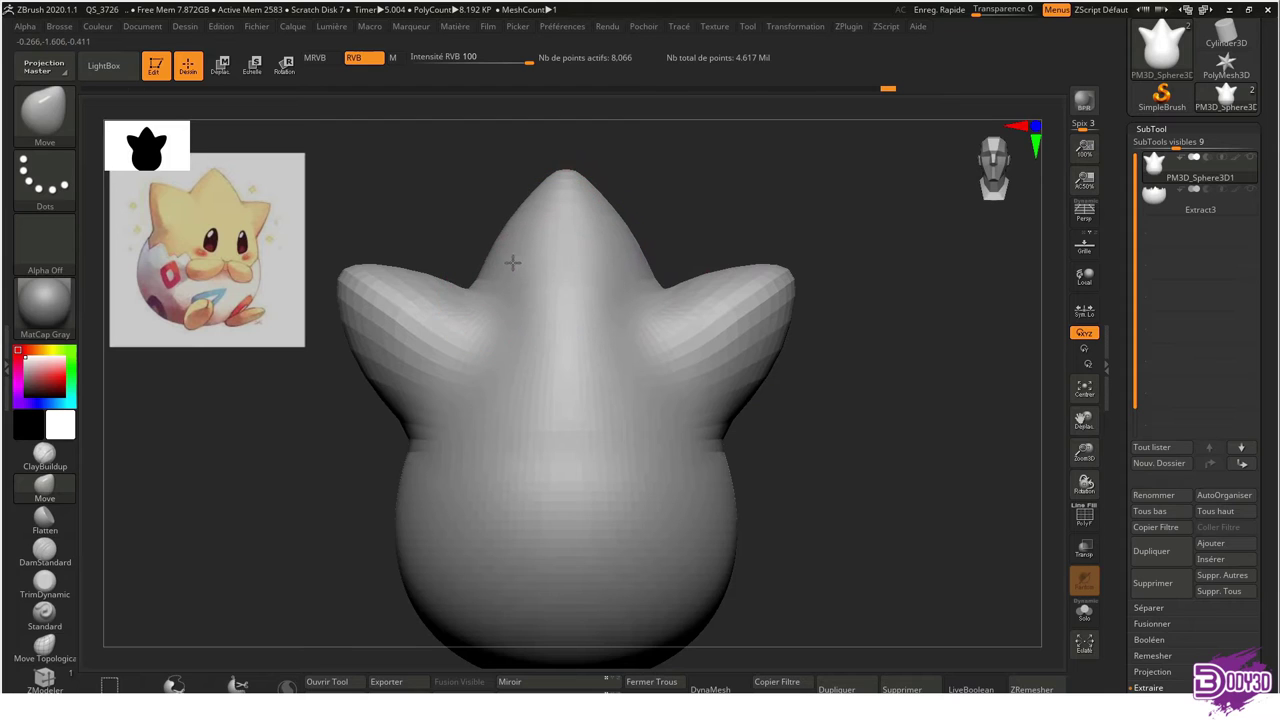
mouse_move(565, 268)
right_down()
mouse_move(703, 300)
mouse_move(560, 330)
right_up()
key(ctrl+d)
Subdivide the body, set the Move brush to size 262 and undo a test pull on the left slope
key(ctrl+d)
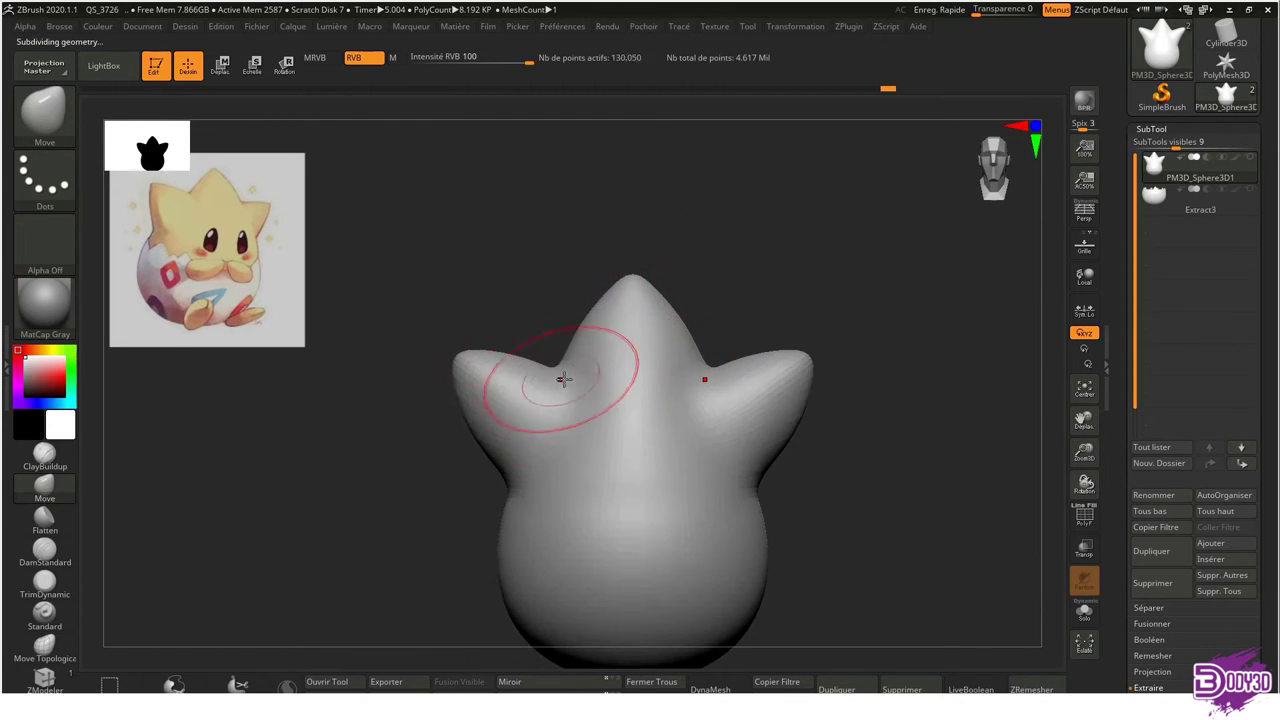
key(ctrl+d)
key(ctrl+d)
mouse_move(652, 366)
ctrl+right_down()
mouse_move(666, 423)
mouse_move(734, 376)
mouse_move(675, 395)
ctrl+right_up()
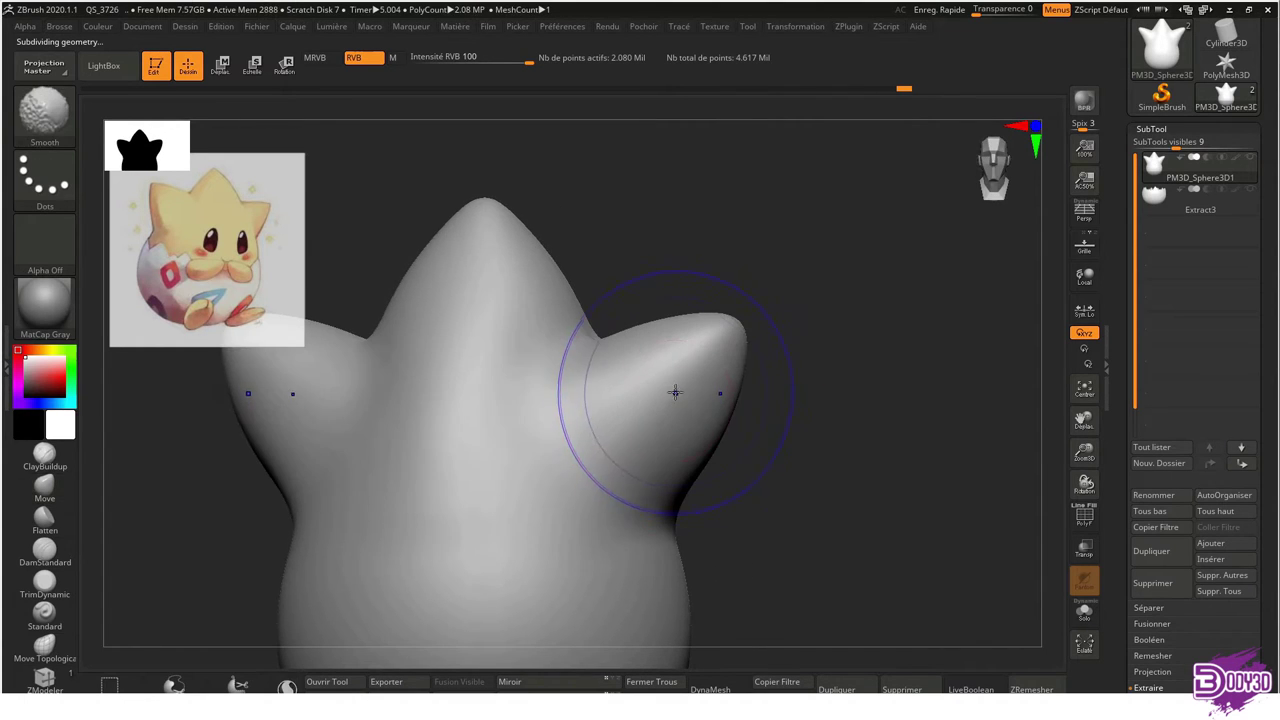
mouse_move(447, 222)
right_down()
mouse_move(551, 240)
mouse_move(586, 343)
mouse_move(607, 283)
mouse_move(594, 306)
mouse_move(620, 303)
mouse_move(510, 359)
mouse_move(491, 394)
right_up()
key(b)
key(m)
key(v)
key(s)
alt+right_drag(466, 320, 509, 354)
key(s)
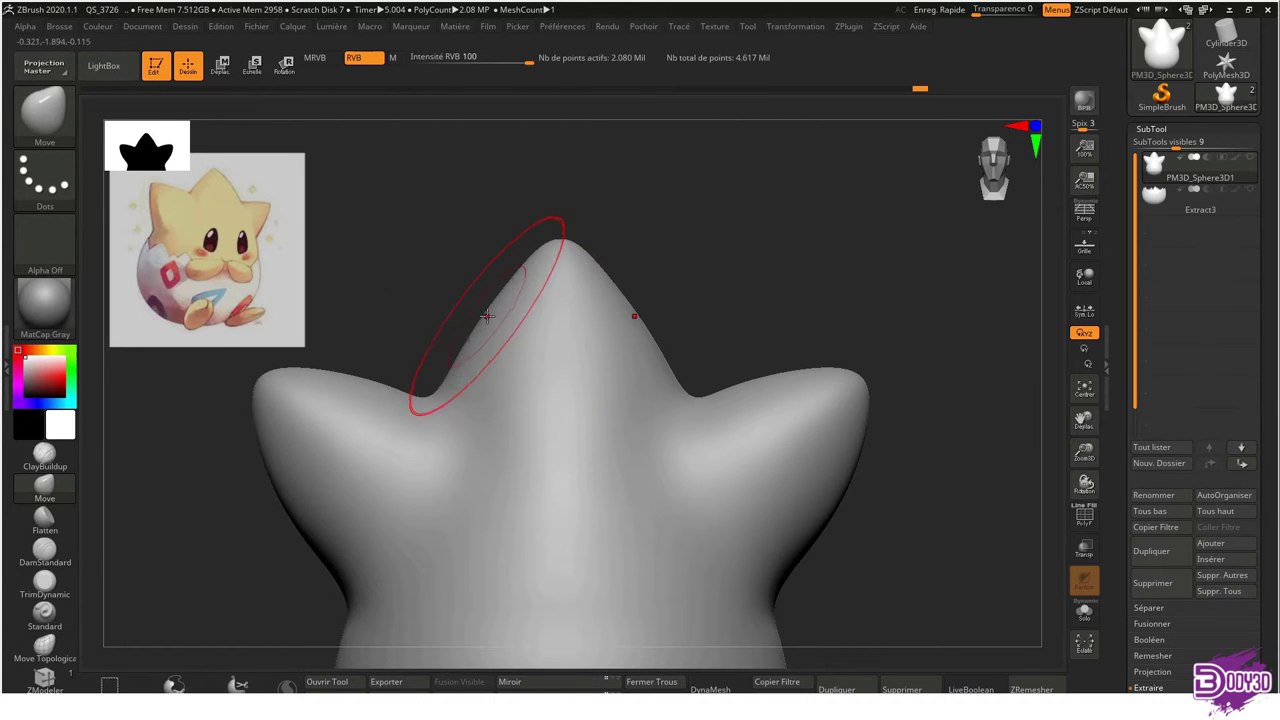
drag(486, 364, 471, 400)
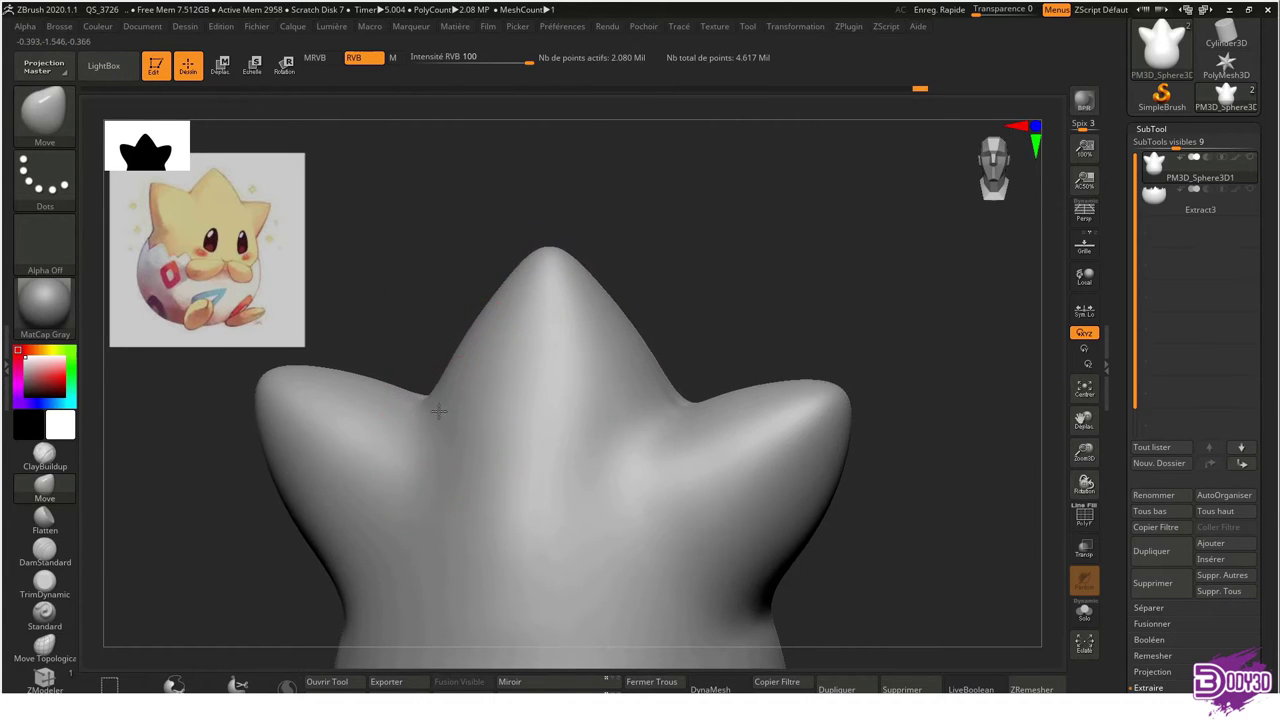
key(ctrl+z)
At a lower subdivision level, pull the head's central tip upward and check it from several angles
key(shift+d)
key(shift+d)
key(shift+d)
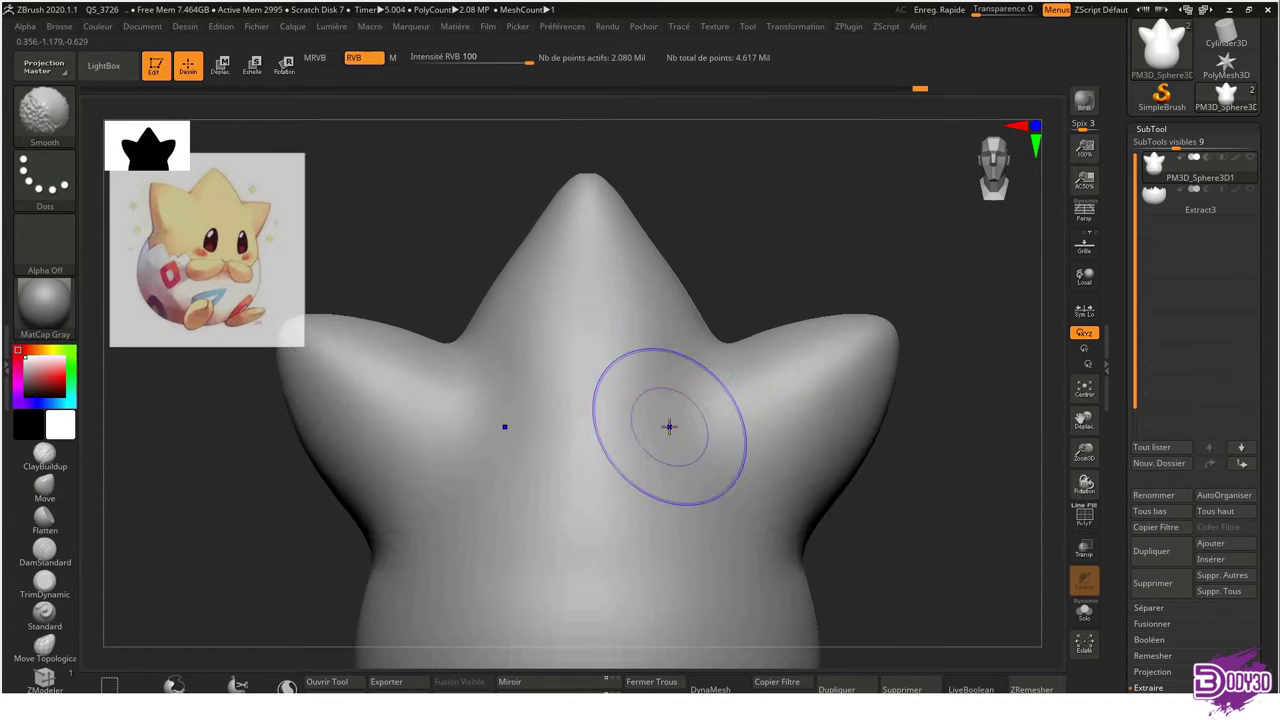
drag(577, 299, 586, 214)
key(d)
key(d)
key(d)
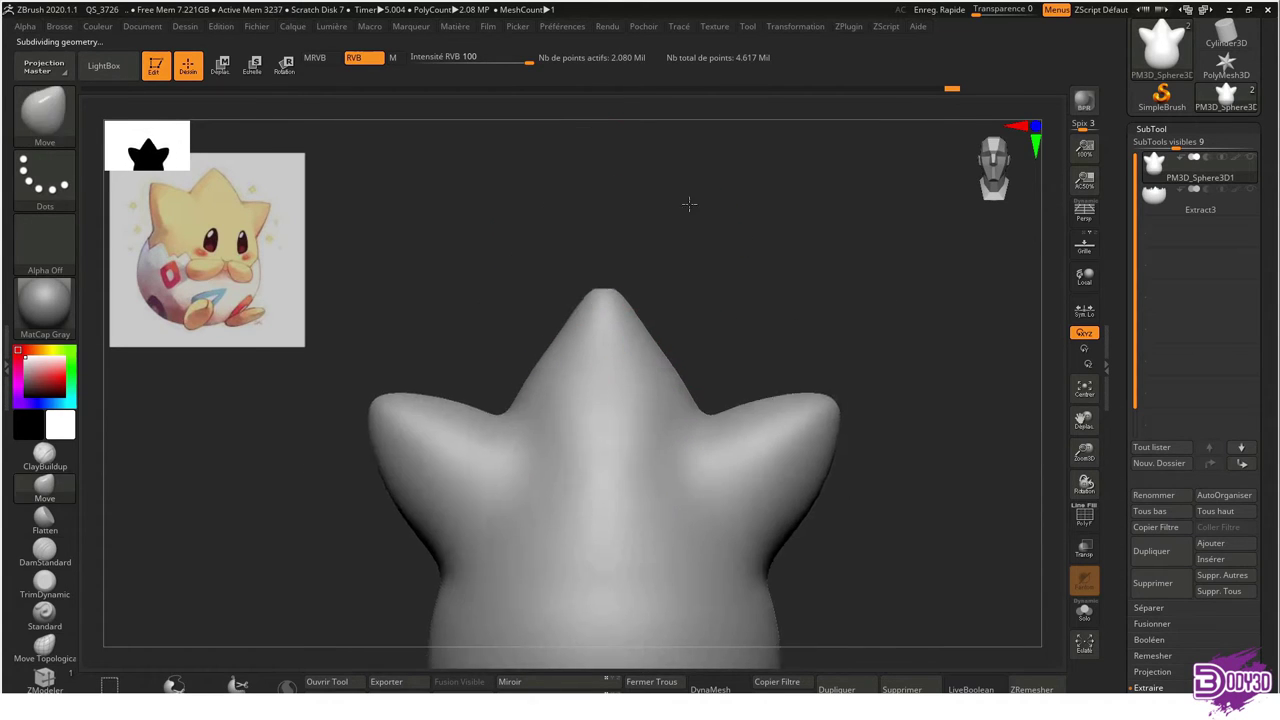
key(s)
mouse_move(540, 303)
right_down()
mouse_move(543, 536)
mouse_move(651, 440)
right_up()
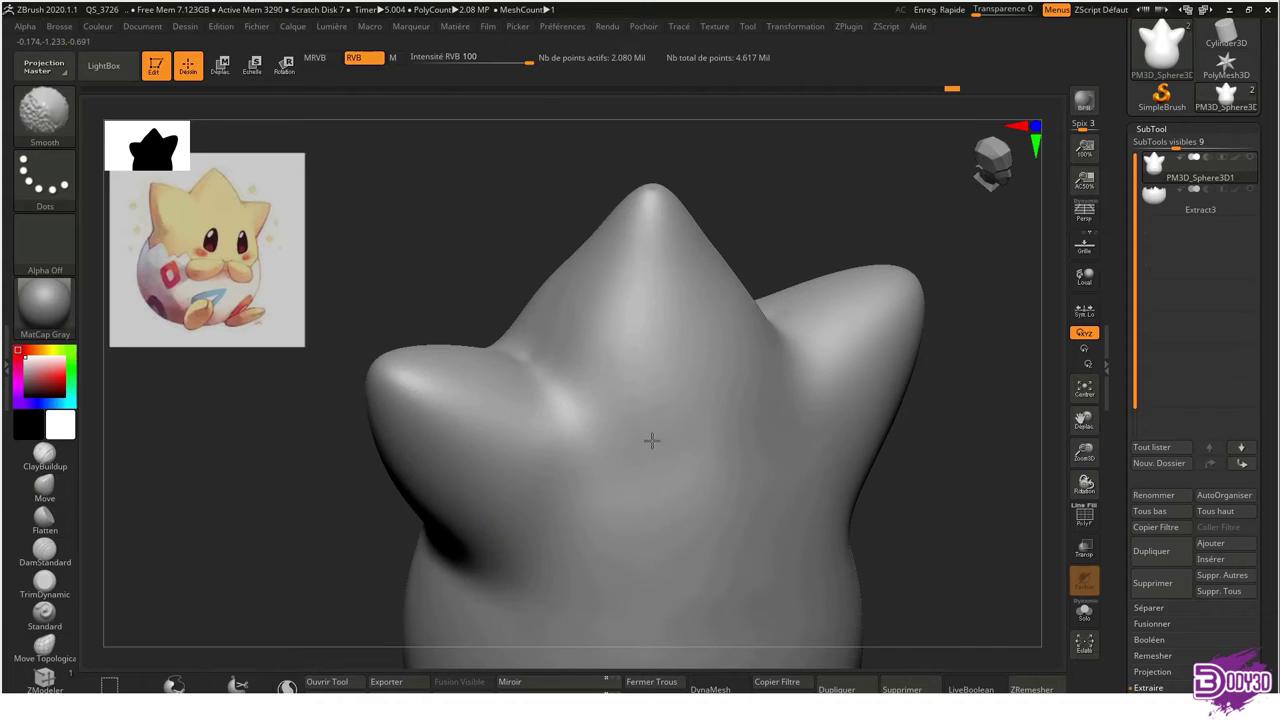
shift+right_drag(663, 346, 375, 435)
mouse_move(628, 342)
right_down()
mouse_move(846, 471)
mouse_move(587, 442)
right_up()
right_drag(641, 381, 597, 334)
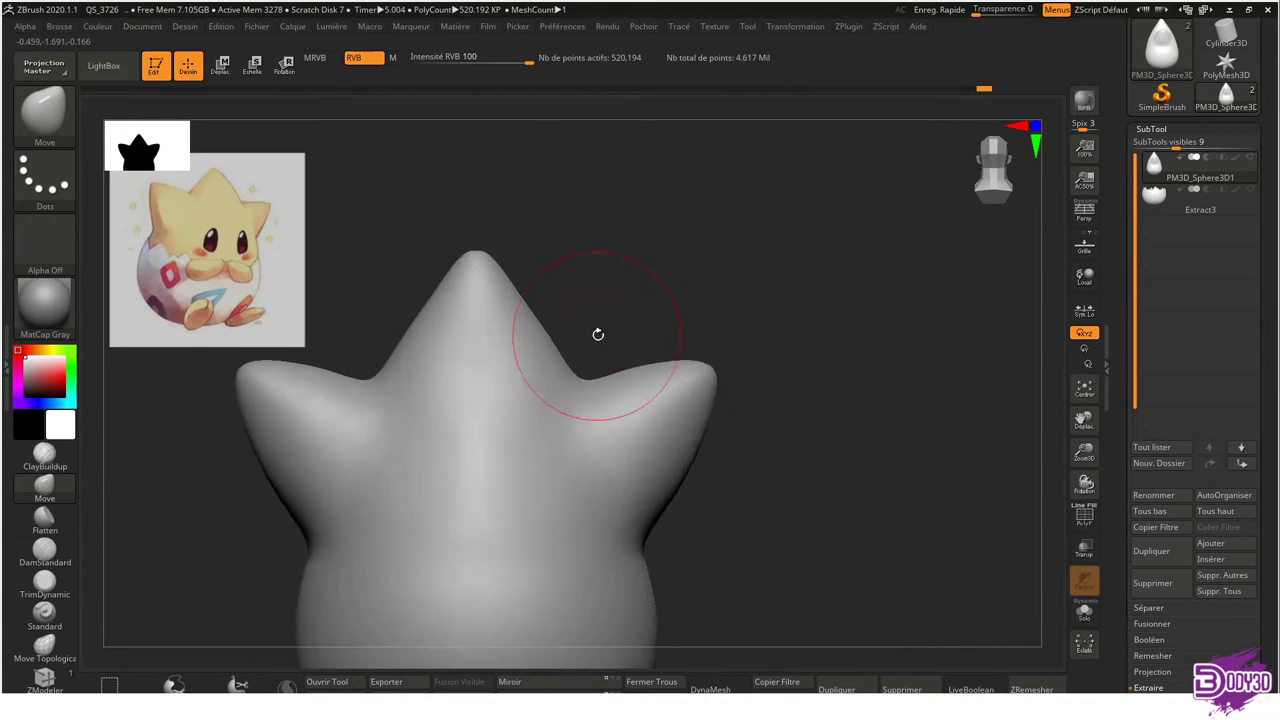
Switch to a smaller Flatten brush and inspect the head's right side point
key(b)
key(f)
key(l)
mouse_move(600, 423)
ctrl+right_down()
mouse_move(706, 355)
mouse_move(694, 303)
mouse_move(652, 402)
ctrl+right_up()
key(s)
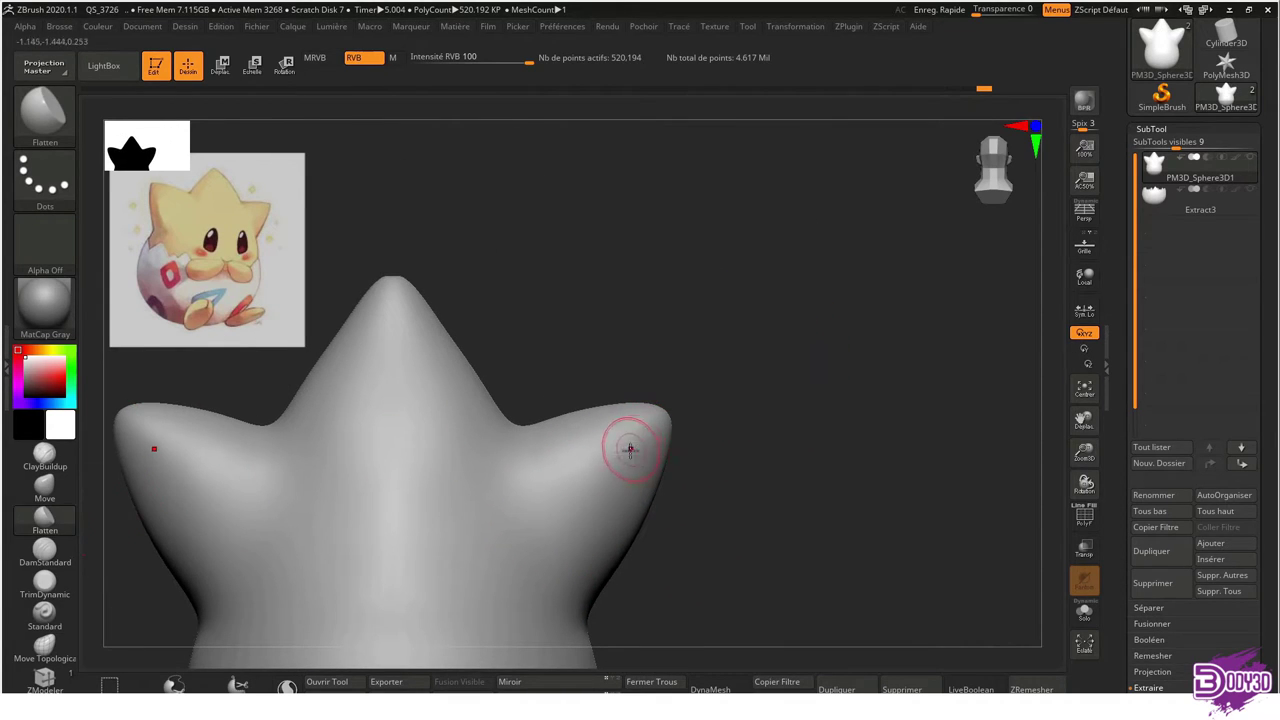
mouse_move(637, 453)
ctrl+right_down()
mouse_move(651, 457)
mouse_move(580, 486)
ctrl+right_up()
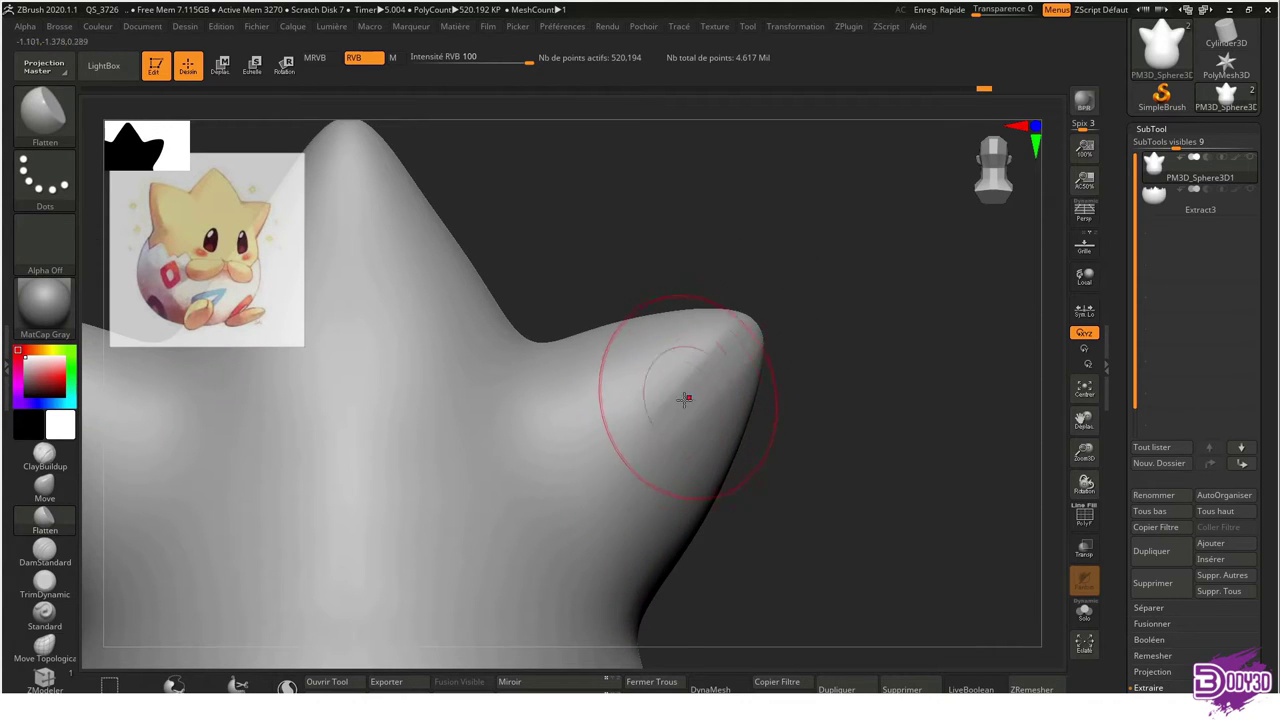
mouse_move(694, 394)
right_down()
mouse_move(749, 506)
mouse_move(486, 543)
mouse_move(507, 416)
mouse_move(466, 491)
right_up()
mouse_move(414, 320)
right_down()
mouse_move(326, 467)
mouse_move(583, 294)
mouse_move(260, 374)
mouse_move(608, 355)
mouse_move(663, 243)
mouse_move(497, 294)
right_up()
Switch subdivision levels and show the PolyFrame wireframe to inspect the cone tip
key(ctrl+d)
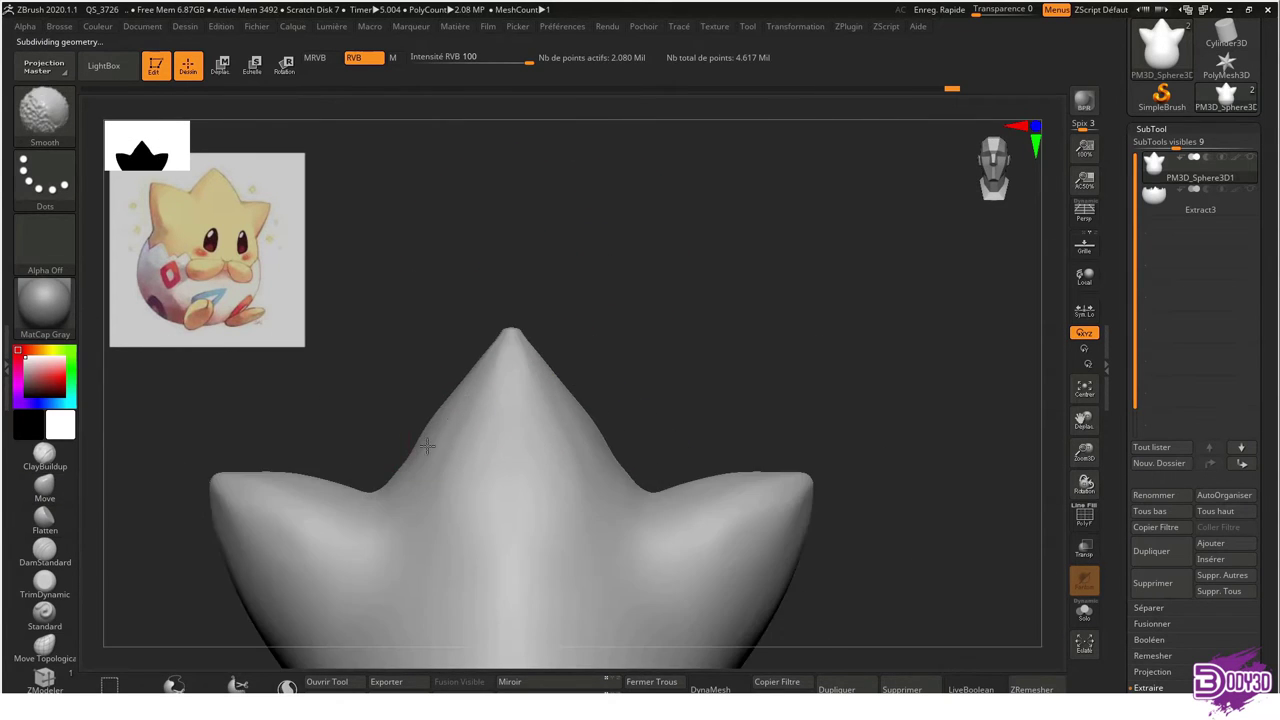
key(shift+d)
mouse_move(528, 465)
right_down()
mouse_move(548, 388)
mouse_move(642, 441)
right_up()
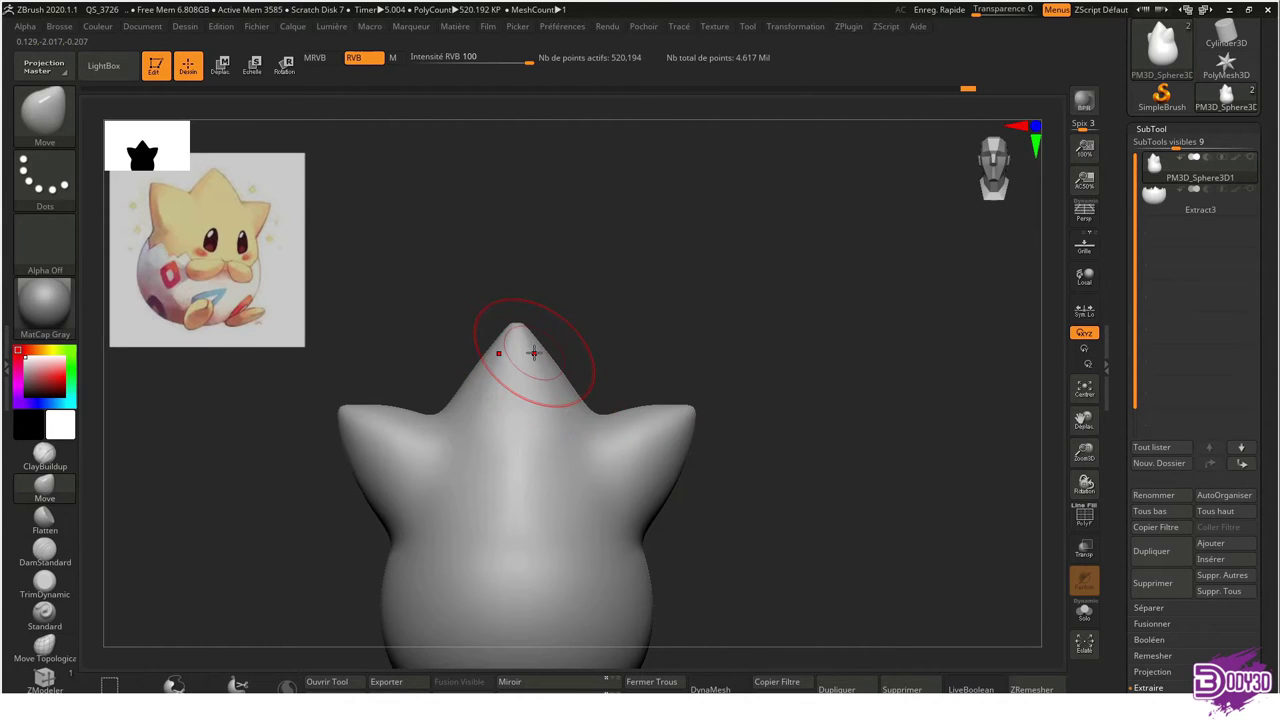
alt+right_drag(533, 353, 601, 442)
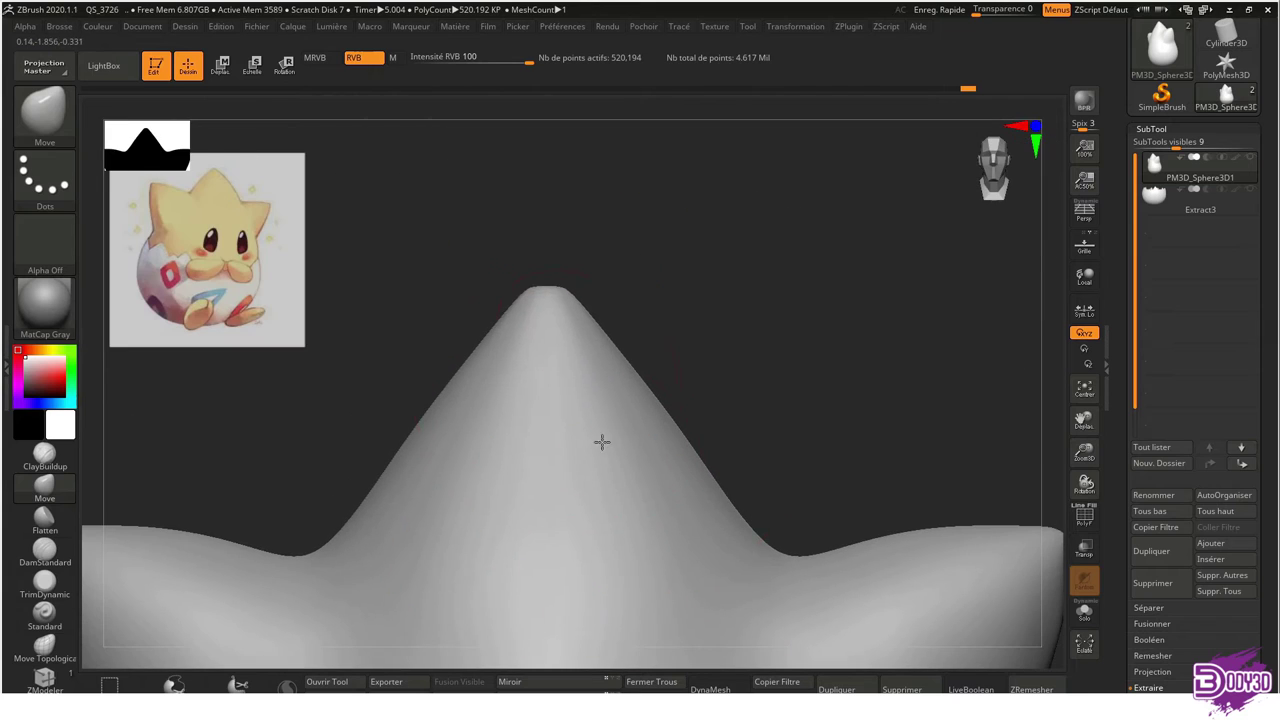
mouse_move(553, 343)
ctrl+right_down()
mouse_move(571, 220)
mouse_move(551, 503)
mouse_move(534, 437)
mouse_move(528, 452)
mouse_move(563, 423)
ctrl+right_up()
key(shift+f)
mouse_move(557, 323)
alt+right_down()
mouse_move(543, 377)
mouse_move(569, 380)
mouse_move(514, 477)
mouse_move(543, 163)
mouse_move(614, 351)
mouse_move(636, 186)
alt+right_up()
ctrl+right_drag(560, 620, 580, 345)
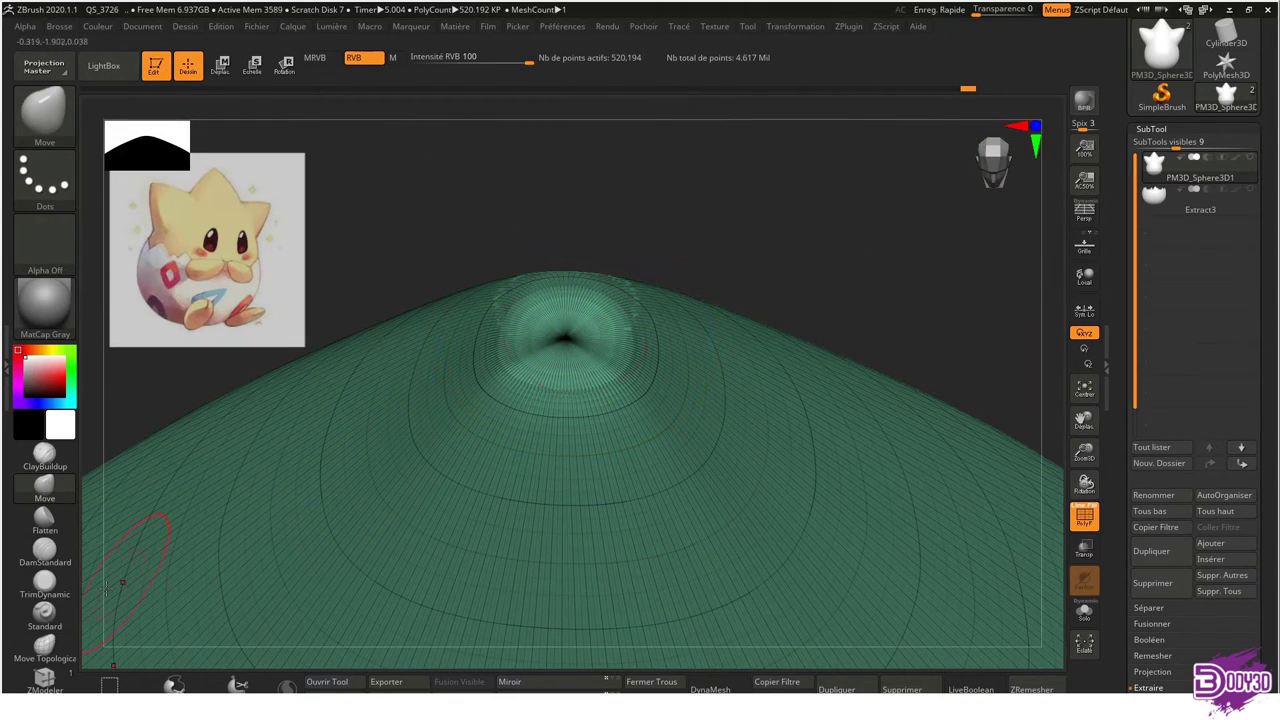
click(38, 648)
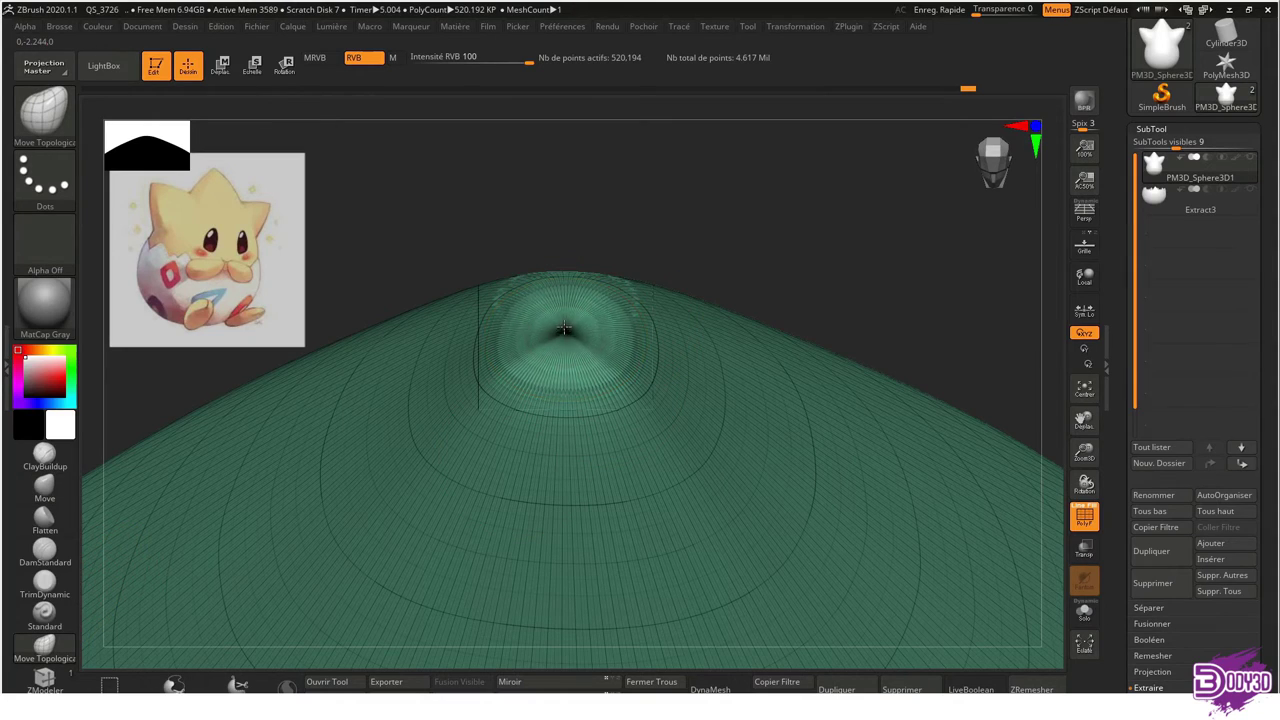
With Move Topological, pull a tall cone from the head's top and smooth its pinched ridge
ctrl+right_drag(564, 330, 591, 151)
right_drag(643, 214, 565, 377)
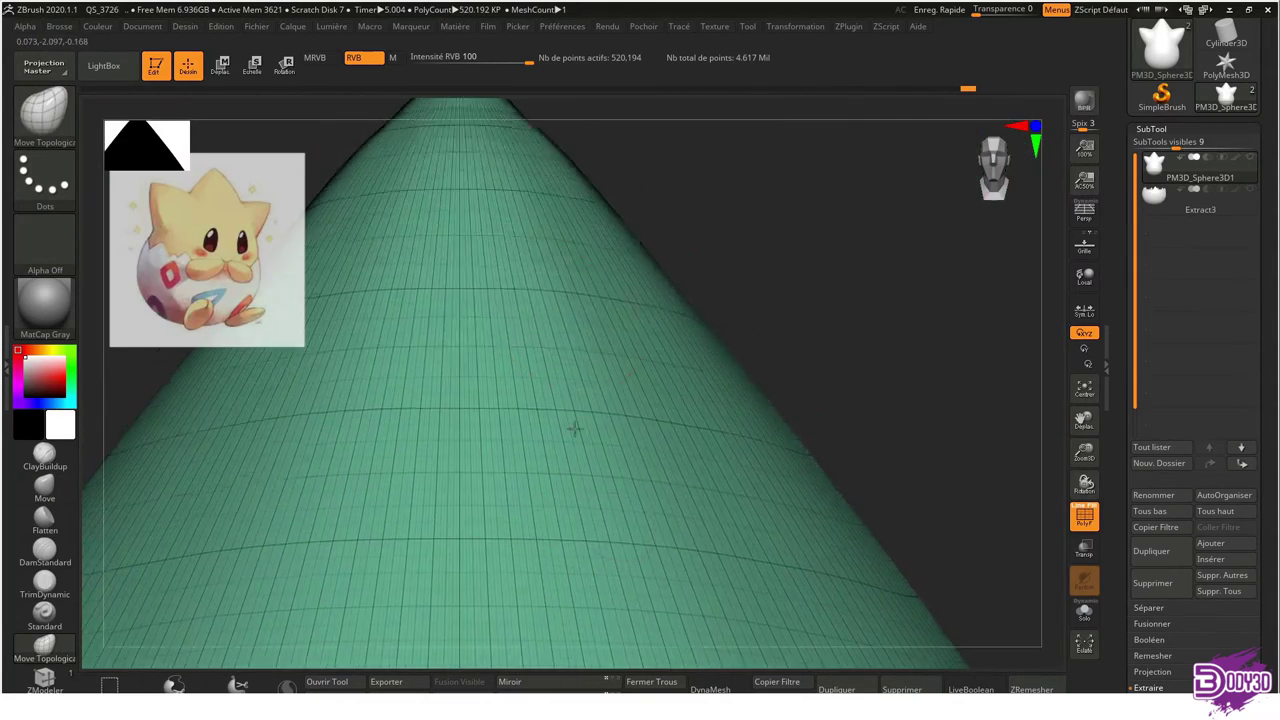
key(s)
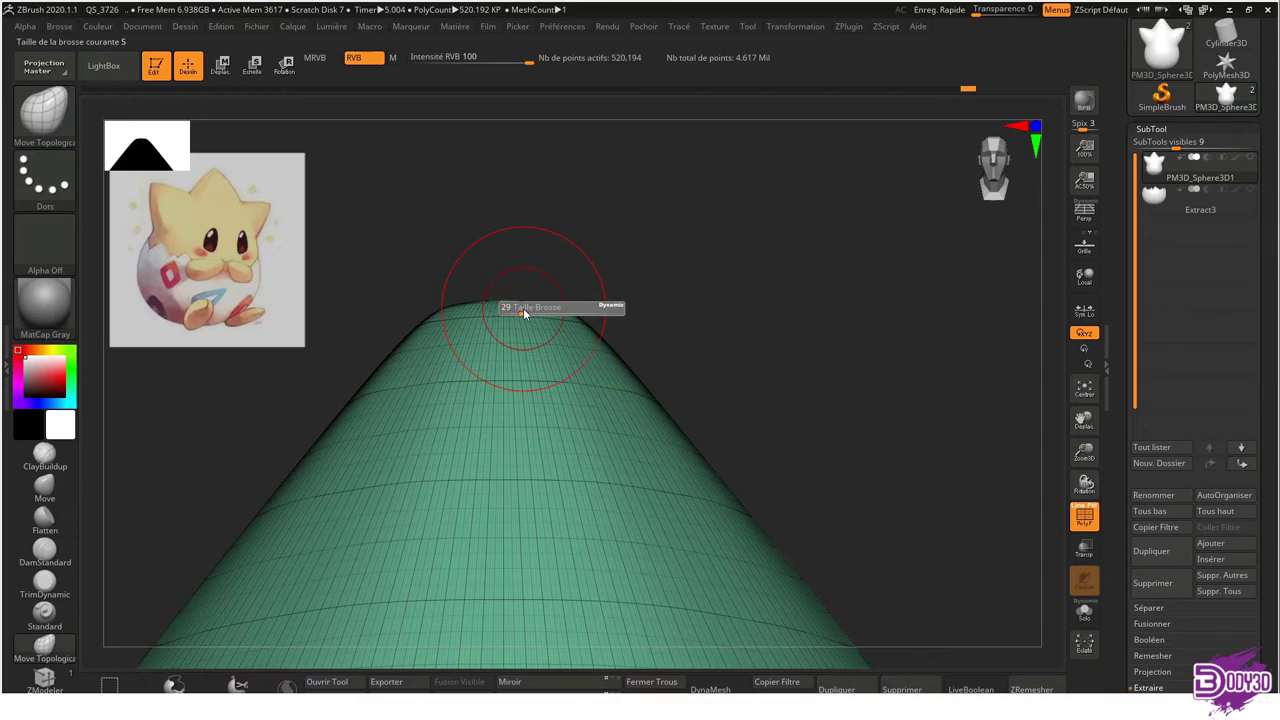
ctrl+right_drag(491, 270, 491, 591)
mouse_move(586, 280)
right_down()
mouse_move(593, 513)
mouse_move(603, 343)
mouse_move(540, 505)
right_up()
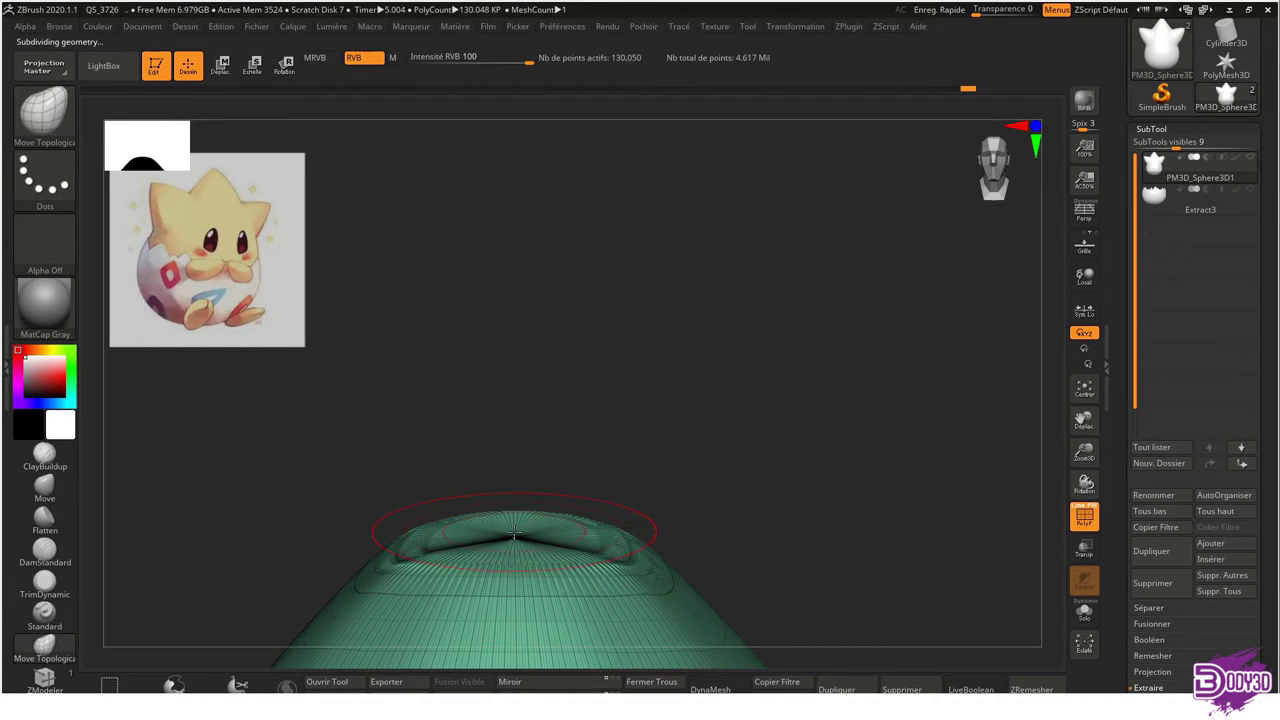
key(s)
drag(513, 538, 512, 425)
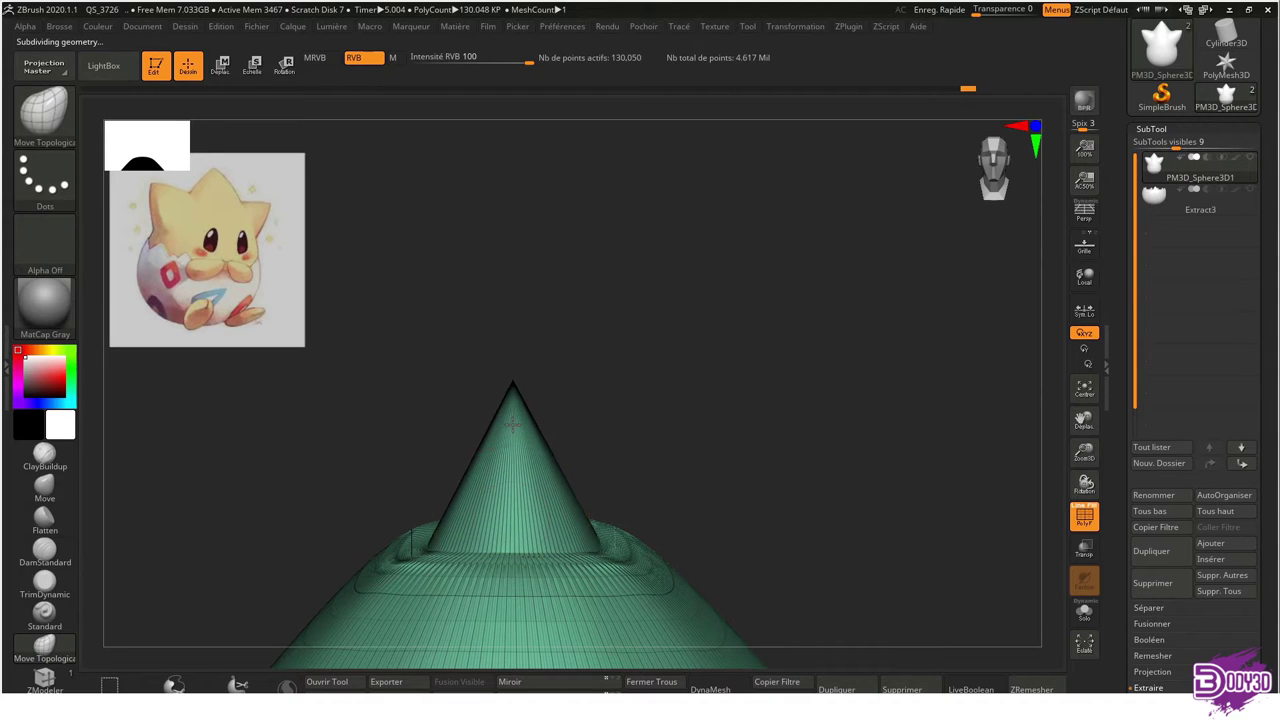
shift+drag(480, 514, 586, 568)
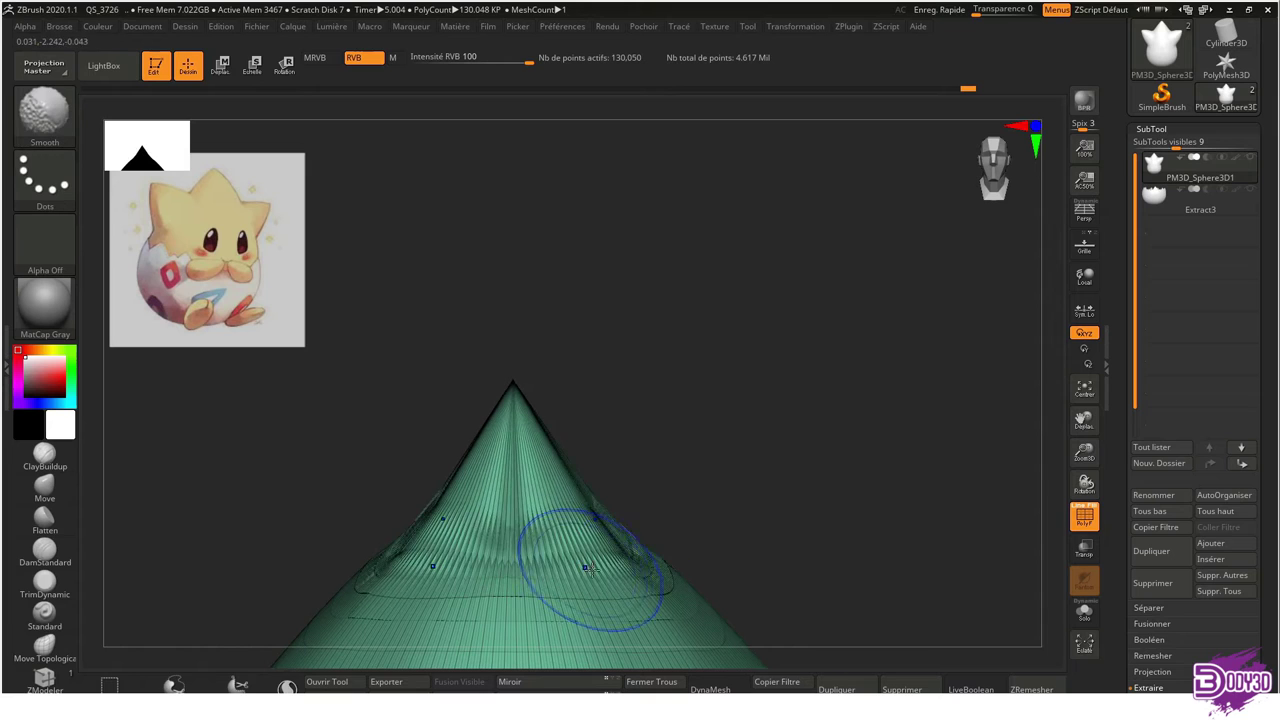
Hide the wireframe, review the cone from the front, and step through the undo history
key(f)
key(shift+f)
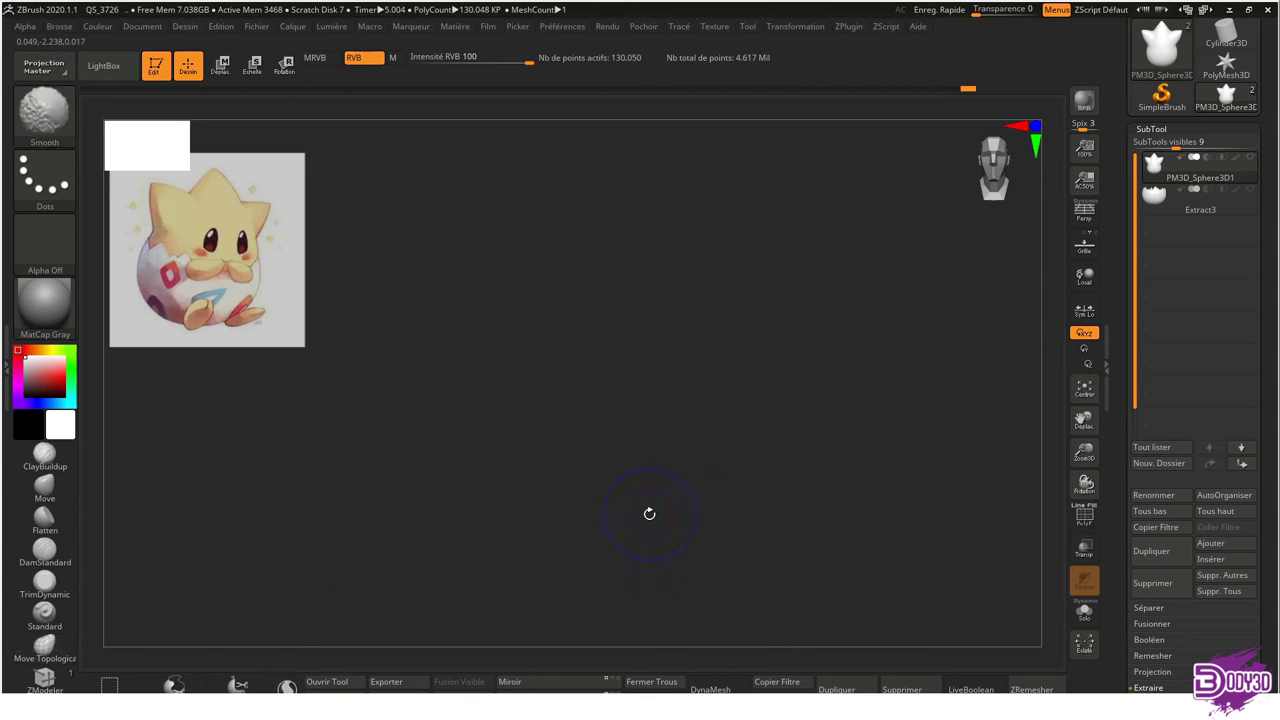
mouse_move(594, 171)
ctrl+right_down()
mouse_move(606, 436)
mouse_move(594, 449)
ctrl+right_up()
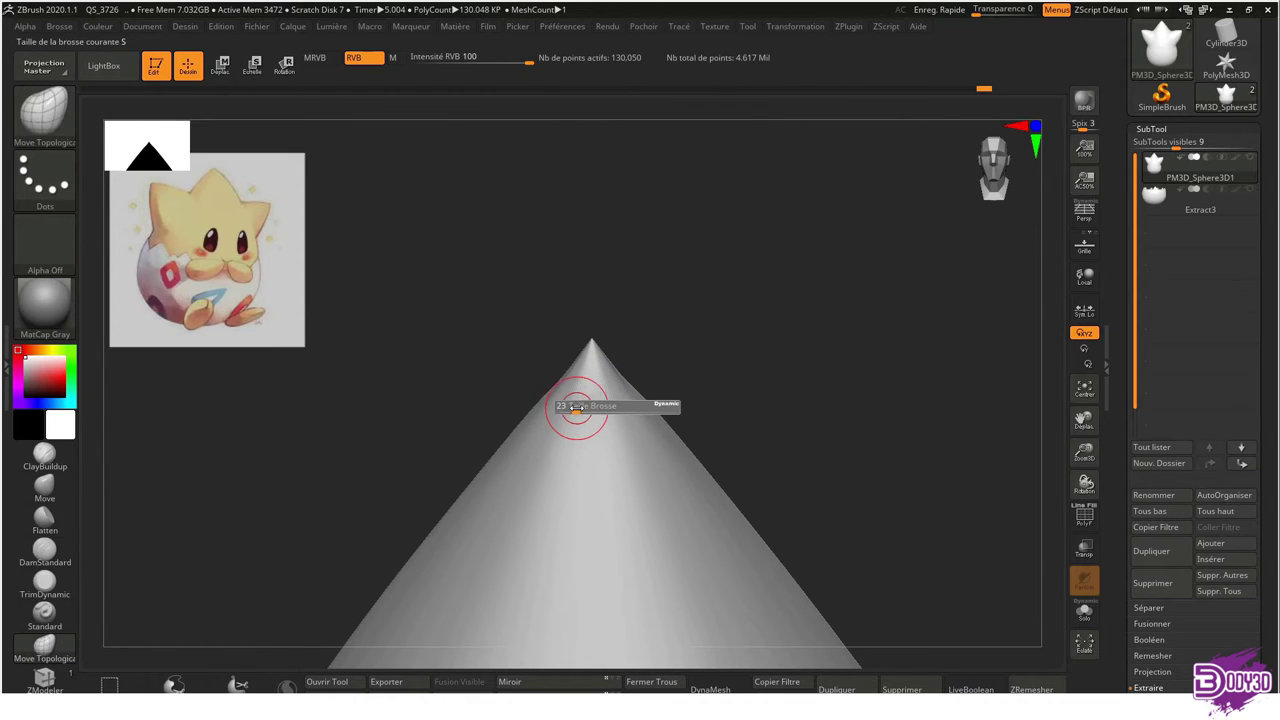
right_drag(580, 409, 829, 443)
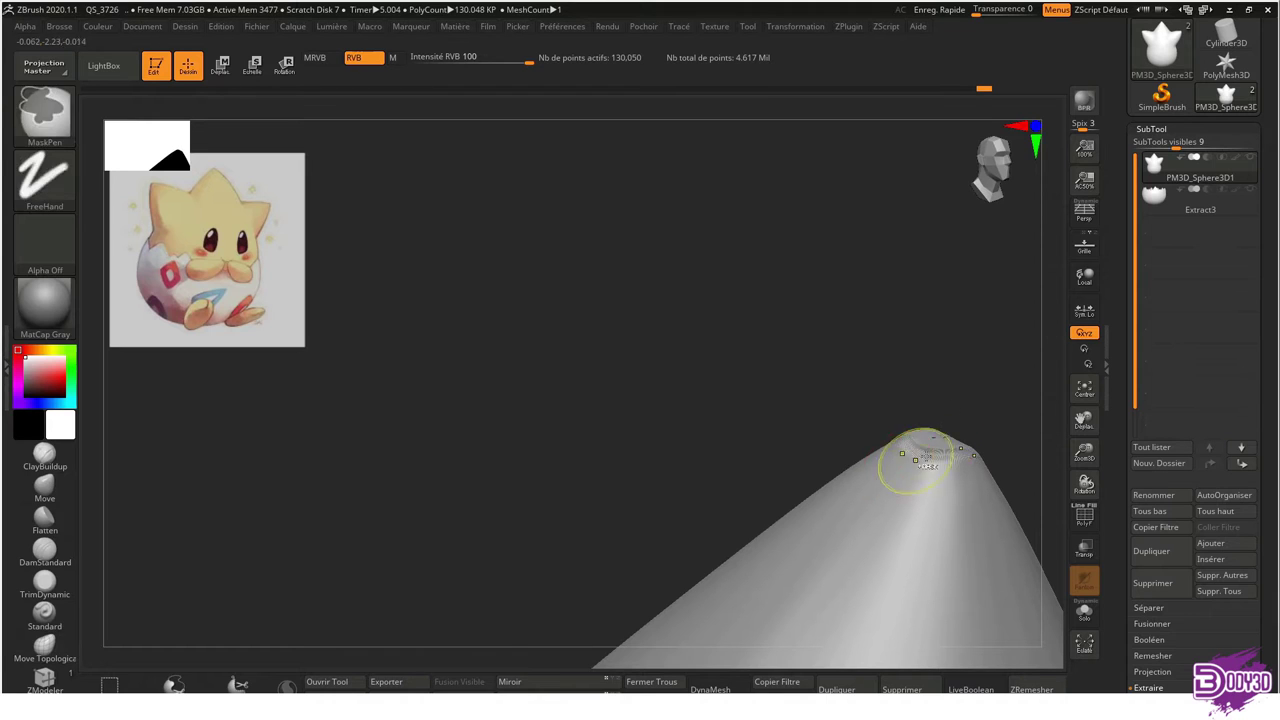
mouse_move(940, 424)
shift+right_down()
mouse_move(634, 288)
mouse_move(629, 357)
mouse_move(601, 320)
shift+right_up()
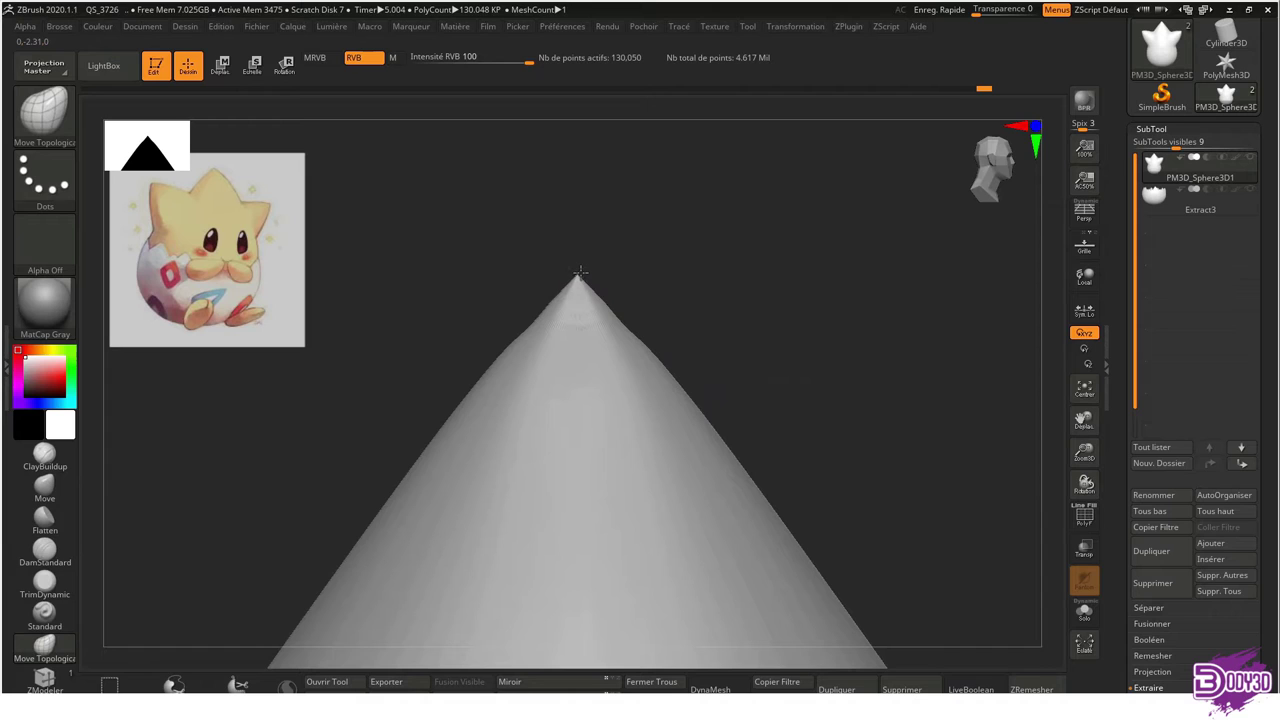
key(shift)
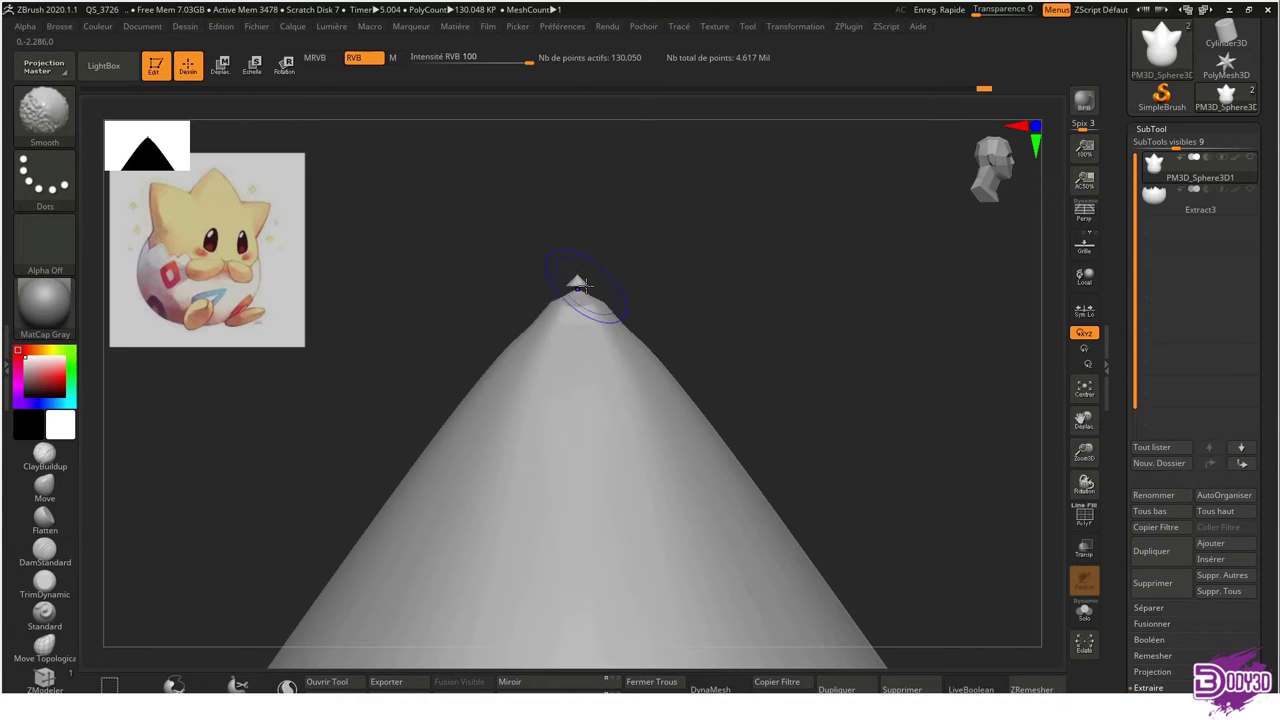
key(ctrl)
key(shift)
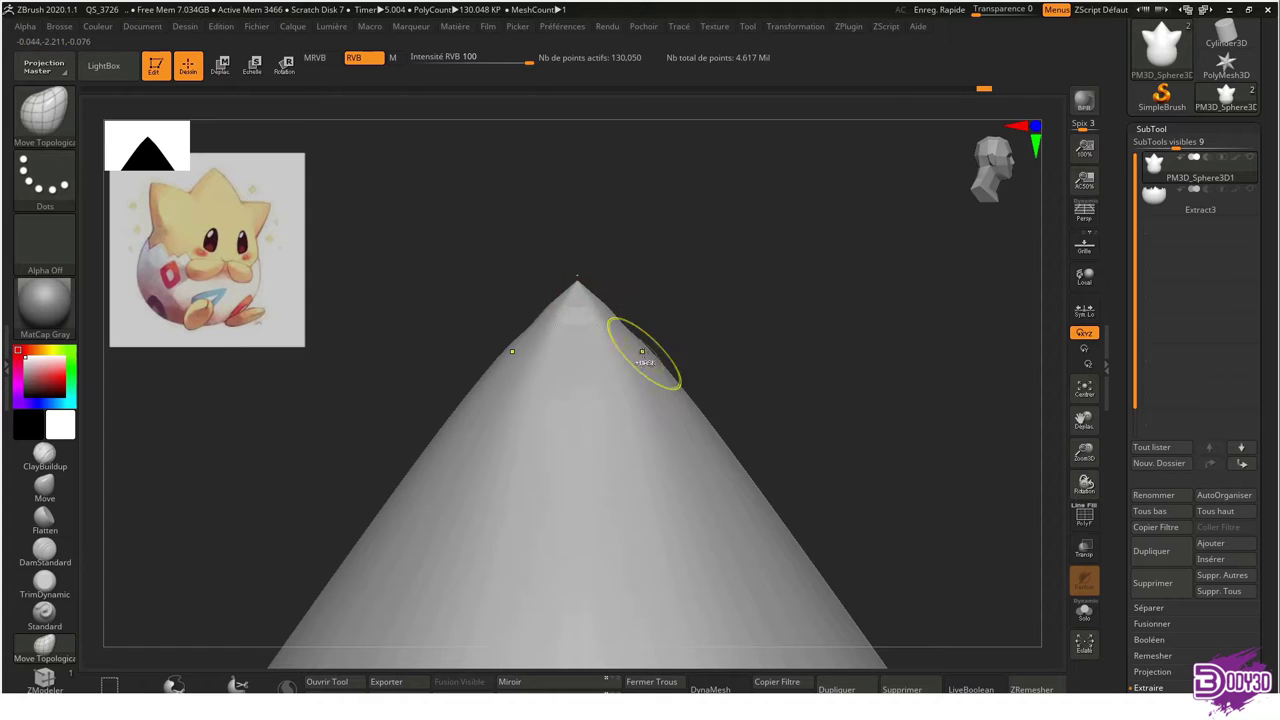
key(ctrl+z)
key(ctrl+shift+z)
key(ctrl+shift+z)
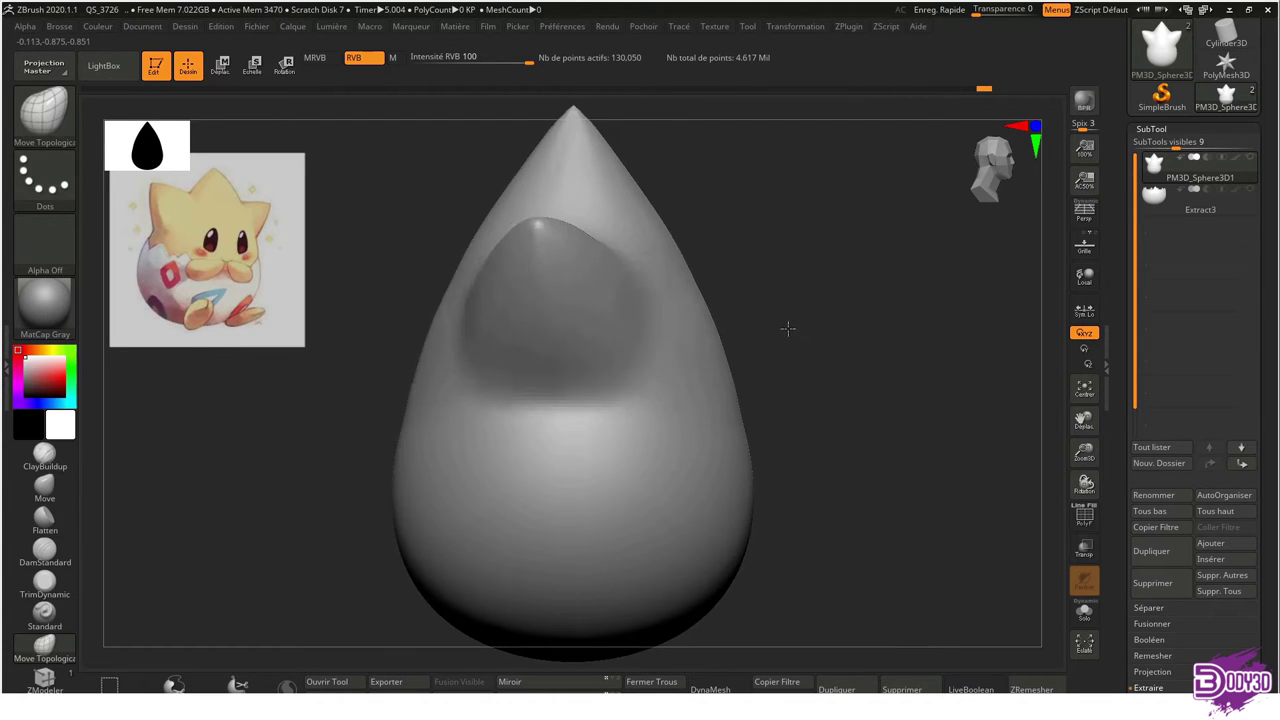
key(ctrl+shift+z)
key(ctrl+shift+z)
With the wireframe on, enlarge the Move Topological brush and reshape the head's right point
mouse_move(708, 348)
ctrl+right_down()
mouse_move(723, 357)
mouse_move(480, 534)
mouse_move(636, 420)
mouse_move(623, 371)
mouse_move(609, 413)
mouse_move(620, 350)
mouse_move(631, 360)
ctrl+right_up()
key(shift+f)
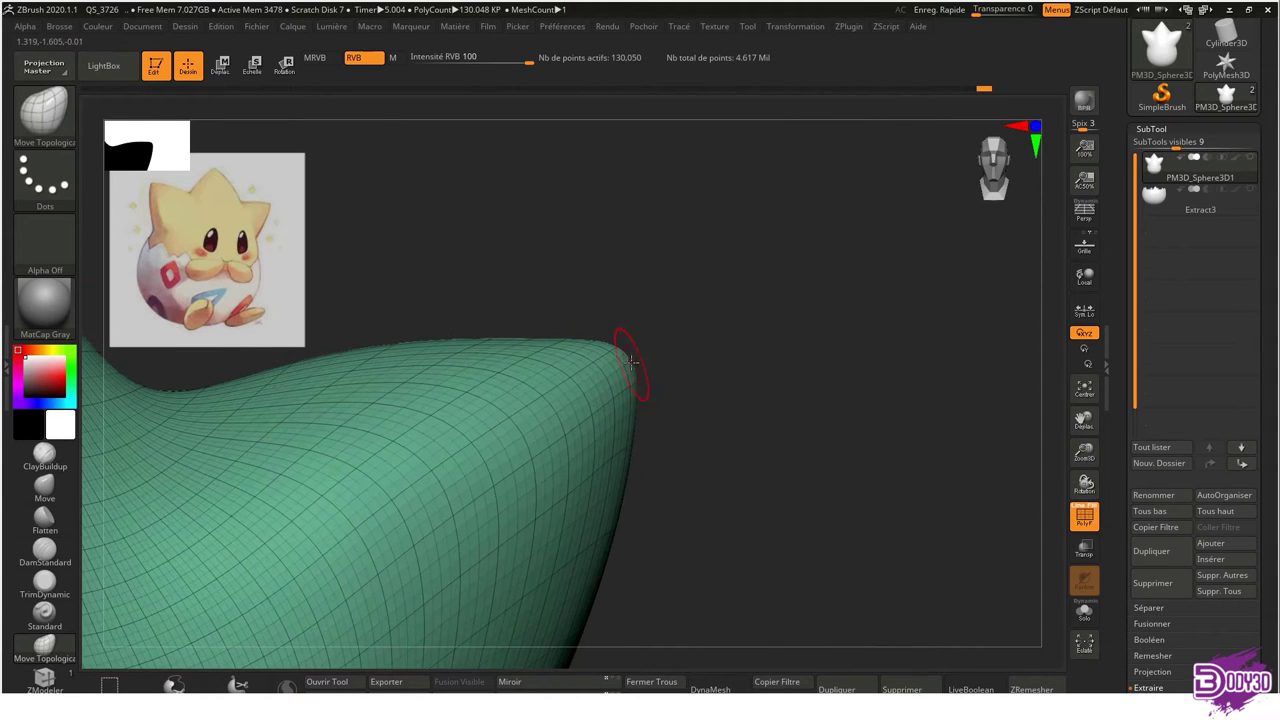
key(s)
drag(640, 374, 660, 374)
mouse_move(645, 396)
right_down()
mouse_move(614, 380)
mouse_move(651, 380)
mouse_move(460, 381)
mouse_move(400, 329)
mouse_move(777, 366)
mouse_move(510, 367)
mouse_move(557, 271)
mouse_move(450, 235)
mouse_move(449, 220)
mouse_move(795, 299)
mouse_move(857, 357)
right_up()
key(s)
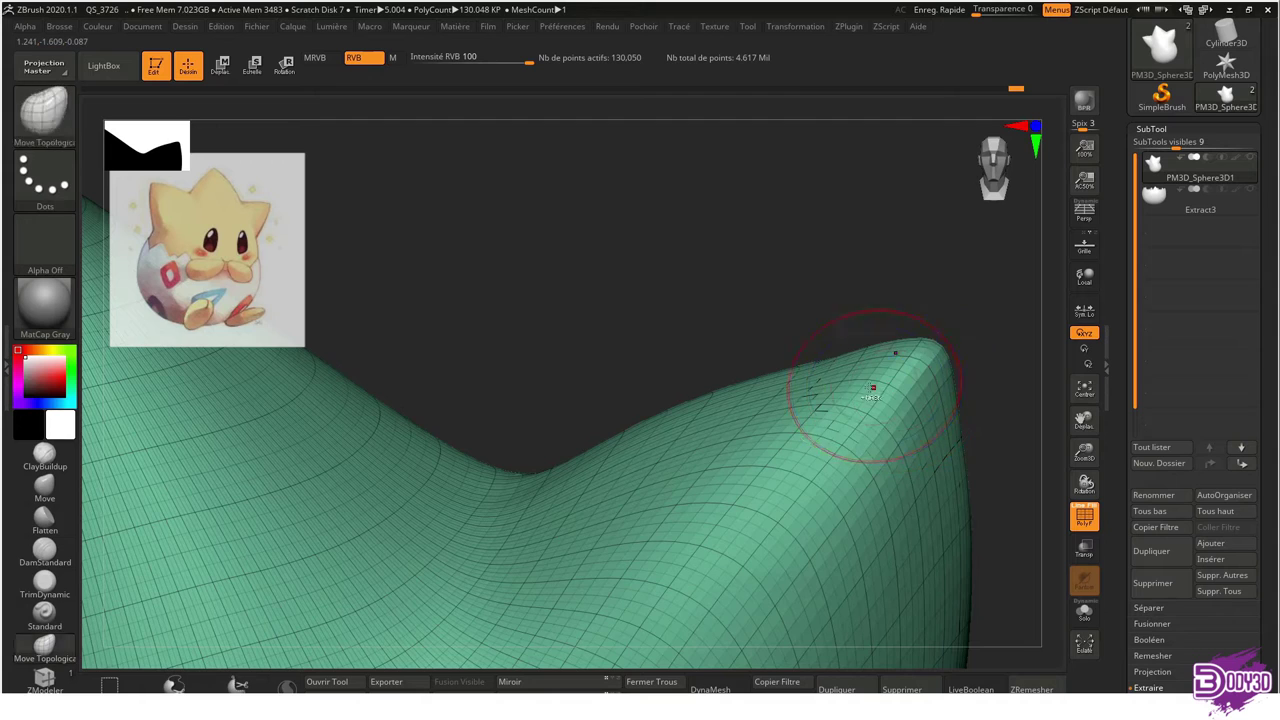
right_drag(871, 380, 808, 392)
Hide the wireframe, review the head from front and side, and select the Extract3 subtool
key(shift+f)
key(f)
shift+right_drag(726, 271, 705, 325)
mouse_move(663, 286)
ctrl+right_down()
mouse_move(443, 371)
mouse_move(478, 410)
mouse_move(408, 329)
mouse_move(353, 391)
ctrl+right_up()
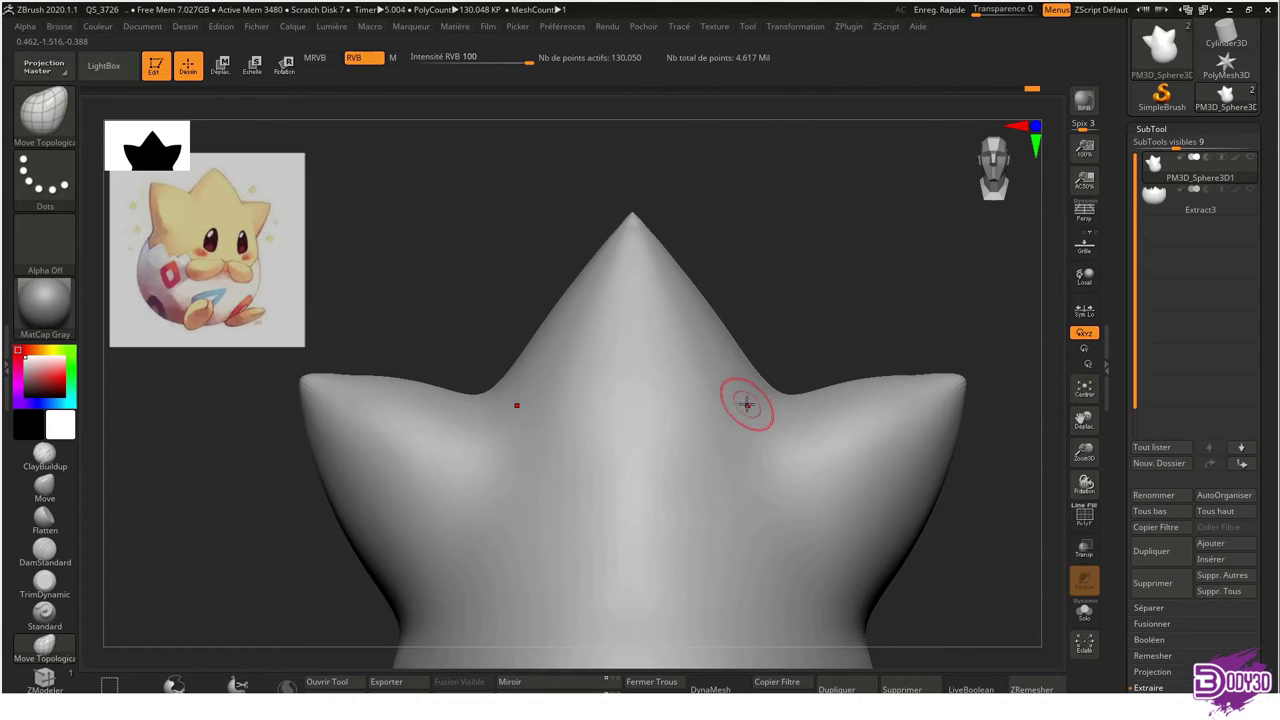
mouse_move(716, 412)
ctrl+right_down()
mouse_move(691, 343)
mouse_move(657, 366)
mouse_move(657, 440)
mouse_move(692, 436)
mouse_move(714, 414)
ctrl+right_up()
mouse_move(763, 340)
ctrl+right_down()
mouse_move(651, 394)
mouse_move(764, 402)
mouse_move(729, 323)
mouse_move(749, 371)
mouse_move(720, 330)
ctrl+right_up()
click(1148, 212)
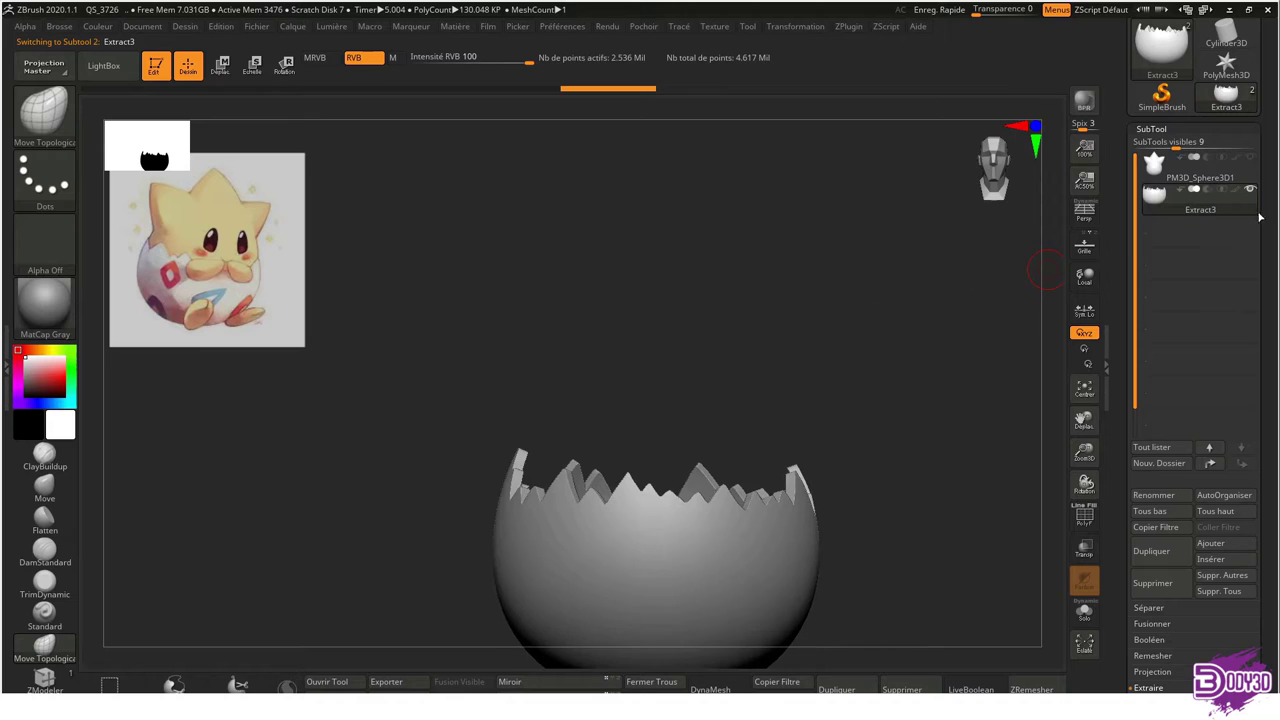
Select PM3D_Sphere3D1 and zoom out to frame the head inside the shell
click(1155, 172)
ctrl+right_drag(823, 360, 799, 283)
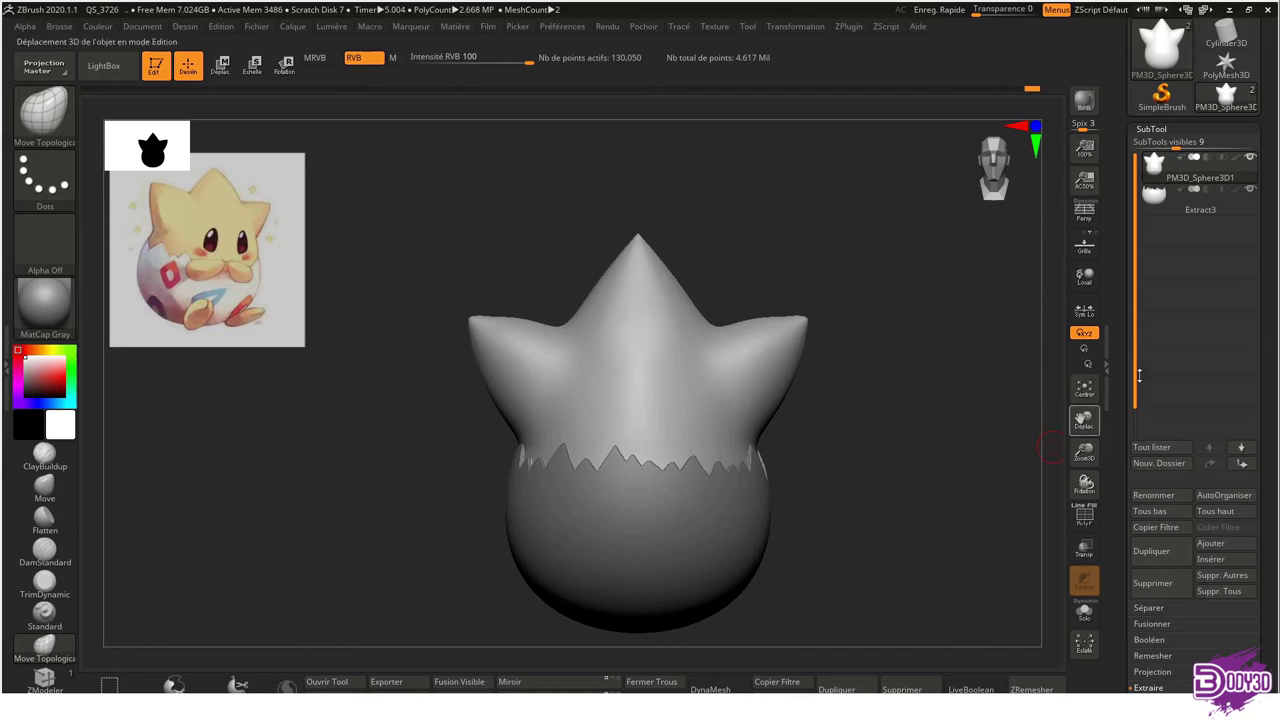
At a lower subdivision level, mask the eggshell so only the head changes
key(shift+f)
key(shift+f)
key(shift+d)
key(shift+d)
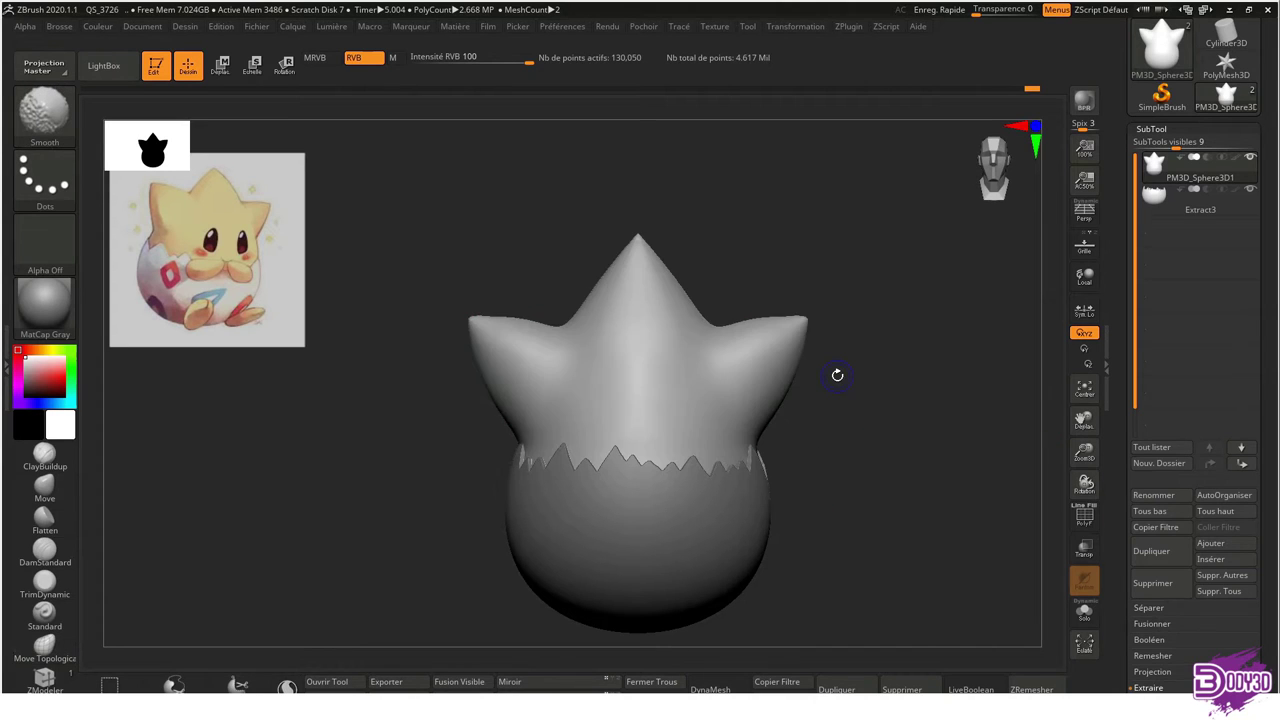
mouse_move(852, 638)
ctrl+mouse_down()
mouse_move(405, 477)
mouse_move(405, 434)
ctrl+mouse_up()
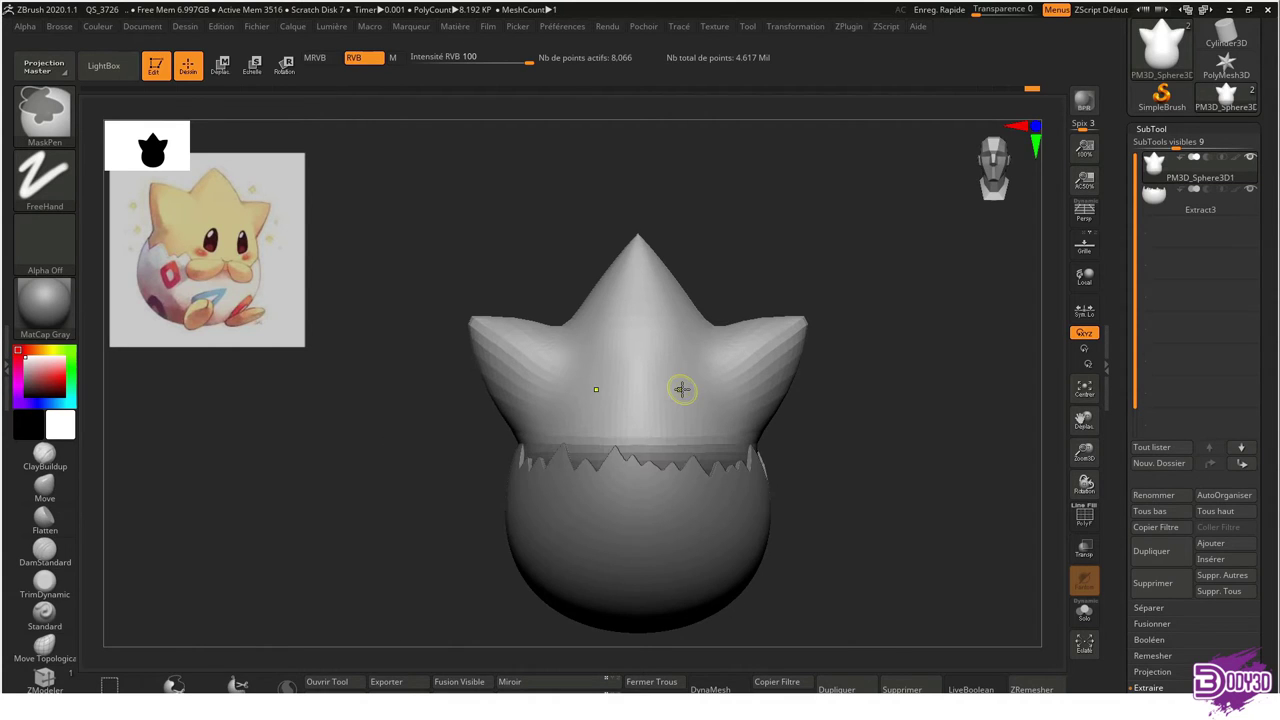
key(f)
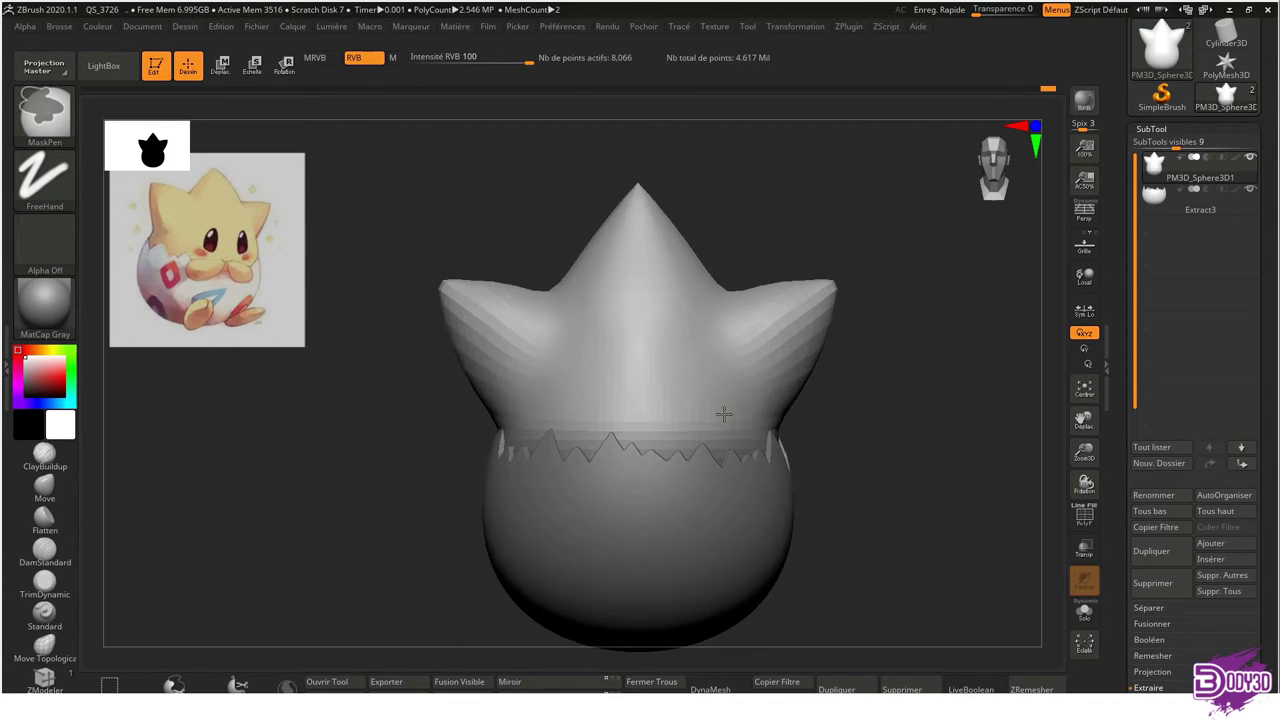
With Move Transpose, scale the head to 0.8825 and lower it slightly, then re-subdivide
key(w)
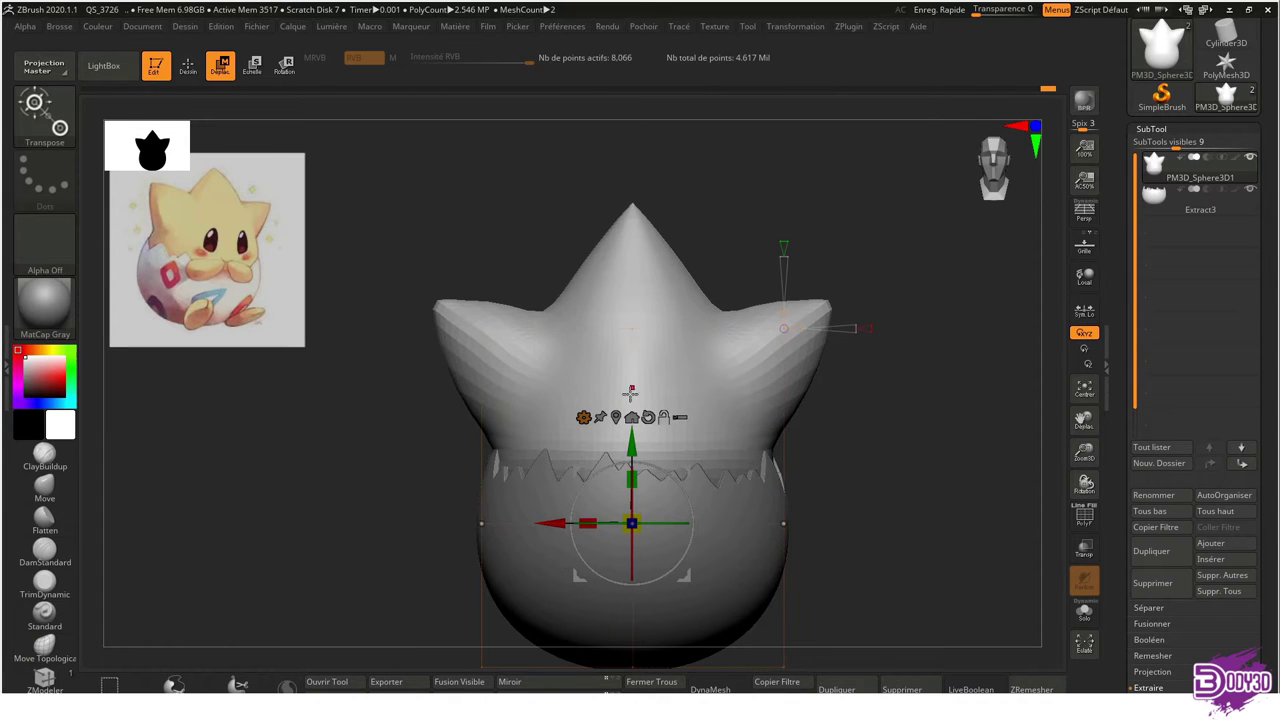
alt+click(709, 386)
alt+click(631, 370)
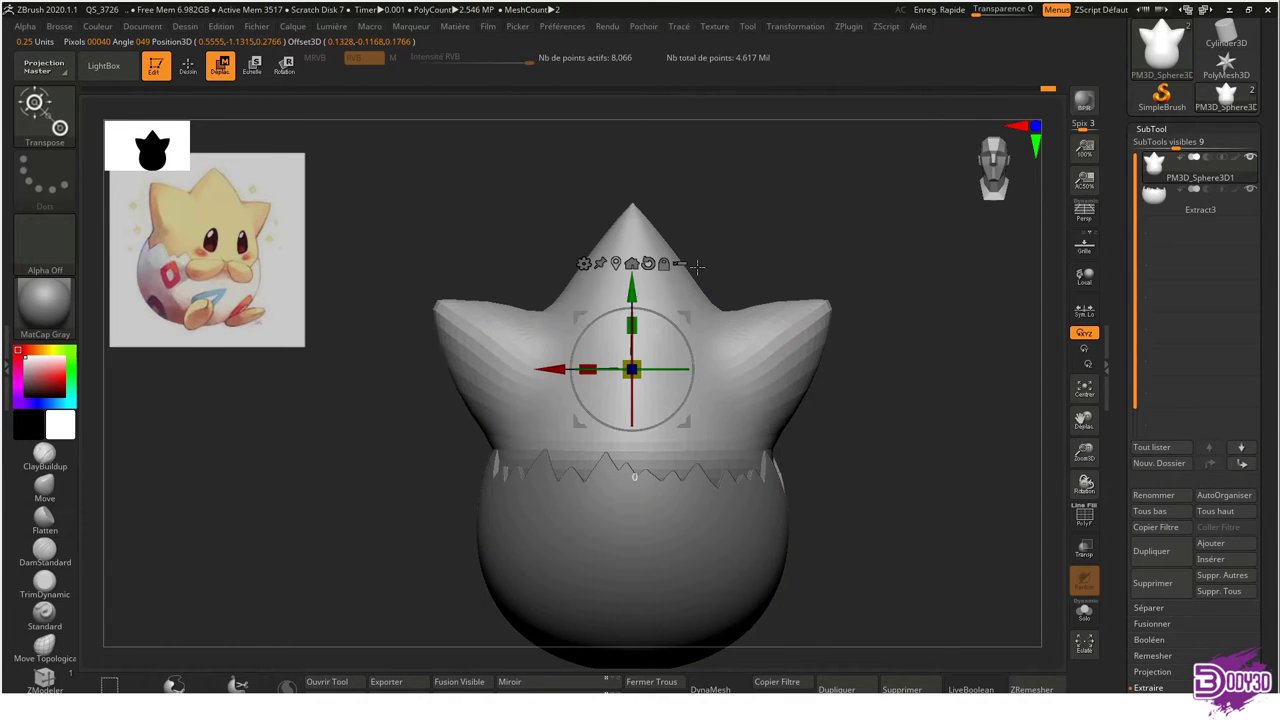
drag(632, 371, 631, 379)
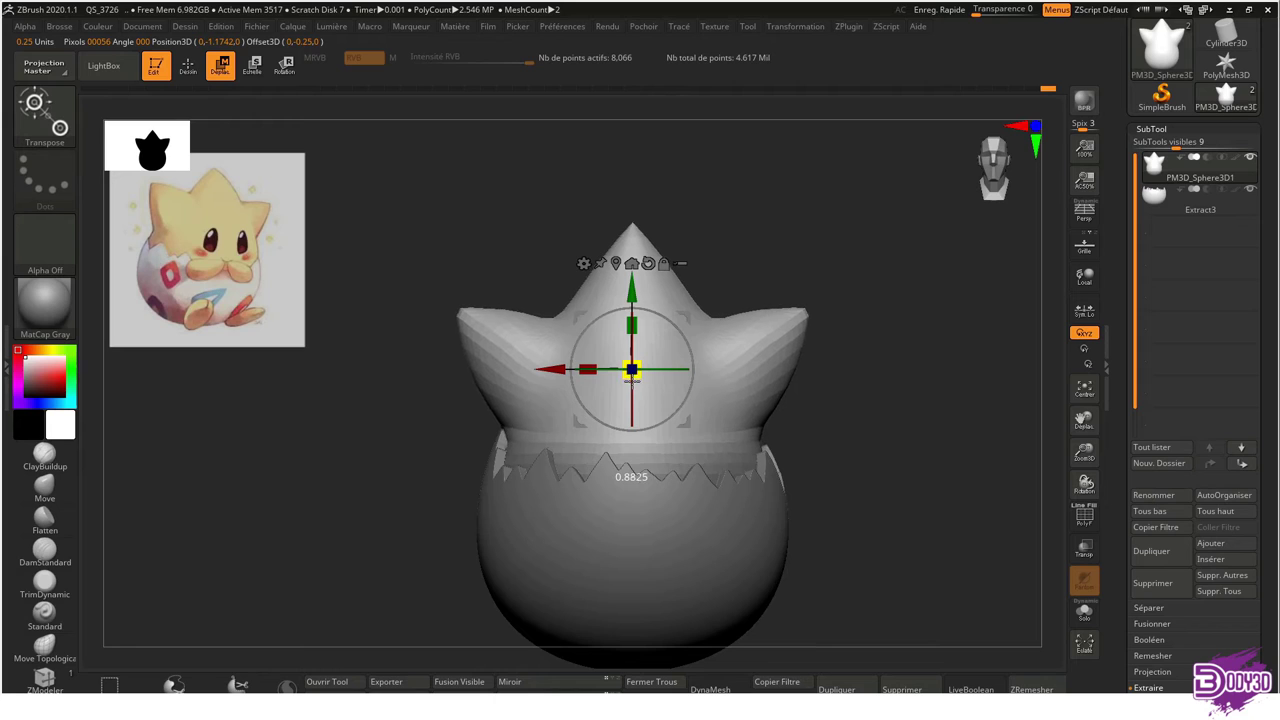
drag(628, 308, 637, 306)
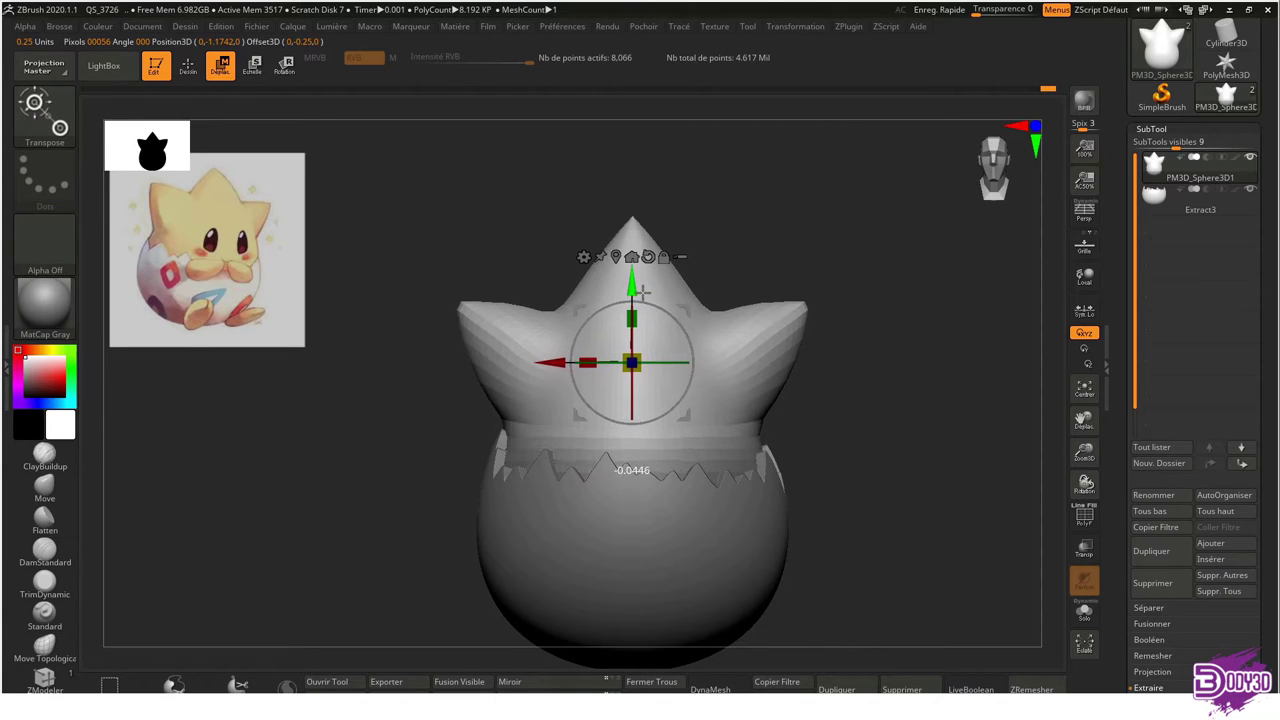
key(q)
mouse_move(851, 371)
mouse_down()
mouse_move(918, 398)
mouse_move(823, 366)
mouse_up()
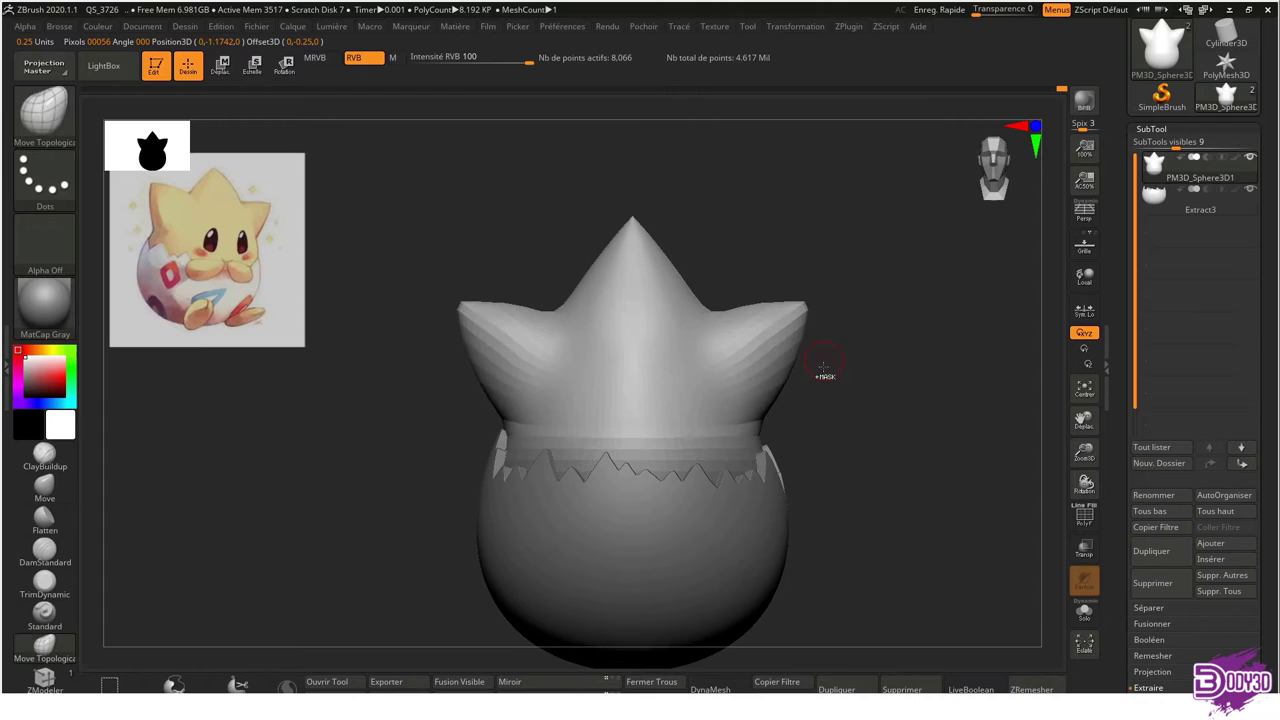
alt+drag(849, 410, 846, 371)
key(ctrl+d)
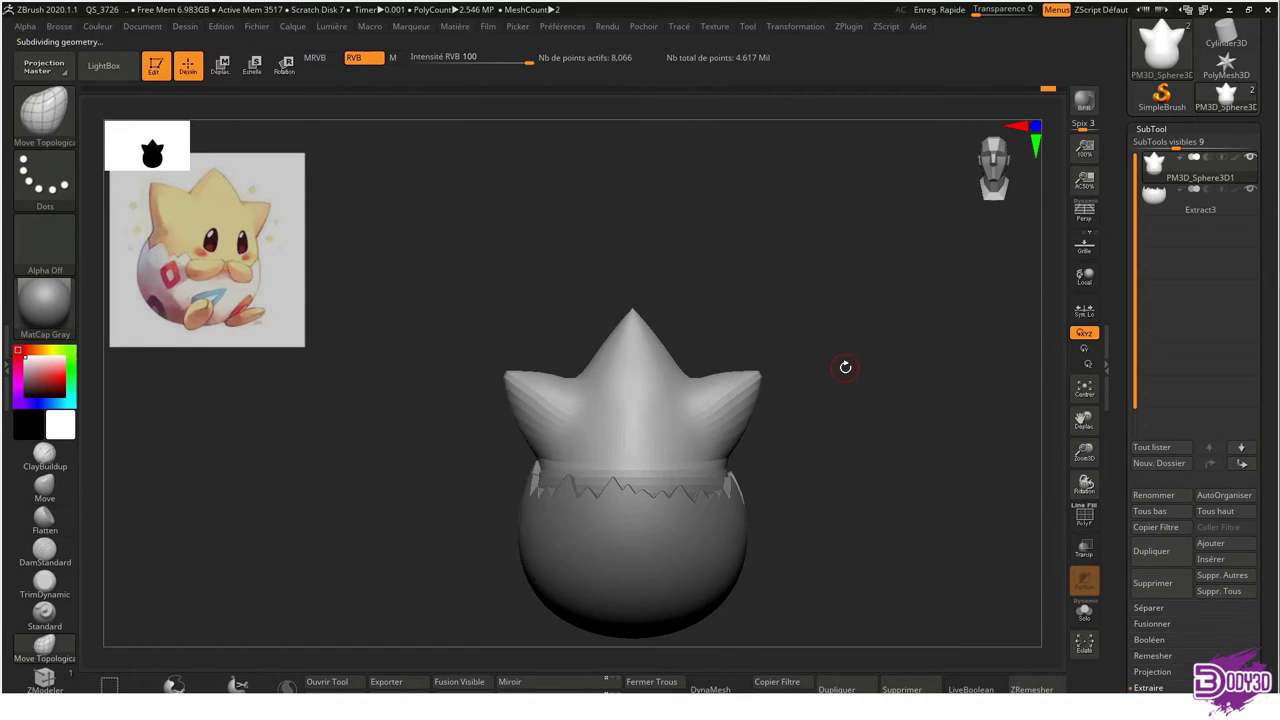
mouse_move(809, 420)
mouse_down()
mouse_move(809, 463)
mouse_move(789, 457)
mouse_move(811, 460)
mouse_move(748, 483)
mouse_up()
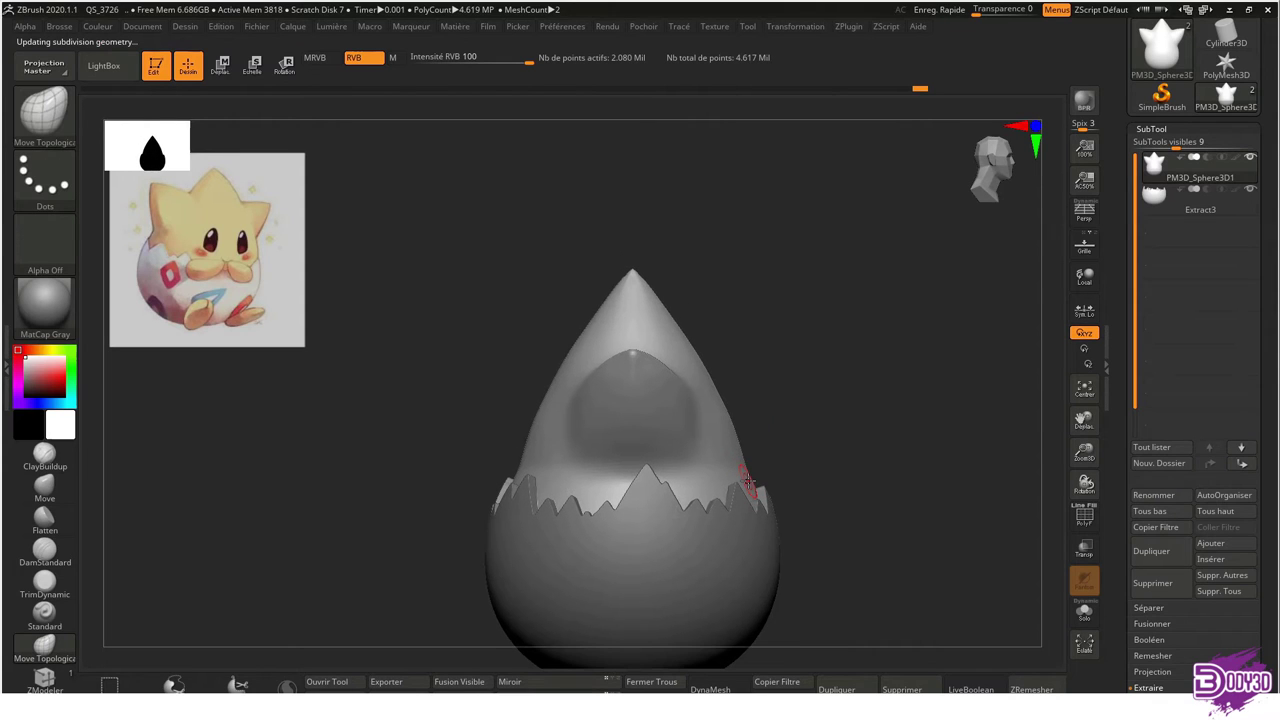
Reshape the body's hollow and shell edge with the Move brush at size 460
key(b)
key(m)
key(v)
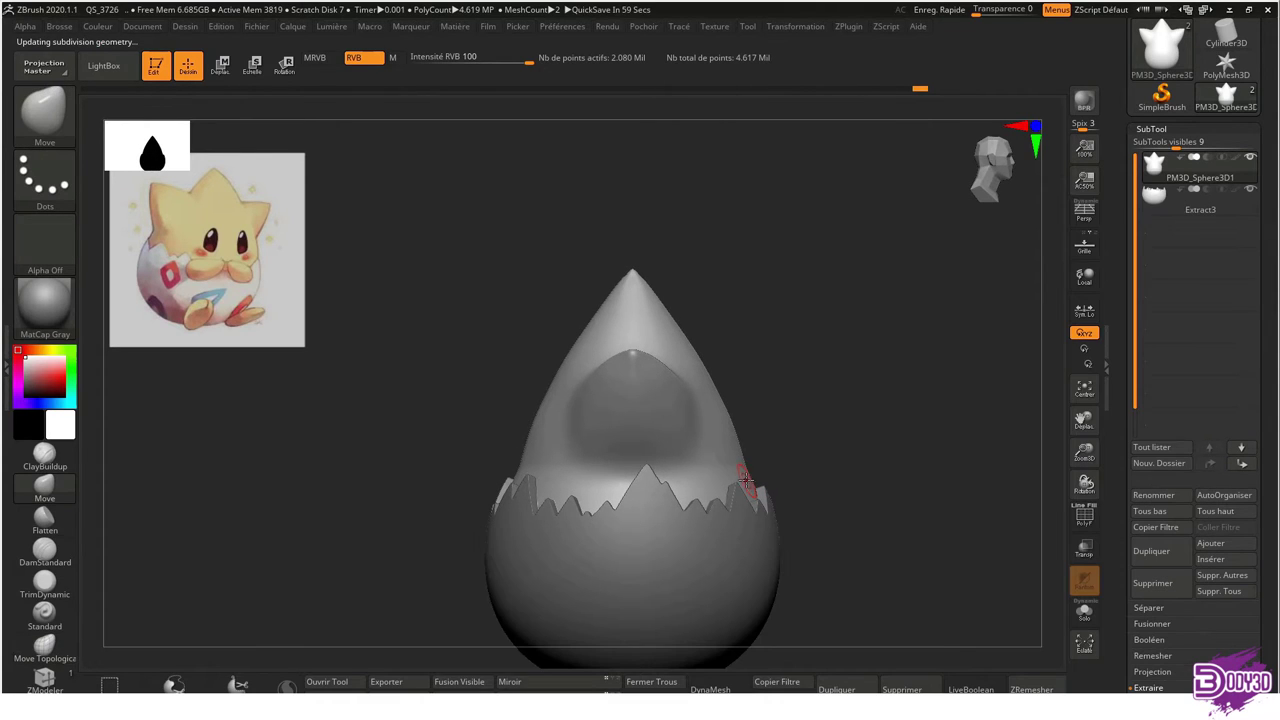
key(s)
drag(671, 443, 750, 450)
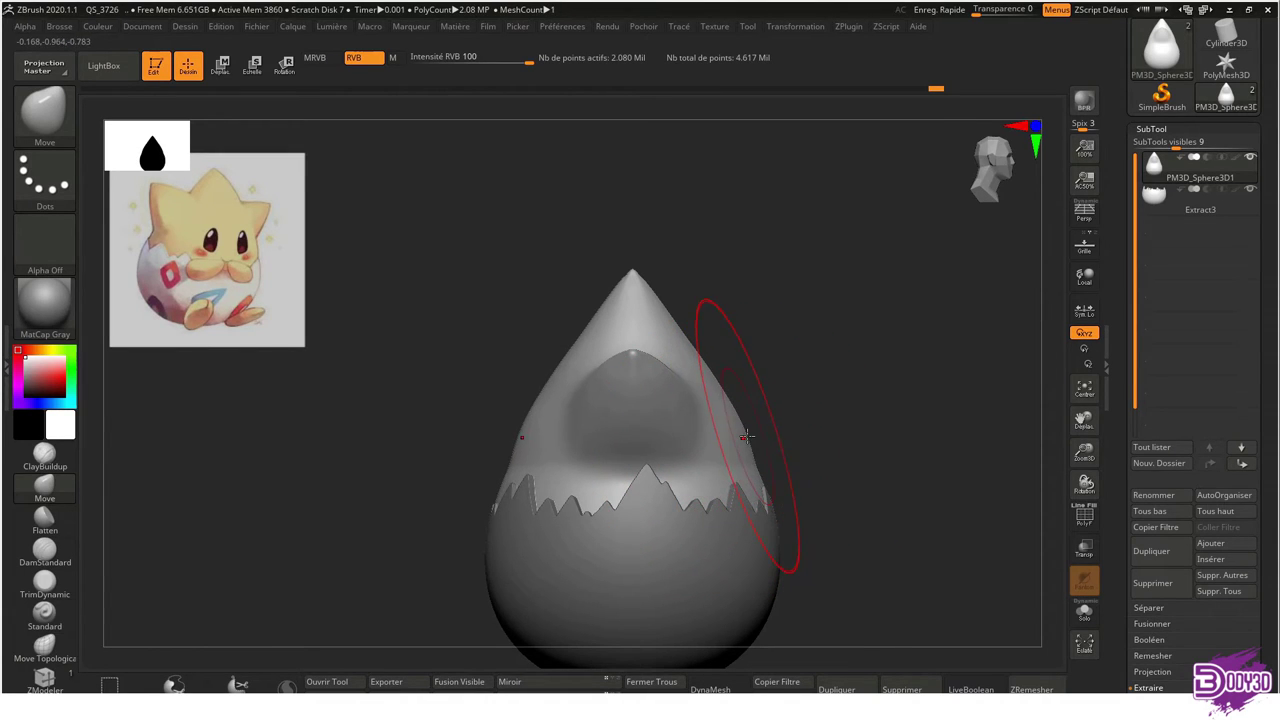
mouse_move(750, 440)
ctrl+mouse_down()
mouse_move(765, 437)
mouse_move(777, 391)
ctrl+mouse_up()
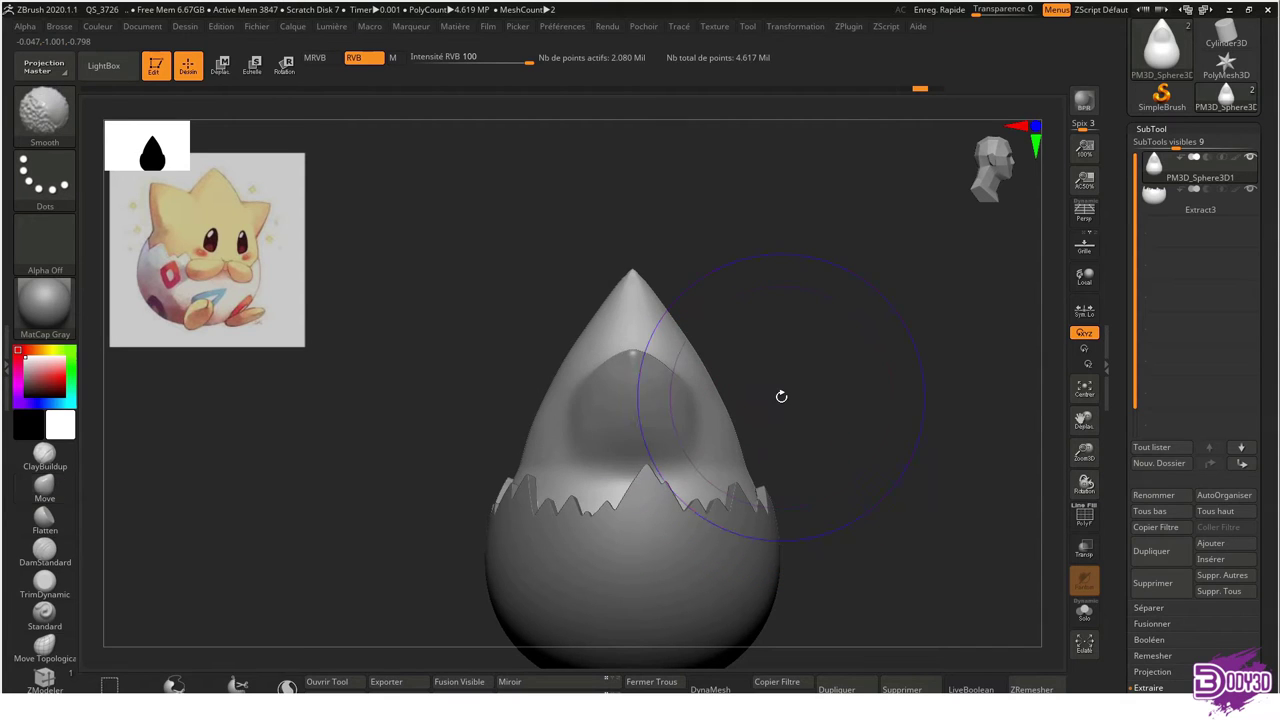
Run Transpose Master's TPoseMesh to merge all subtools into one posing mesh
click(815, 27)
click(849, 27)
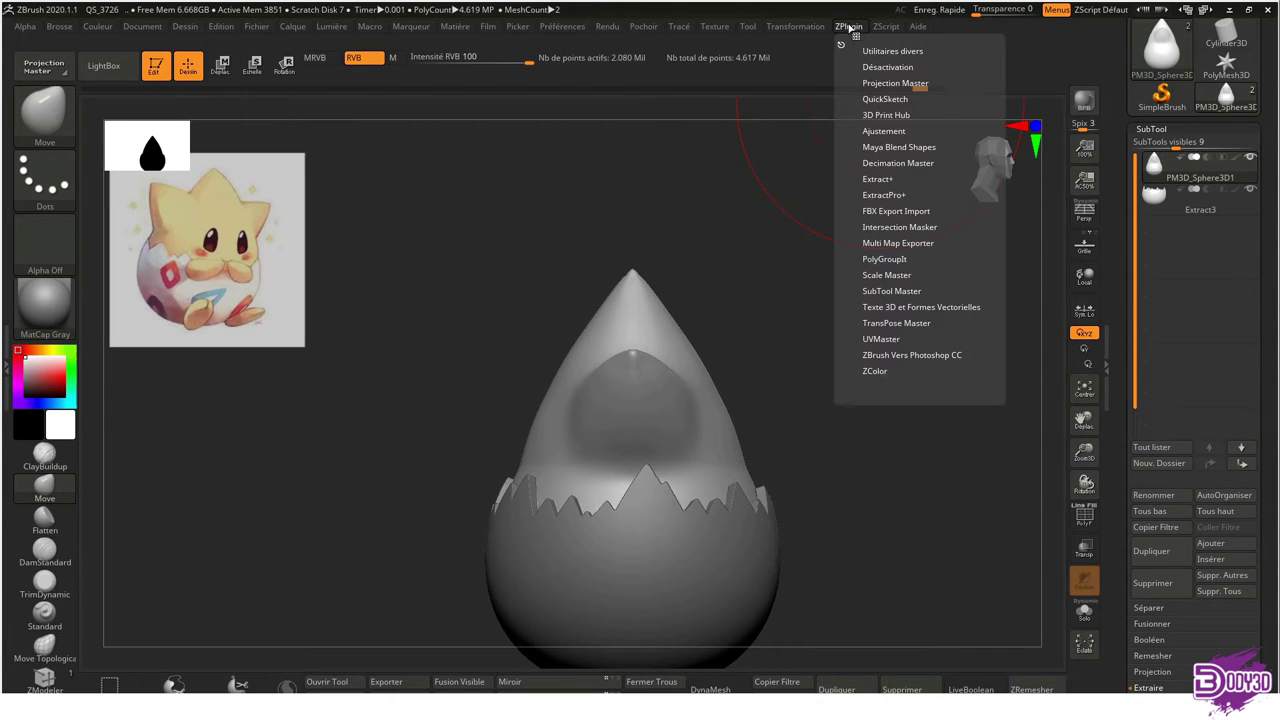
click(888, 323)
click(885, 343)
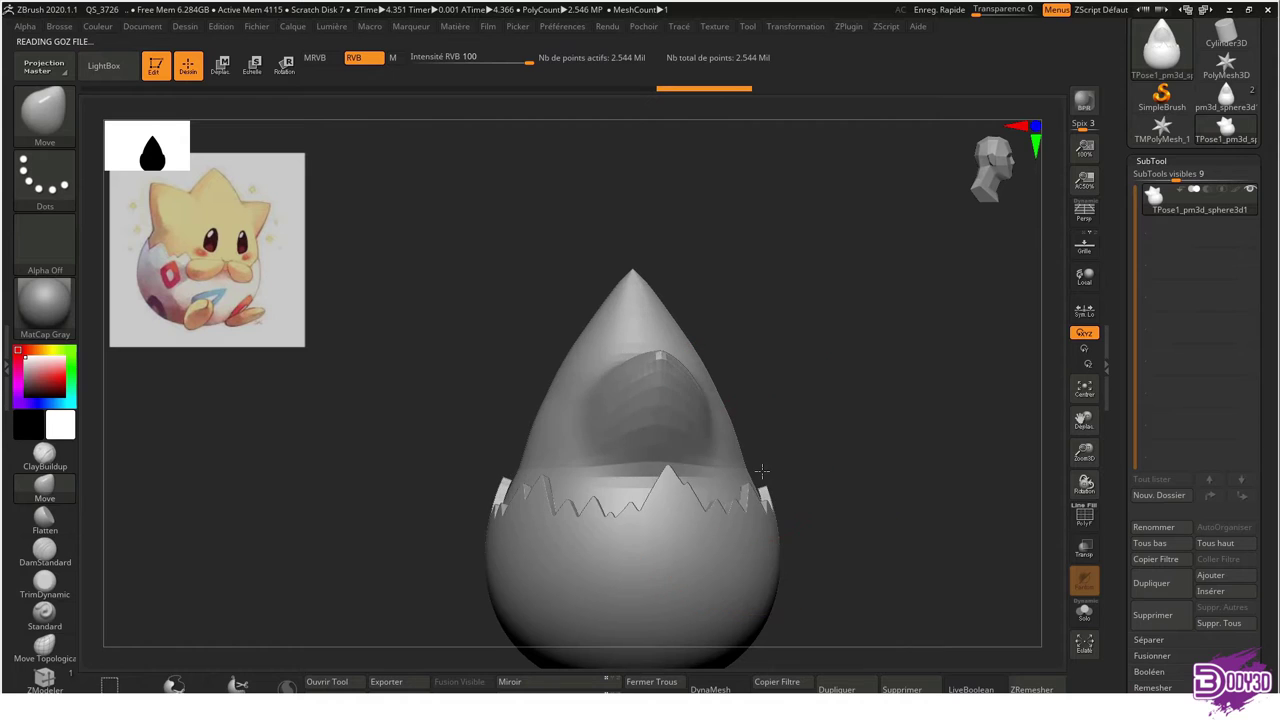
Confirm X symmetry and pull the eggshell rim wider and higher with the Move brush
click(795, 26)
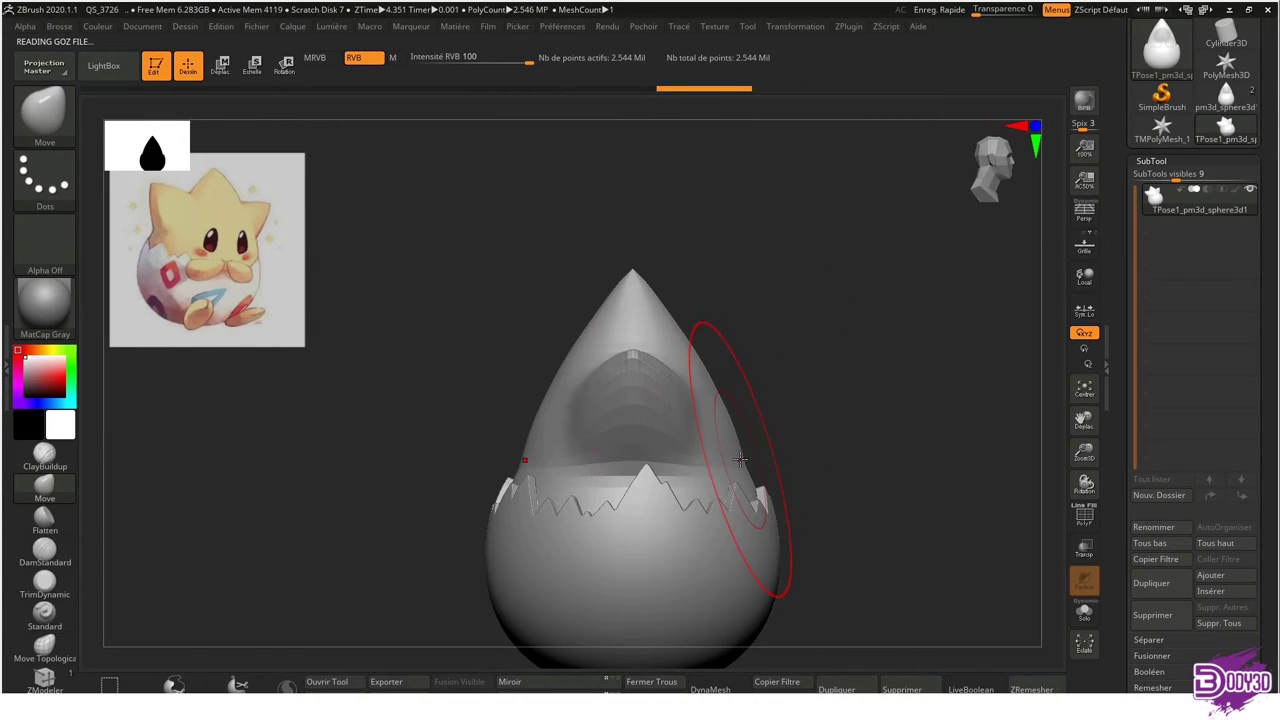
drag(757, 462, 751, 433)
key(ctrl+shift)
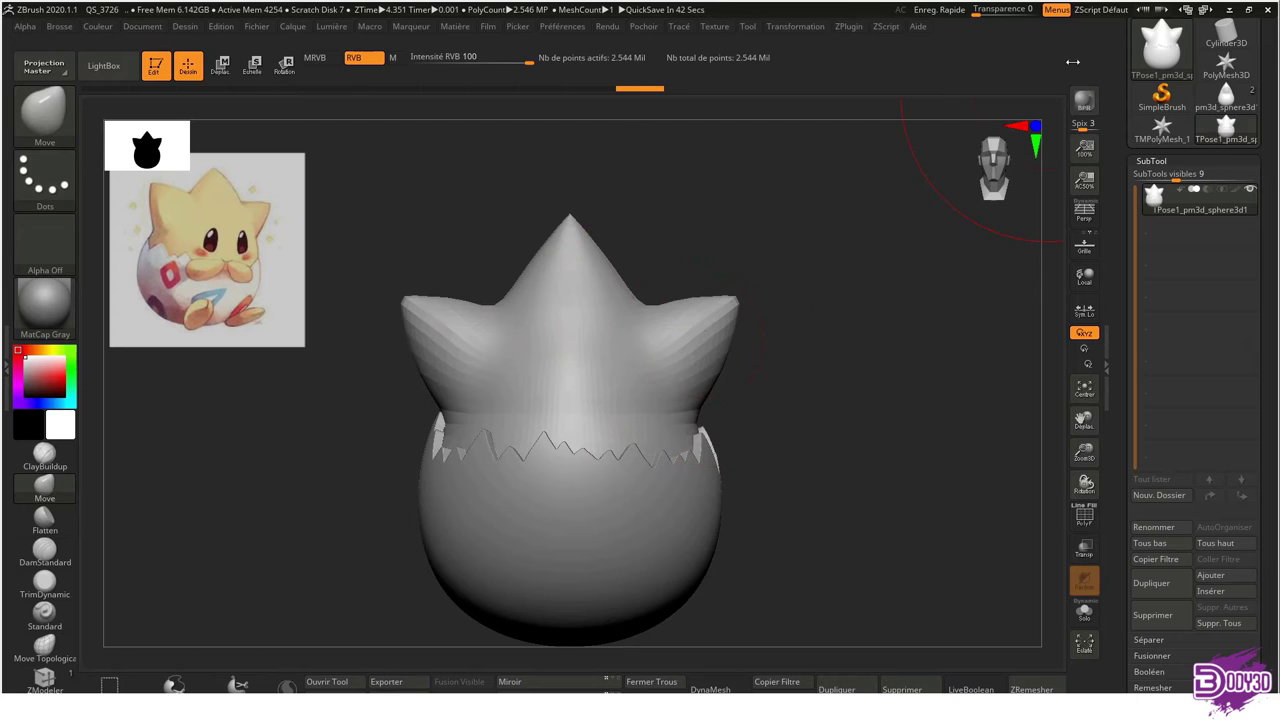
click(885, 28)
mouse_move(848, 26)
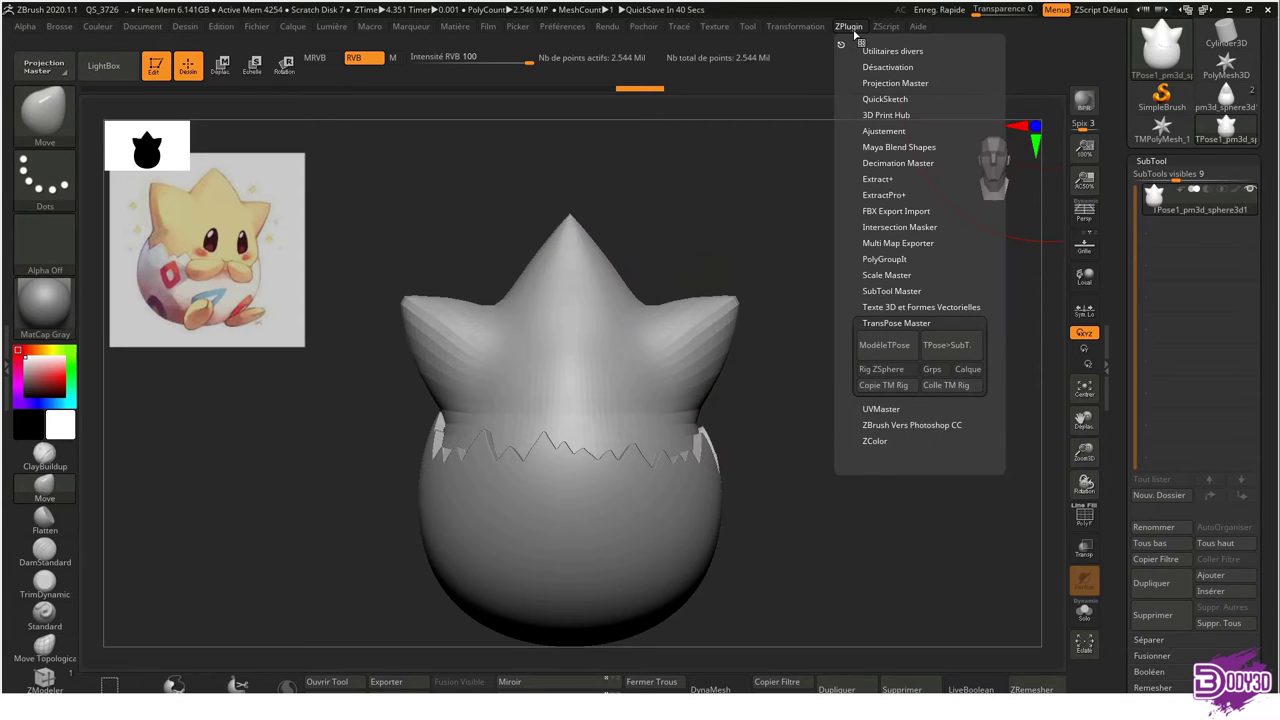
Run Transpose Master's TPose>SubT to send the pose back to the head and Extract3 subtools
click(946, 344)
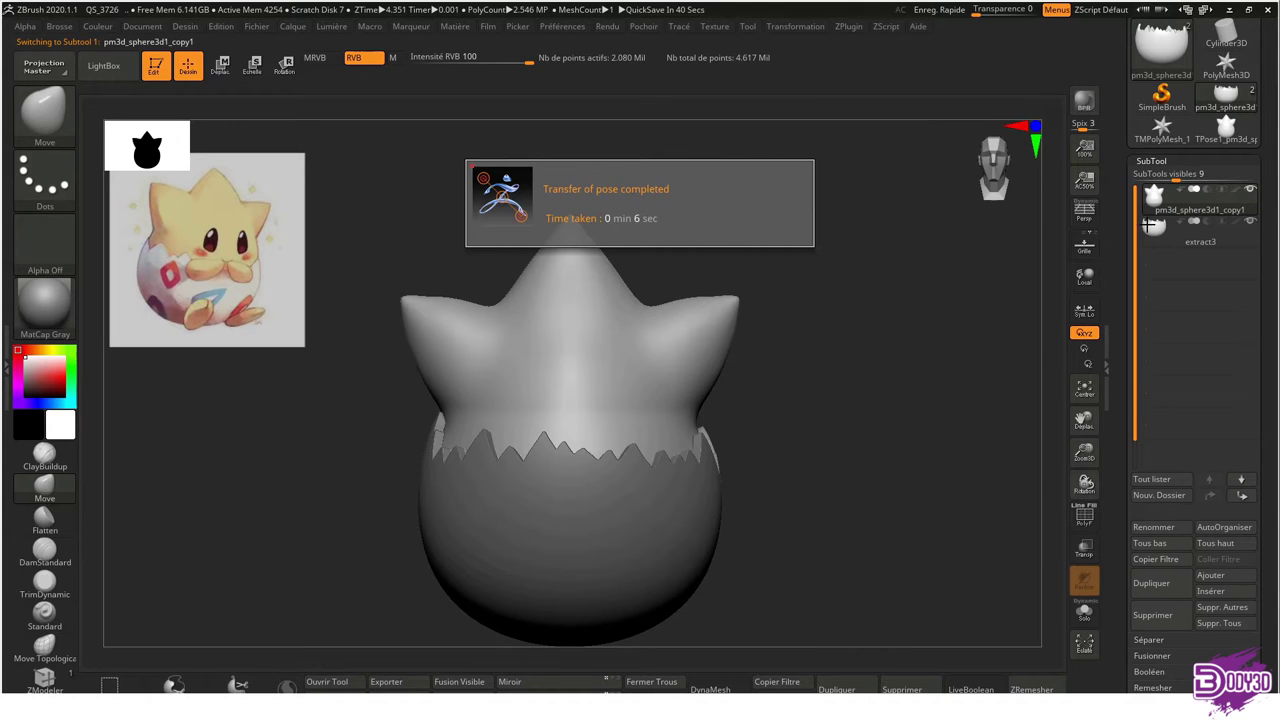
key(ctrl+z)
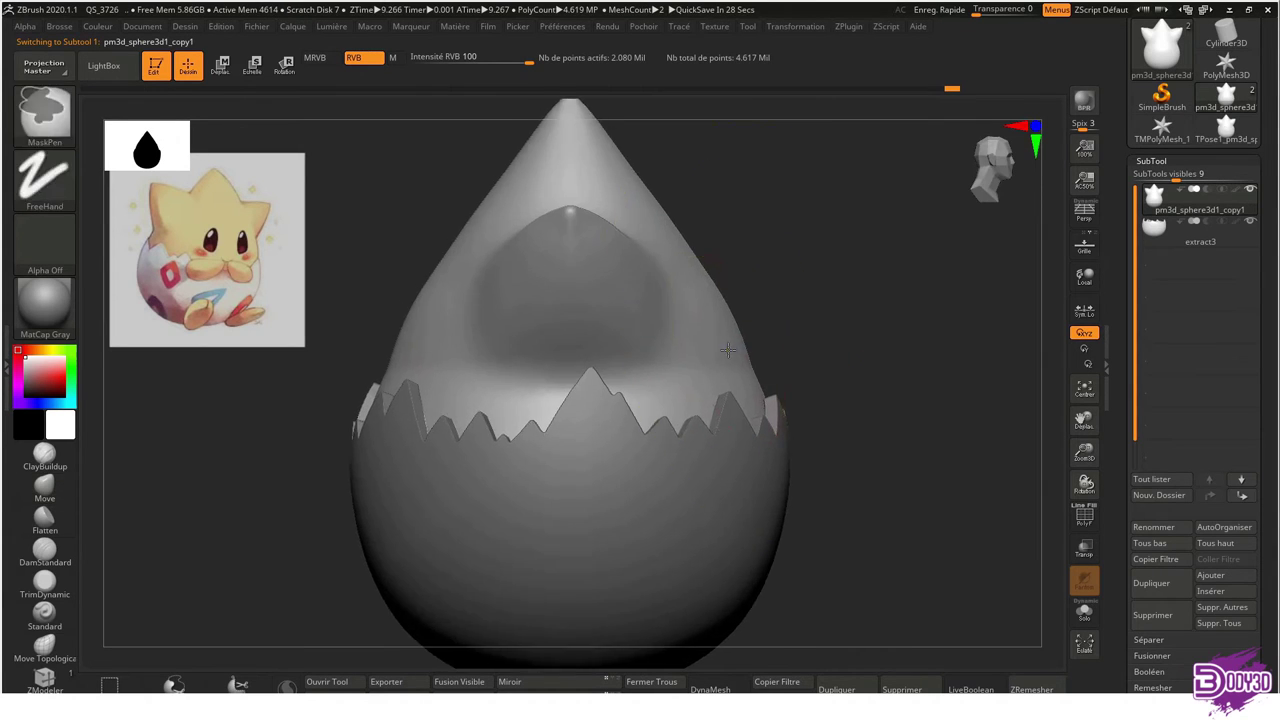
Smooth the upper body surface with Shift from the front view
key(ctrl+z)
drag(541, 303, 528, 329)
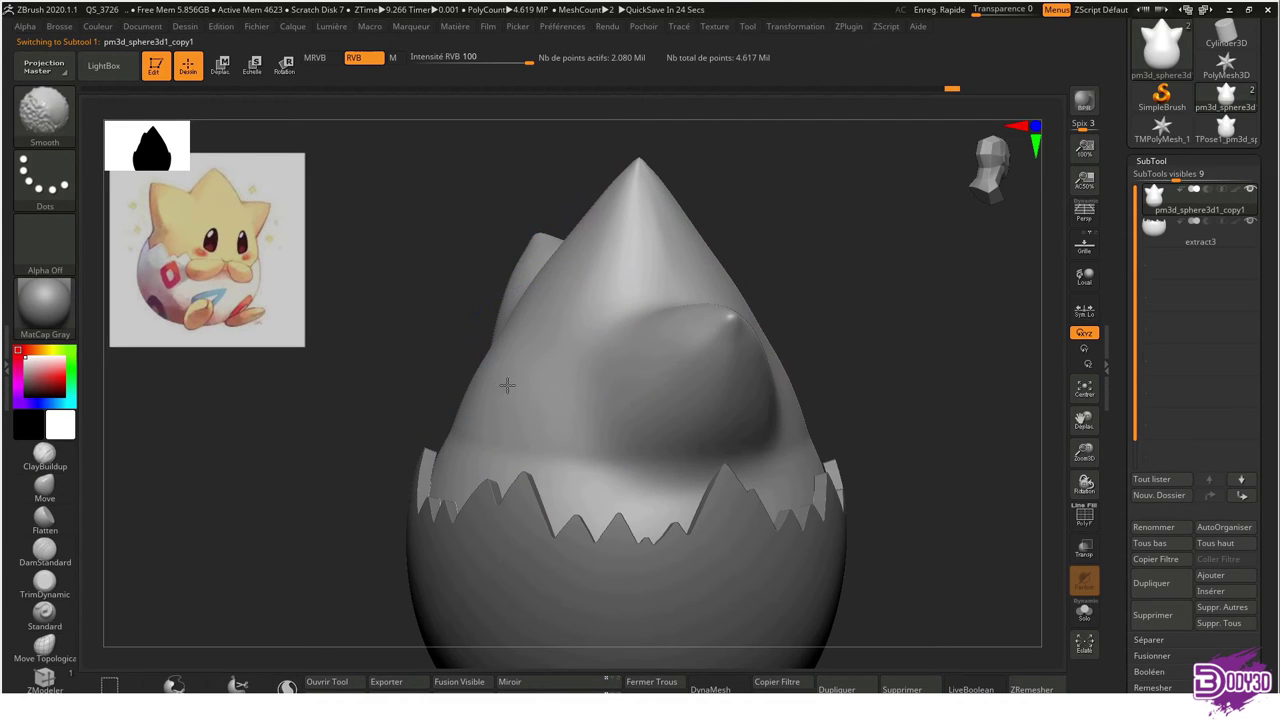
key(ctrl+z)
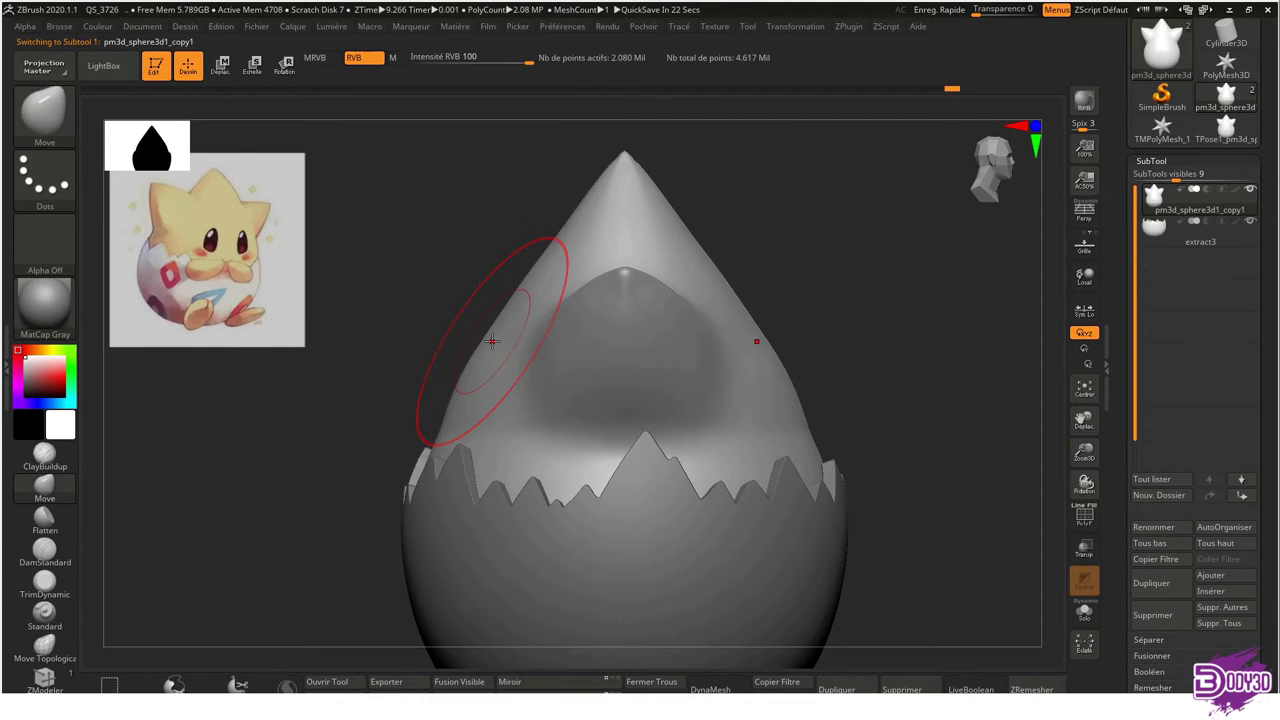
key(shift)
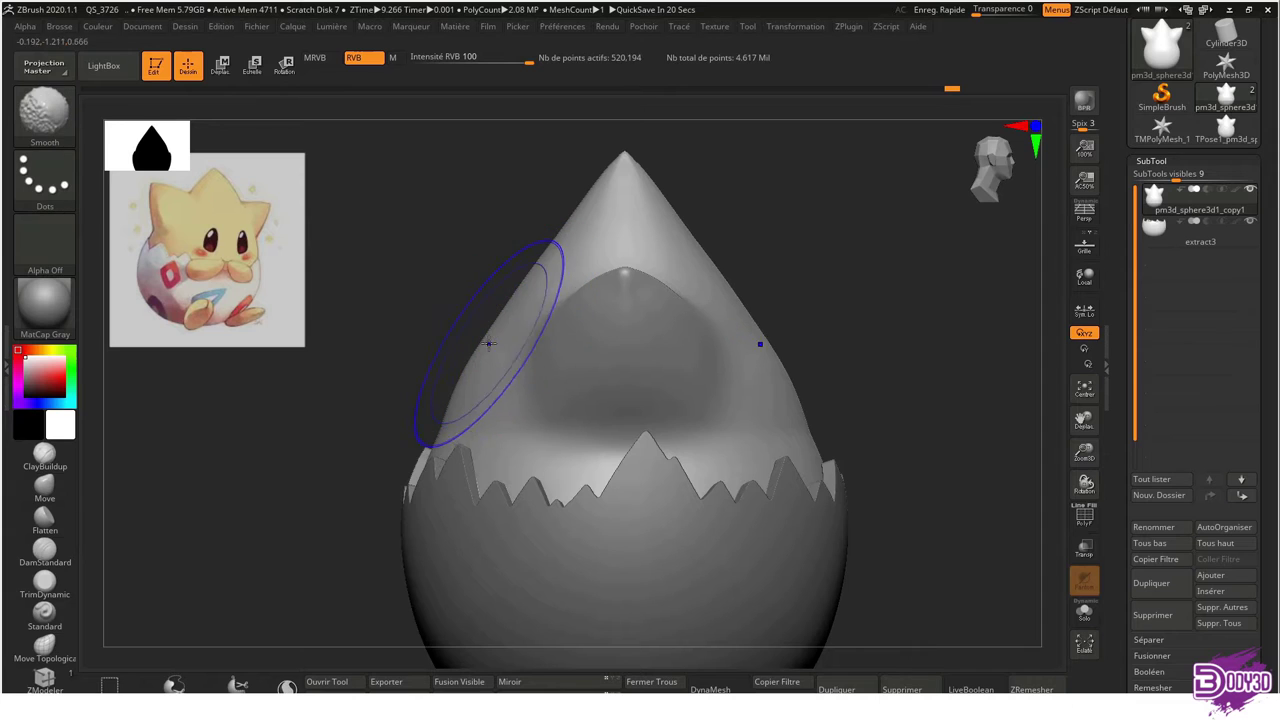
shift+drag(489, 355, 493, 366)
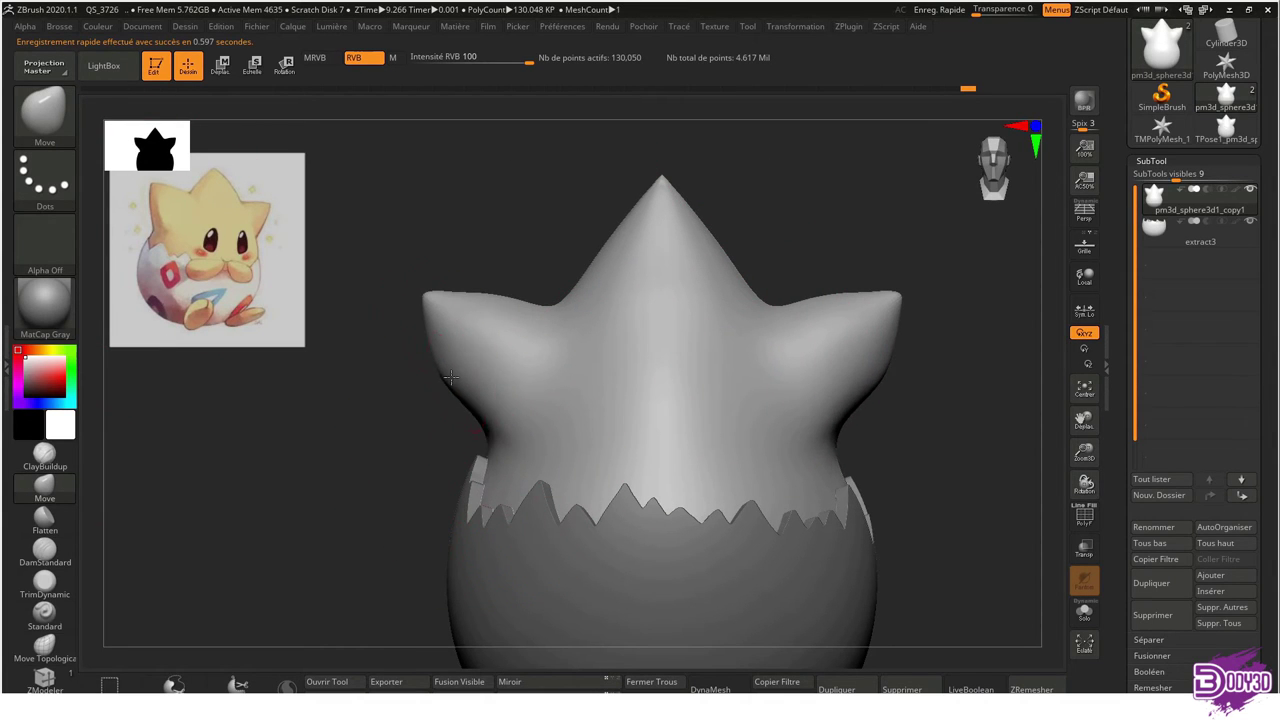
Pull the head's side spikes slightly inward with the Move brush
drag(451, 377, 514, 300)
drag(471, 386, 457, 338)
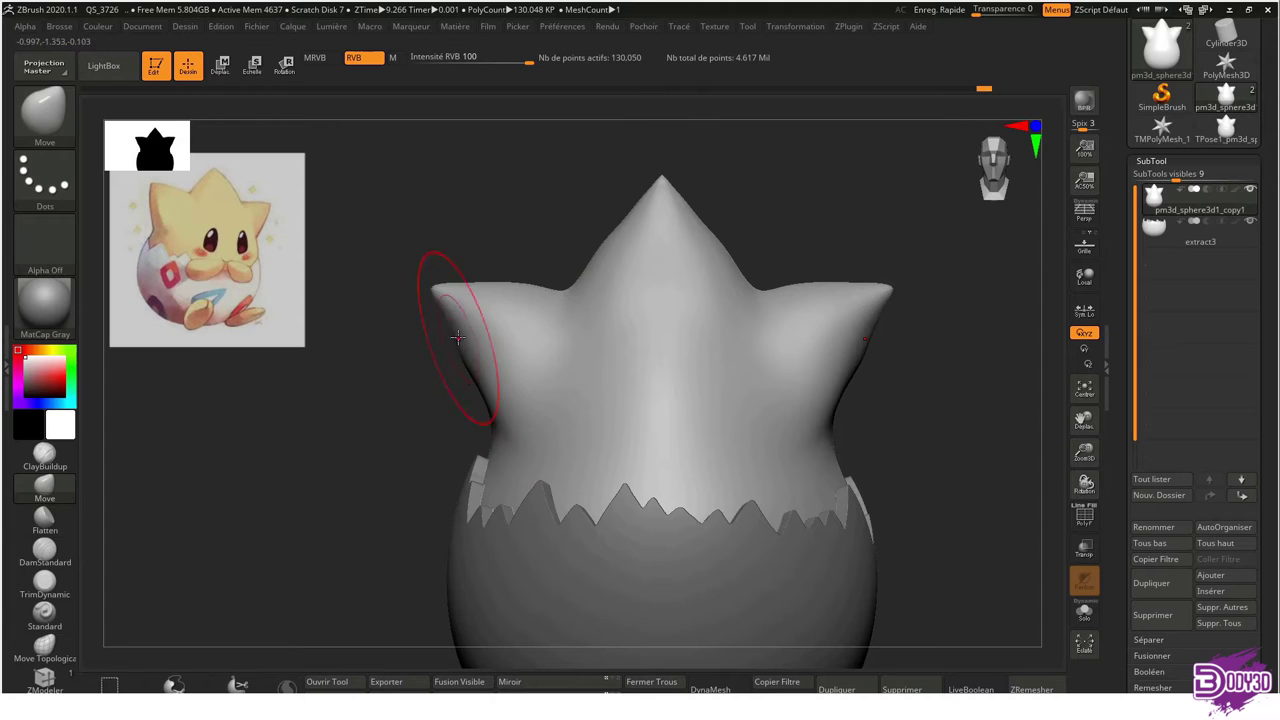
key(shift+d)
key(d)
key(d)
key(d)
At a middle subdivision level, bulge the top spike's sides and reshape the side spikes' undersides
drag(900, 330, 543, 314)
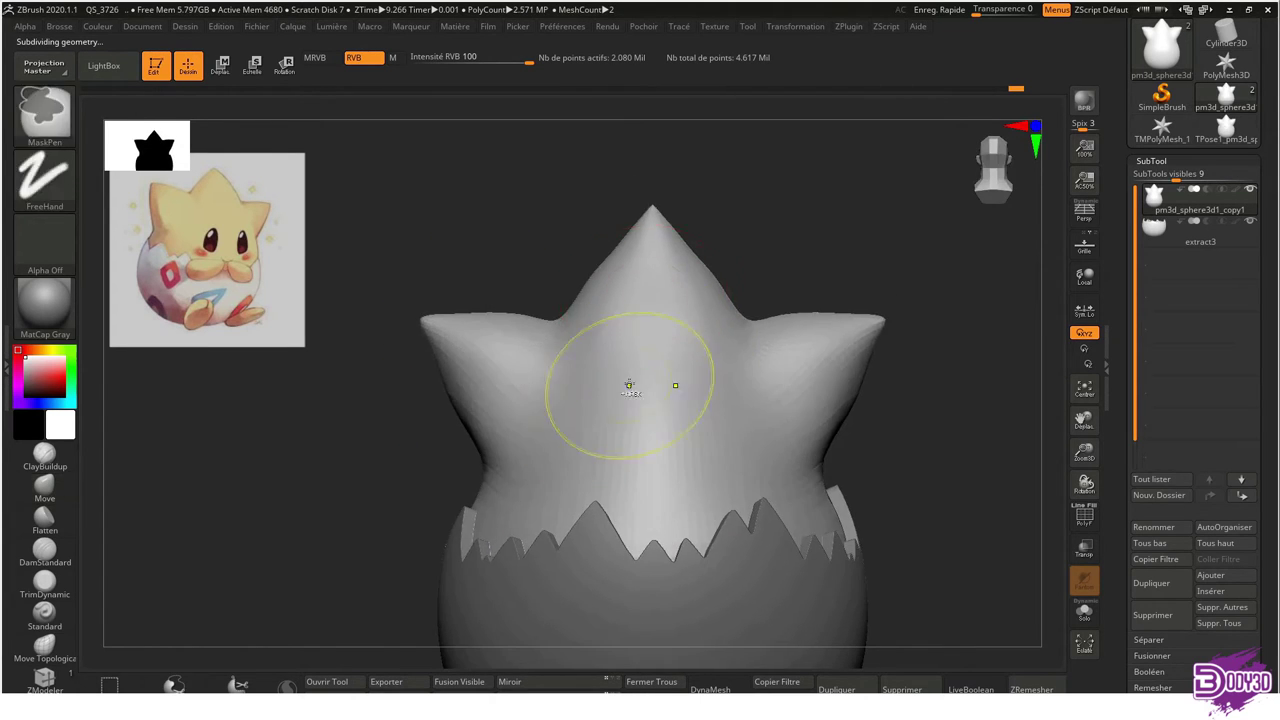
key(shift+d)
key(shift+d)
ctrl+right_drag(623, 429, 600, 330)
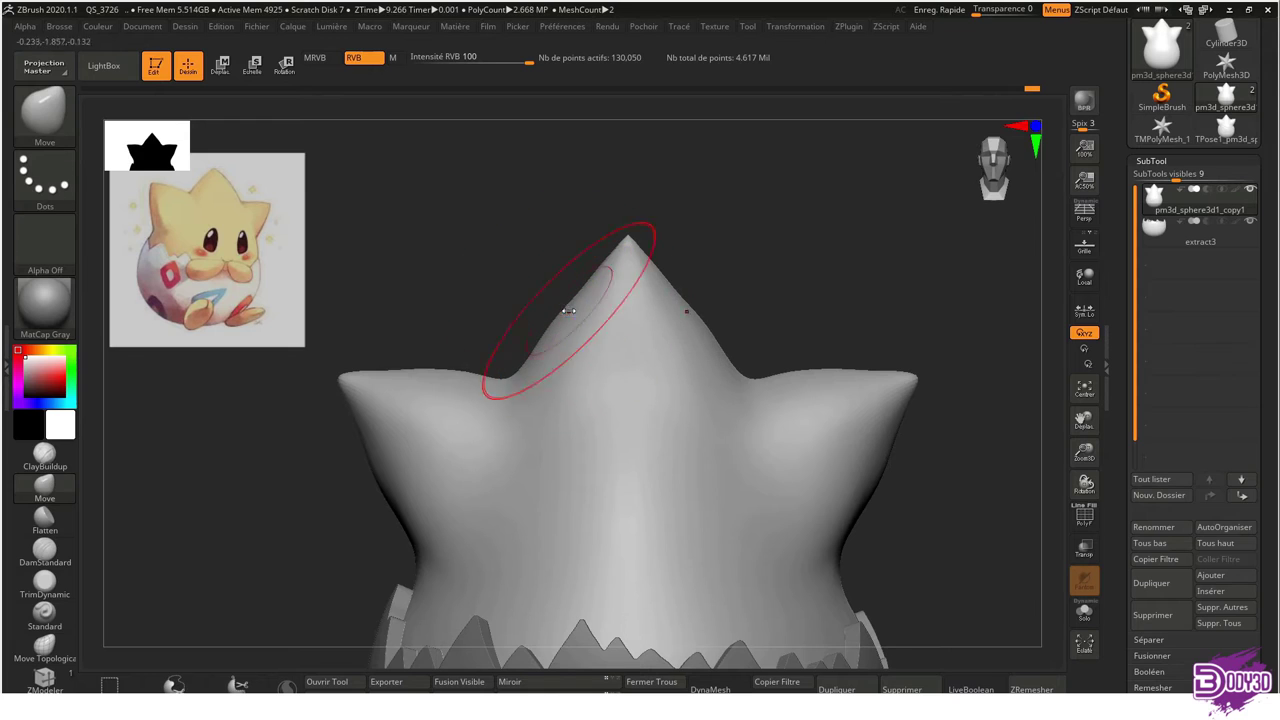
drag(567, 311, 550, 320)
drag(400, 470, 405, 550)
right_drag(405, 550, 692, 453)
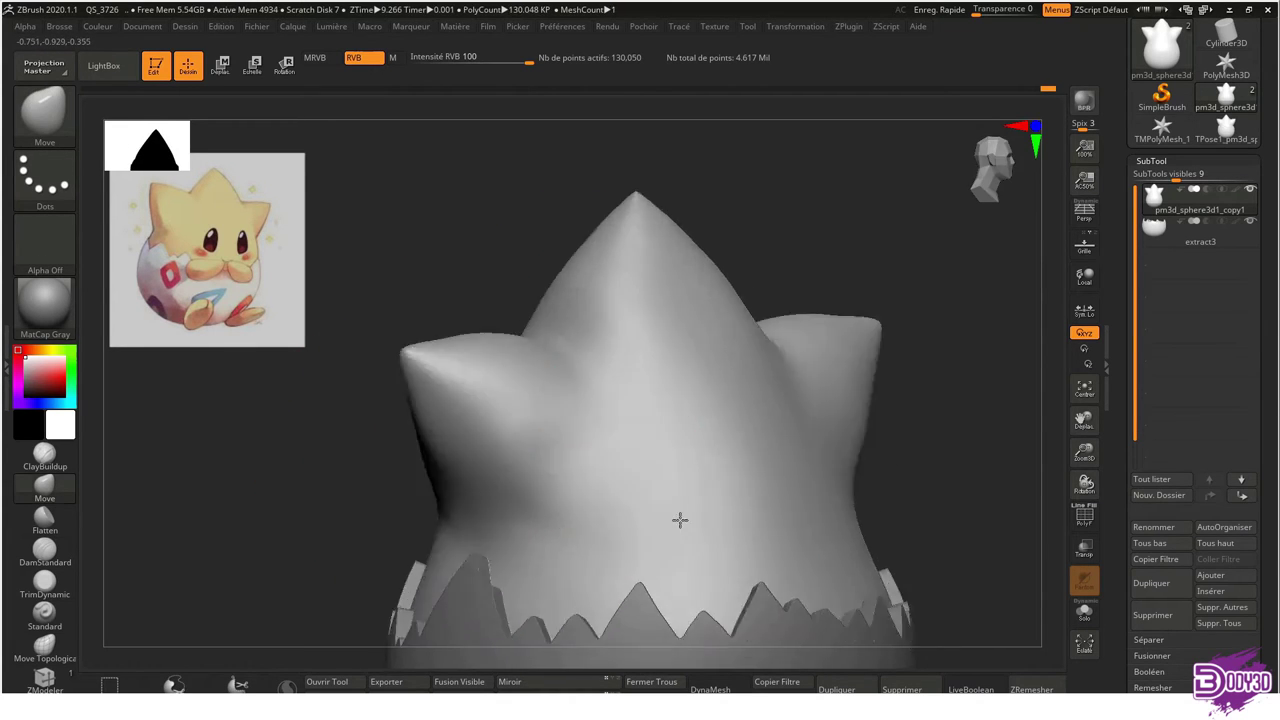
shift+right_drag(692, 453, 827, 457)
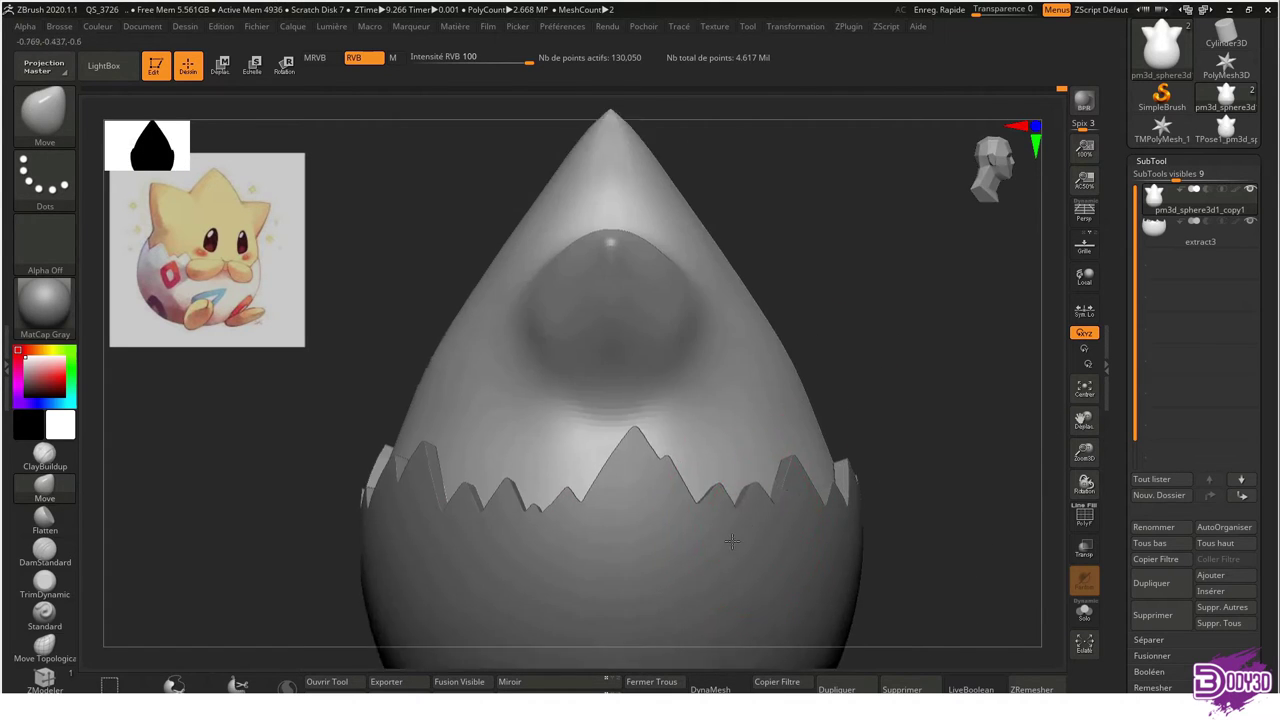
mouse_move(787, 374)
right_down()
mouse_move(634, 429)
mouse_move(686, 343)
mouse_move(685, 469)
mouse_move(737, 449)
mouse_move(773, 480)
mouse_move(643, 400)
mouse_move(588, 416)
mouse_move(760, 406)
mouse_move(692, 357)
mouse_move(704, 497)
mouse_move(752, 401)
right_up()
alt+click(737, 449)
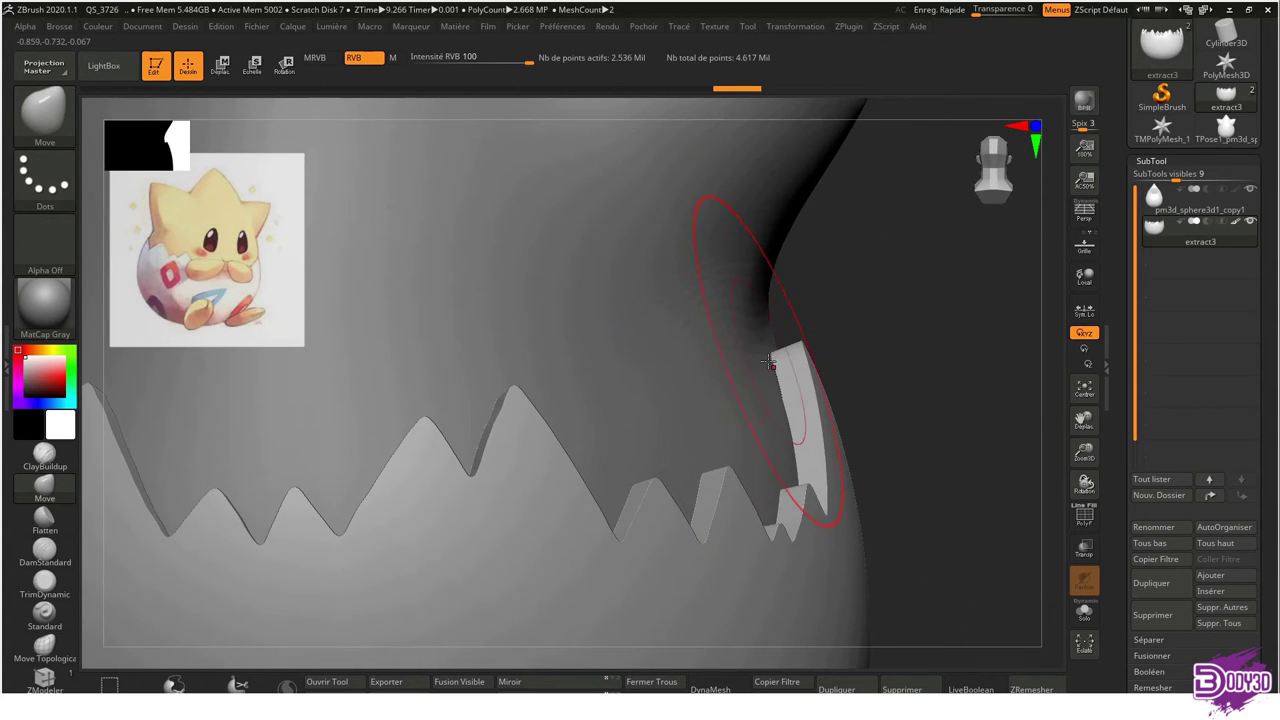
mouse_move(765, 372)
shift+right_down()
mouse_move(526, 411)
mouse_move(586, 463)
mouse_move(483, 468)
mouse_move(414, 400)
mouse_move(430, 386)
mouse_move(782, 498)
mouse_move(500, 414)
shift+right_up()
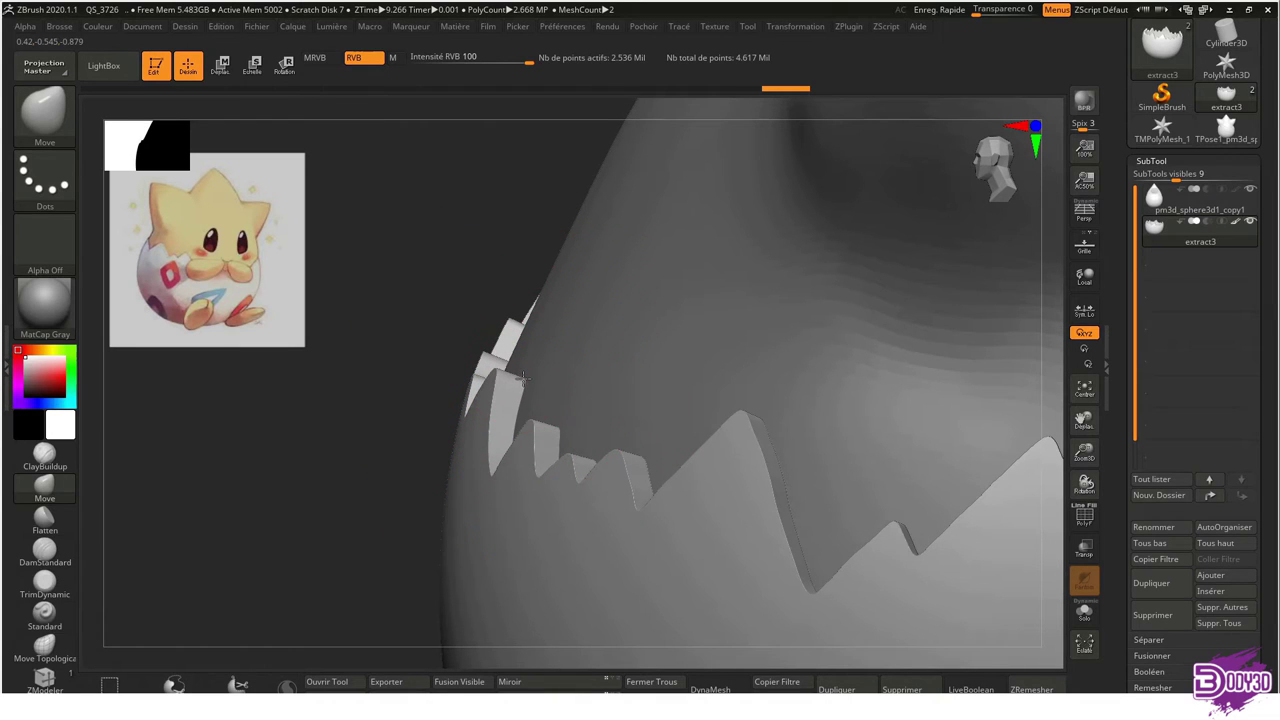
mouse_move(525, 410)
right_down()
mouse_move(591, 374)
mouse_move(683, 420)
mouse_move(783, 415)
right_up()
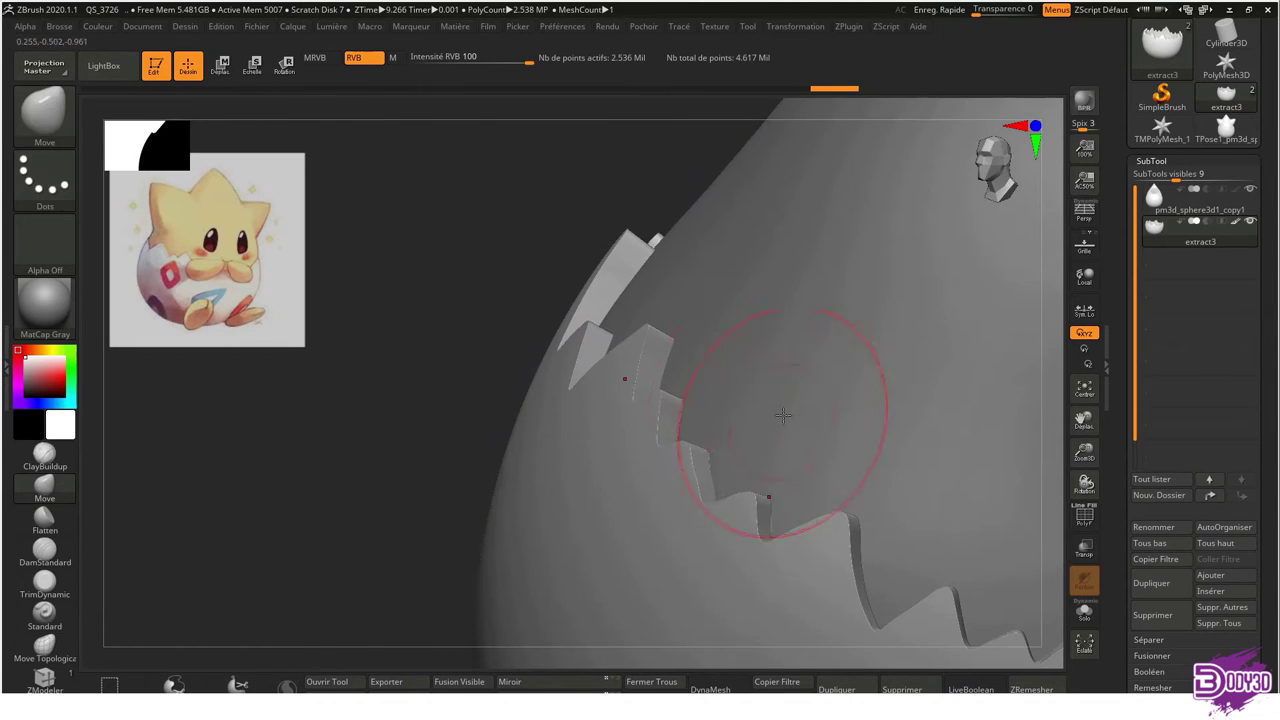
mouse_move(651, 253)
right_down()
mouse_move(720, 206)
mouse_move(760, 251)
mouse_move(720, 300)
right_up()
key(space)
mouse_move(746, 449)
right_down()
mouse_move(614, 366)
mouse_move(669, 320)
mouse_move(663, 394)
mouse_move(673, 313)
right_up()
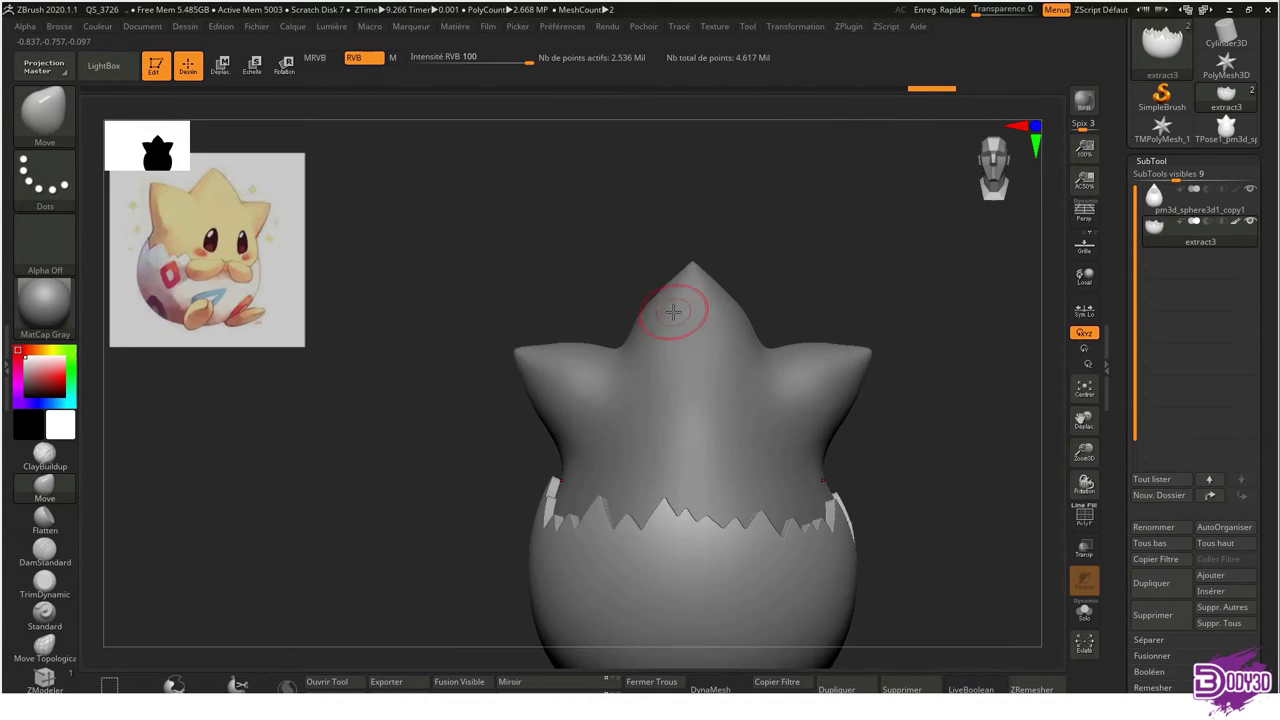
mouse_move(988, 176)
ctrl+right_down()
mouse_move(629, 249)
mouse_move(625, 321)
ctrl+right_up()
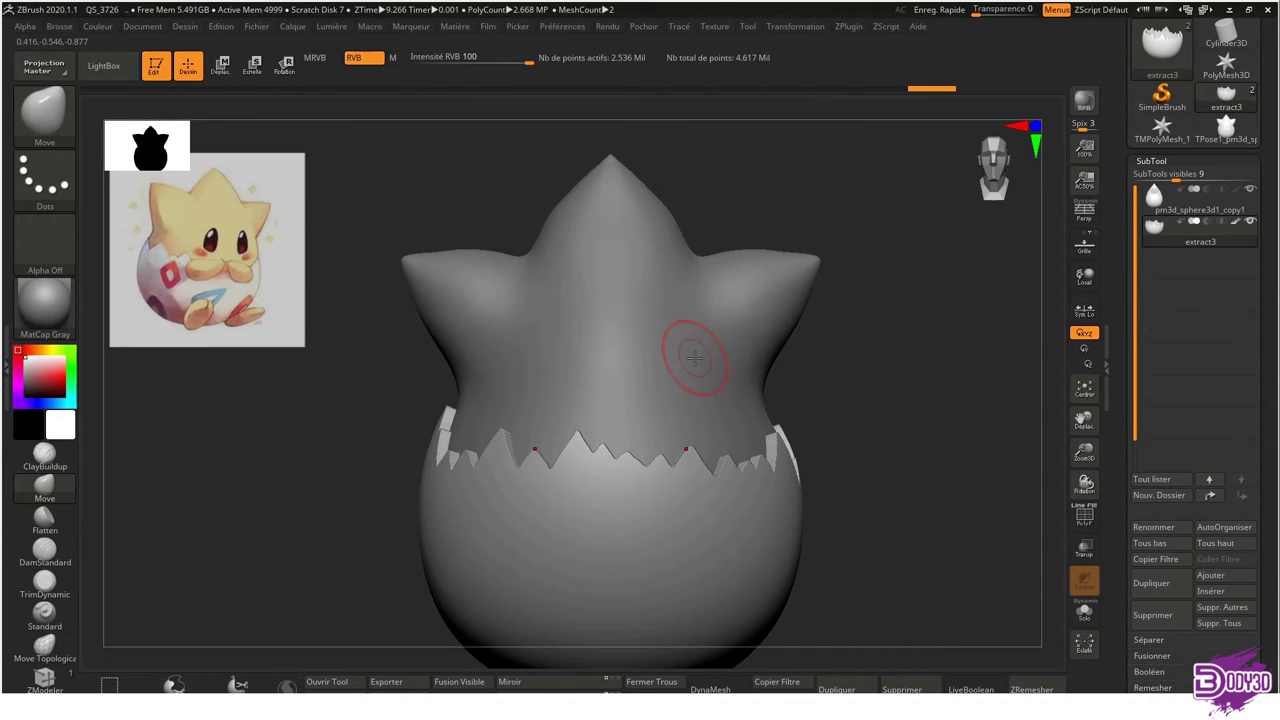
mouse_move(697, 366)
alt+right_down()
mouse_move(663, 290)
mouse_move(666, 334)
alt+right_up()
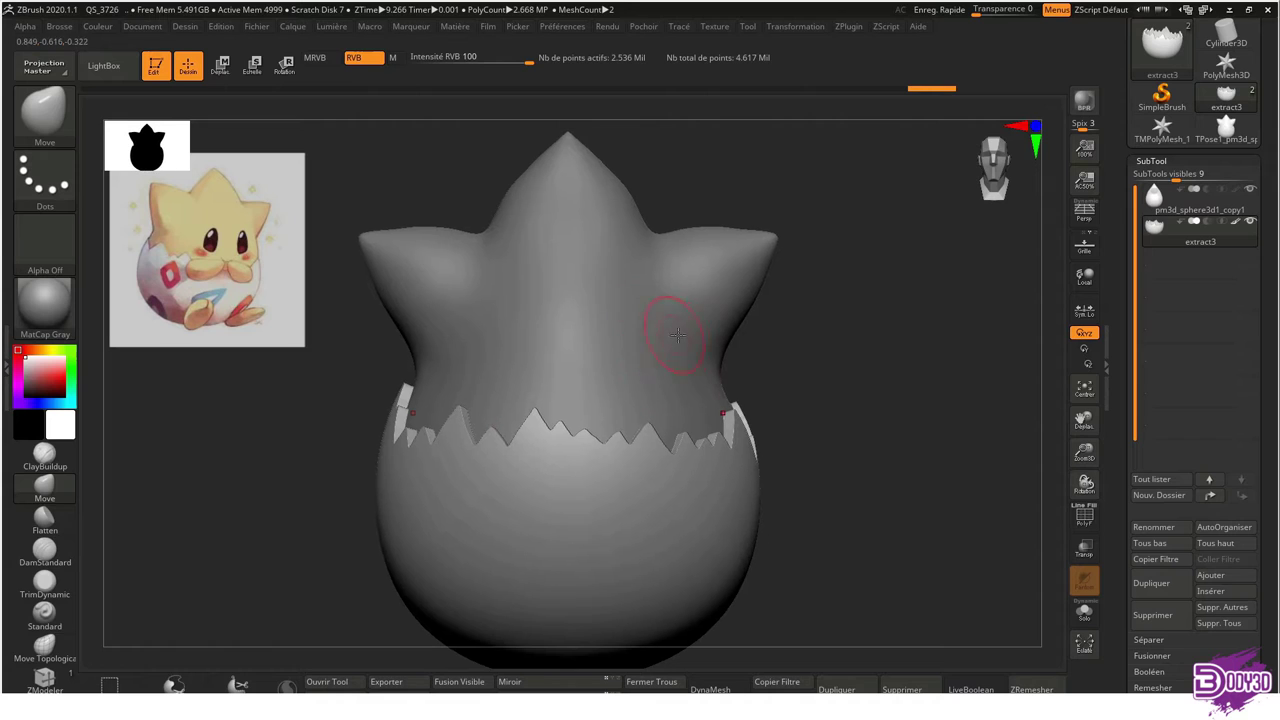
Append a Sphere3D as a new subtool
click(1219, 582)
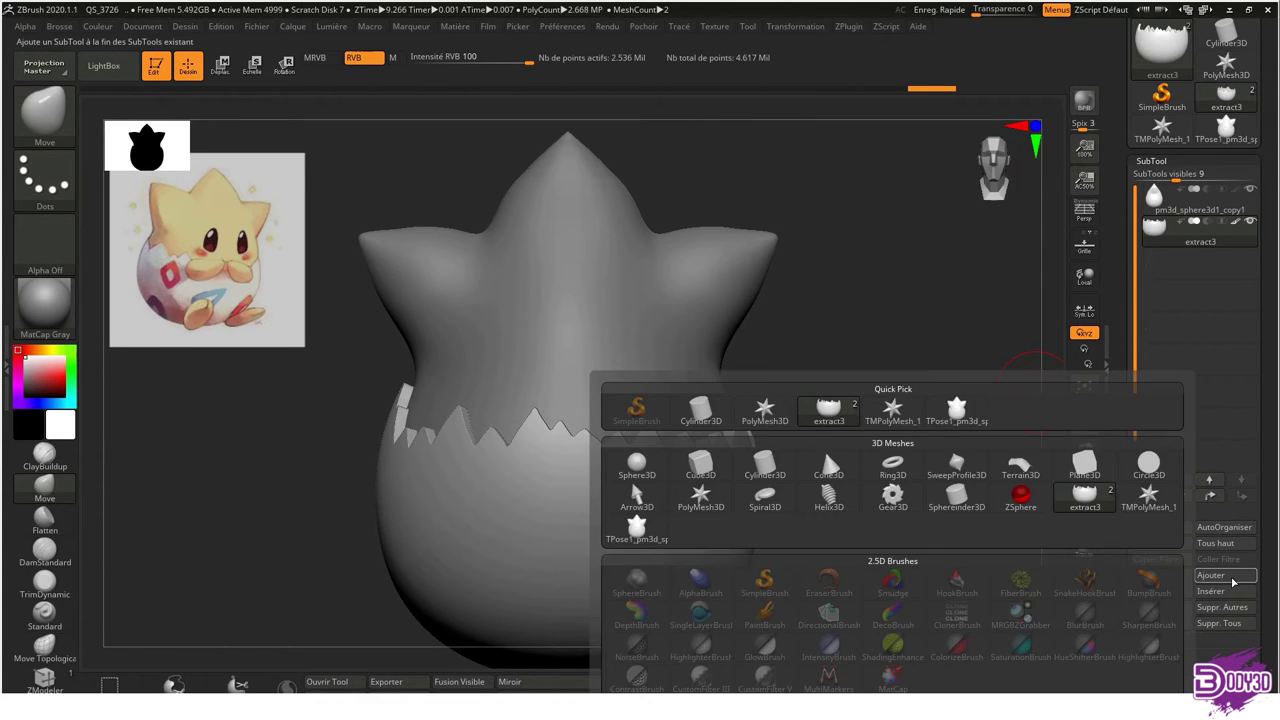
click(1210, 591)
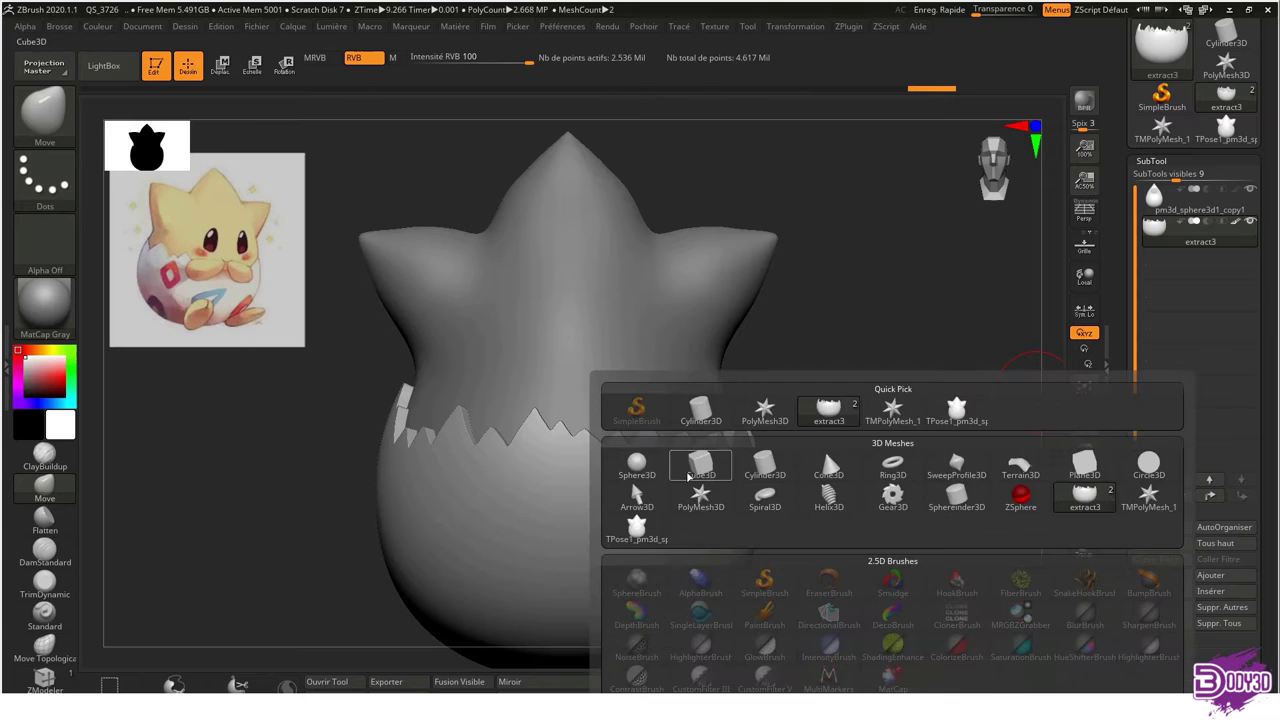
click(630, 458)
Move the sphere in front of the body and shrink it into a small eye-sized oval
key(w)
mouse_move(563, 523)
mouse_down()
mouse_move(568, 333)
mouse_move(523, 374)
mouse_up()
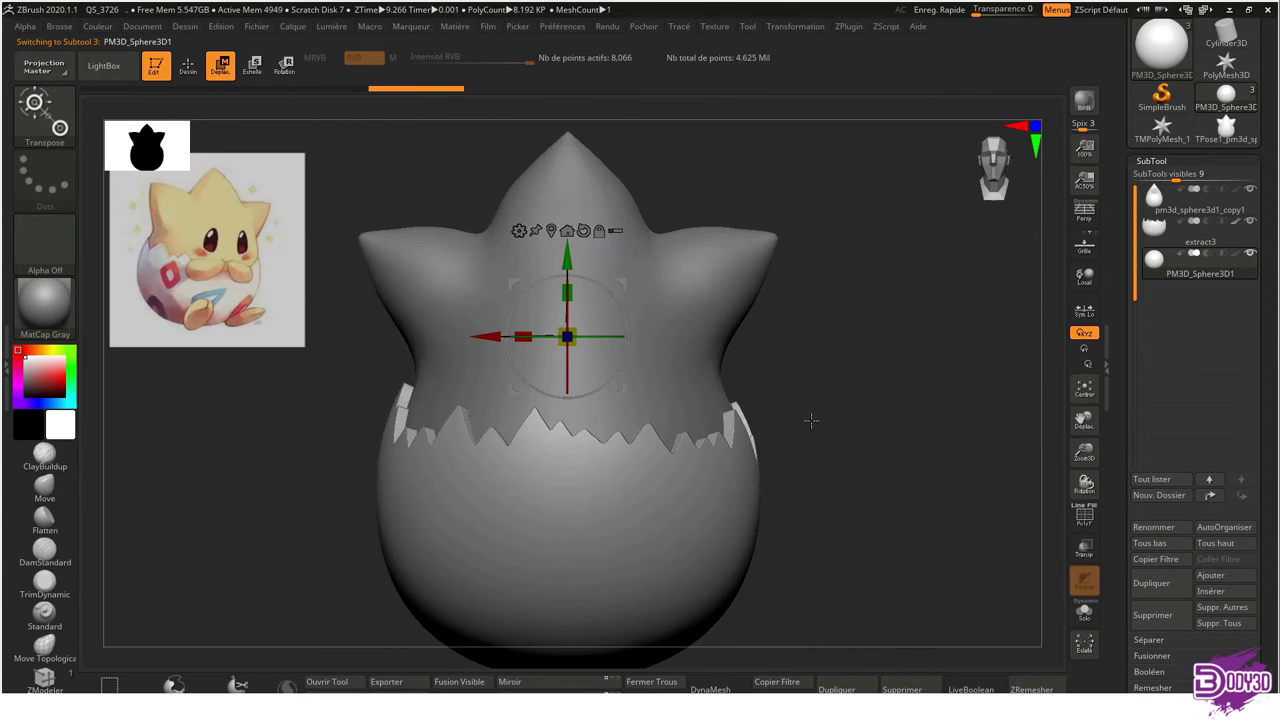
mouse_move(810, 422)
shift+mouse_down()
mouse_move(624, 286)
mouse_move(794, 294)
mouse_move(723, 290)
shift+mouse_up()
mouse_move(580, 330)
mouse_down()
mouse_move(530, 352)
mouse_move(452, 341)
mouse_up()
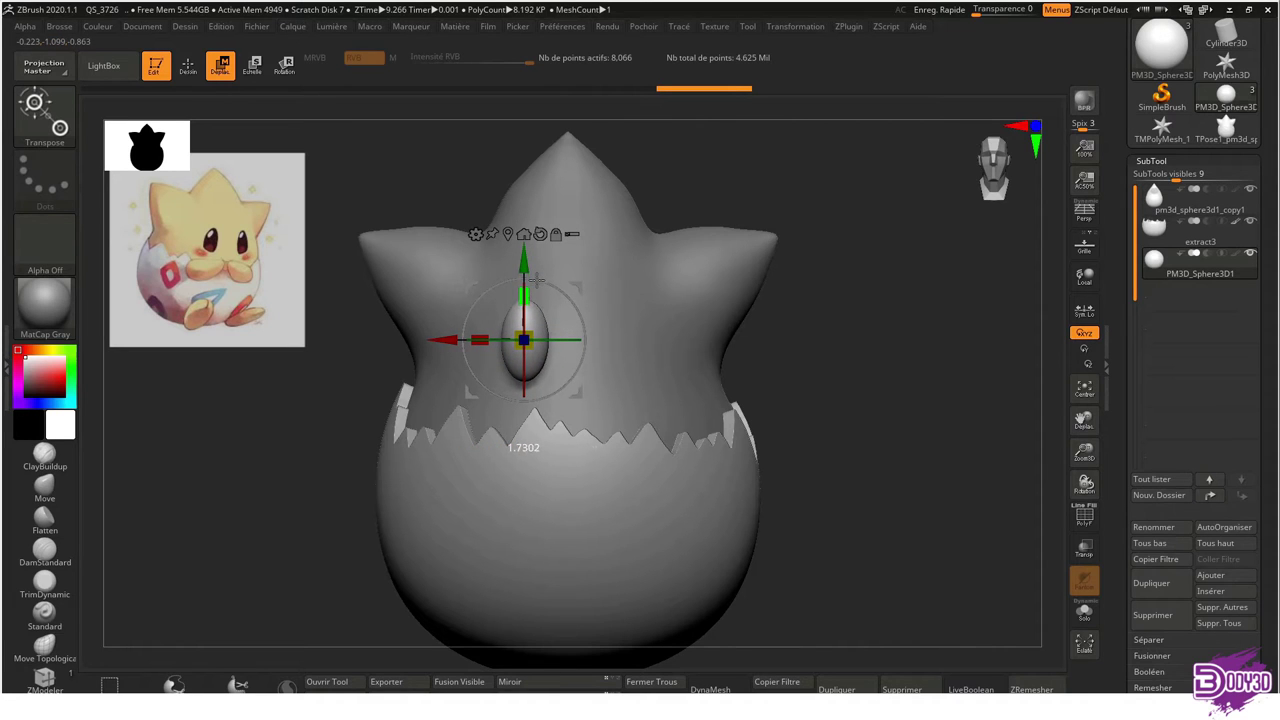
key(q)
ctrl+right_drag(620, 440, 646, 416)
Select a smaller Flatten brush and rotate the small eye oval with Transpose
key(b)
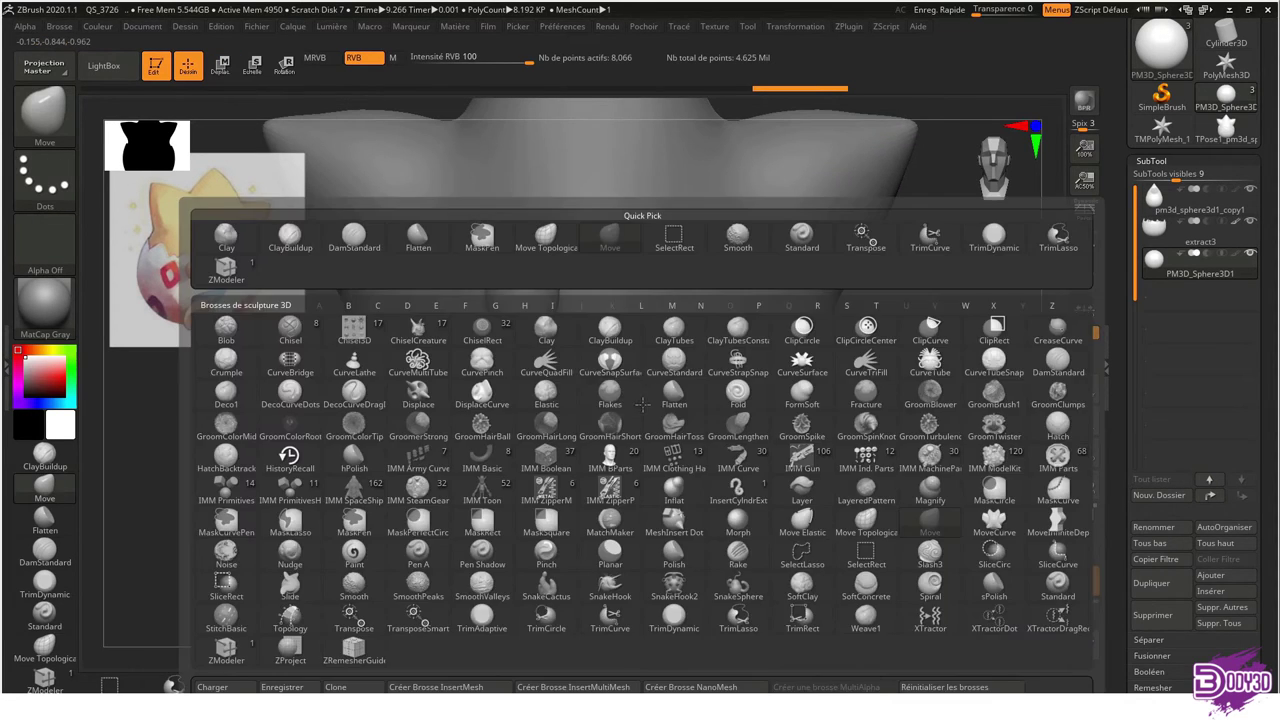
key(f)
key(l)
mouse_move(540, 440)
ctrl+right_down()
mouse_move(571, 417)
mouse_move(514, 429)
mouse_move(517, 294)
mouse_move(512, 457)
mouse_move(430, 257)
mouse_move(492, 387)
ctrl+right_up()
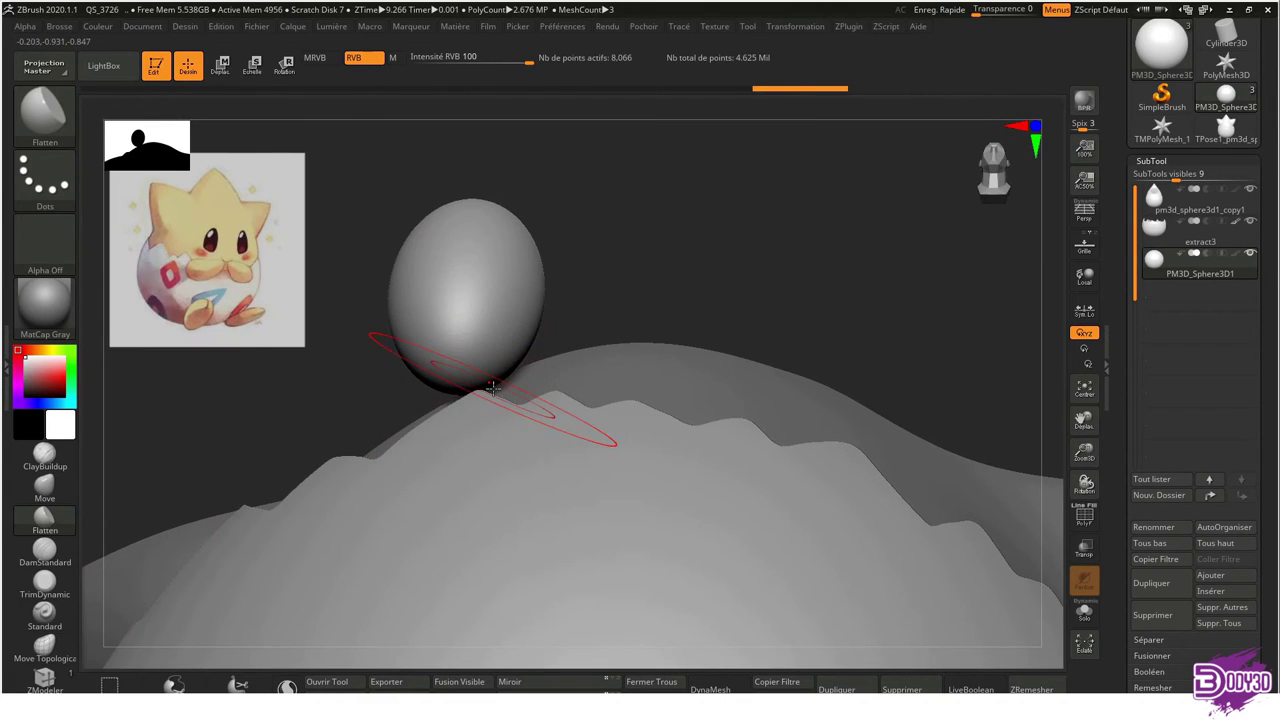
drag(460, 355, 444, 355)
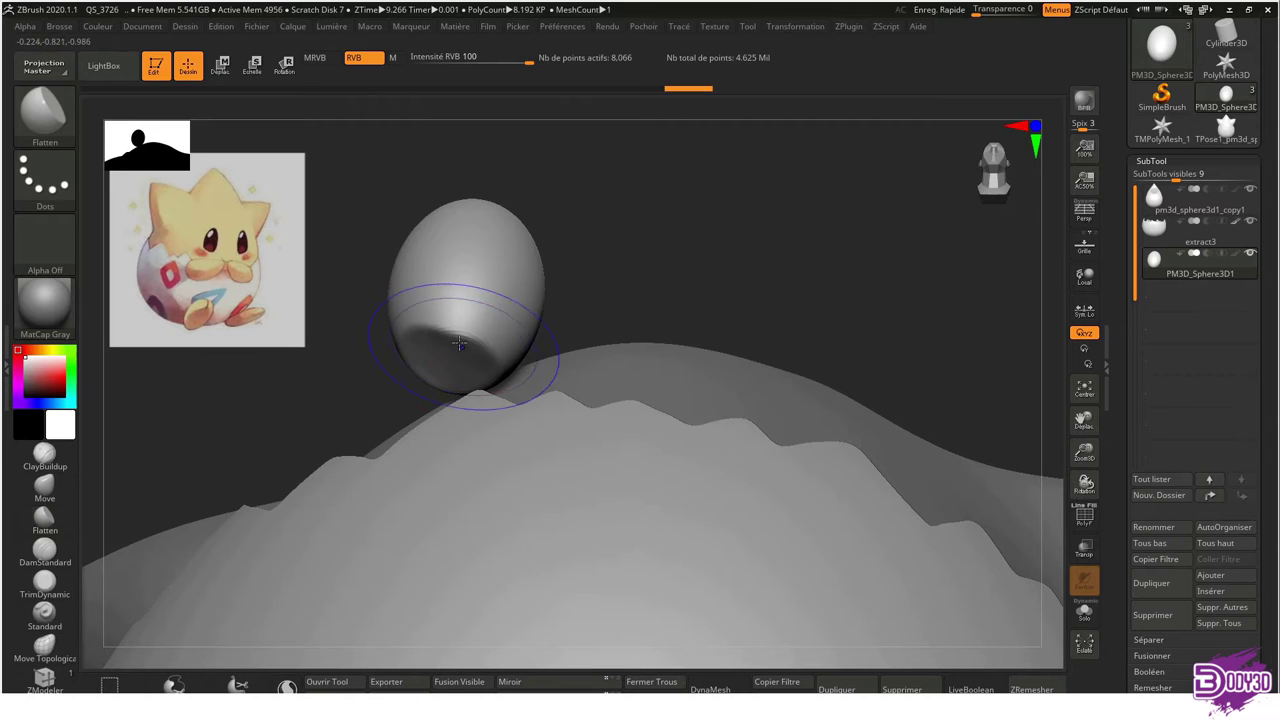
mouse_move(486, 334)
right_down()
mouse_move(486, 289)
mouse_move(506, 297)
mouse_move(430, 463)
mouse_move(623, 291)
mouse_move(790, 380)
right_up()
key(w)
drag(775, 335, 810, 370)
mouse_move(810, 370)
right_down()
mouse_move(671, 380)
mouse_move(714, 457)
mouse_move(600, 457)
mouse_move(735, 461)
mouse_move(570, 520)
mouse_move(663, 420)
mouse_move(629, 401)
mouse_move(634, 494)
mouse_move(697, 513)
right_up()
key(q)
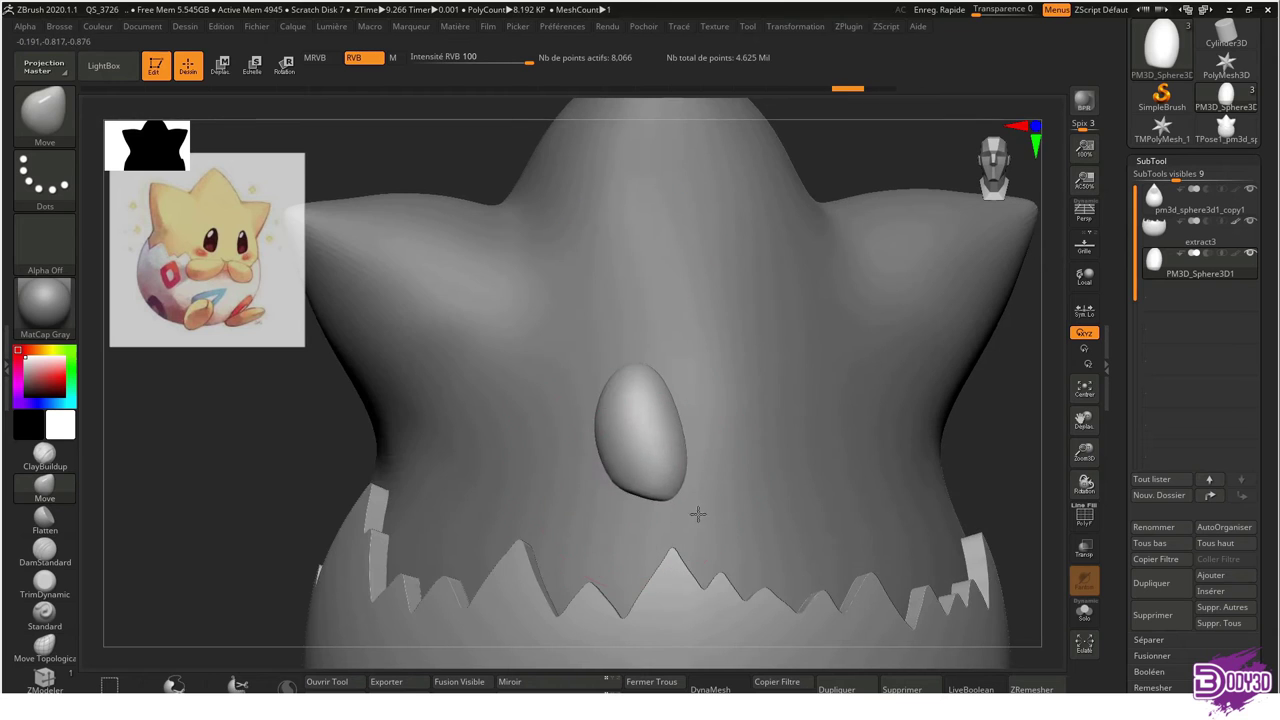
mouse_move(598, 479)
right_down()
mouse_move(569, 409)
mouse_move(620, 380)
mouse_move(617, 479)
mouse_move(634, 551)
mouse_move(528, 414)
mouse_move(521, 340)
mouse_move(571, 380)
mouse_move(620, 250)
mouse_move(571, 386)
mouse_move(594, 374)
right_up()
Subdivide the eye once with Ctrl+D and flatten its front with a smaller Flatten brush
key(w)
key(q)
key(ctrl+d)
key(w)
key(q)
key(b)
key(f)
key(l)
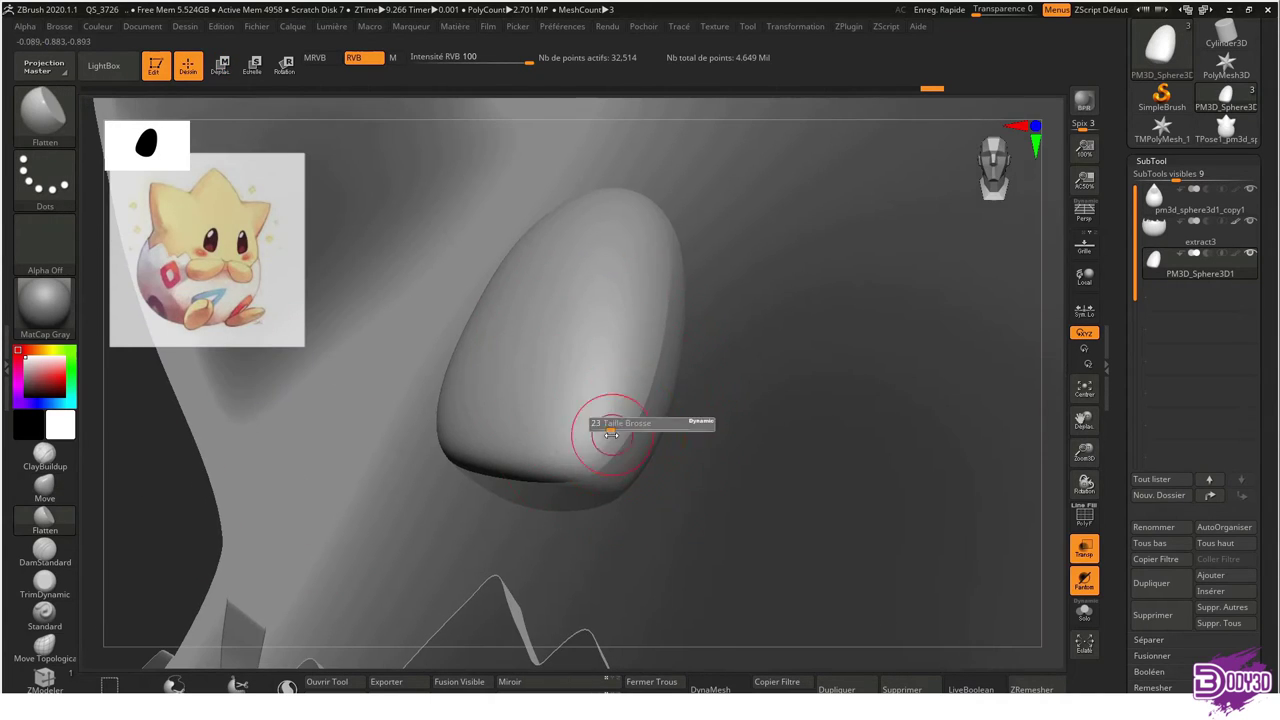
right_drag(606, 428, 502, 418)
mouse_move(599, 269)
right_down()
mouse_move(560, 340)
mouse_move(580, 334)
mouse_move(728, 378)
mouse_move(692, 359)
mouse_move(751, 303)
mouse_move(860, 380)
mouse_move(750, 465)
mouse_move(850, 527)
right_up()
mouse_move(915, 584)
right_down()
mouse_move(855, 409)
mouse_move(580, 330)
mouse_move(603, 346)
mouse_move(571, 320)
mouse_move(651, 386)
mouse_move(729, 337)
mouse_move(585, 360)
mouse_move(662, 384)
right_up()
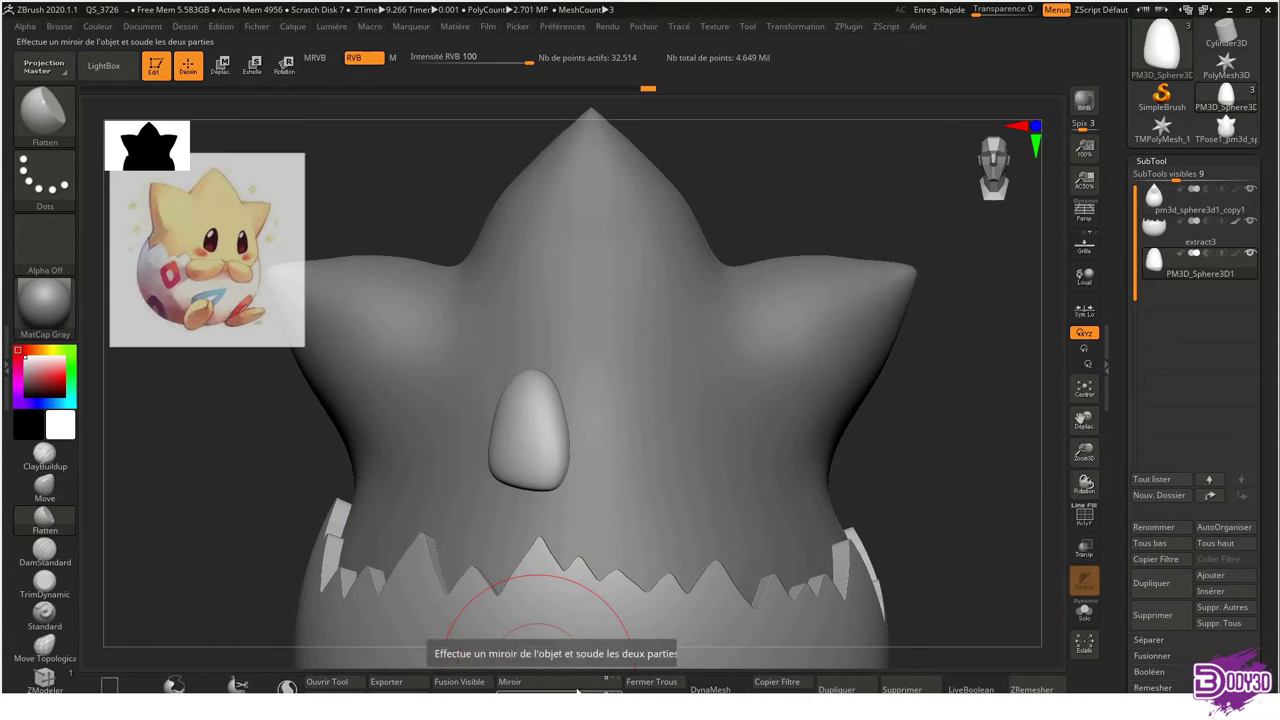
Delete the eye's lower subdivisions and try Mirror and Weld, then undo the mirror
click(1152, 162)
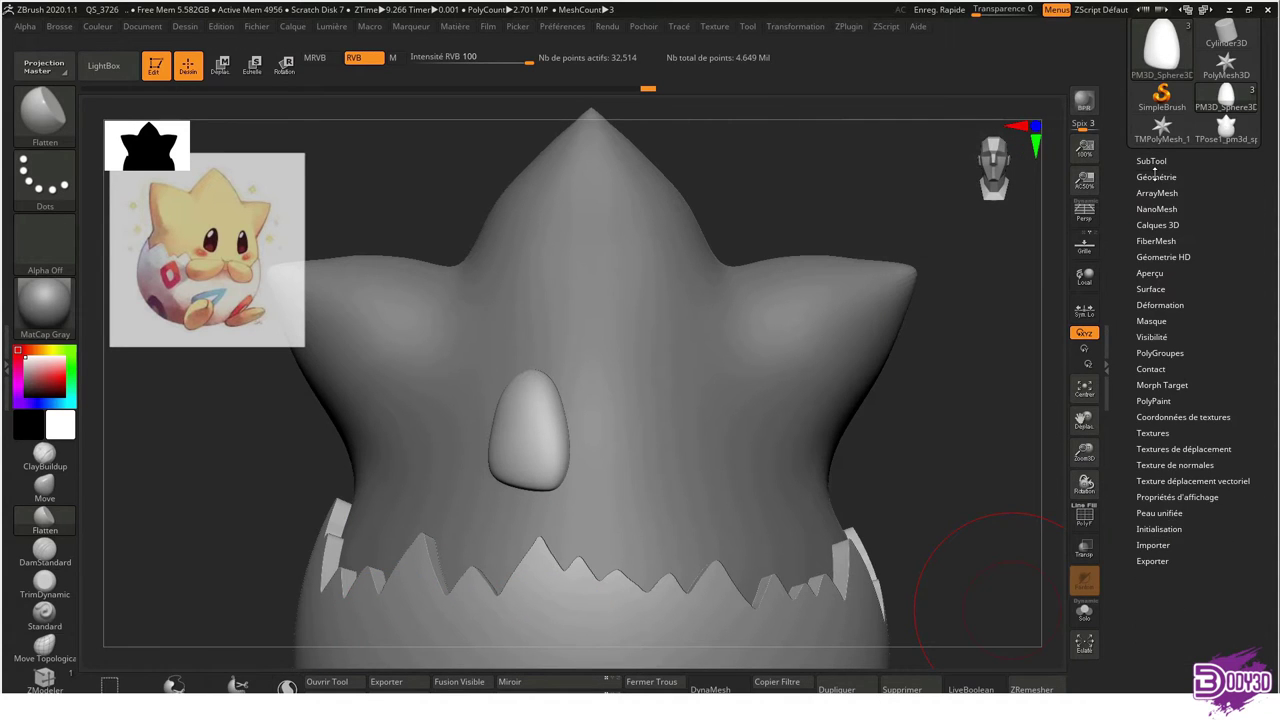
click(1156, 176)
click(1156, 400)
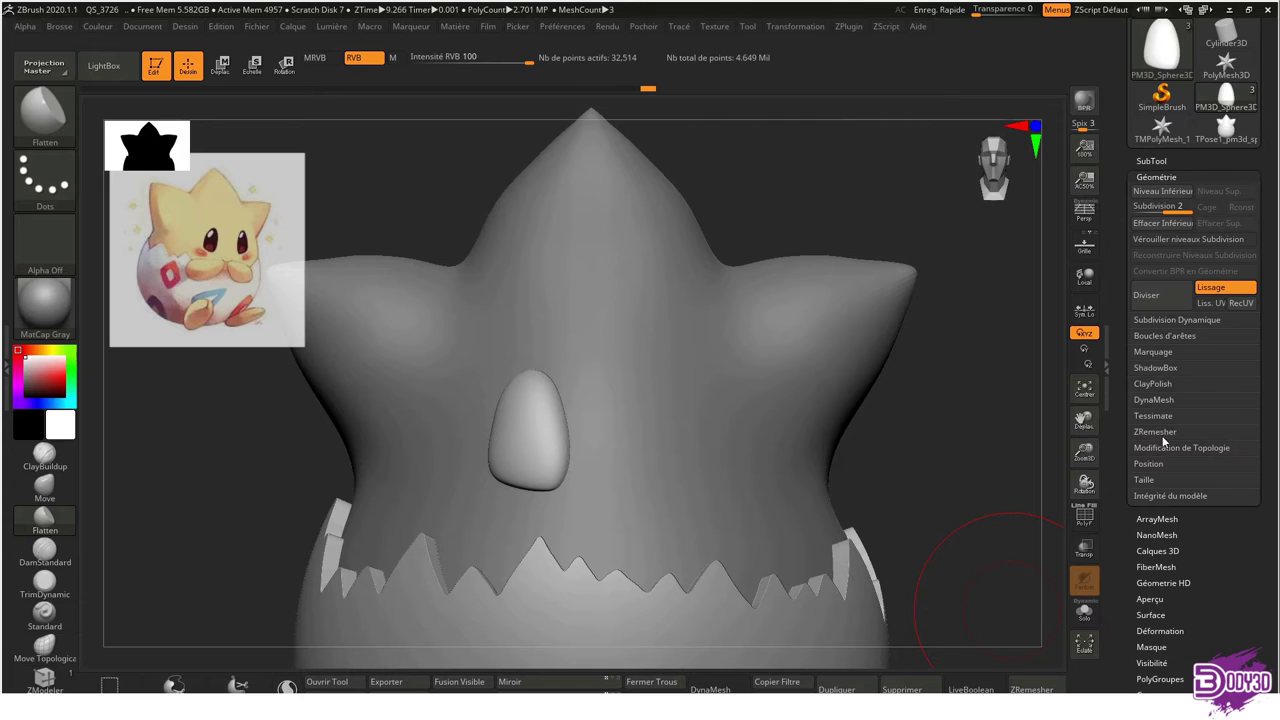
click(1162, 449)
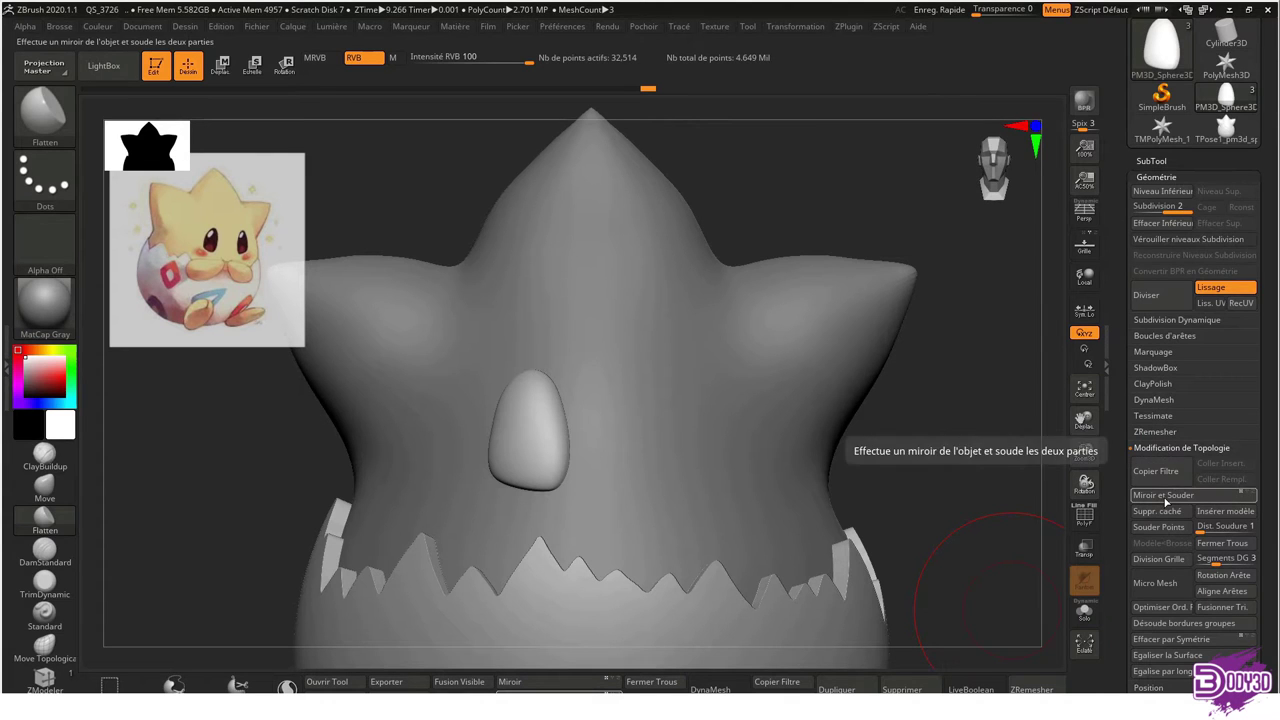
click(1162, 222)
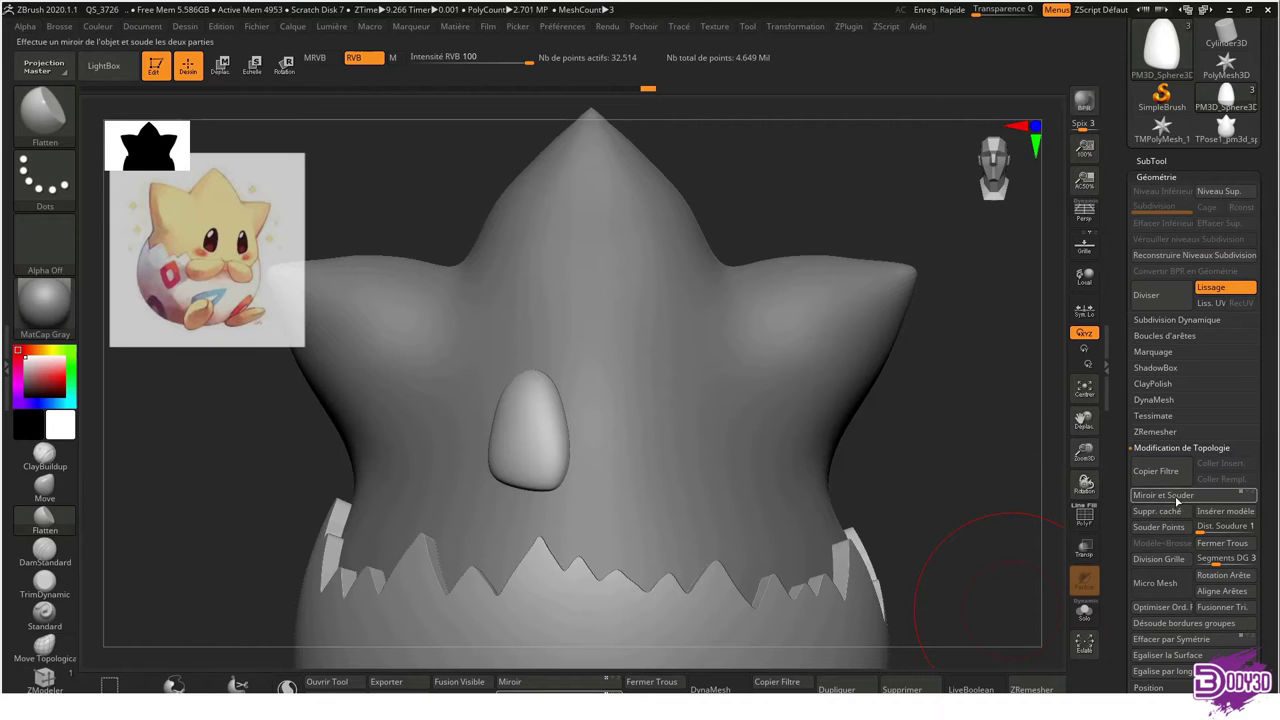
click(1163, 497)
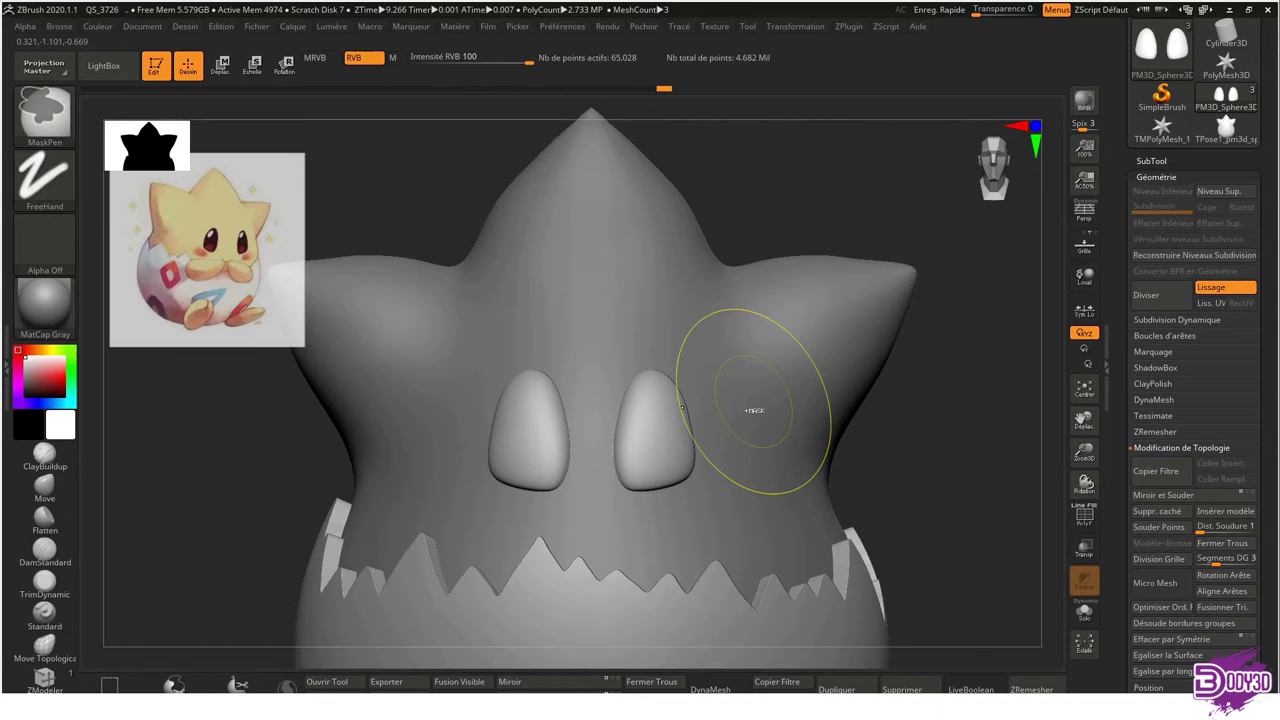
key(ctrl+z)
Tilt the eye slightly with the Transpose gizmo
key(w)
click(561, 360)
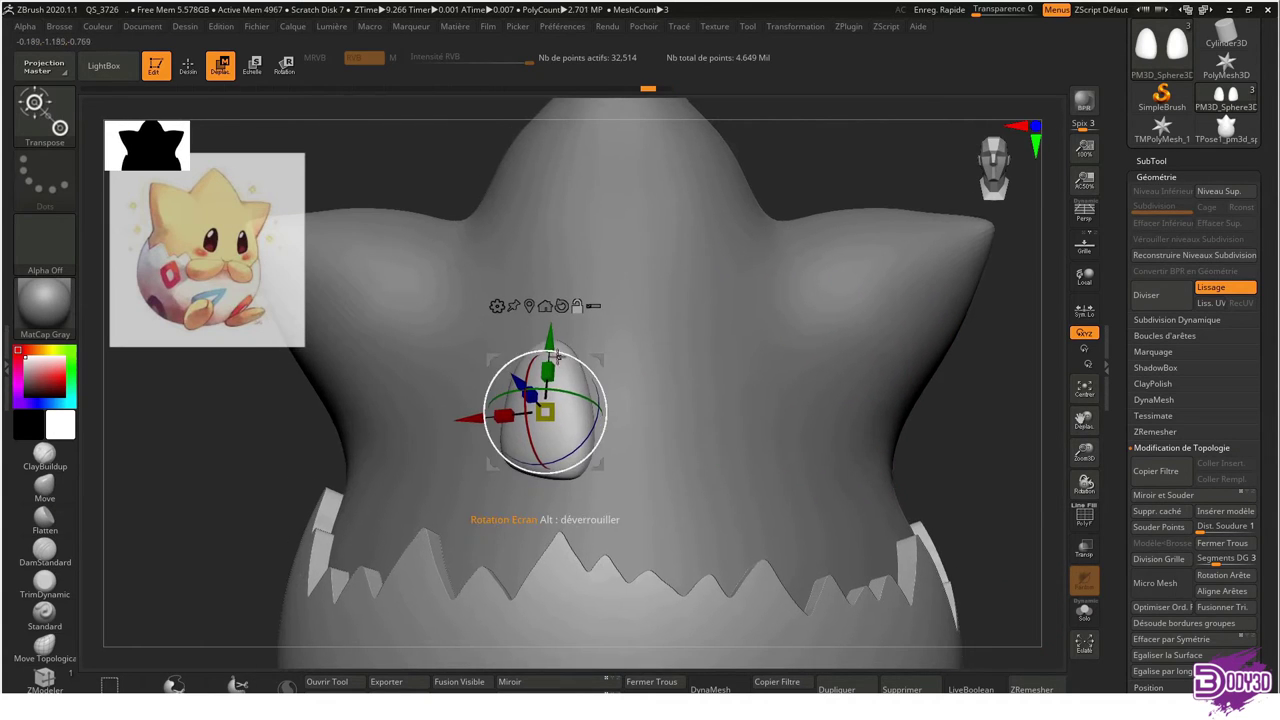
click(545, 305)
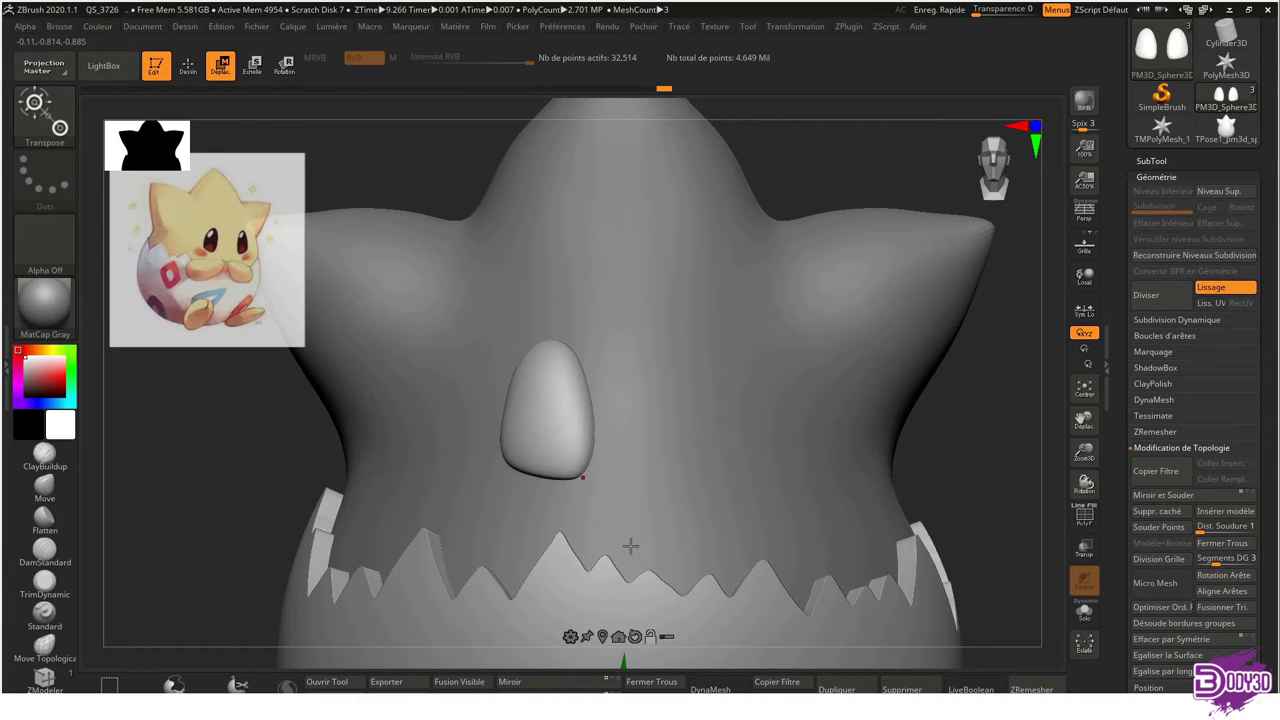
click(630, 430)
click(640, 340)
drag(623, 581, 642, 310)
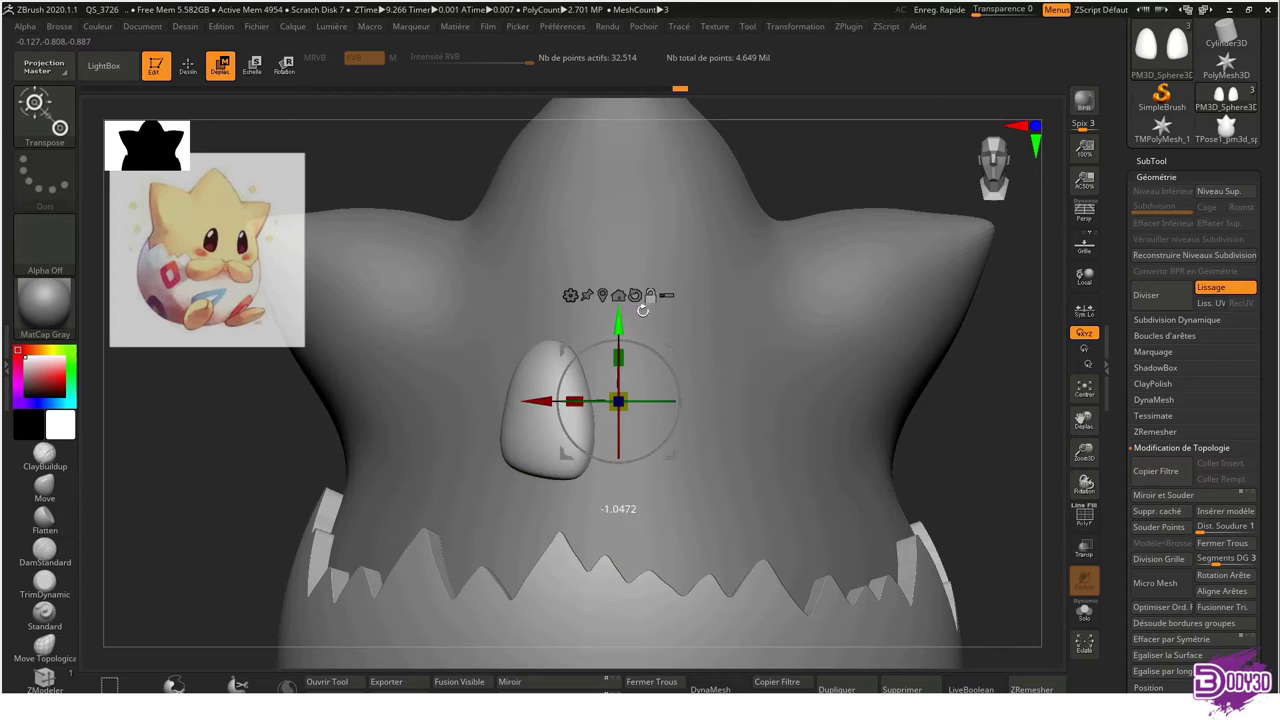
drag(650, 405, 642, 402)
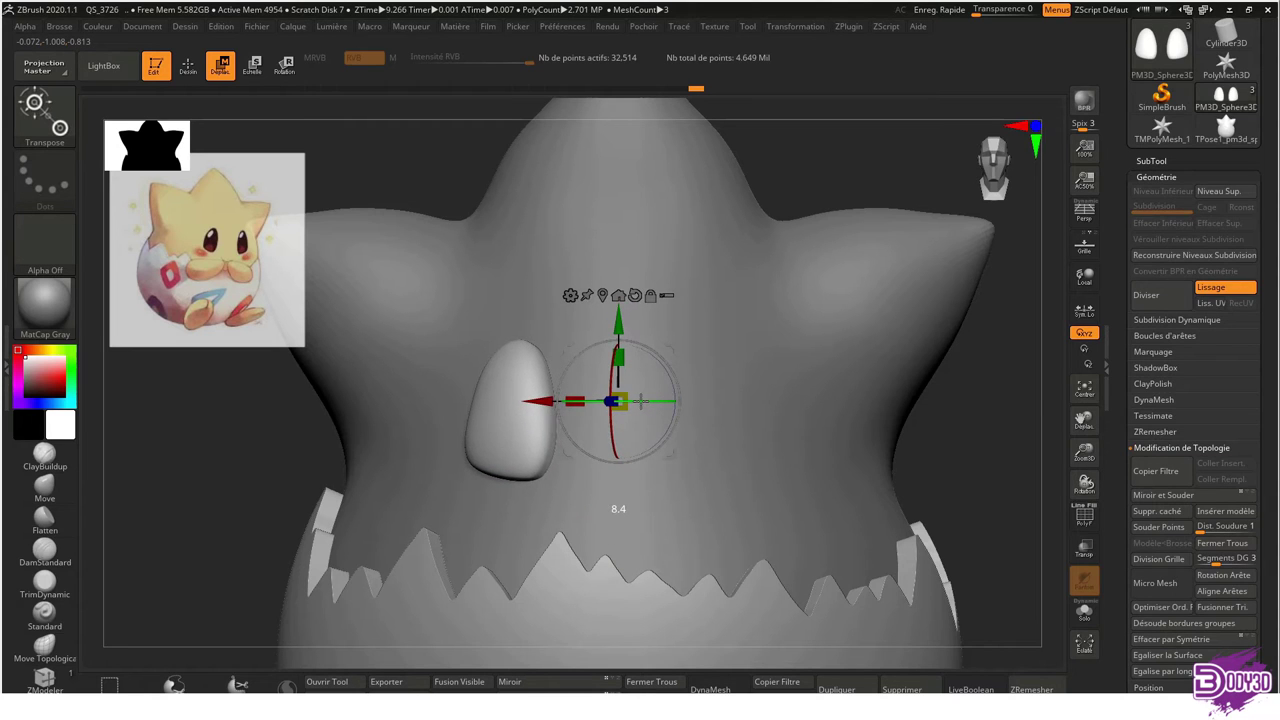
drag(641, 401, 643, 401)
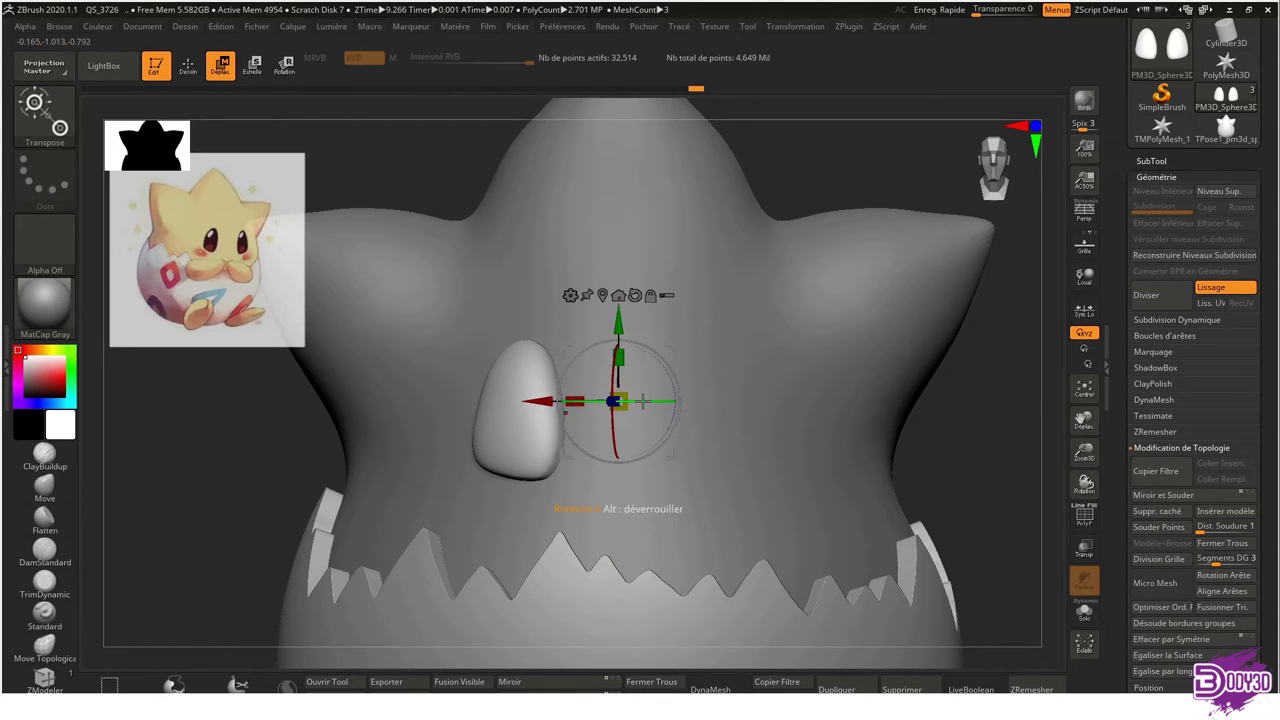
key(q)
ctrl+right_drag(708, 386, 669, 403)
mouse_move(706, 443)
alt+right_down()
mouse_move(642, 378)
mouse_move(714, 257)
mouse_move(757, 308)
mouse_move(794, 303)
mouse_move(757, 289)
mouse_move(788, 304)
mouse_move(783, 270)
alt+right_up()
Mirror and Weld the tilted eye to create the matching second eye
key(w)
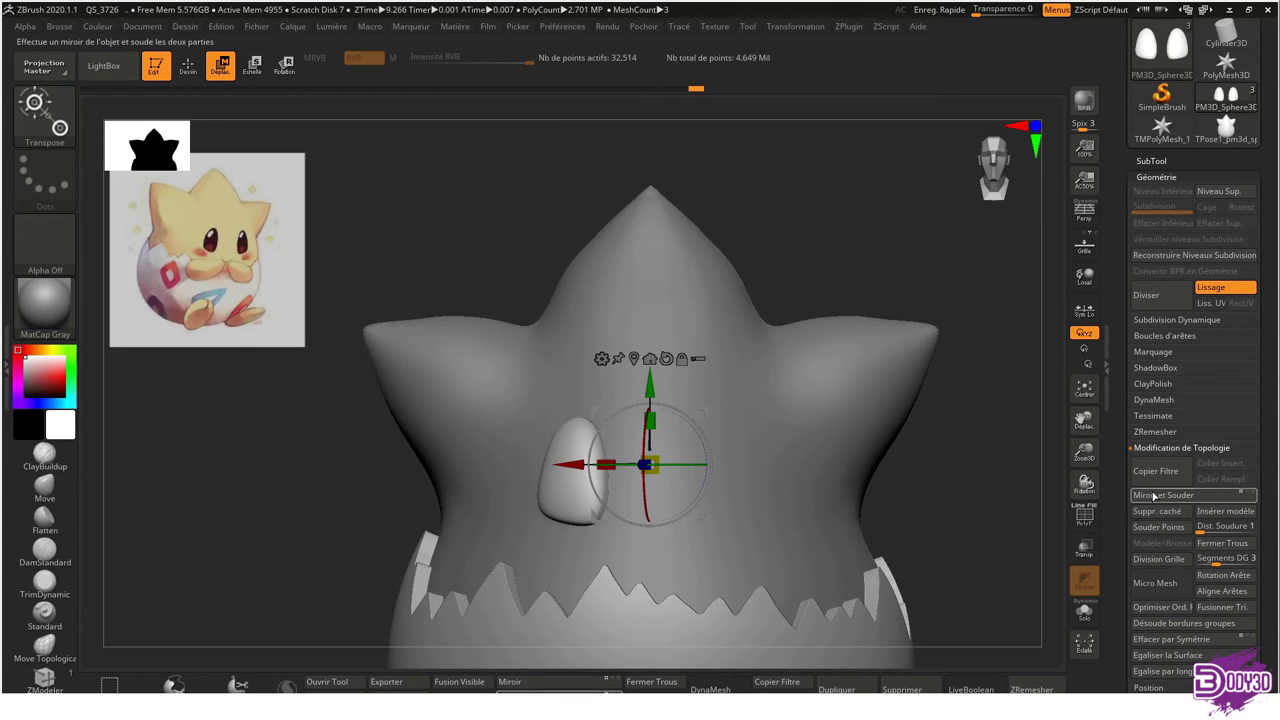
click(1155, 496)
key(q)
mouse_move(745, 380)
alt+right_down()
mouse_move(745, 350)
mouse_move(707, 353)
alt+right_up()
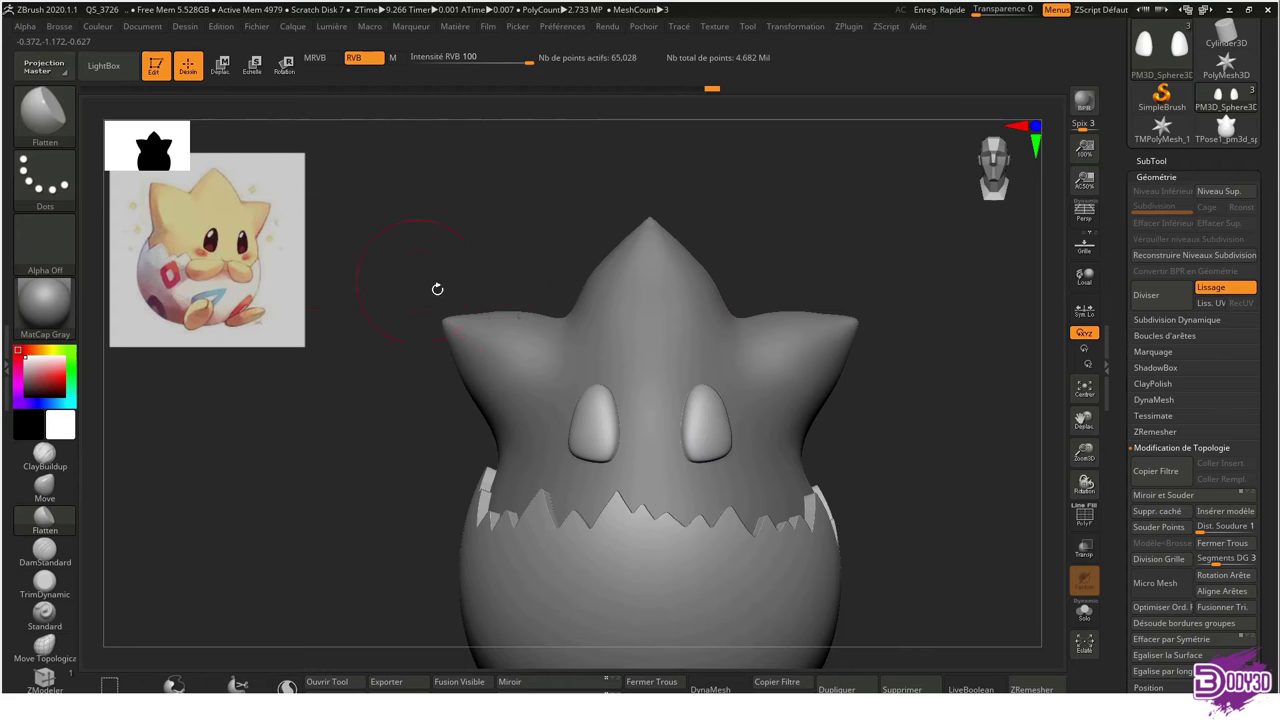
ctrl+right_drag(556, 327, 582, 445)
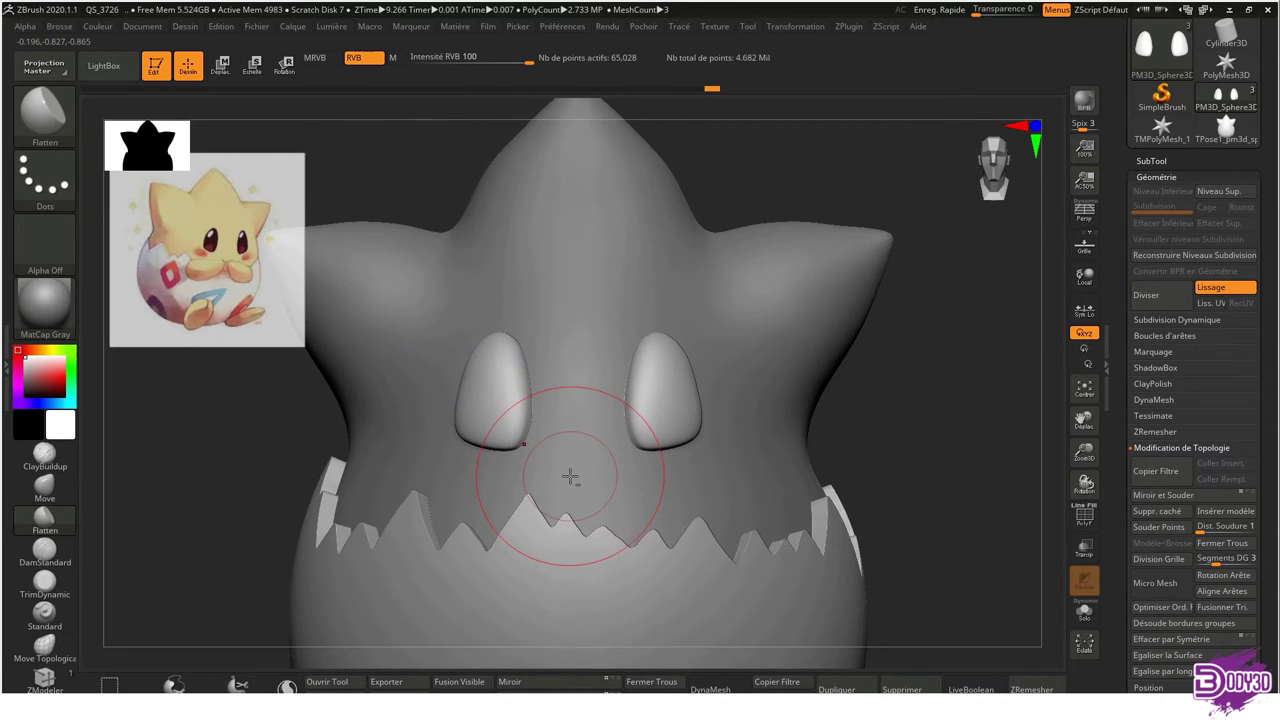
Select the body, turn on perspective and frame it in a three-quarter side view
alt+click(575, 482)
alt+right_drag(595, 391, 670, 225)
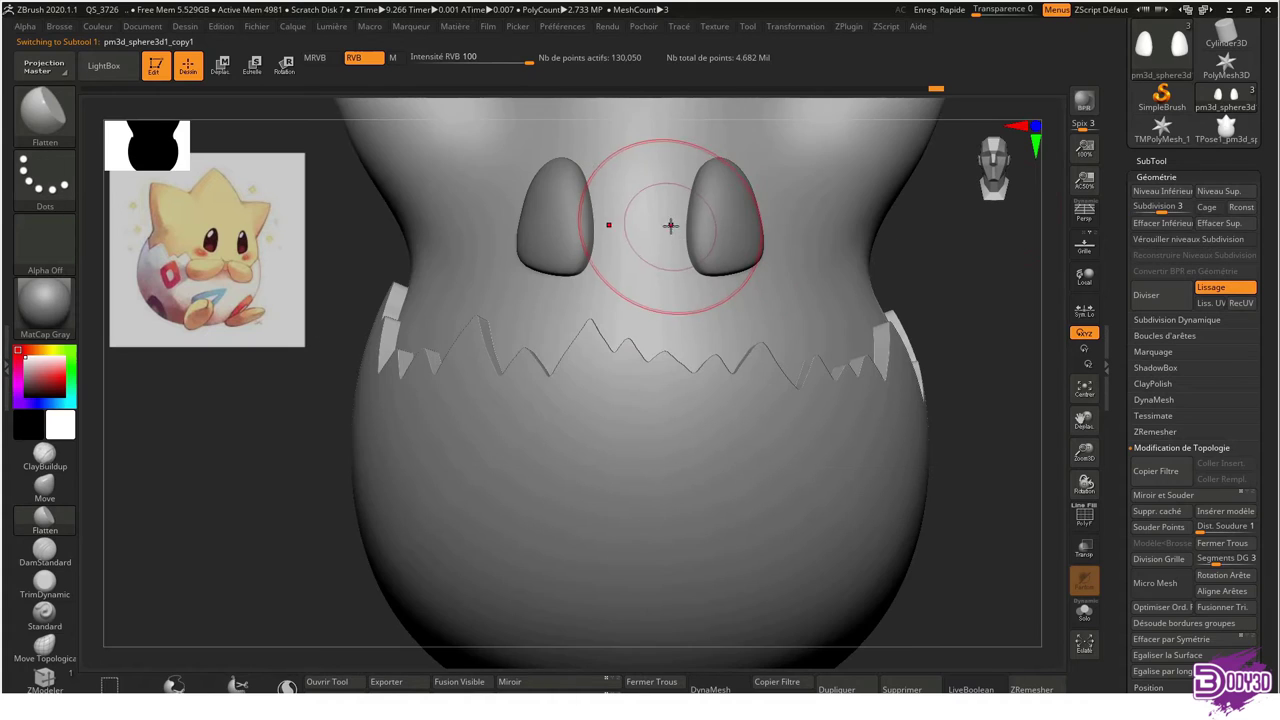
click(1084, 212)
ctrl+right_drag(903, 257, 728, 161)
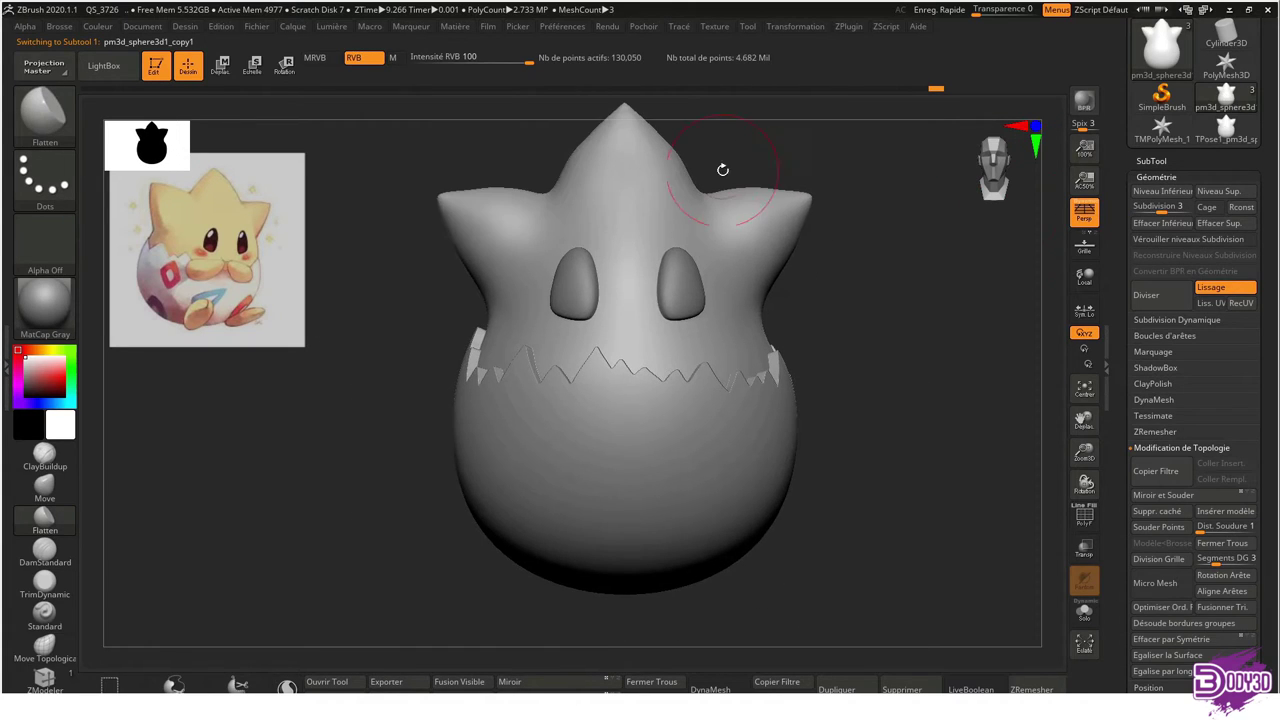
alt+right_drag(856, 222, 791, 264)
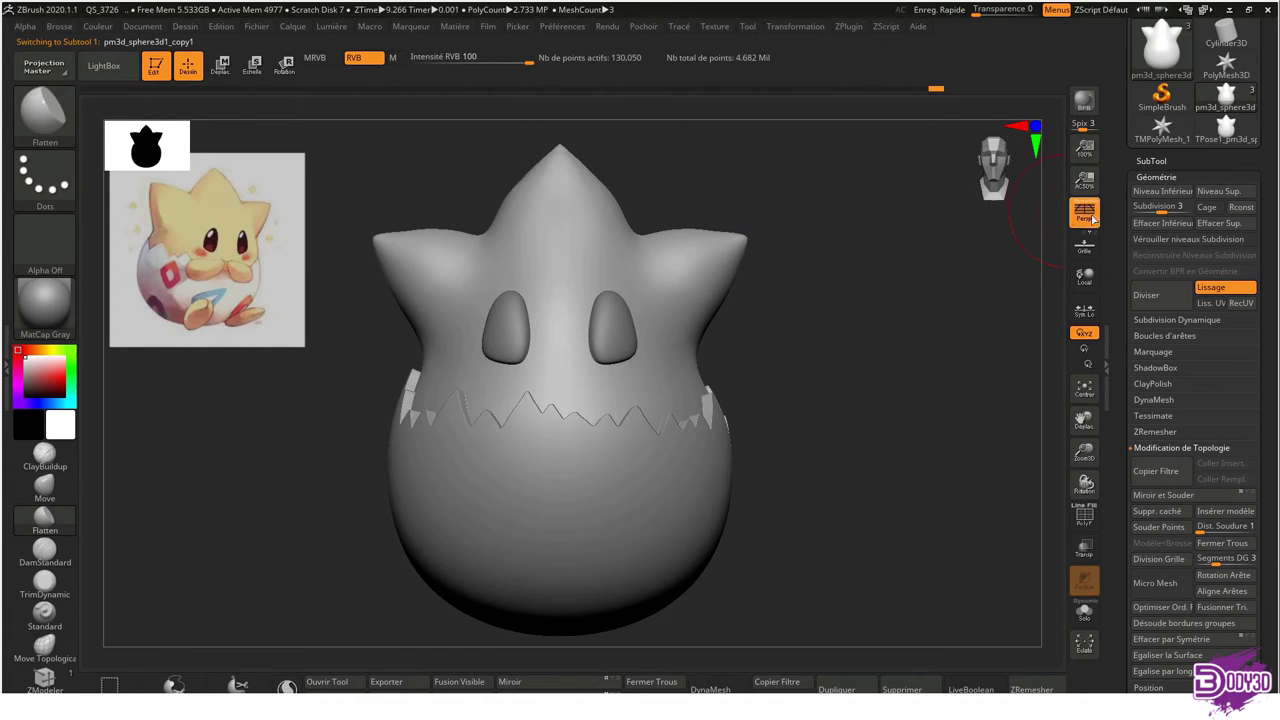
ctrl+drag(686, 380, 697, 385)
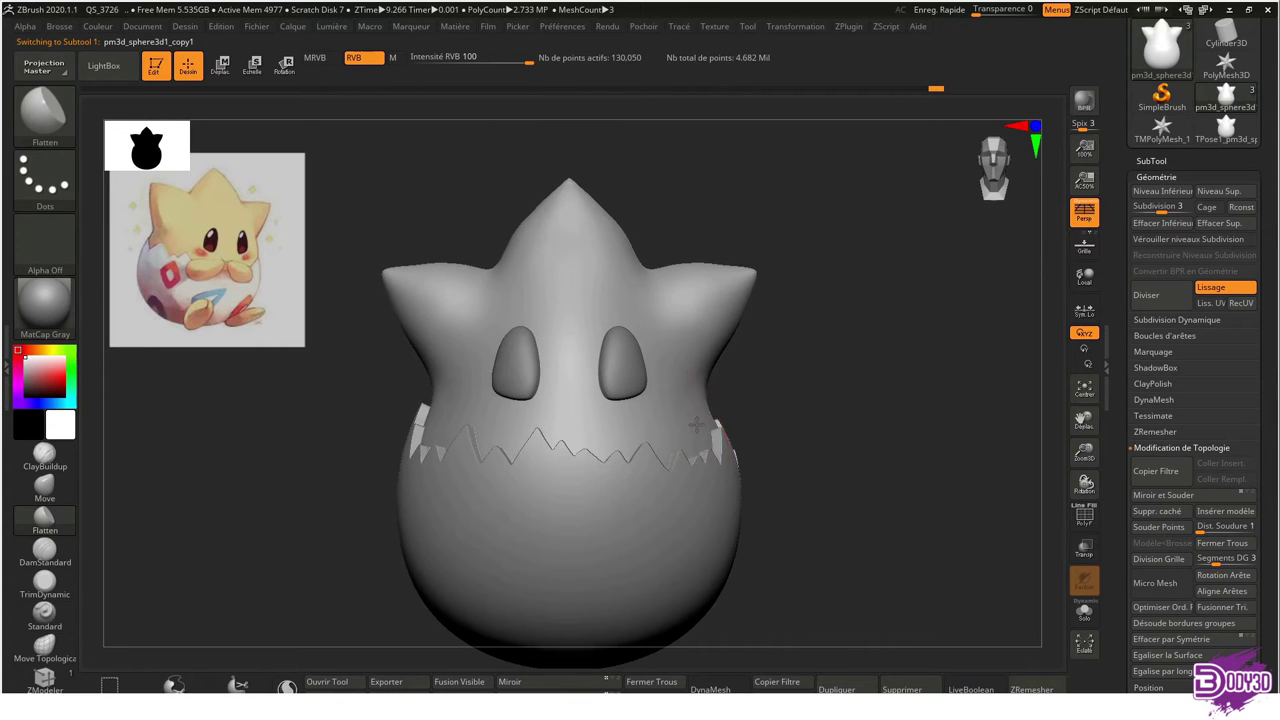
mouse_move(697, 385)
right_down()
mouse_move(623, 375)
mouse_move(535, 392)
mouse_move(580, 449)
mouse_move(580, 423)
right_up()
Shrink the draw size, show the SubTool list and pick the DamStandard brush
key(s)
drag(578, 390, 566, 381)
ctrl+right_drag(566, 381, 585, 420)
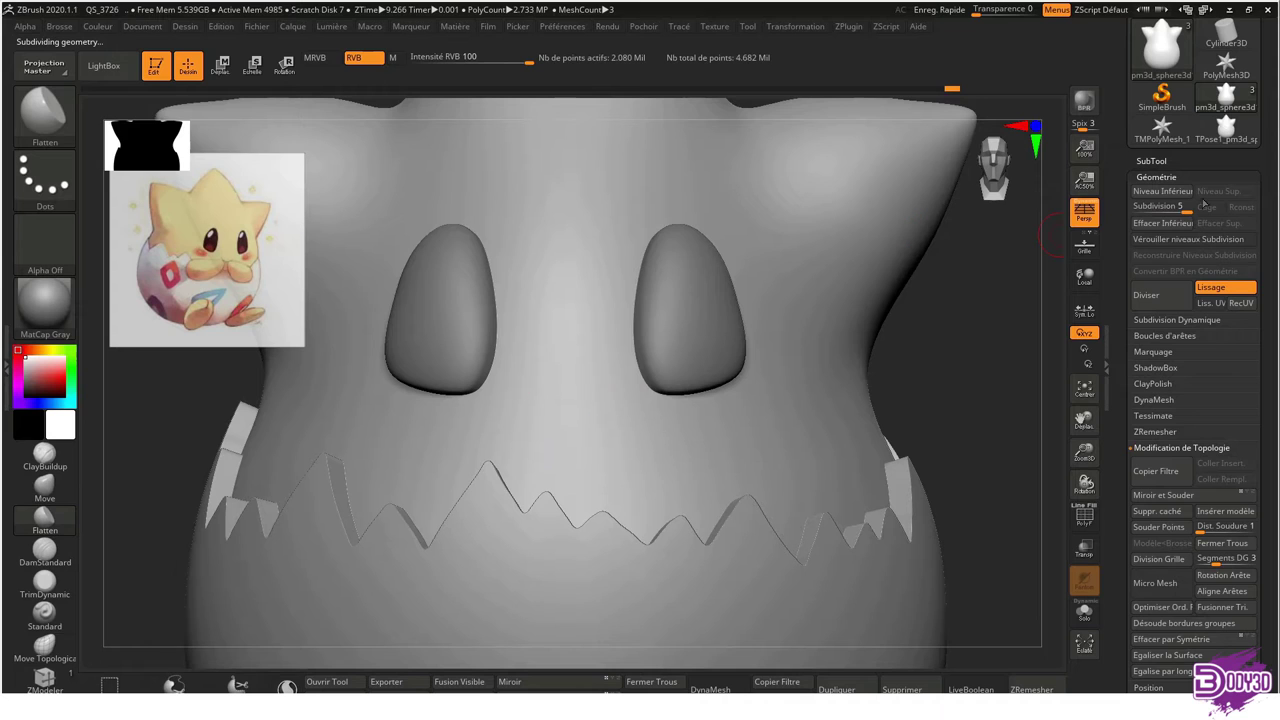
click(1163, 157)
mouse_move(563, 423)
ctrl+right_down()
mouse_move(577, 409)
mouse_move(591, 438)
ctrl+right_up()
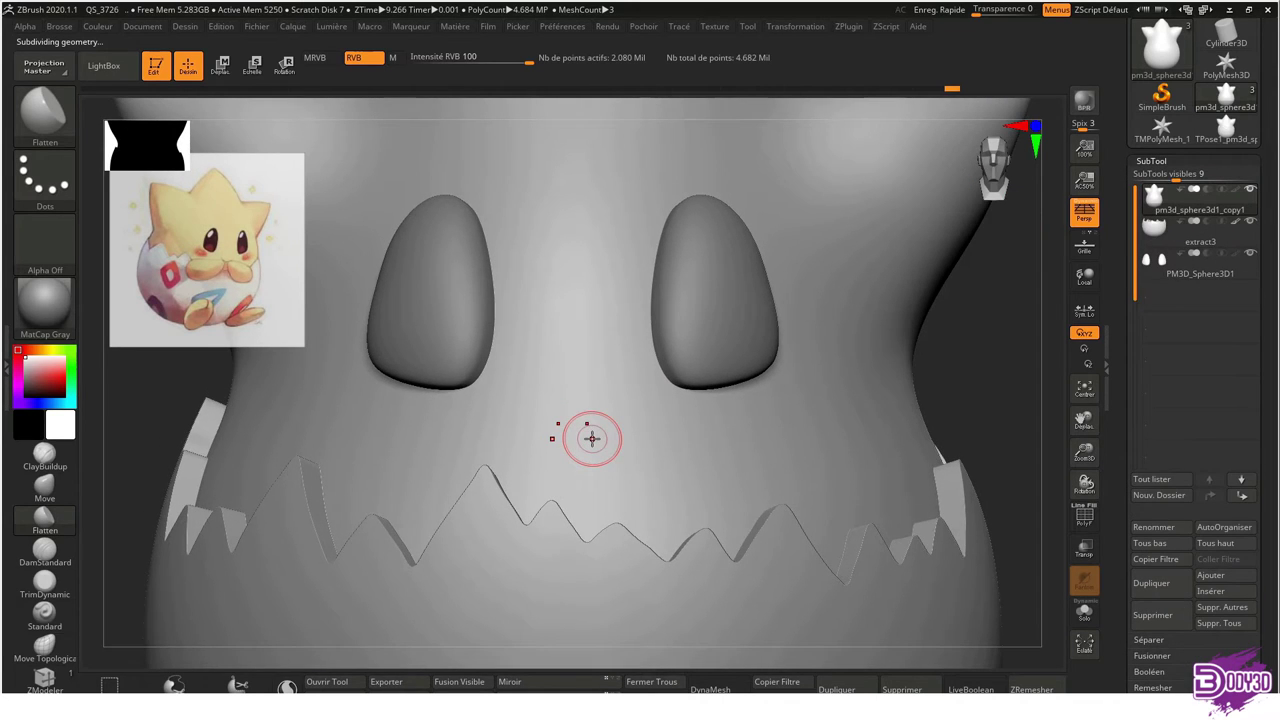
key(b)
key(d)
key(s)
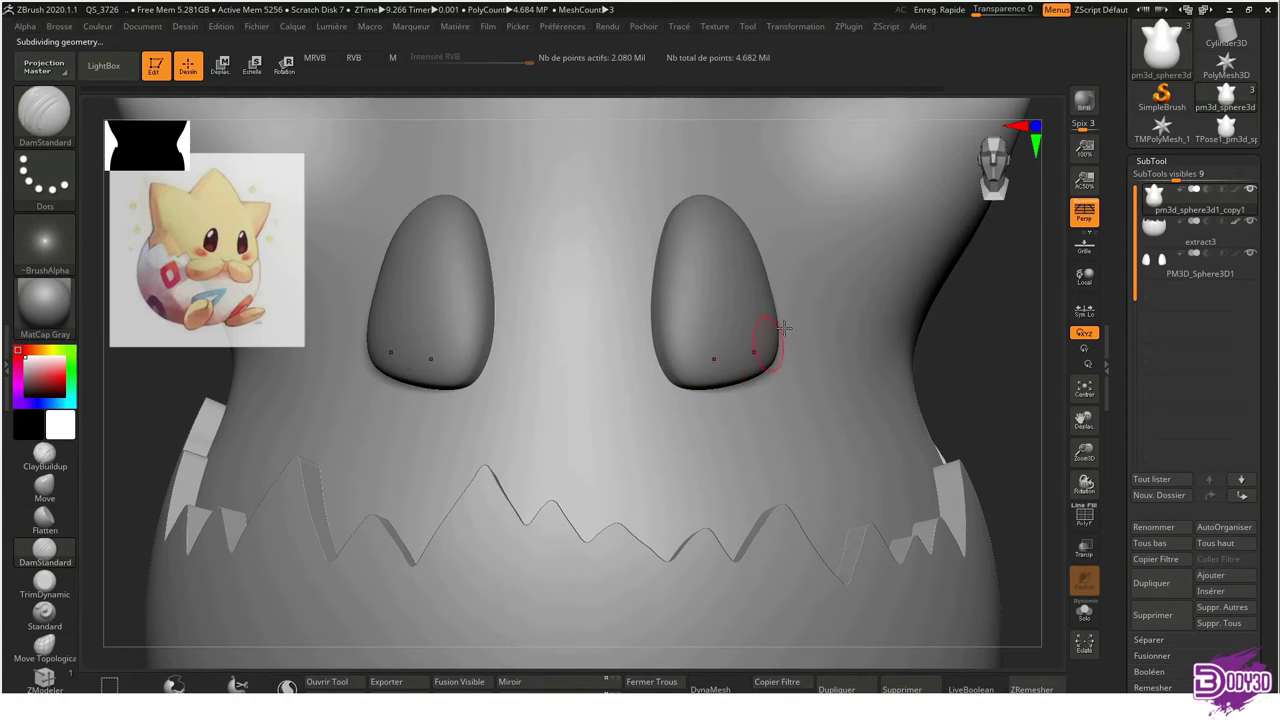
Enable X symmetry and carve the smile under the eyes from the front view
click(800, 30)
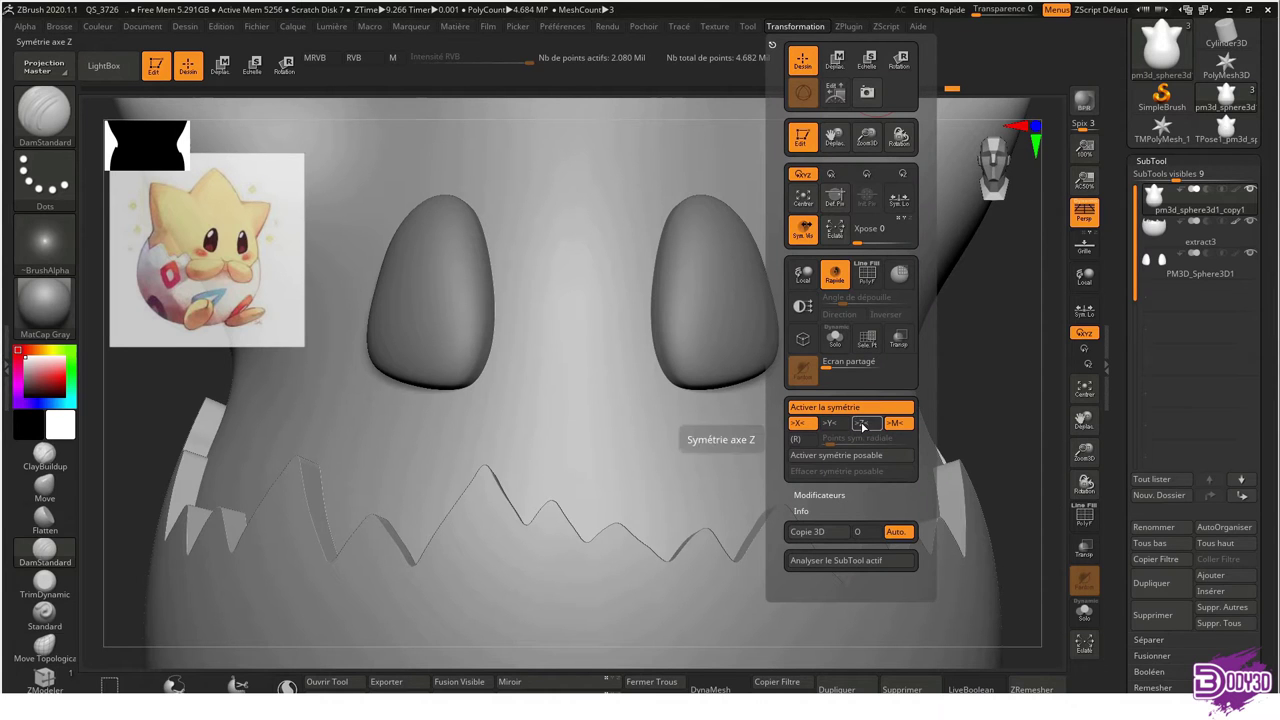
key(ctrl)
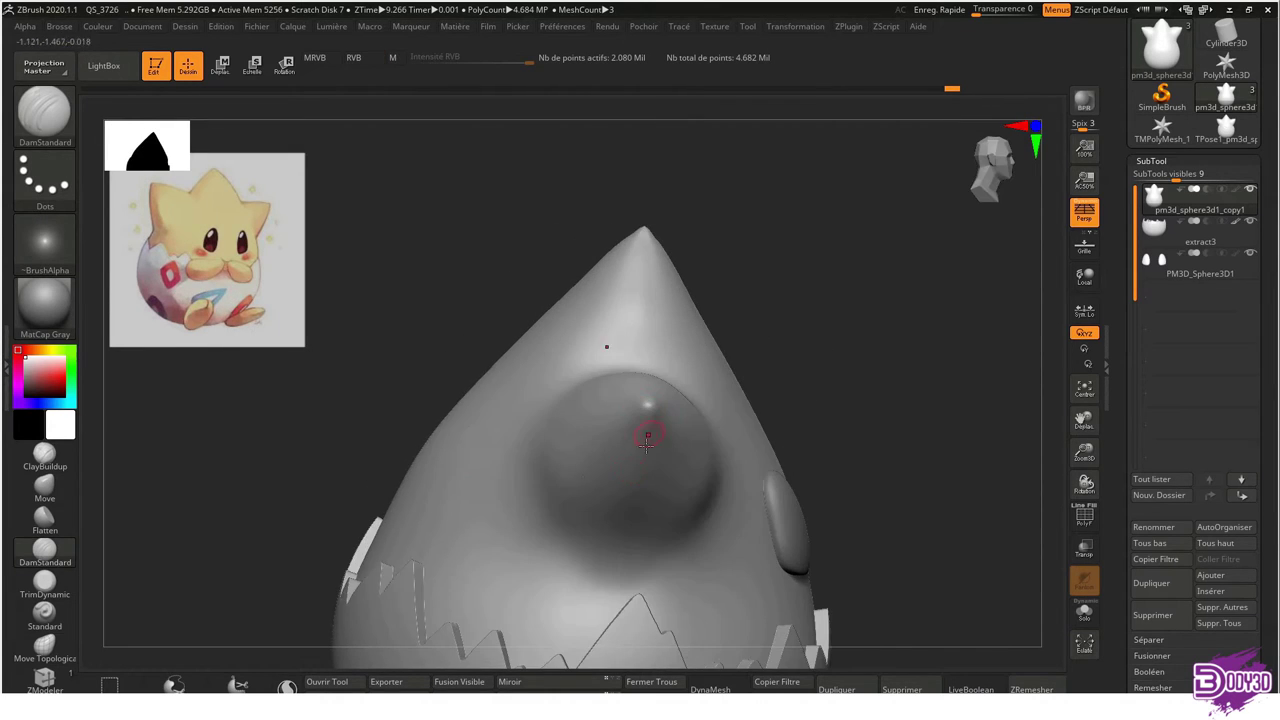
shift+drag(822, 505, 700, 451)
alt+drag(677, 320, 600, 457)
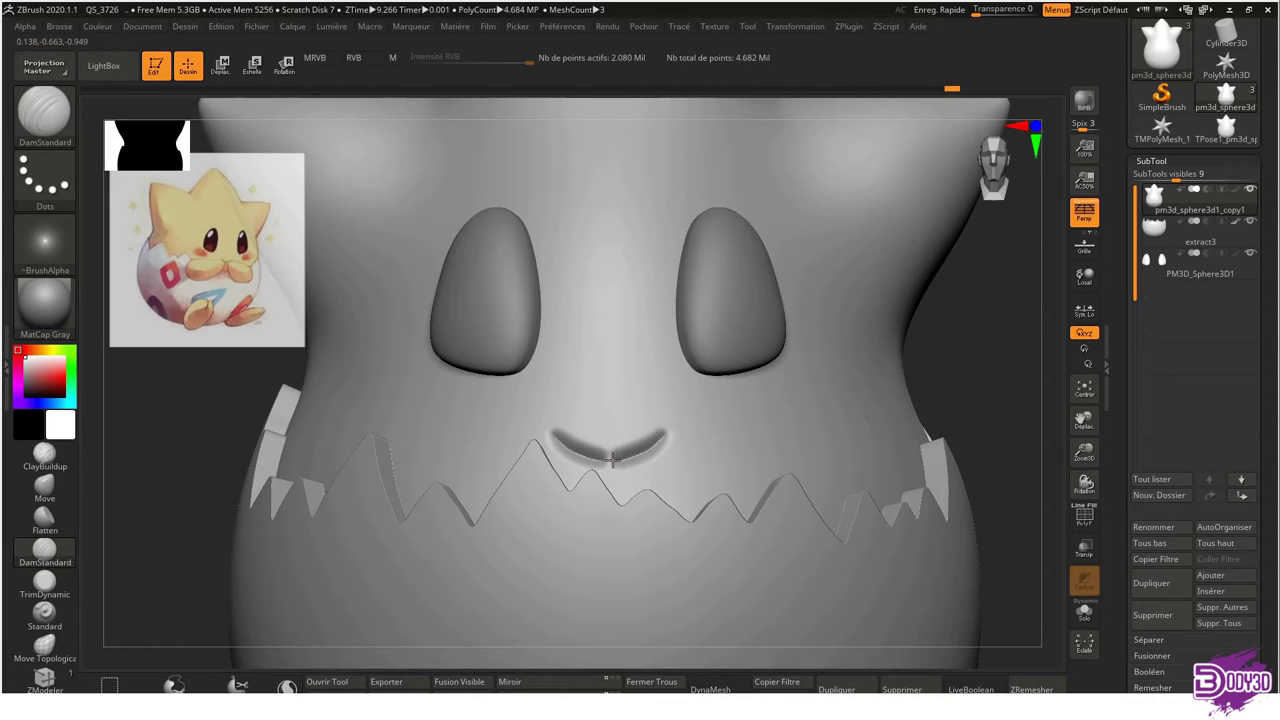
key(ctrl+z)
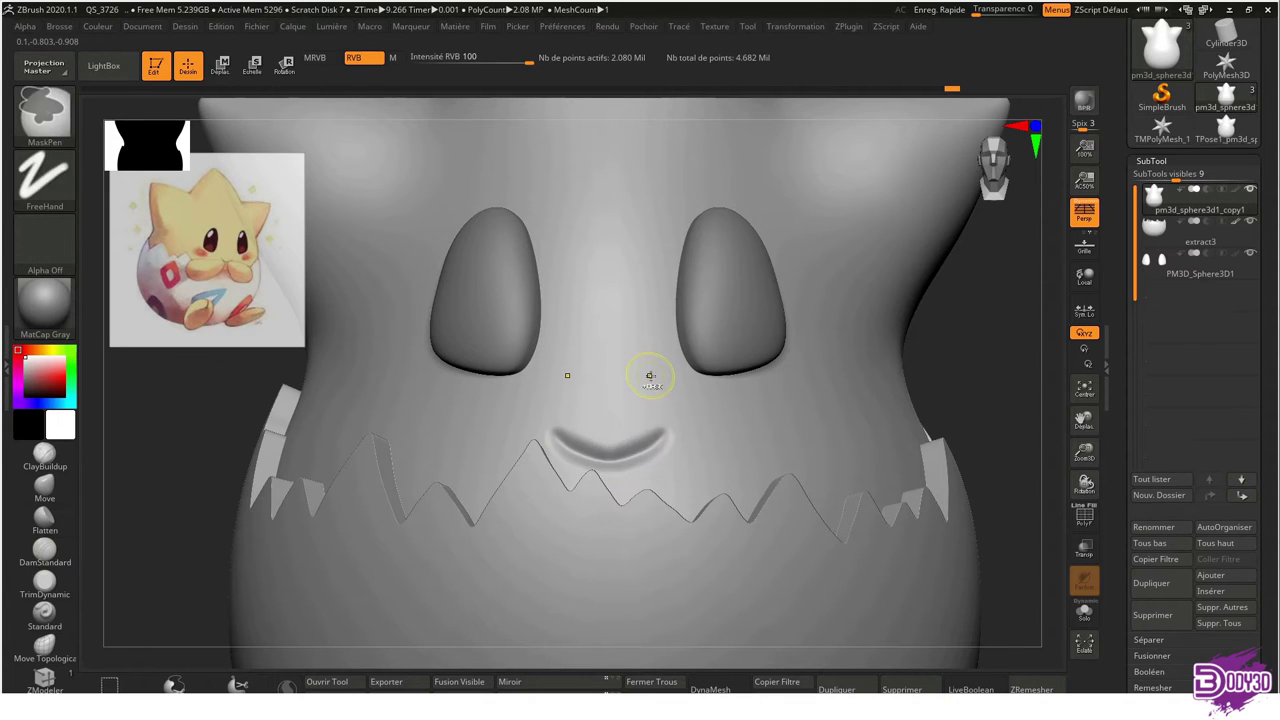
Orbit around the head to check the carved smile from side and higher angles
key(f)
mouse_move(693, 250)
right_down()
mouse_move(634, 294)
mouse_move(697, 337)
mouse_move(719, 416)
right_up()
mouse_move(694, 371)
right_down()
mouse_move(637, 291)
mouse_move(717, 371)
mouse_move(623, 377)
mouse_move(645, 382)
mouse_move(686, 329)
mouse_move(686, 357)
mouse_move(665, 317)
right_up()
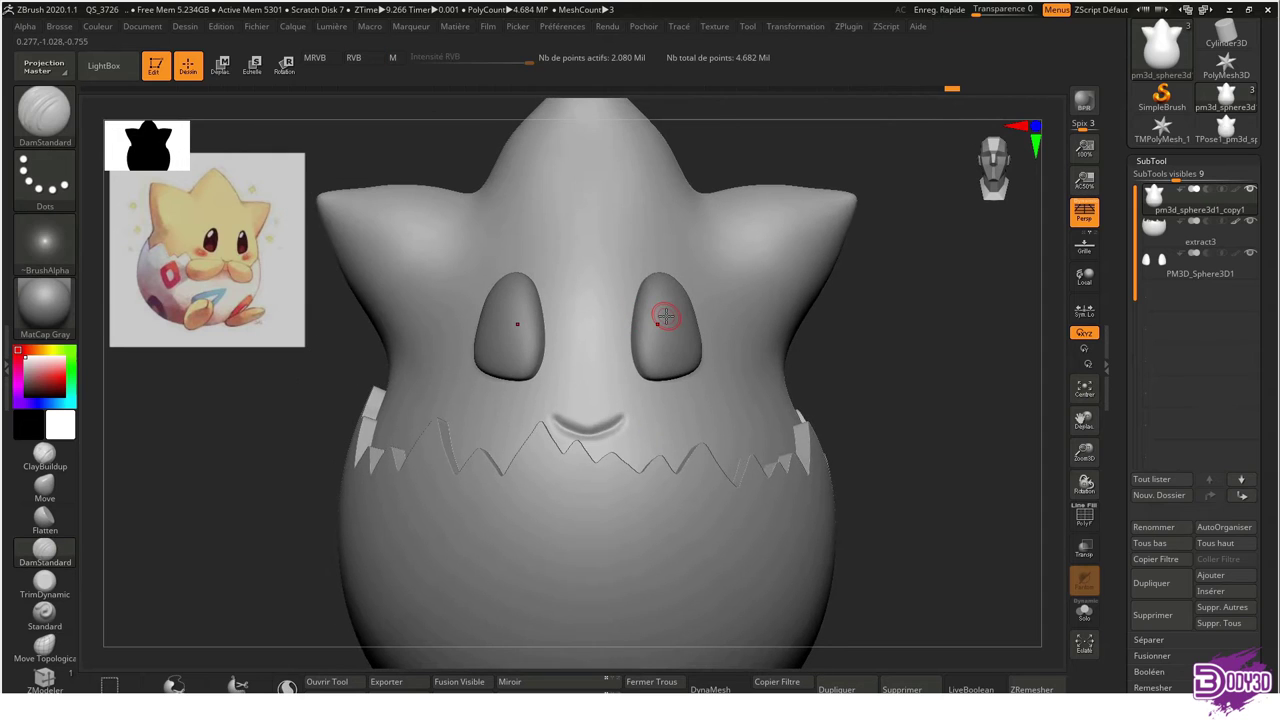
mouse_move(632, 463)
right_down()
mouse_move(723, 323)
mouse_move(735, 345)
mouse_move(749, 289)
mouse_move(677, 283)
mouse_move(635, 397)
right_up()
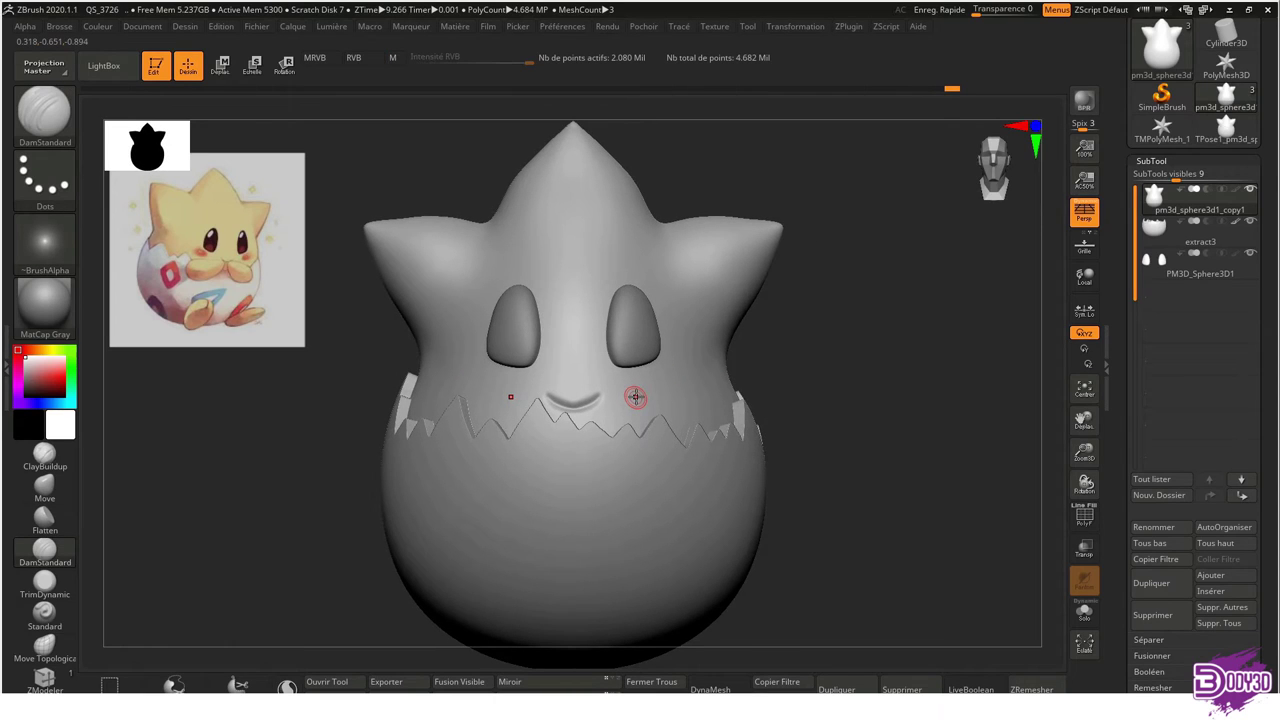
mouse_move(755, 425)
right_down()
mouse_move(752, 336)
mouse_move(745, 358)
right_up()
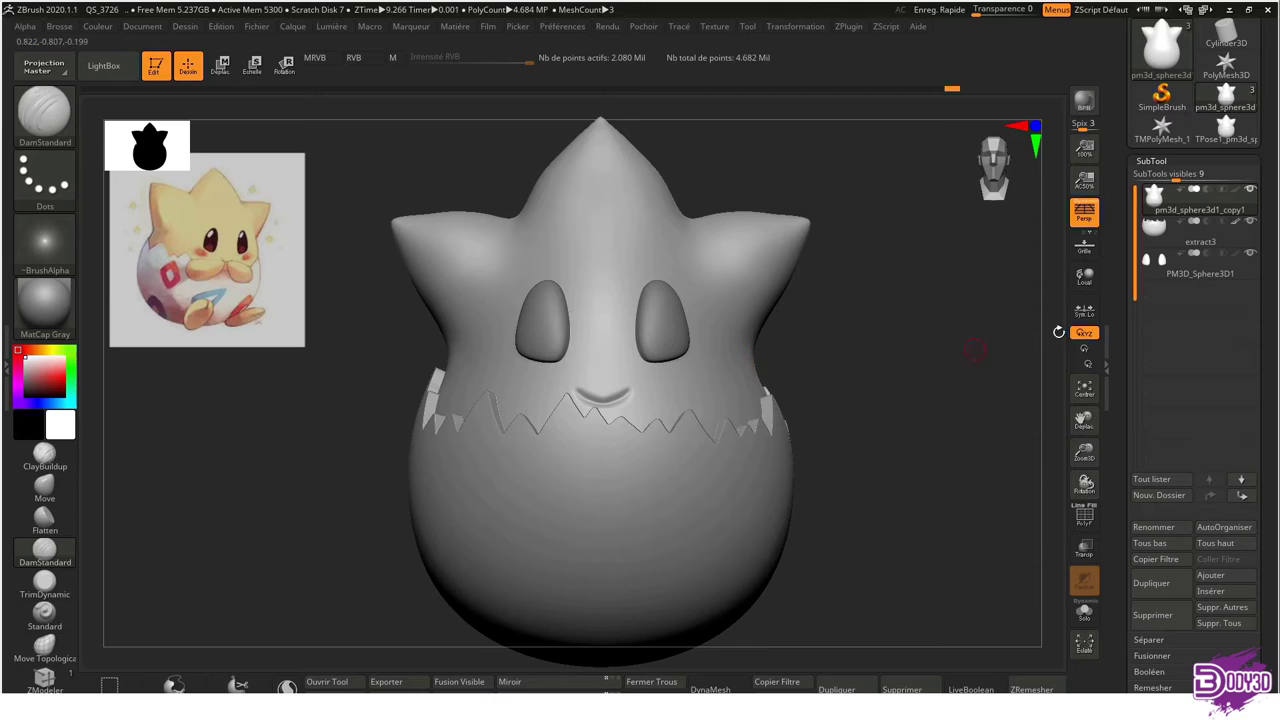
Insert a Sphere3D subtool and move and shrink it onto the left front shell rim
click(1229, 595)
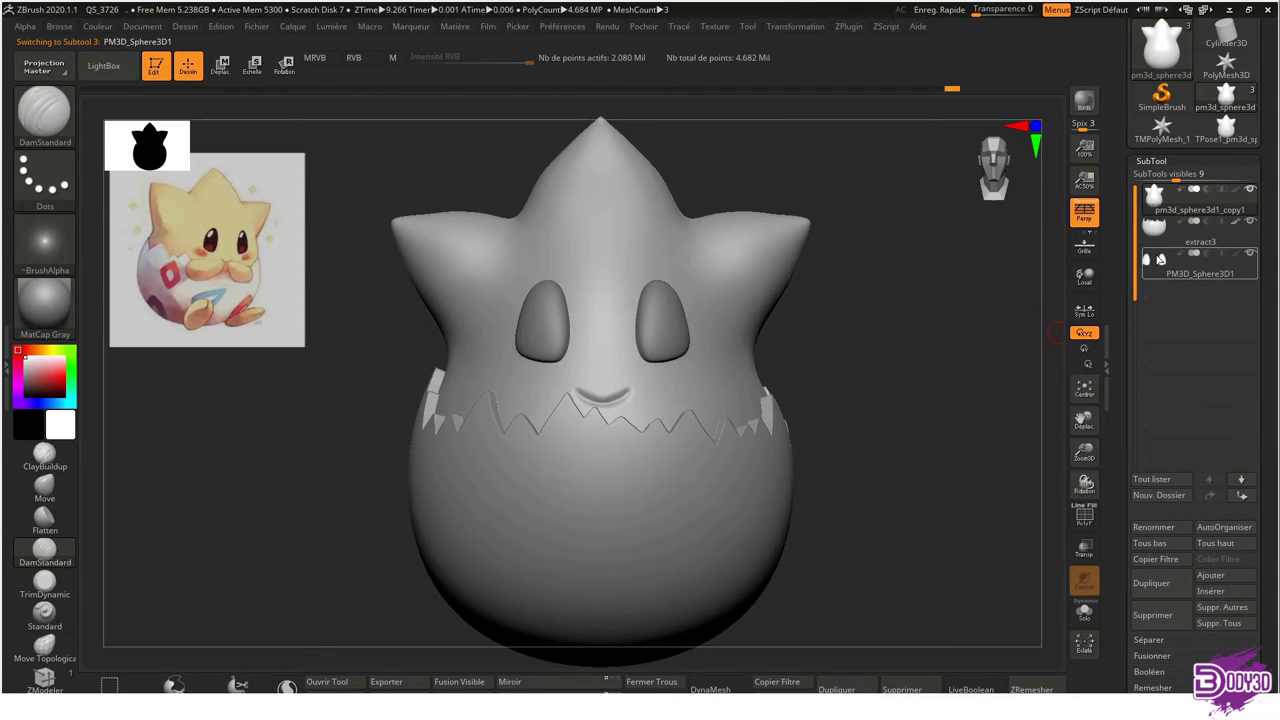
click(1229, 595)
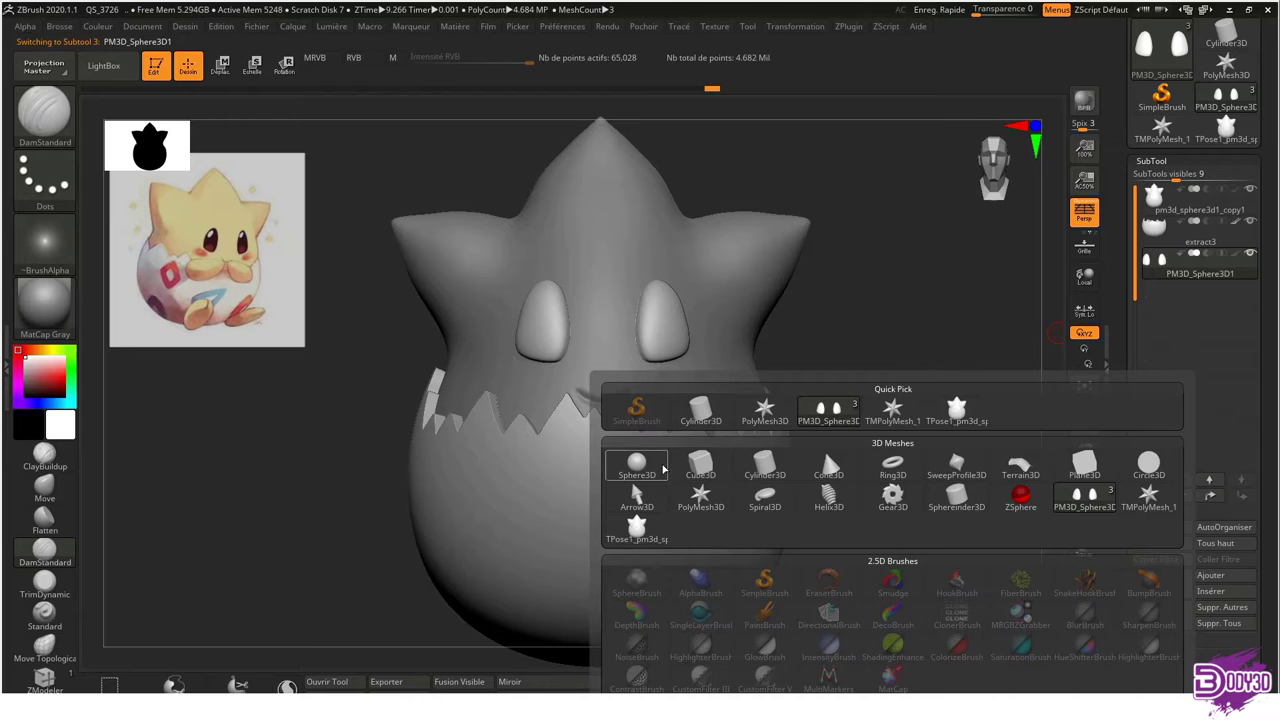
click(625, 462)
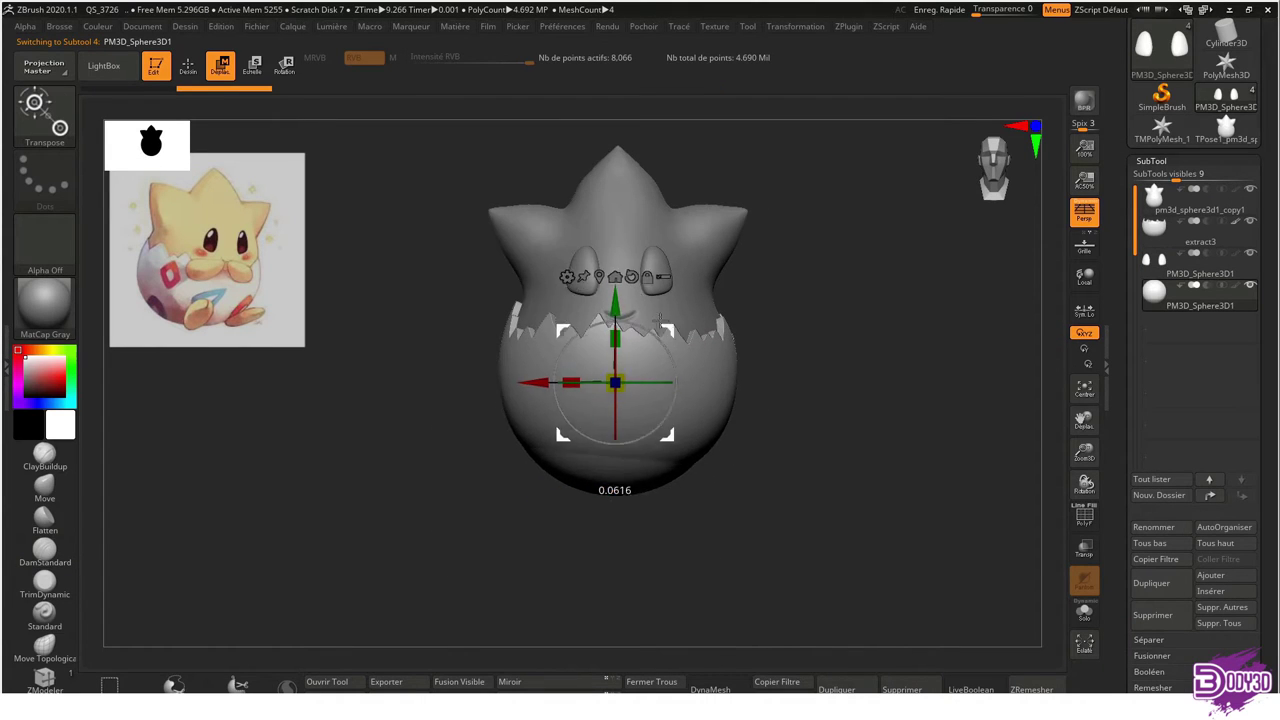
drag(781, 316, 762, 297)
mouse_move(662, 333)
mouse_down()
mouse_move(789, 333)
mouse_move(703, 410)
mouse_up()
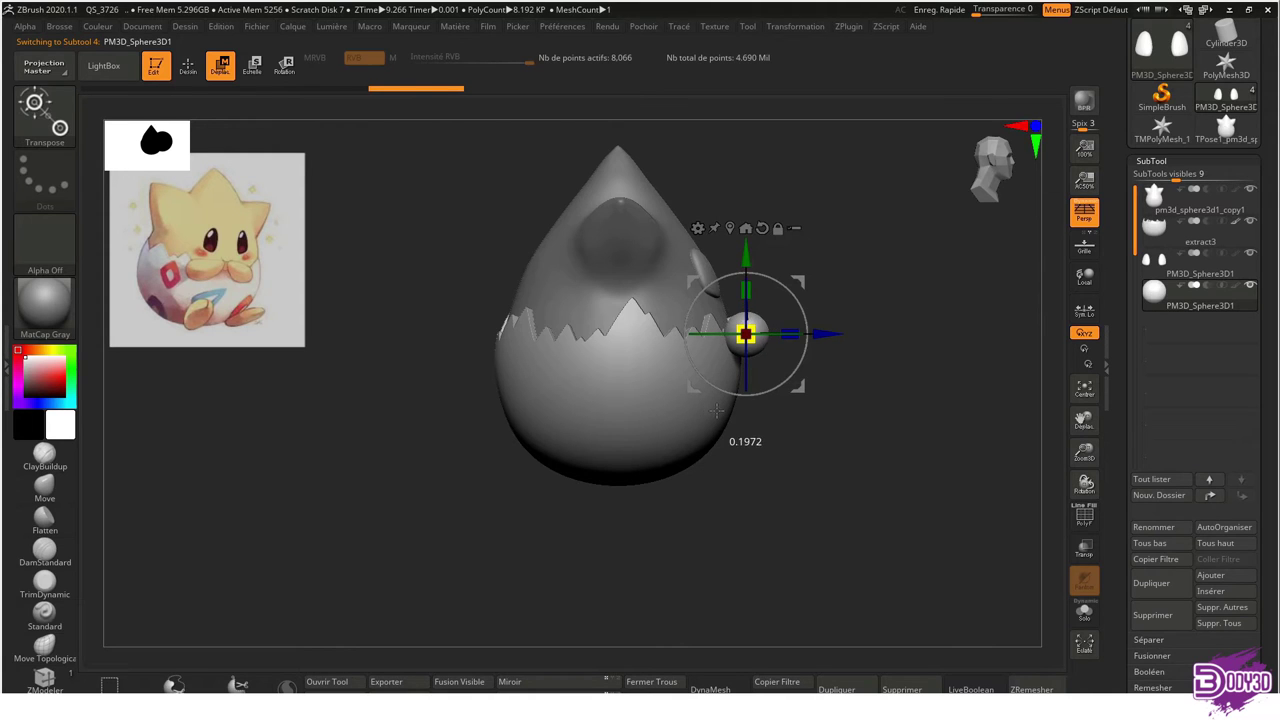
ctrl+right_drag(762, 371, 831, 465)
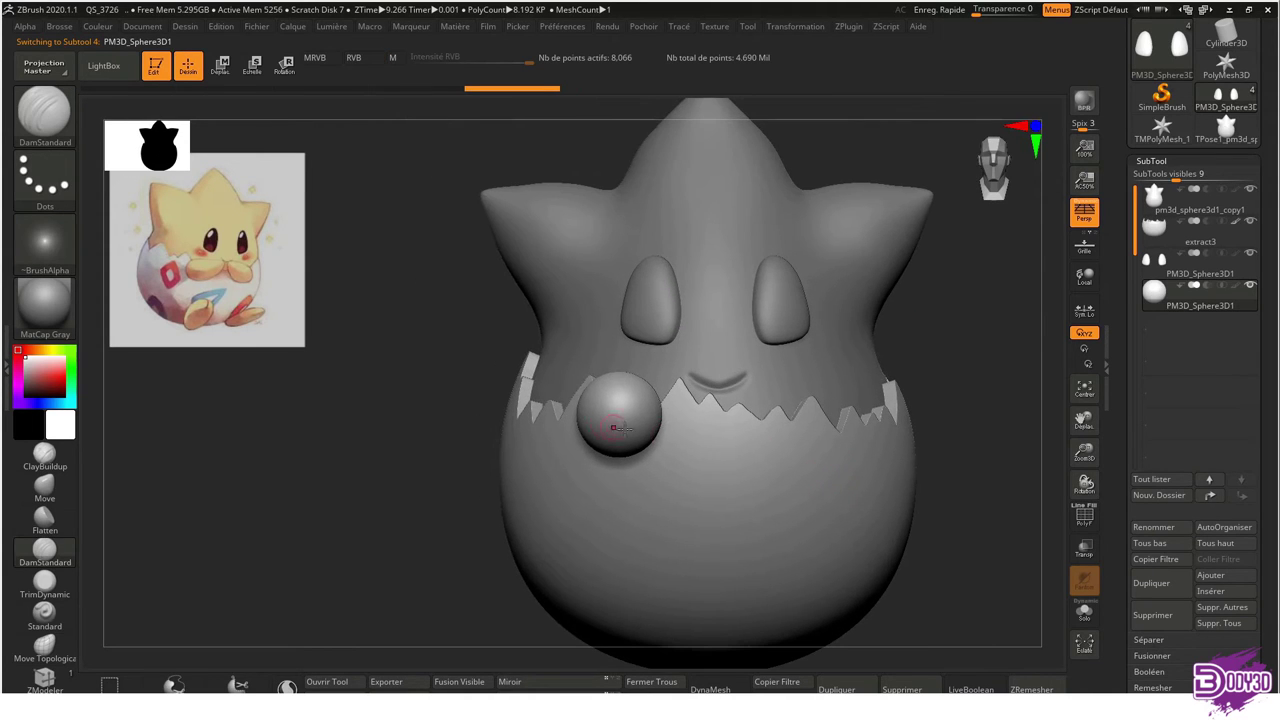
DynaMesh the new sphere to 1,750 points and switch to the Move brush
click(723, 689)
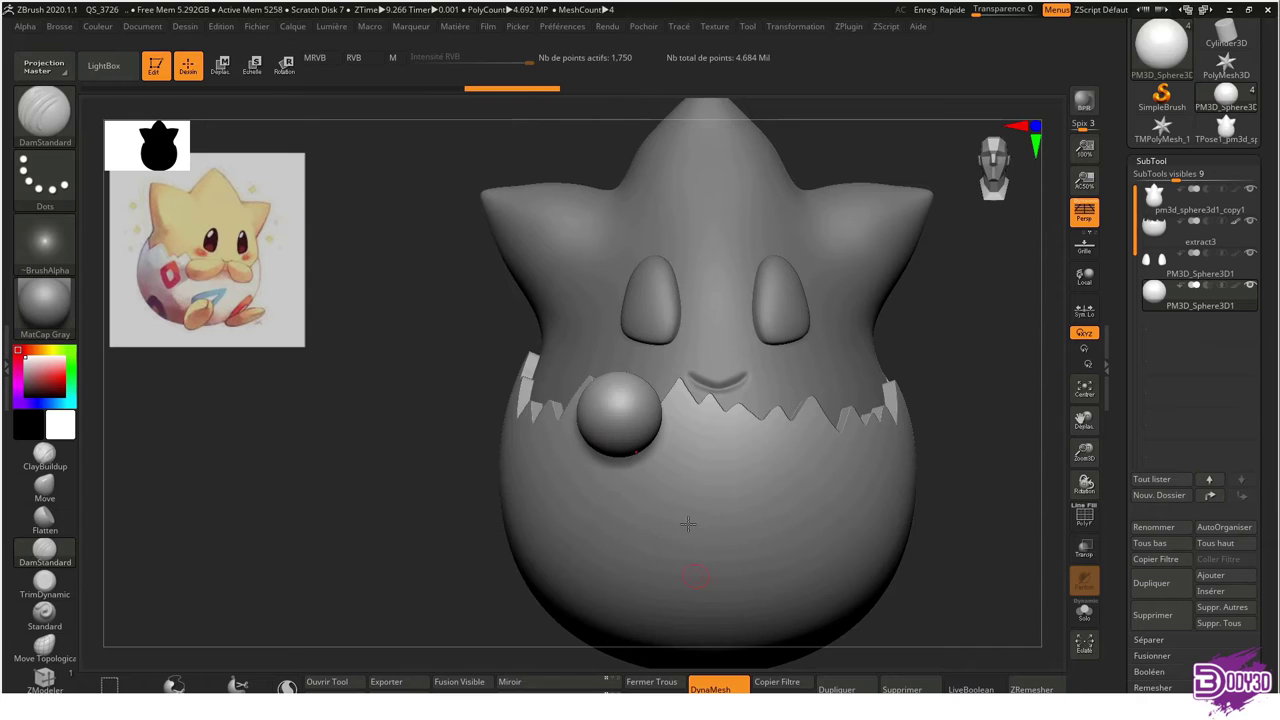
key(shift+a)
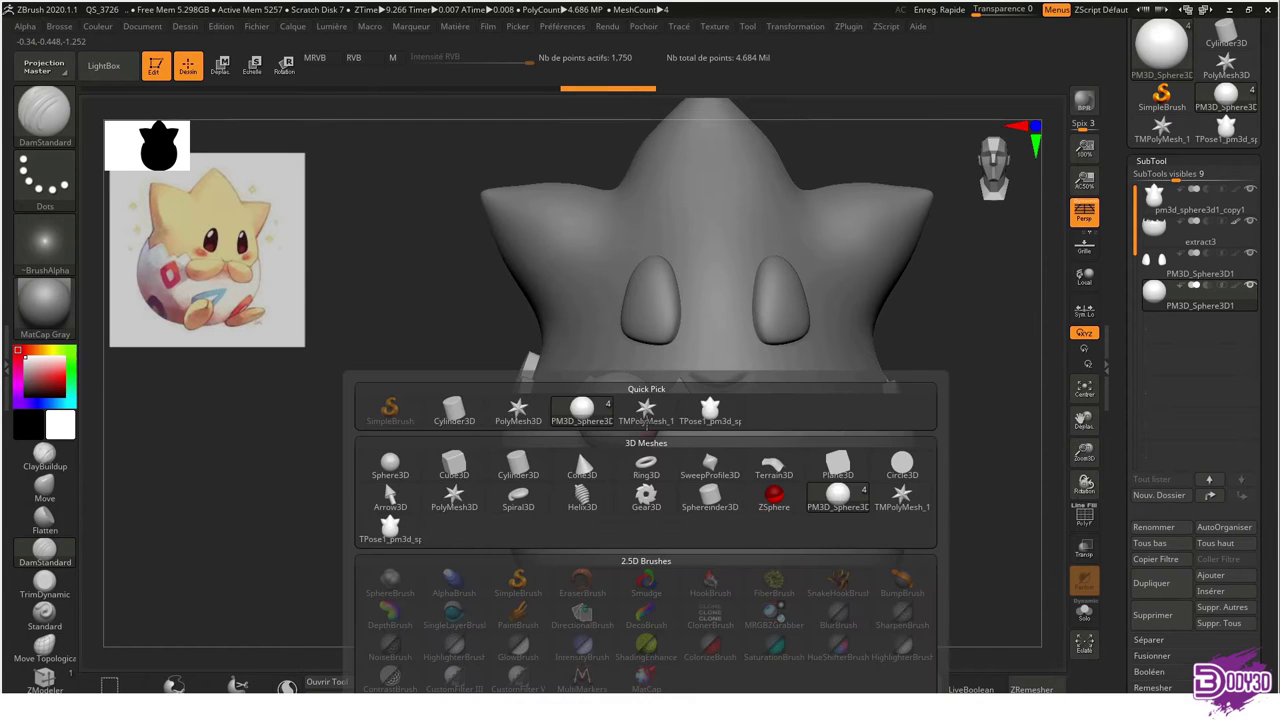
key(b)
key(m)
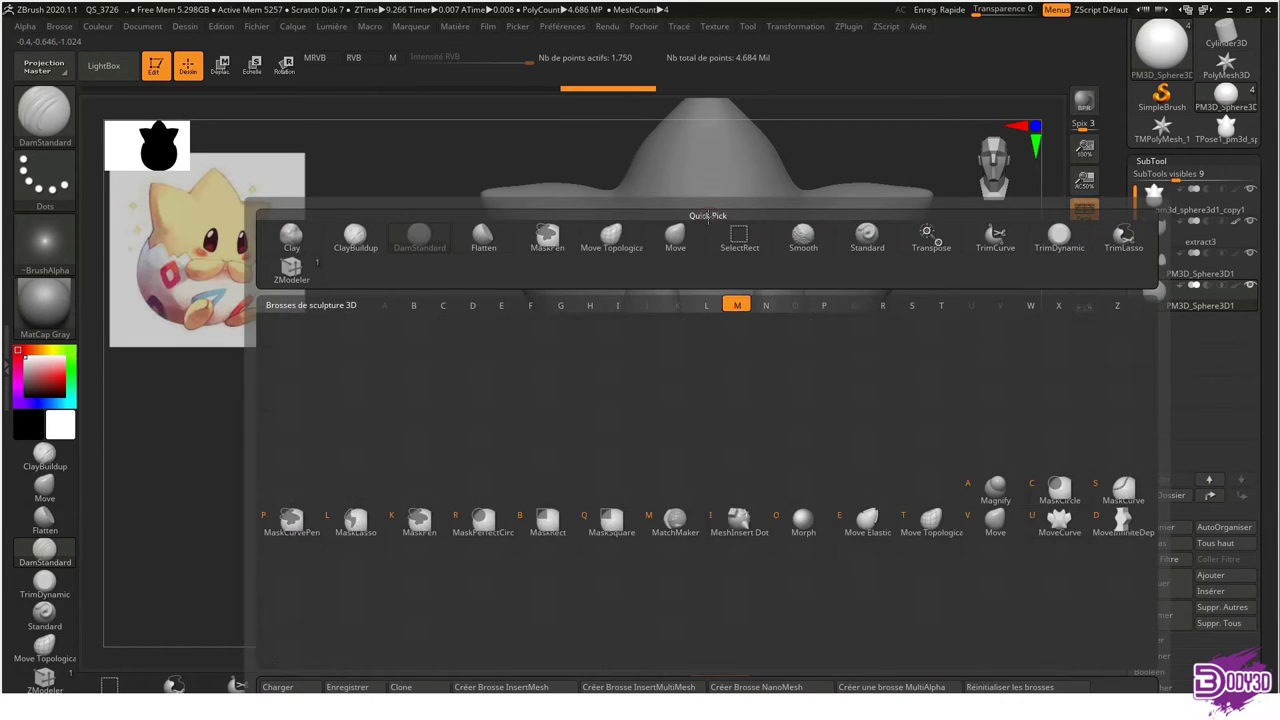
key(v)
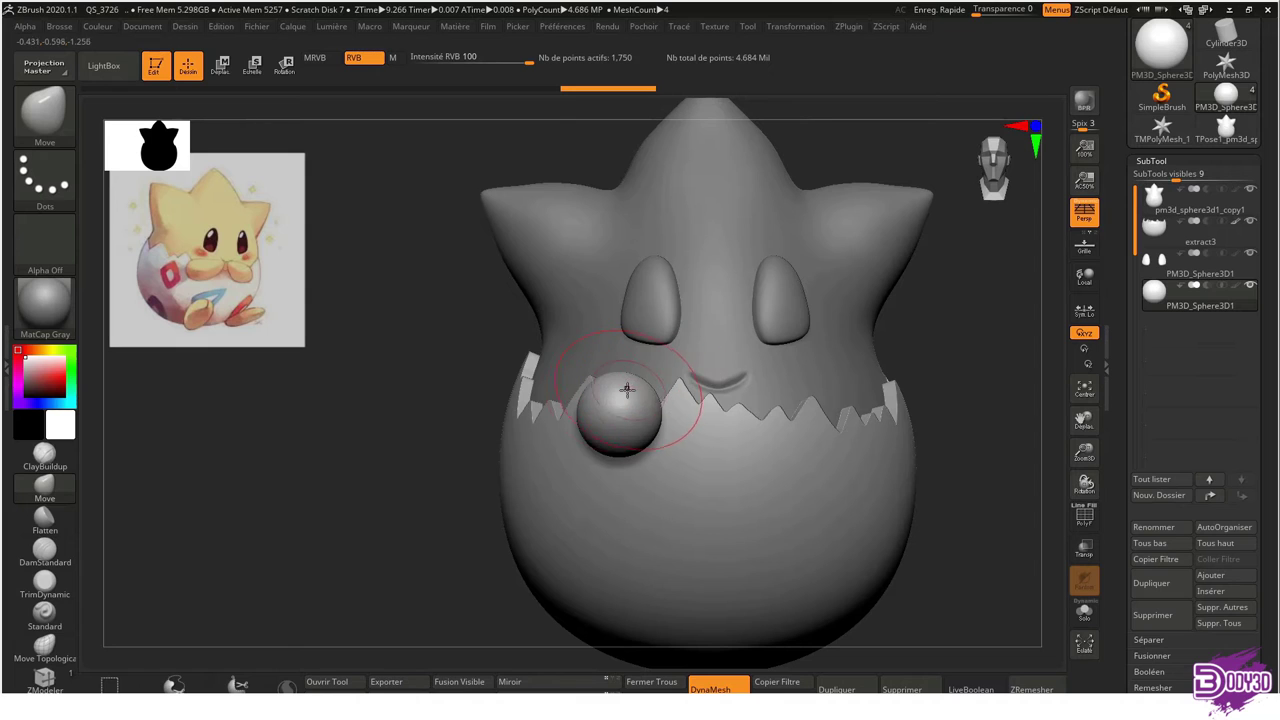
Stretch the sphere into a stubby arm and rotate it to point across the body
mouse_move(592, 403)
mouse_down()
mouse_move(411, 390)
mouse_move(705, 307)
mouse_up()
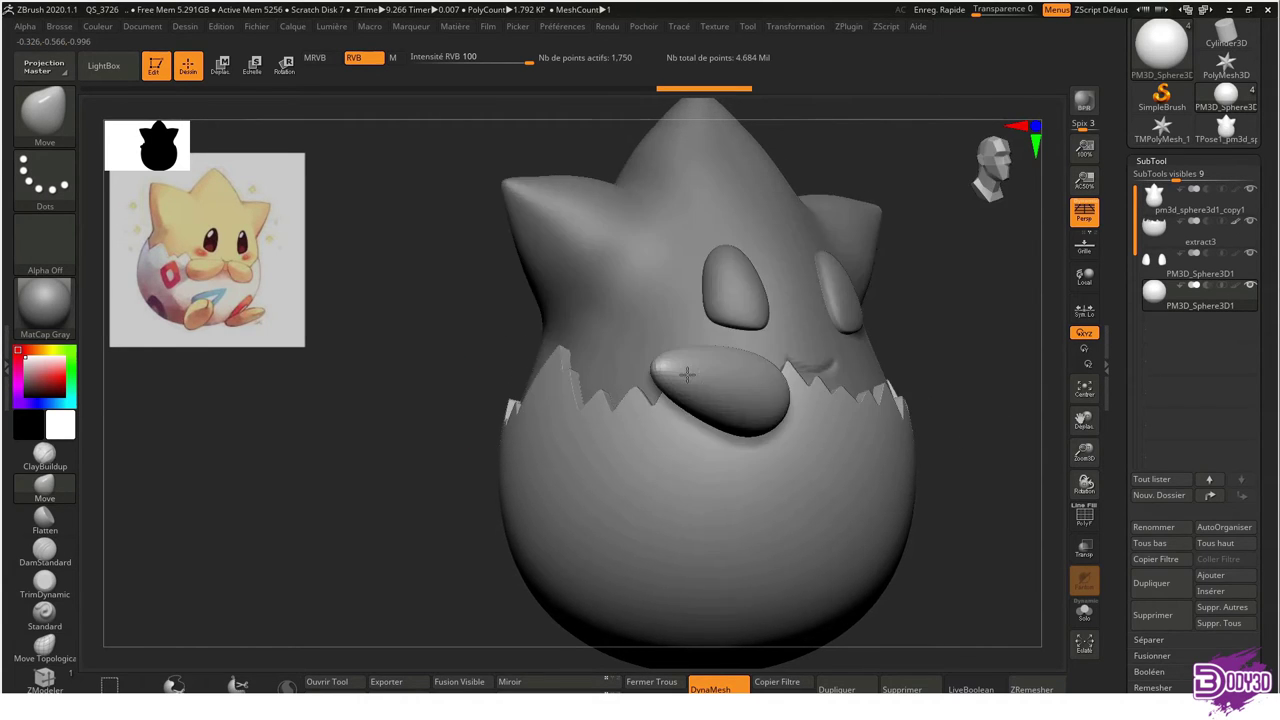
key(w)
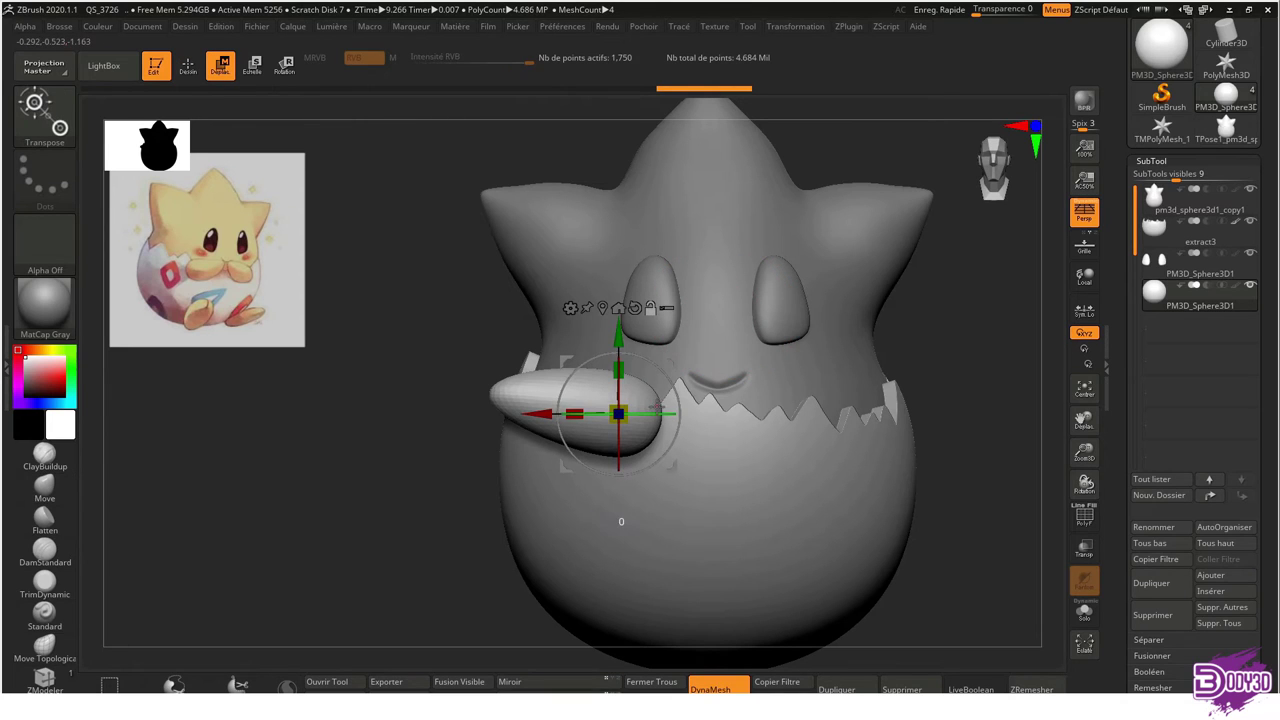
drag(643, 408, 705, 385)
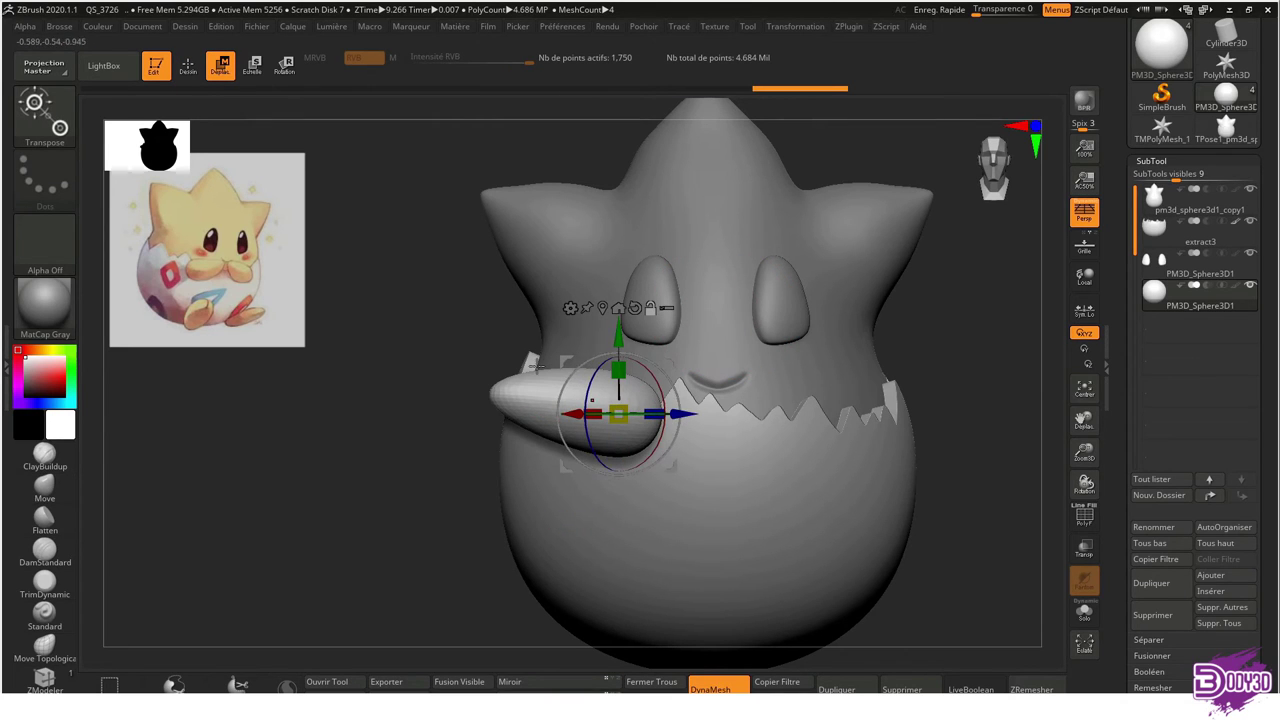
drag(532, 363, 501, 303)
click(656, 420)
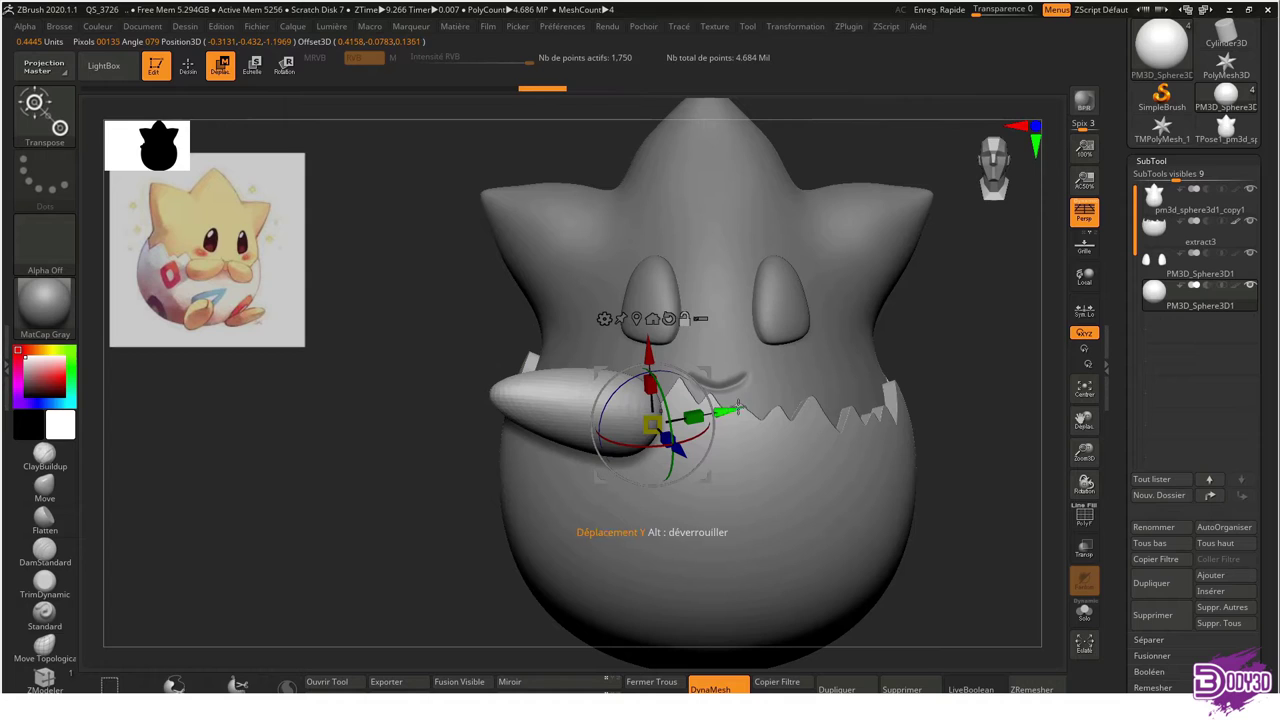
key(ctrl+z)
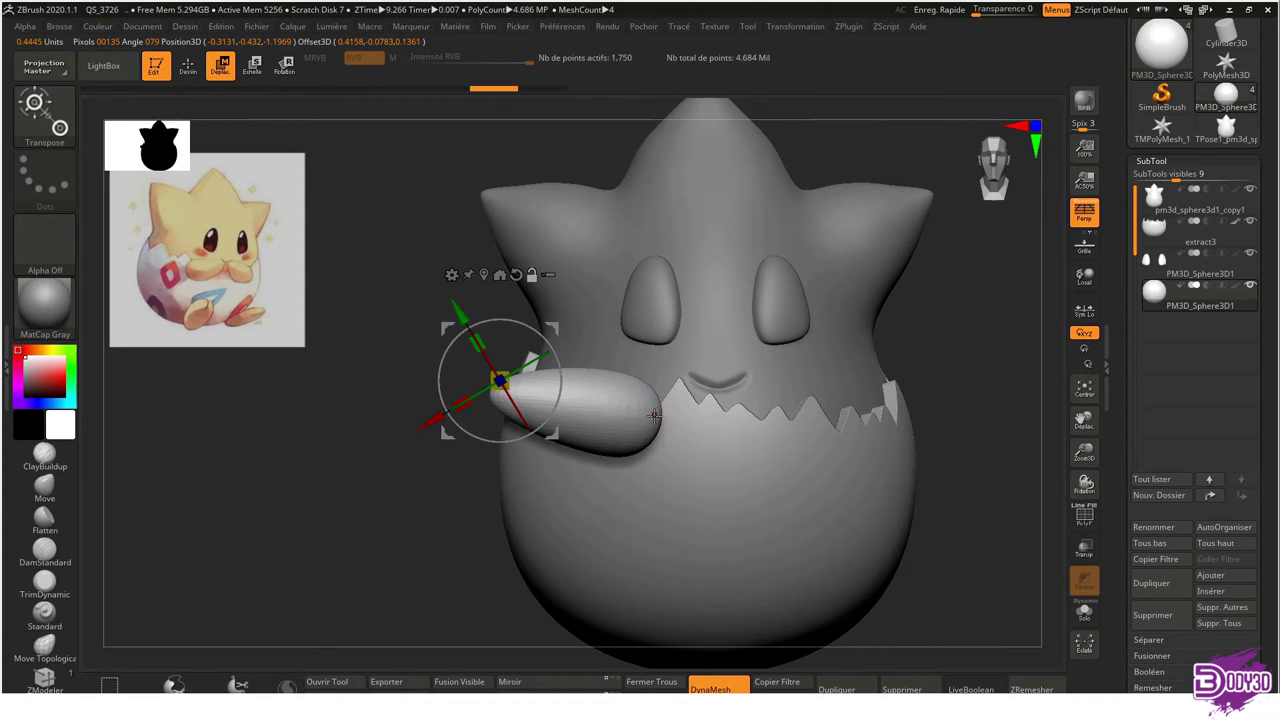
key(ctrl+shift+z)
drag(677, 418, 858, 427)
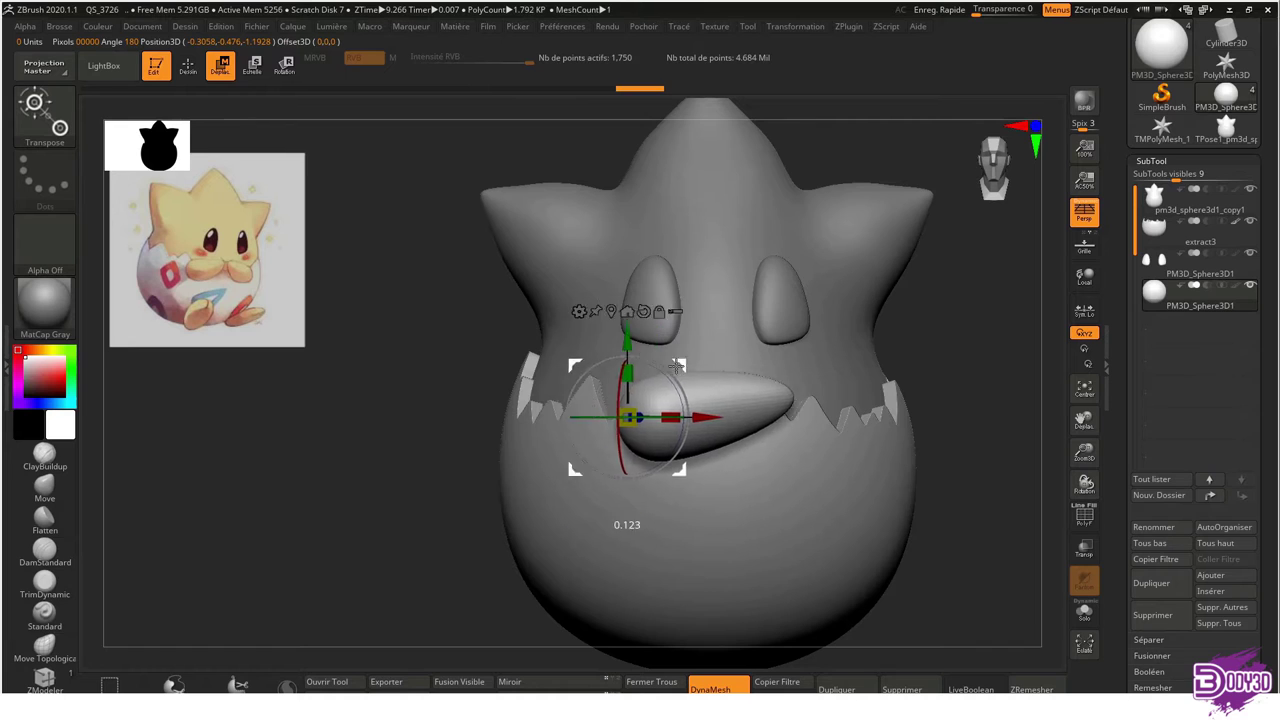
Move the arm left and down and push it back toward the shell
drag(655, 414, 583, 442)
scroll(725, 428, up, 4)
alt+right_drag(695, 447, 718, 443)
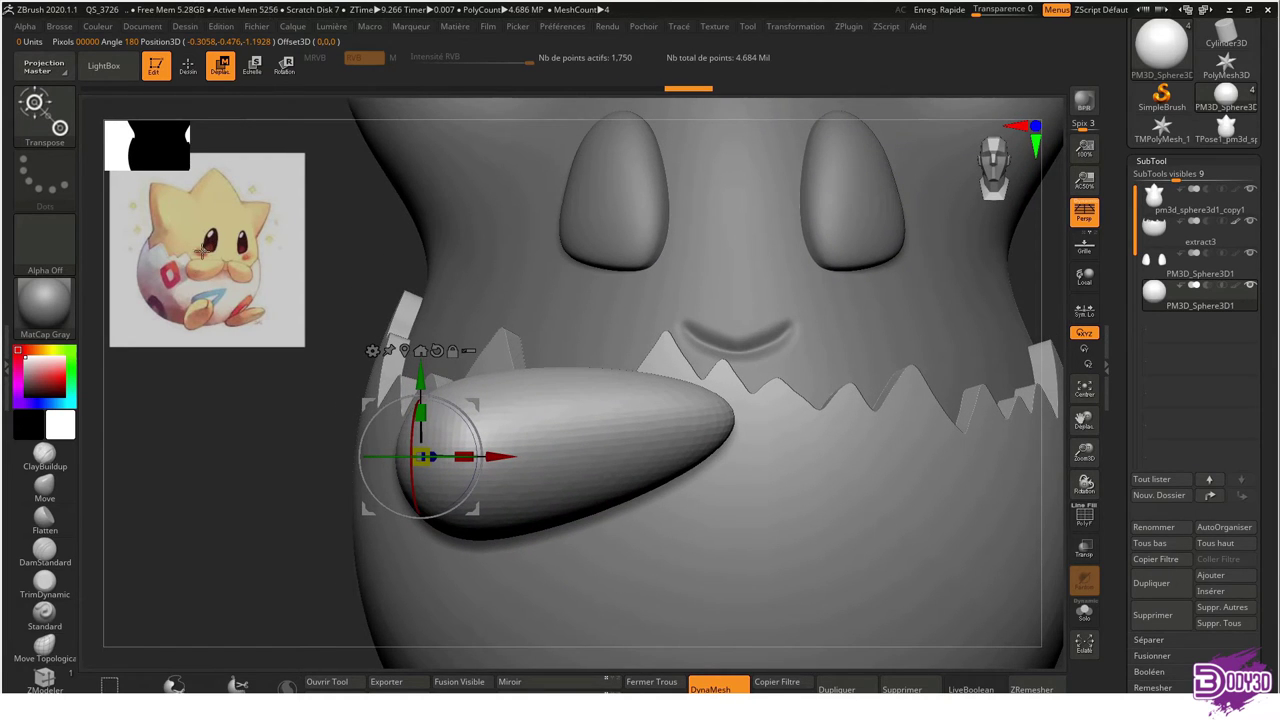
mouse_move(630, 362)
right_down()
mouse_move(748, 528)
mouse_move(652, 397)
right_up()
drag(606, 395, 497, 348)
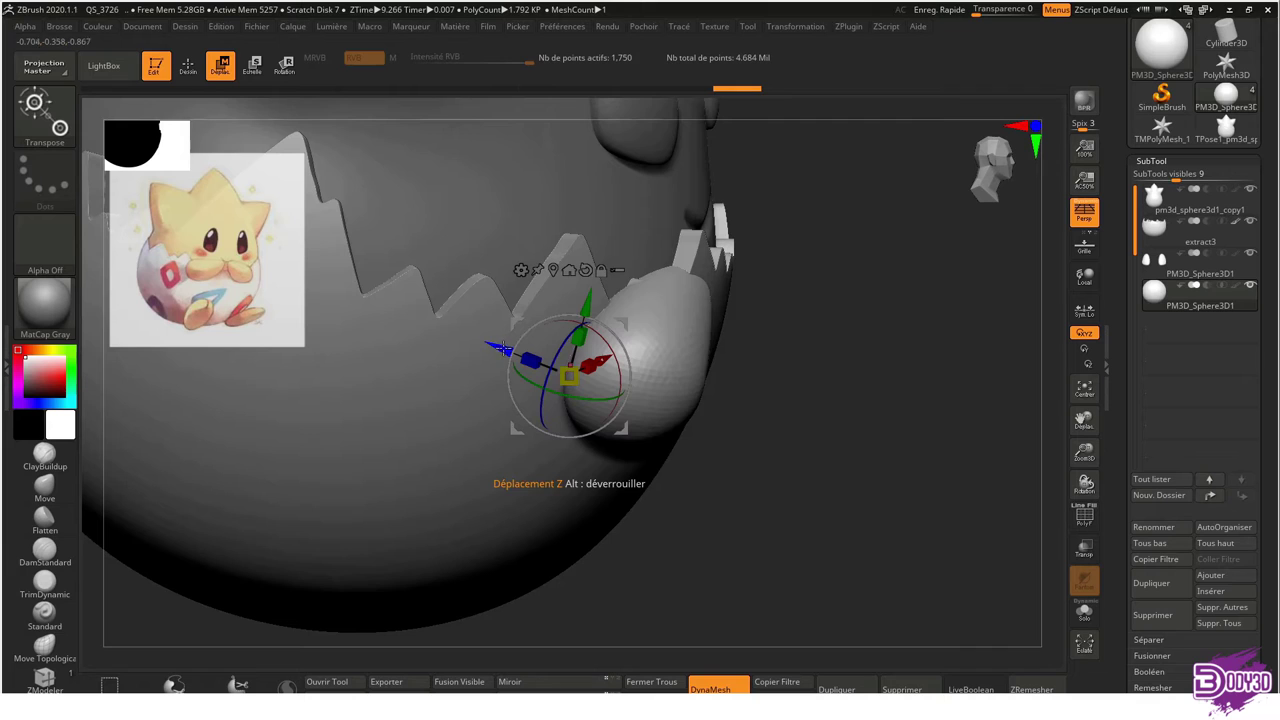
key(q)
Lengthen the arm with the Move brush, enable Transp and rotate it a few degrees
mouse_move(568, 375)
right_down()
mouse_move(757, 306)
mouse_move(680, 345)
right_up()
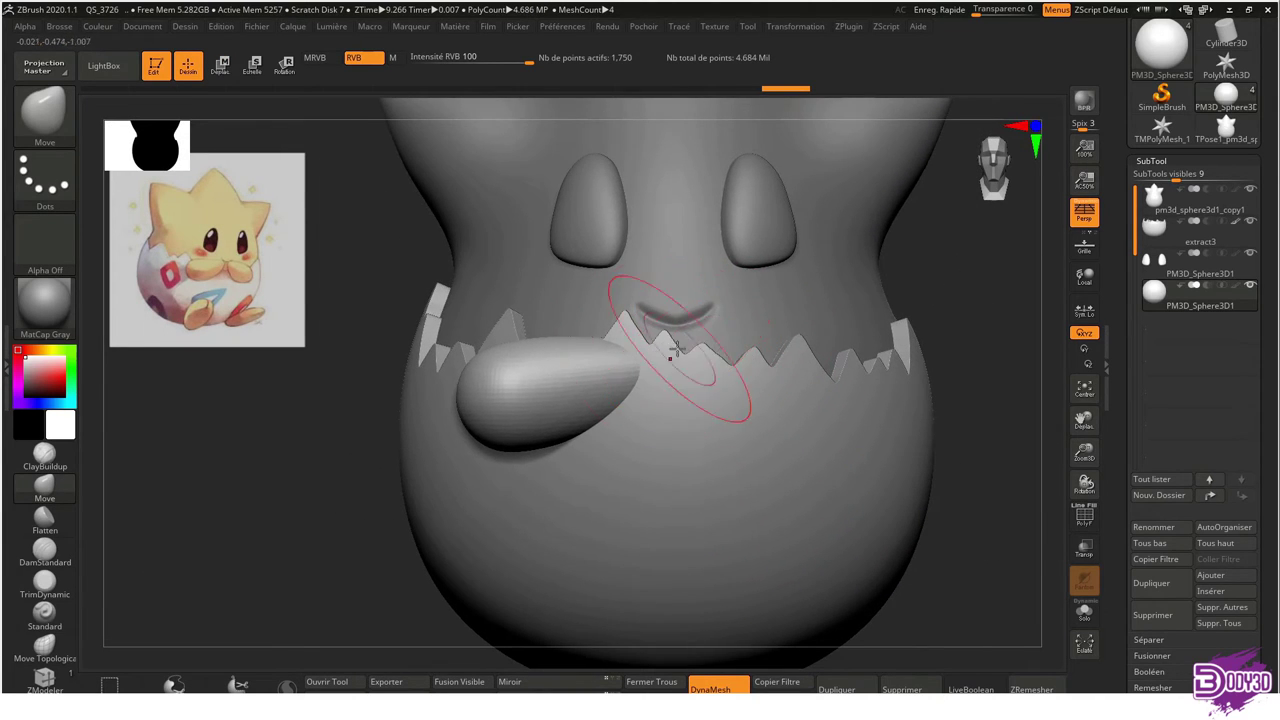
right_drag(689, 331, 677, 351)
drag(707, 371, 690, 440)
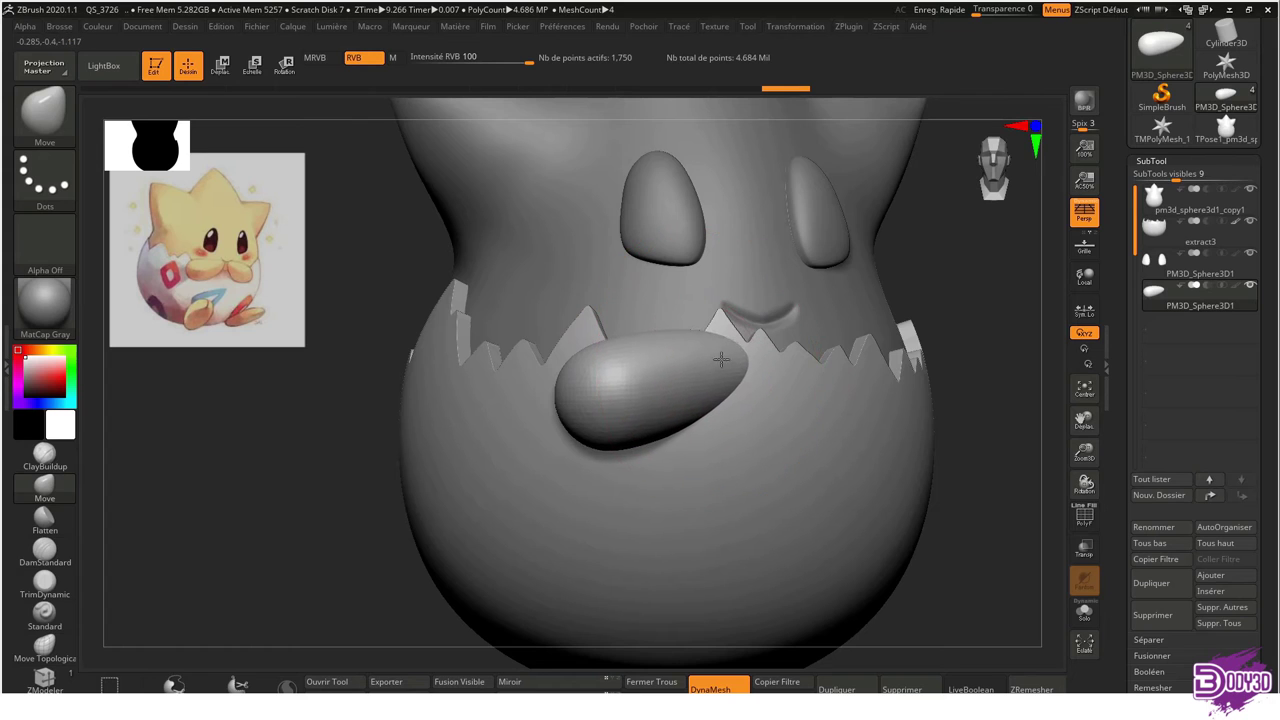
mouse_move(757, 371)
right_down()
mouse_move(744, 367)
mouse_move(743, 429)
right_up()
click(1084, 548)
key(w)
drag(497, 377, 422, 394)
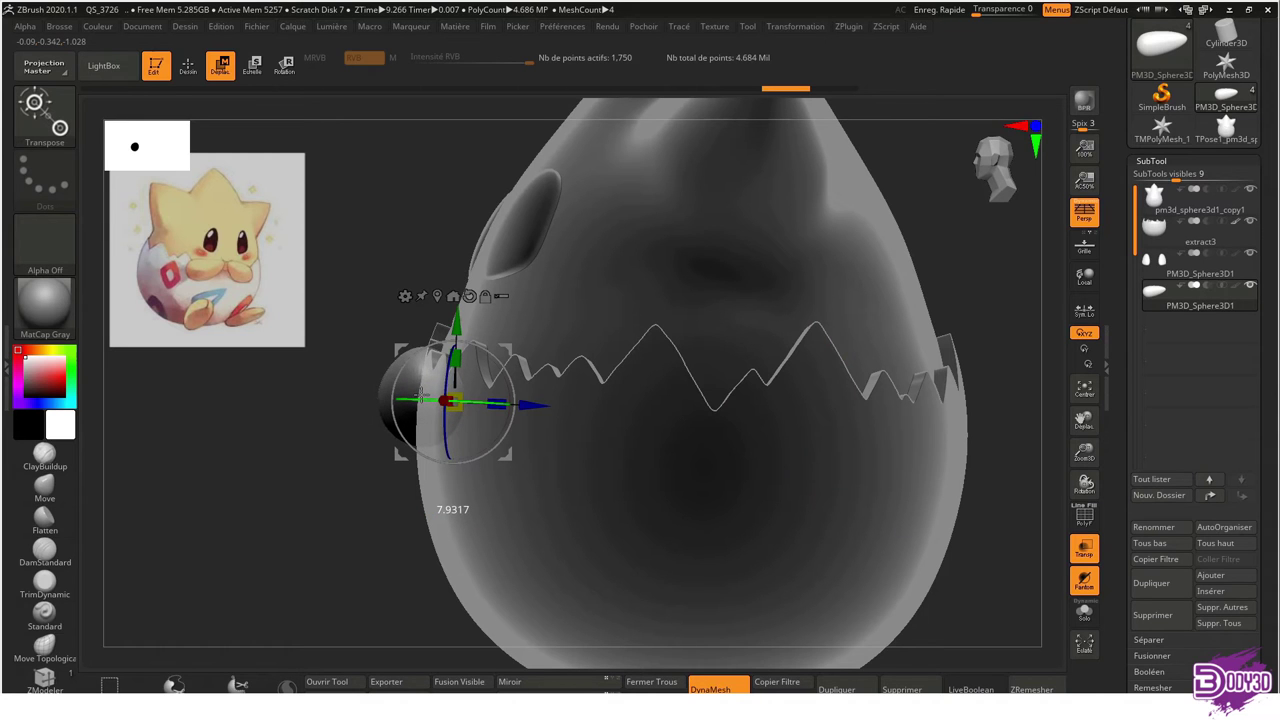
key(q)
right_drag(415, 370, 669, 407)
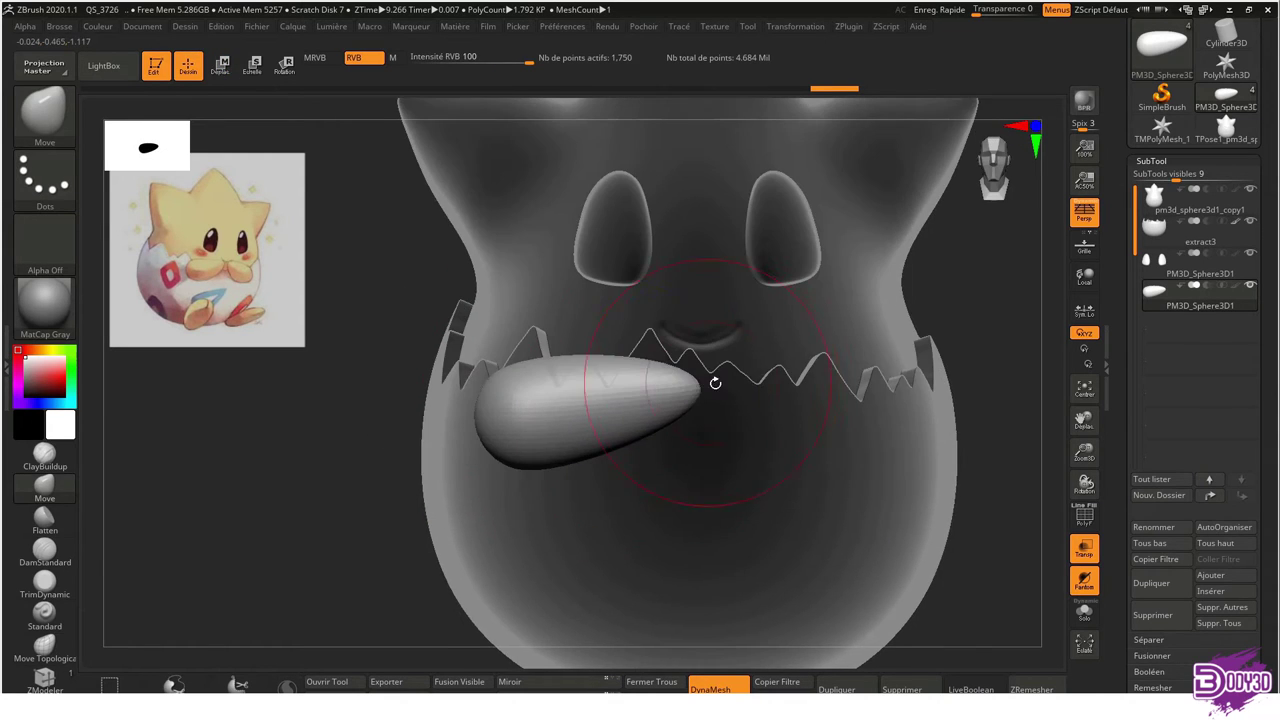
Tilt the arm upward across the shell rim, refine its surface and turn Transp off
key(w)
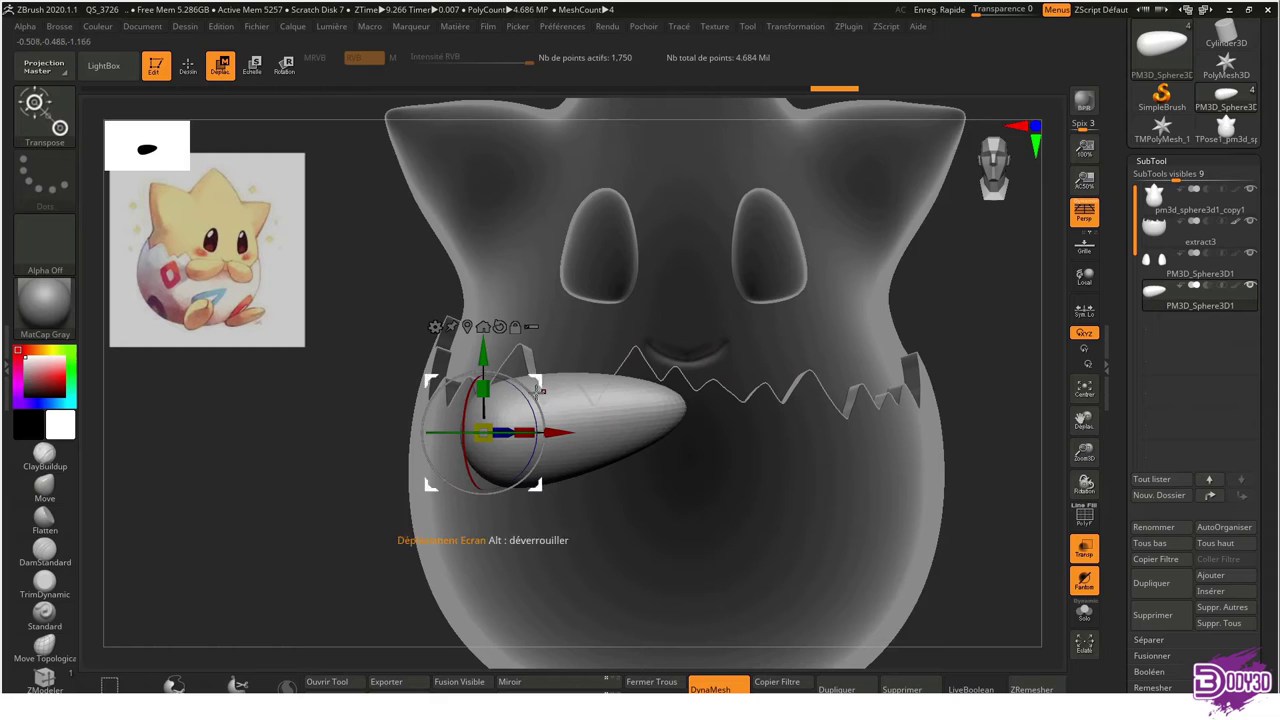
drag(539, 390, 520, 384)
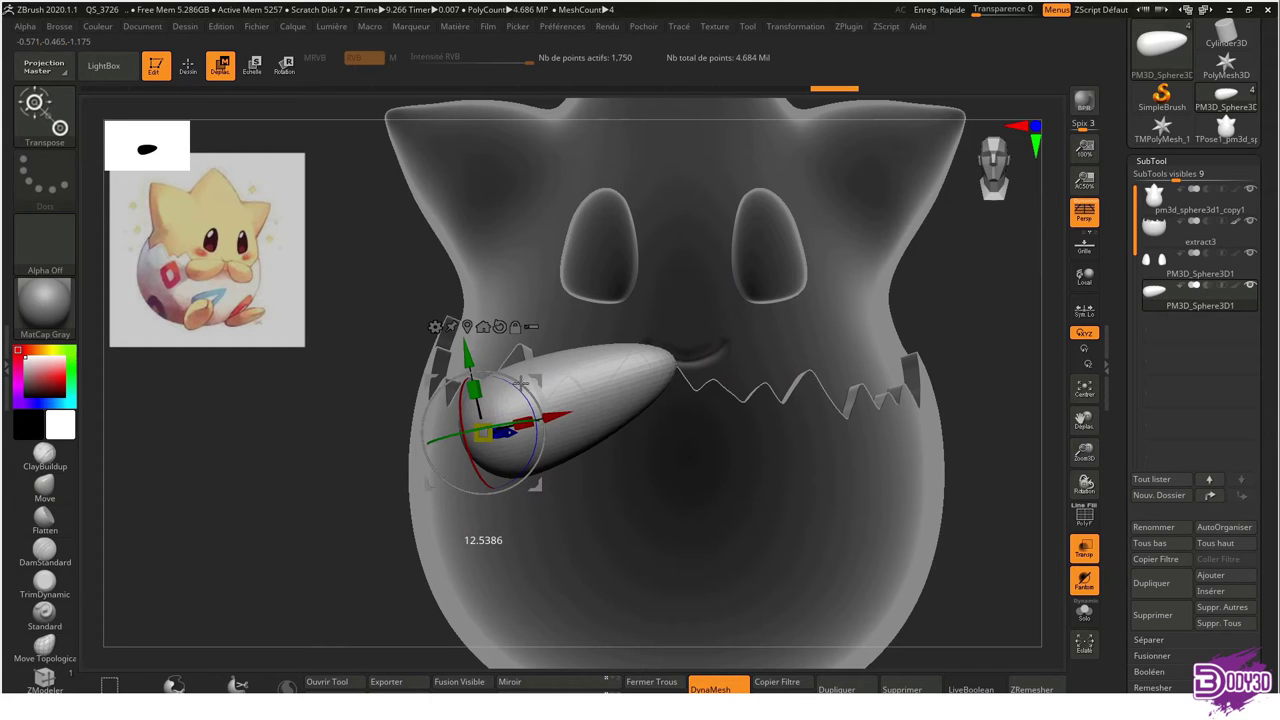
key(q)
mouse_move(543, 371)
right_down()
mouse_move(689, 376)
mouse_move(591, 382)
mouse_move(640, 390)
right_up()
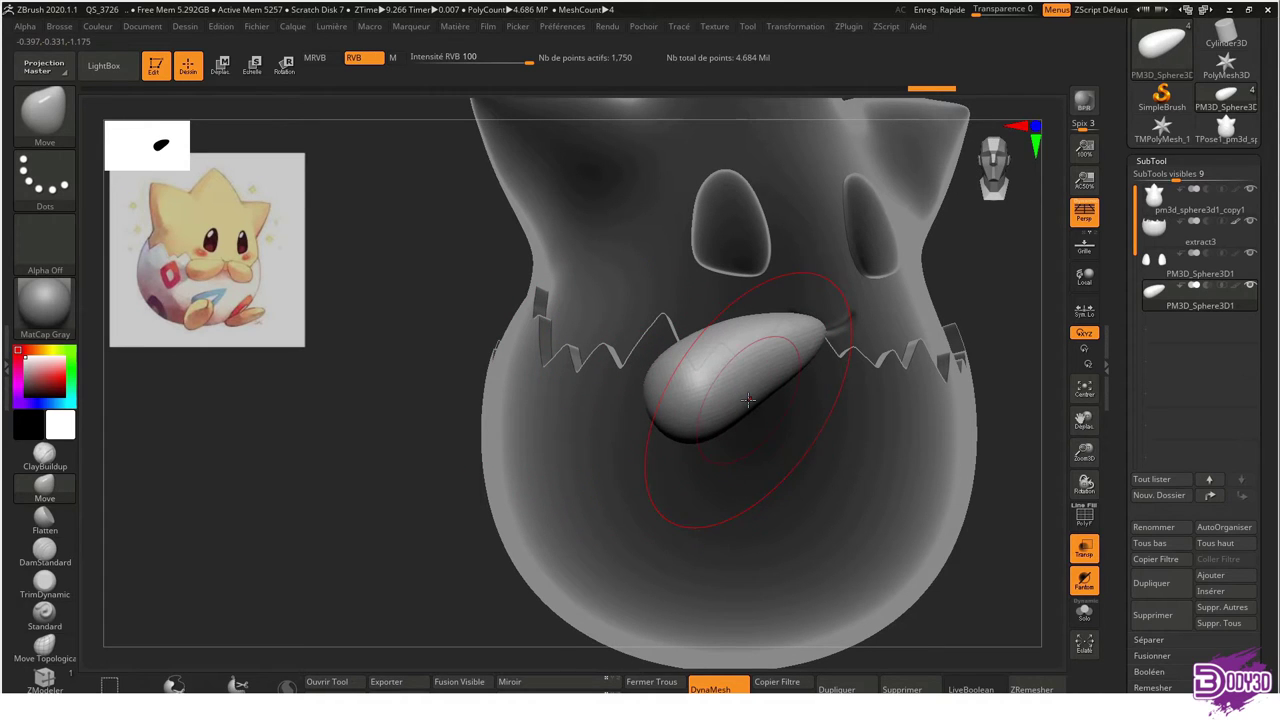
drag(736, 357, 740, 363)
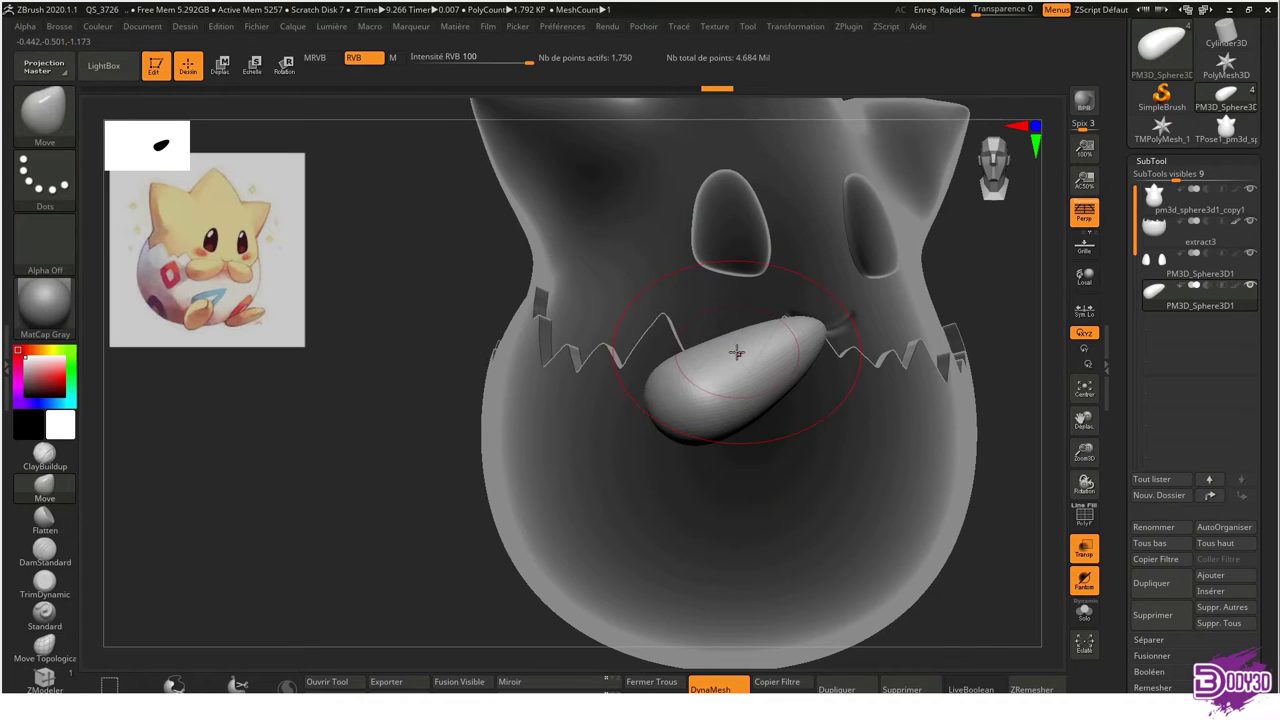
right_drag(736, 352, 700, 350)
click(1084, 548)
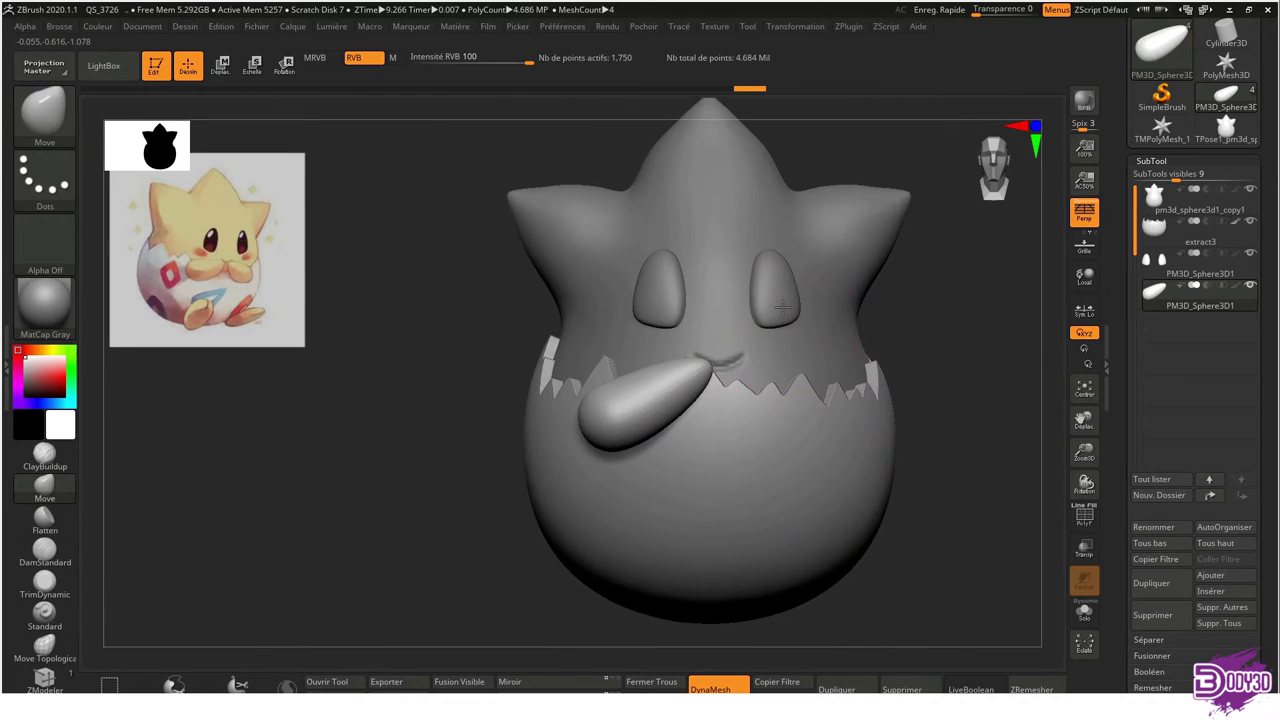
Resize the Move brush and swell the arm's base where it meets the shell
mouse_move(686, 400)
right_down()
mouse_move(775, 414)
mouse_move(738, 435)
mouse_move(755, 441)
mouse_move(794, 410)
mouse_move(730, 360)
mouse_move(720, 335)
right_up()
key(s)
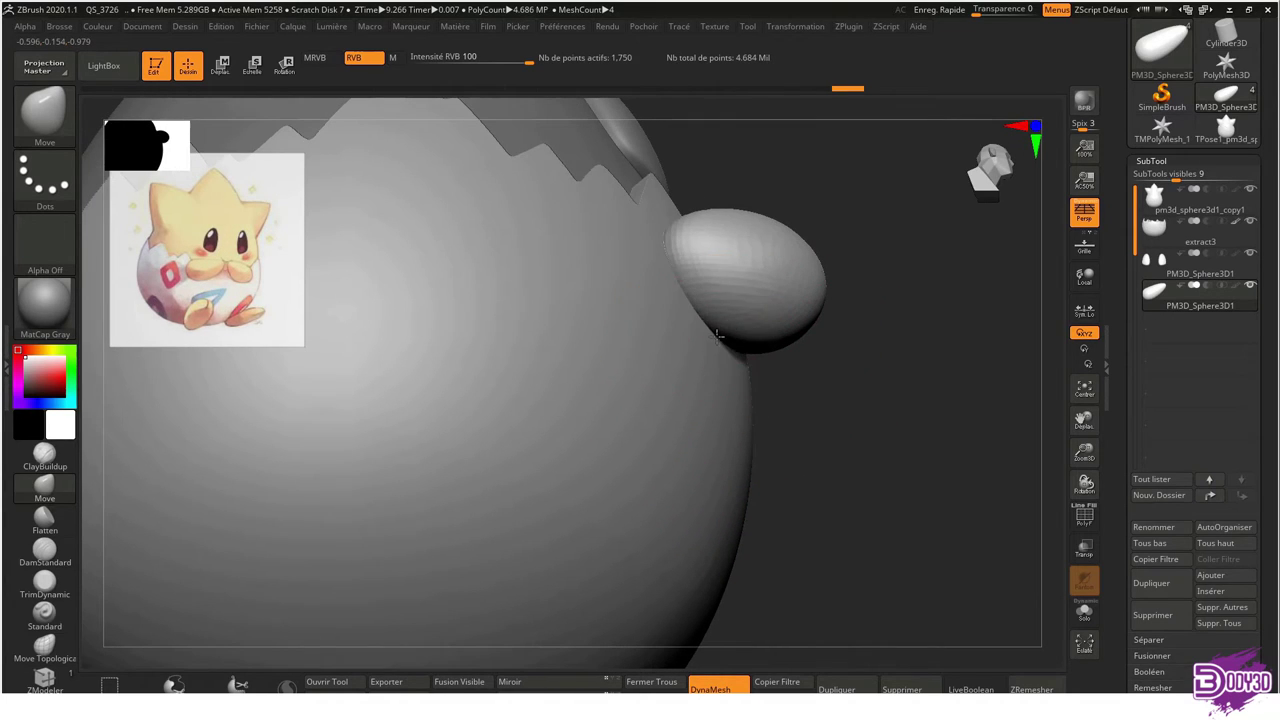
mouse_move(702, 275)
right_down()
mouse_move(649, 280)
mouse_move(634, 334)
mouse_move(779, 383)
mouse_move(793, 440)
mouse_move(766, 457)
mouse_move(614, 440)
mouse_move(702, 386)
mouse_move(902, 420)
right_up()
key(space)
key(s)
drag(853, 403, 906, 420)
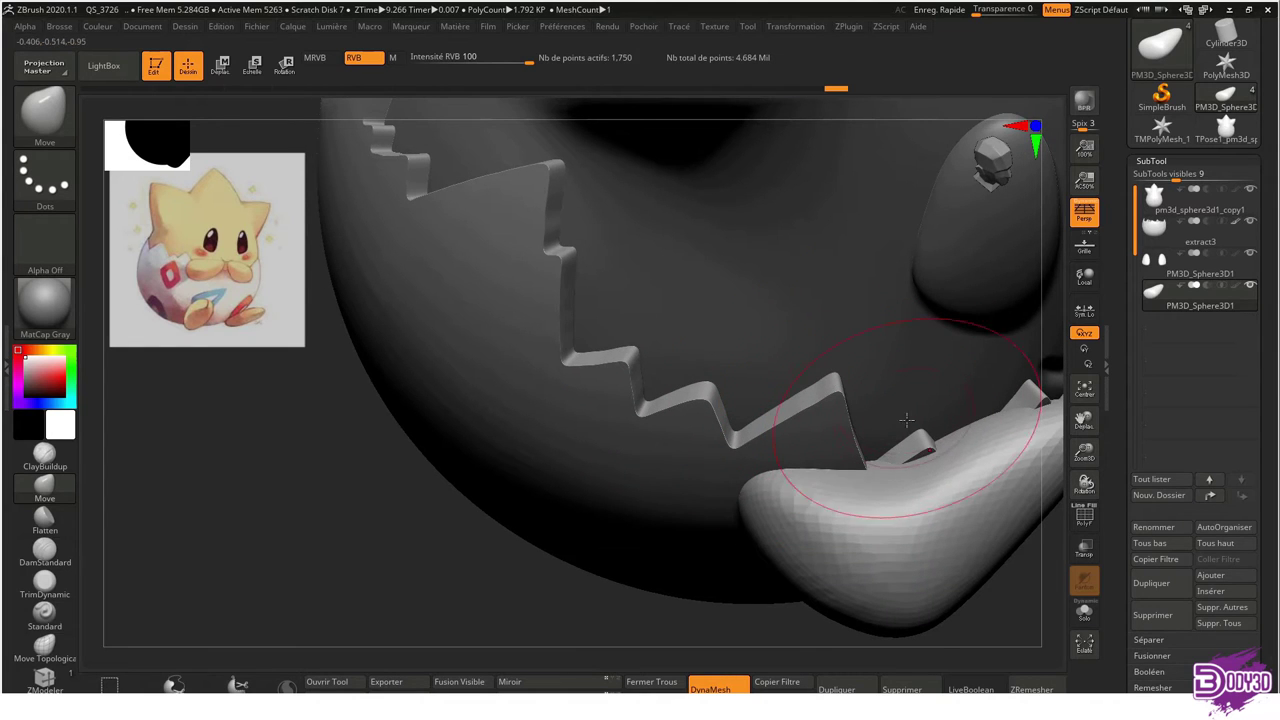
Check the arm against the zigzag shell edge with Transp toggled on, then off
click(1086, 552)
mouse_move(1000, 520)
right_down()
mouse_move(929, 486)
mouse_move(968, 540)
mouse_move(1060, 545)
right_up()
click(1084, 548)
right_drag(860, 360, 900, 428)
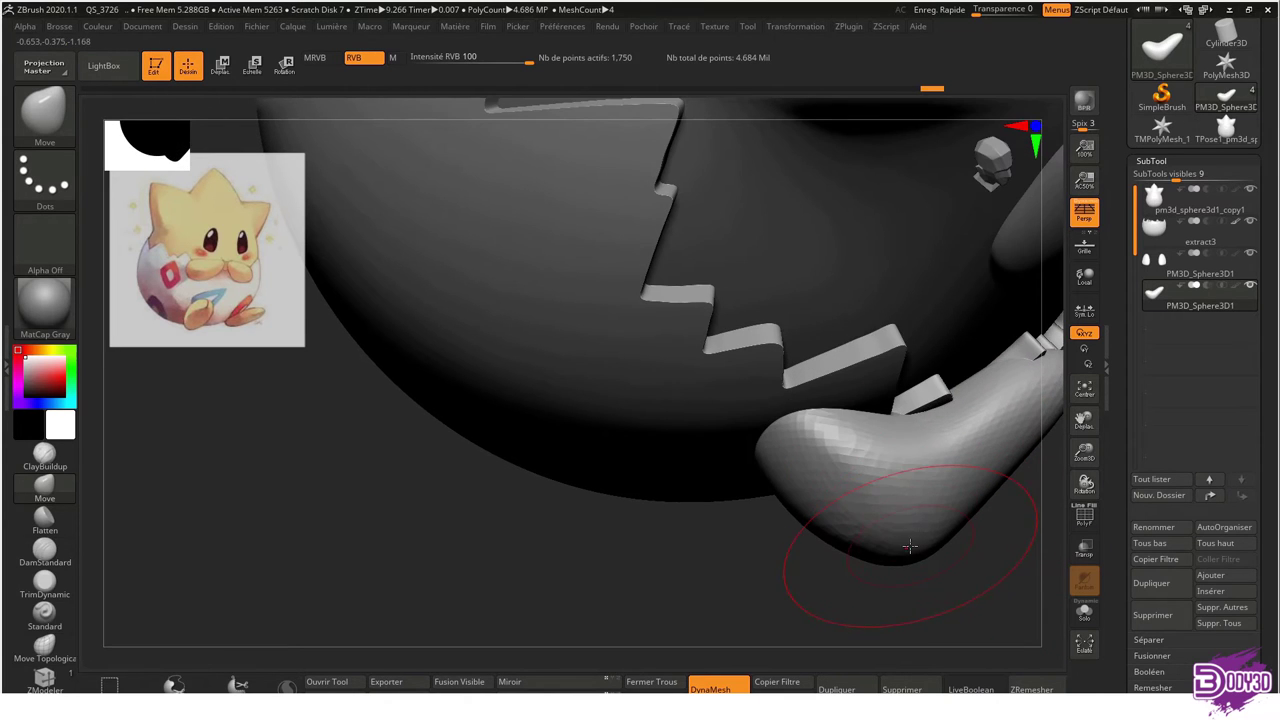
mouse_move(909, 545)
right_down()
mouse_move(869, 346)
mouse_move(727, 251)
mouse_move(660, 465)
mouse_move(650, 470)
mouse_move(595, 325)
mouse_move(580, 352)
right_up()
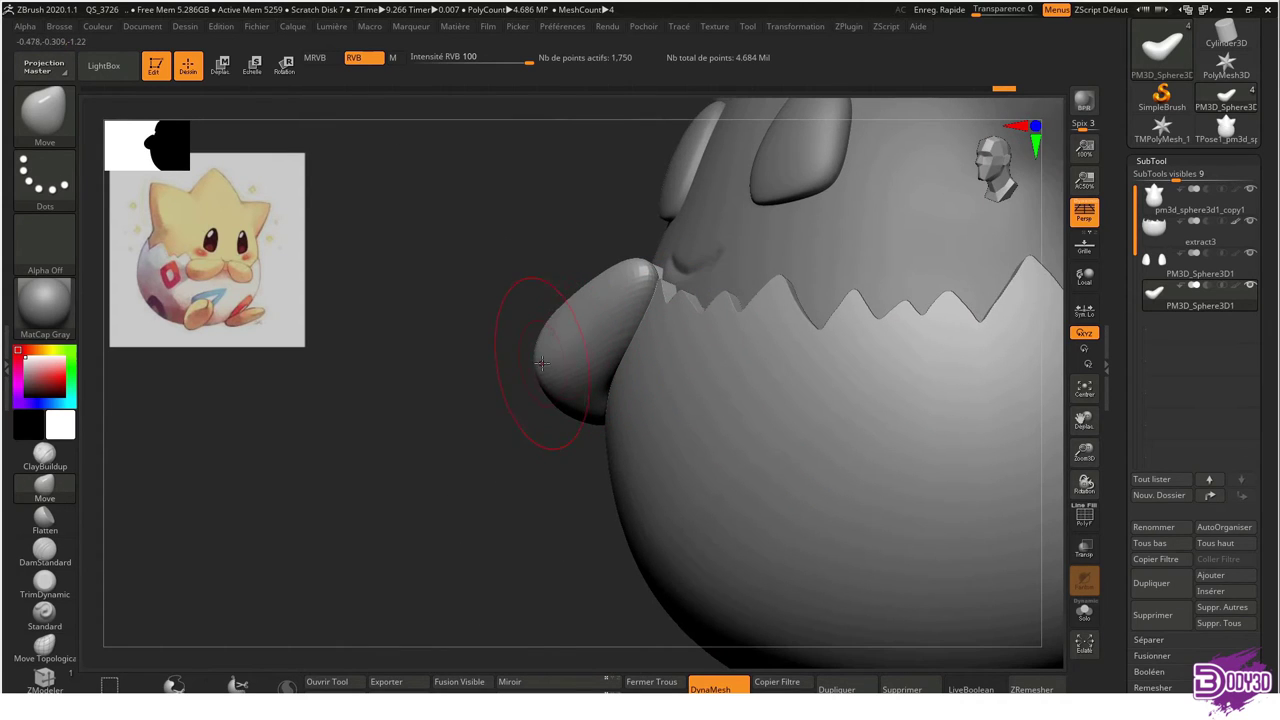
mouse_move(542, 321)
right_down()
mouse_move(541, 342)
mouse_move(1029, 371)
right_up()
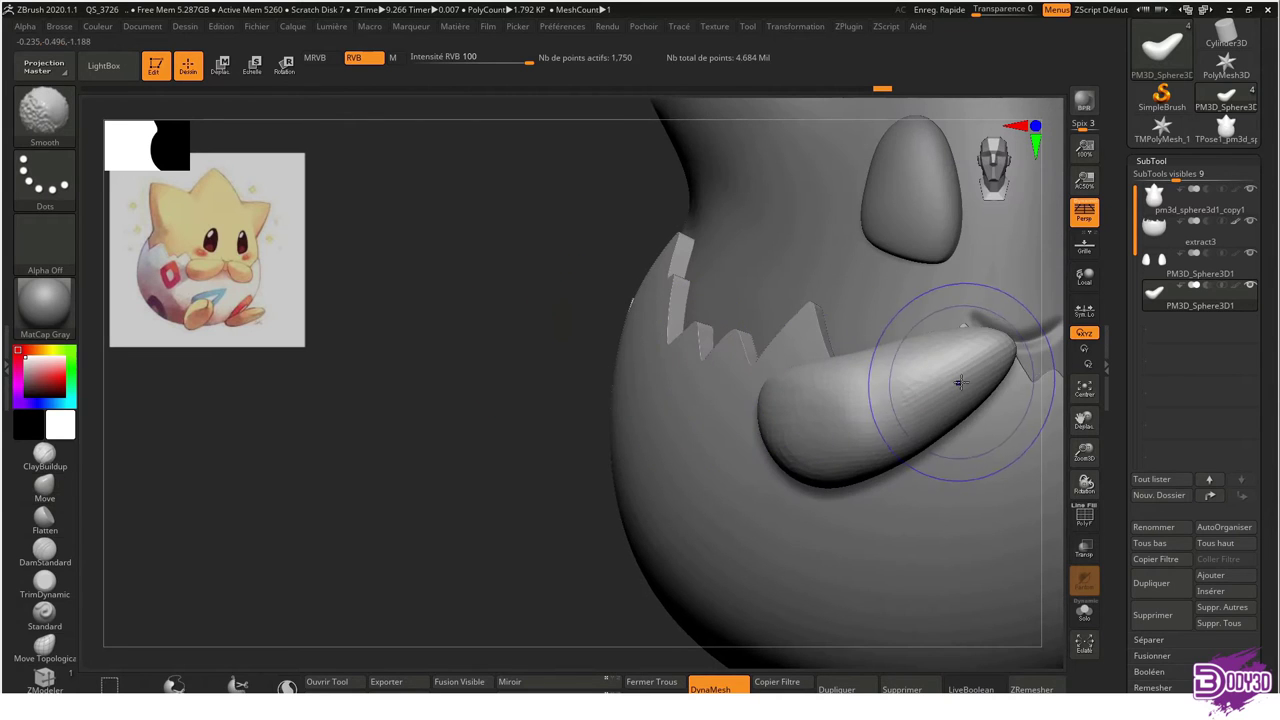
mouse_move(857, 343)
right_down()
mouse_move(557, 309)
mouse_move(709, 290)
mouse_move(600, 380)
mouse_move(643, 400)
right_up()
Nudge the arm upward so its tip reaches the carved smile
key(w)
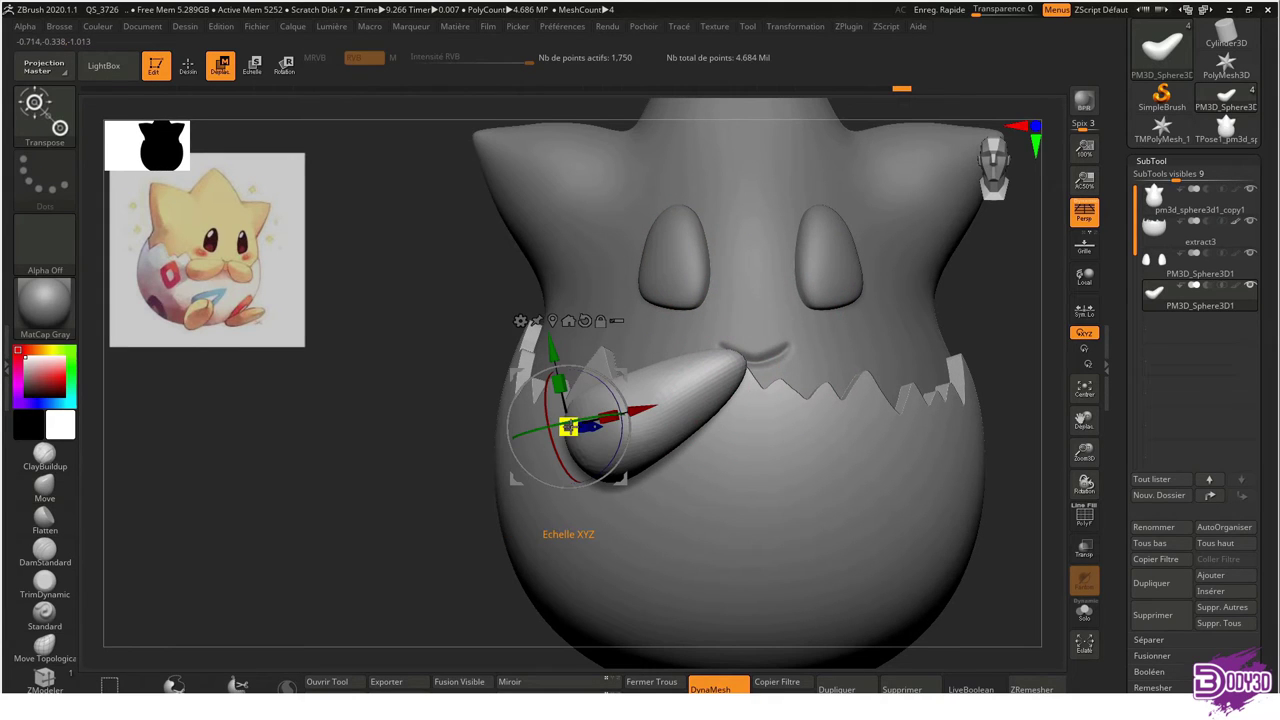
key(q)
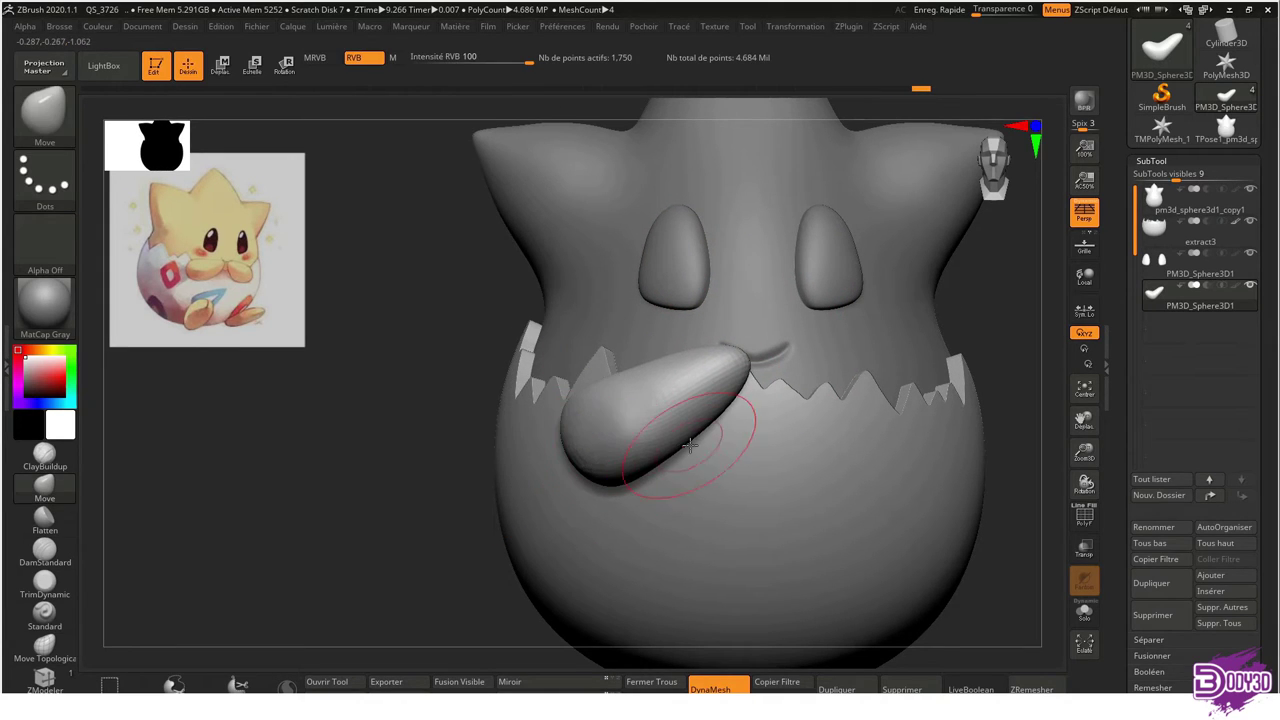
drag(689, 397, 704, 353)
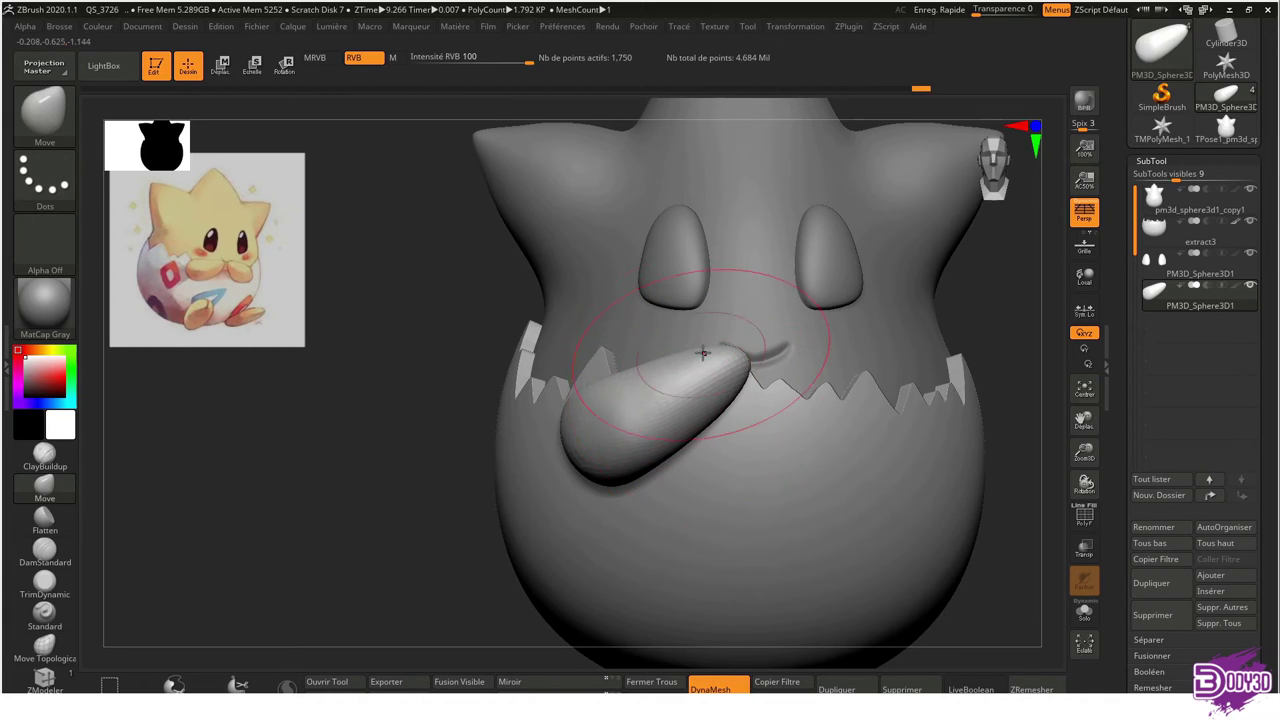
mouse_move(715, 363)
right_down()
mouse_move(650, 353)
mouse_move(698, 349)
mouse_move(700, 330)
mouse_move(779, 327)
mouse_move(900, 457)
mouse_move(972, 395)
right_up()
key(ctrl)
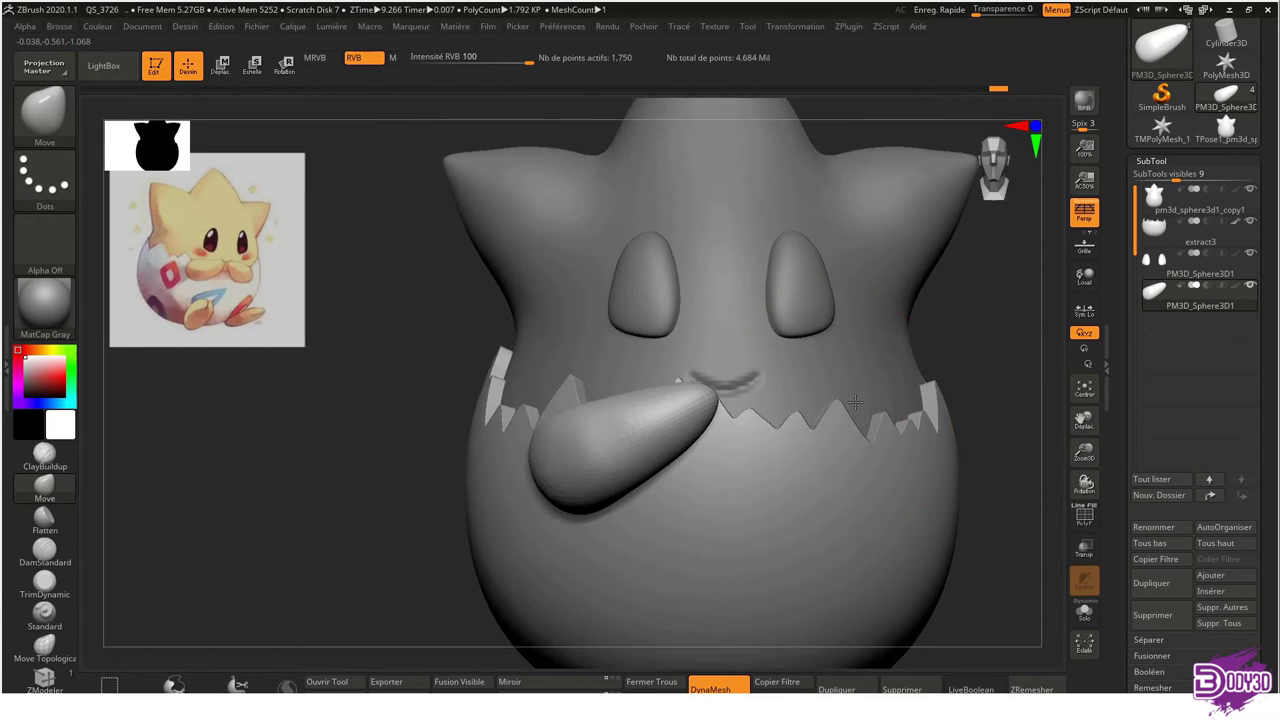
right_drag(959, 404, 829, 471)
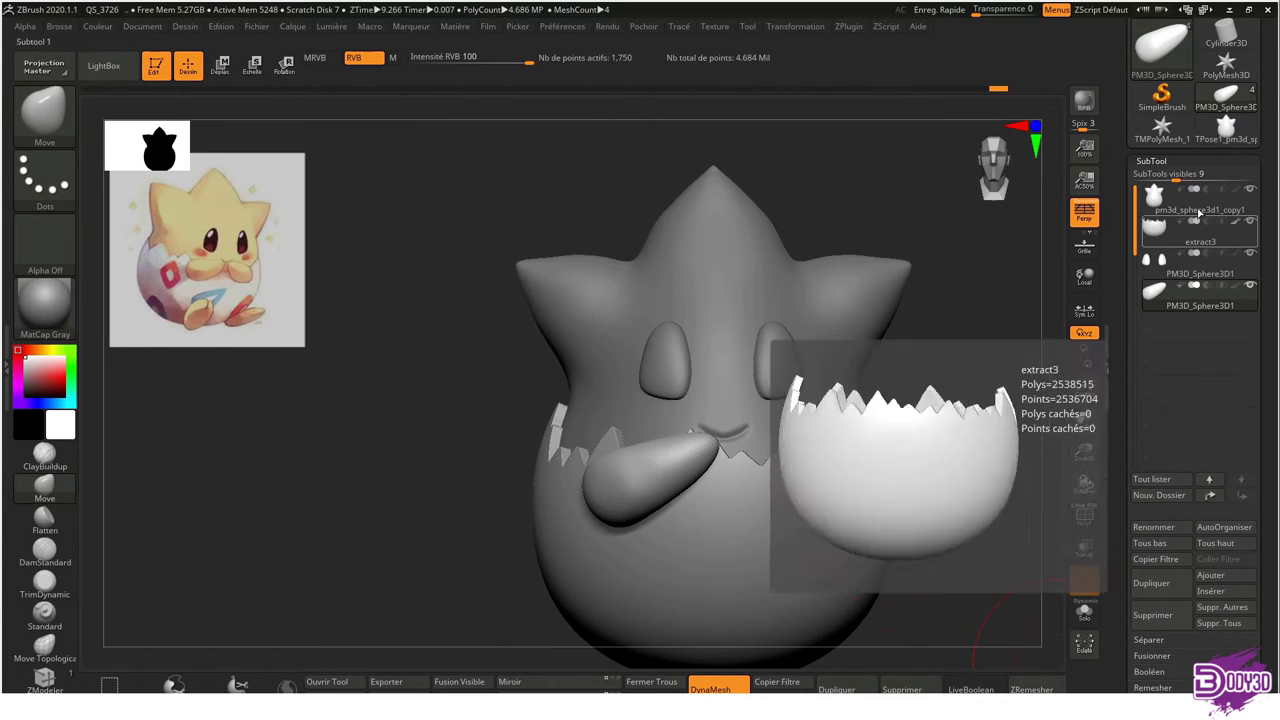
ZRemesh the arm and divide it to level 3, reaching 71,442 points
click(1151, 160)
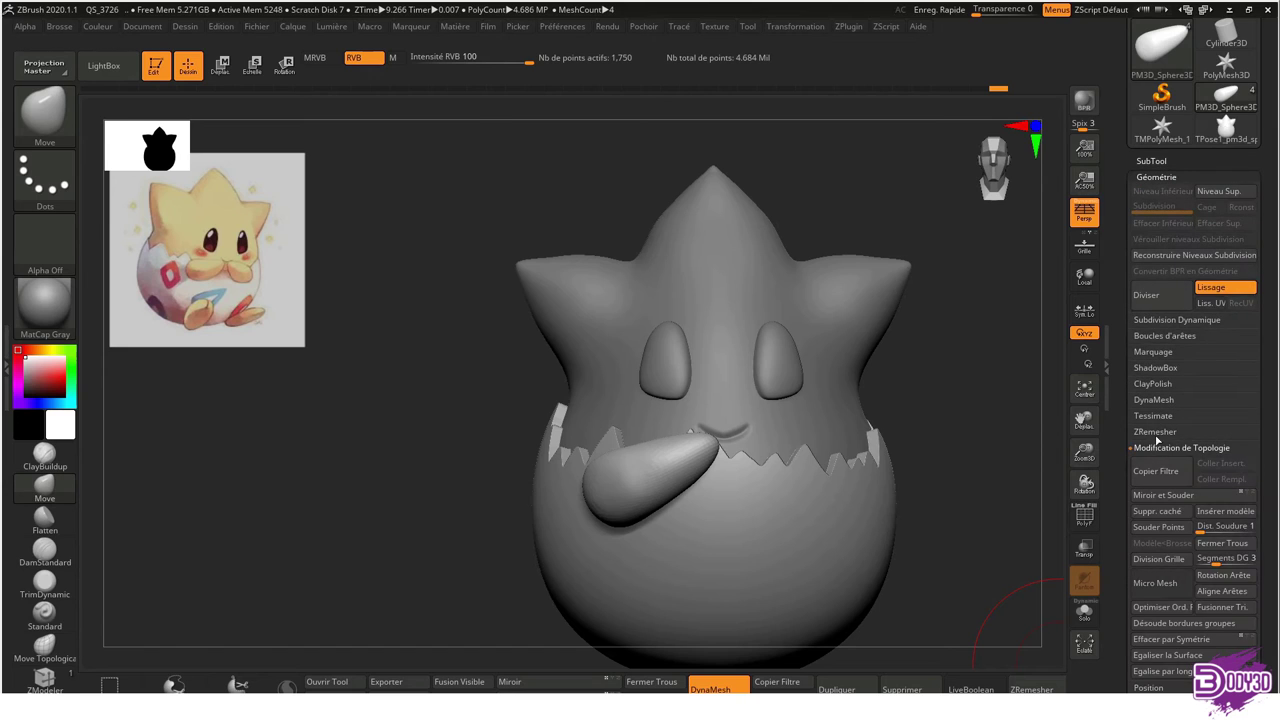
click(1156, 432)
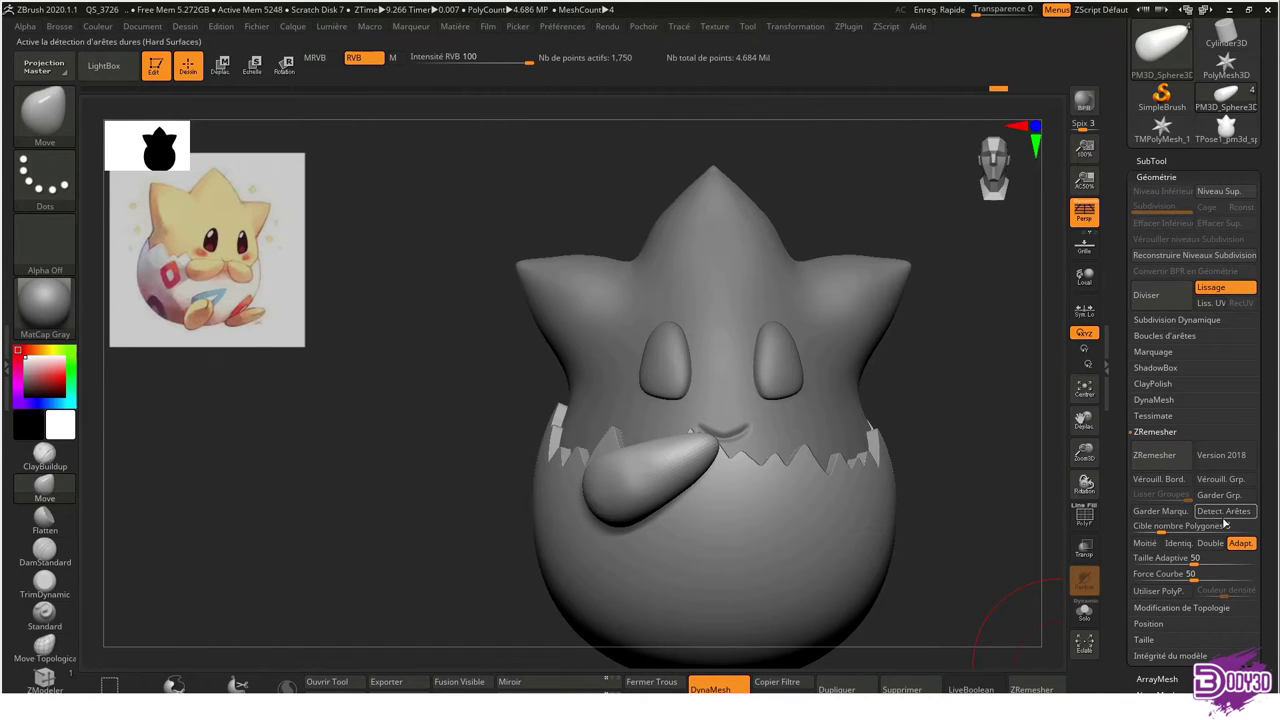
click(1155, 455)
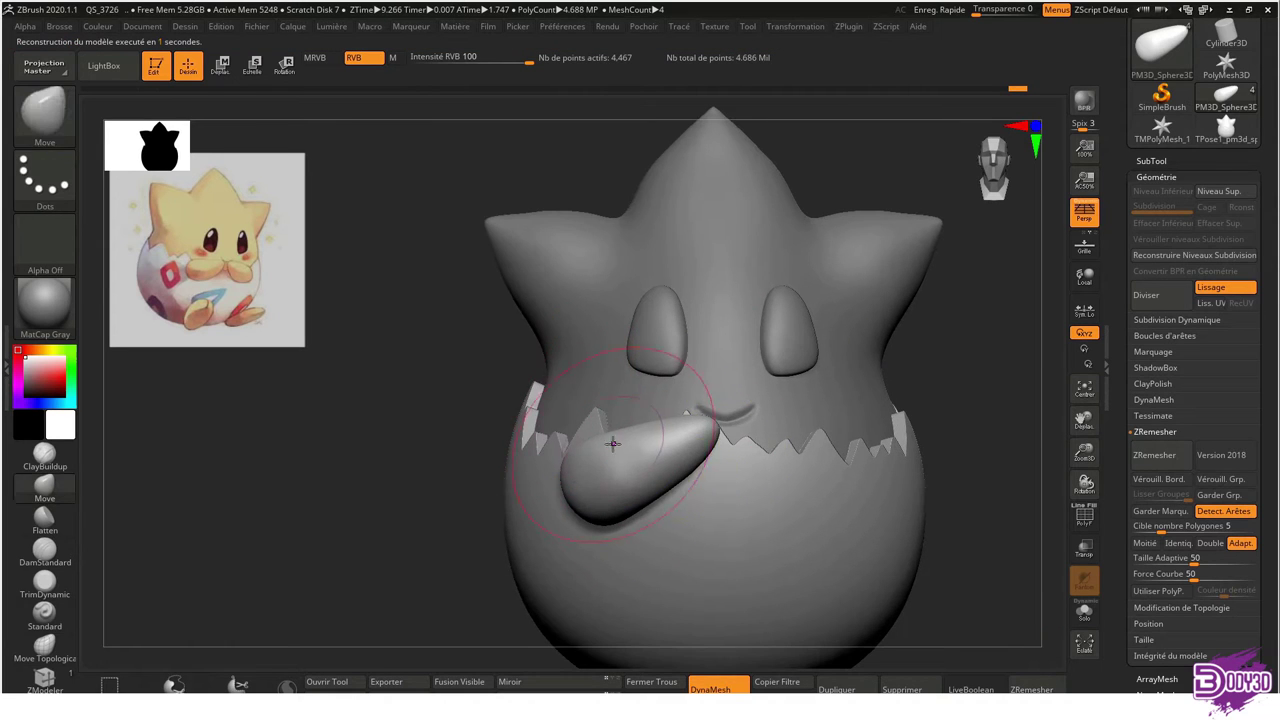
key(ctrl+d)
key(ctrl+d)
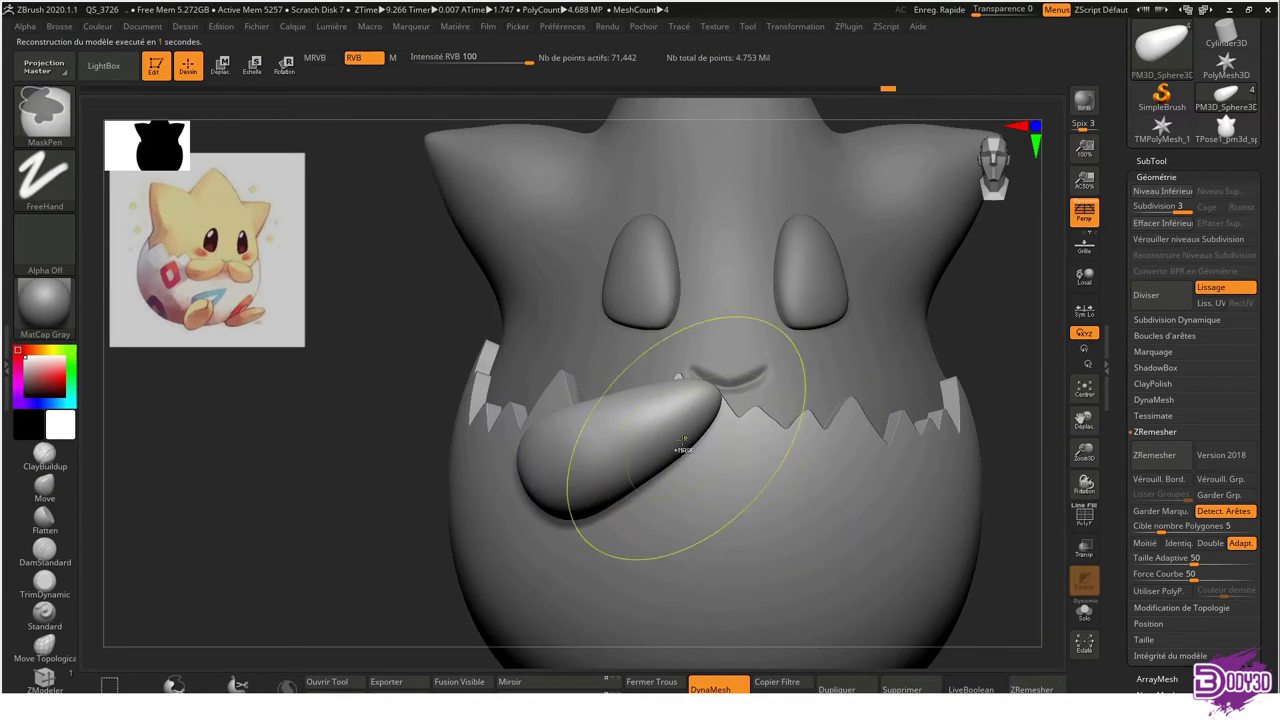
mouse_move(662, 429)
right_down()
mouse_move(672, 362)
mouse_move(972, 325)
right_up()
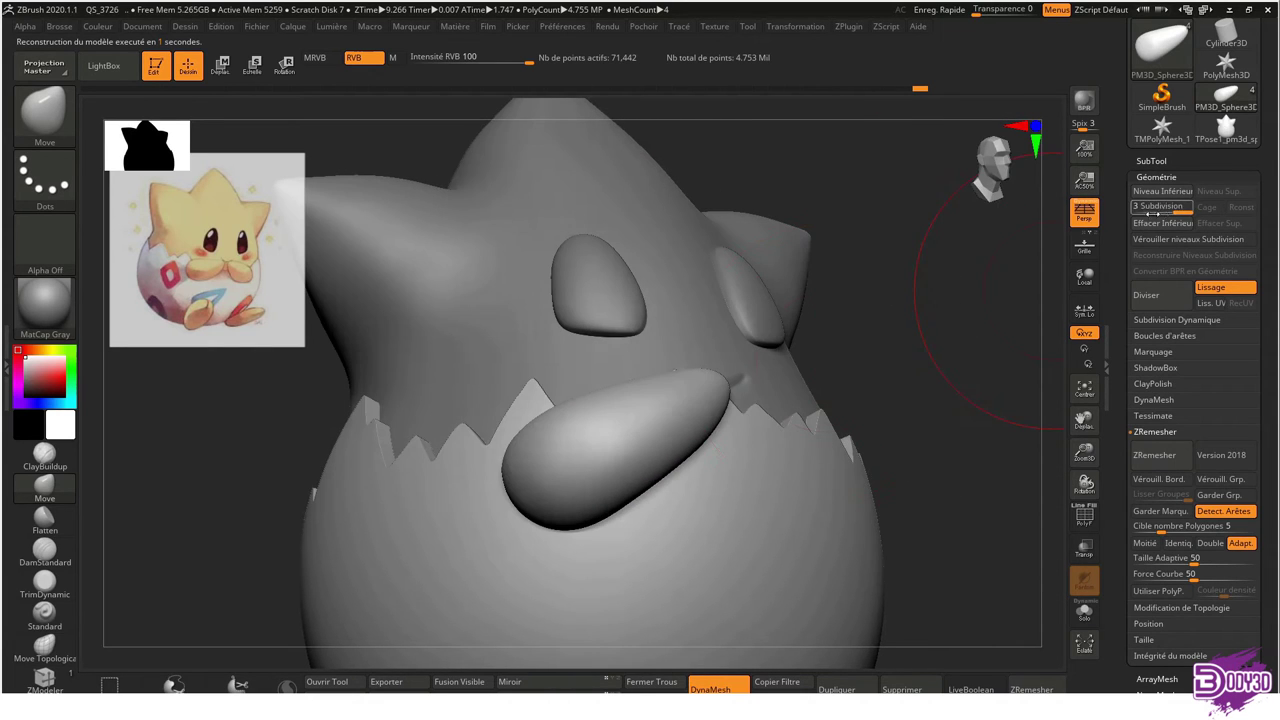
shift+right_drag(663, 334, 593, 467)
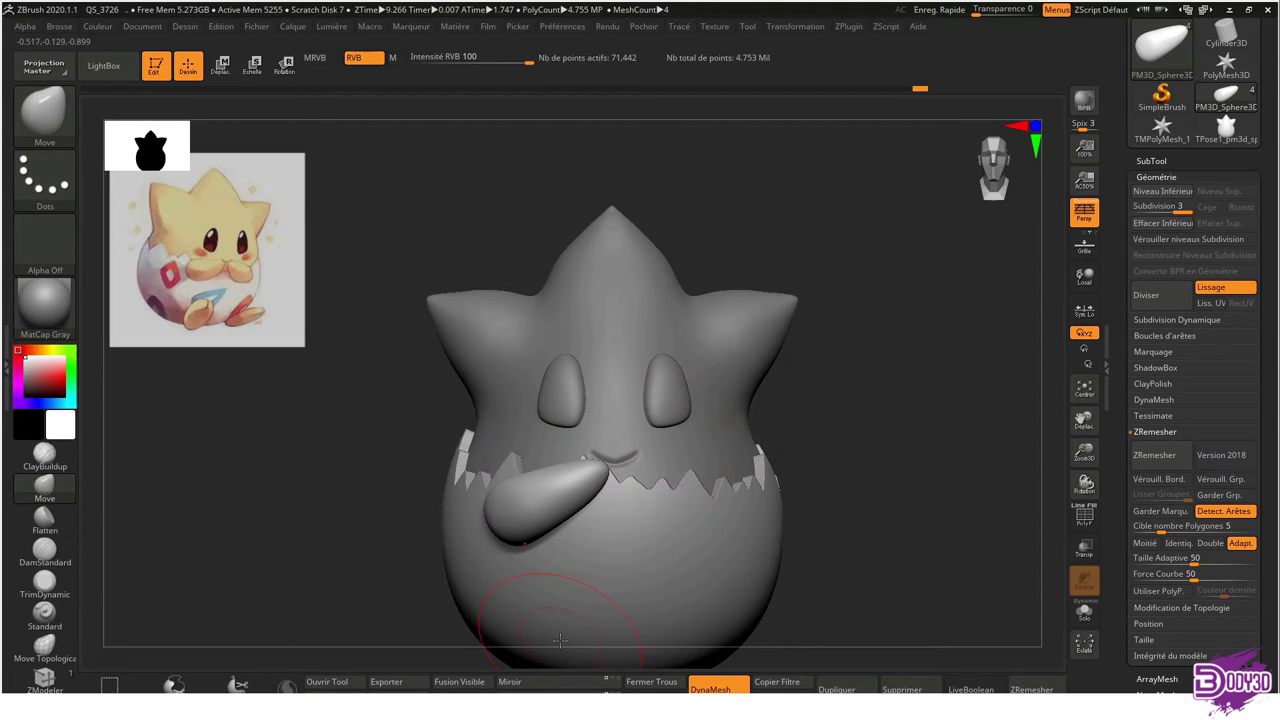
Collapse the SubTool and Geometry palettes
click(1164, 160)
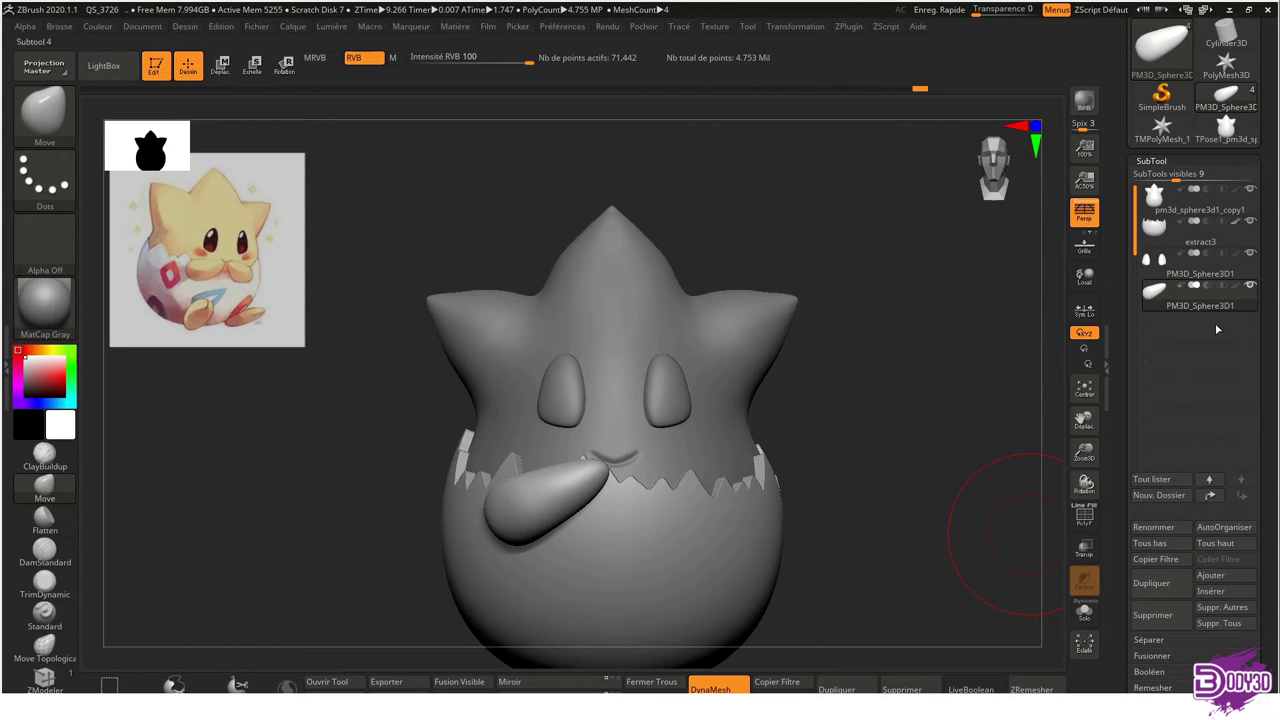
click(1155, 161)
click(1157, 177)
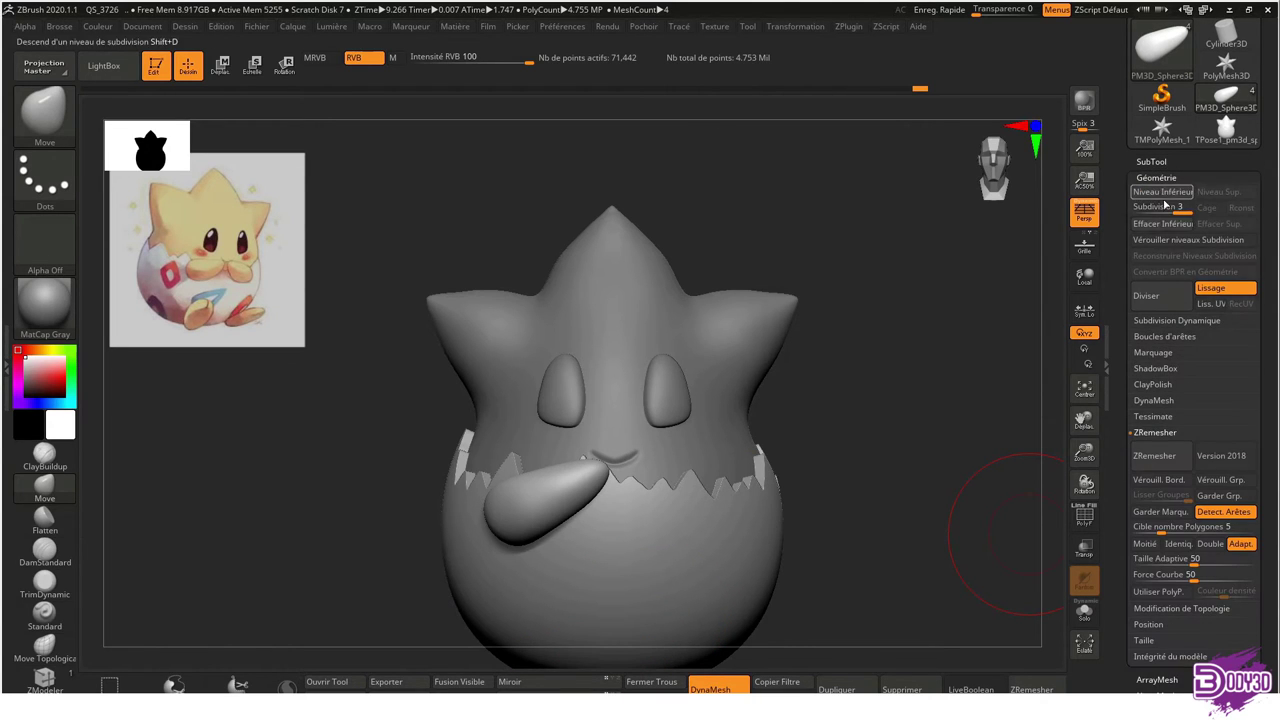
click(1157, 177)
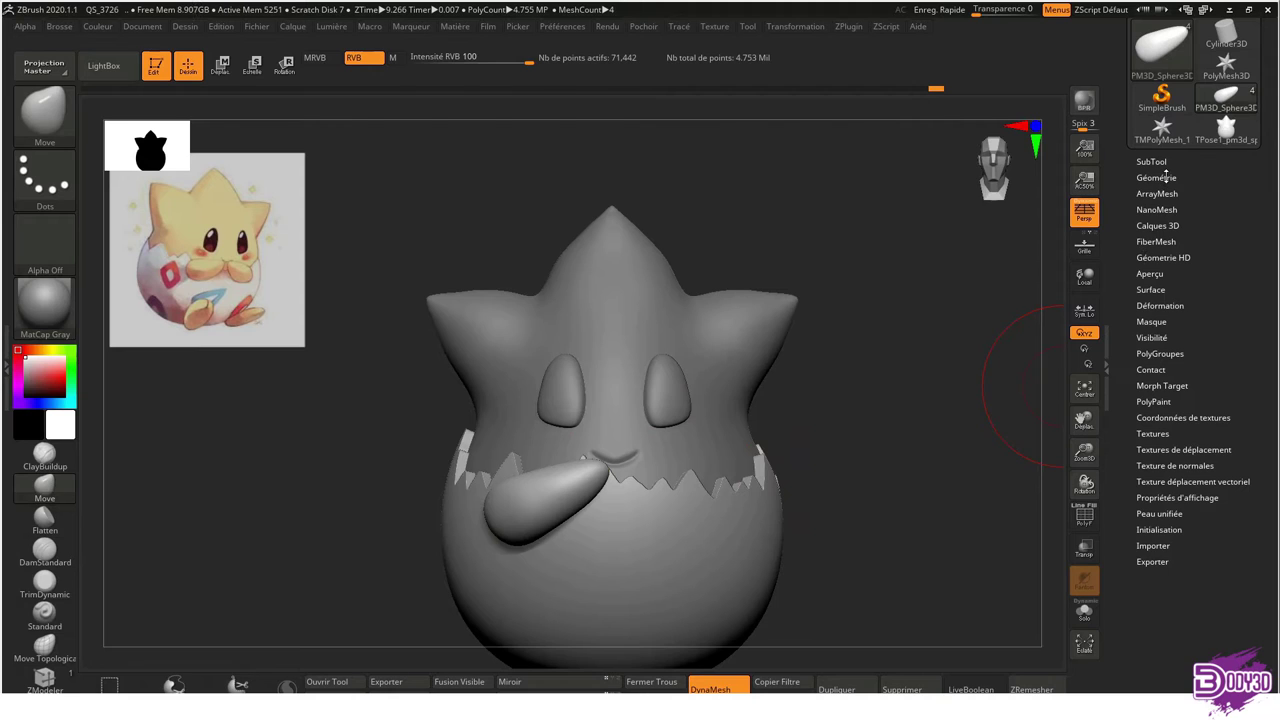
Duplicate the teardrop arm and mirror the copy to the other side of the egg
click(836, 689)
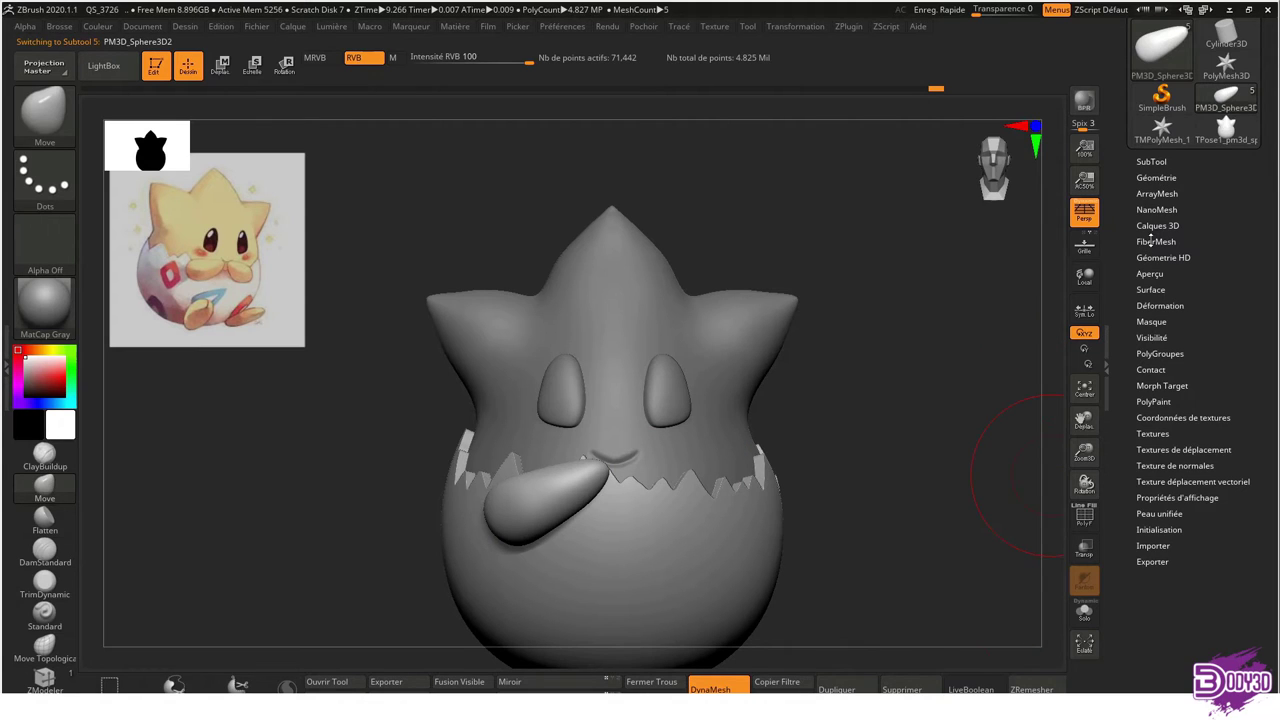
click(1160, 305)
click(1153, 337)
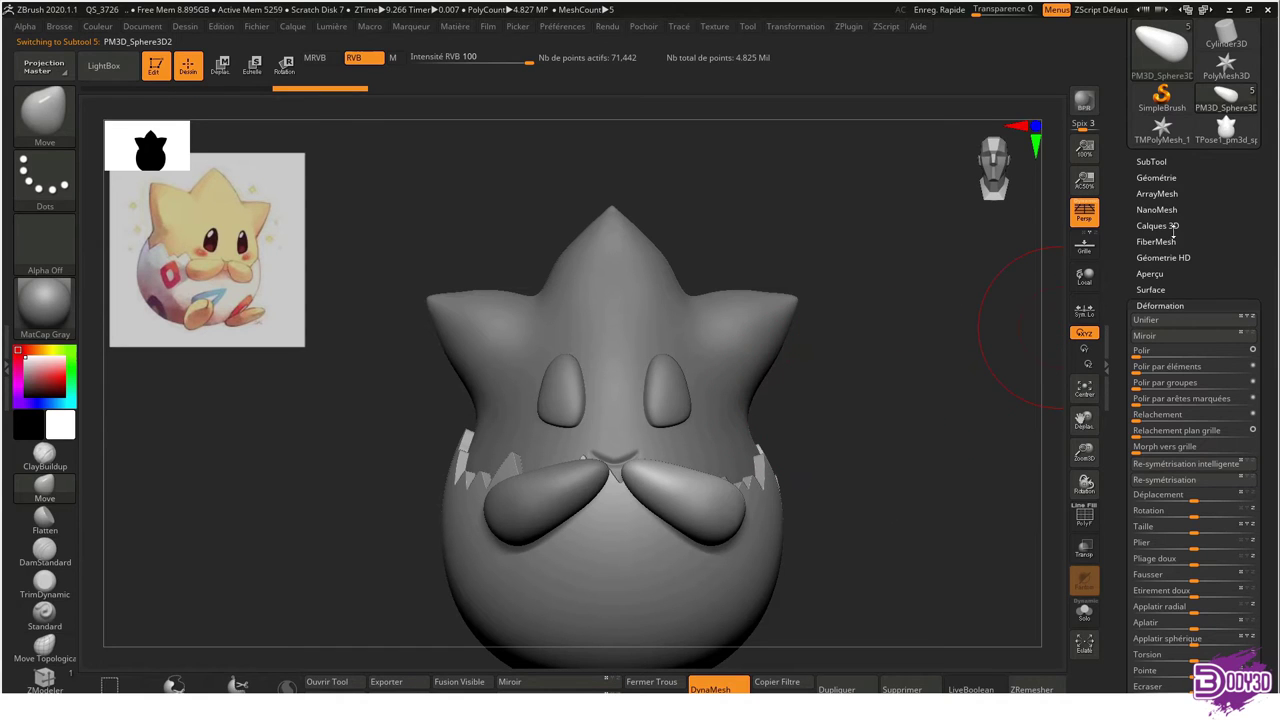
Reconstruct subdivision levels on the duplicated arm and drop it to the lowest level
click(1156, 177)
click(1175, 257)
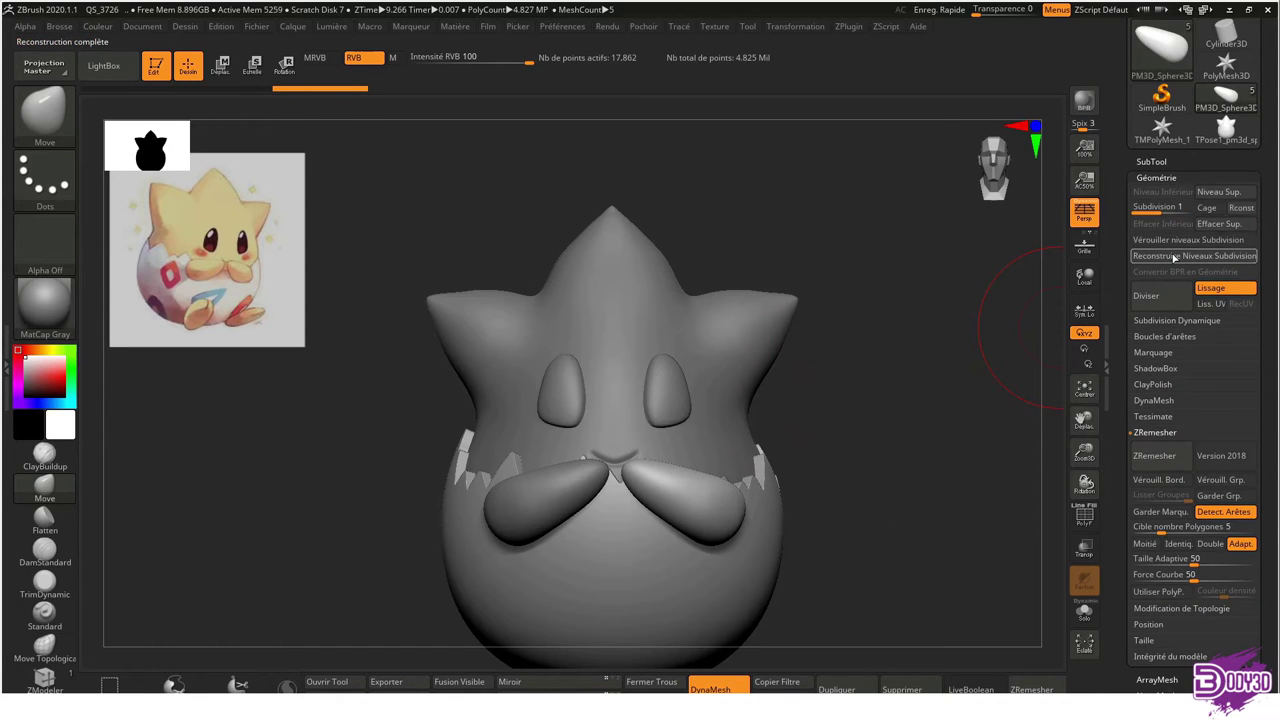
click(1186, 208)
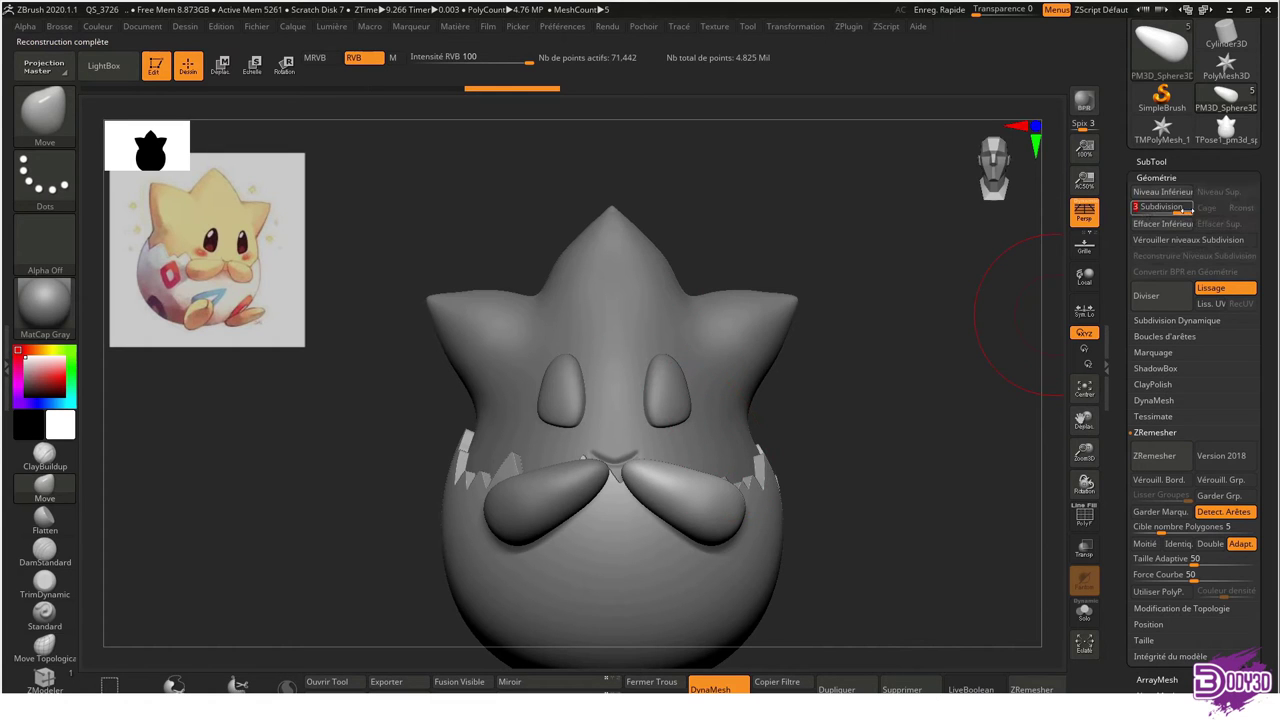
Raise the arms to subdivision level 3 and view the lower body from slightly above
key(d)
key(d)
mouse_move(757, 443)
alt+mouse_down()
mouse_move(780, 375)
mouse_move(737, 380)
mouse_move(675, 333)
alt+mouse_up()
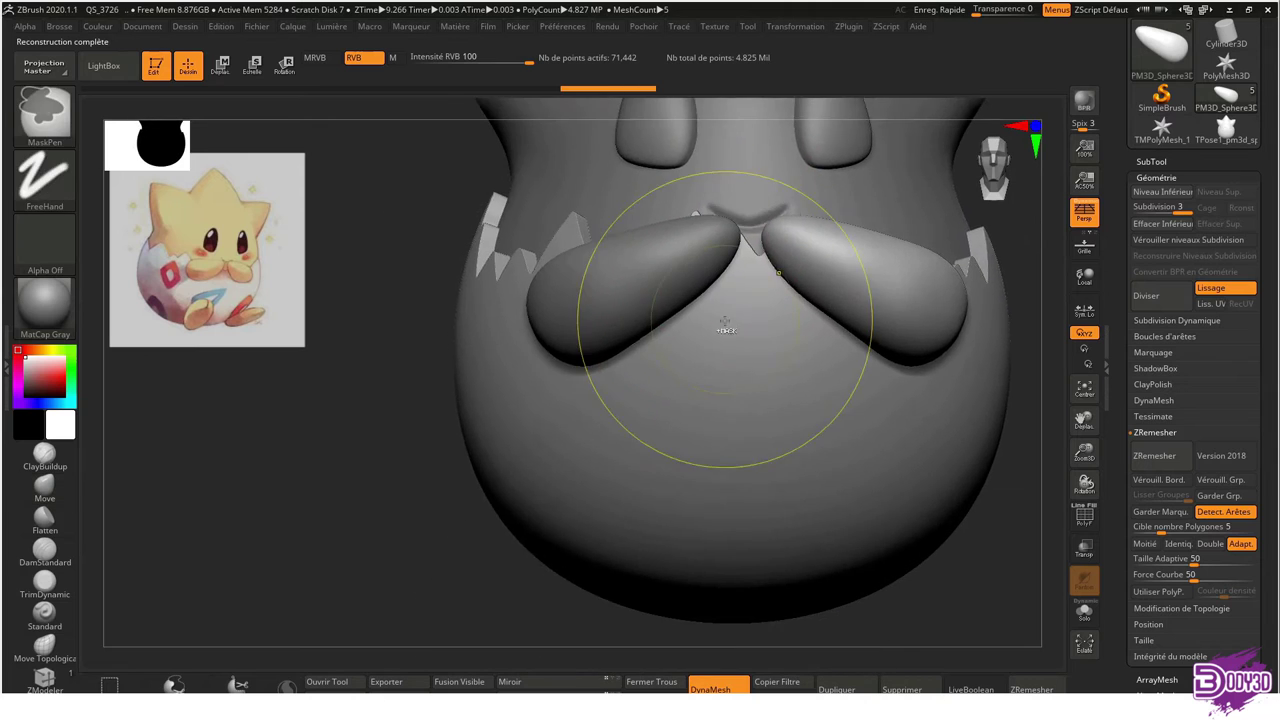
right_drag(723, 335, 679, 375)
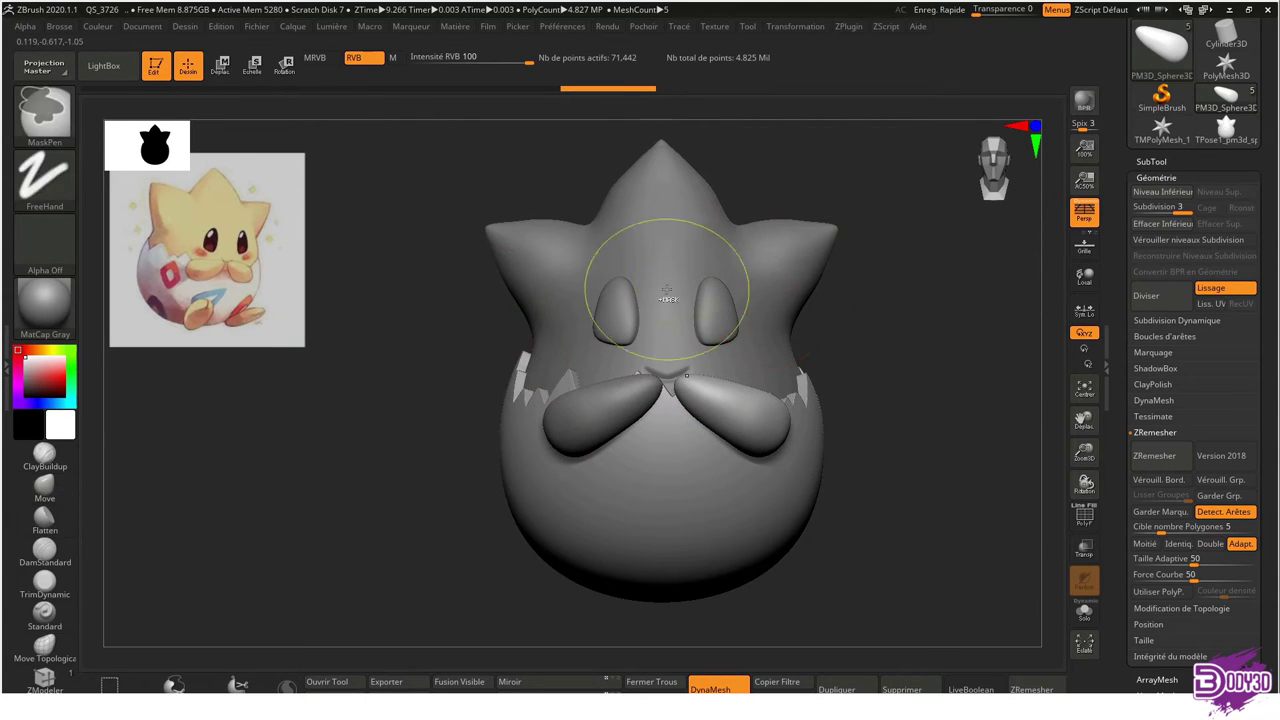
right_drag(643, 294, 652, 357)
Alt-click the eggshell to select the extract3 subtool and show the SubTool list
alt+click(650, 507)
alt+right_drag(650, 507, 655, 420)
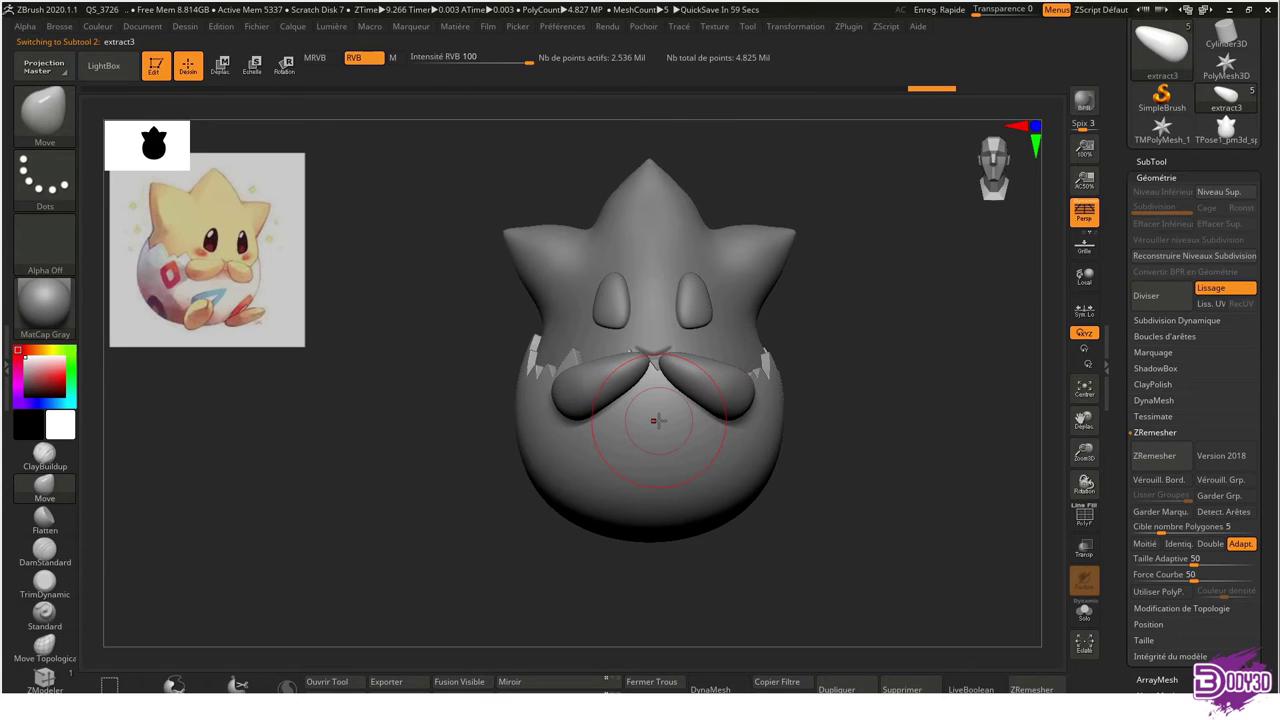
alt+right_drag(655, 420, 660, 460)
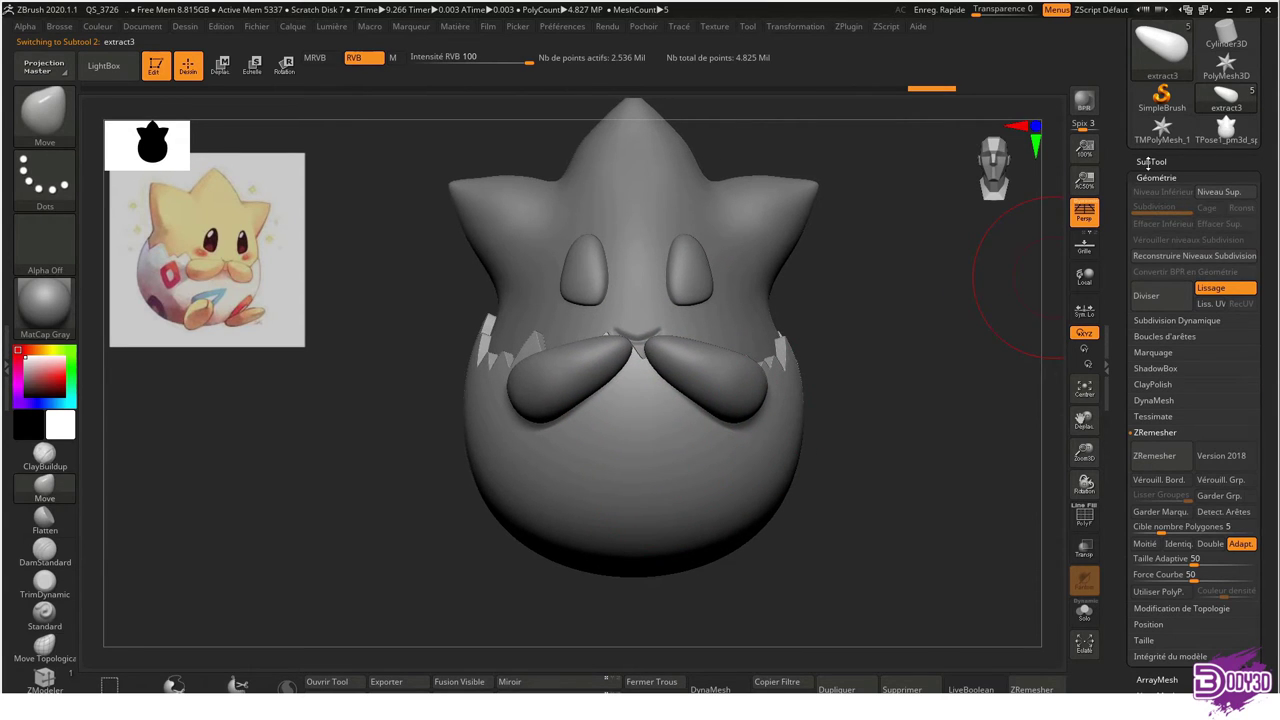
click(1149, 162)
Select PM3D_Sphere3D1 and Merge Down to combine the two arm pieces
click(1160, 330)
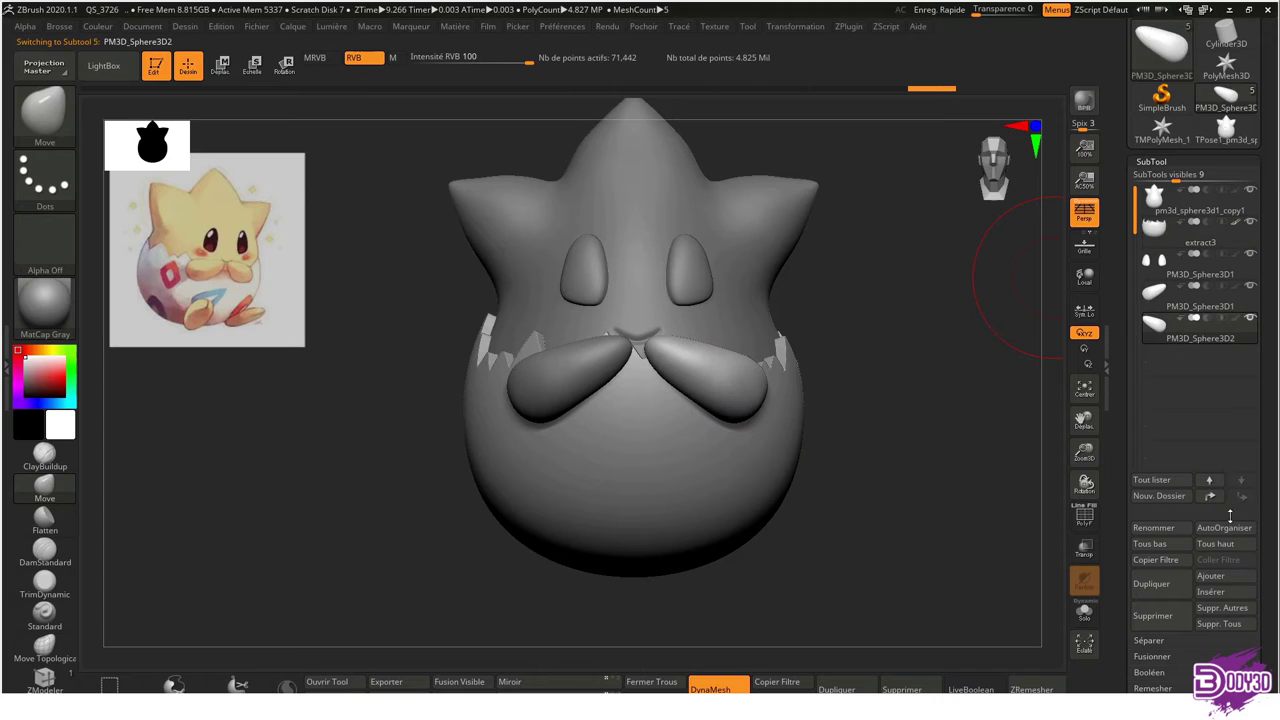
click(1155, 292)
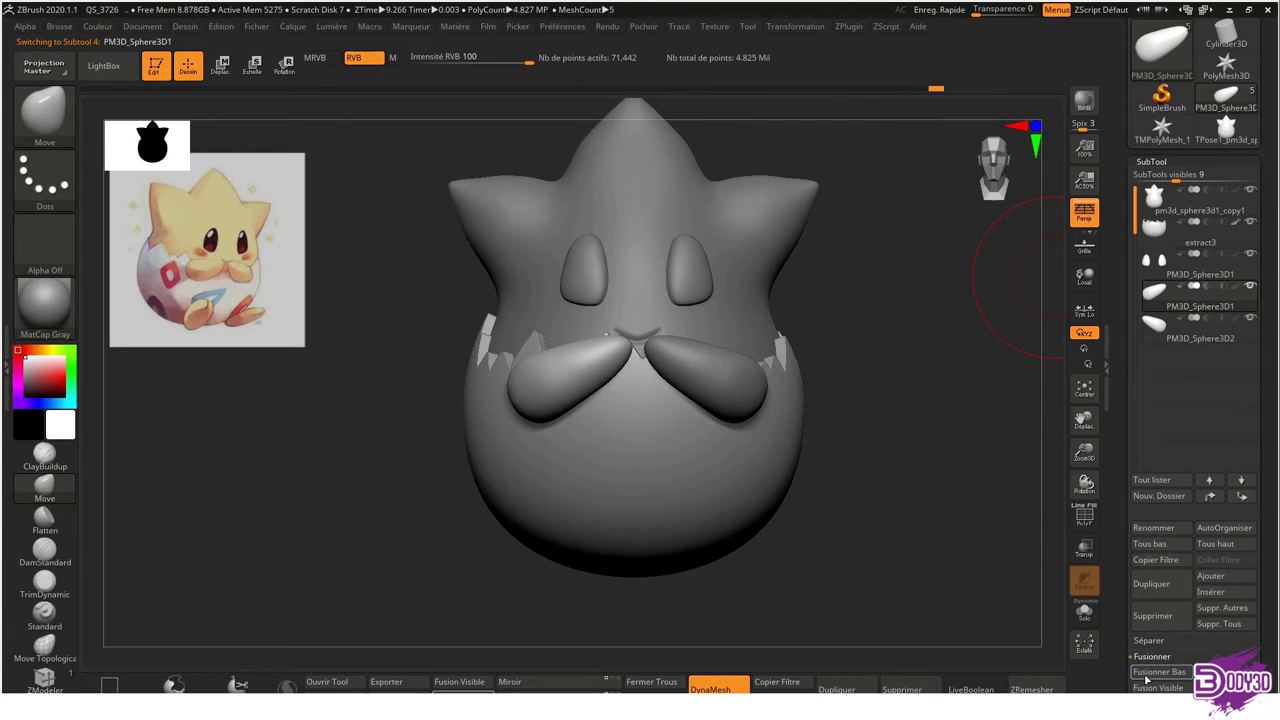
click(1146, 672)
key(Return)
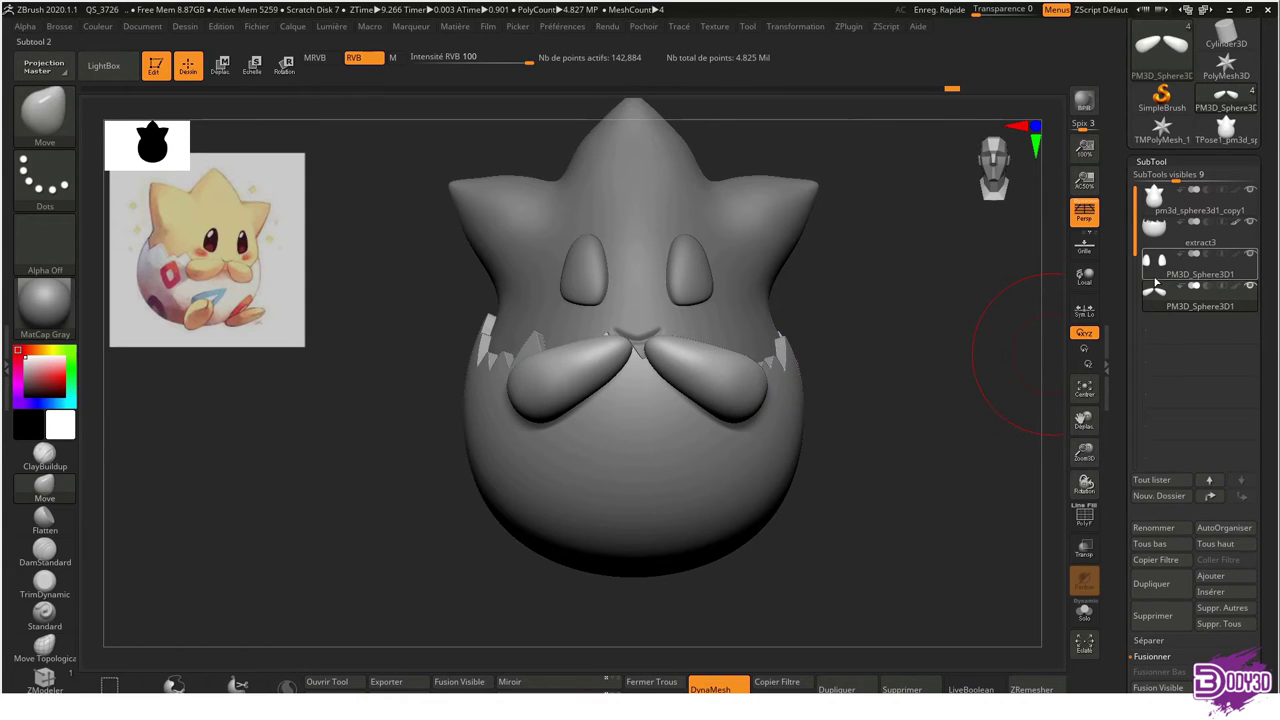
Insert a small Sphere3D and place it at the egg's lower left
click(1210, 591)
click(641, 466)
mouse_move(643, 434)
mouse_down()
mouse_move(630, 418)
mouse_move(586, 477)
mouse_up()
mouse_move(850, 440)
mouse_down()
mouse_move(754, 428)
mouse_move(646, 486)
mouse_move(805, 485)
mouse_move(567, 476)
mouse_up()
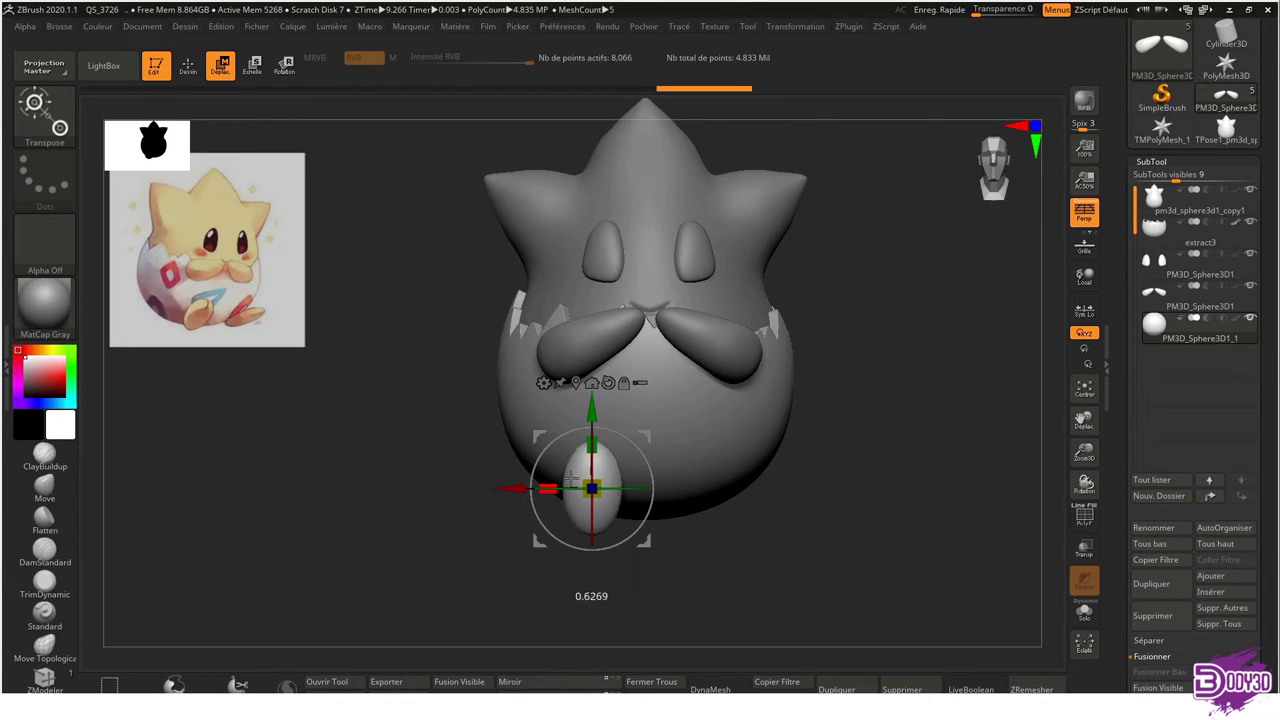
Rotate the new sphere about 33 degrees, then view its underside
key(q)
mouse_move(565, 477)
mouse_down()
mouse_move(784, 457)
mouse_move(703, 349)
mouse_up()
key(w)
drag(761, 423, 779, 447)
key(q)
mouse_move(857, 443)
mouse_down()
mouse_move(780, 505)
mouse_move(768, 483)
mouse_up()
drag(720, 360, 669, 296)
key(w)
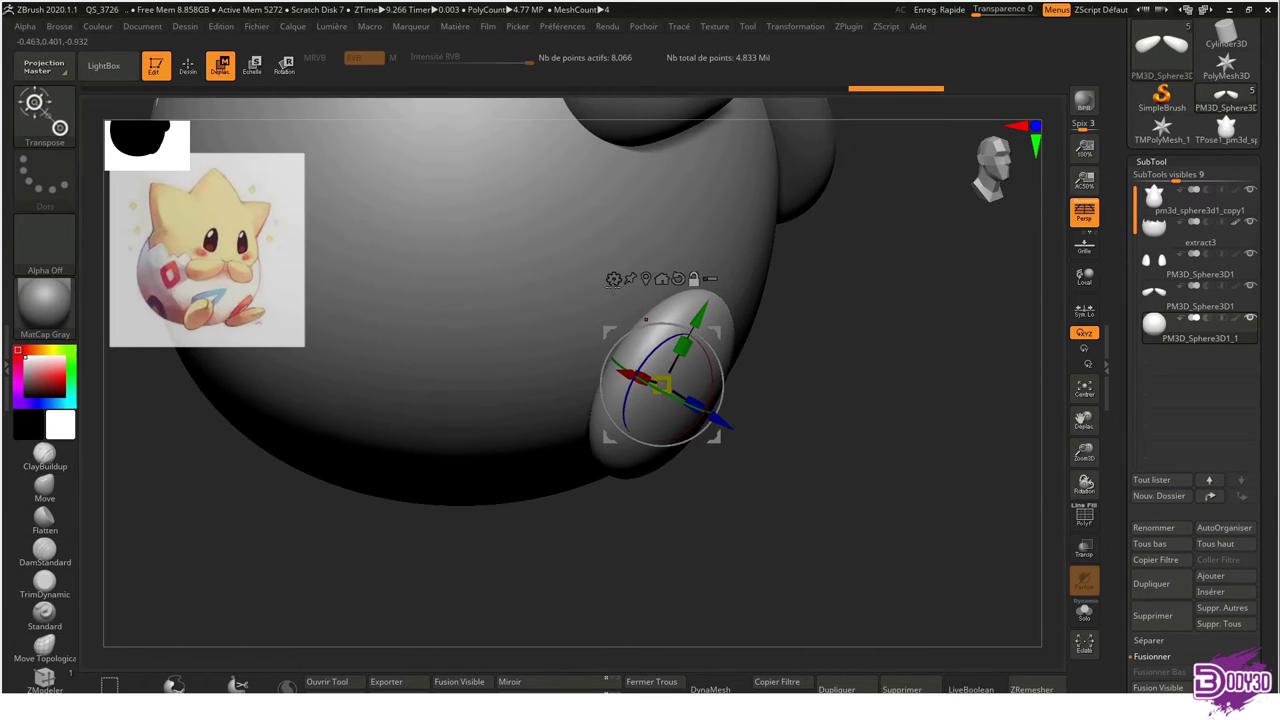
Add a Flatten deformer and flatten the sphere into a disc
click(615, 272)
click(632, 350)
drag(700, 420, 740, 452)
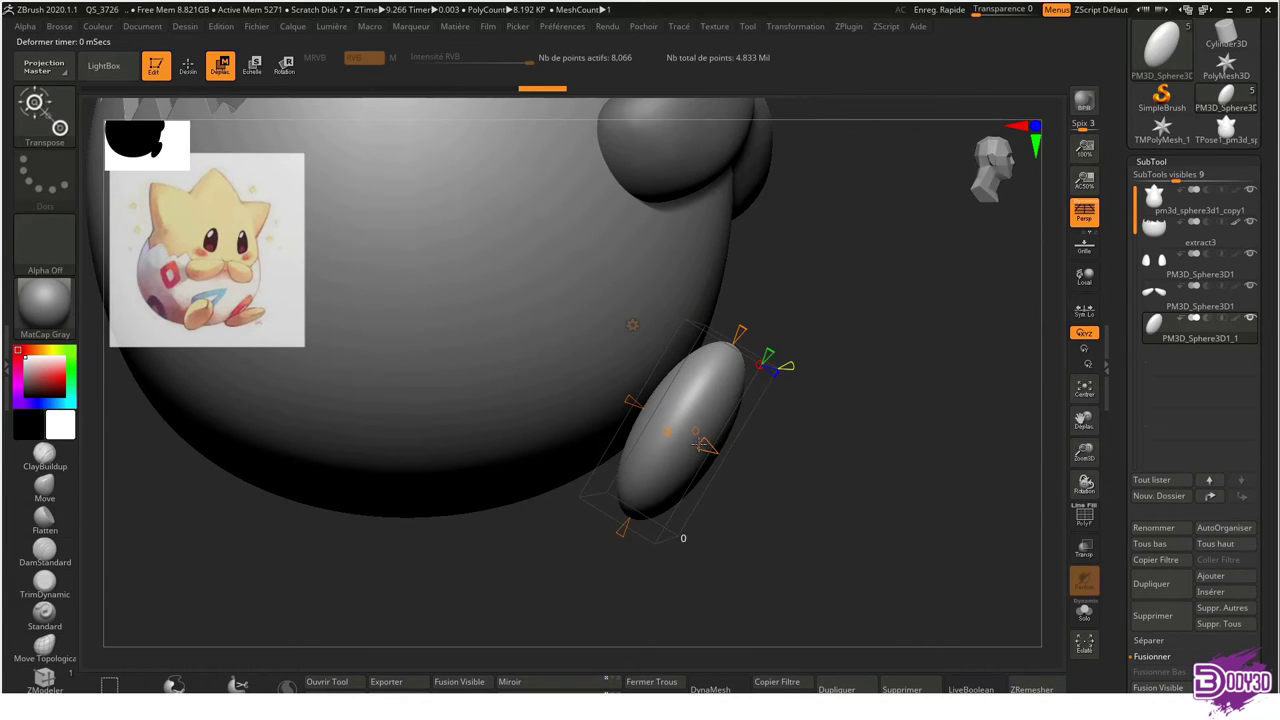
mouse_move(703, 444)
mouse_down()
mouse_move(679, 436)
mouse_move(765, 366)
mouse_move(691, 343)
mouse_move(743, 349)
mouse_move(748, 286)
mouse_move(700, 330)
mouse_move(659, 342)
mouse_up()
key(q)
key(w)
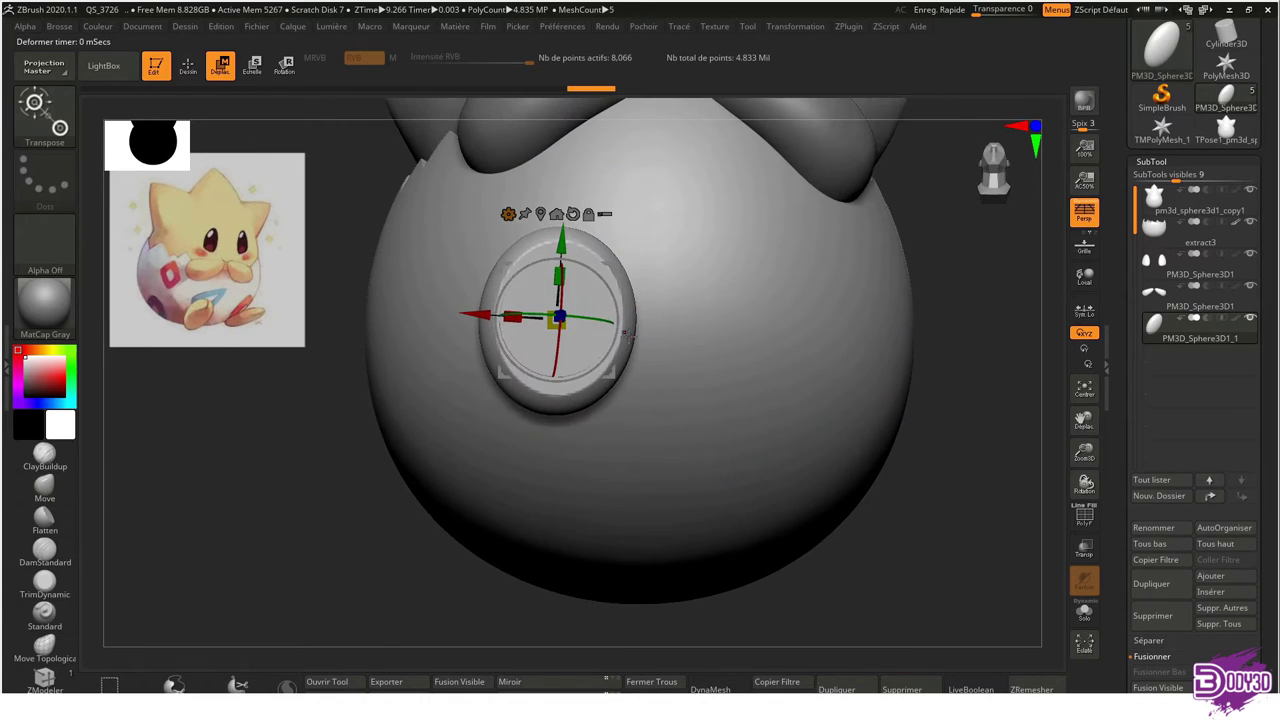
Add a box deformer and narrow the disc on X to about 0.68, an upright oval
click(508, 214)
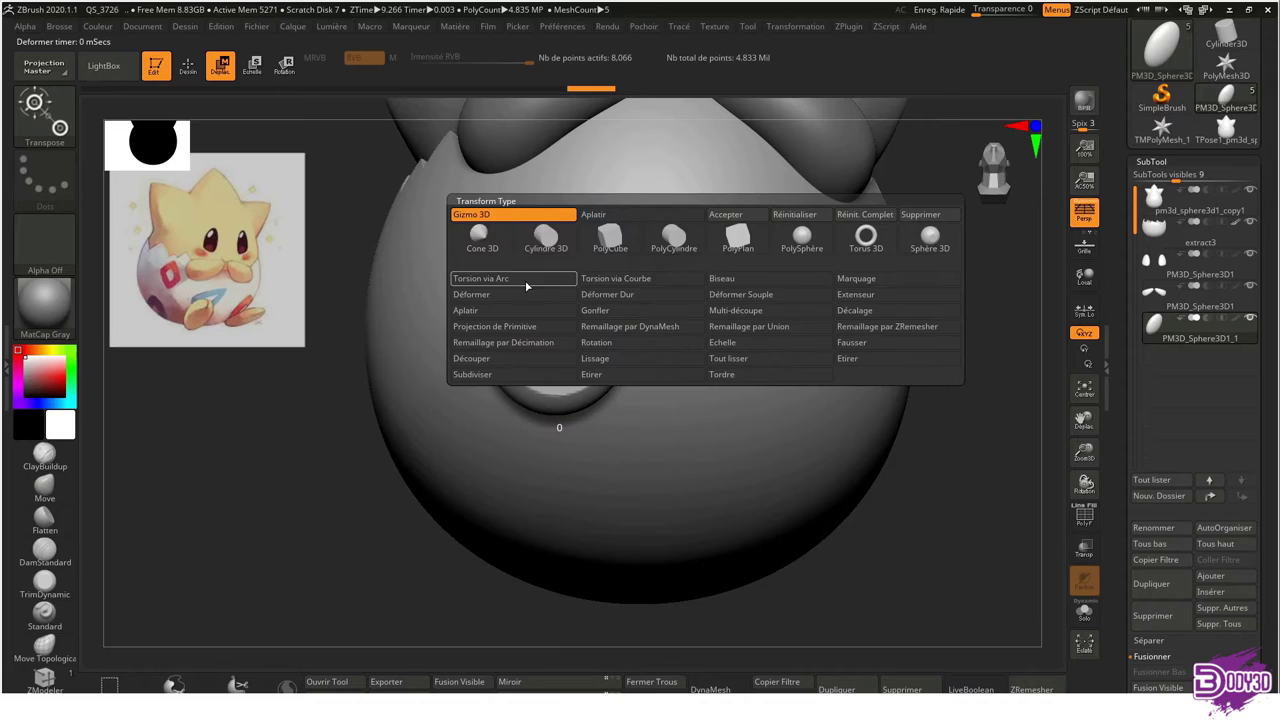
click(520, 294)
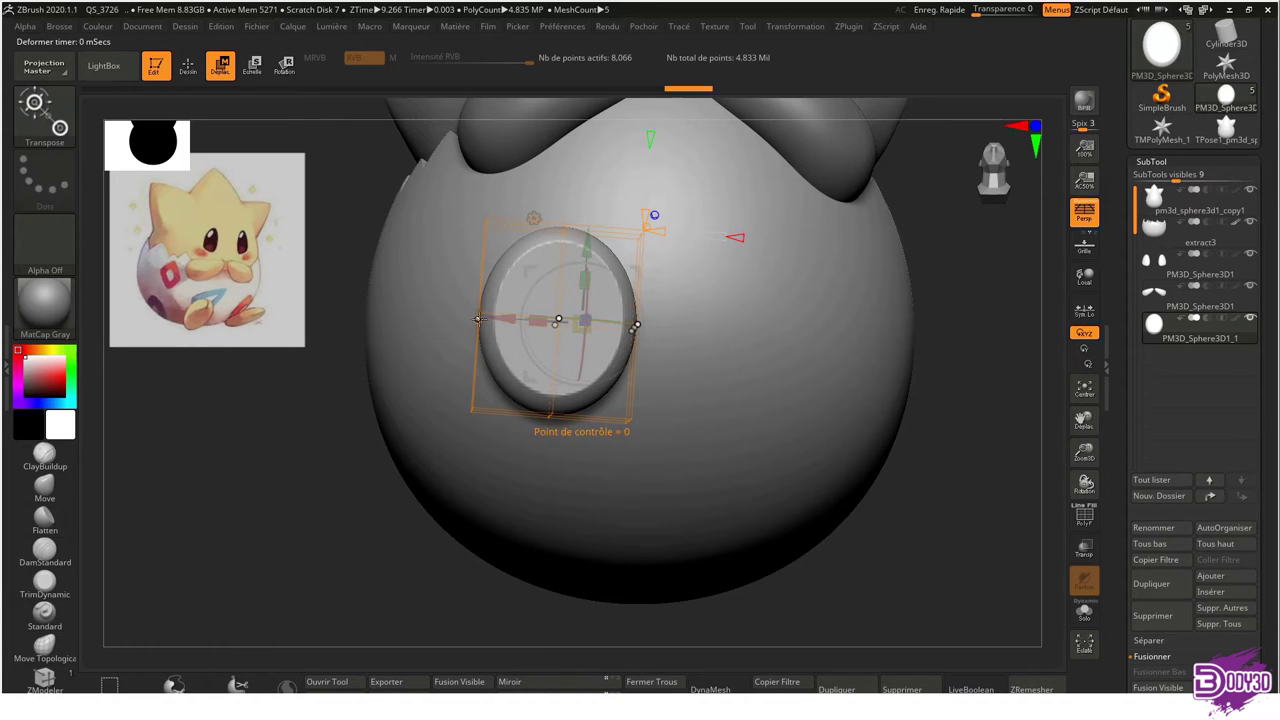
drag(427, 307, 438, 296)
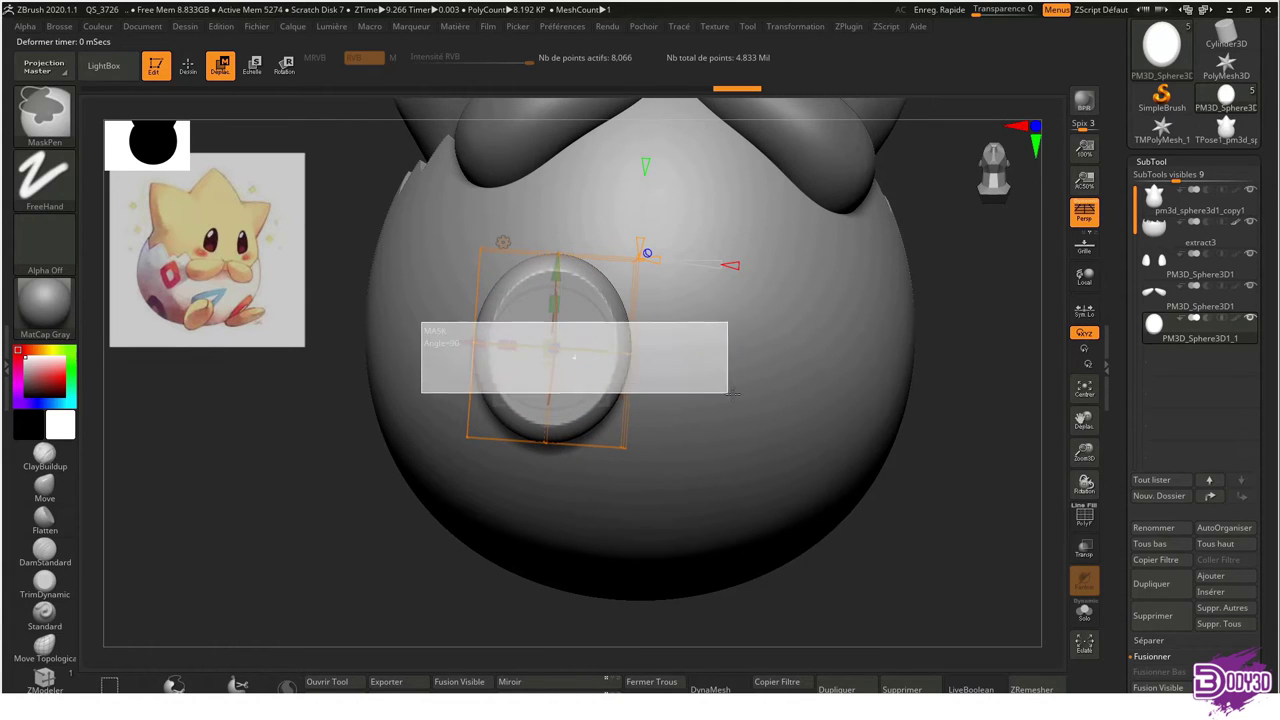
mouse_move(508, 345)
mouse_down()
mouse_move(541, 346)
mouse_move(528, 338)
mouse_up()
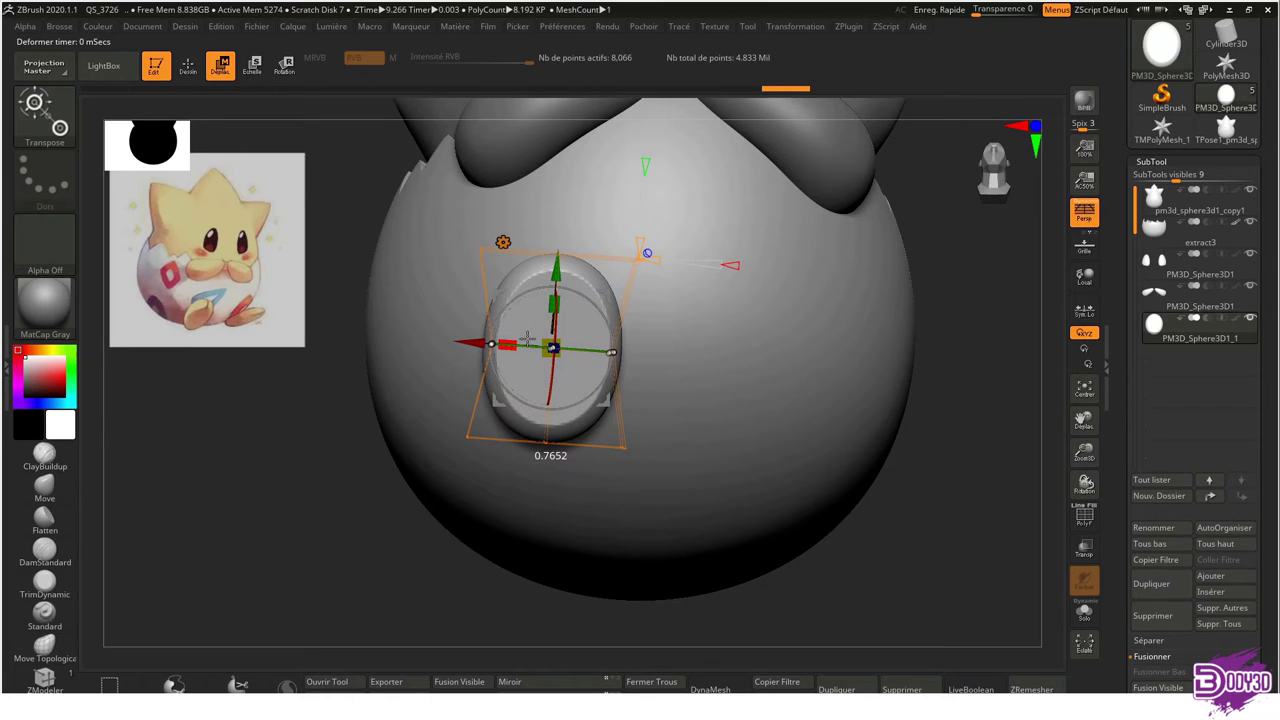
key(ctrl)
drag(552, 346, 541, 345)
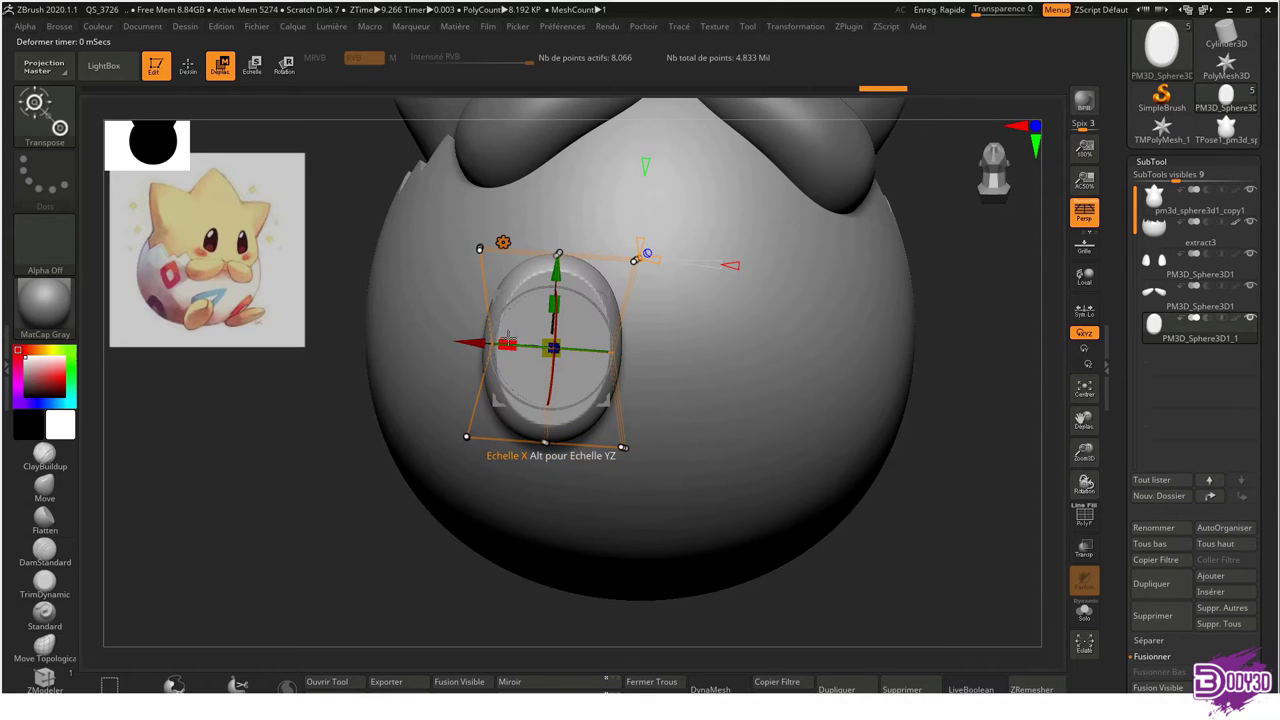
key(q)
mouse_move(340, 420)
mouse_down()
mouse_move(803, 388)
mouse_move(814, 357)
mouse_move(829, 443)
mouse_move(860, 368)
mouse_move(720, 354)
mouse_up()
key(w)
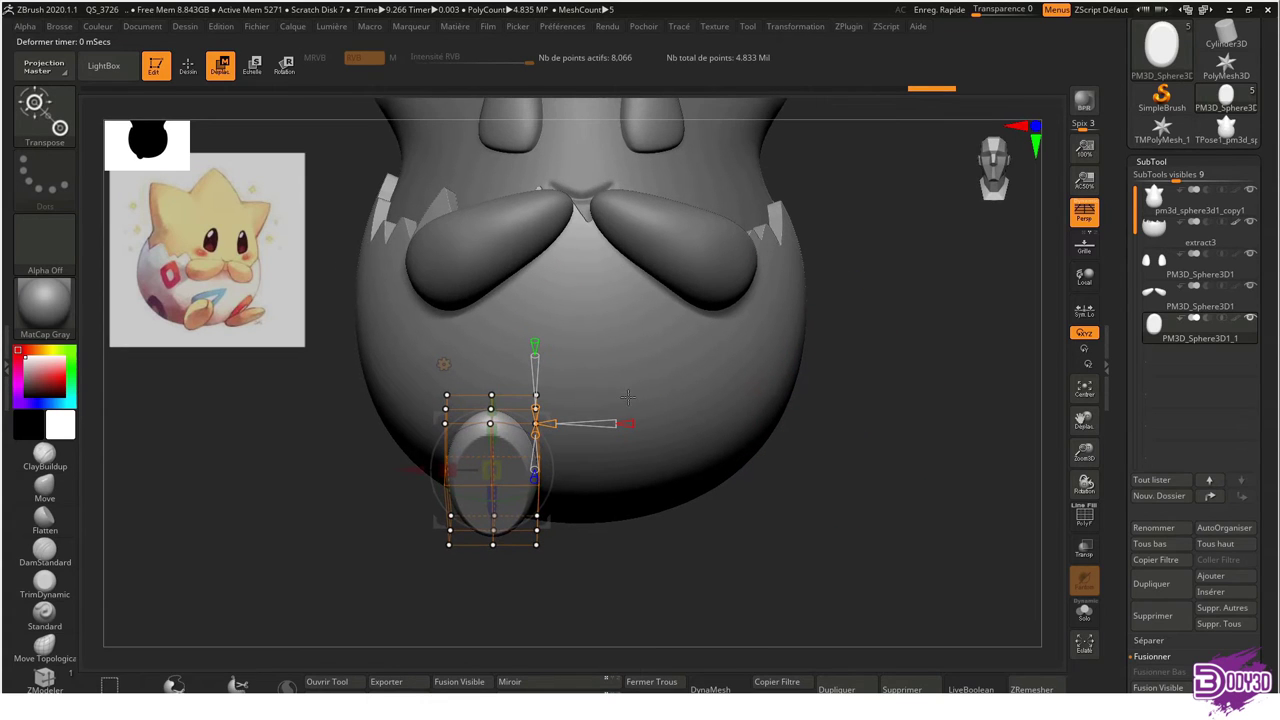
Enlarge the disc slightly, nudge it up, and reset the gizmo to world axes
drag(492, 474, 505, 458)
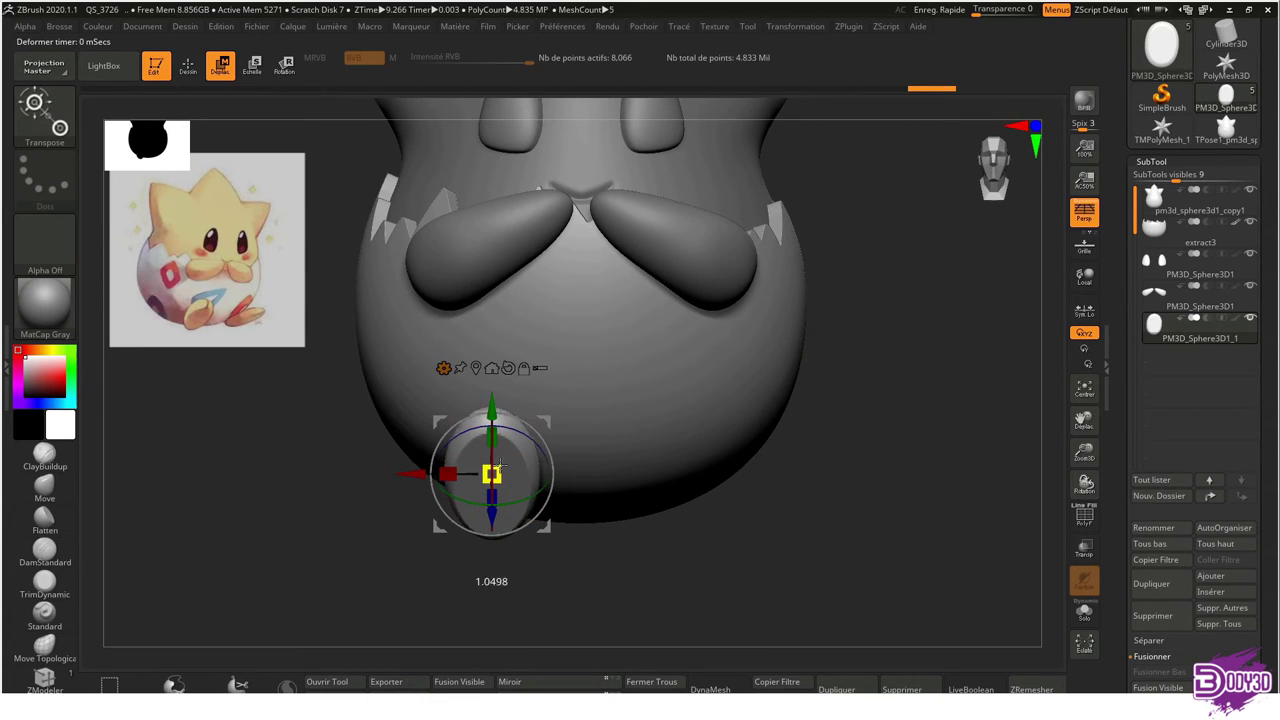
drag(850, 450, 877, 385)
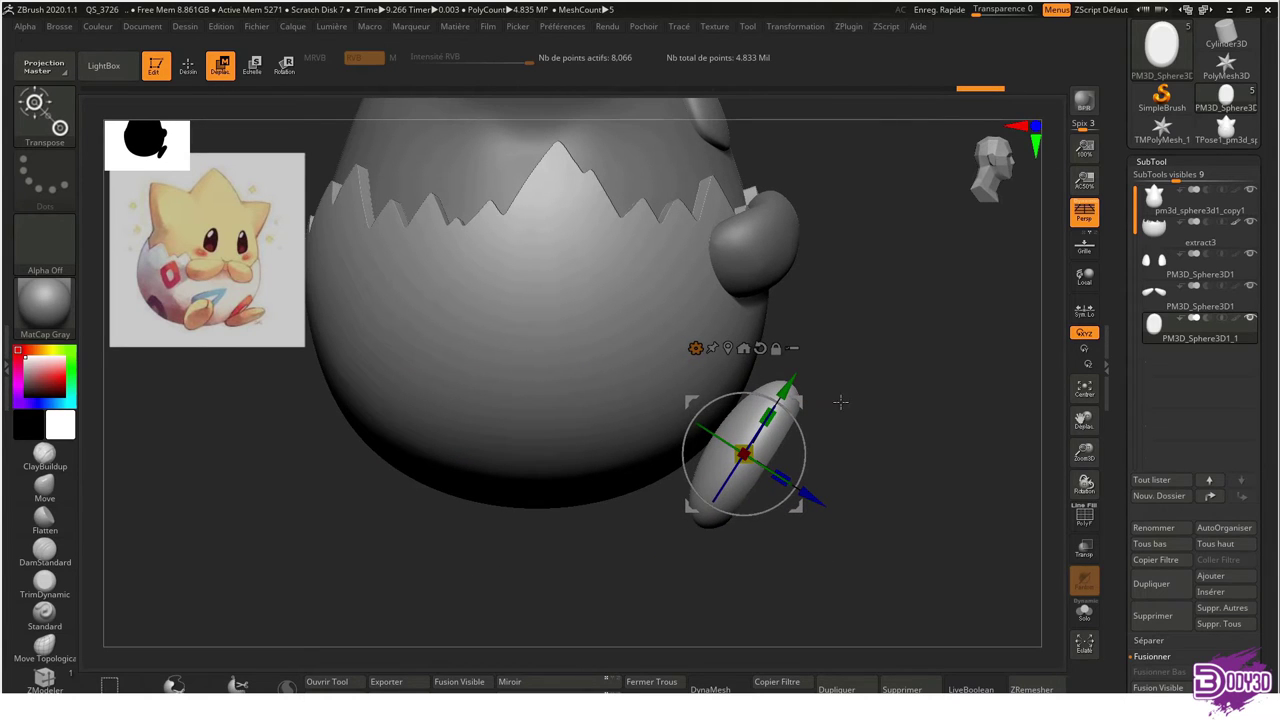
mouse_move(787, 432)
mouse_down()
mouse_move(790, 381)
mouse_move(630, 362)
mouse_up()
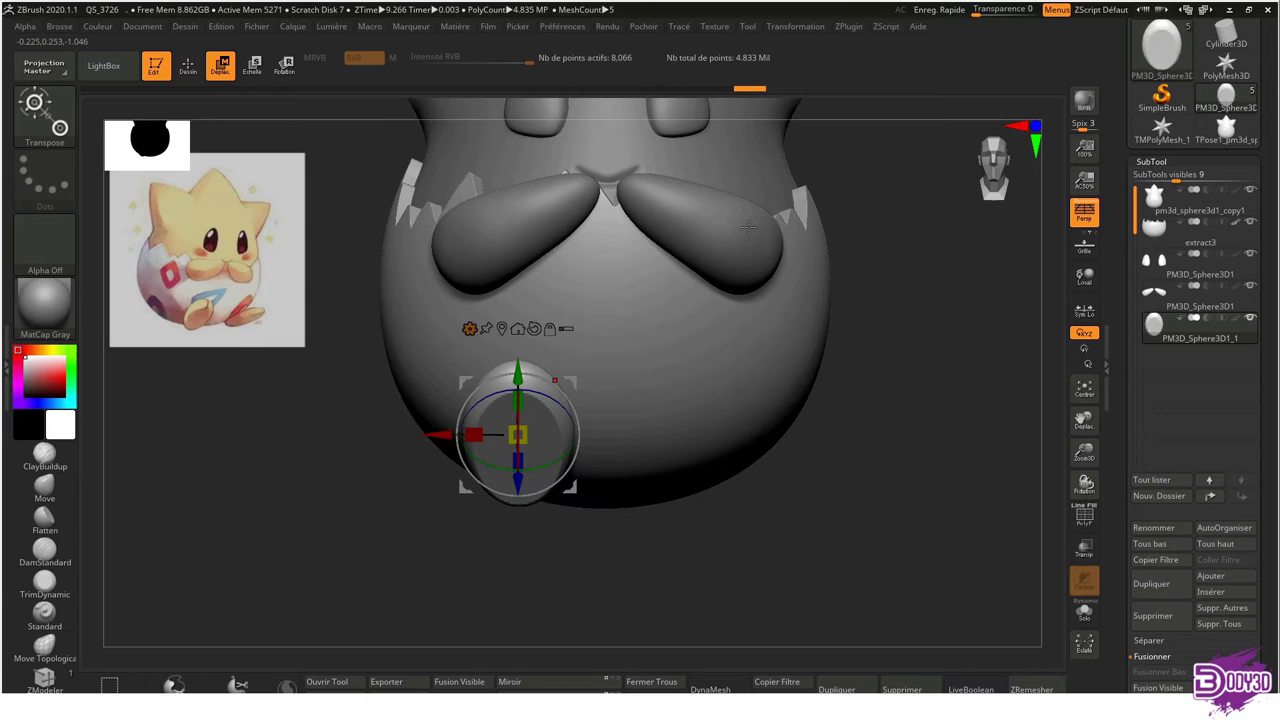
click(533, 328)
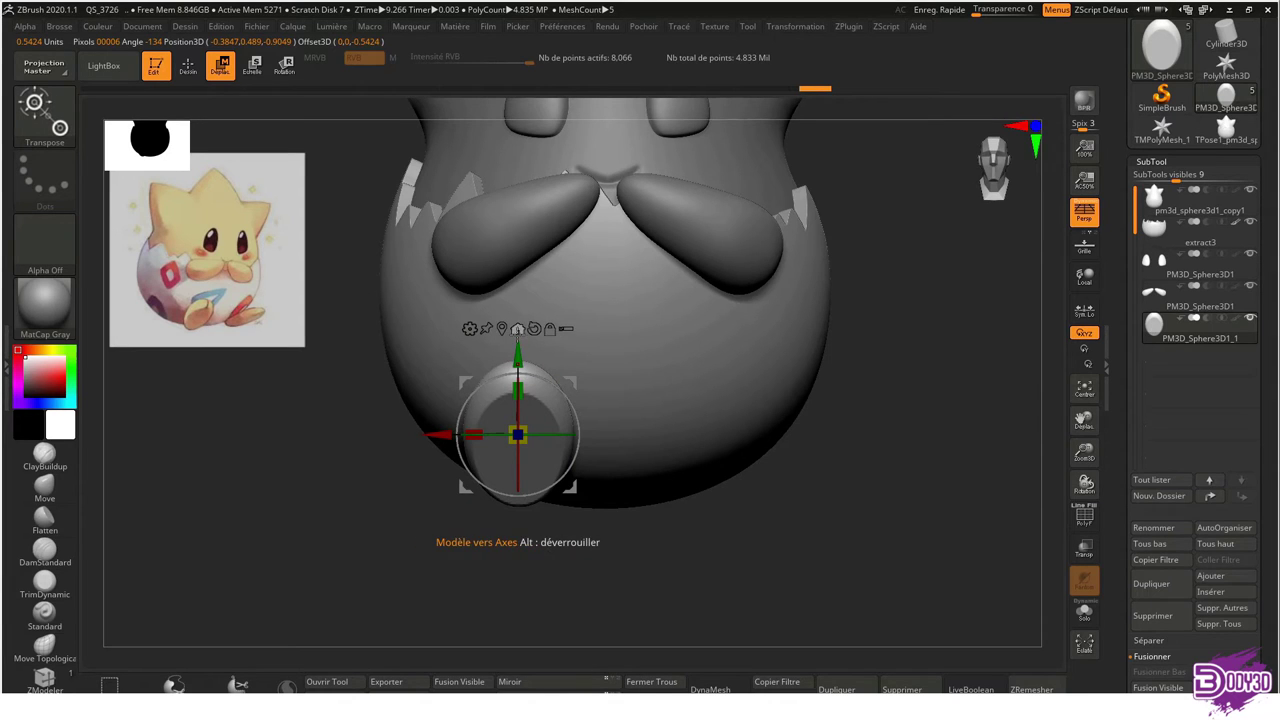
Move the pivot up to the chest and swing the disc to the egg's lower left
mouse_move(517, 328)
mouse_down()
mouse_move(609, 258)
mouse_move(821, 339)
mouse_move(733, 306)
mouse_up()
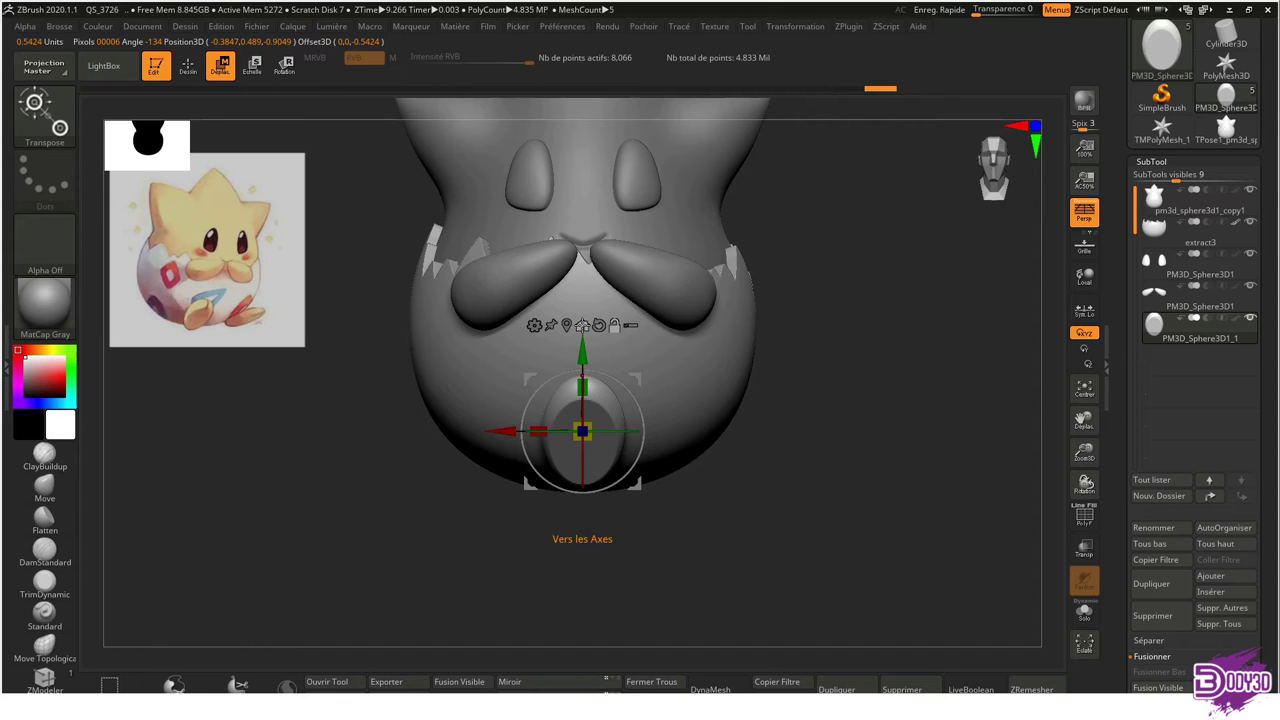
alt+drag(582, 432, 582, 352)
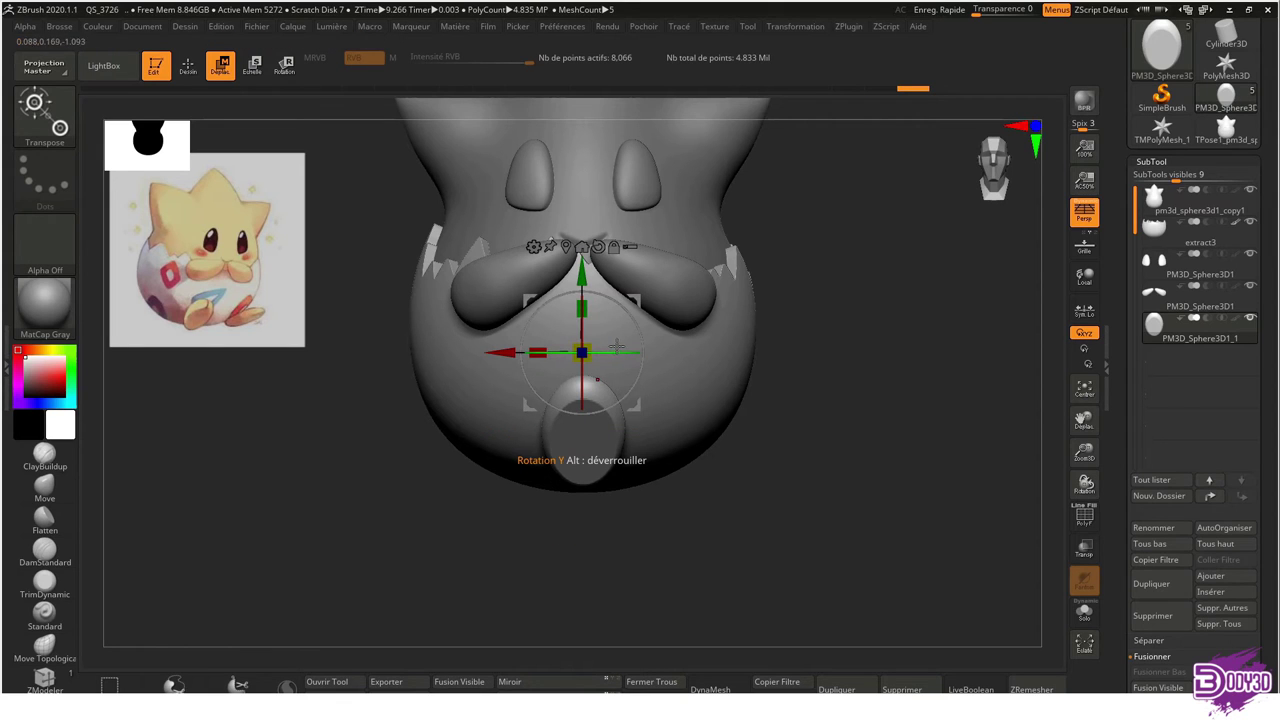
mouse_move(613, 357)
mouse_down()
mouse_move(480, 305)
mouse_move(622, 359)
mouse_move(588, 347)
mouse_up()
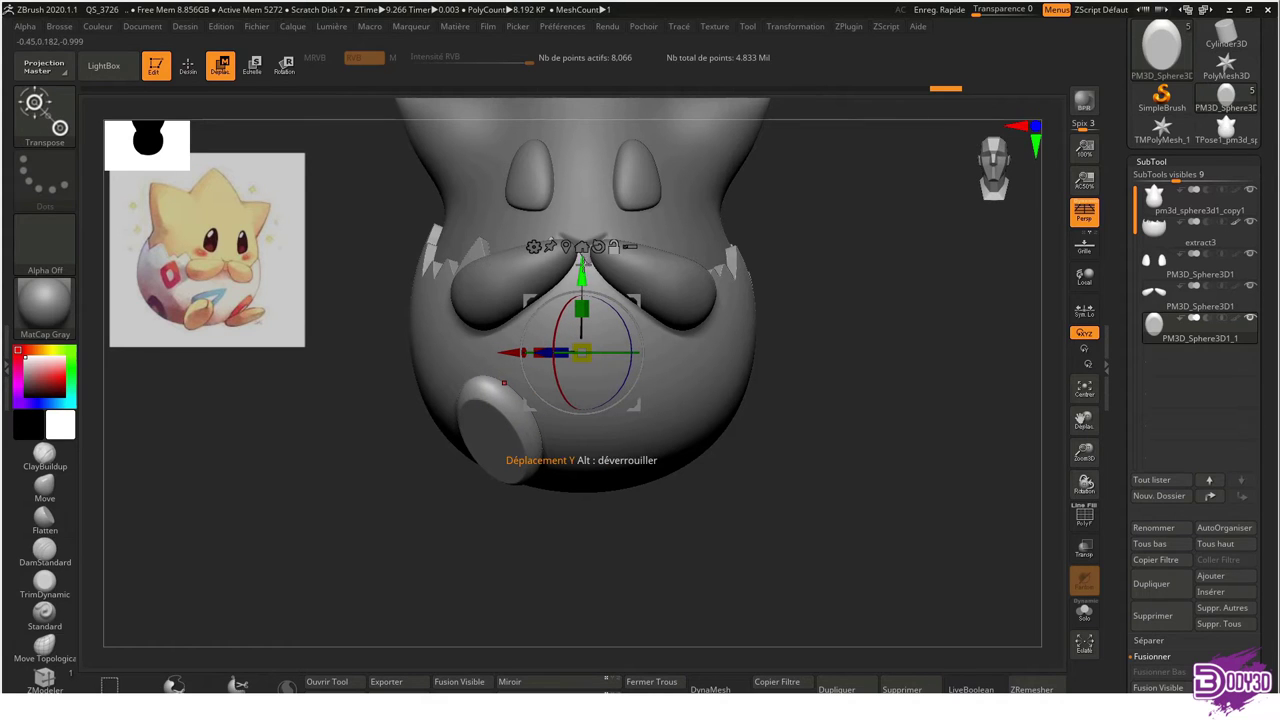
click(488, 438)
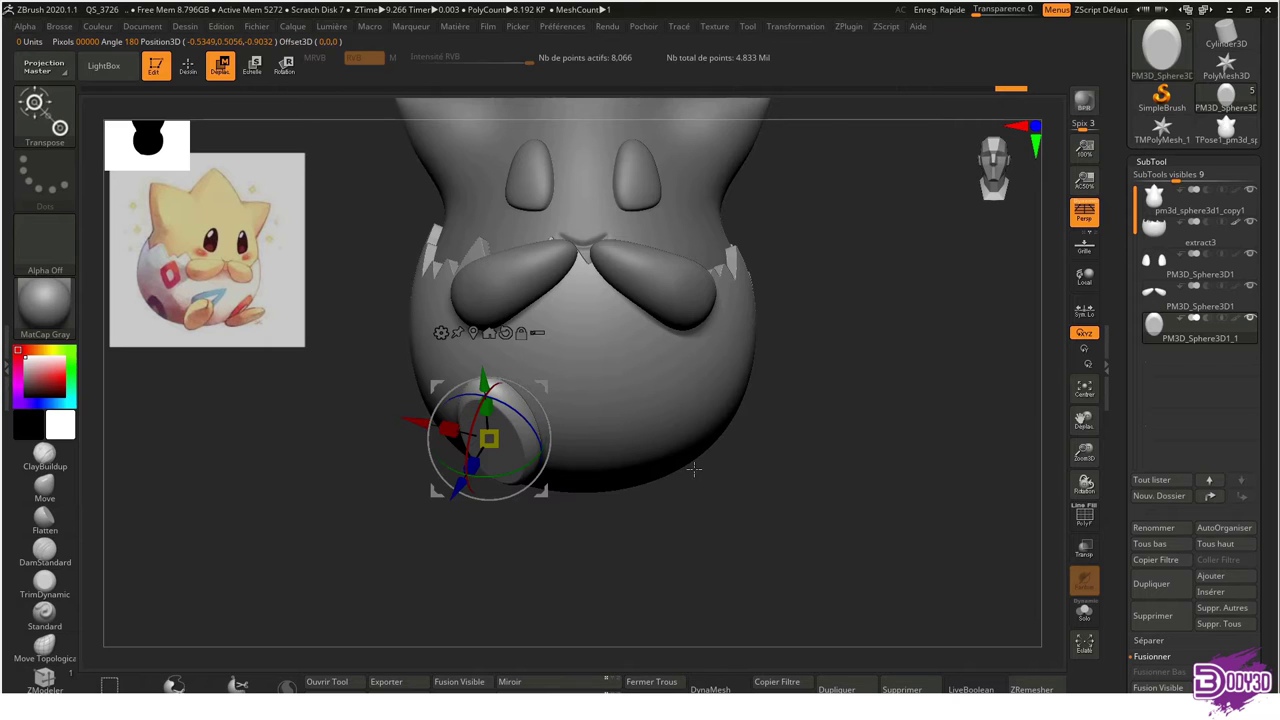
drag(693, 481, 741, 387)
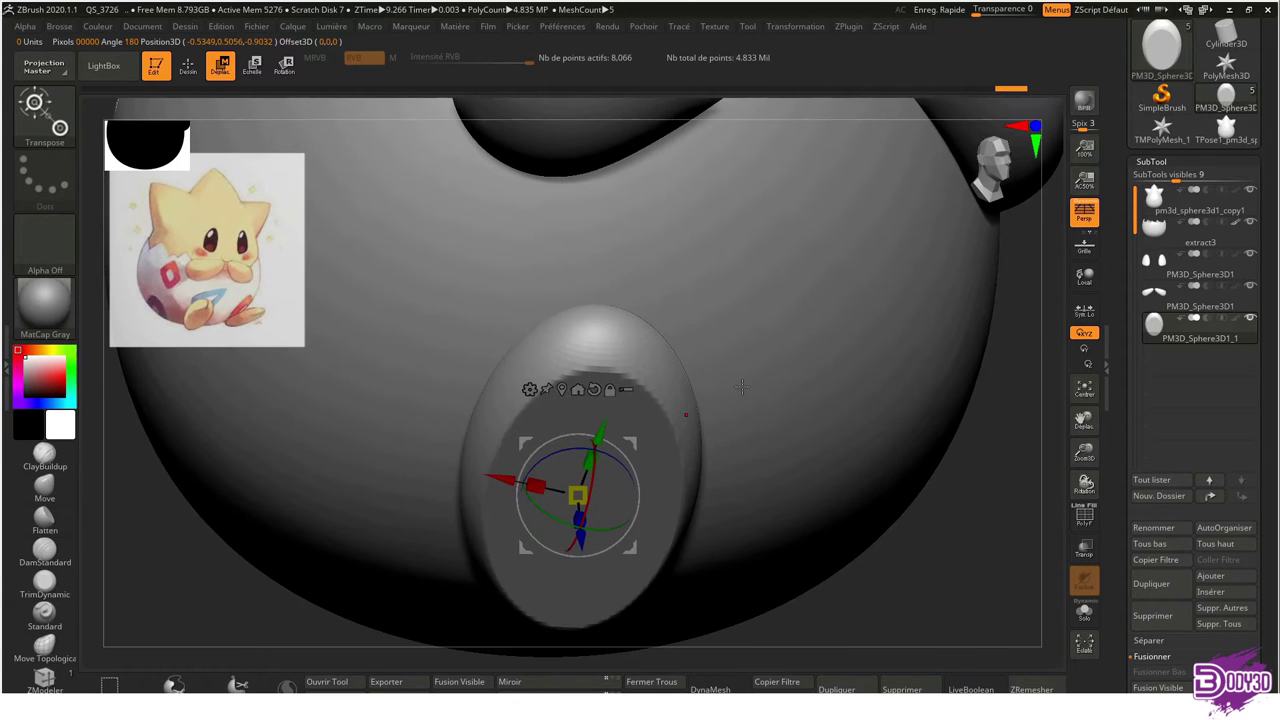
key(q)
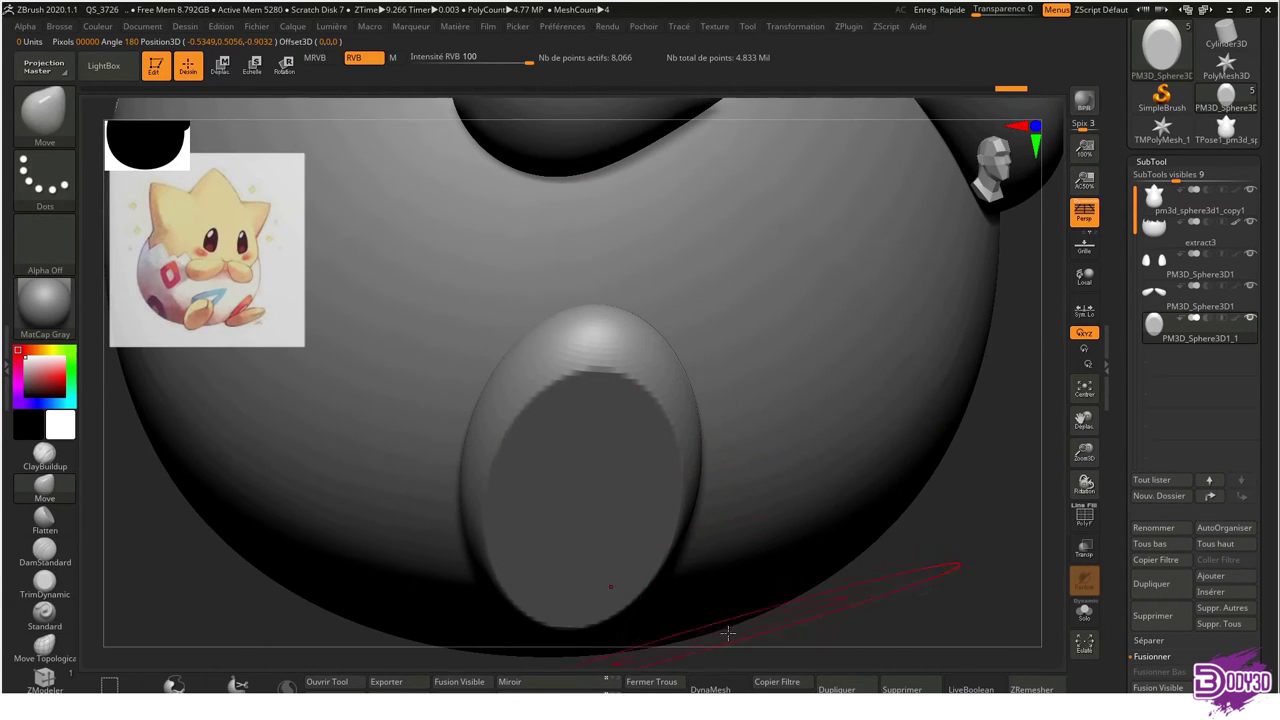
Subdivide the foot, shrink the brush, and adjust its subdivision levels in Geometry
click(716, 690)
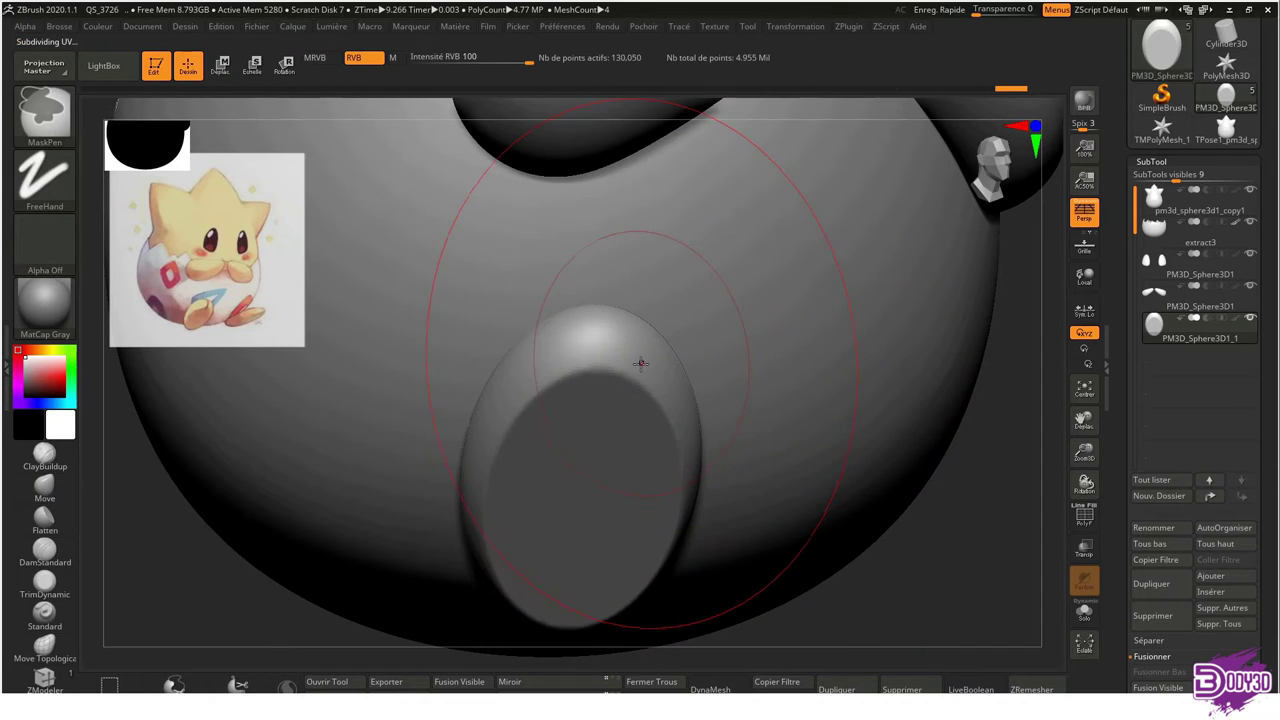
key(s)
drag(627, 354, 600, 355)
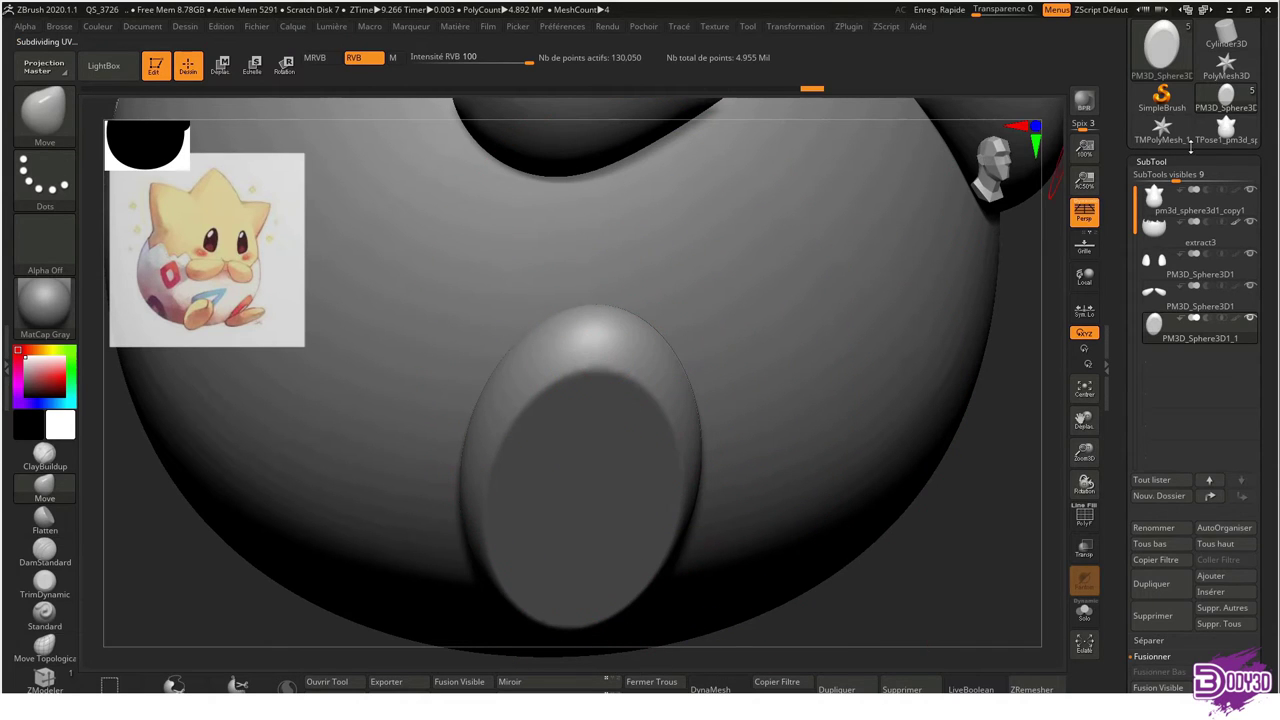
click(1151, 161)
click(1156, 177)
click(1162, 191)
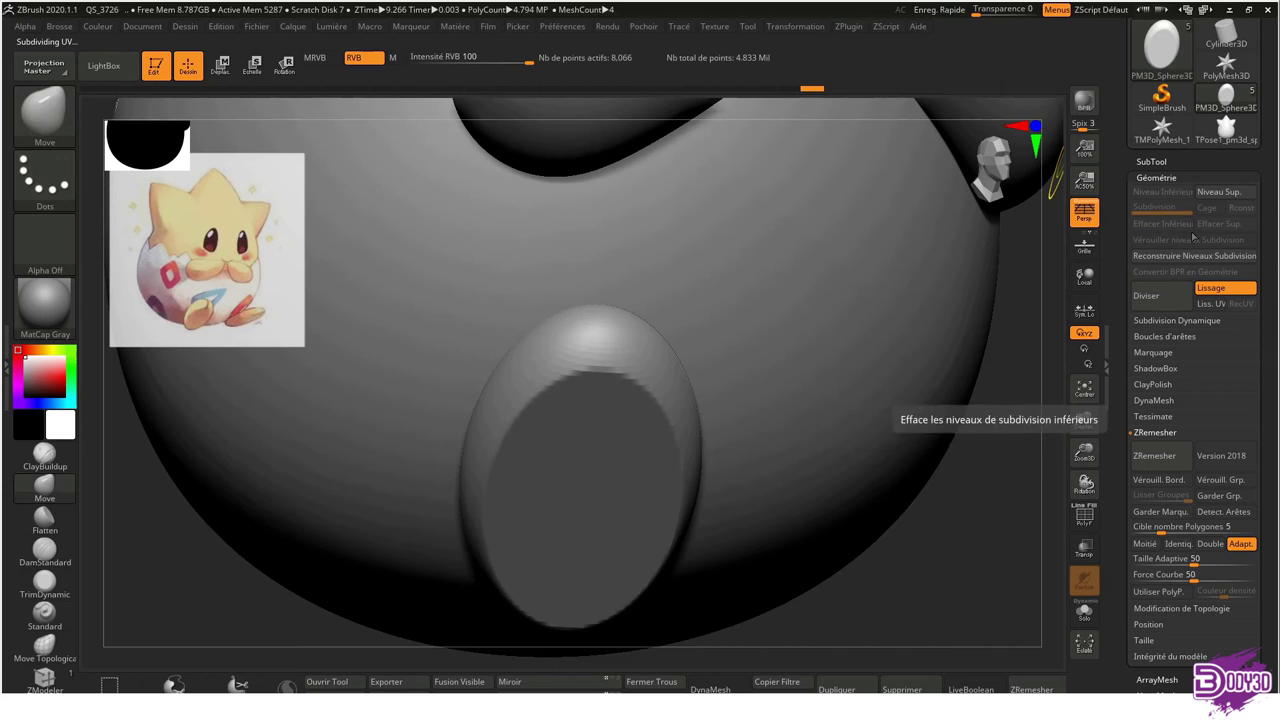
click(1164, 298)
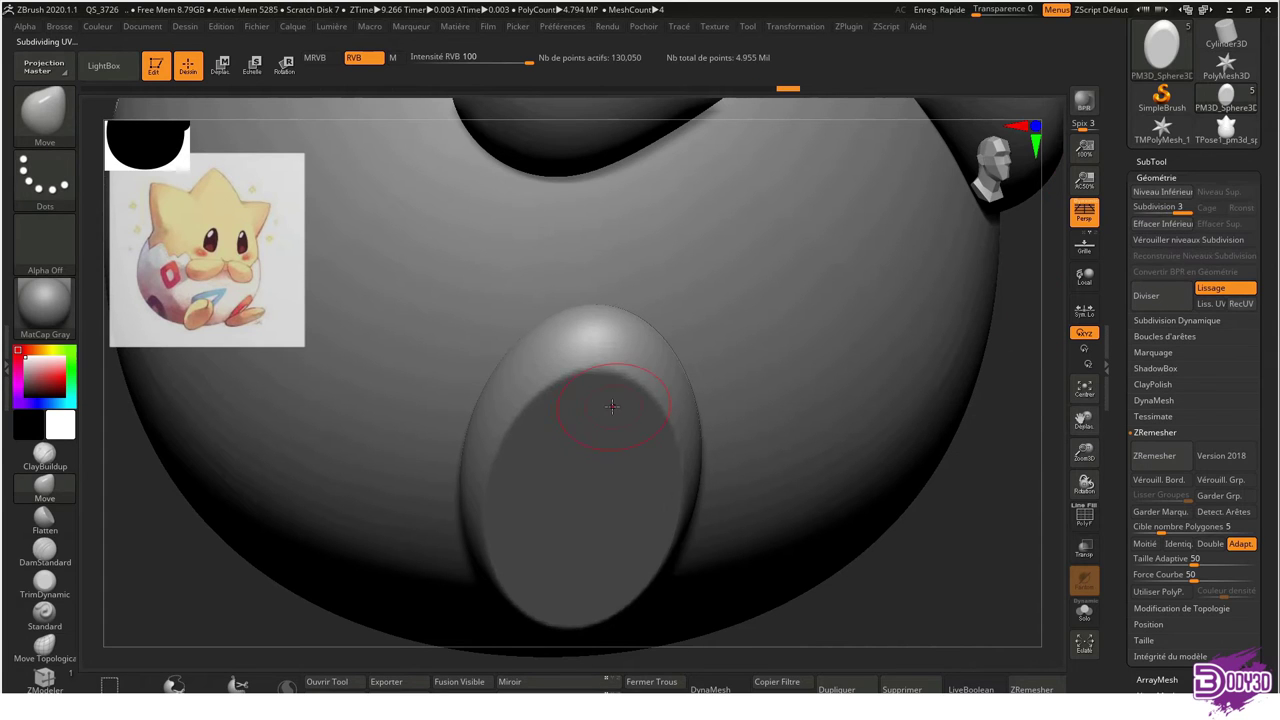
Select the DamStandard brush and test a crease on the foot, then smooth it away
key(b)
key(d)
key(s)
mouse_move(586, 349)
right_down()
mouse_move(673, 275)
mouse_move(665, 282)
right_up()
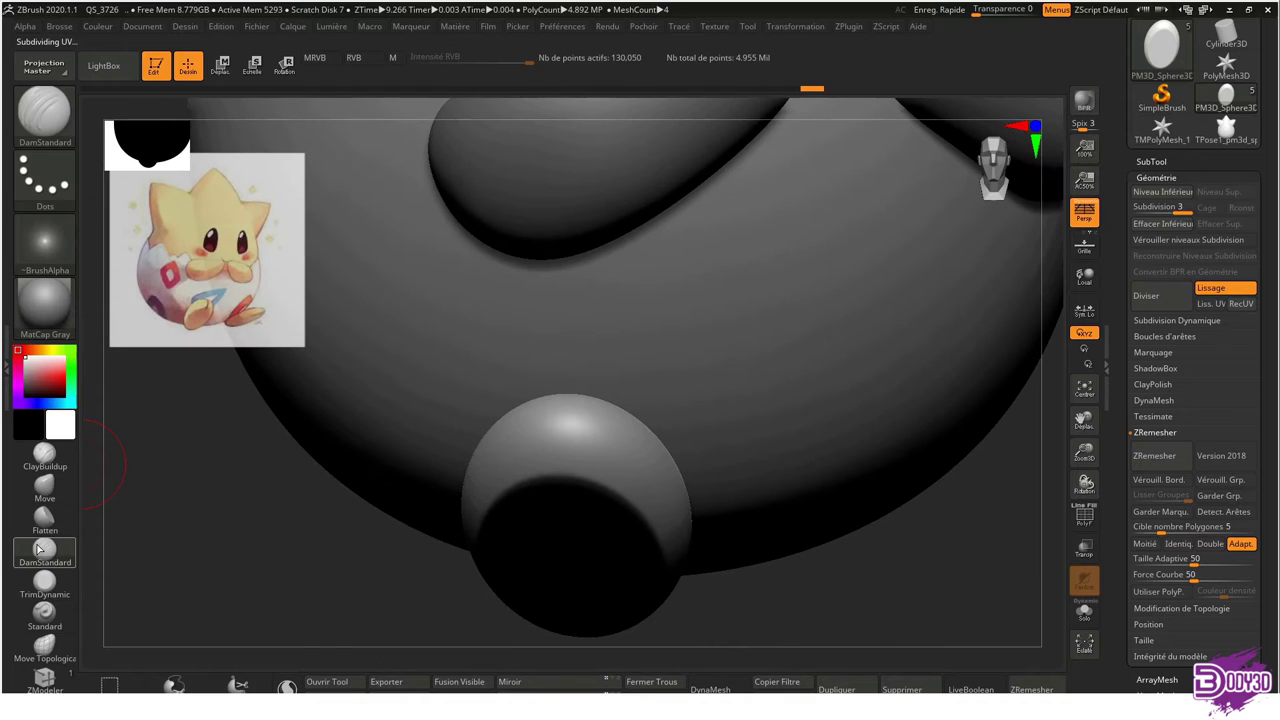
drag(566, 410, 566, 470)
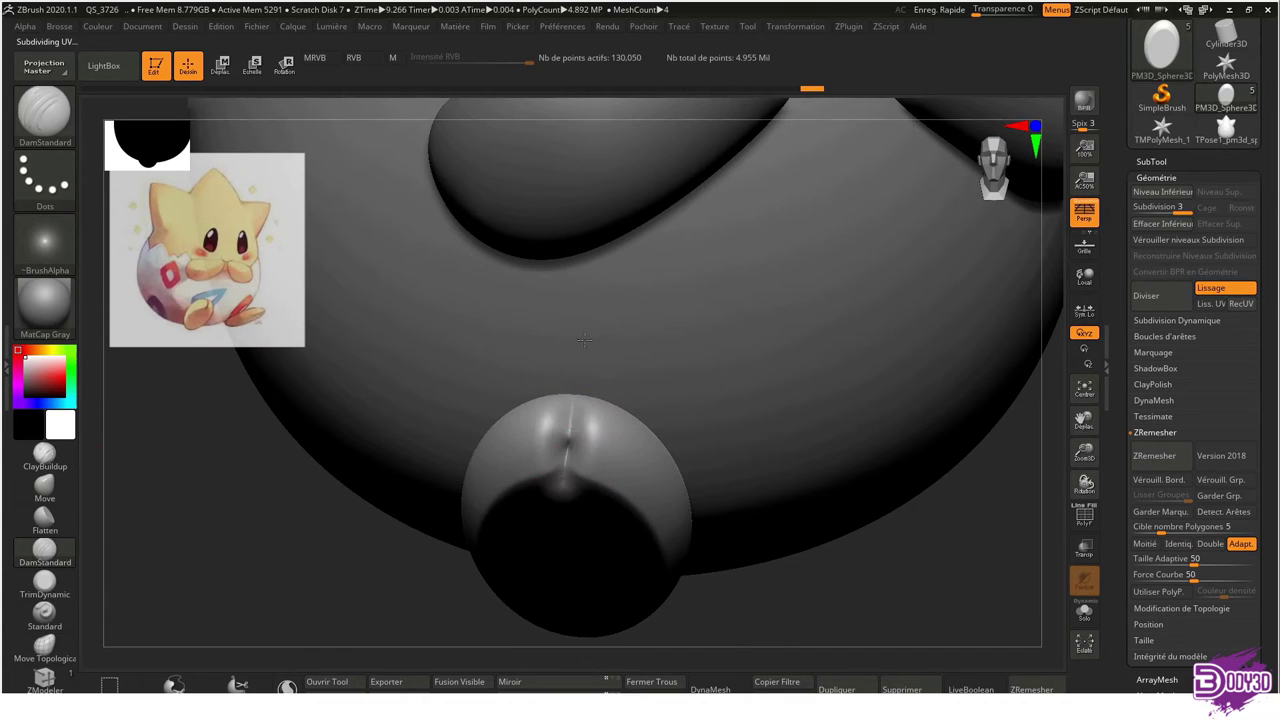
shift+drag(560, 420, 586, 523)
Solo the foot, subdivide it once more, and enable symmetry in Transformation
click(1080, 609)
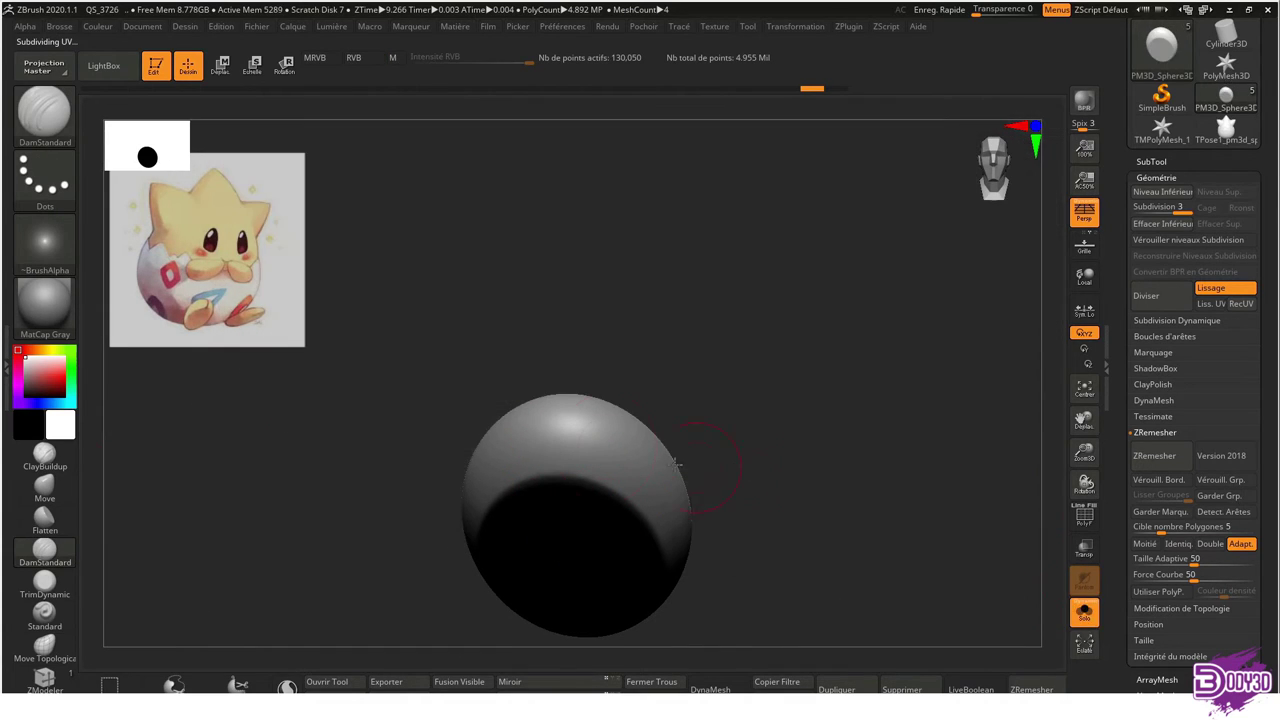
drag(580, 435, 599, 322)
key(ctrl+d)
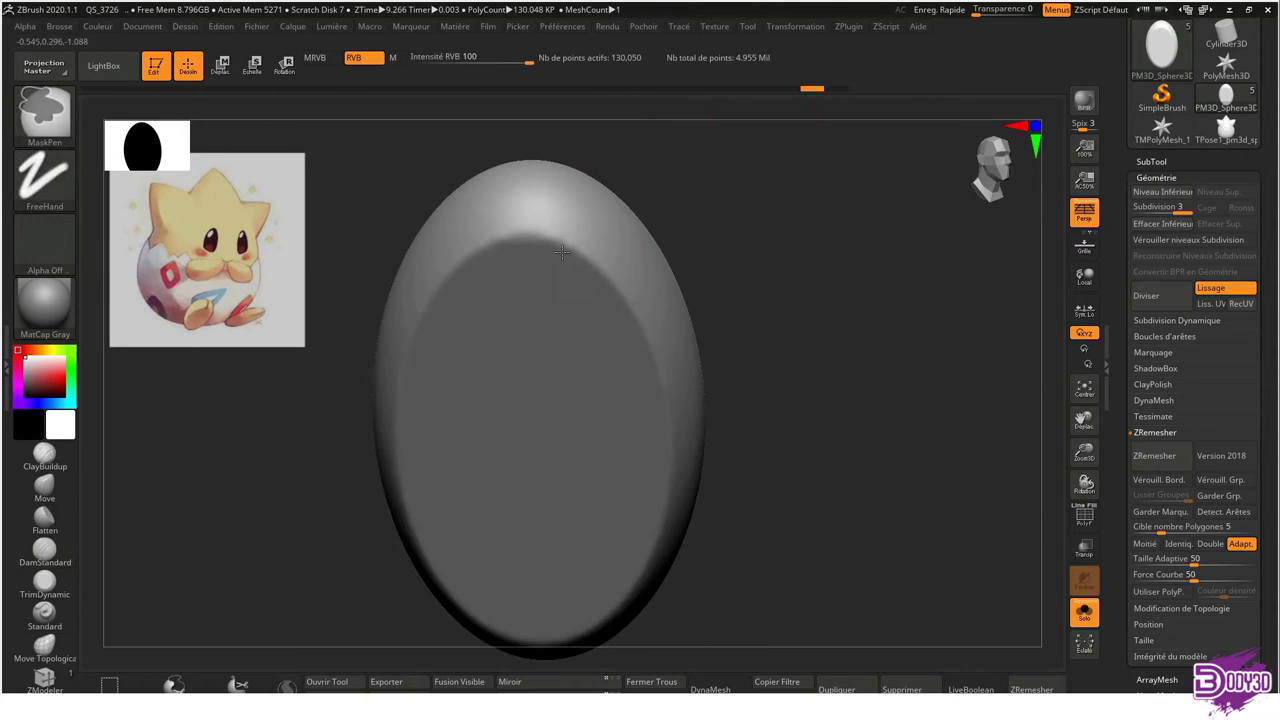
click(795, 26)
click(842, 457)
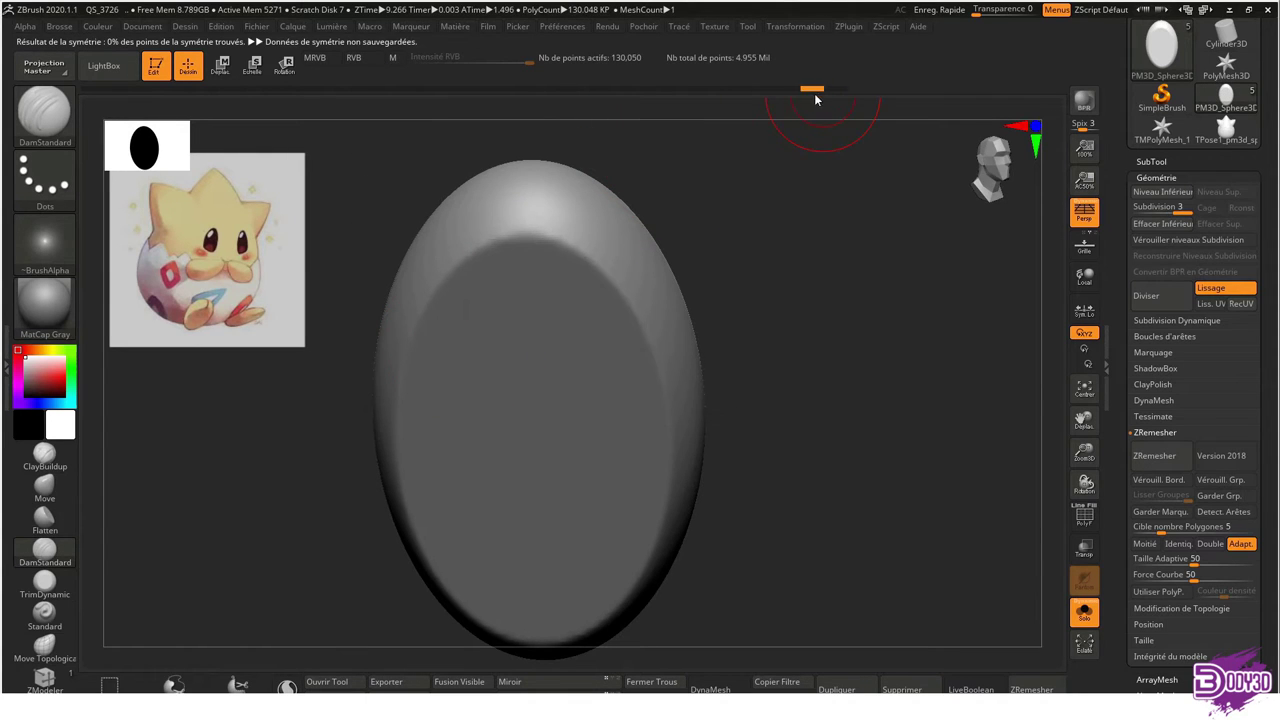
key(b)
key(Escape)
mouse_move(571, 466)
alt+mouse_down()
mouse_move(581, 286)
mouse_move(543, 288)
alt+mouse_up()
Carve a groove from the top of the foot down to a V crease, checking it from several angles
drag(543, 288, 569, 339)
drag(544, 160, 549, 346)
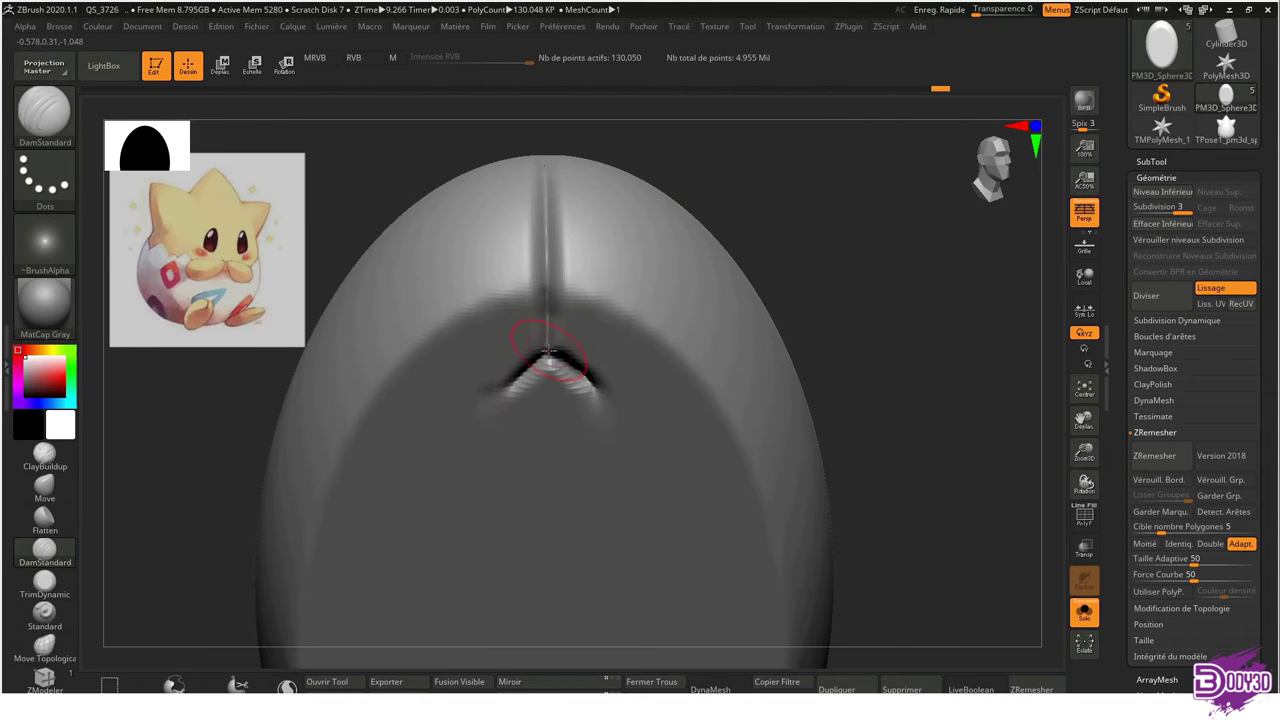
mouse_move(544, 146)
mouse_down()
mouse_move(563, 286)
mouse_move(550, 513)
mouse_up()
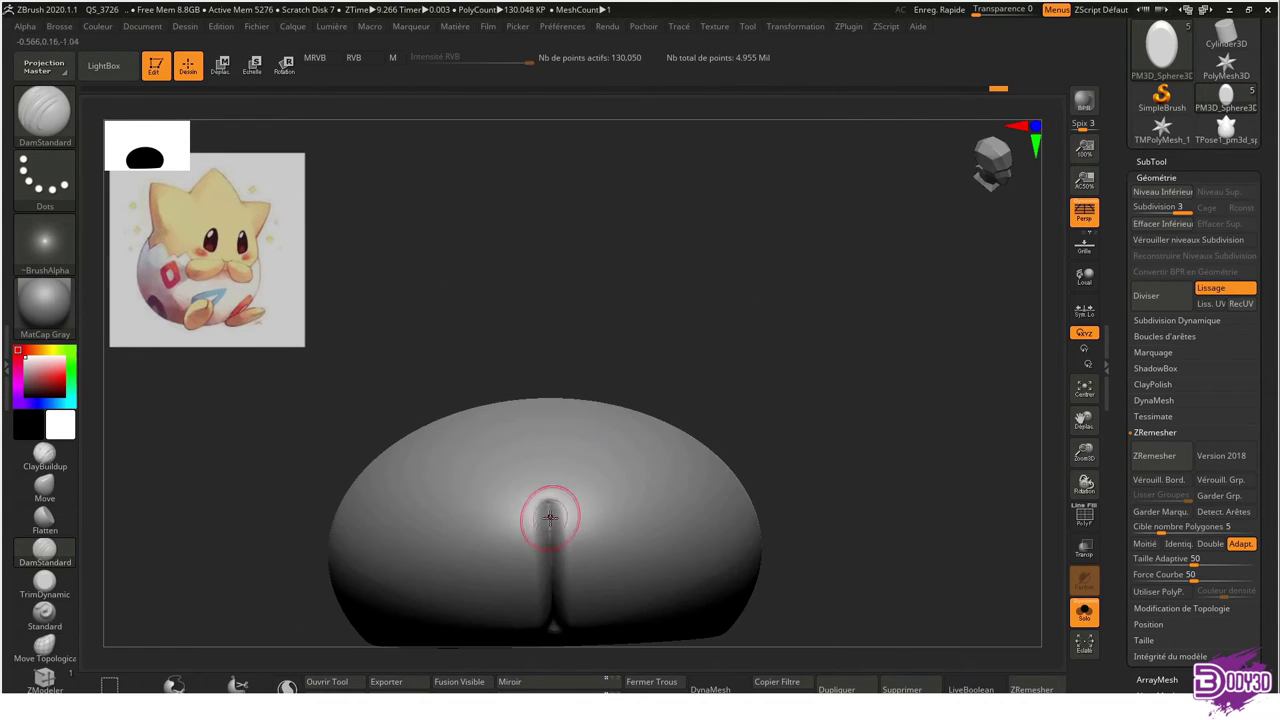
key(space)
shift+drag(547, 457, 498, 317)
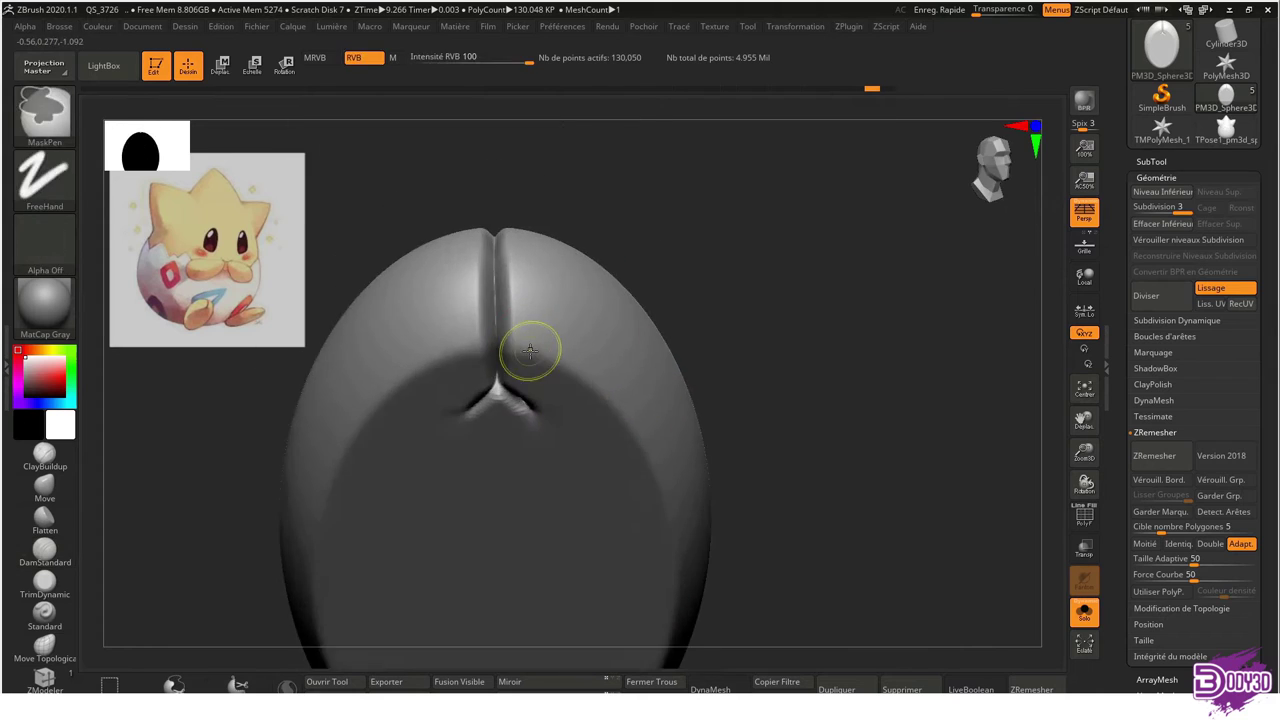
mouse_move(443, 400)
mouse_down()
mouse_move(463, 571)
mouse_move(457, 457)
mouse_move(500, 508)
mouse_move(443, 343)
mouse_move(466, 458)
mouse_move(517, 266)
mouse_move(581, 170)
mouse_move(857, 263)
mouse_move(663, 280)
mouse_move(511, 403)
mouse_up()
key(space)
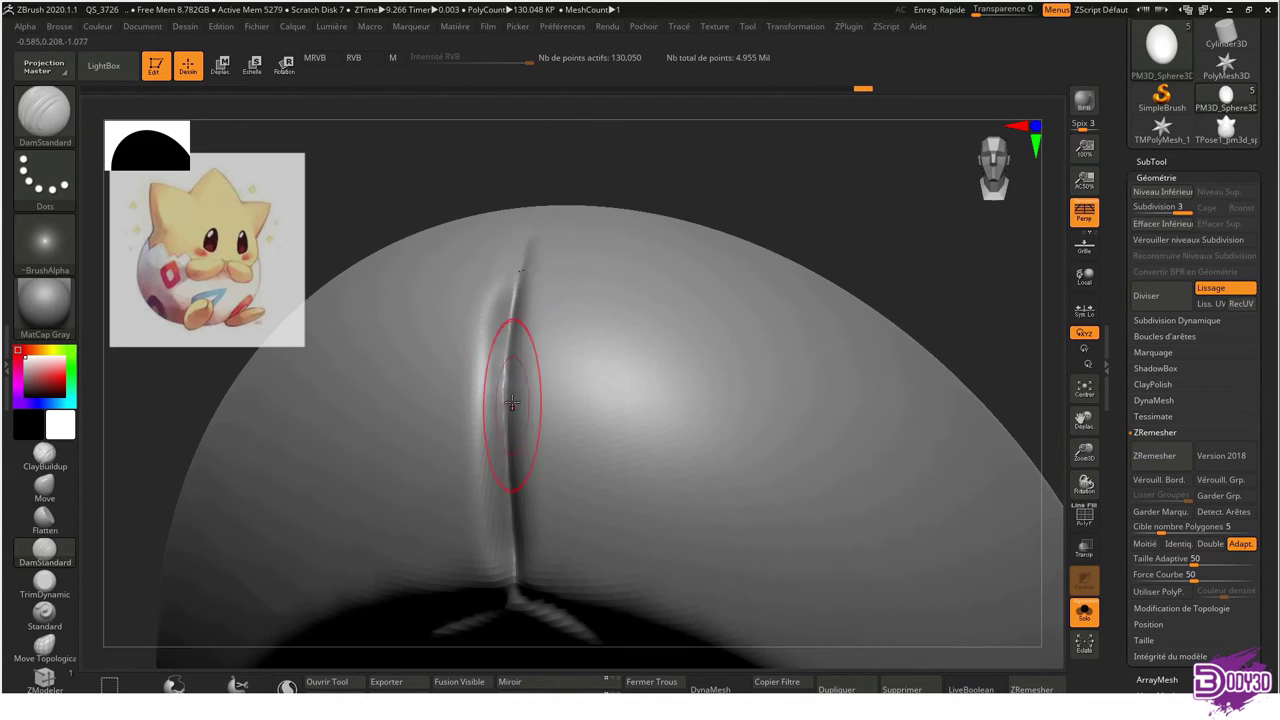
mouse_move(512, 565)
mouse_down()
mouse_move(600, 400)
mouse_move(669, 306)
mouse_up()
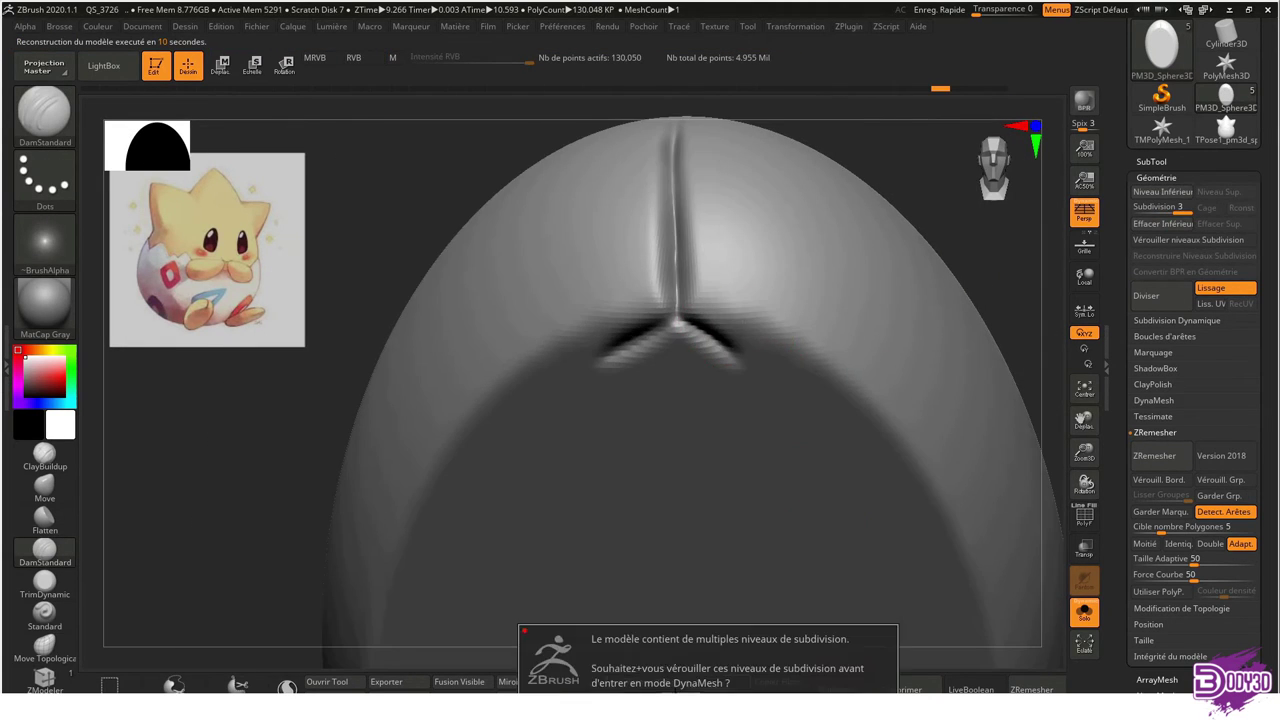
DynaMesh the foot, then isolate and frame it to inspect the crease
click(710, 689)
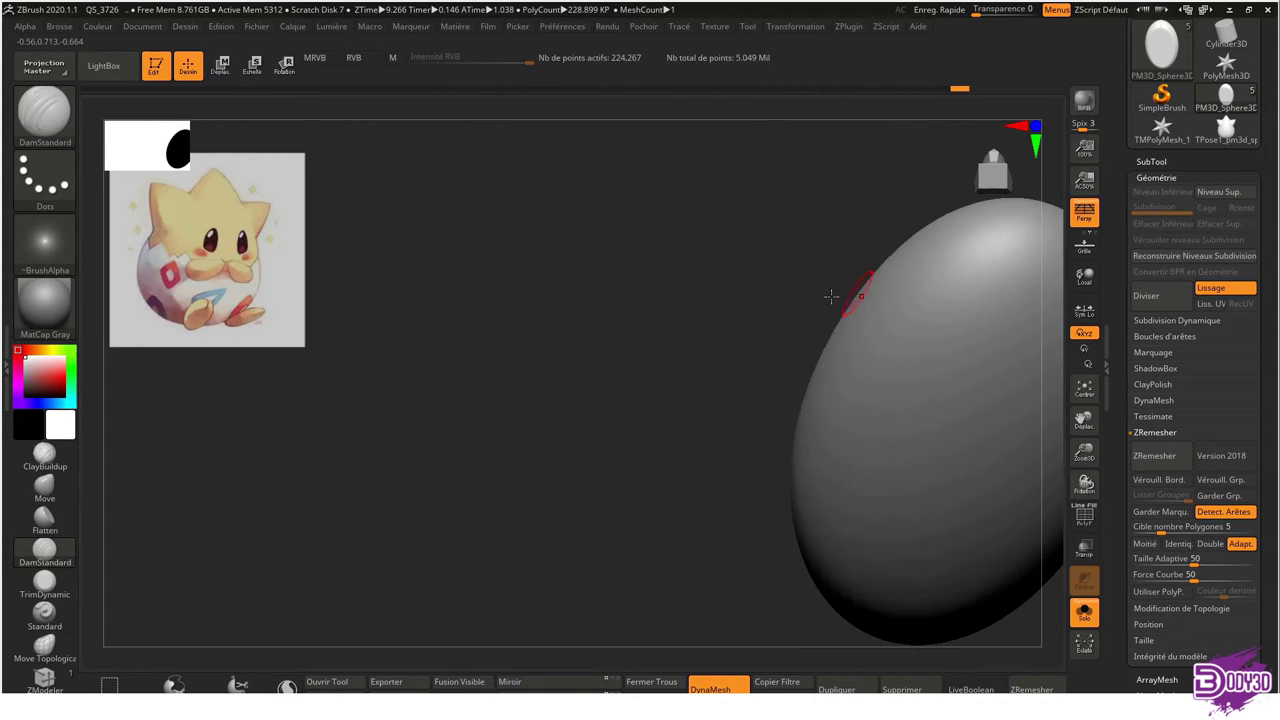
mouse_move(664, 415)
mouse_down()
mouse_move(771, 314)
mouse_move(588, 372)
mouse_move(614, 337)
mouse_up()
key(alt+s)
key(f)
mouse_move(621, 243)
ctrl+right_down()
mouse_move(563, 363)
mouse_move(634, 406)
ctrl+right_up()
key(space)
mouse_move(528, 412)
right_down()
mouse_move(580, 518)
mouse_move(640, 400)
mouse_move(563, 449)
mouse_move(529, 305)
right_up()
key(alt+s)
key(f)
mouse_move(323, 329)
right_down()
mouse_move(420, 420)
mouse_move(458, 484)
right_up()
Switch among Flatten, DamStandard and ClayBuildup brushes, and run ZRemesher on the foot
key(b)
key(f)
key(l)
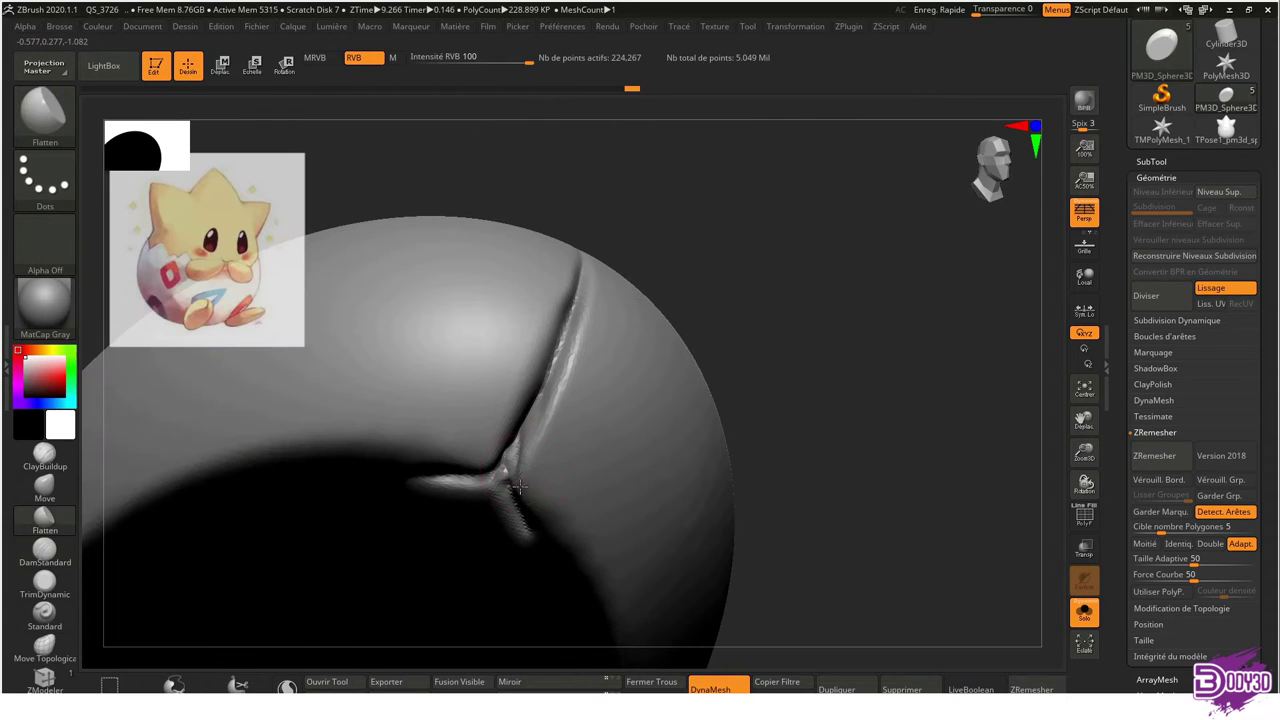
mouse_move(417, 494)
right_down()
mouse_move(626, 354)
mouse_move(463, 449)
mouse_move(457, 306)
mouse_move(423, 386)
mouse_move(549, 446)
right_up()
key(b)
key(d)
key(s)
key(b)
key(c)
key(b)
key(f)
key(ctrl+r)
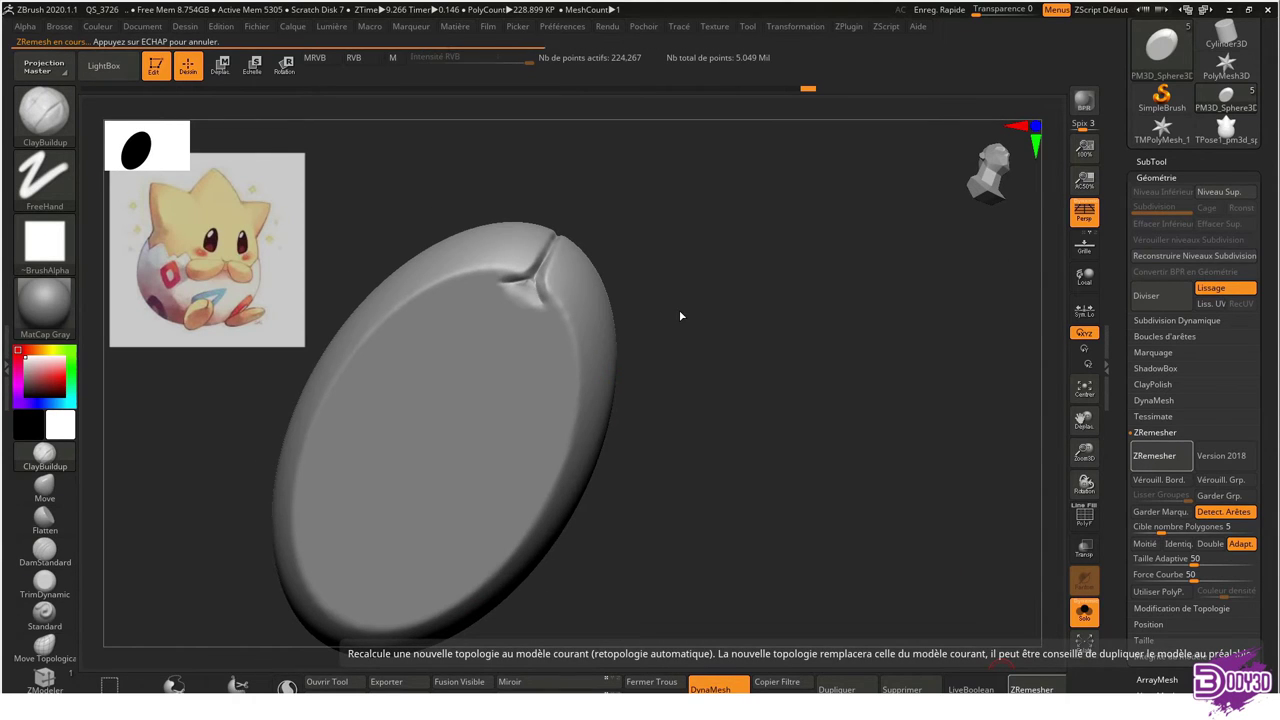
mouse_move(651, 334)
alt+right_down()
mouse_move(586, 386)
mouse_move(509, 371)
mouse_move(488, 459)
alt+right_up()
Undo the harsh crease artefacts with DamStandard active, then step through the foot's subdivision levels
key(b)
key(d)
key(s)
key(ctrl+z)
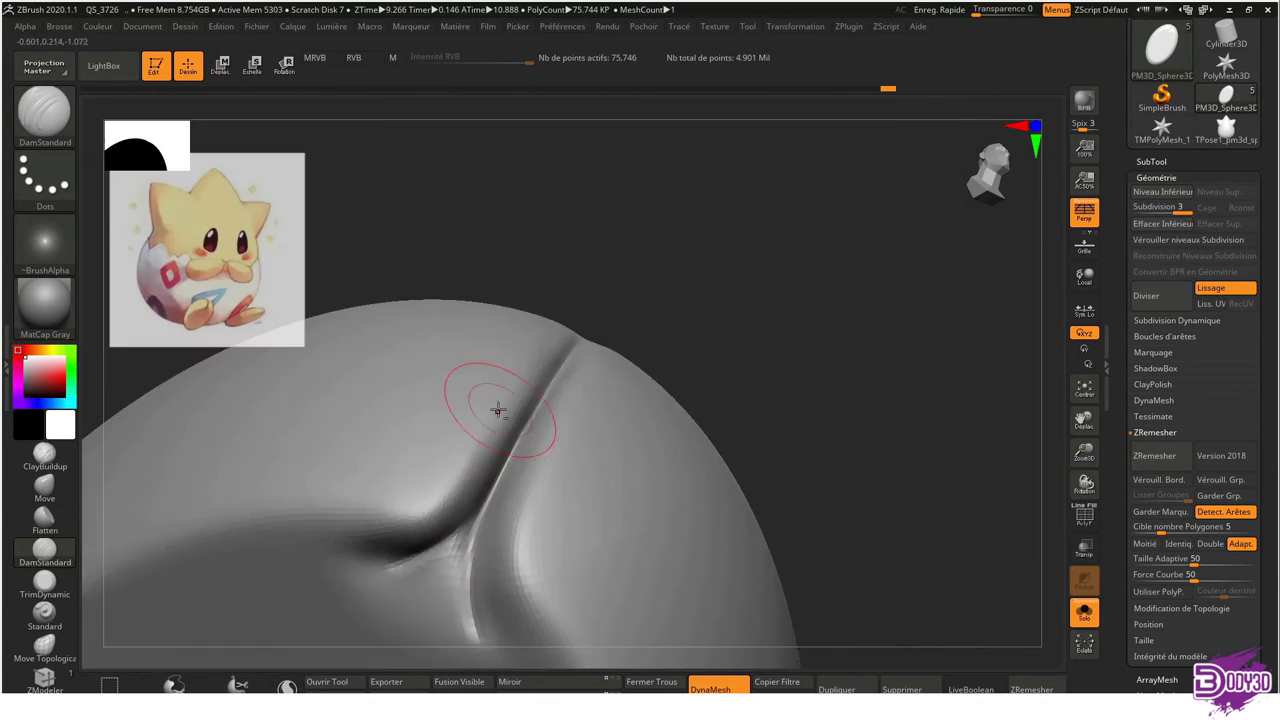
mouse_move(497, 410)
alt+right_down()
mouse_move(660, 300)
mouse_move(594, 380)
mouse_move(632, 432)
mouse_move(560, 330)
mouse_move(520, 310)
mouse_move(530, 340)
alt+right_up()
key(s)
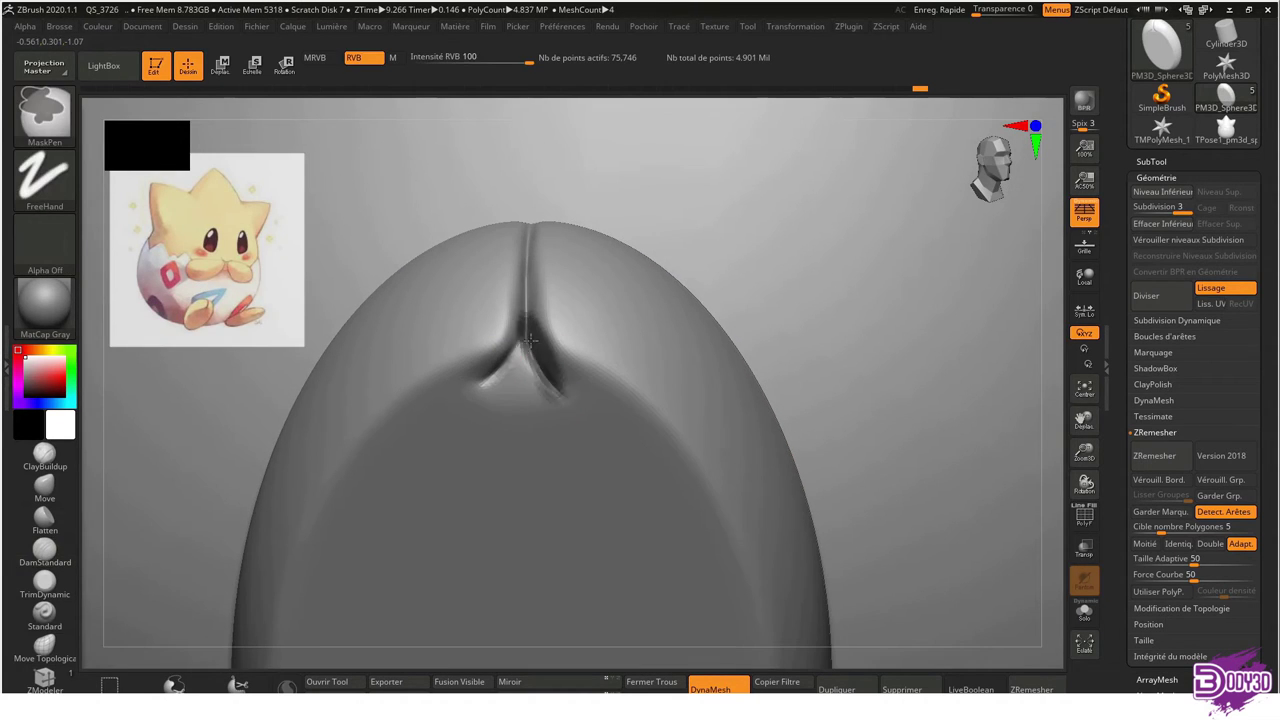
key(ctrl+shift+s)
key(shift+d)
key(shift+d)
key(d)
key(d)
alt+right_drag(842, 300, 980, 508)
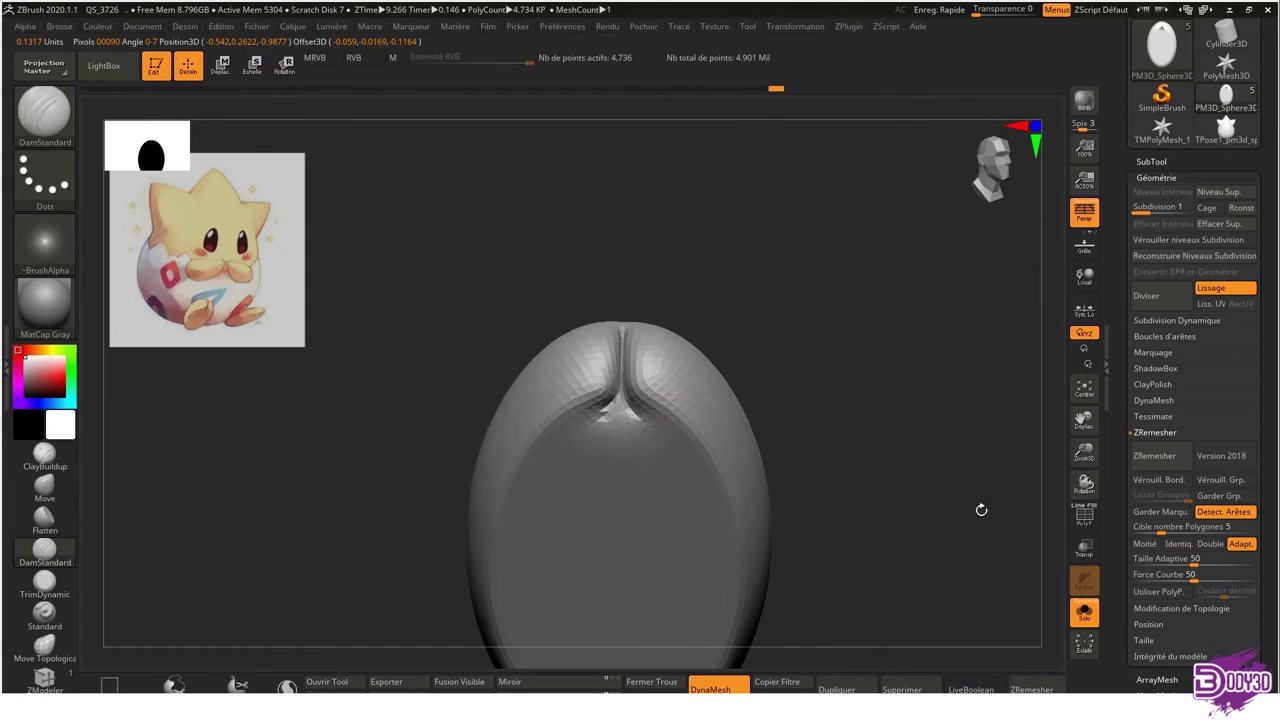
key(ctrl+shift+s)
mouse_move(734, 268)
right_down()
mouse_move(650, 519)
mouse_move(760, 337)
right_up()
Isolate the foot, subdivide it to level 4, and smooth the groove
key(w)
key(q)
mouse_move(866, 354)
right_down()
mouse_move(587, 387)
mouse_move(504, 433)
right_up()
key(ctrl+shift+s)
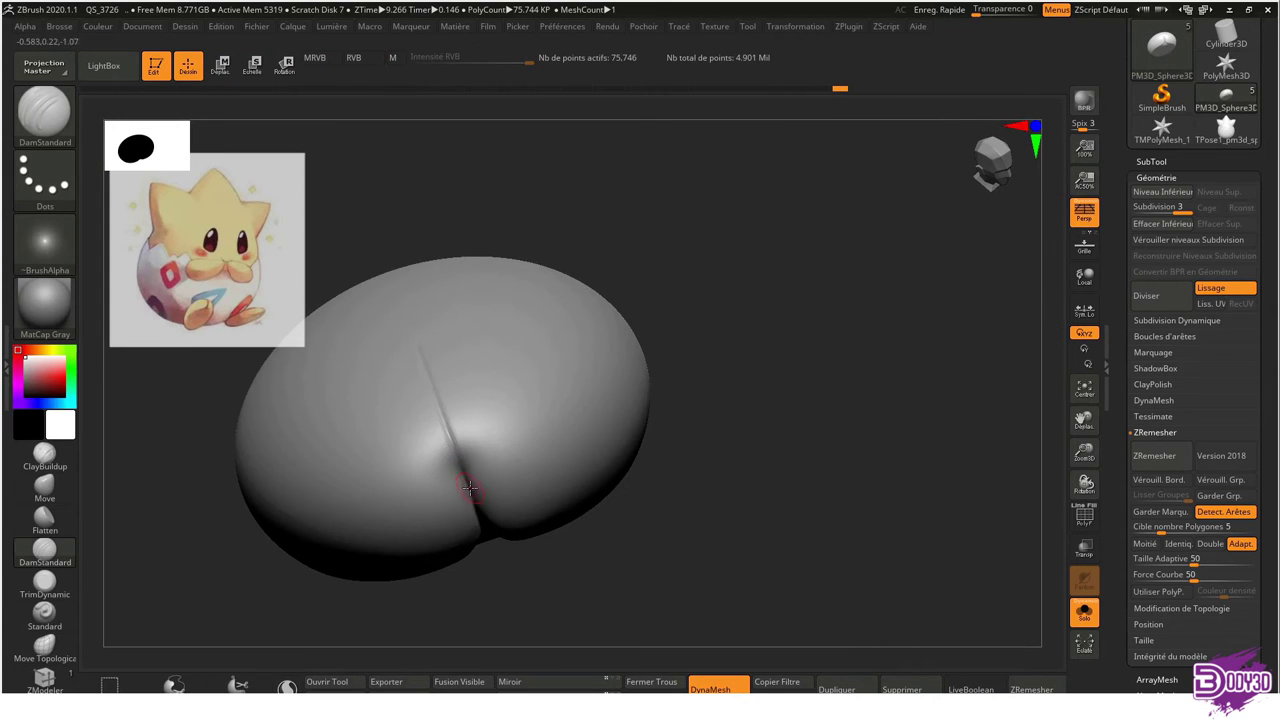
key(ctrl+d)
shift+drag(450, 440, 425, 330)
shift+drag(470, 420, 490, 400)
mouse_move(490, 400)
right_down()
mouse_move(512, 413)
mouse_move(423, 300)
mouse_move(500, 371)
mouse_move(543, 480)
mouse_move(418, 380)
mouse_move(500, 320)
mouse_move(609, 353)
right_up()
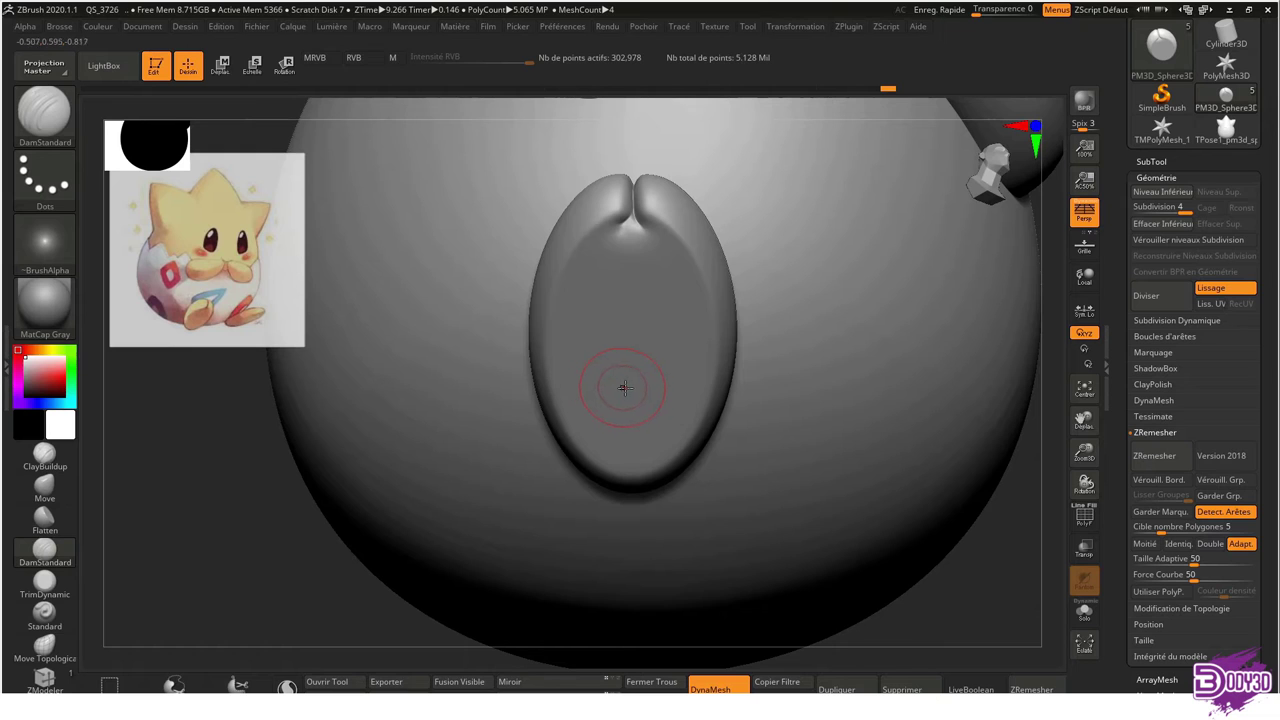
Place an axis-aligned gizmo at the belly centre and tilt the lower-left foot outward
mouse_move(680, 361)
ctrl+right_down()
mouse_move(682, 372)
mouse_move(694, 237)
mouse_move(657, 422)
mouse_move(654, 389)
mouse_move(686, 314)
mouse_move(630, 350)
mouse_move(635, 397)
mouse_move(616, 426)
ctrl+right_up()
key(w)
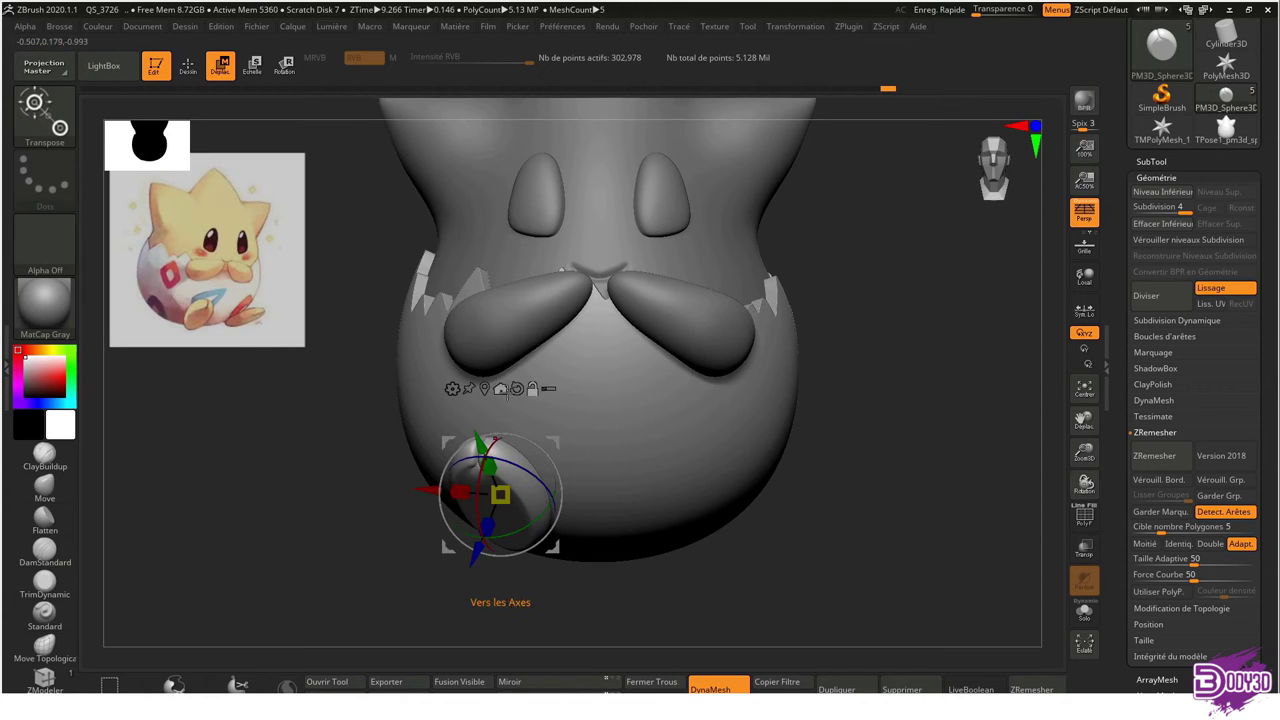
click(595, 398)
click(597, 294)
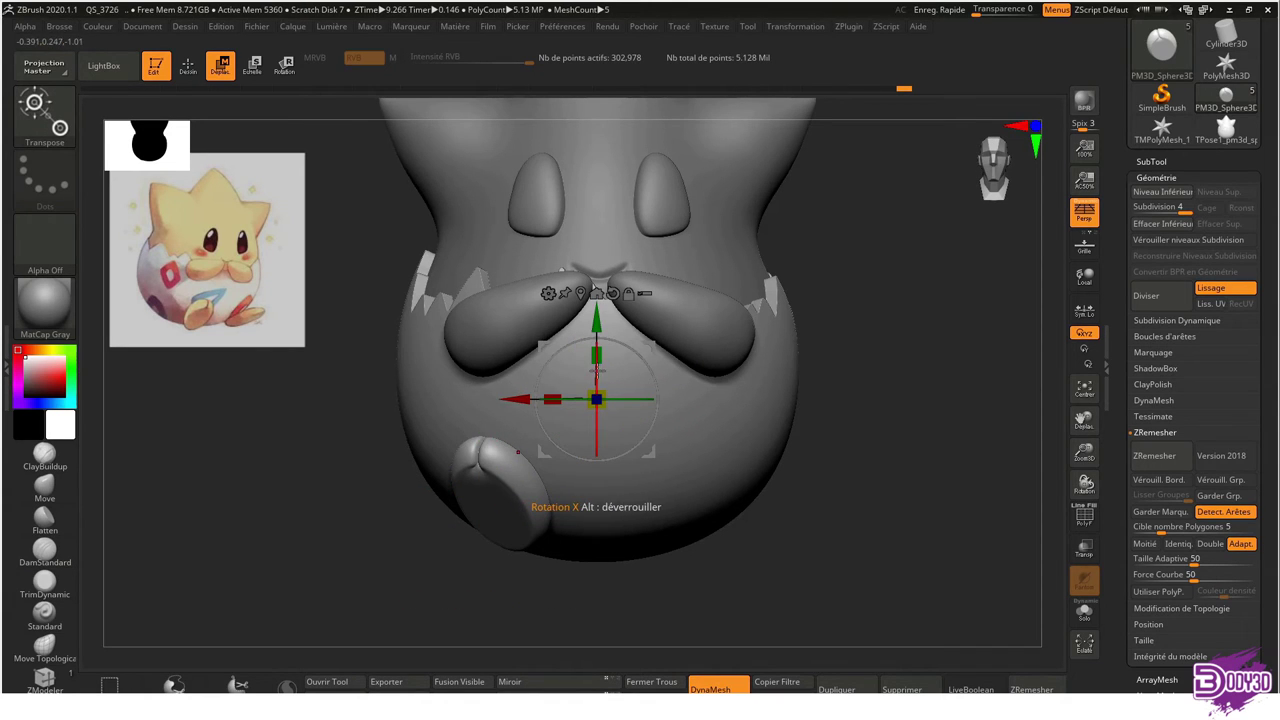
drag(598, 368, 623, 391)
key(q)
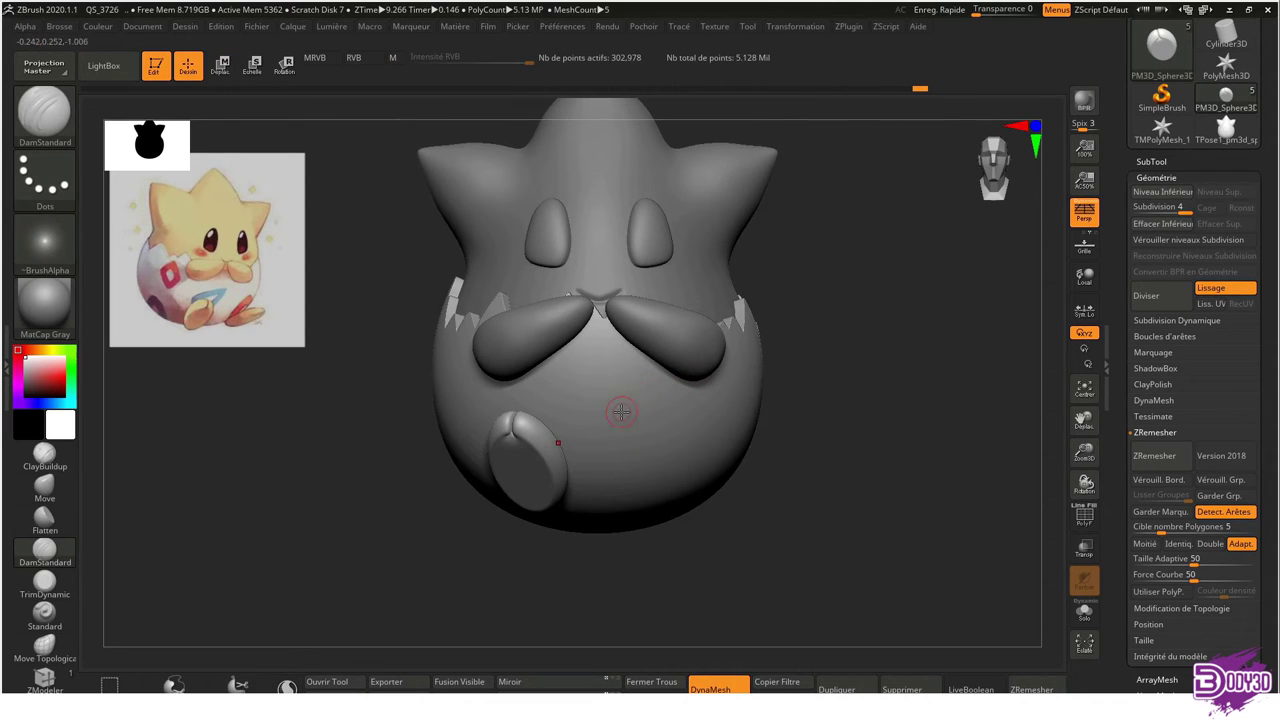
Set the gizmo on the lower-left foot, then view the model from the side
key(w)
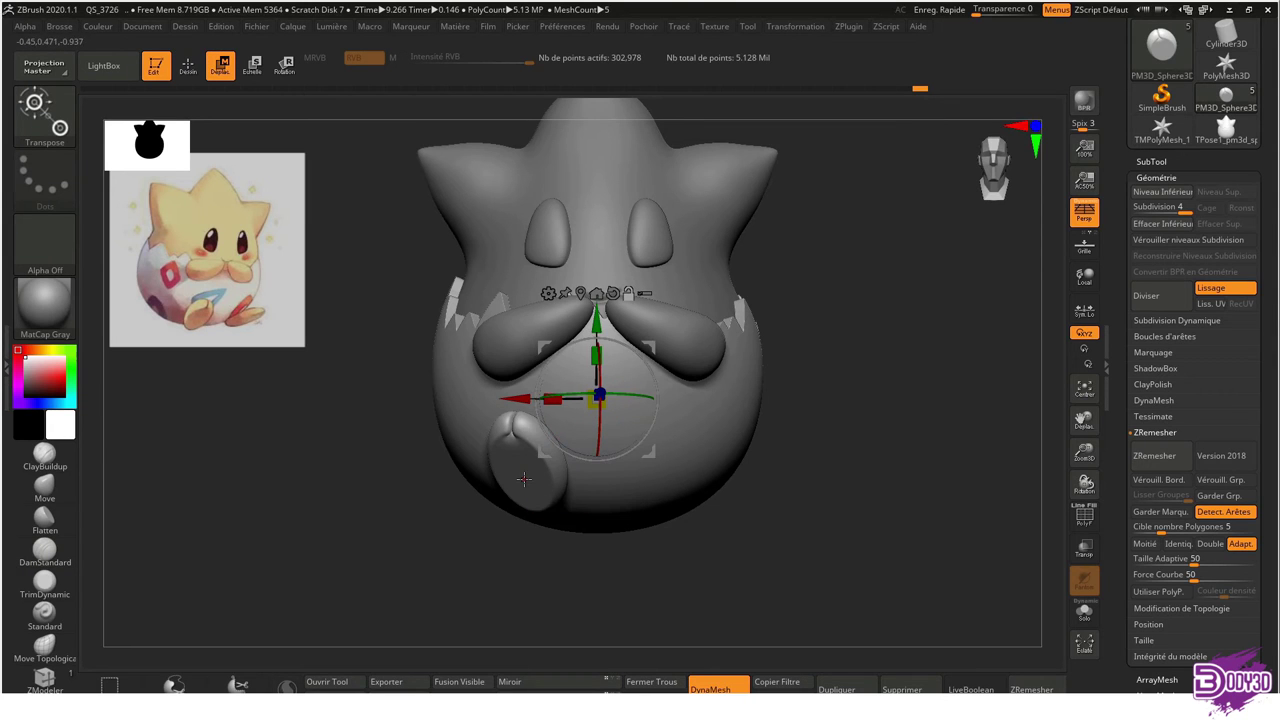
click(523, 479)
key(q)
mouse_move(674, 357)
mouse_down()
mouse_move(748, 450)
mouse_move(680, 533)
mouse_up()
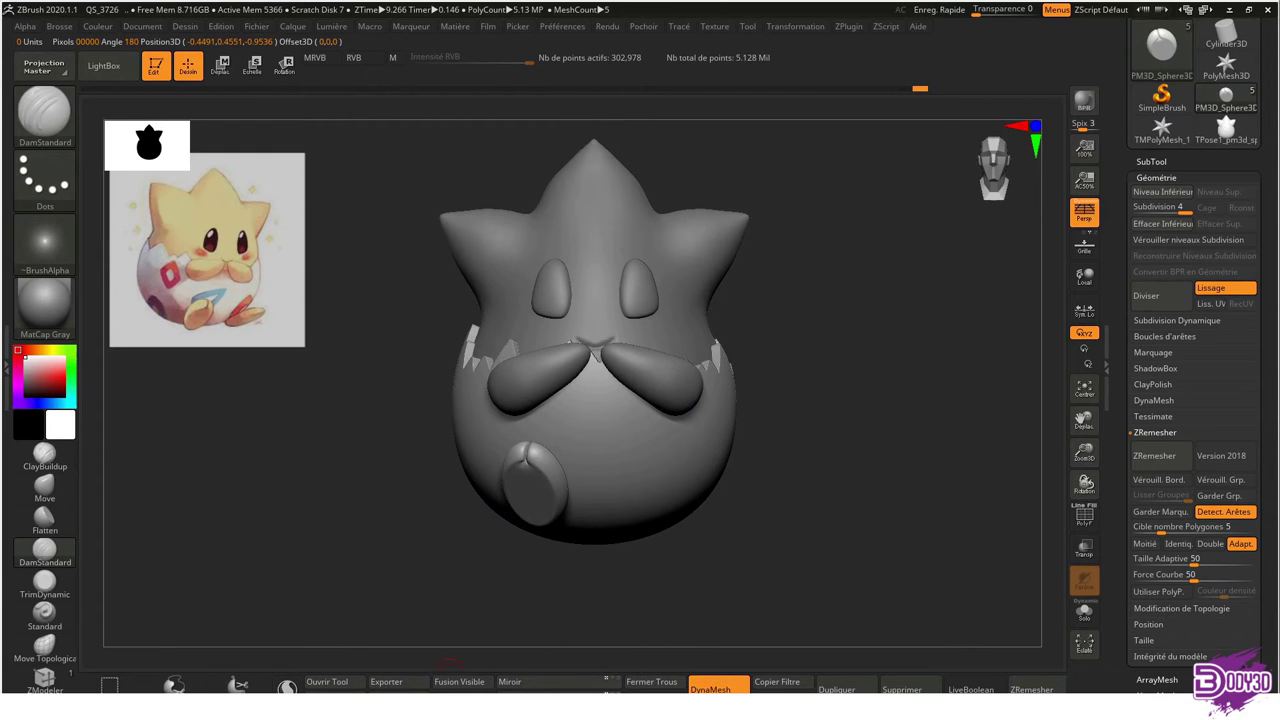
Delete the lower subdivision levels and mirror the foot to the other side
click(1170, 224)
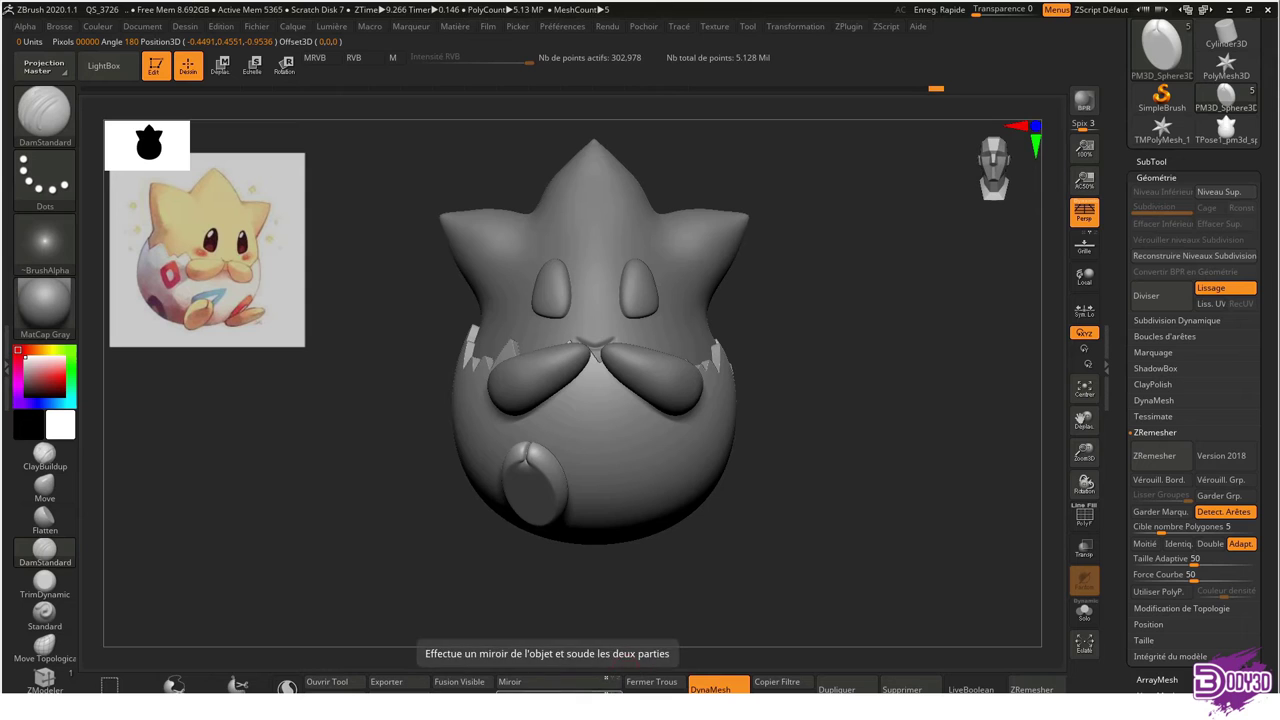
click(510, 681)
mouse_move(740, 434)
ctrl+right_down()
mouse_move(722, 467)
mouse_move(722, 395)
mouse_move(709, 394)
mouse_move(235, 484)
ctrl+right_up()
Select the PM3D_Sphere3D1 arm subtool and reshape the left arm's outer end with Move
alt+click(709, 394)
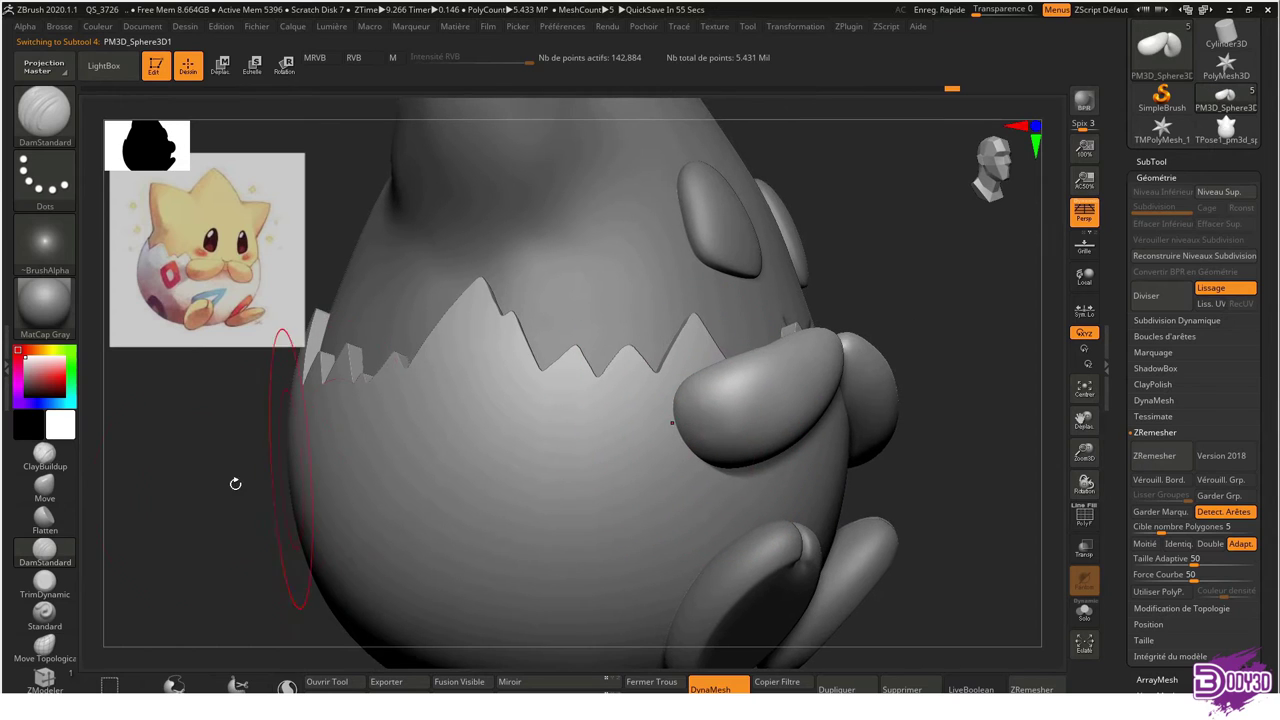
click(62, 486)
right_drag(475, 380, 509, 372)
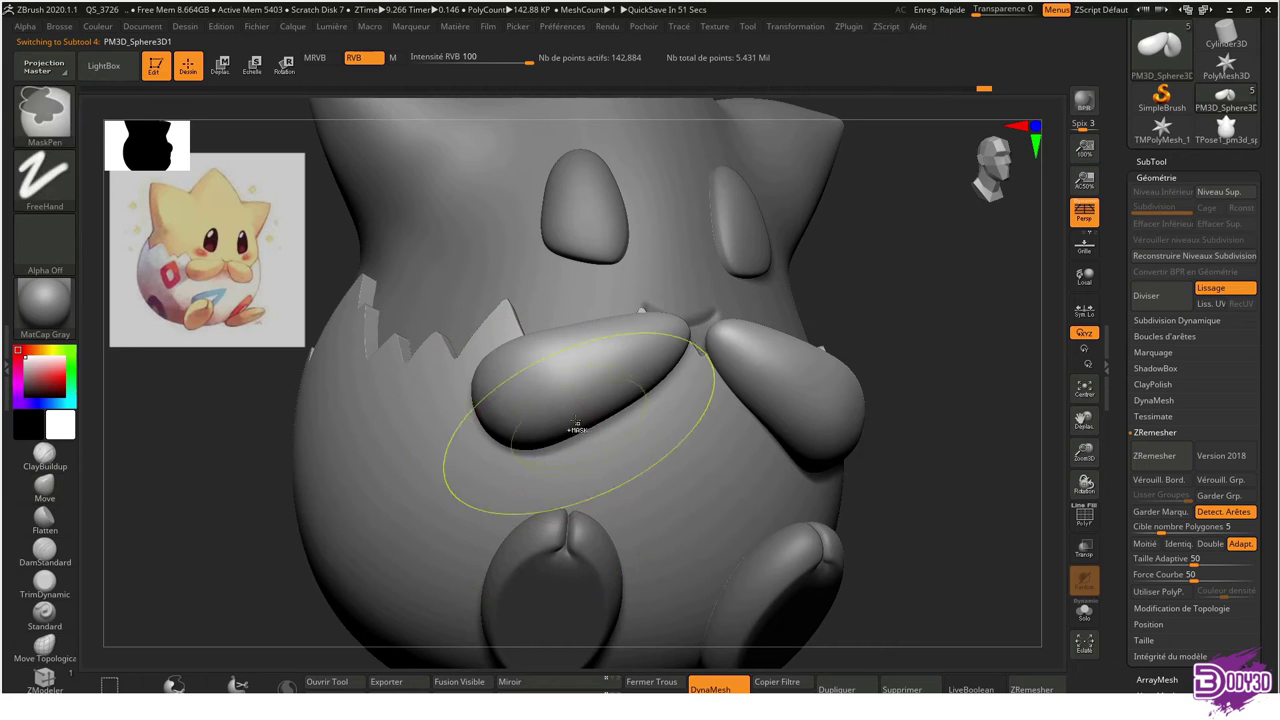
drag(533, 457, 469, 371)
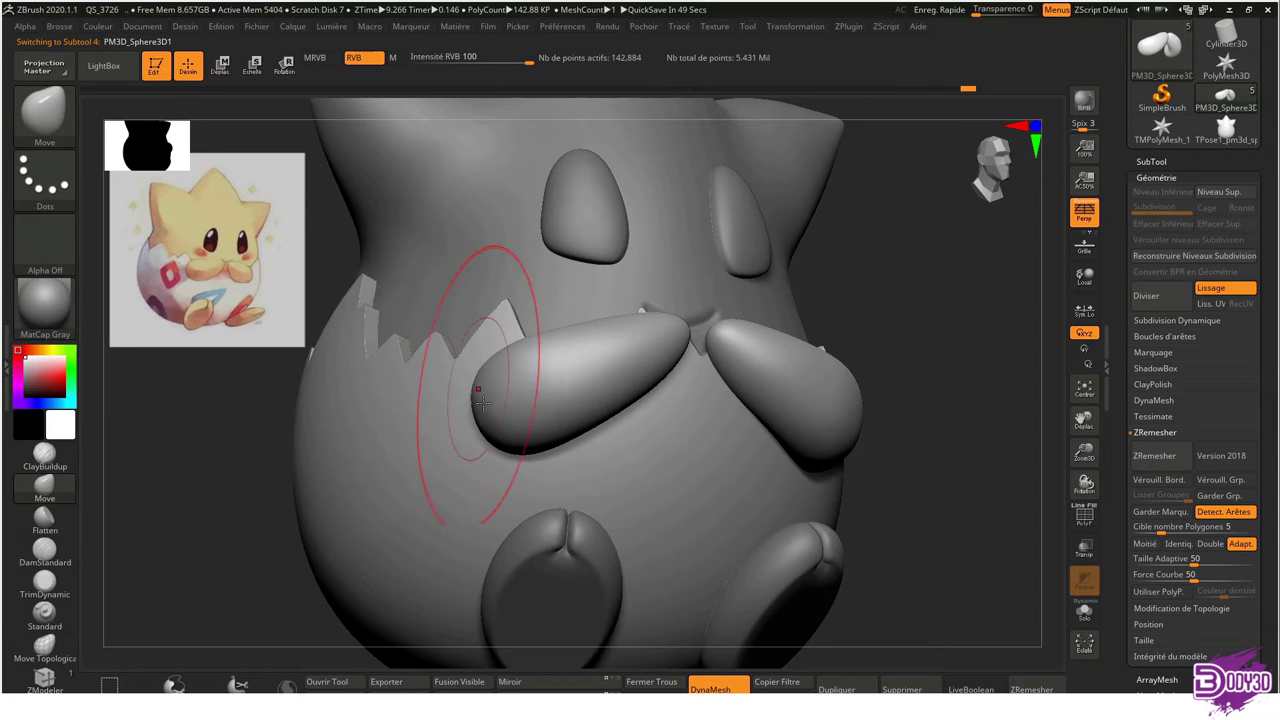
mouse_move(566, 405)
shift+right_down()
mouse_move(514, 286)
mouse_move(528, 308)
shift+right_up()
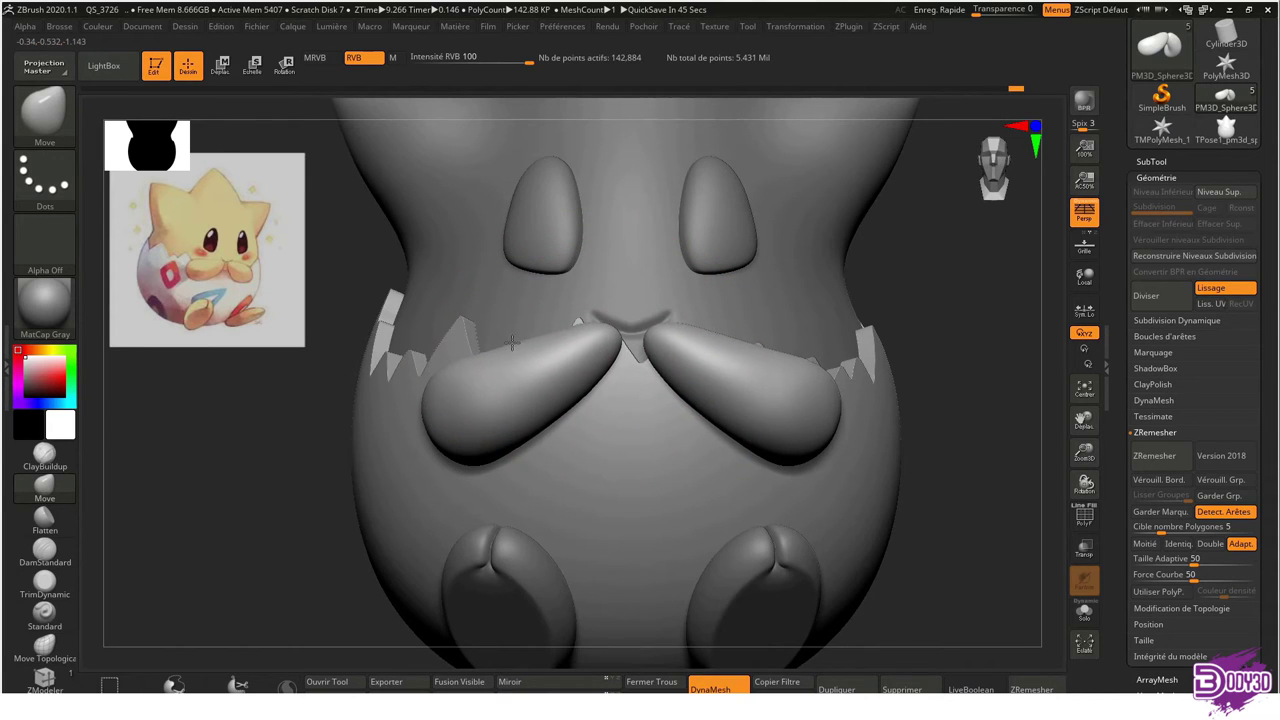
Frame the whole Togepi, turn it to a three-quarter view, and select the eyes subtool
key(f)
mouse_move(511, 343)
right_down()
mouse_move(655, 331)
mouse_move(611, 334)
mouse_move(627, 393)
mouse_move(655, 362)
right_up()
alt+click(663, 366)
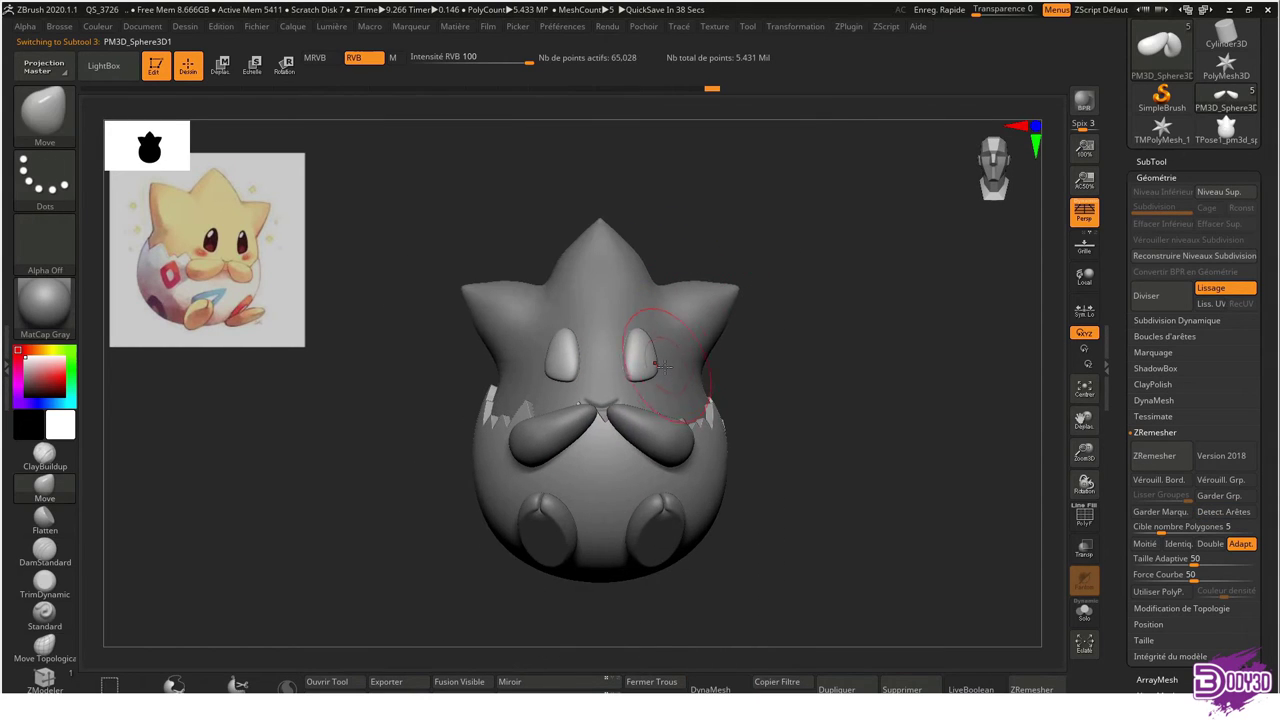
Enable LiveBoolean from the SubTool list to preview the eyes cut into the face
ctrl+right_drag(663, 366, 670, 410)
mouse_move(656, 358)
alt+right_down()
mouse_move(749, 371)
mouse_move(1020, 255)
alt+right_up()
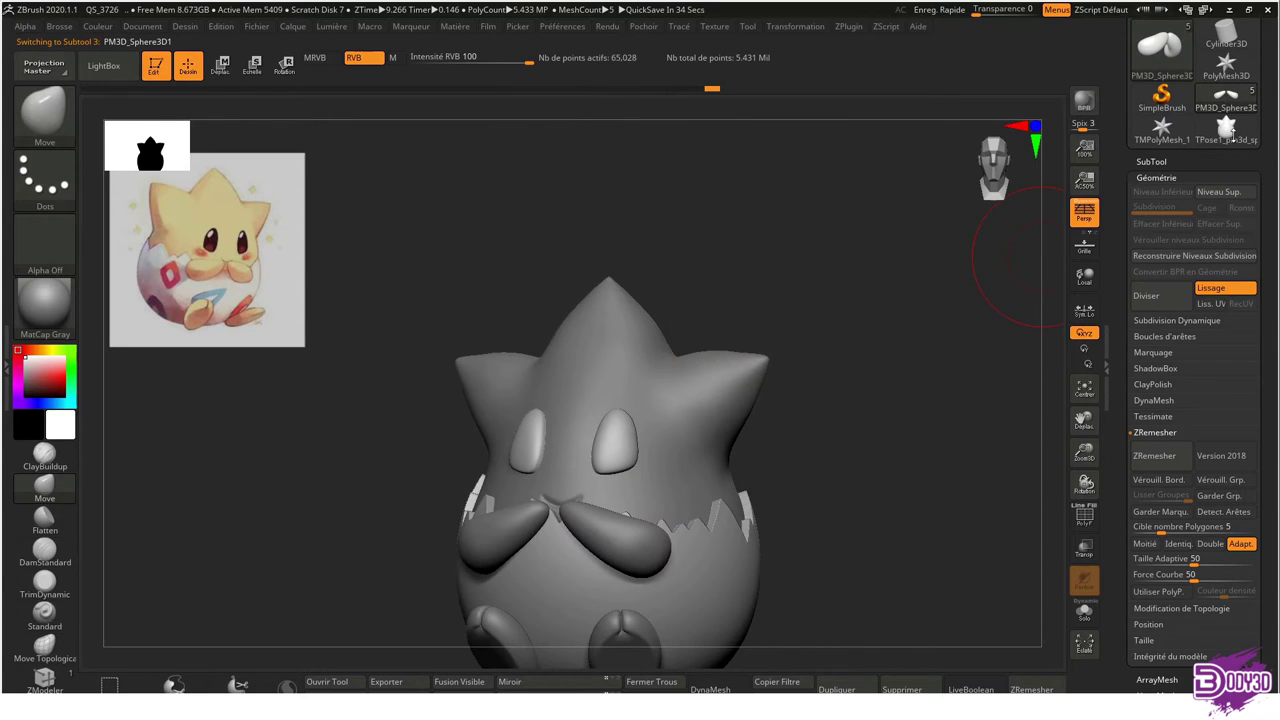
click(1160, 160)
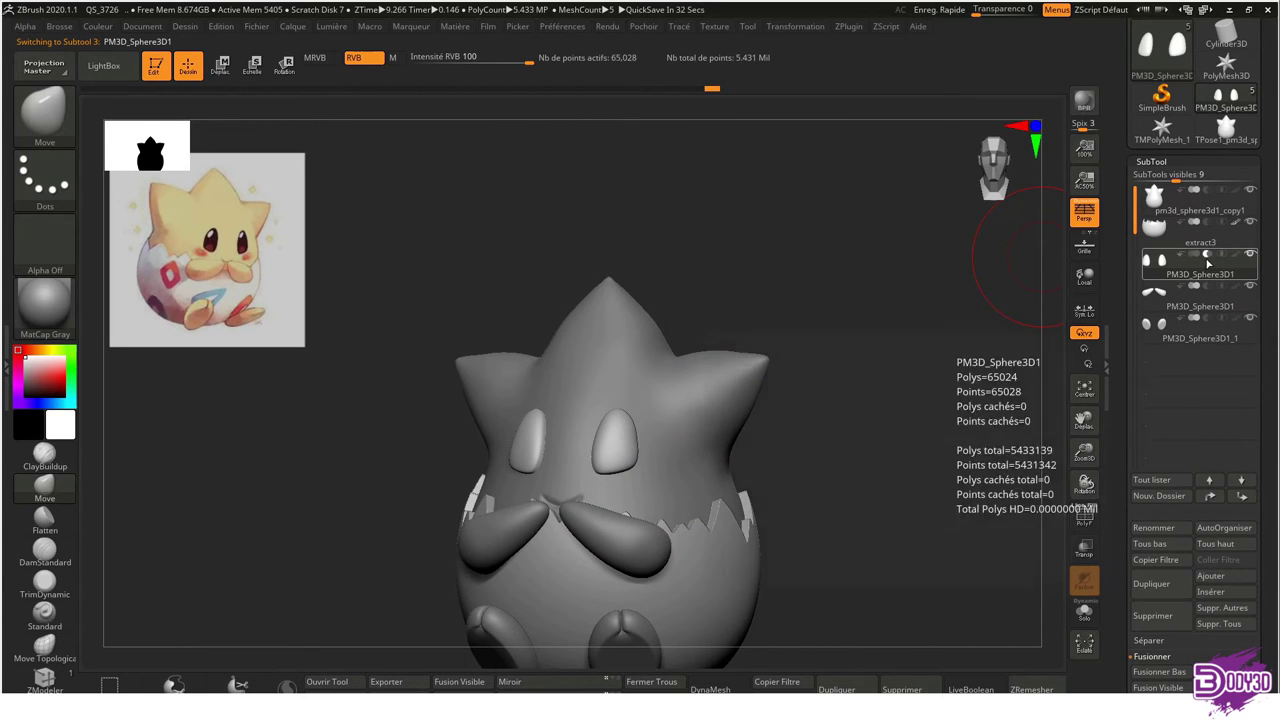
click(970, 689)
Turn off the eye subtool's boolean mode so the eyes render solid, viewed from the front
mouse_move(839, 463)
ctrl+right_down()
mouse_move(894, 386)
mouse_move(771, 257)
mouse_move(760, 407)
mouse_move(724, 421)
ctrl+right_up()
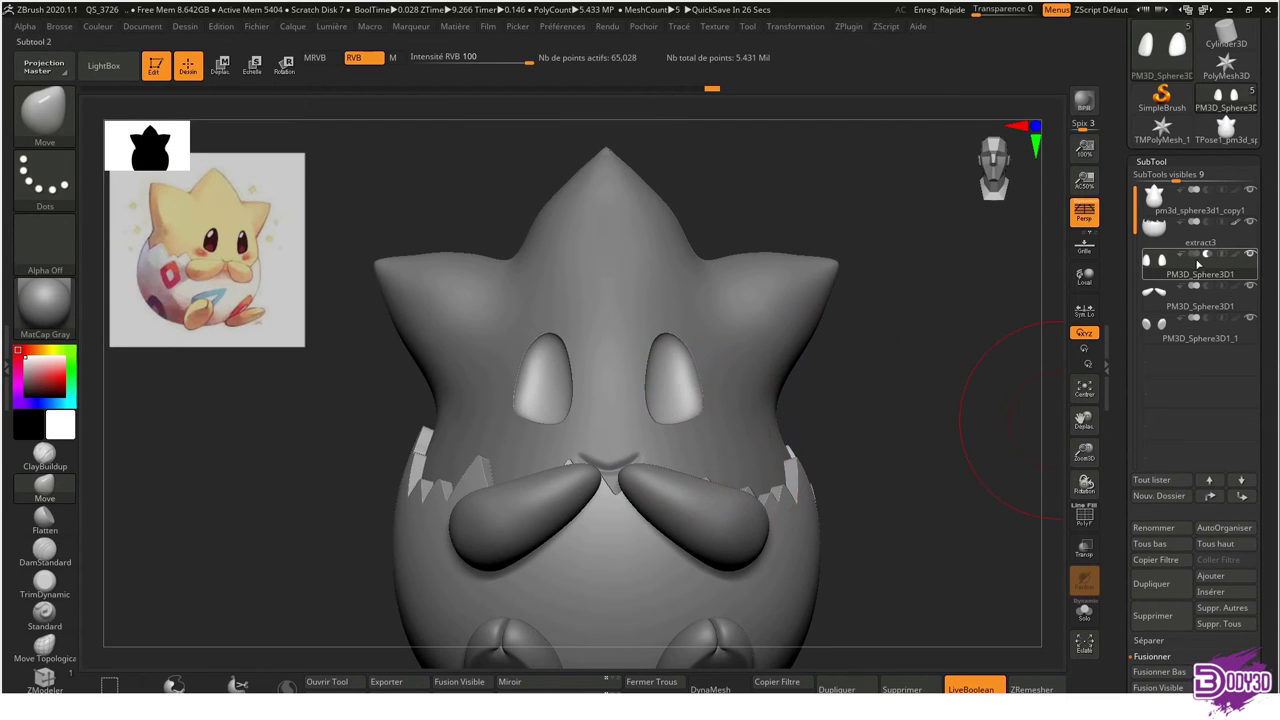
click(1196, 256)
mouse_move(560, 430)
right_down()
mouse_move(670, 430)
mouse_move(438, 408)
right_up()
mouse_move(528, 386)
right_down()
mouse_move(543, 400)
mouse_move(592, 254)
mouse_move(1139, 270)
right_up()
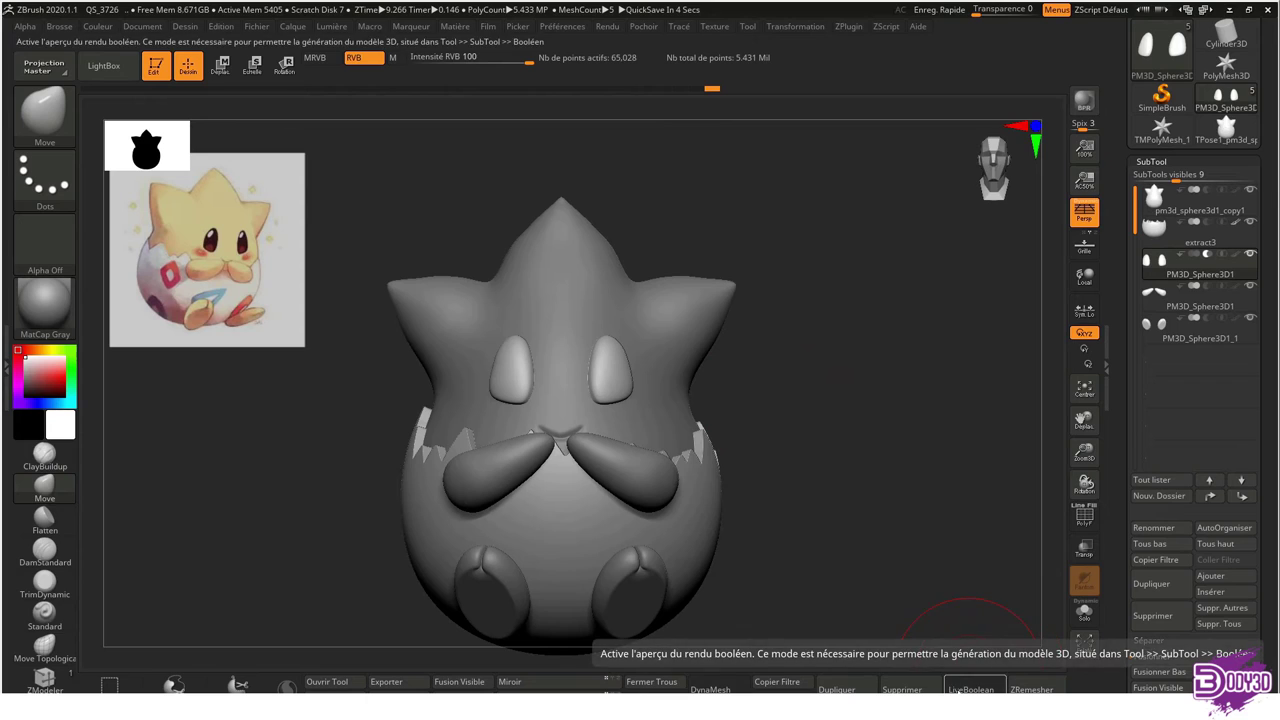
Turn on LiveBoolean under Render > Render Boolean and view the model from the front
click(608, 28)
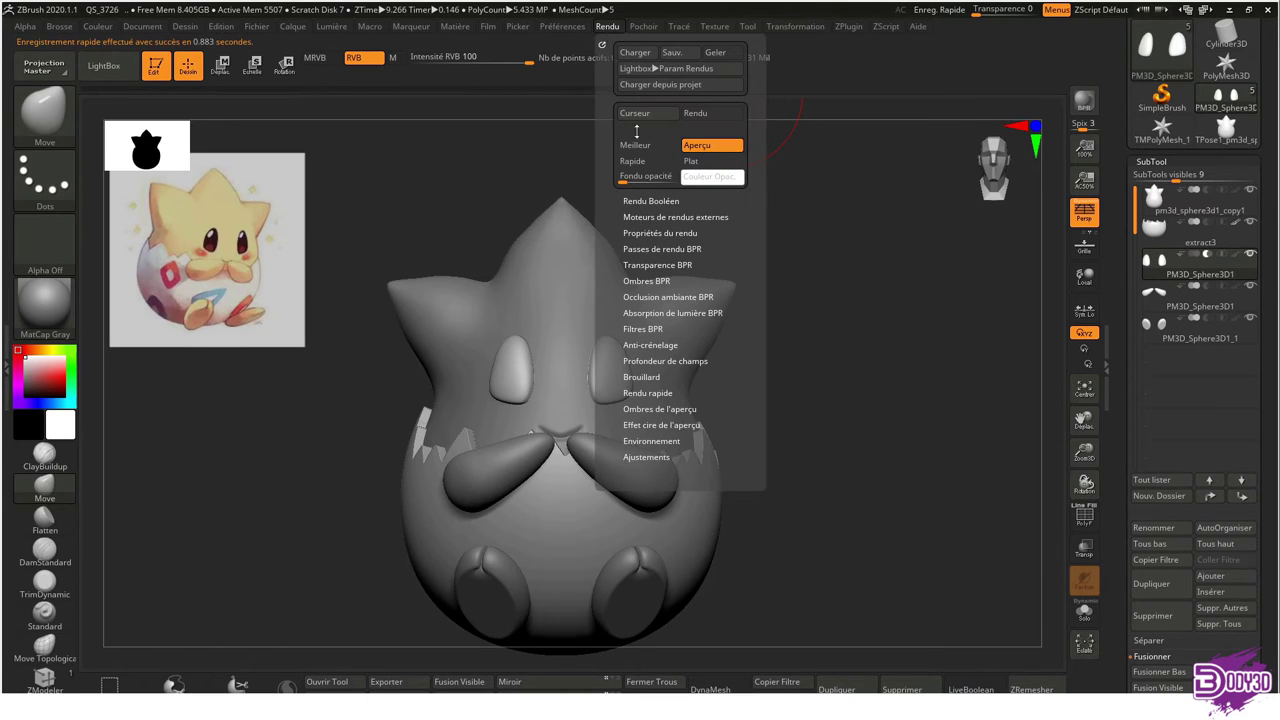
click(651, 200)
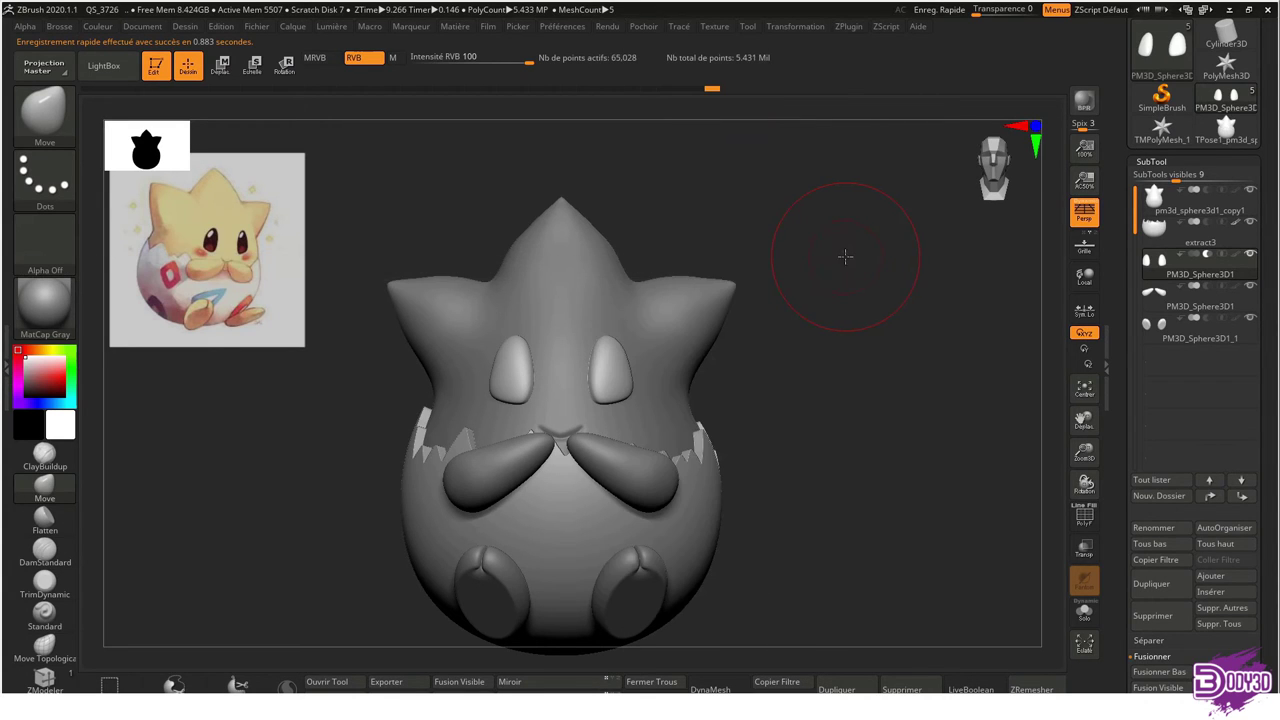
click(973, 690)
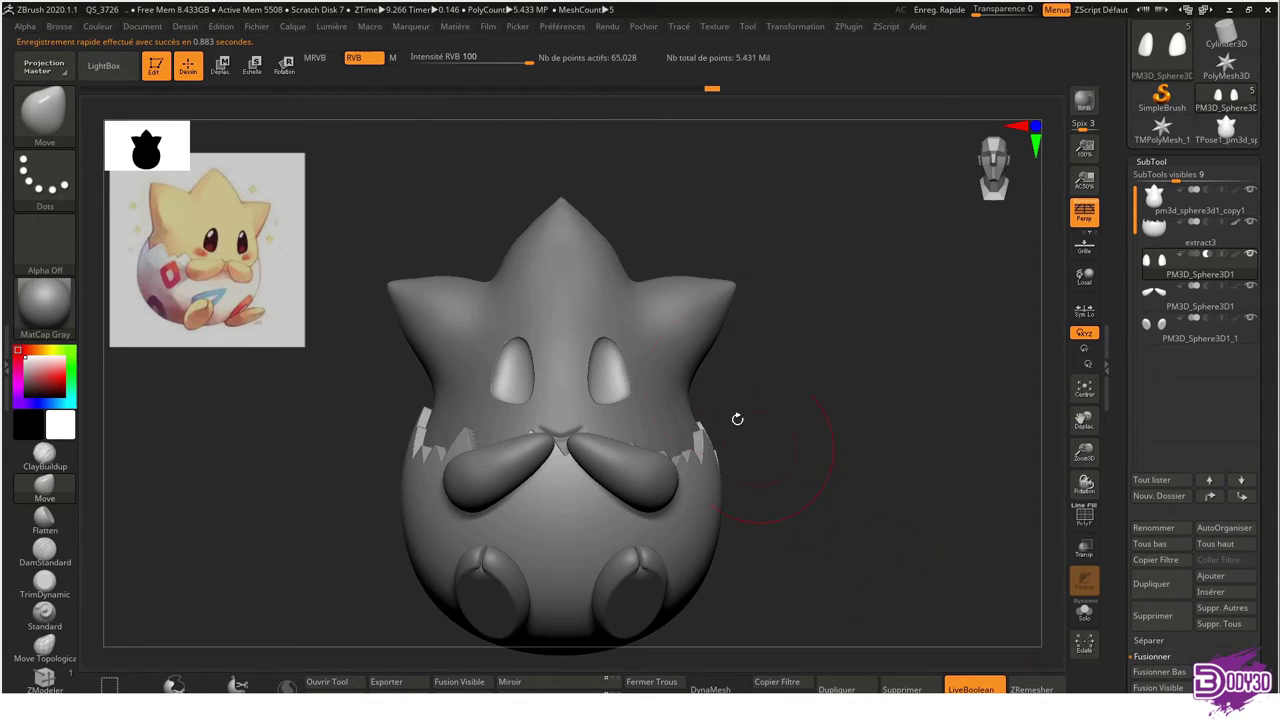
drag(786, 477, 664, 358)
mouse_move(664, 358)
right_down()
mouse_move(700, 357)
mouse_move(628, 263)
mouse_move(569, 398)
right_up()
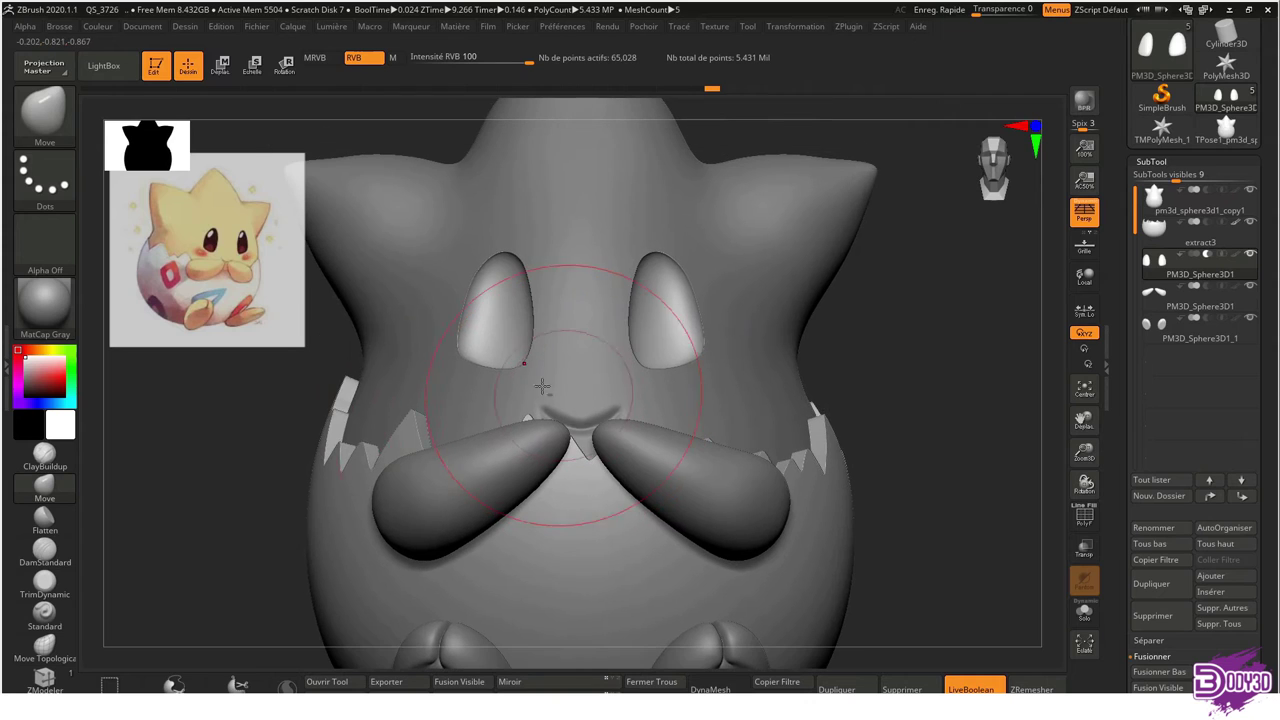
Set the brush size to 140, smooth the surface, and zoom in on the arms
click(42, 487)
key(s)
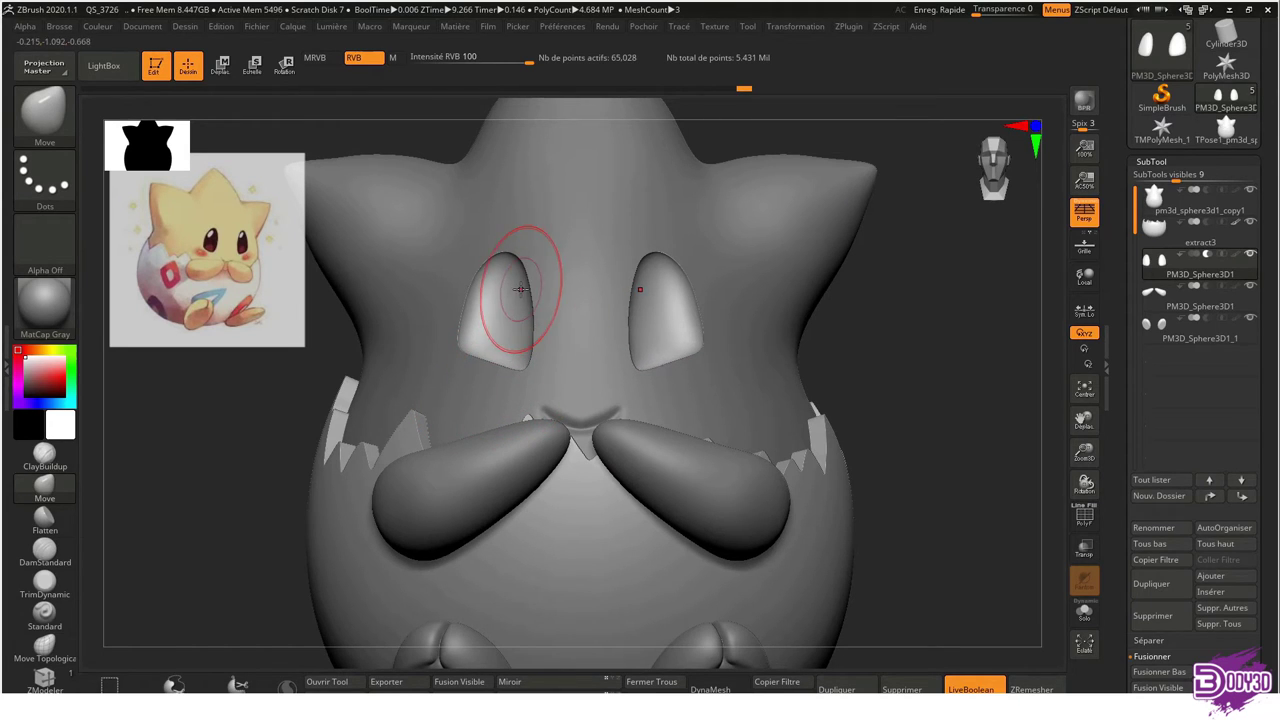
key(shift)
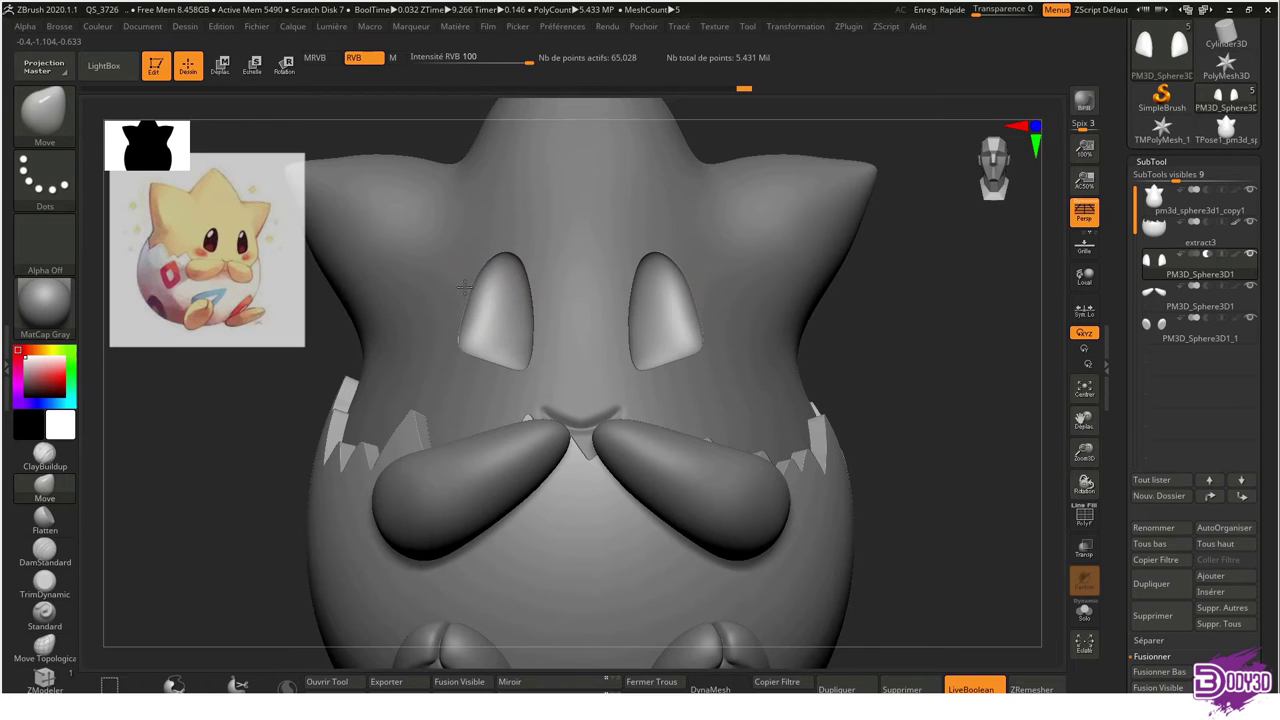
key(f)
mouse_move(463, 287)
right_down()
mouse_move(585, 277)
mouse_move(597, 375)
right_up()
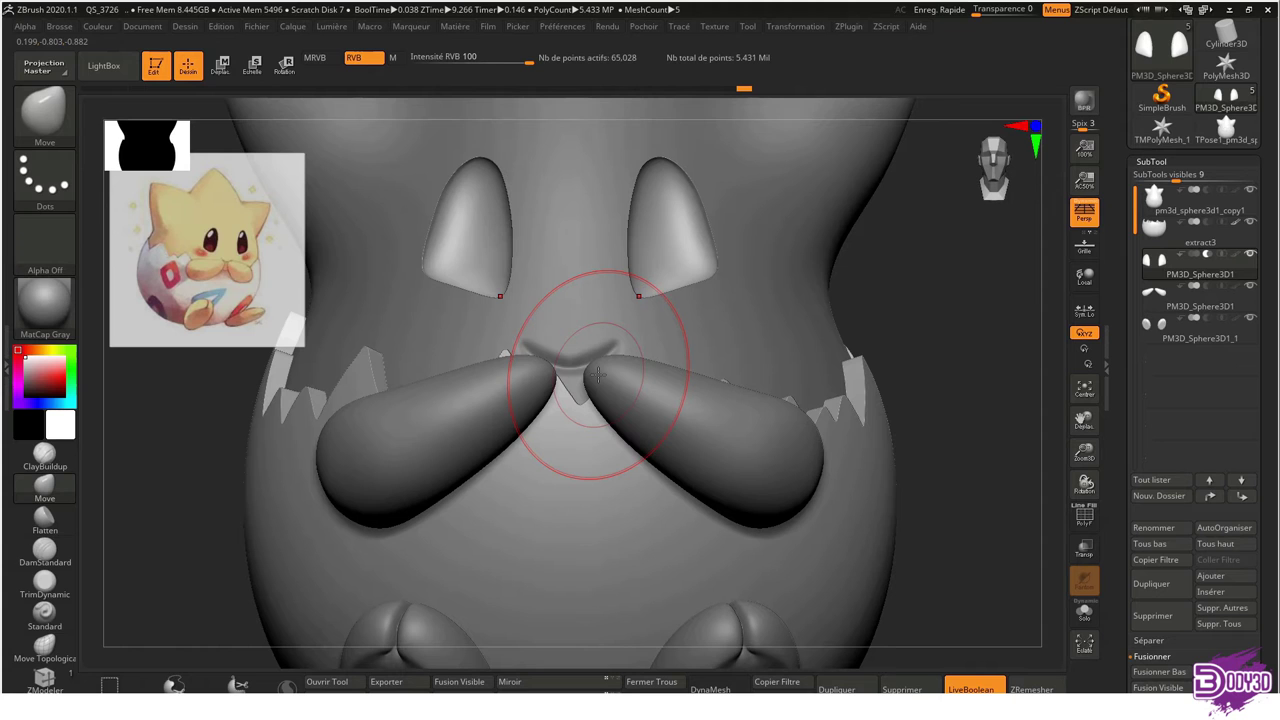
mouse_move(500, 371)
ctrl+right_down()
mouse_move(580, 280)
mouse_move(639, 391)
ctrl+right_up()
Select the body subtool in Solo mode and switch to the DamStandard crease brush
alt+click(580, 280)
click(1084, 612)
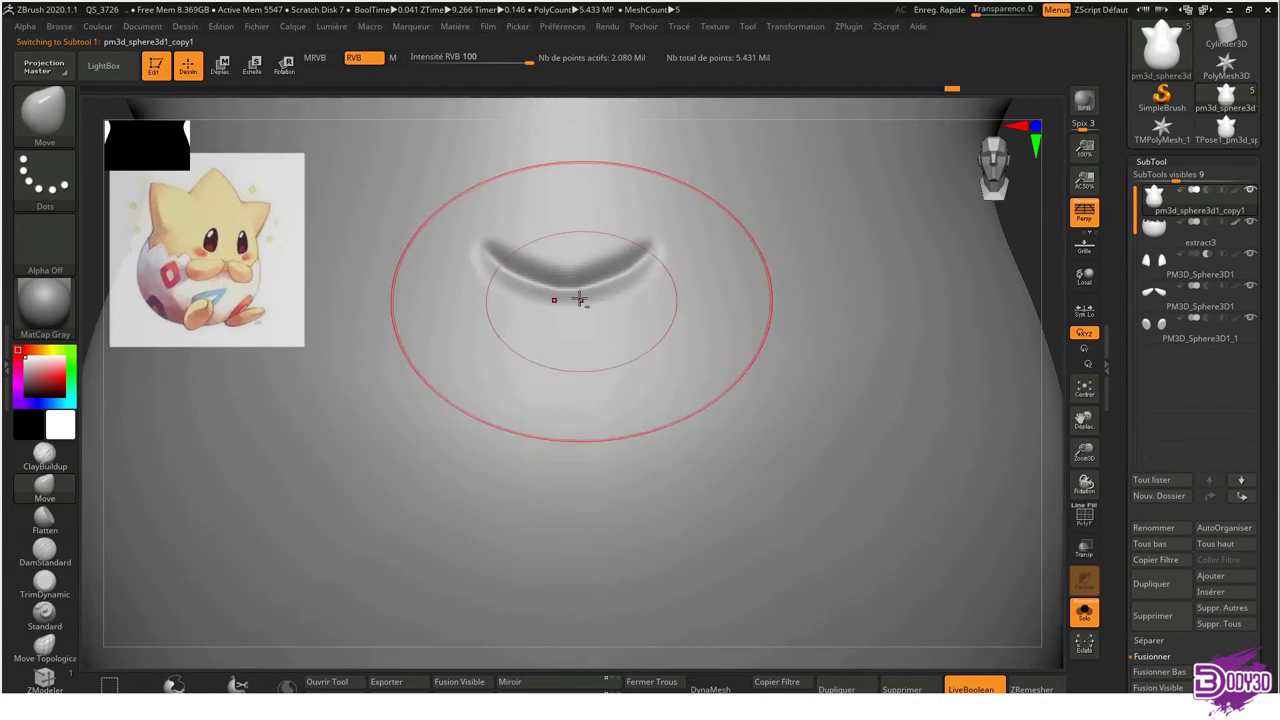
key(b)
key(m)
key(v)
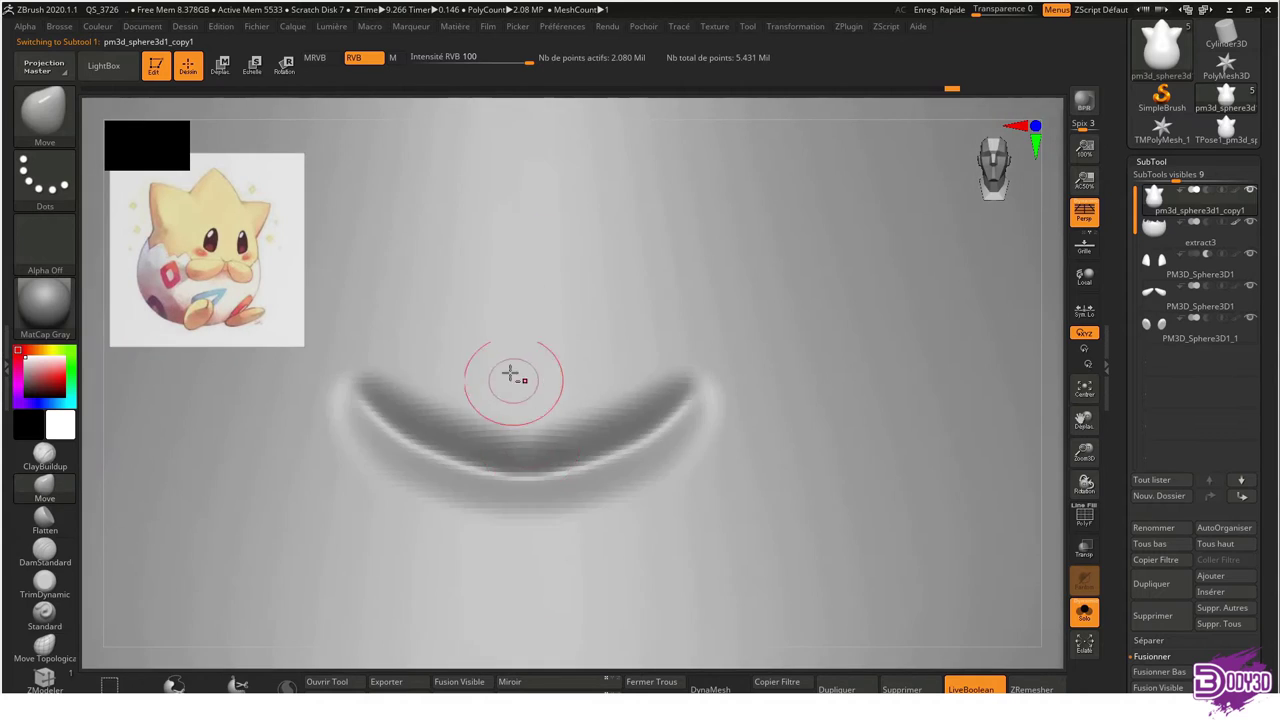
key(b)
key(d)
key(s)
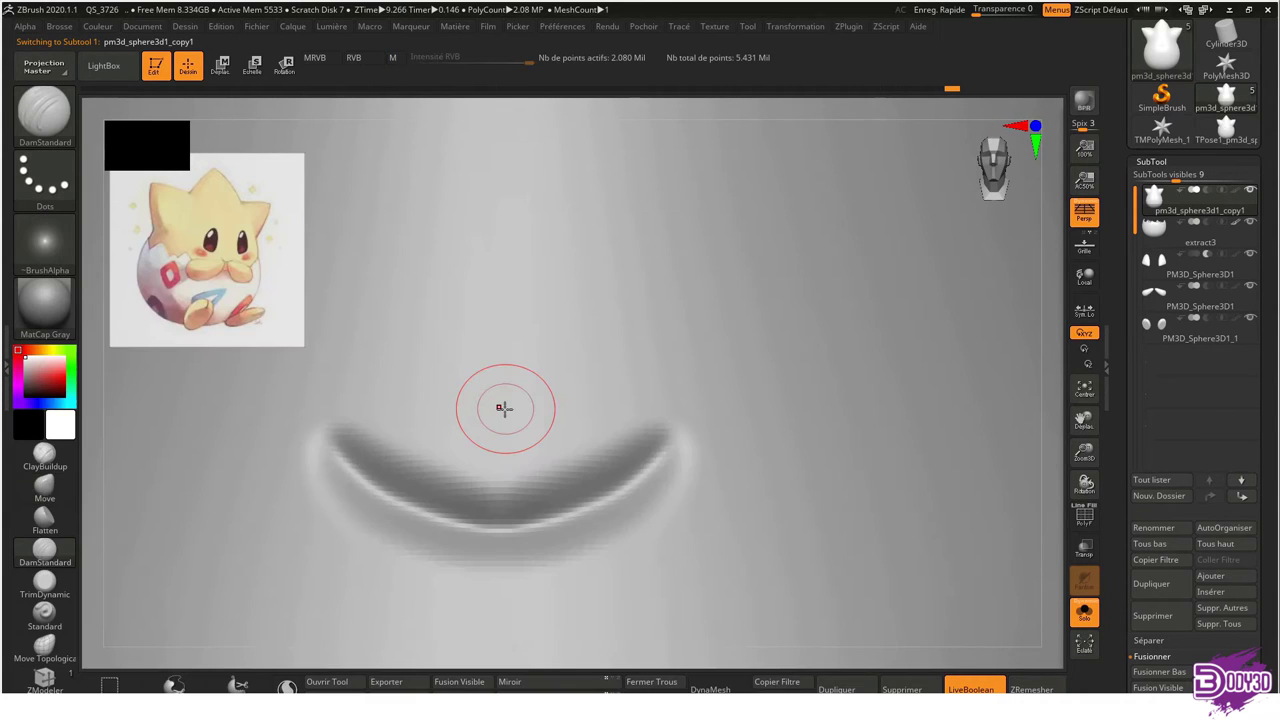
Carve the smile crease along the body, undoing one stroke and softening its underside
drag(360, 447, 340, 433)
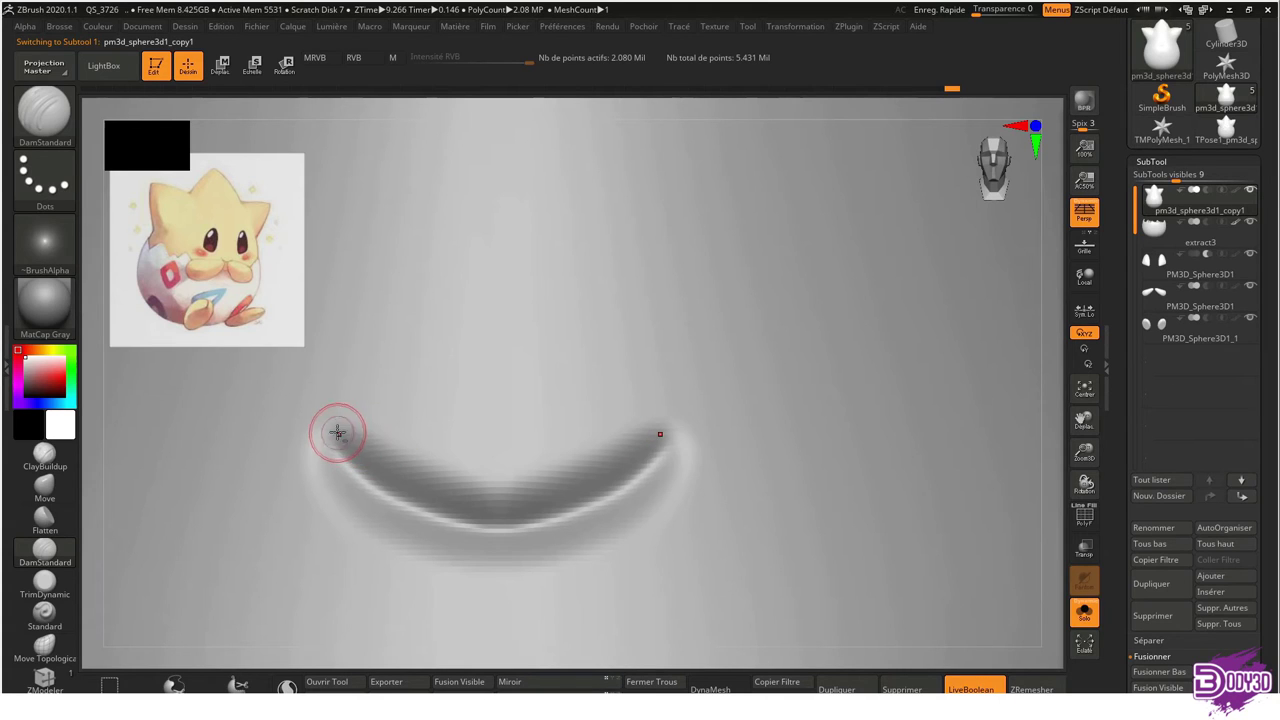
mouse_move(341, 432)
mouse_down()
mouse_move(543, 489)
mouse_move(498, 481)
mouse_up()
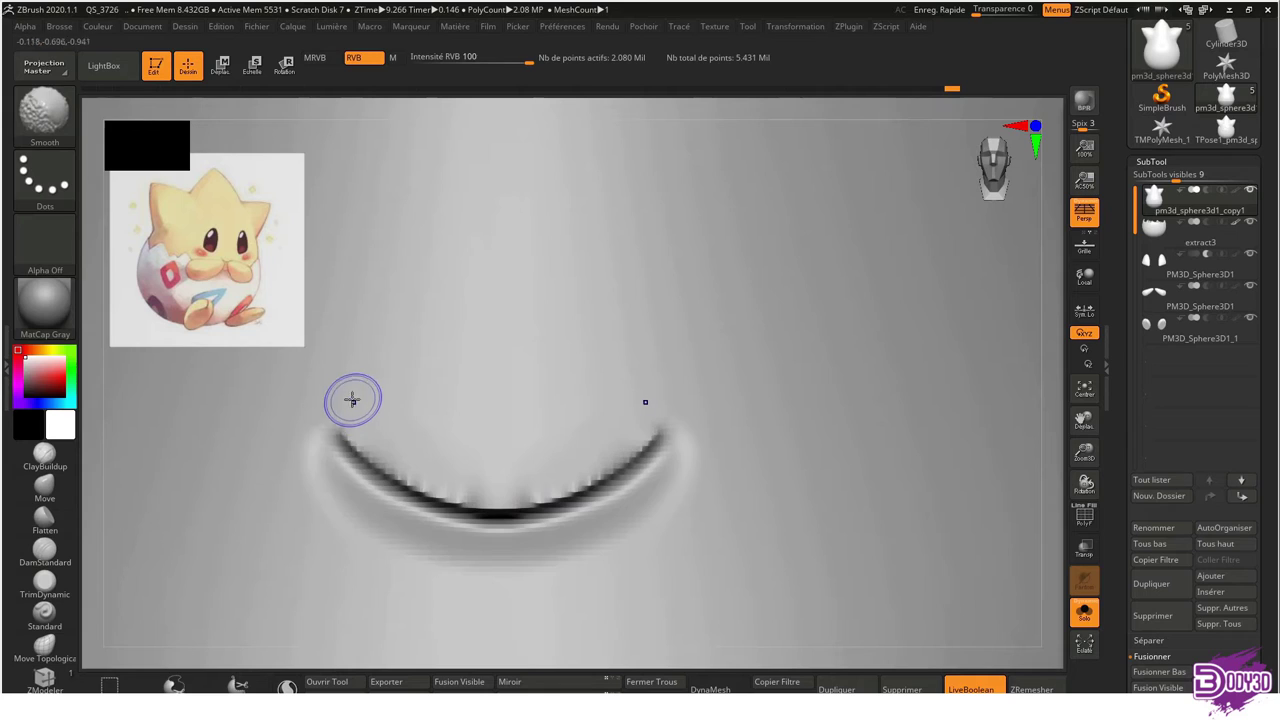
key(ctrl+z)
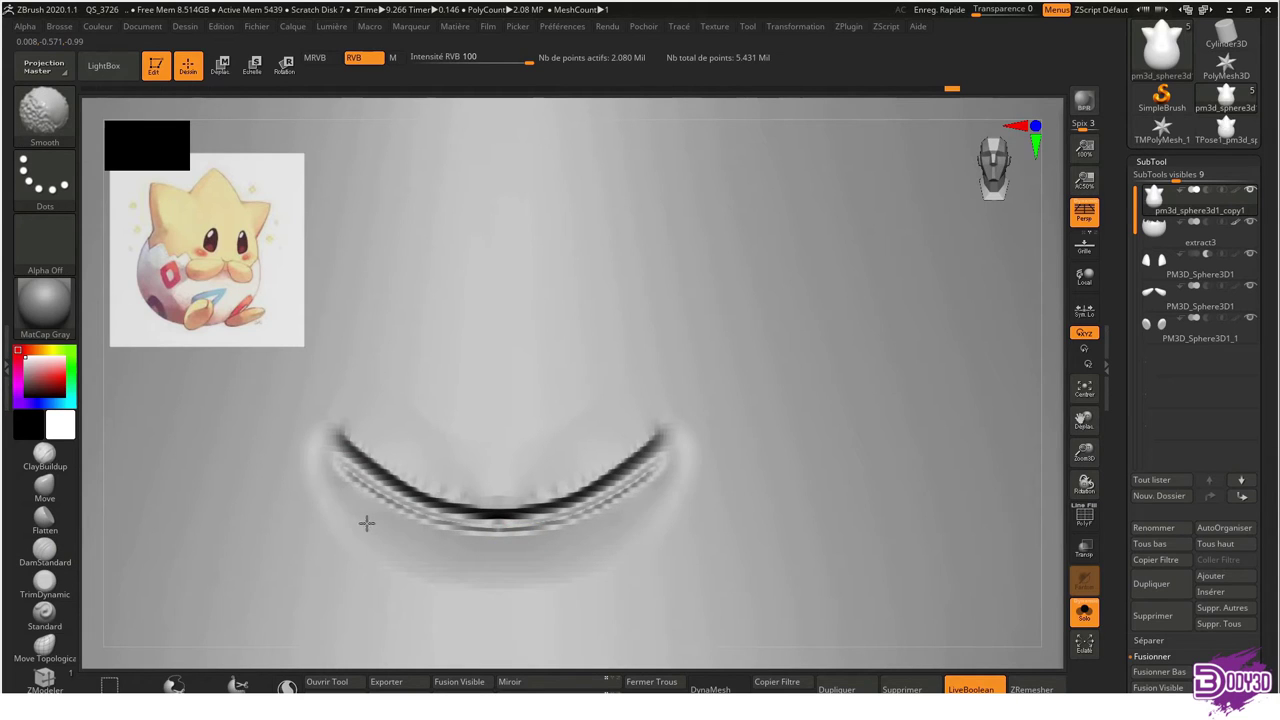
shift+drag(356, 512, 454, 549)
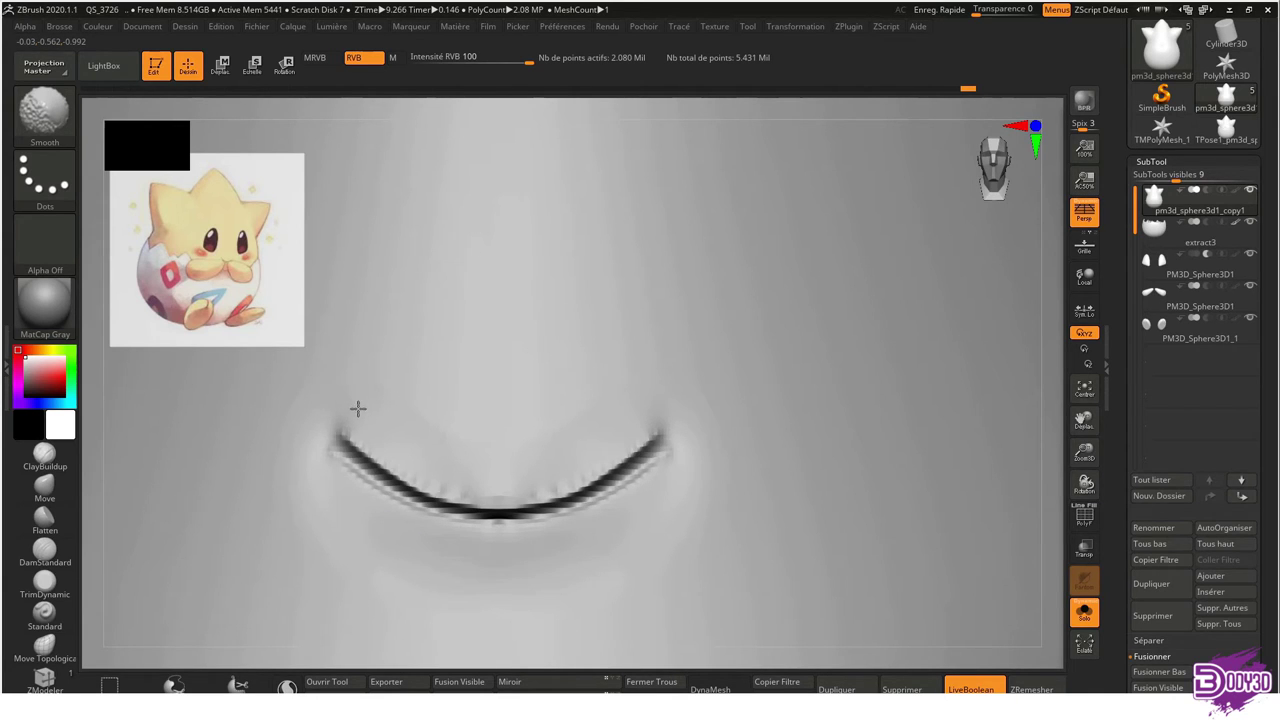
alt+drag(354, 386, 723, 337)
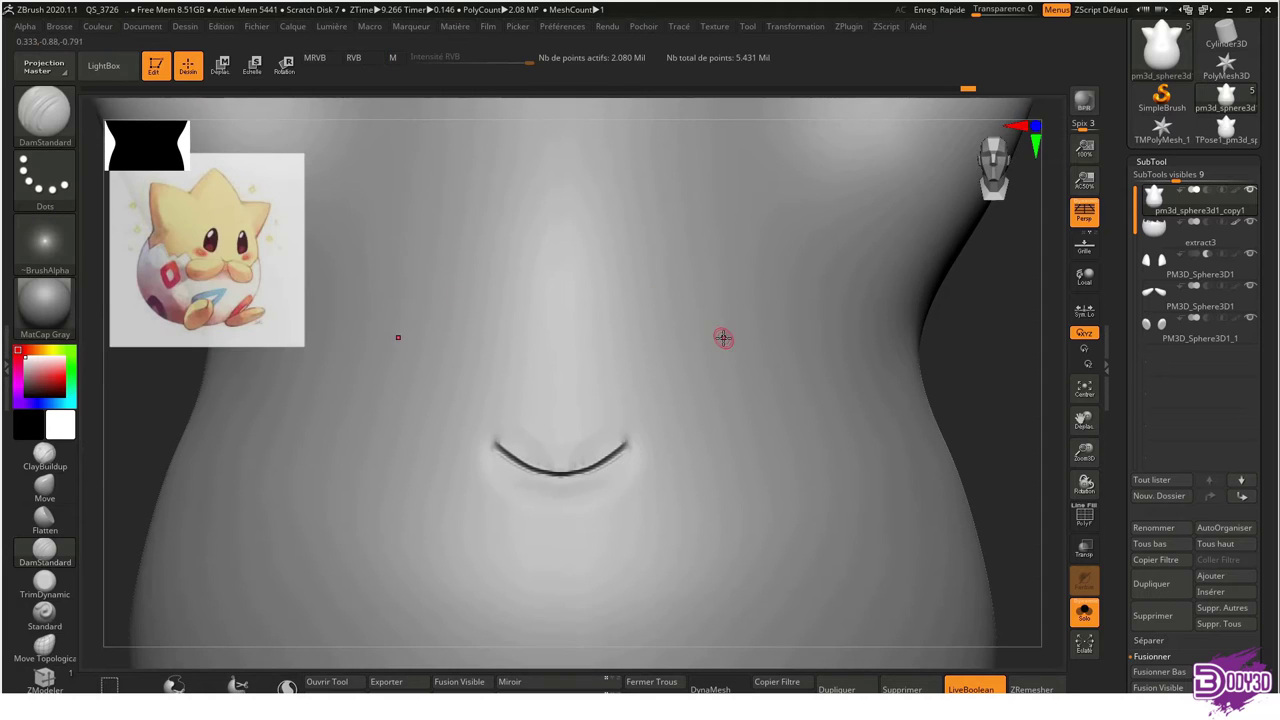
Restore the full model, raise the body's resolution, and smooth the mouth's speckled edge
click(1084, 614)
mouse_move(660, 430)
shift+mouse_down()
mouse_move(706, 403)
mouse_move(623, 449)
mouse_move(645, 250)
mouse_move(586, 343)
mouse_move(563, 349)
mouse_move(578, 316)
shift+mouse_up()
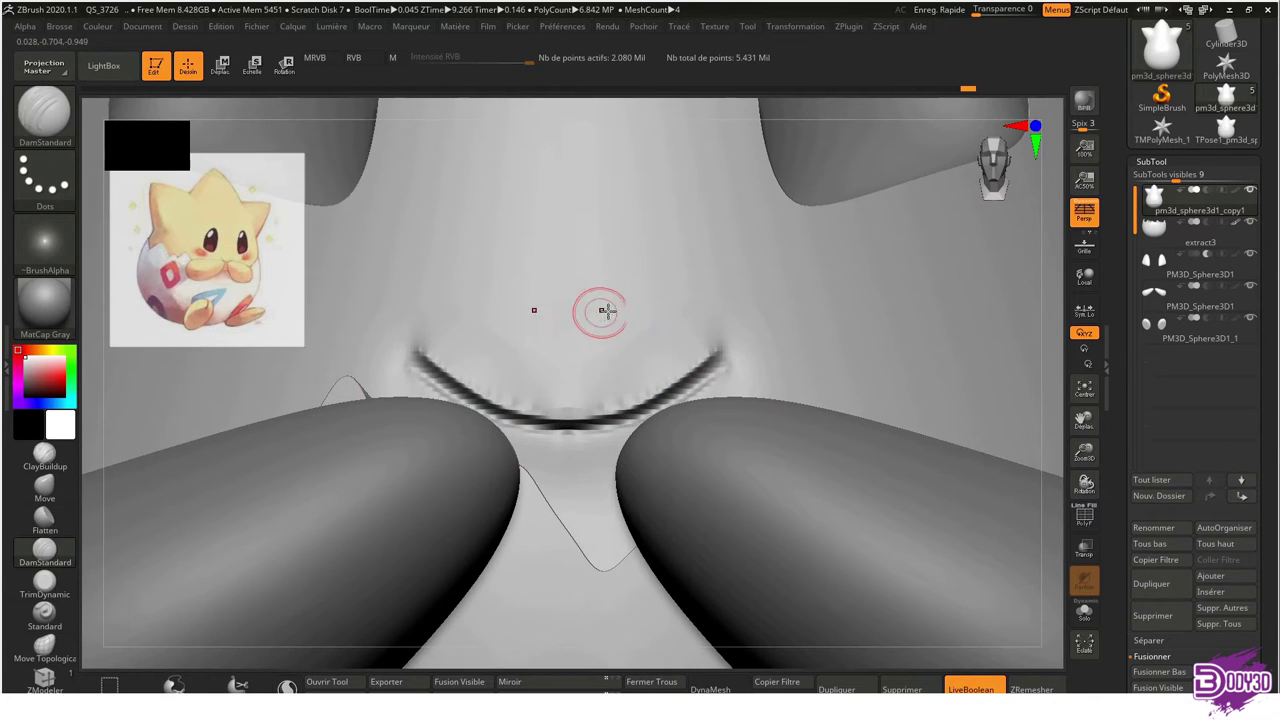
alt+drag(537, 371, 530, 390)
mouse_move(445, 437)
alt+mouse_down()
mouse_move(457, 434)
mouse_move(437, 451)
alt+mouse_up()
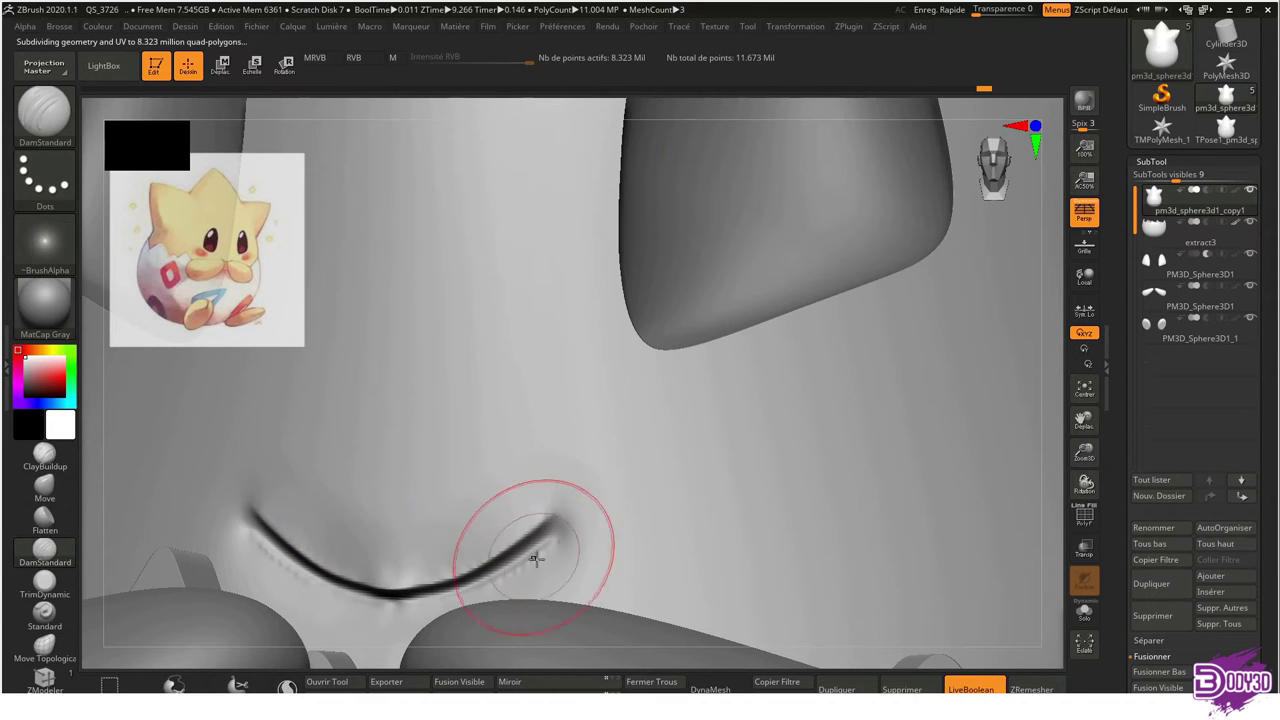
shift+drag(560, 545, 258, 525)
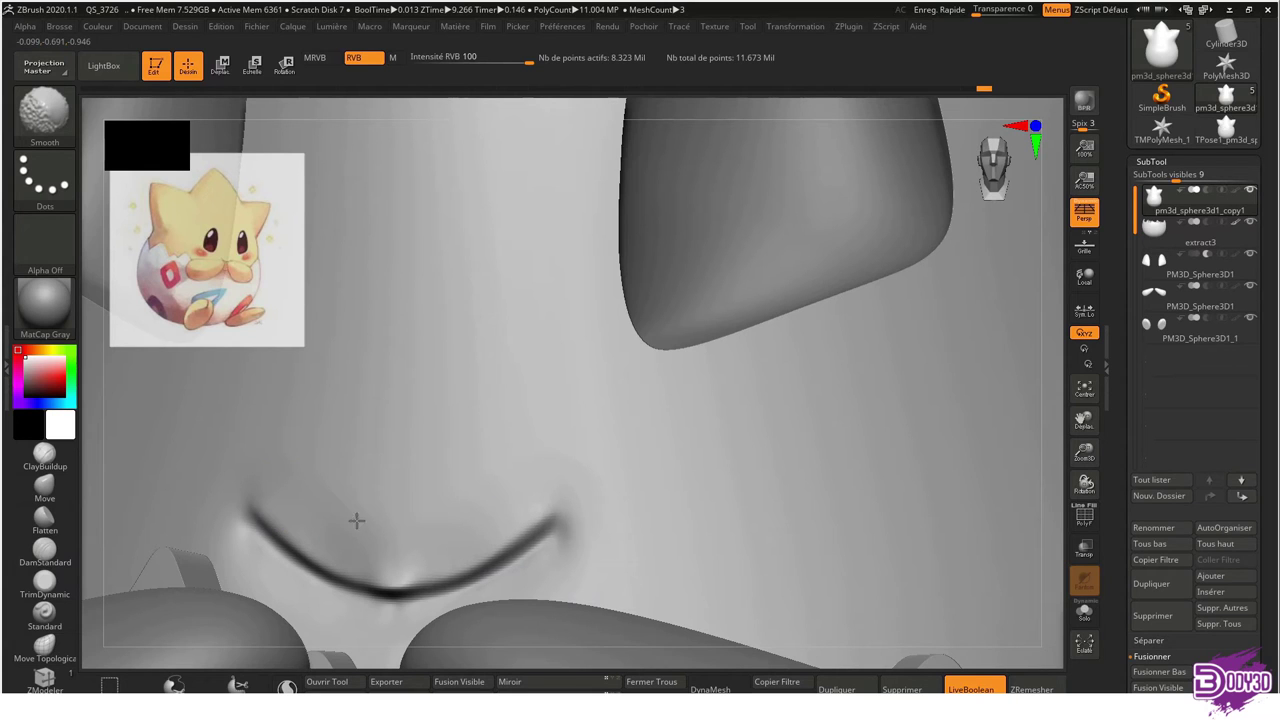
Keep DamStandard, solo the body again, and shrink the brush to a small radius
key(b)
key(d)
key(s)
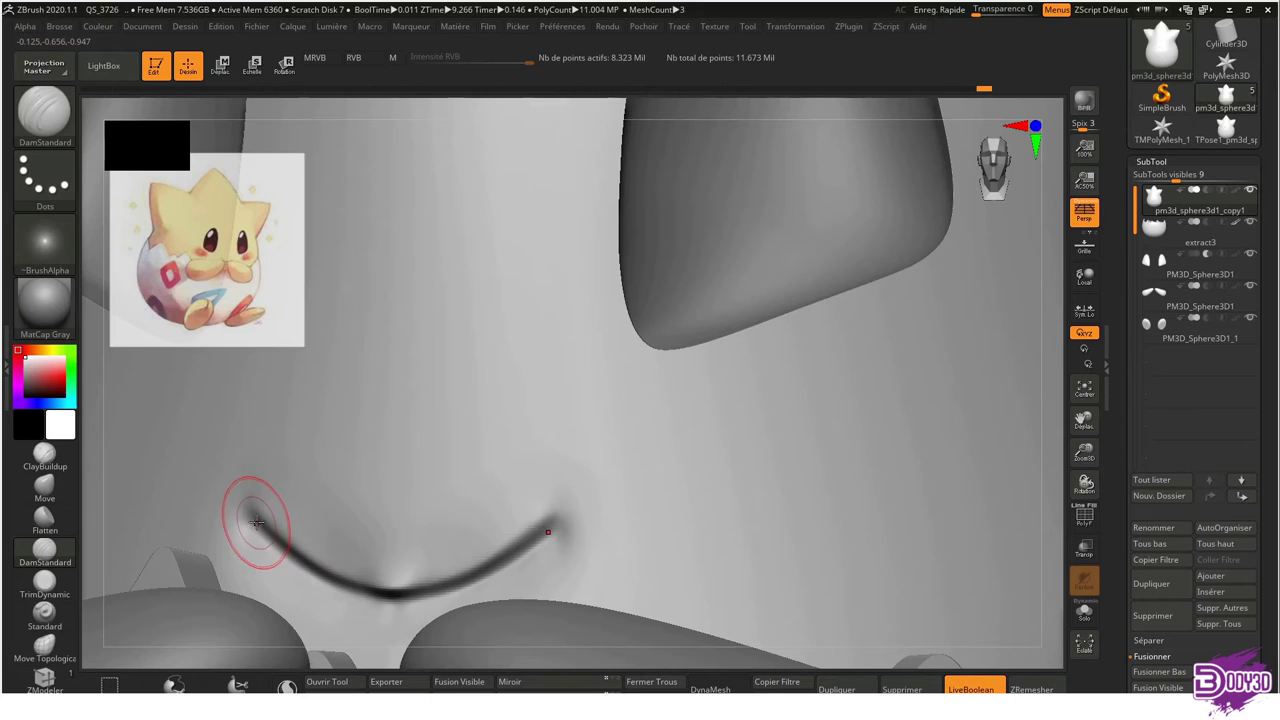
alt+drag(263, 528, 269, 505)
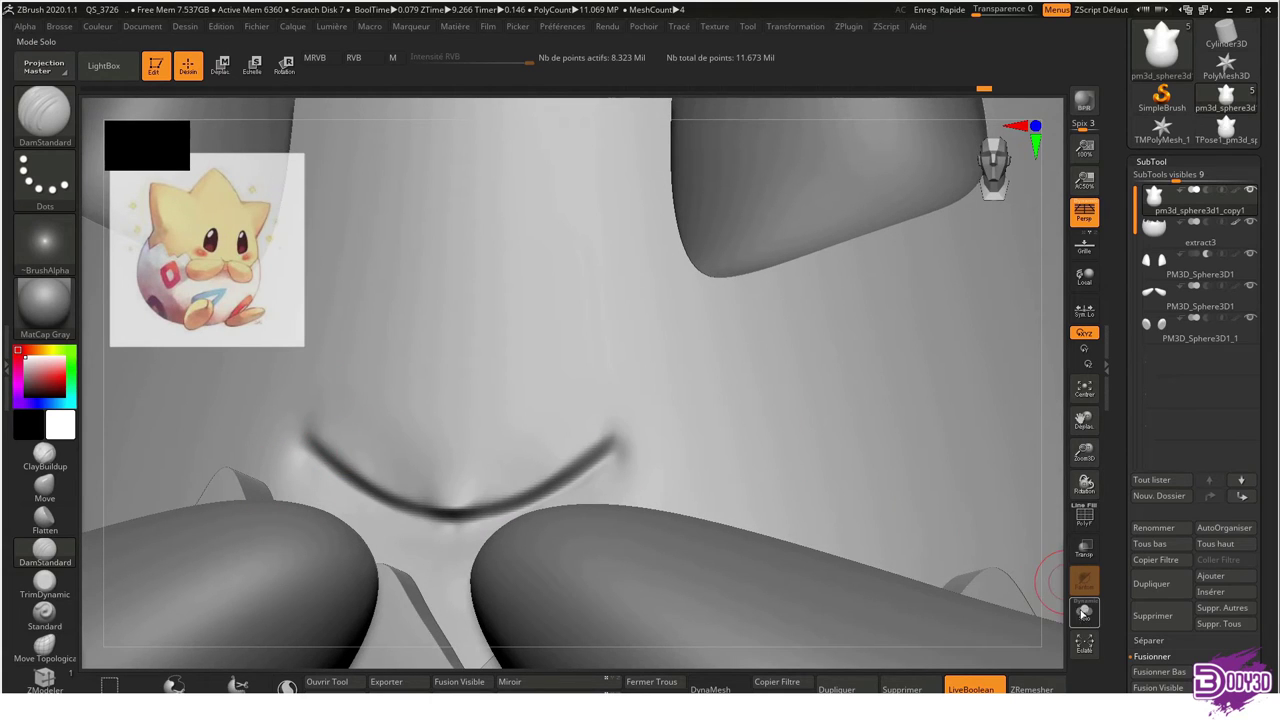
click(1084, 612)
key(s)
drag(413, 468, 347, 465)
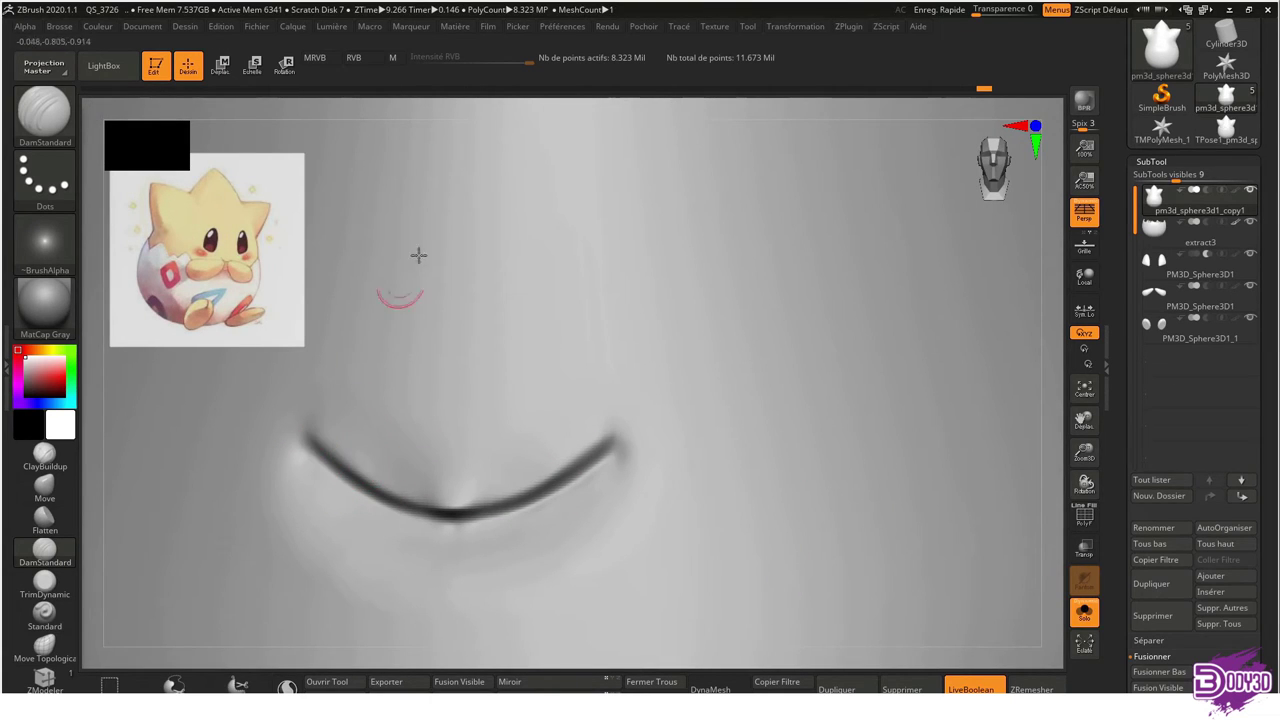
Expand the Stroke palette's Lazy Mouse settings and smooth the centre of the mouth curve
click(679, 27)
click(719, 246)
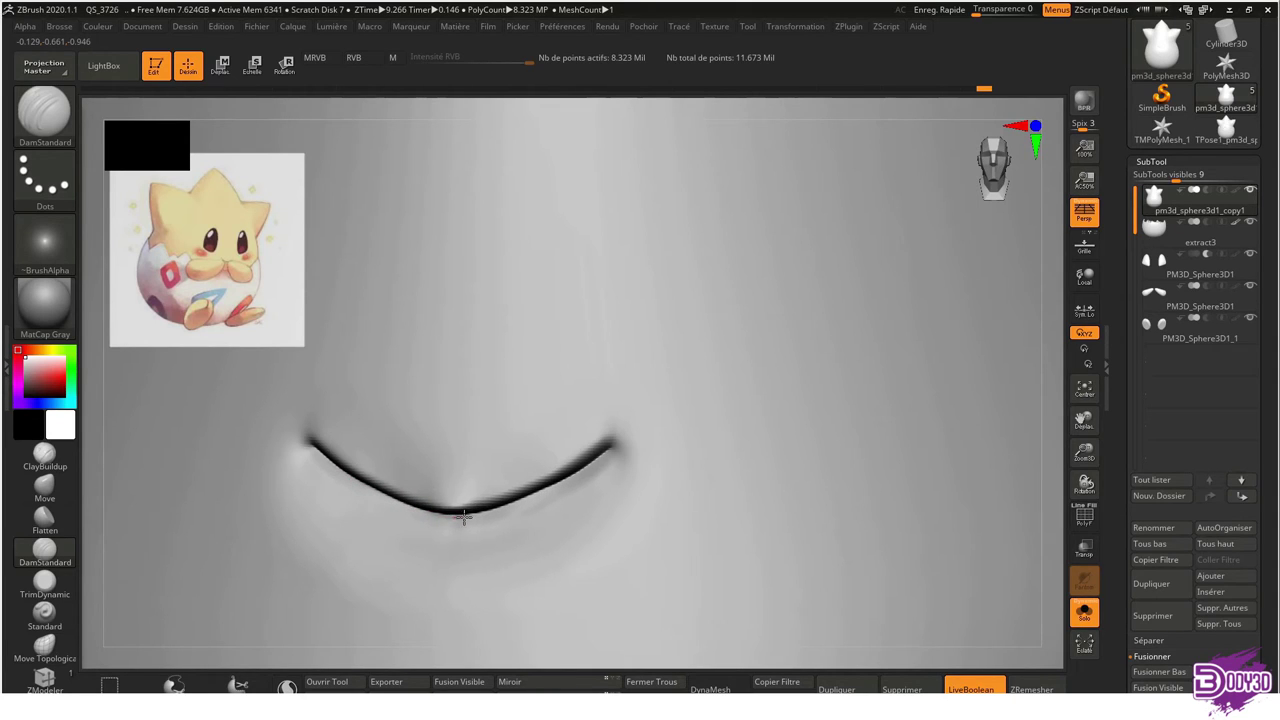
key(shift)
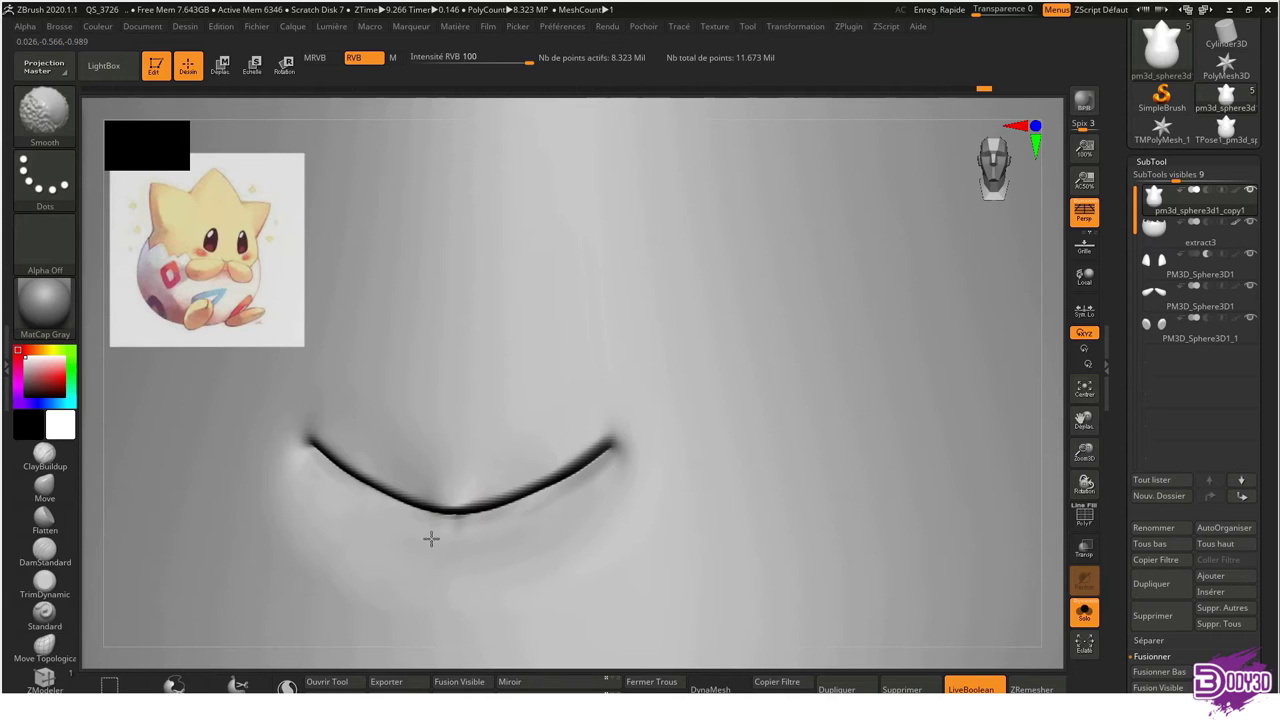
shift+drag(456, 511, 557, 503)
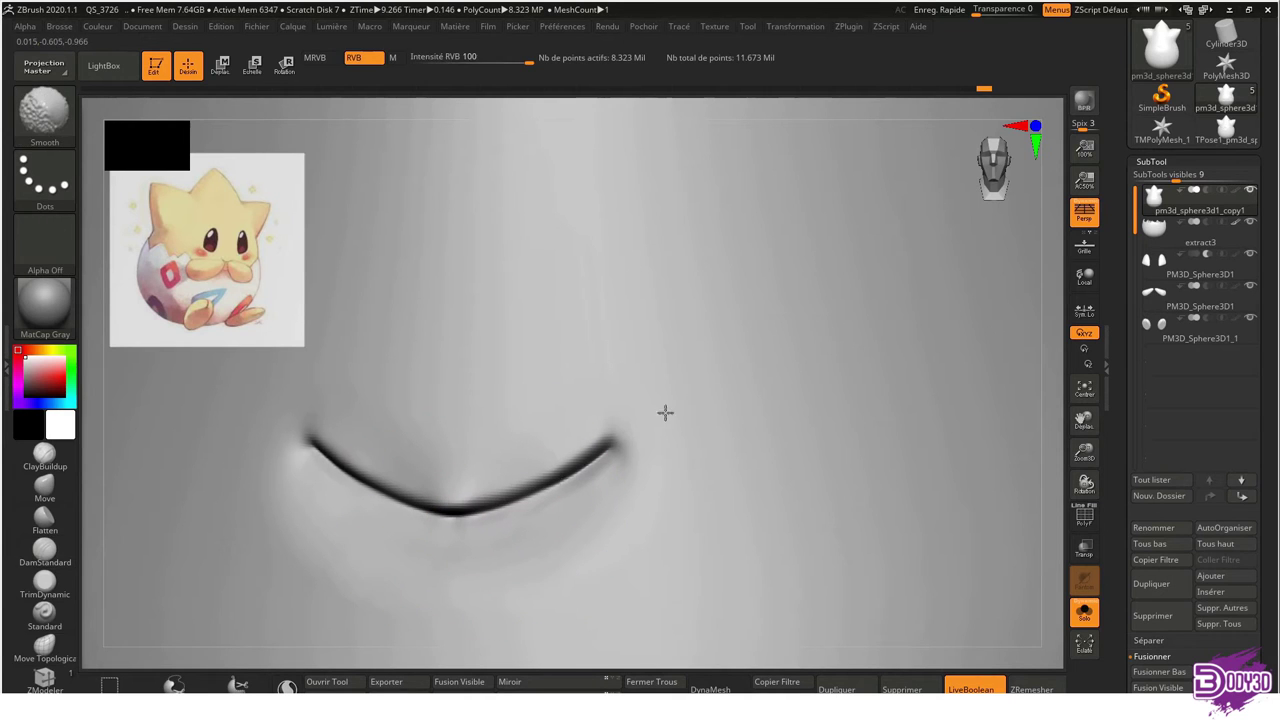
key(ctrl)
alt+drag(471, 480, 571, 289)
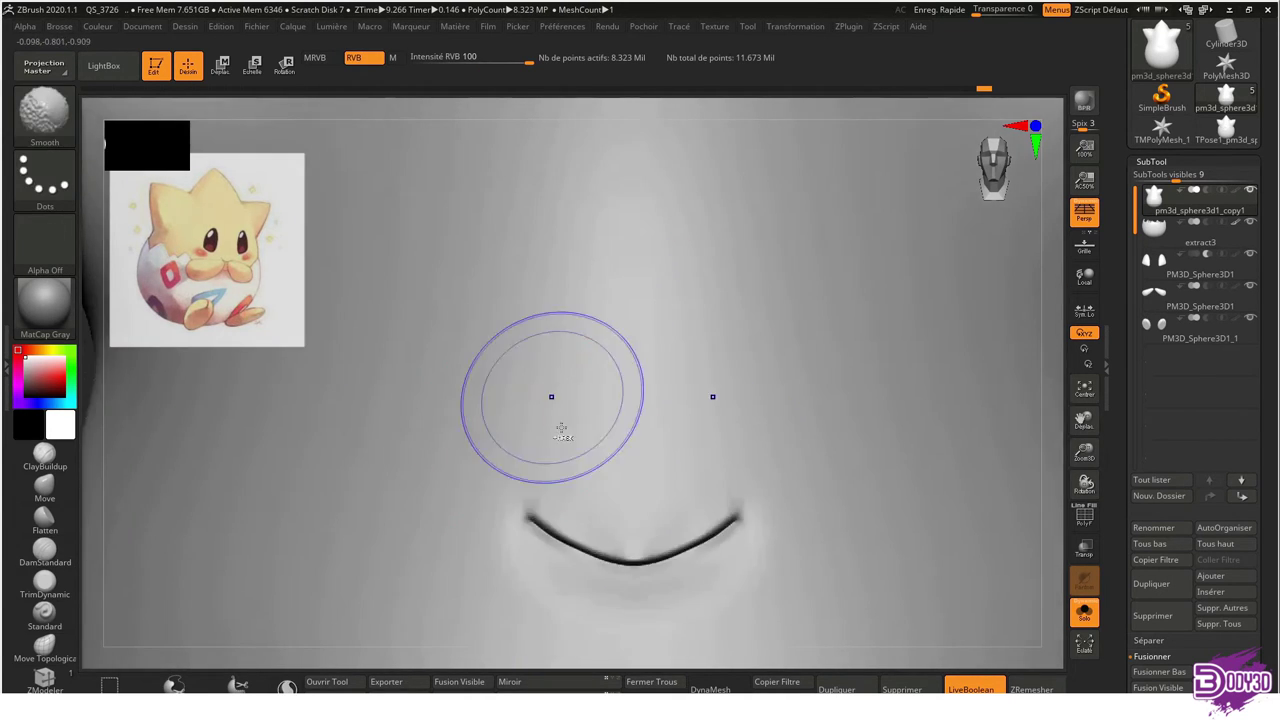
alt+drag(893, 459, 608, 481)
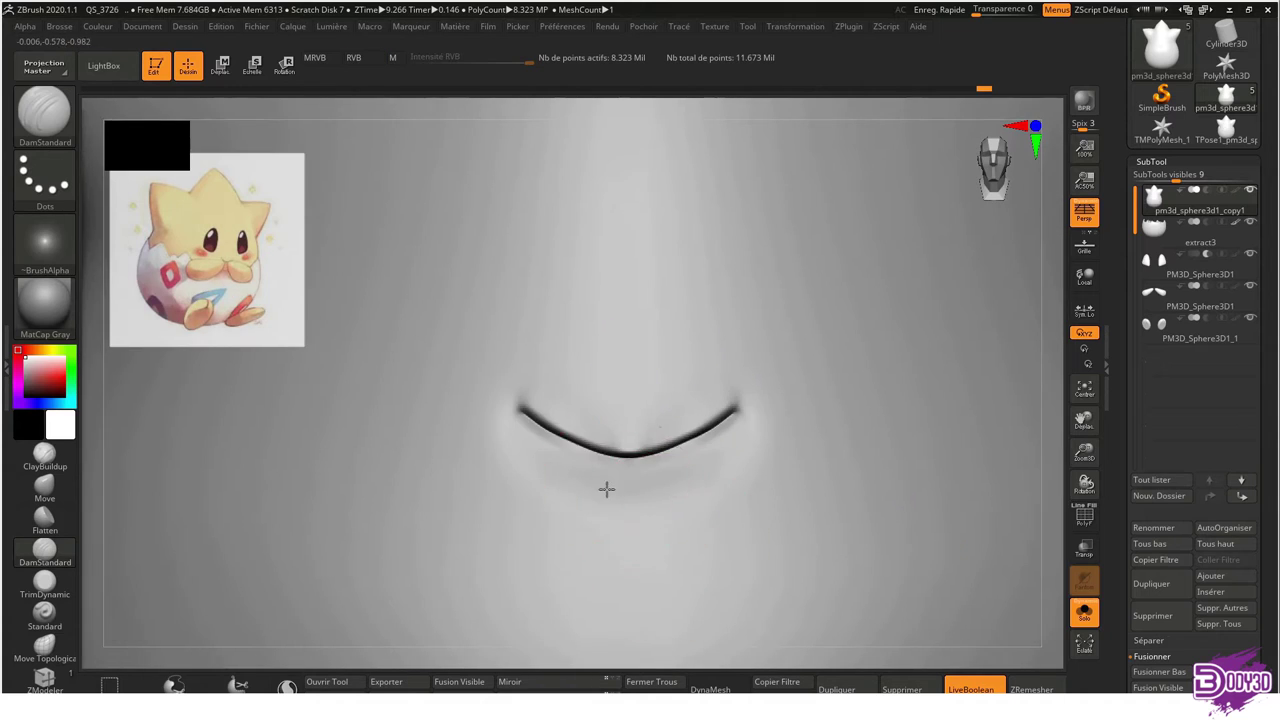
Switch to the Standard brush at about half size and smooth along the mouth line
key(b)
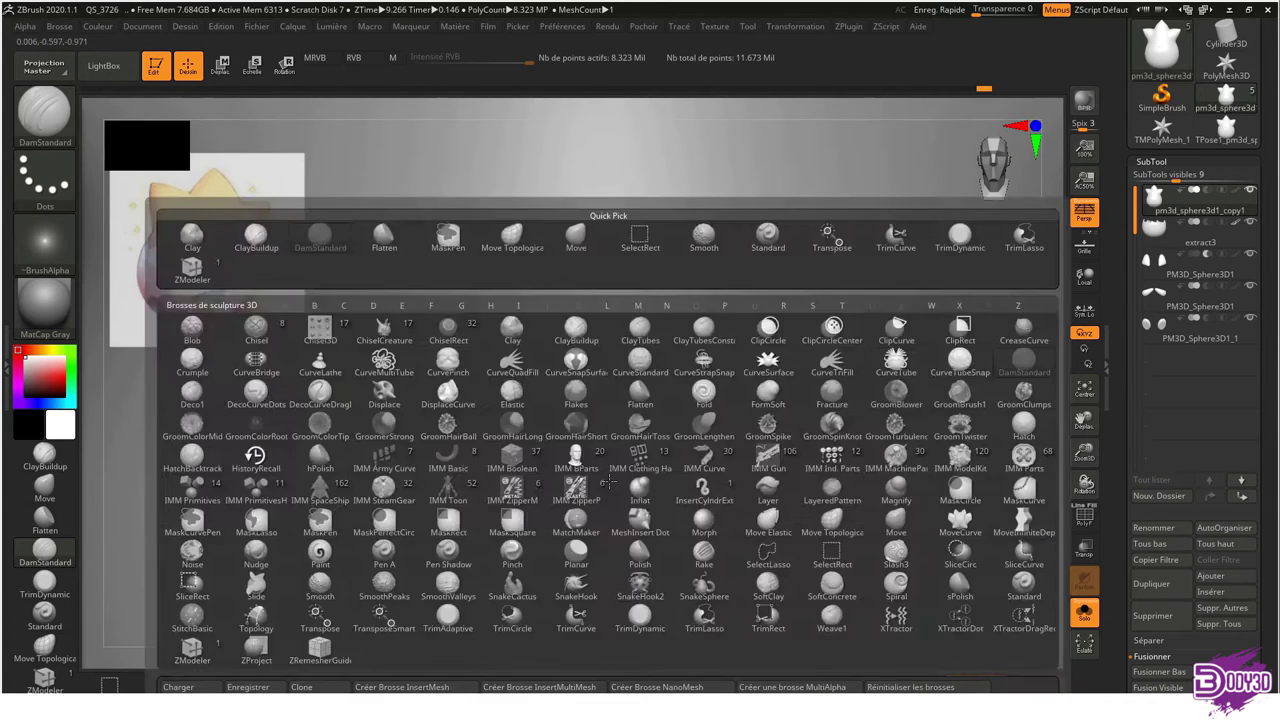
key(s)
key(t)
key(s)
click(589, 420)
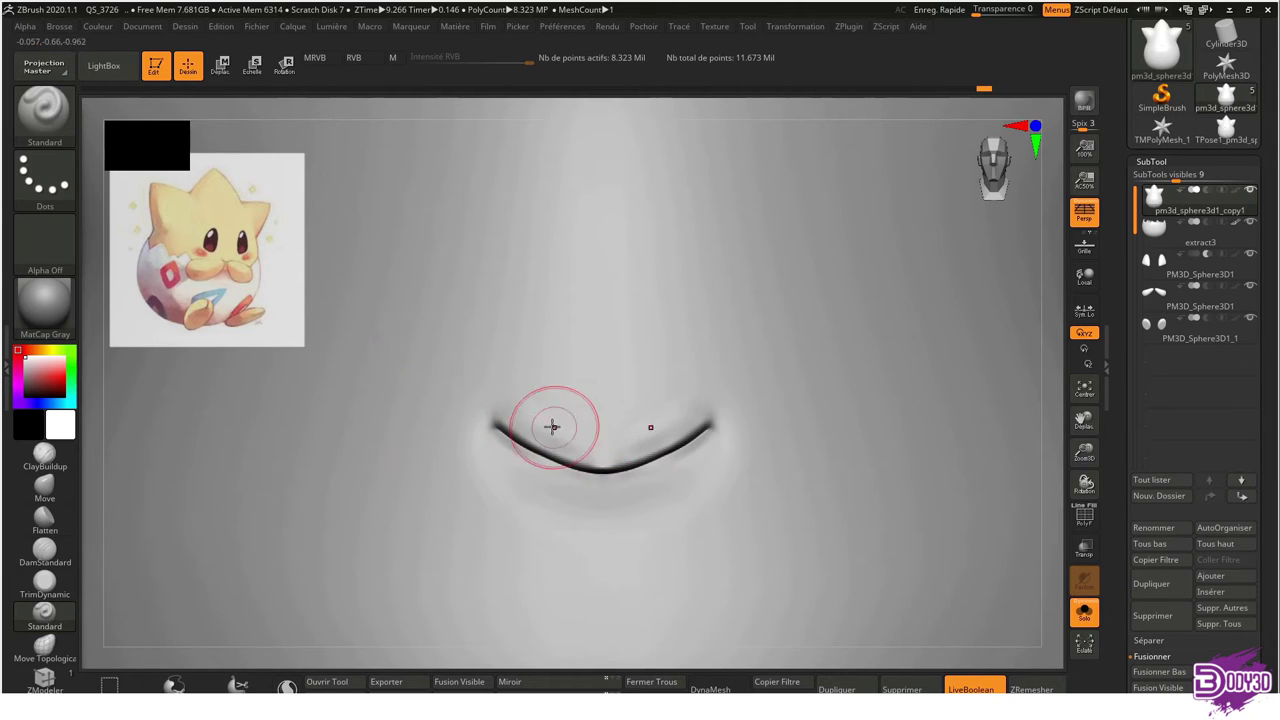
key(shift)
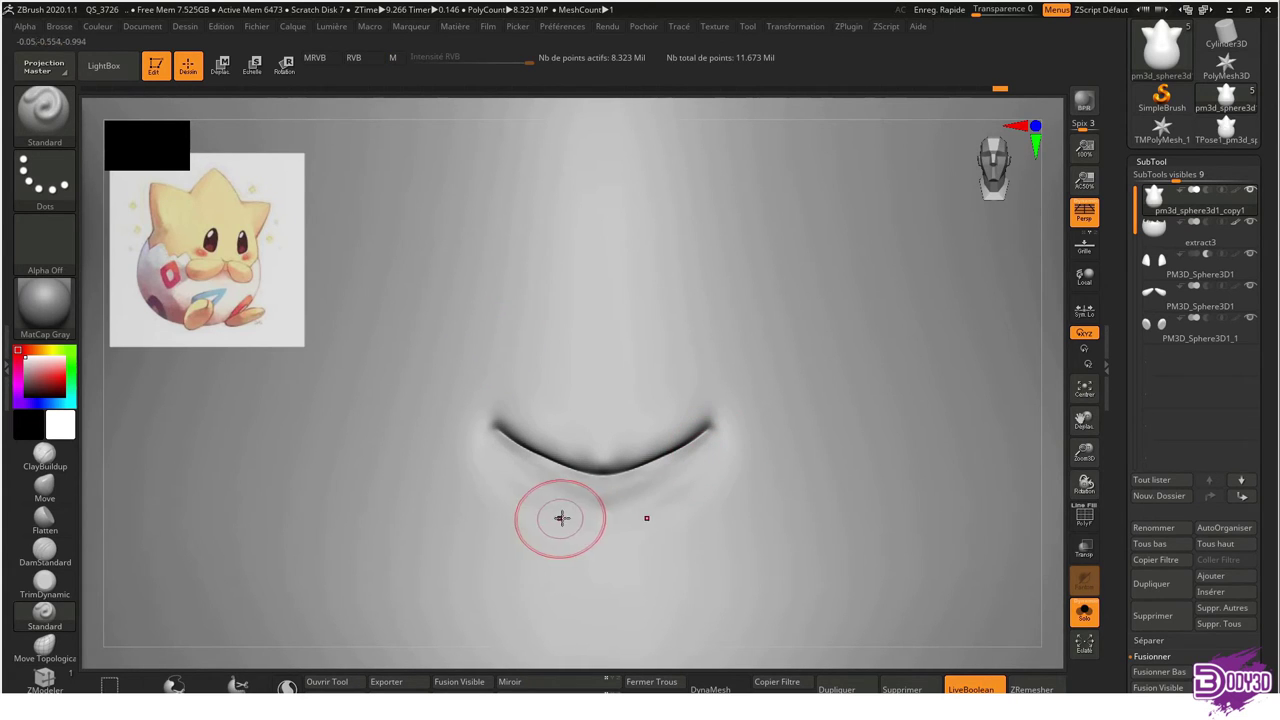
mouse_move(623, 463)
shift+right_down()
mouse_move(632, 408)
mouse_move(666, 443)
shift+right_up()
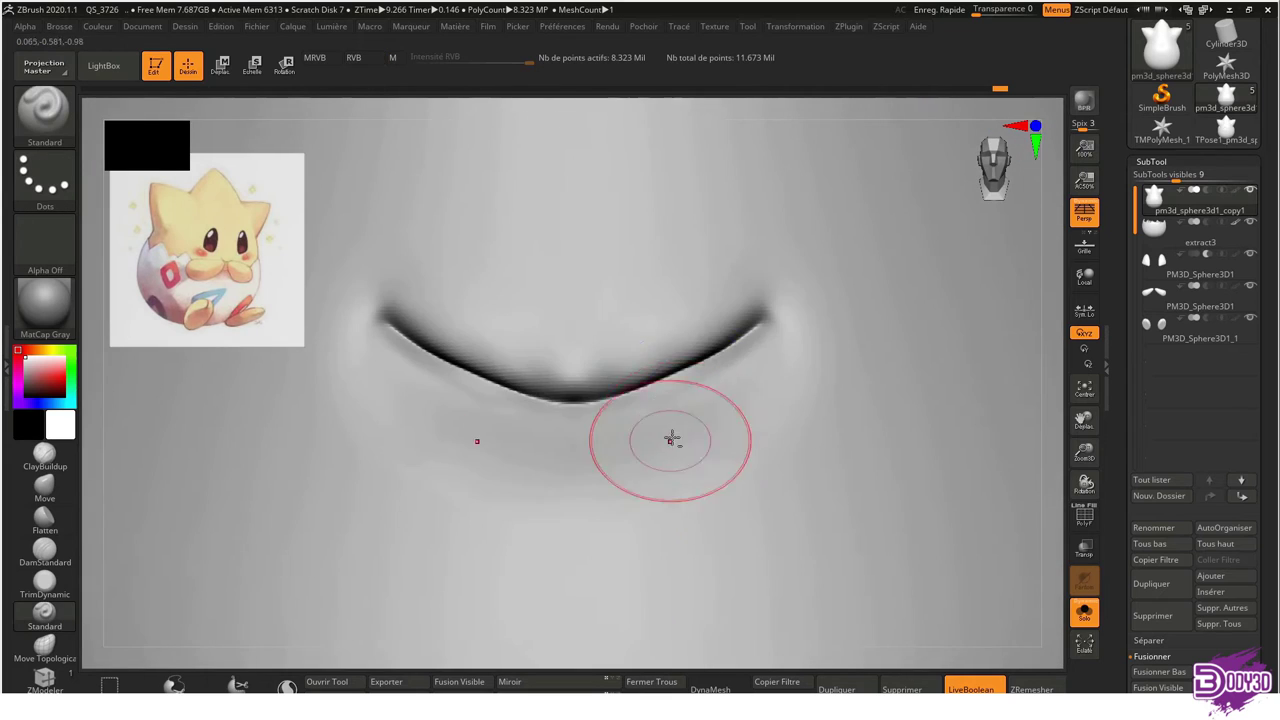
Smooth the crease's lower edge while stepping subdivision levels down and up with Shift+D and D
key(shift+d)
key(shift+d)
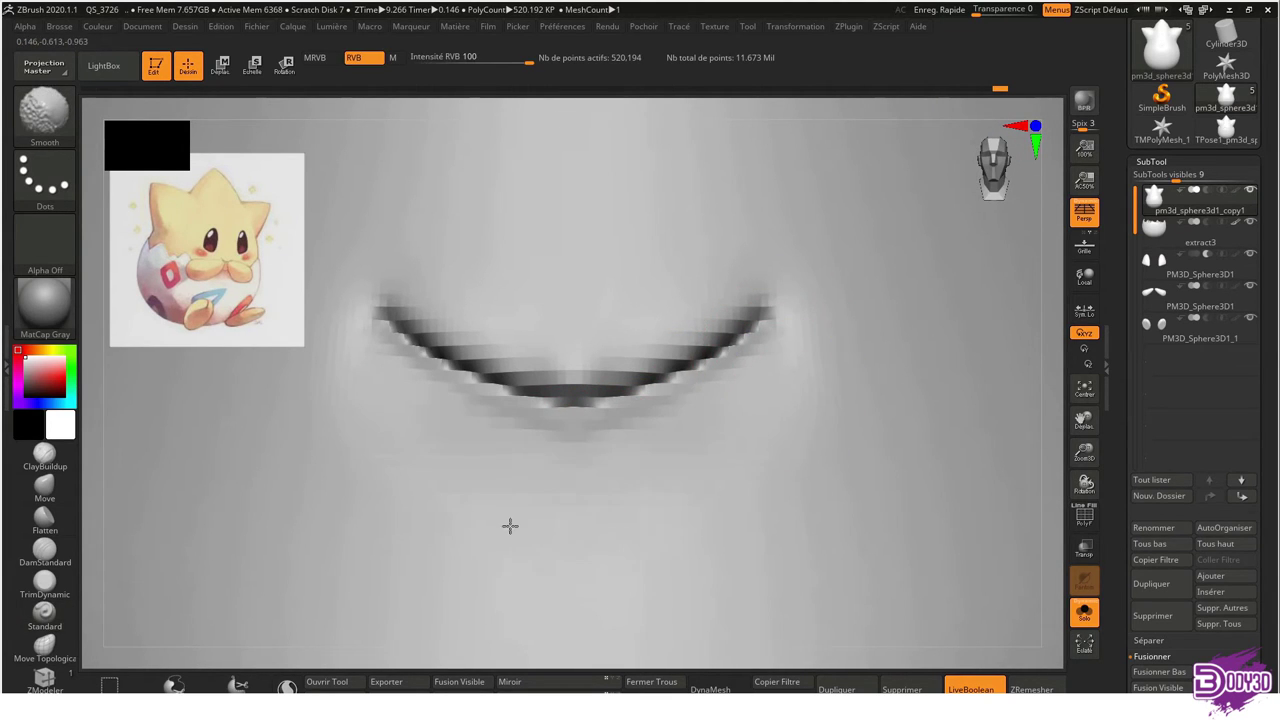
key(d)
key(d)
key(d)
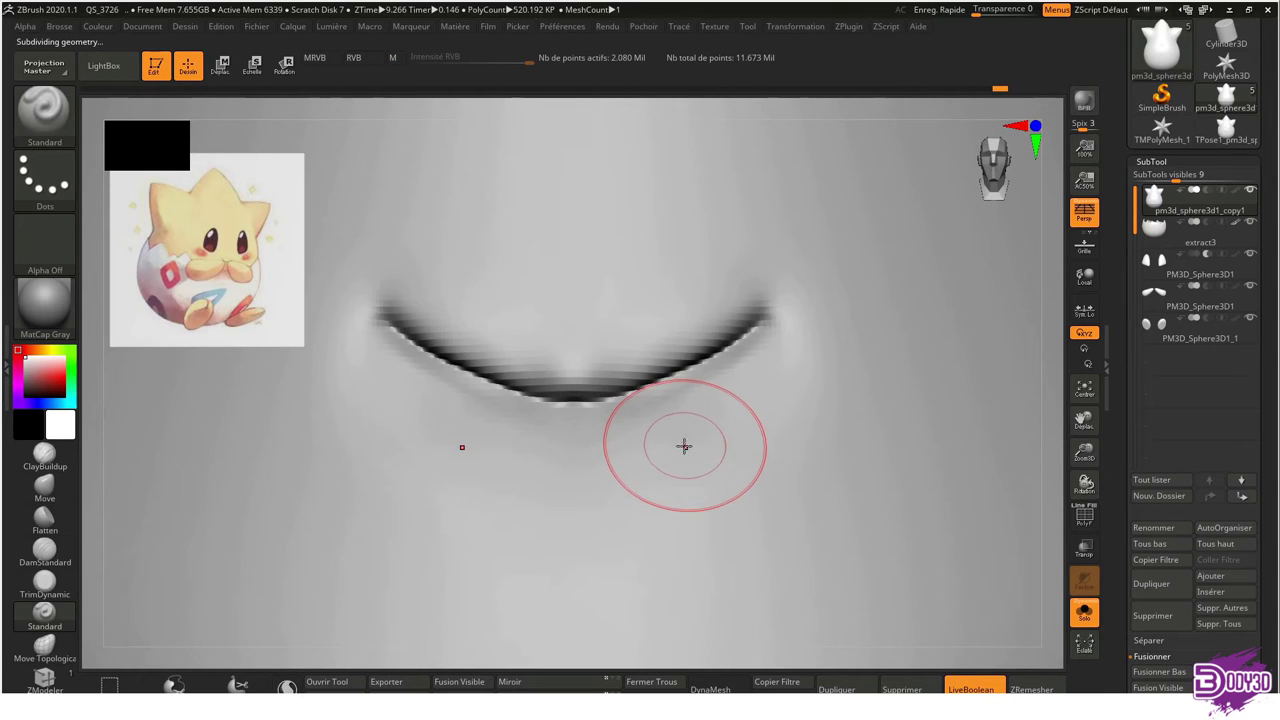
key(shift)
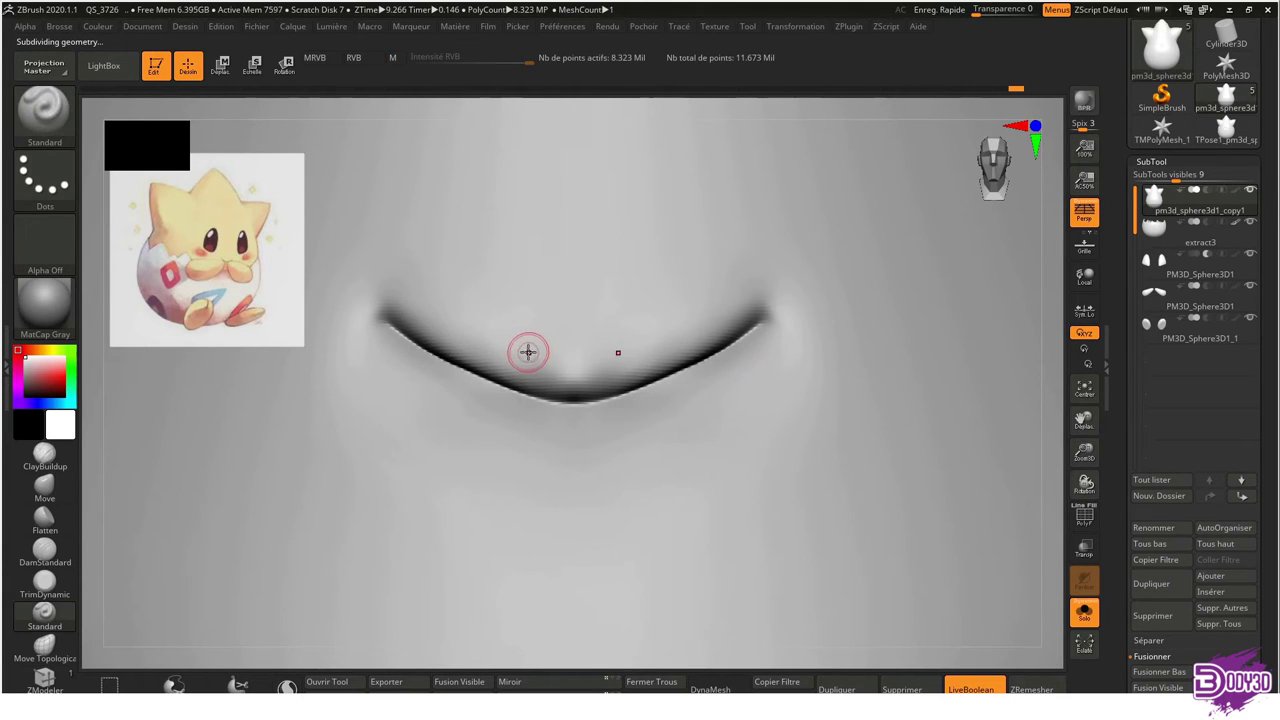
key(s)
key(shift+d)
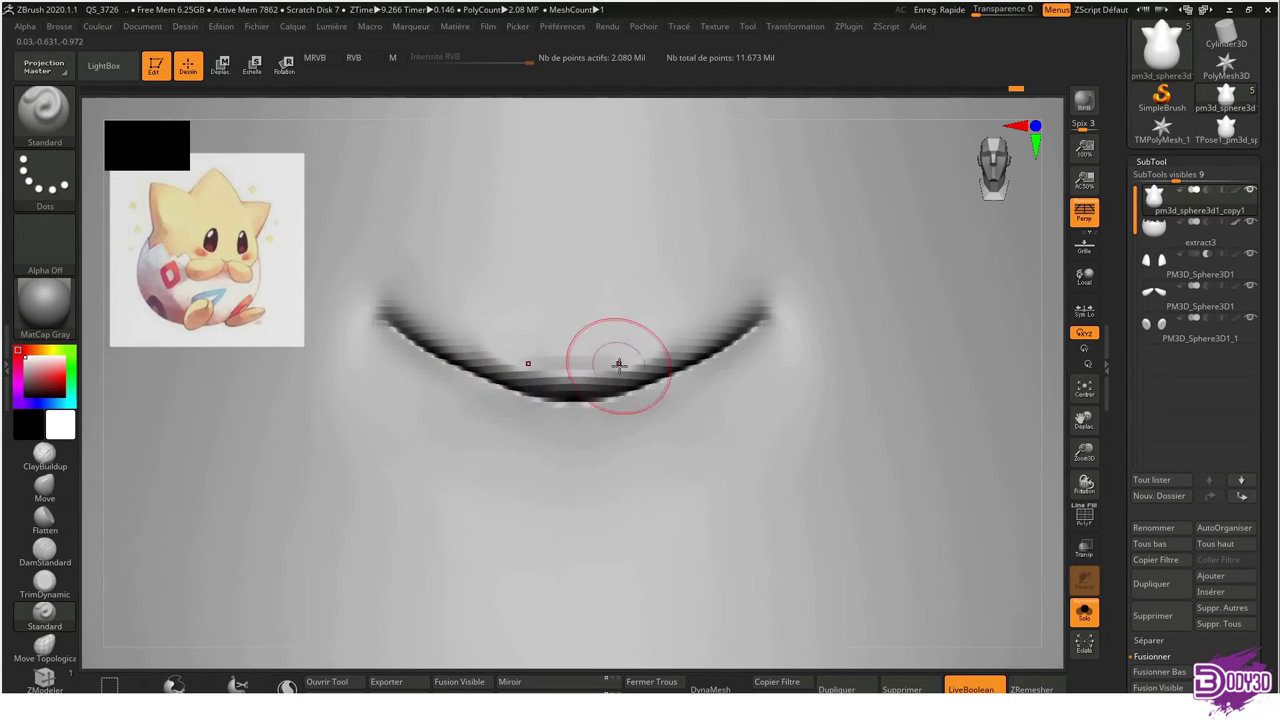
key(shift)
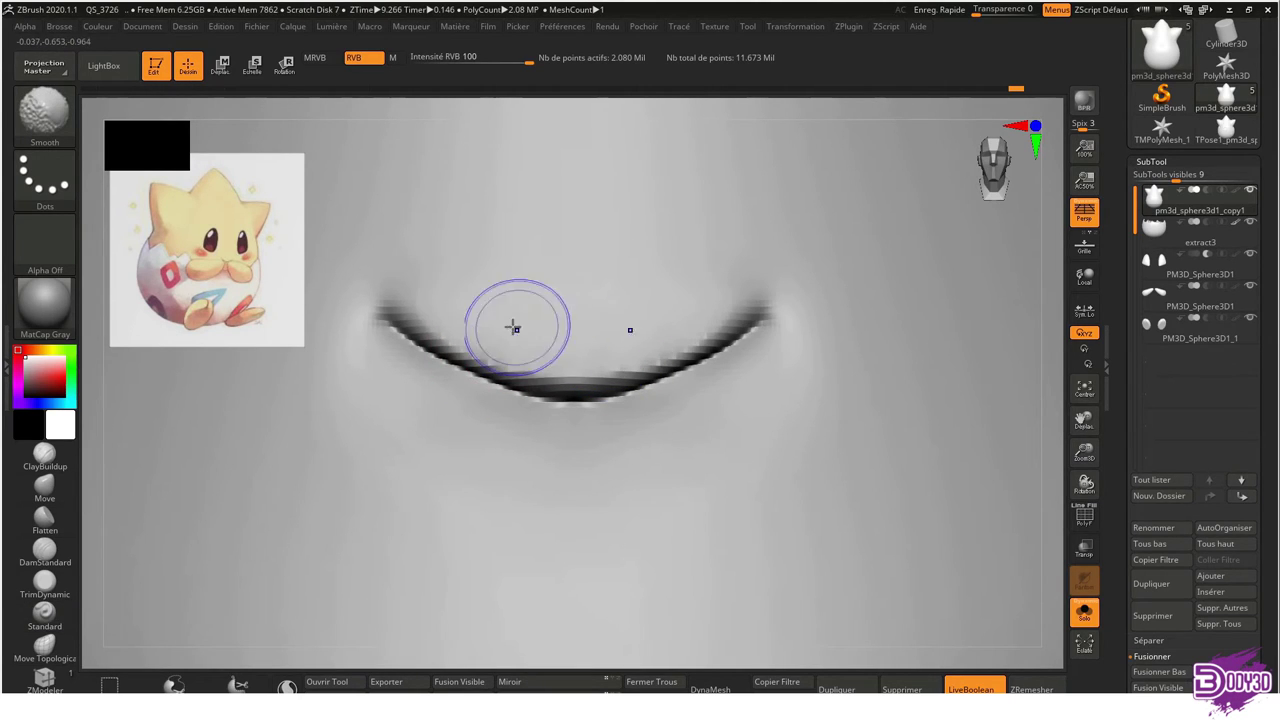
key(d)
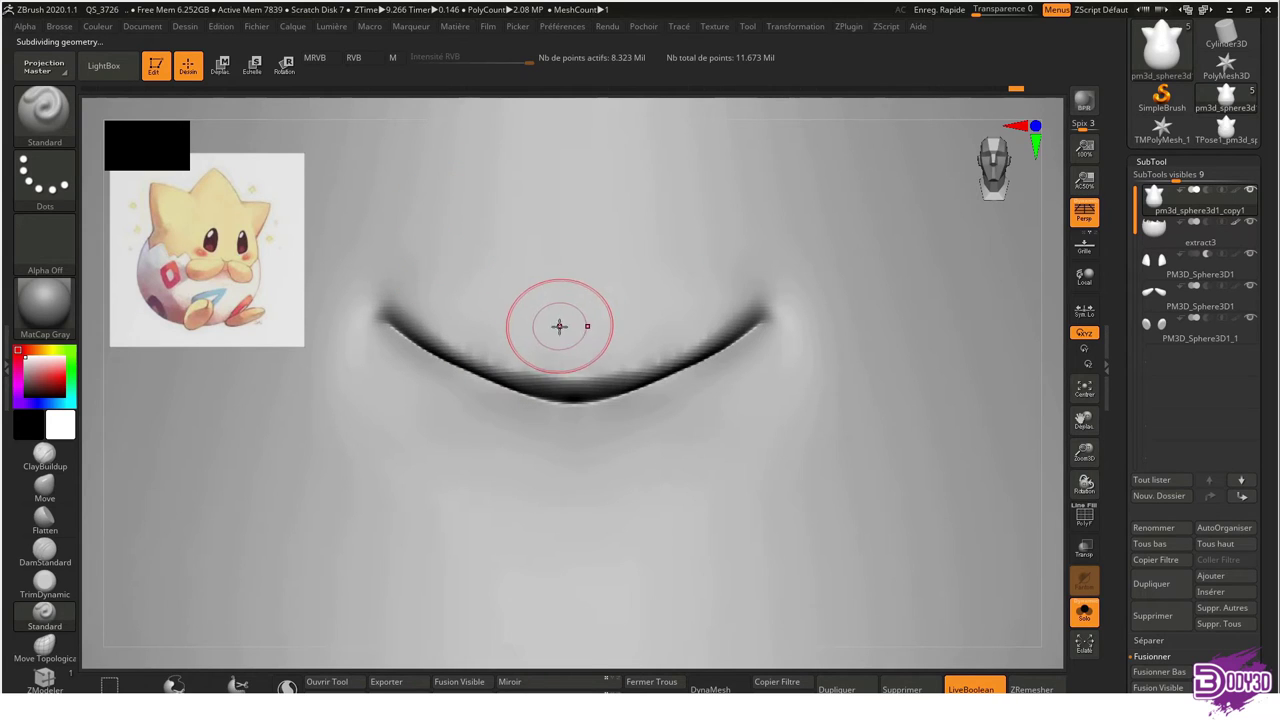
key(shift)
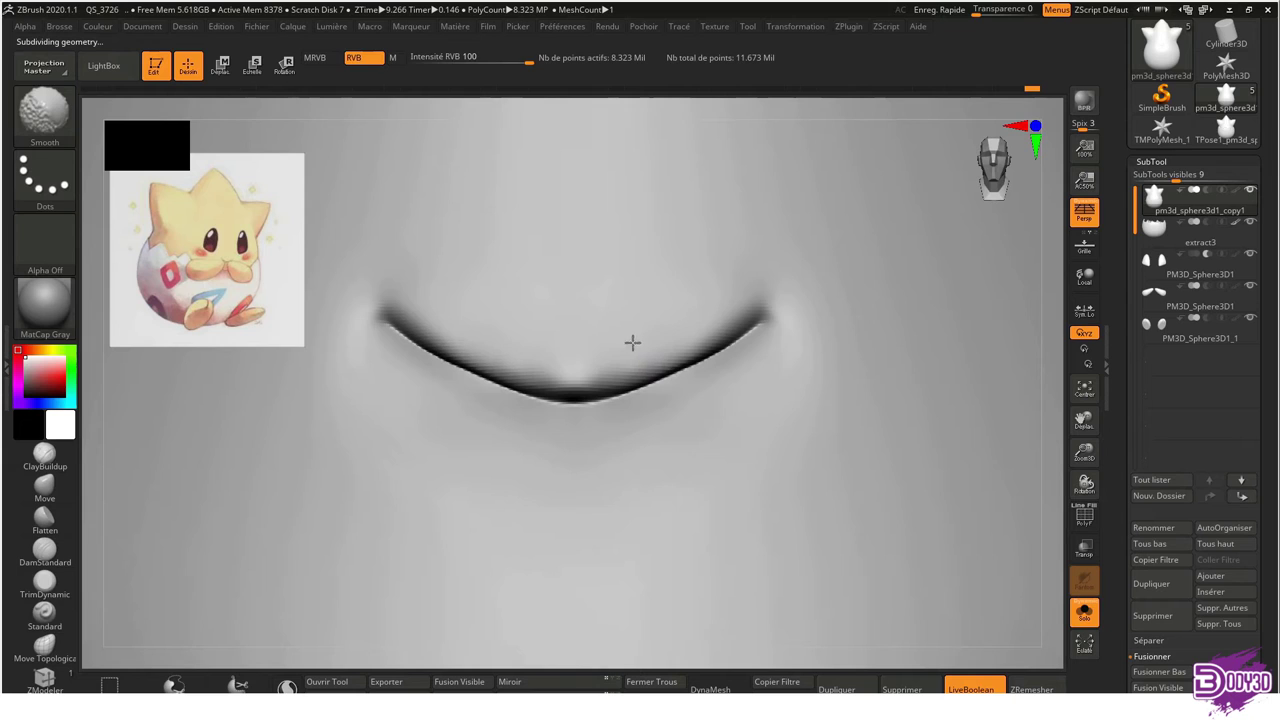
ctrl+right_drag(623, 312, 715, 407)
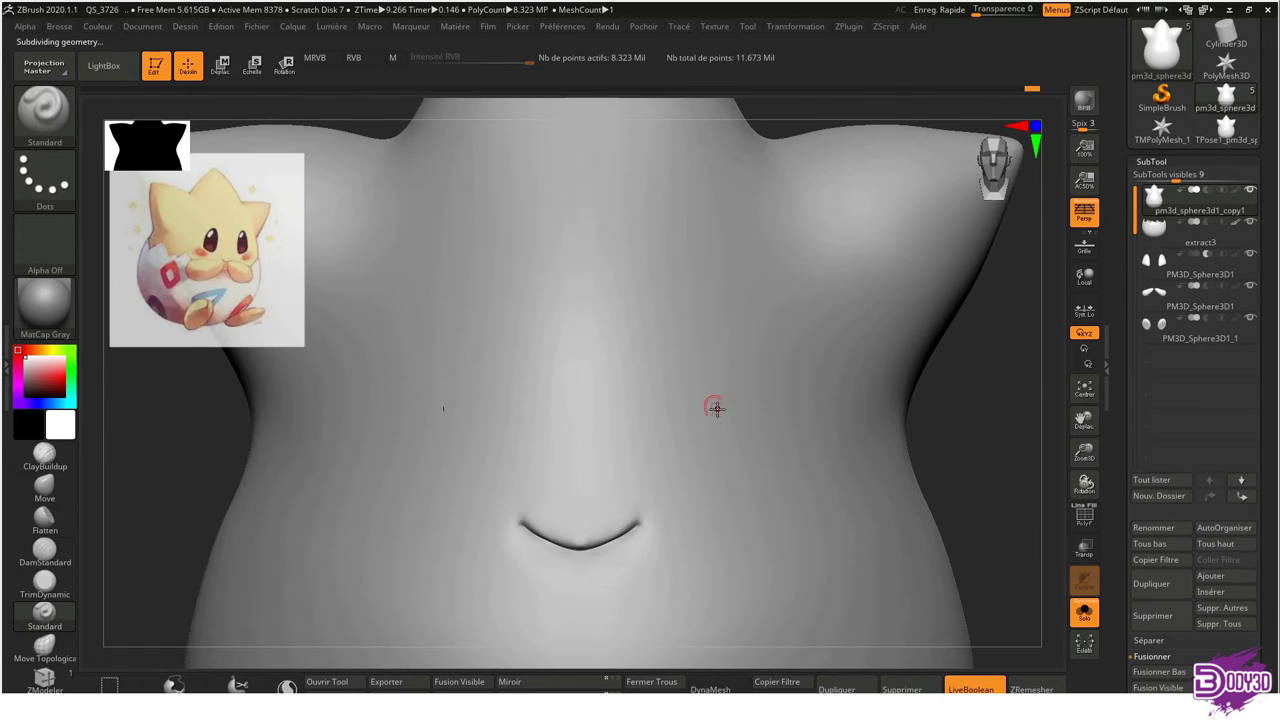
Turn off Solo to show eyes, arms and shell, then select the arms subtool from a three-quarter view
click(1092, 620)
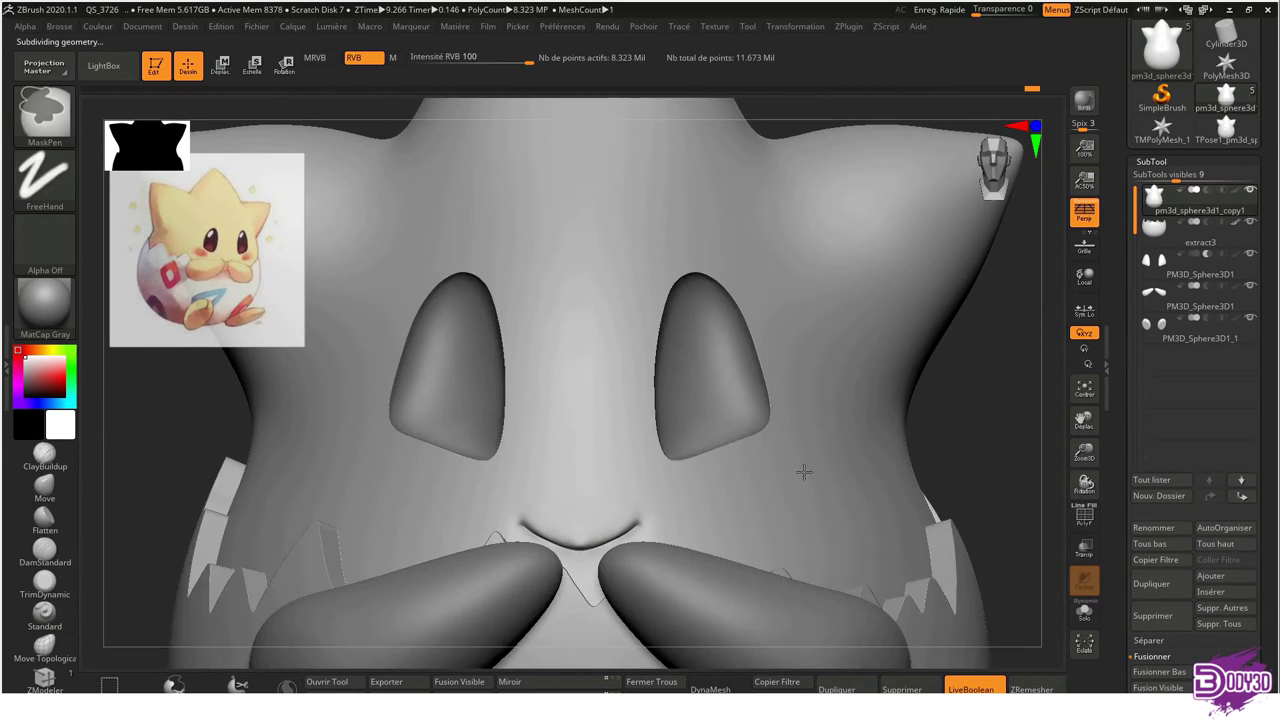
mouse_move(755, 442)
right_down()
mouse_move(692, 478)
mouse_move(593, 477)
mouse_move(659, 492)
right_up()
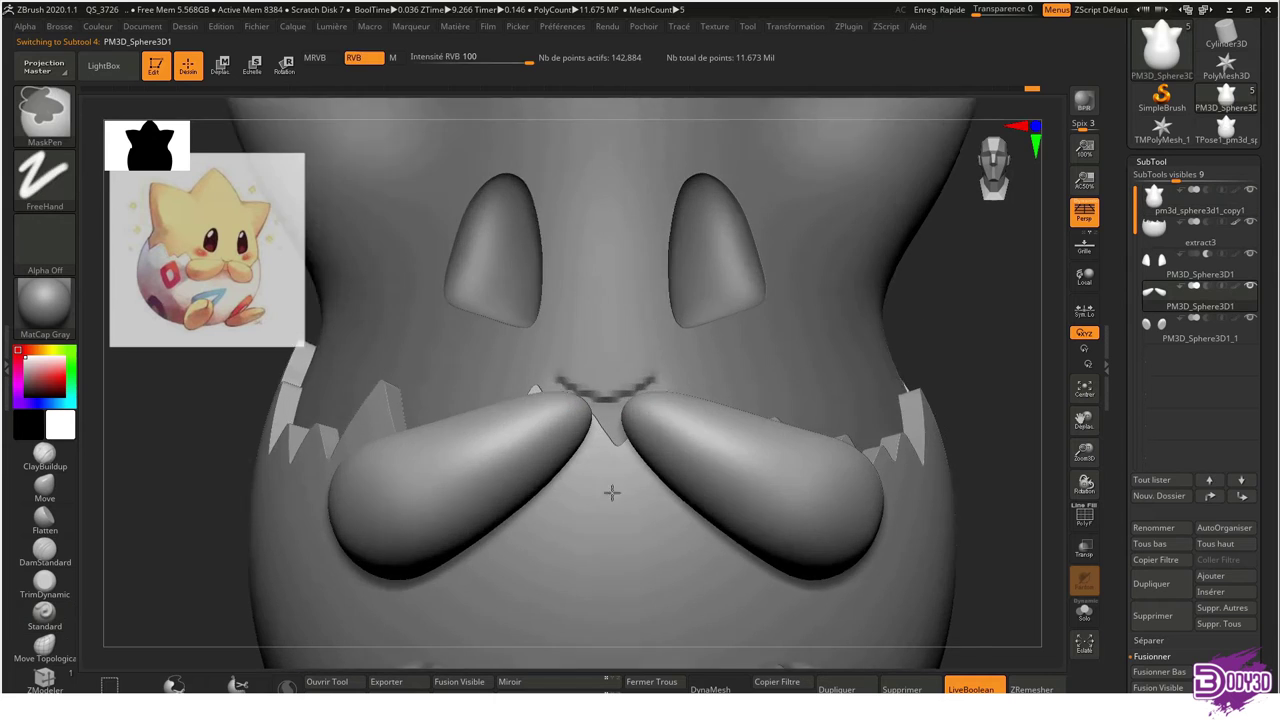
mouse_move(553, 468)
right_down()
mouse_move(632, 444)
mouse_move(546, 381)
mouse_move(757, 320)
mouse_move(582, 353)
right_up()
alt+click(632, 444)
key(ctrl)
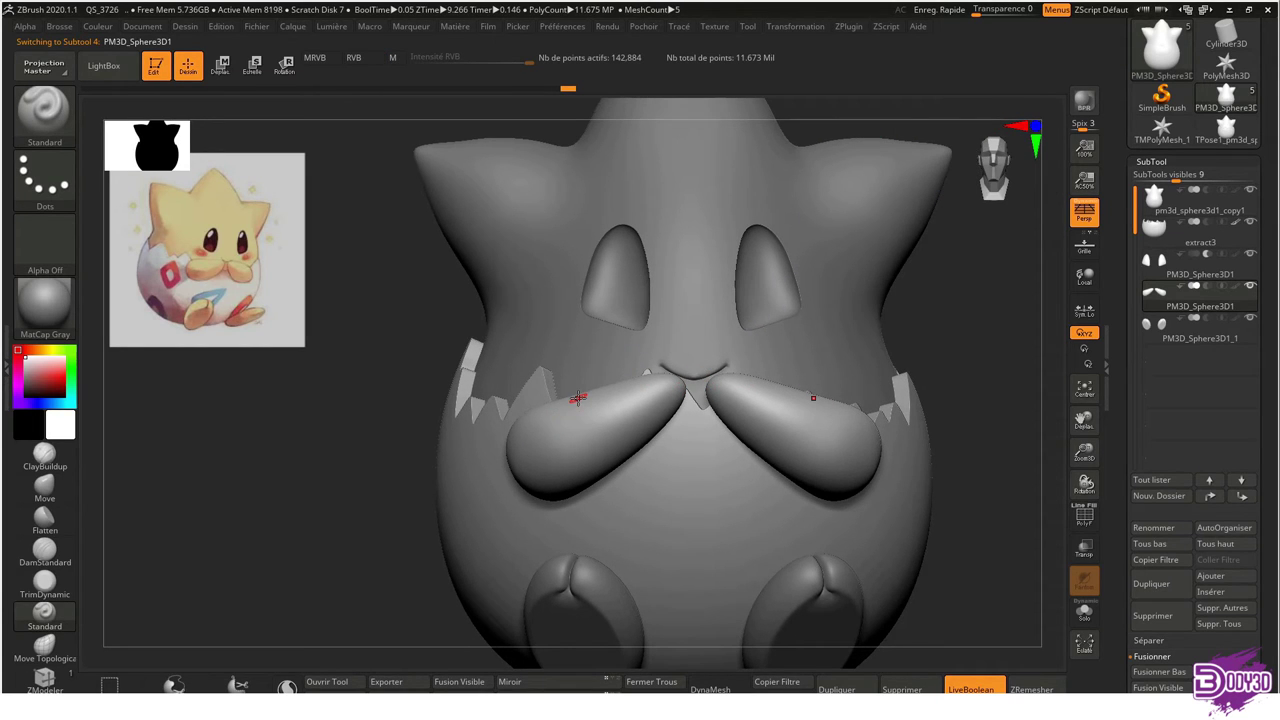
Pull the overlapping arm tips apart with the Move brush, checking them in transparency
click(44, 485)
key(s)
mouse_move(580, 461)
right_down()
mouse_move(584, 483)
mouse_move(727, 560)
mouse_move(757, 491)
mouse_move(563, 397)
mouse_move(551, 345)
mouse_move(565, 527)
right_up()
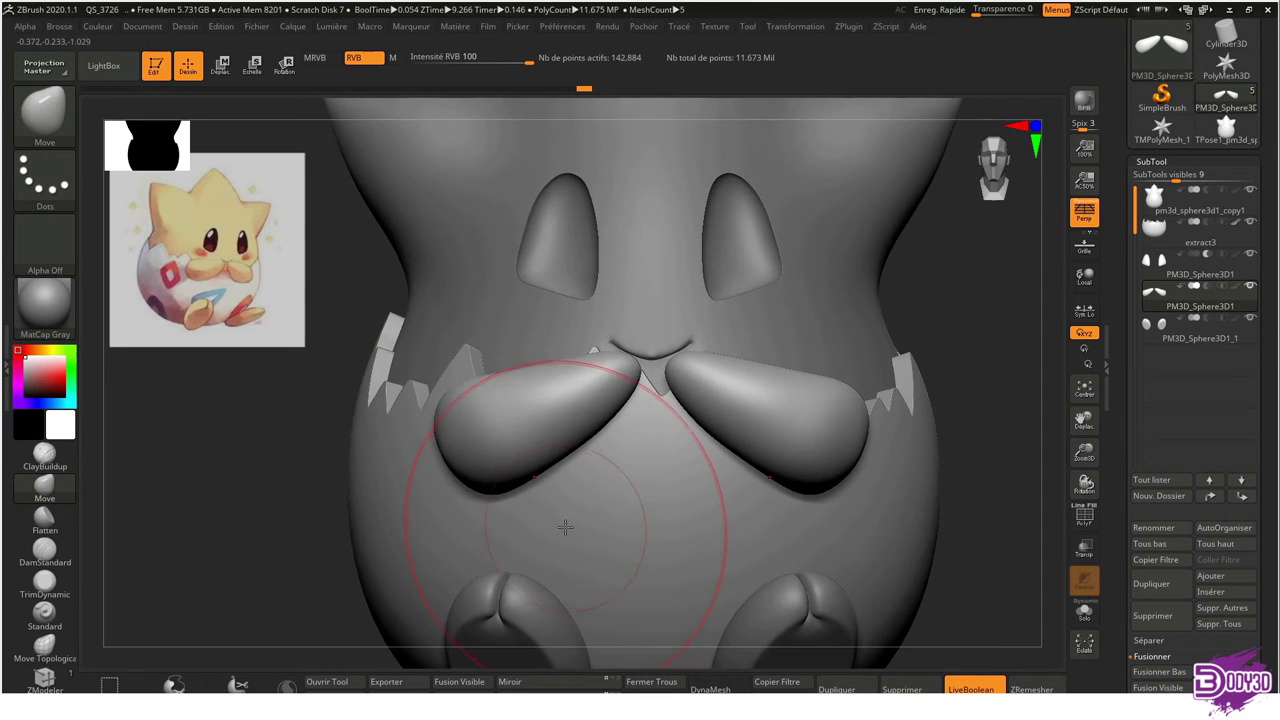
mouse_move(527, 413)
right_down()
mouse_move(505, 430)
mouse_move(533, 514)
mouse_move(593, 476)
mouse_move(528, 371)
right_up()
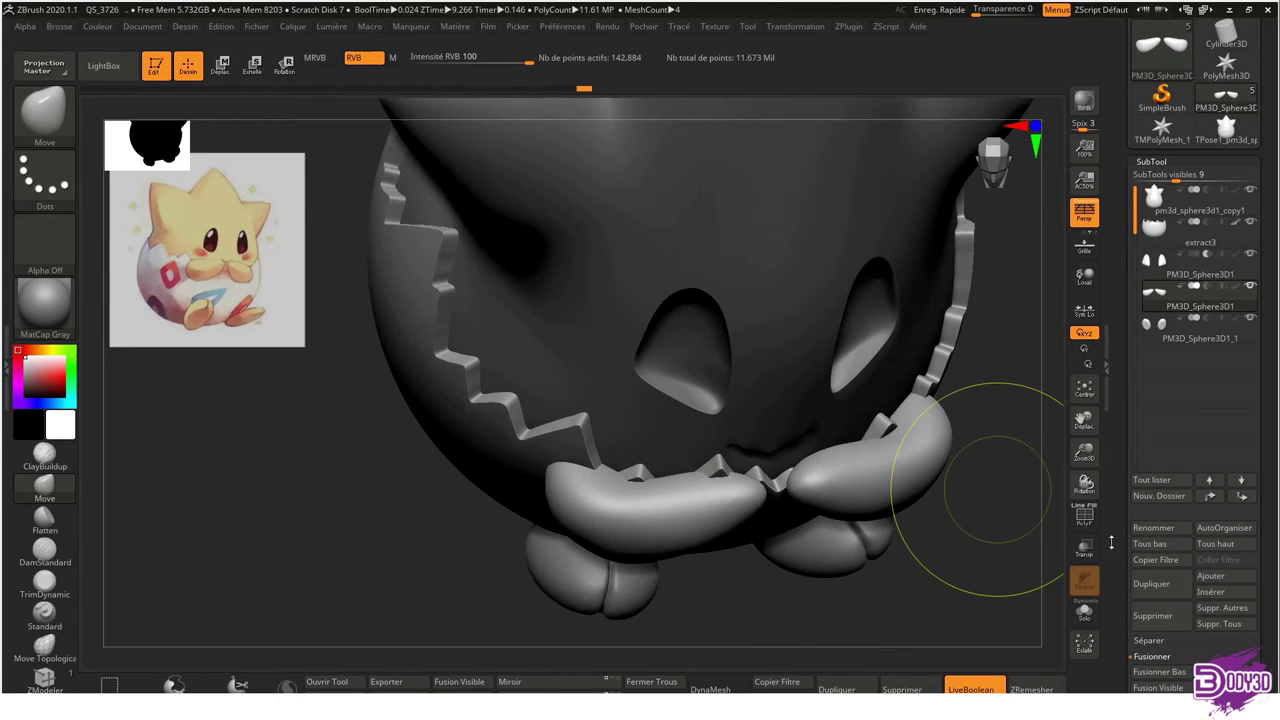
click(1084, 548)
right_drag(604, 486, 660, 480)
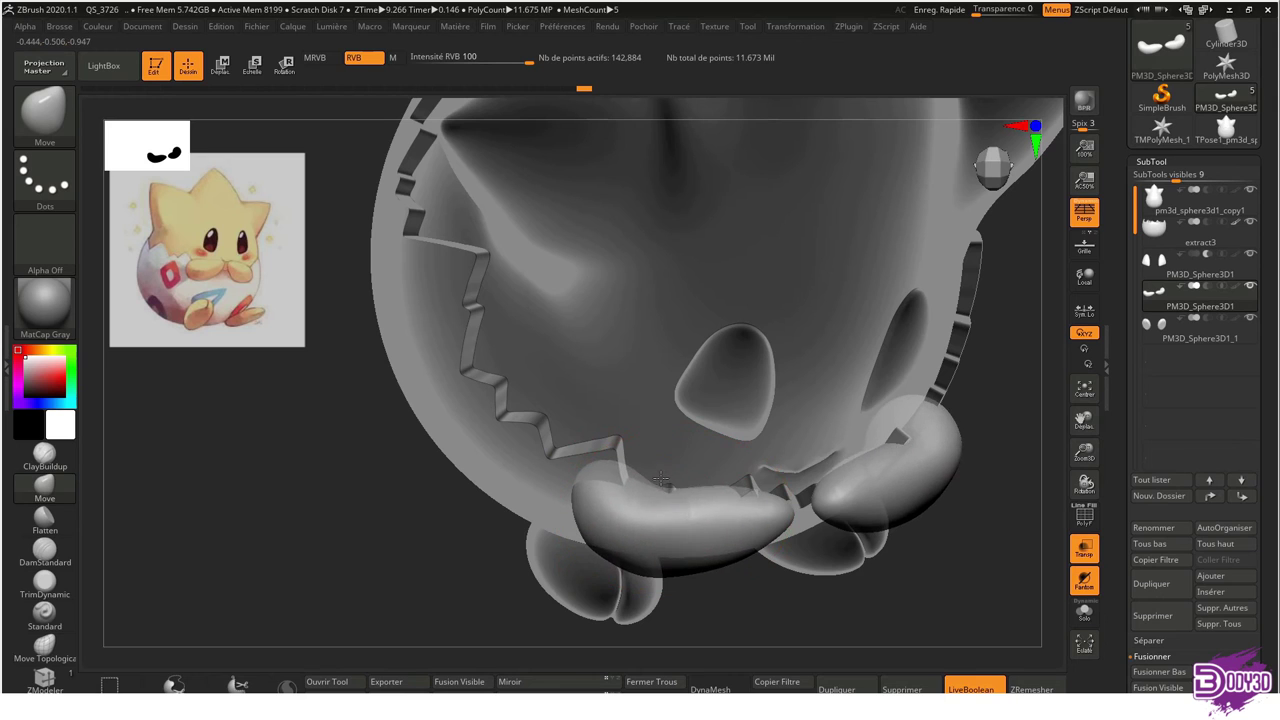
click(1084, 548)
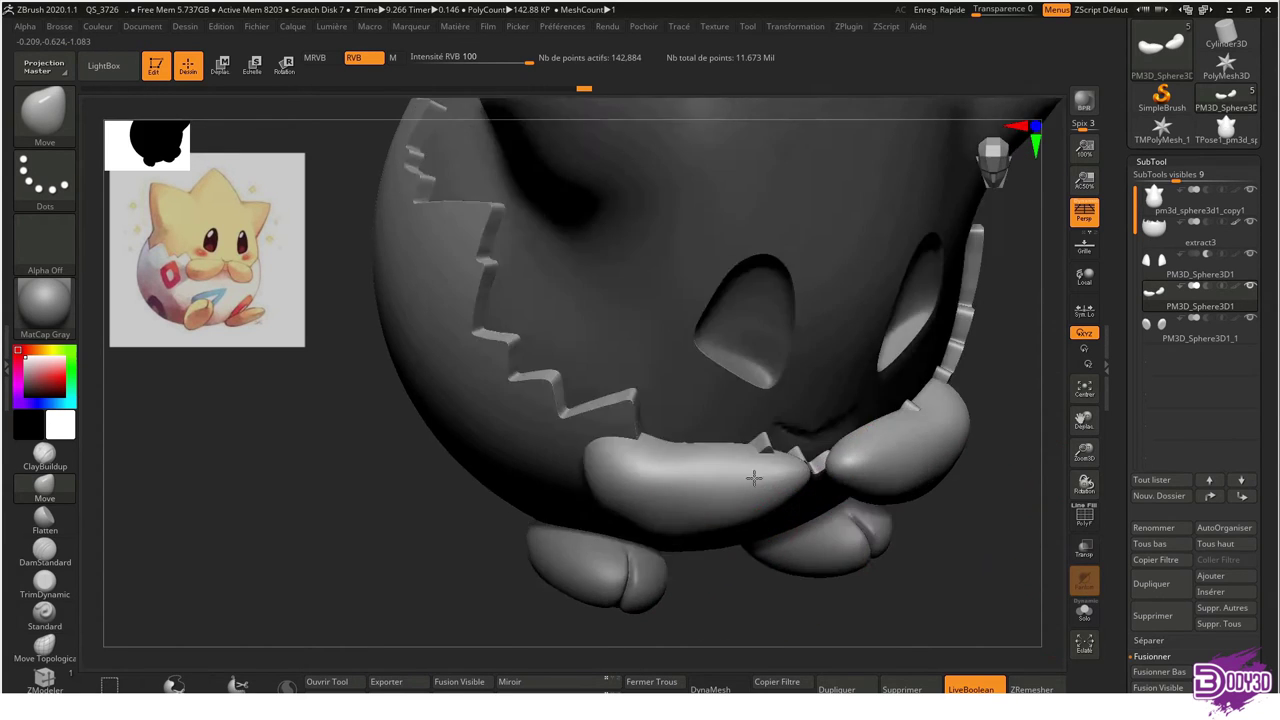
right_drag(650, 450, 686, 387)
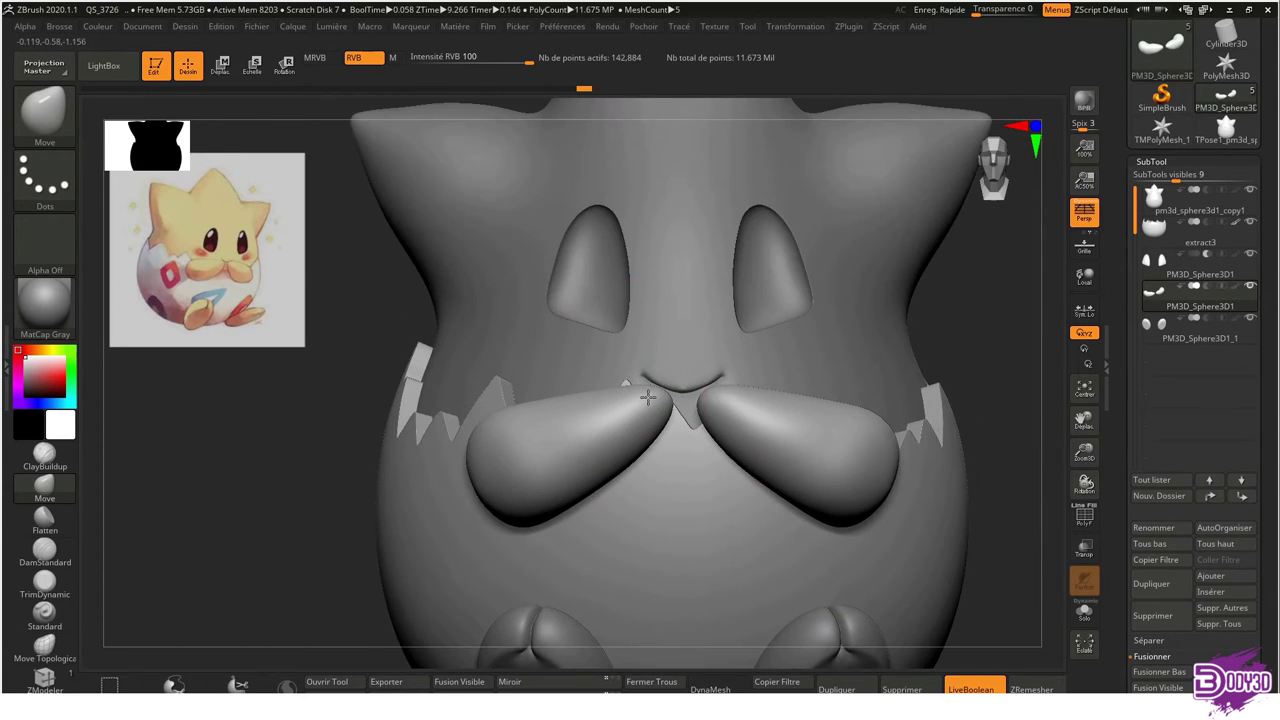
drag(686, 387, 650, 410)
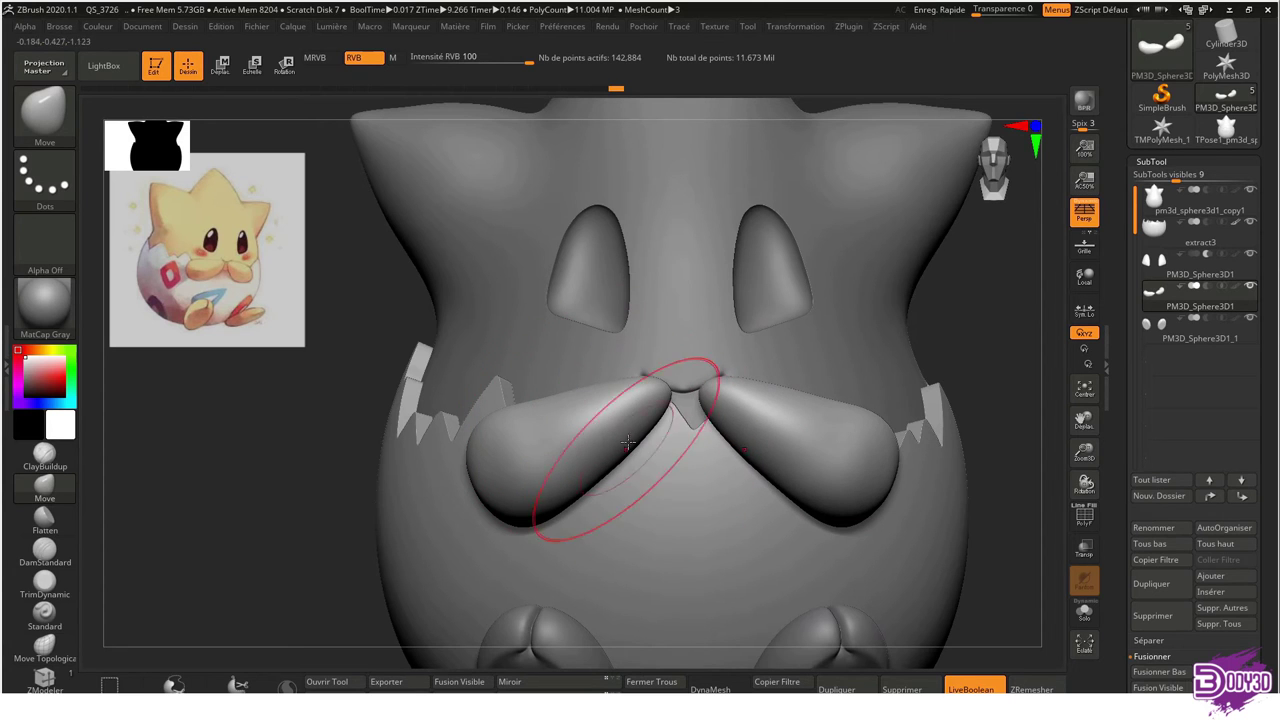
Reshape the left arm's upper edge and smooth its lower edge, checking from the side
mouse_move(641, 382)
right_down()
mouse_move(718, 441)
mouse_move(510, 328)
right_up()
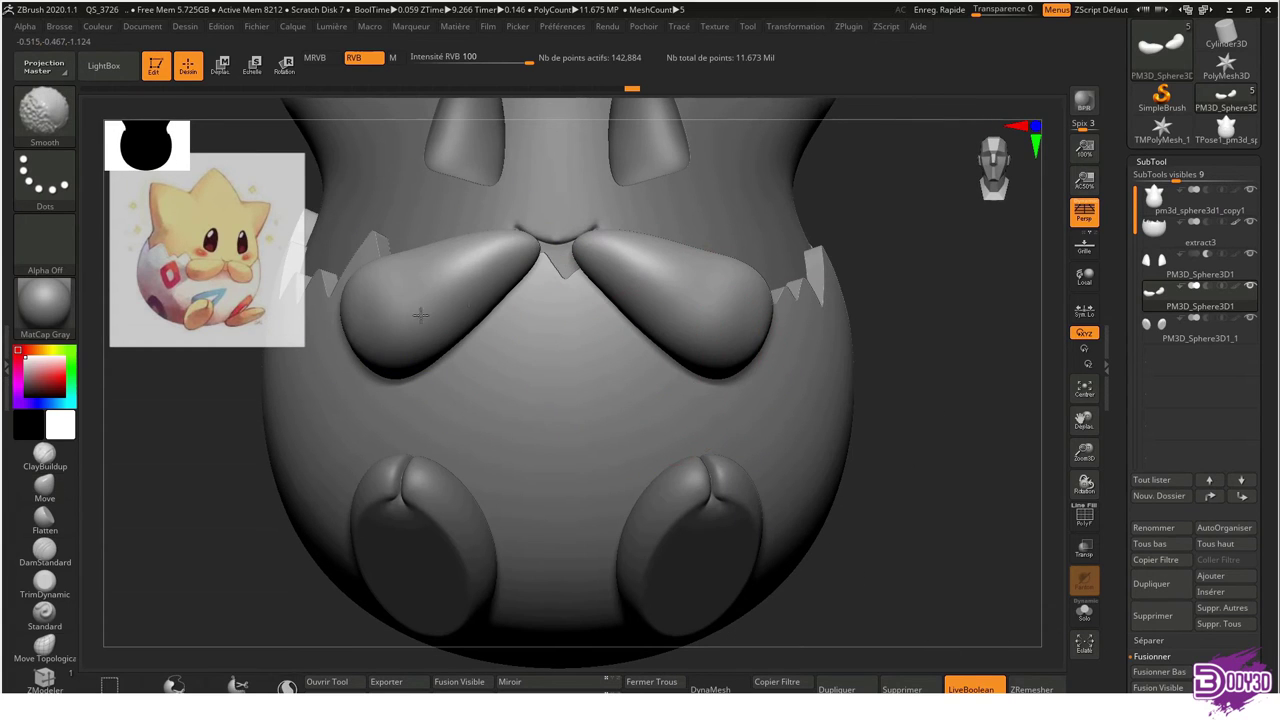
mouse_move(676, 291)
alt+right_down()
mouse_move(710, 310)
mouse_move(701, 327)
alt+right_up()
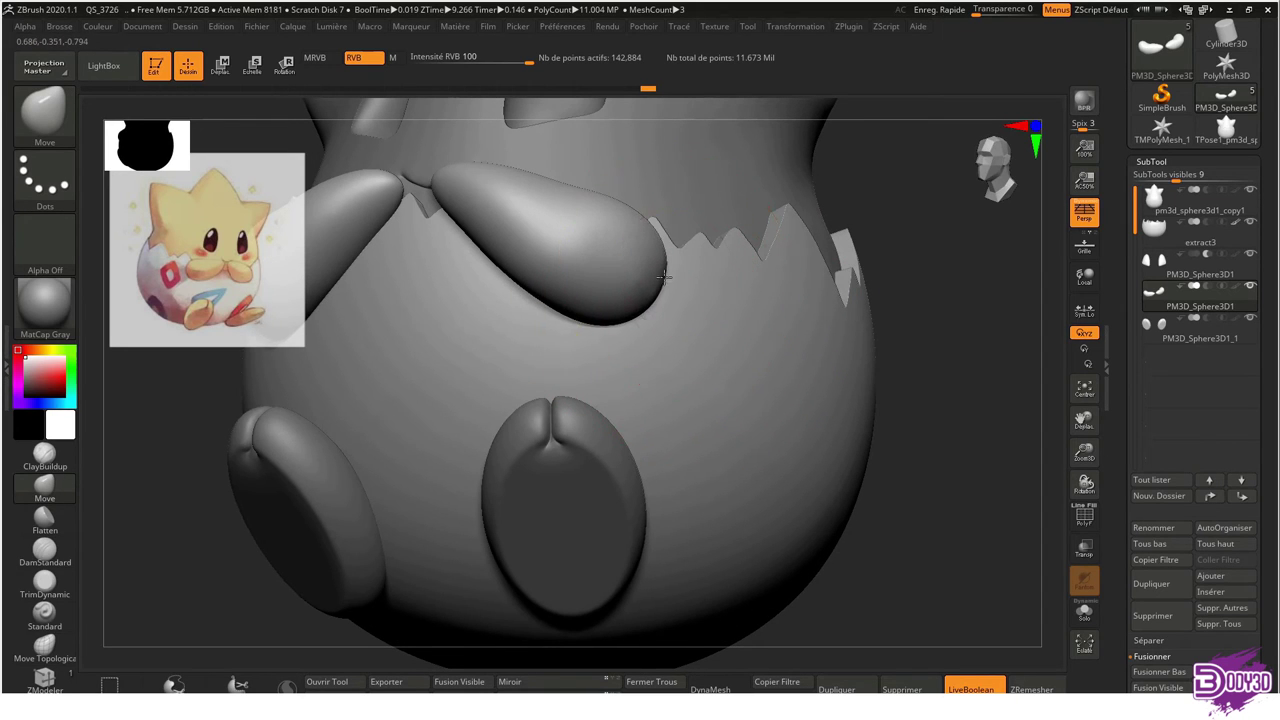
right_drag(666, 276, 586, 271)
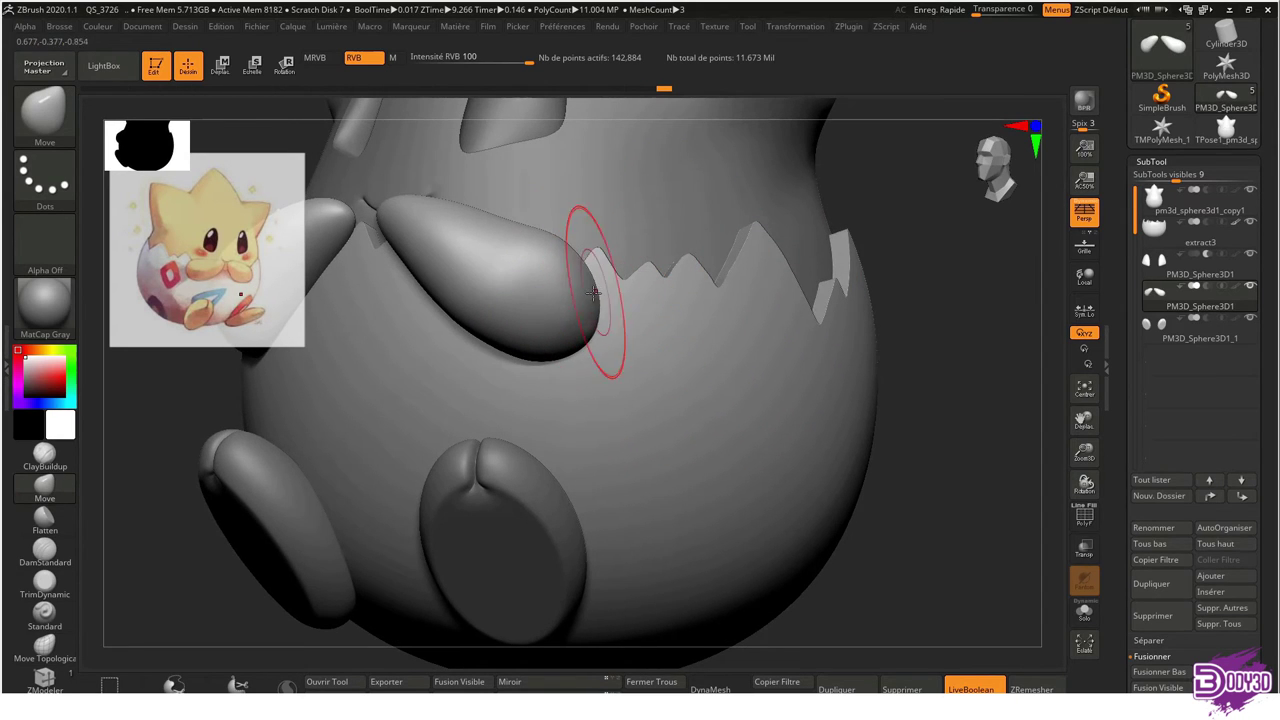
mouse_move(537, 266)
shift+right_down()
mouse_move(605, 203)
mouse_move(634, 223)
mouse_move(557, 343)
mouse_move(457, 371)
mouse_move(414, 277)
mouse_move(513, 355)
shift+right_up()
key(shift)
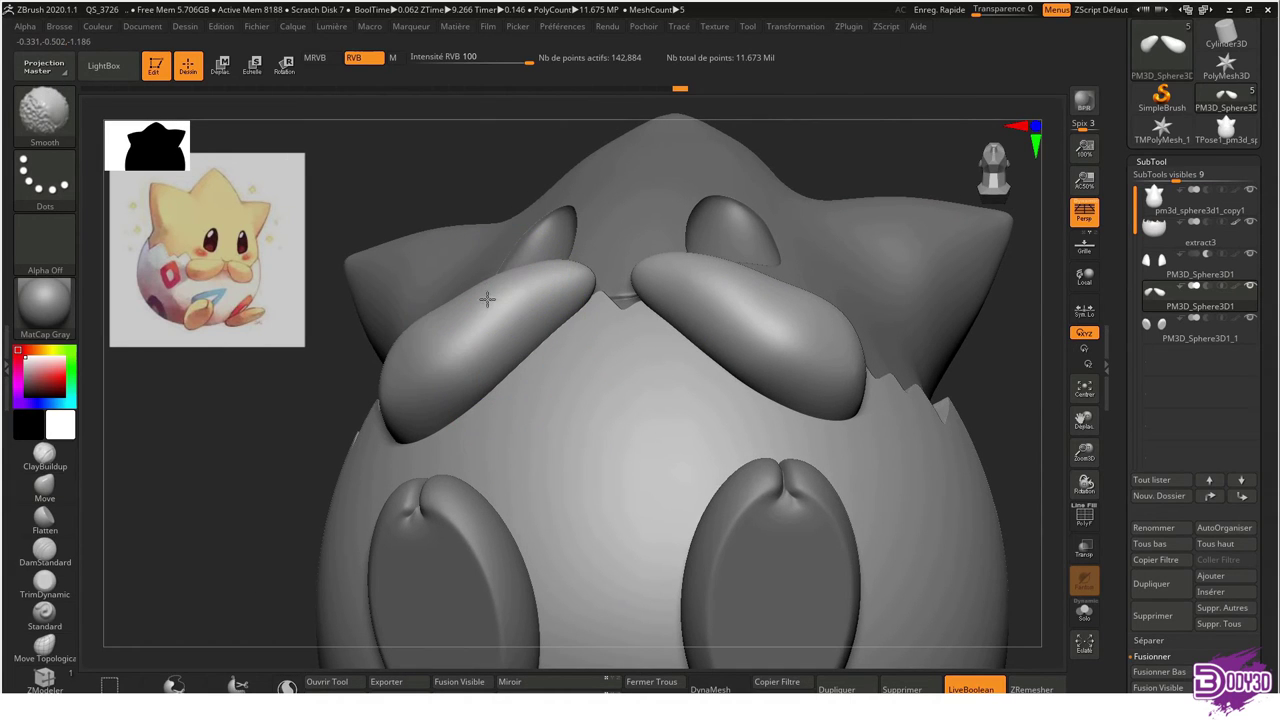
mouse_move(509, 280)
shift+right_down()
mouse_move(540, 297)
mouse_move(515, 296)
mouse_move(515, 274)
shift+right_up()
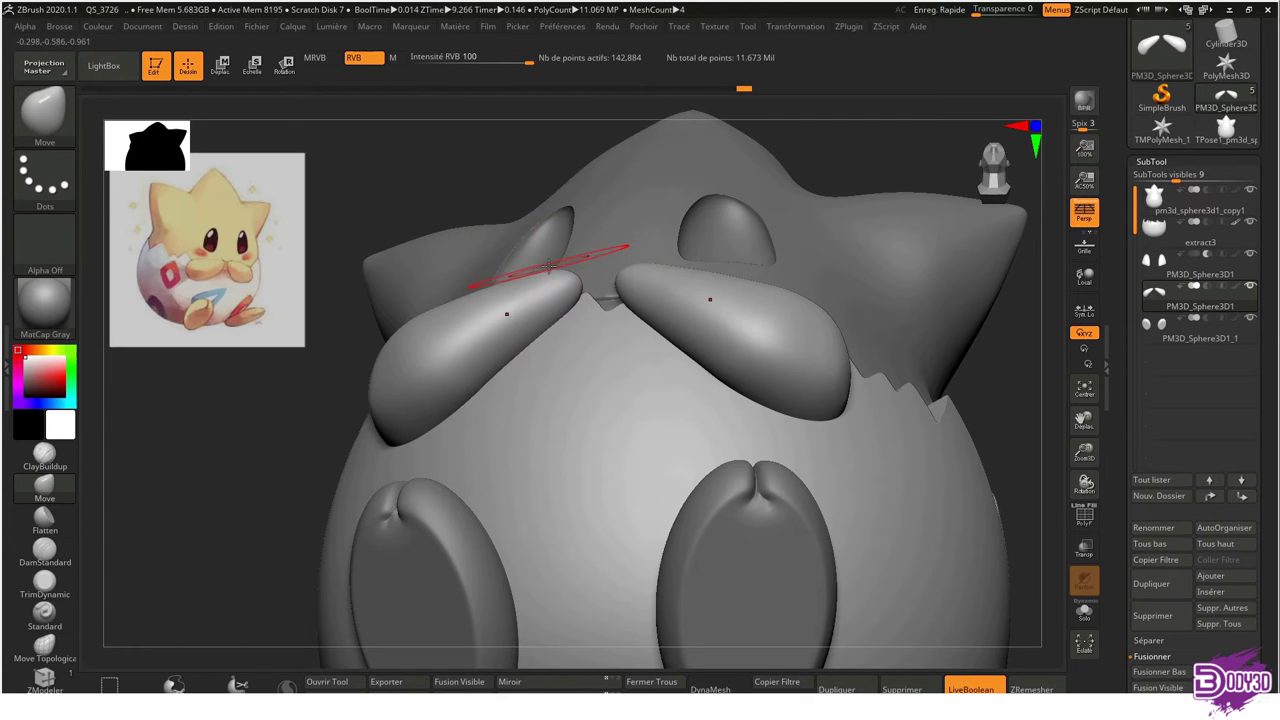
mouse_move(457, 288)
mouse_down()
mouse_move(505, 300)
mouse_move(475, 320)
mouse_up()
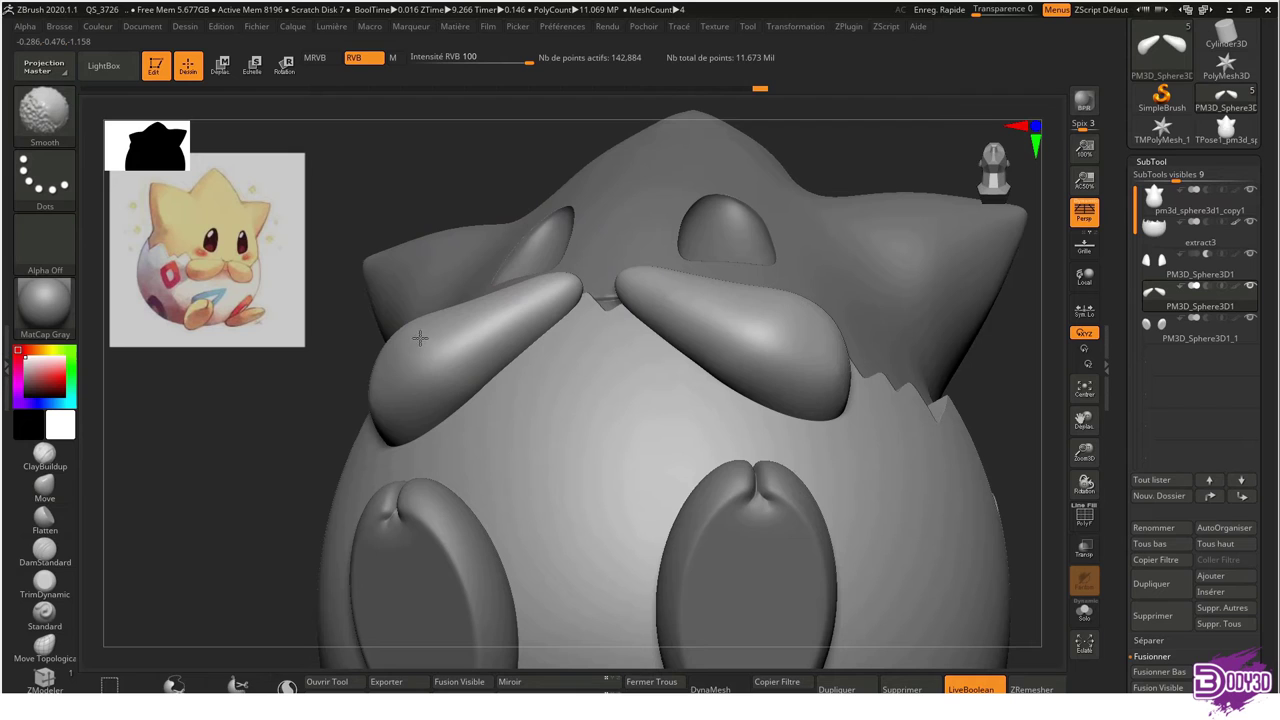
shift+drag(410, 365, 440, 335)
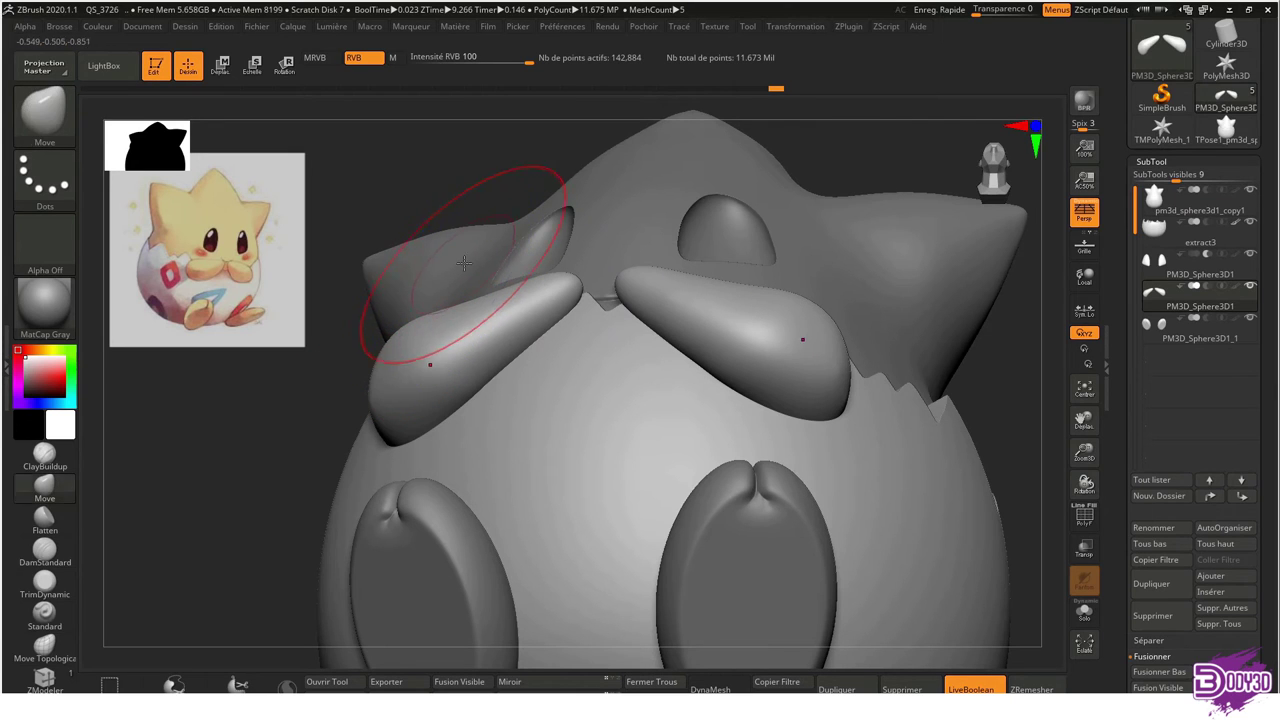
Reconstruct Subdiv on the arms, raise them to SDiv 2, and smooth their surface
click(1151, 162)
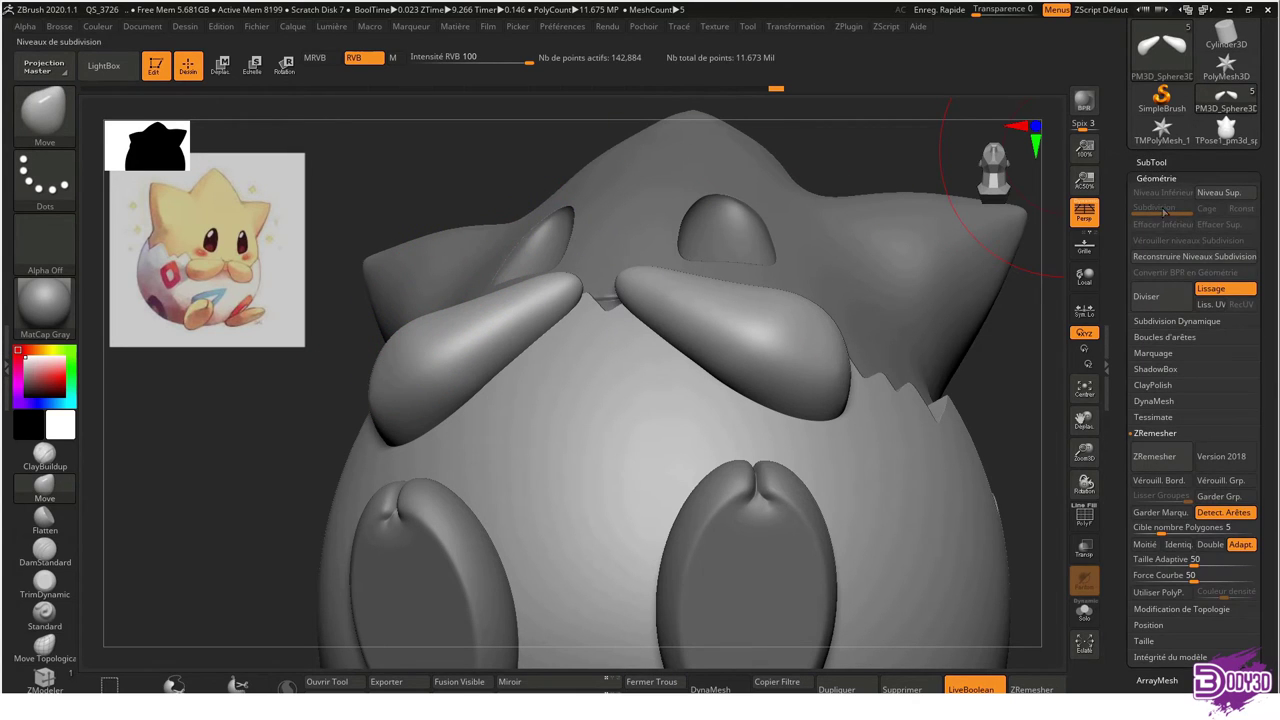
click(1194, 256)
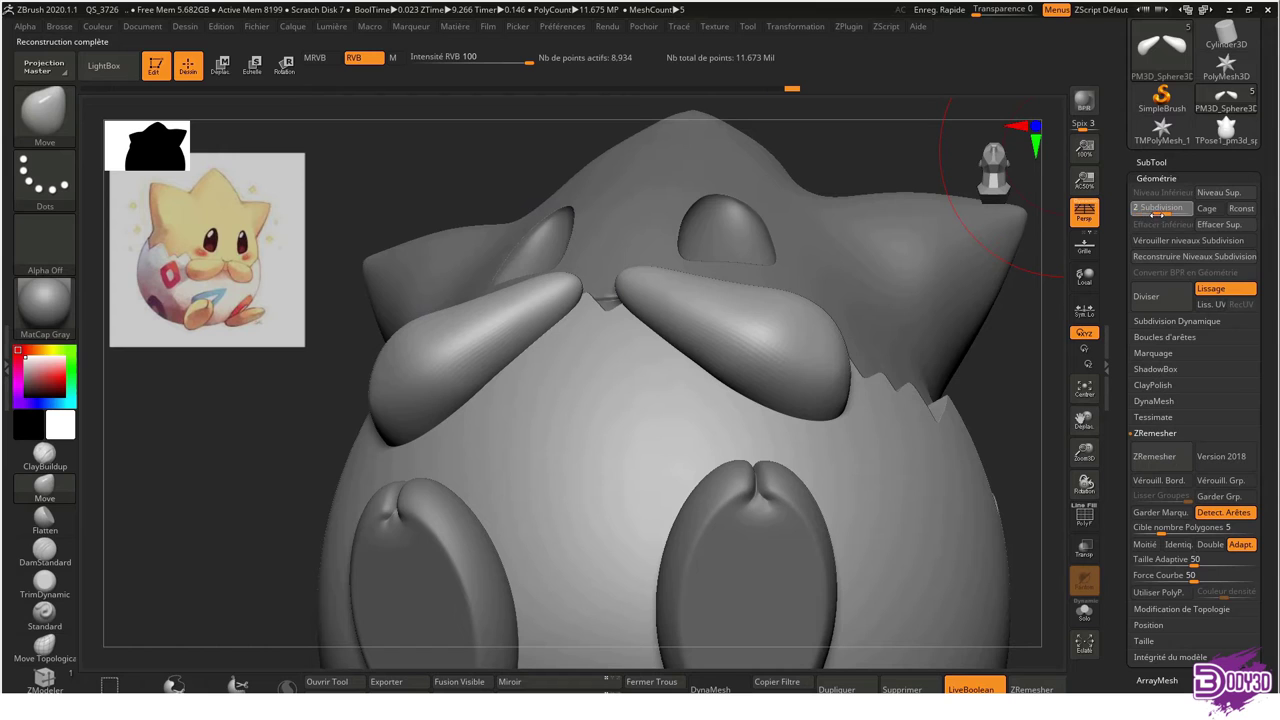
drag(1157, 212, 1157, 212)
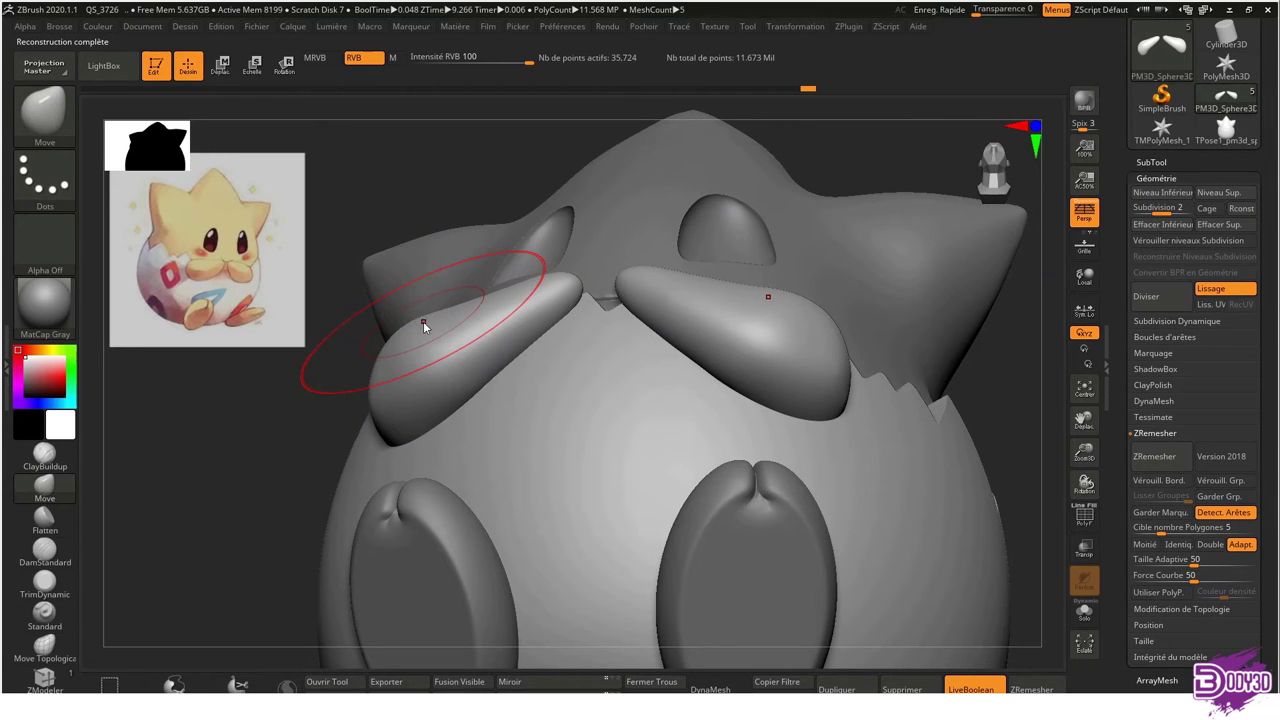
key(shift)
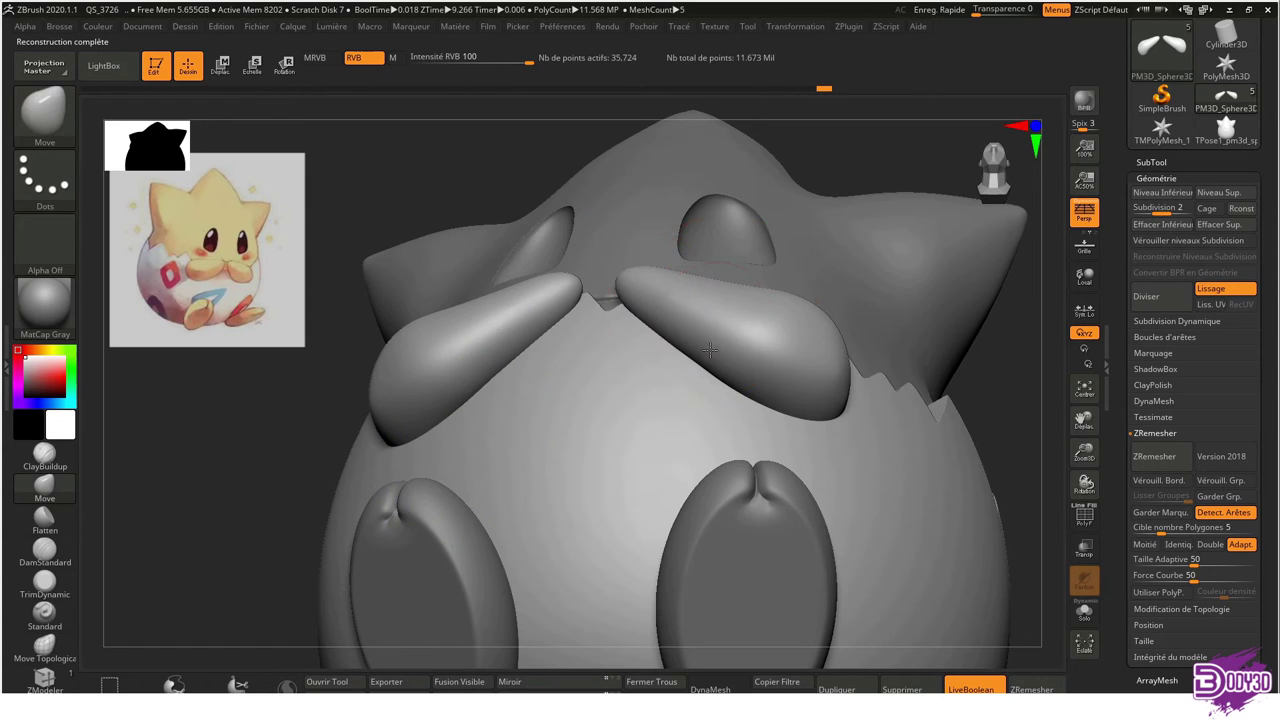
right_drag(707, 319, 612, 512)
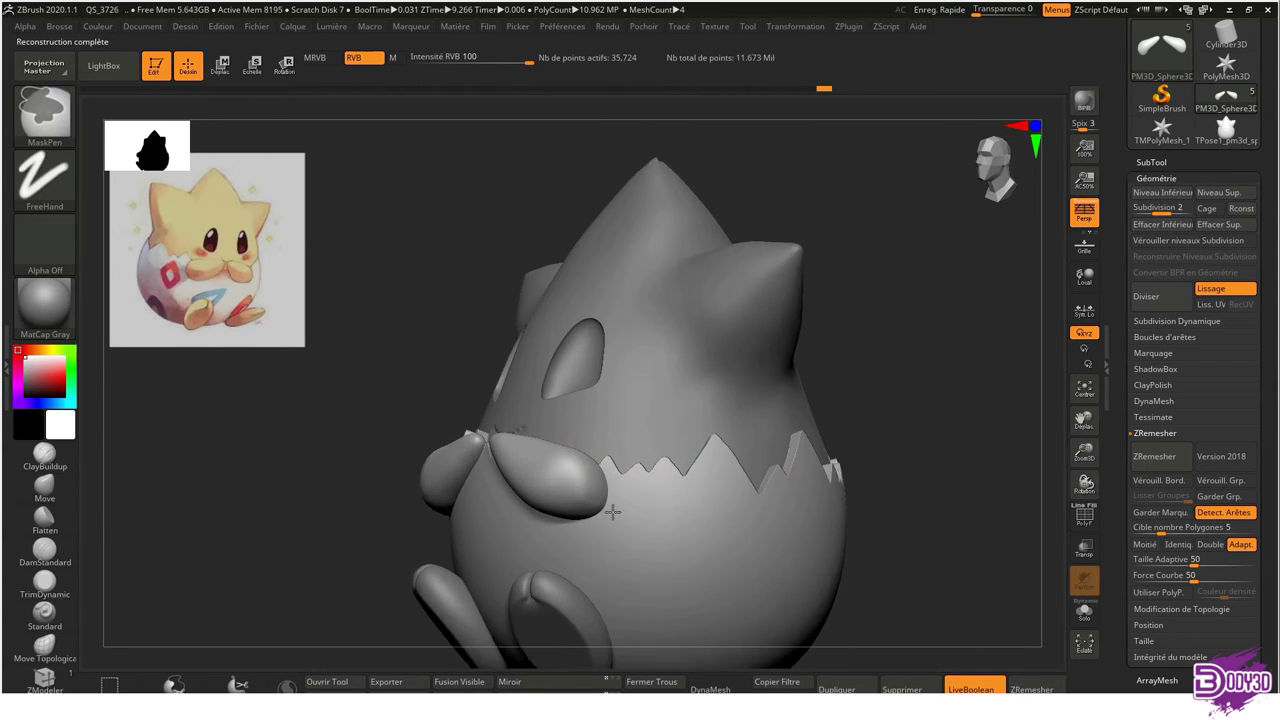
mouse_move(612, 512)
right_down()
mouse_move(425, 418)
mouse_move(466, 484)
right_up()
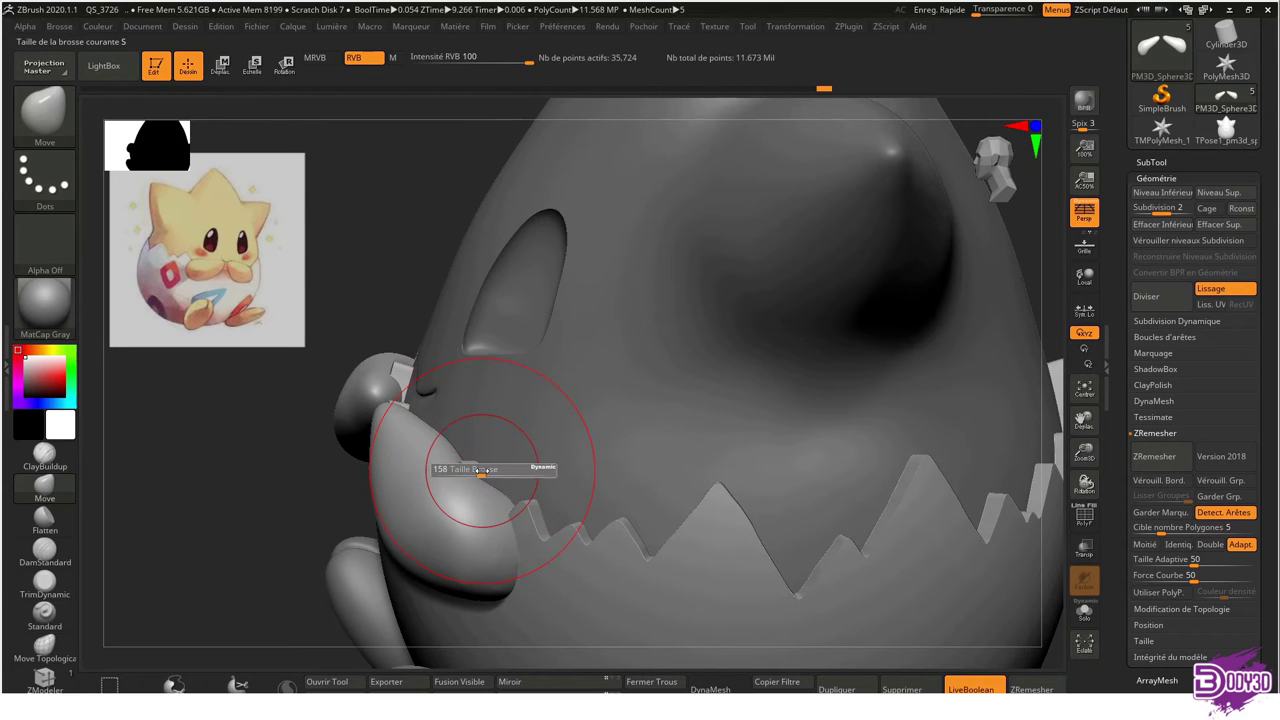
Adjust the brush size by the shell edge and select the cracked eggshell subtool
alt+click(476, 470)
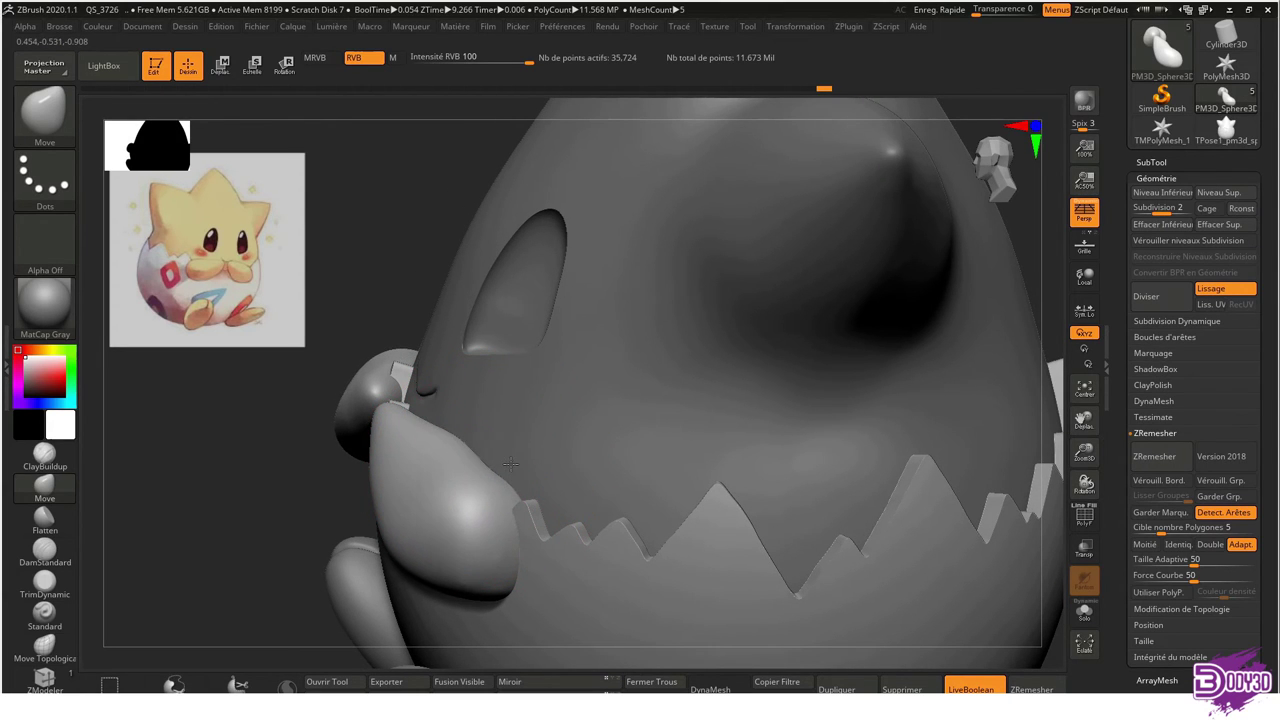
mouse_move(529, 463)
right_down()
mouse_move(416, 451)
mouse_move(557, 378)
right_up()
key(s)
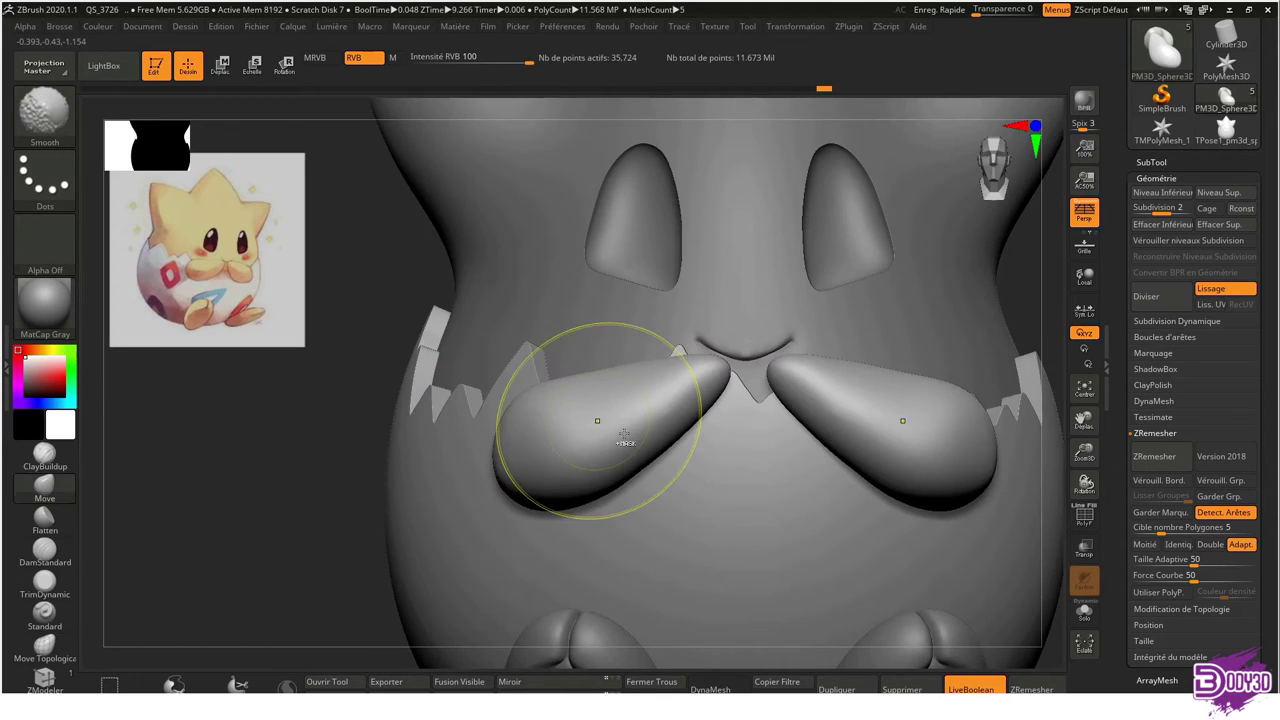
scroll(528, 371, up, 1)
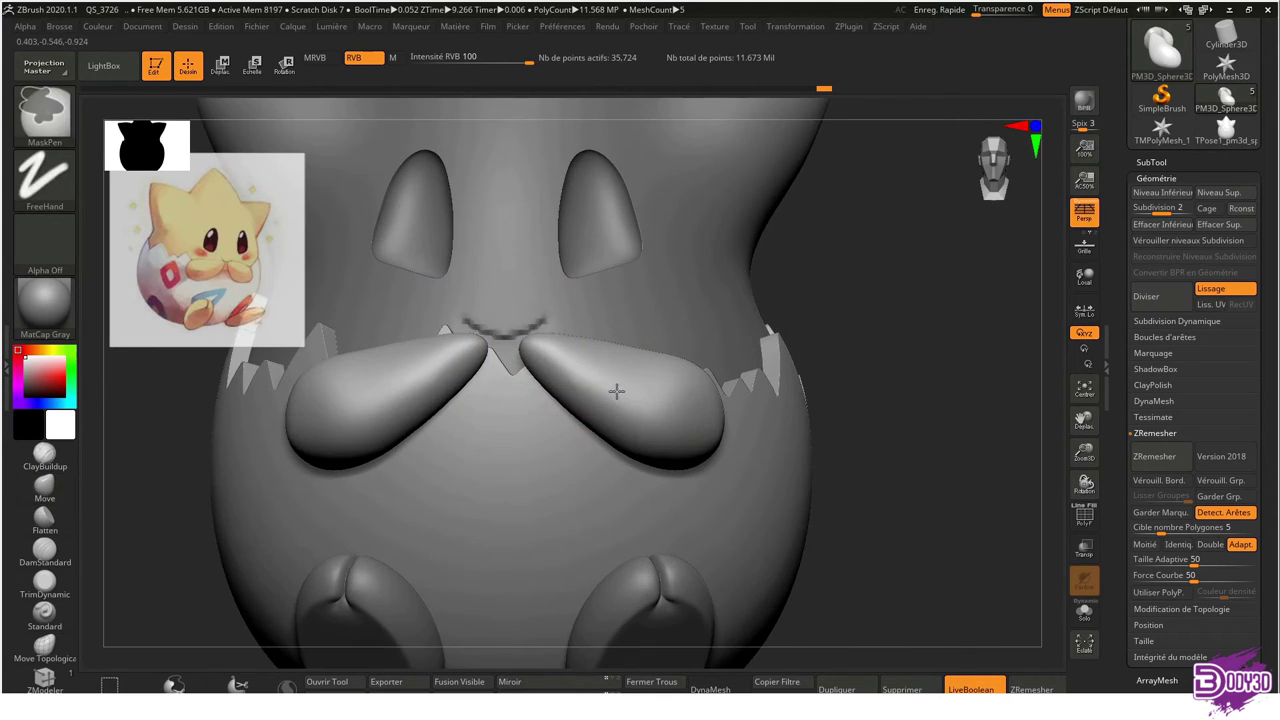
scroll(645, 415, up, 1)
alt+click(623, 440)
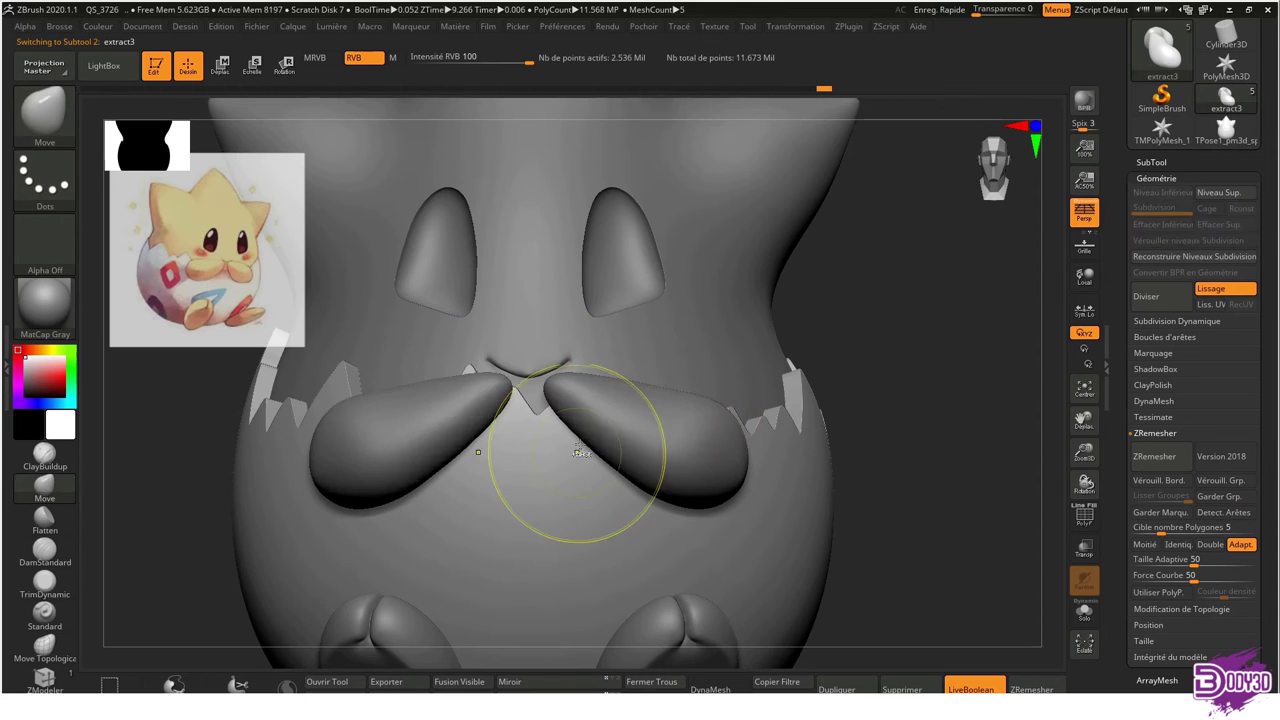
scroll(537, 417, down, 2)
mouse_move(377, 343)
right_down()
mouse_move(694, 416)
mouse_move(503, 352)
right_up()
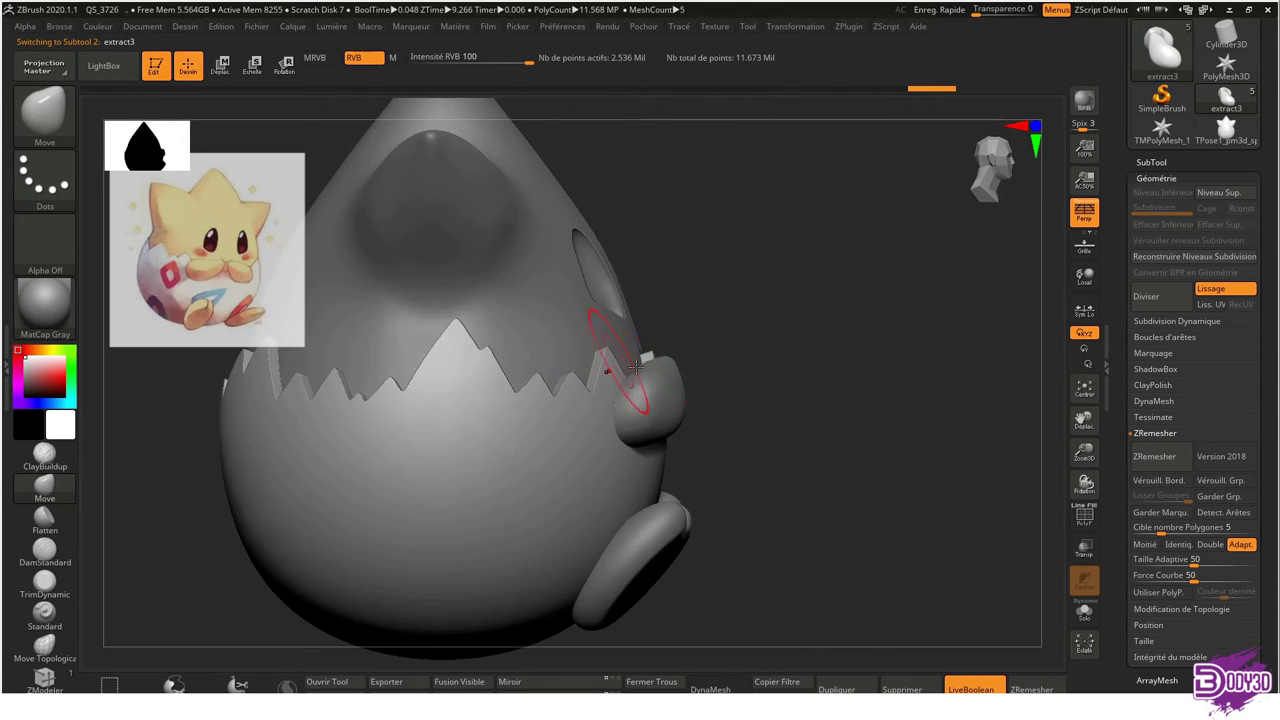
key(space)
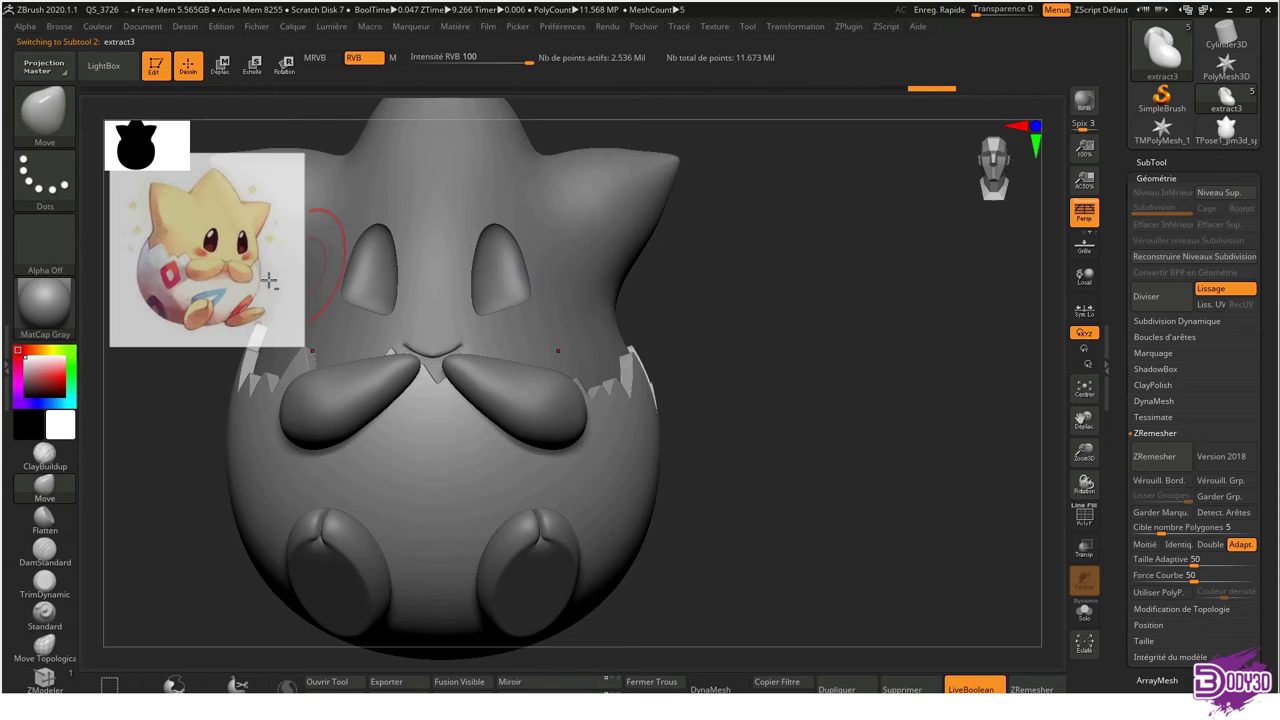
scroll(418, 370, up, 2)
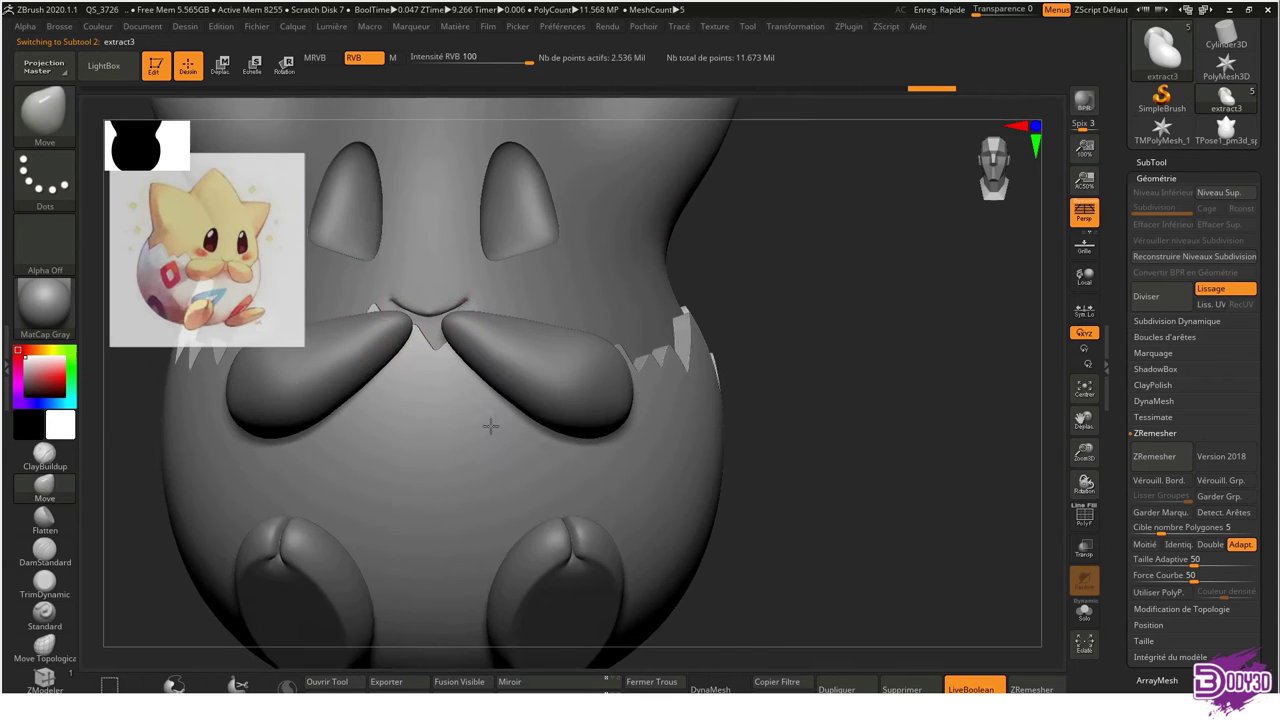
scroll(457, 386, up, 2)
key(b)
key(Escape)
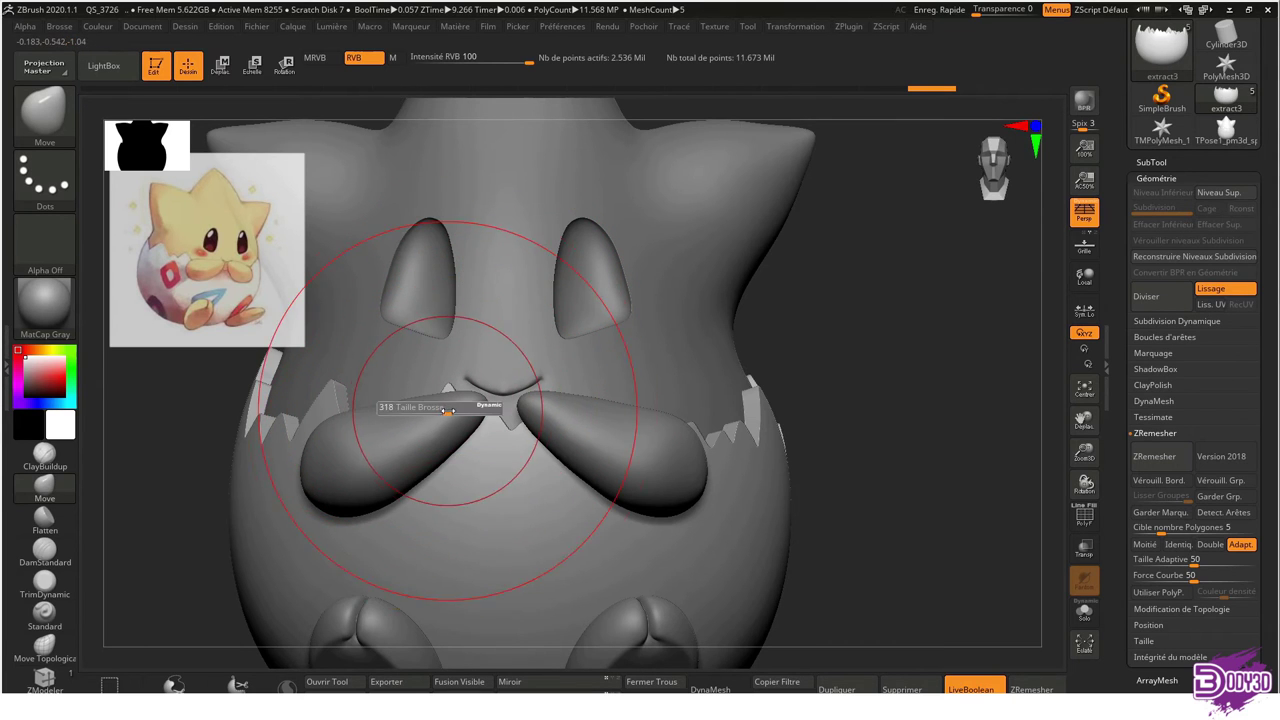
ctrl+right_drag(441, 411, 648, 400)
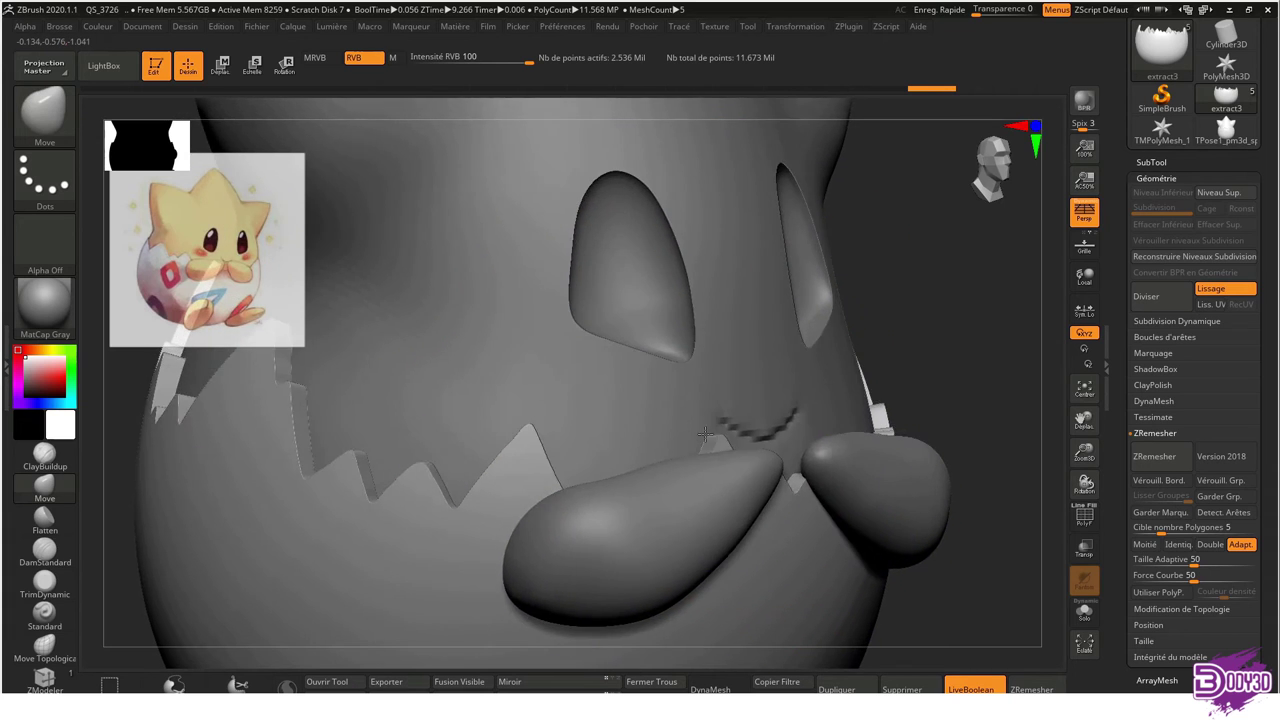
right_drag(648, 400, 762, 457)
mouse_move(728, 417)
right_down()
mouse_move(732, 378)
mouse_move(609, 359)
right_up()
key(s)
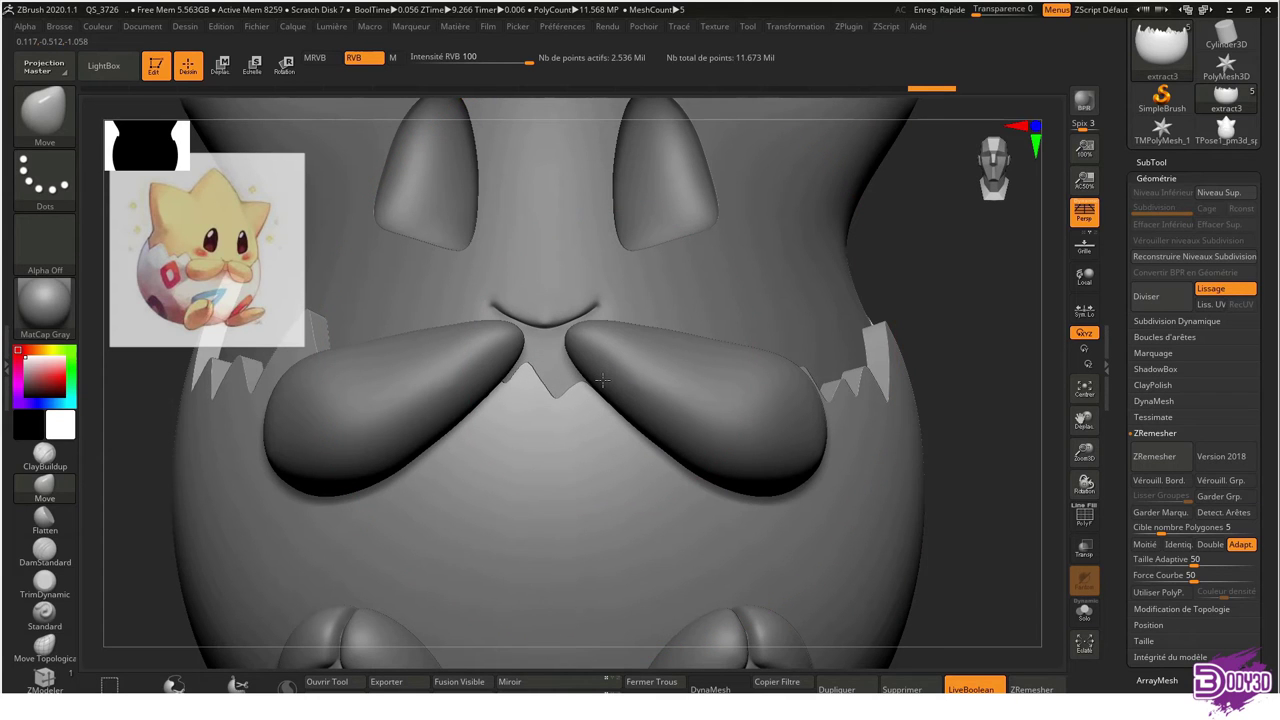
mouse_move(602, 381)
right_down()
mouse_move(523, 383)
mouse_move(592, 428)
mouse_move(540, 510)
mouse_move(503, 455)
mouse_move(615, 330)
right_up()
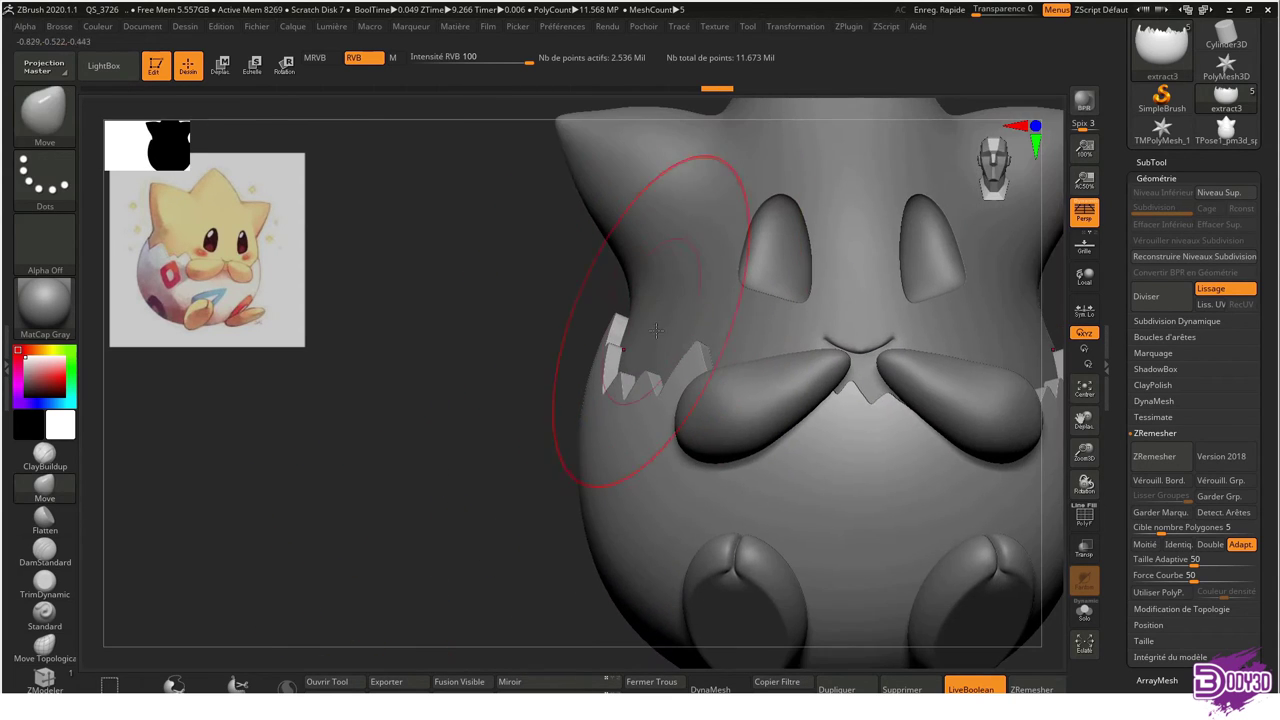
right_drag(676, 370, 706, 395)
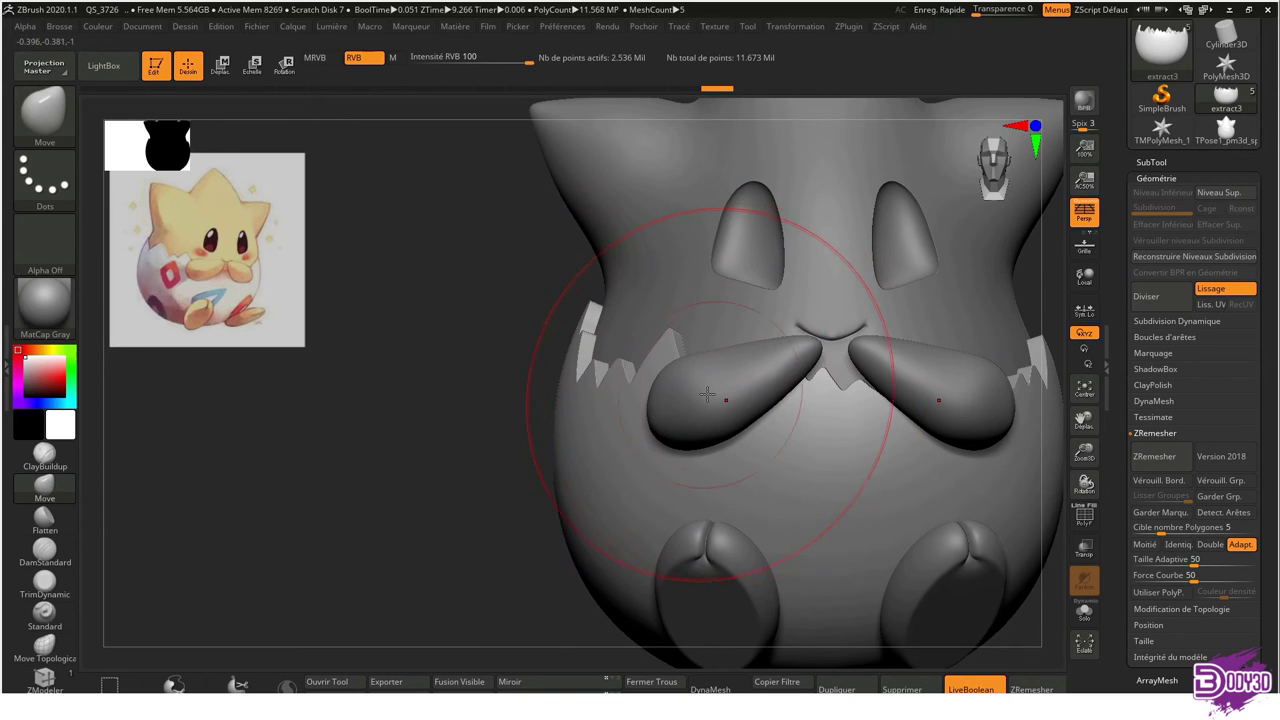
mouse_move(760, 397)
right_down()
mouse_move(709, 371)
mouse_move(771, 400)
mouse_move(627, 333)
mouse_move(603, 330)
mouse_move(603, 345)
right_up()
Select the arms subtool in front view and drop it to the lowest subdivision level
alt+click(603, 345)
mouse_move(669, 390)
right_down()
mouse_move(760, 386)
mouse_move(686, 380)
right_up()
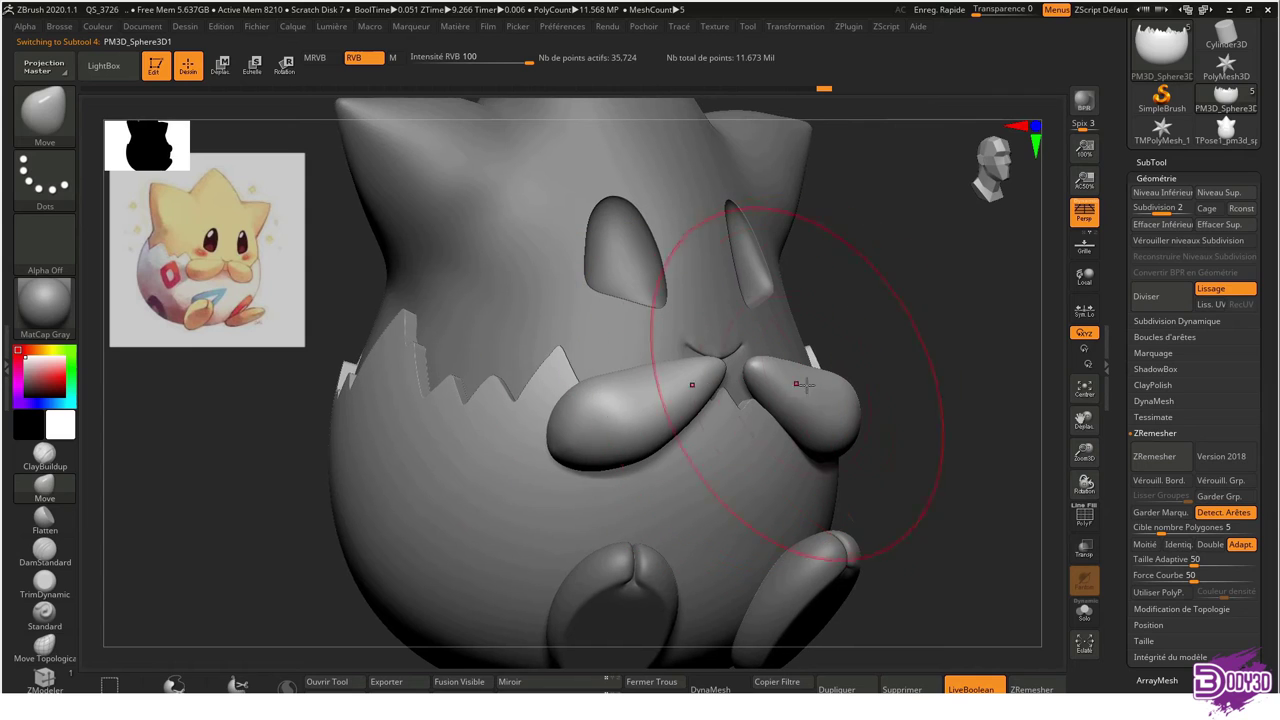
drag(870, 411, 853, 441)
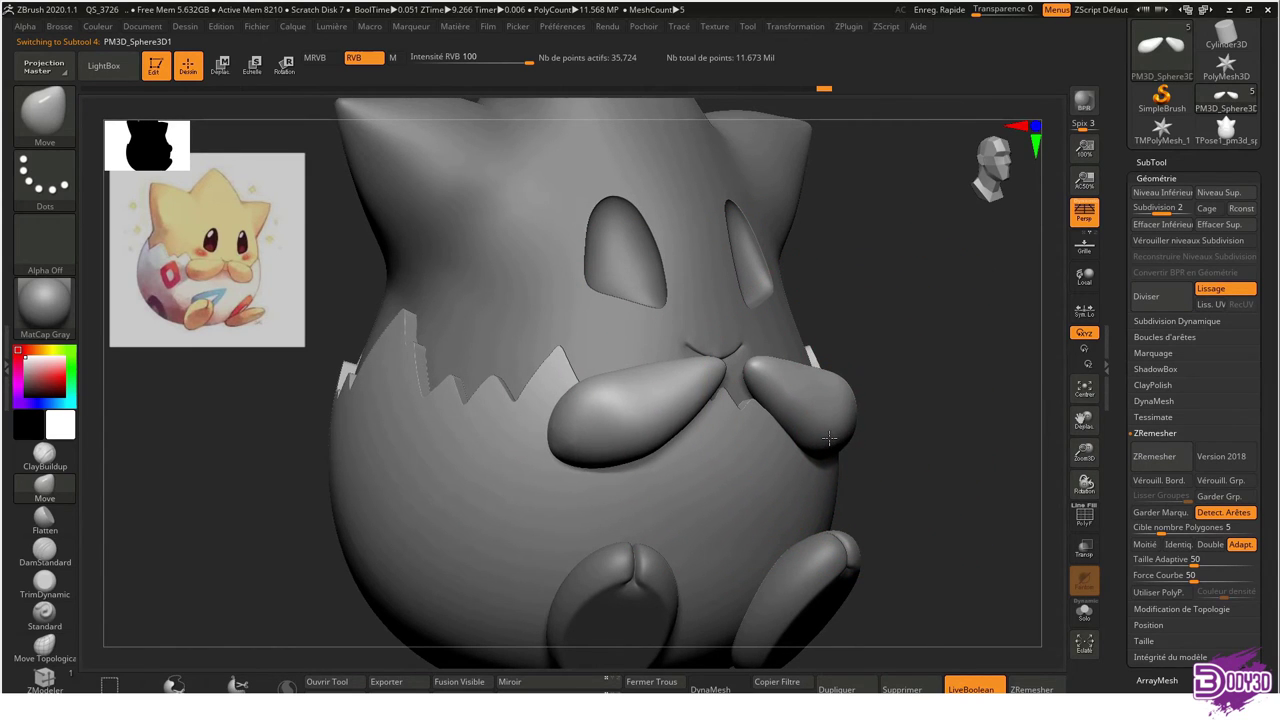
mouse_move(829, 437)
right_down()
mouse_move(757, 393)
mouse_move(738, 330)
right_up()
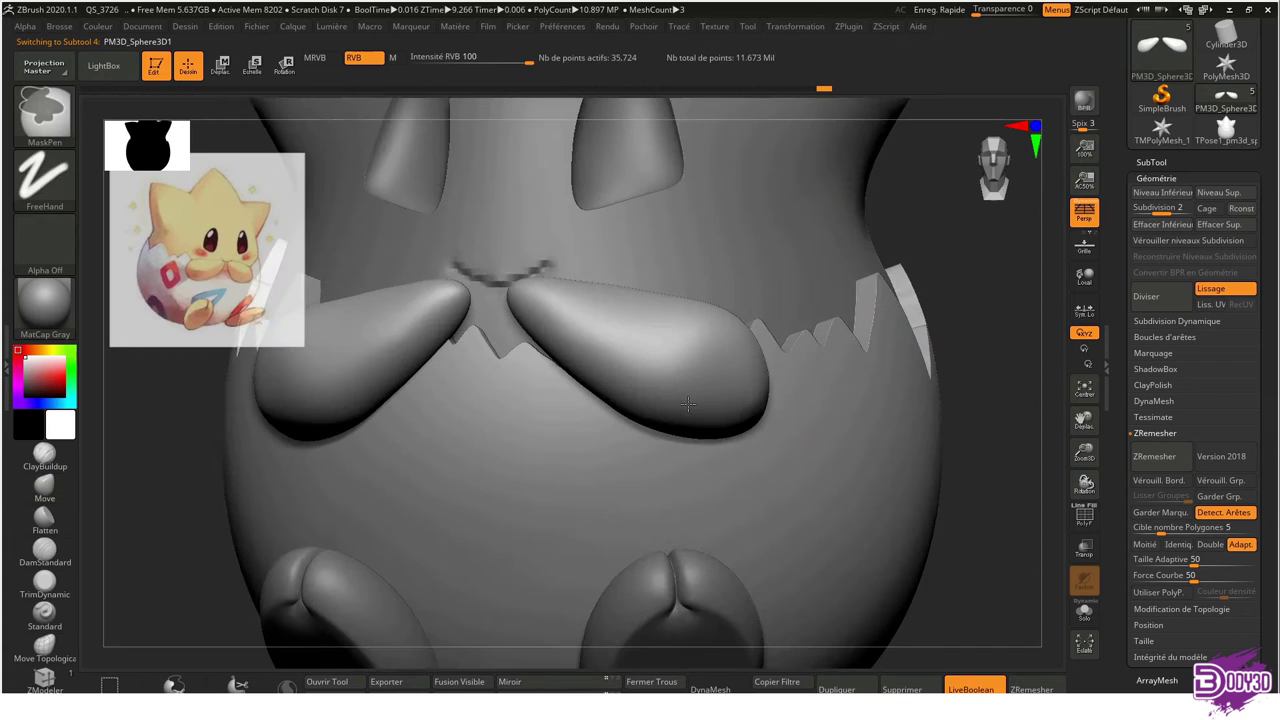
key(shift+d)
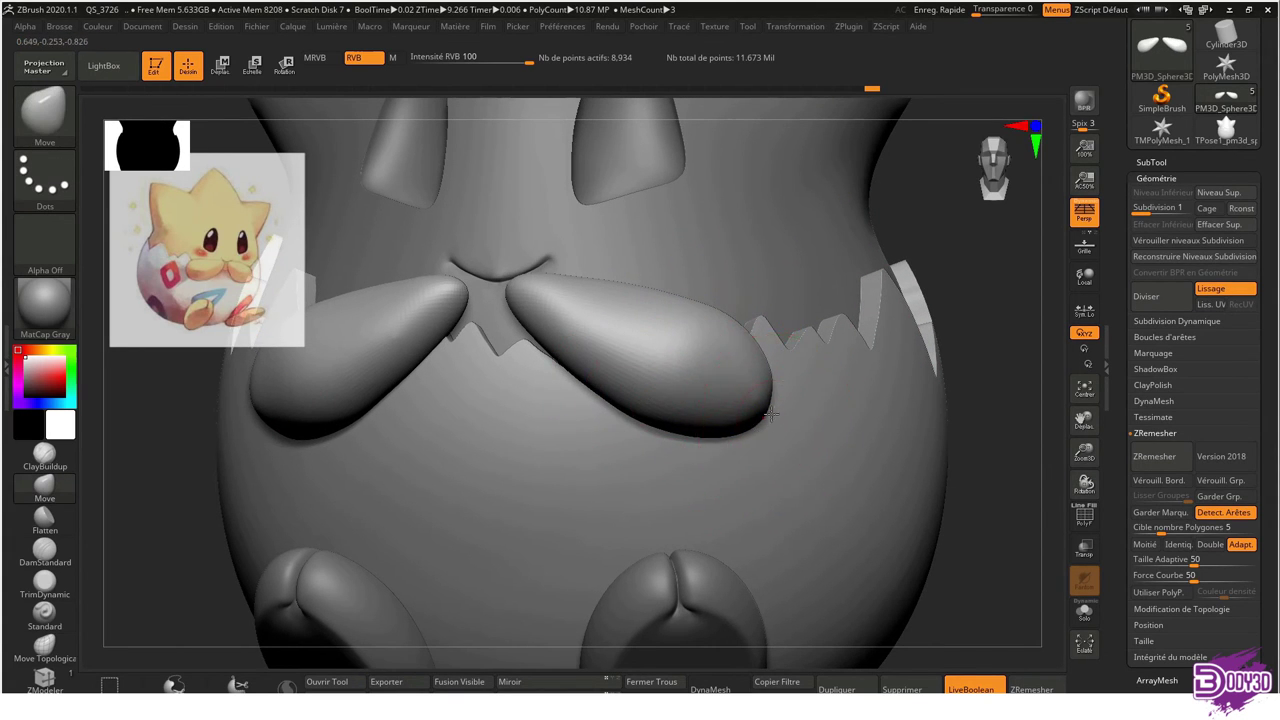
Smooth the arms at SDiv 1, then raise them to subdivision level 3
right_drag(775, 422, 711, 404)
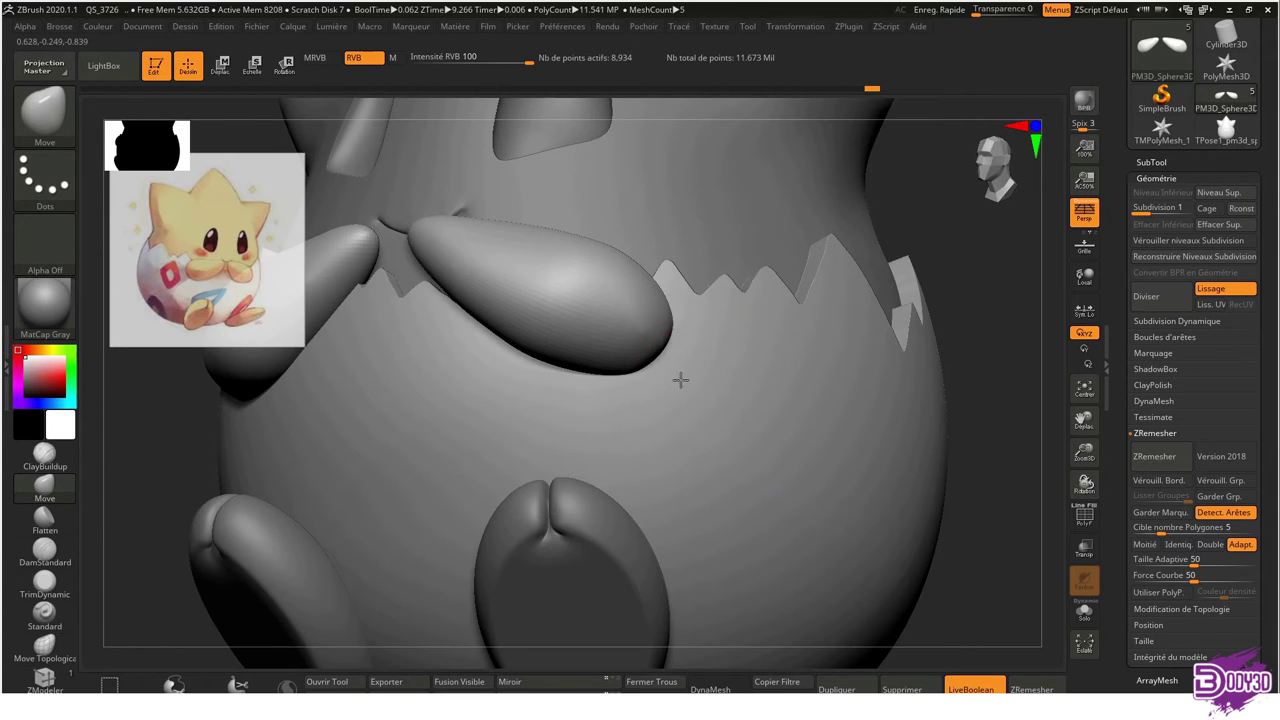
shift+right_drag(673, 385, 727, 296)
key(shift)
key(d)
key(d)
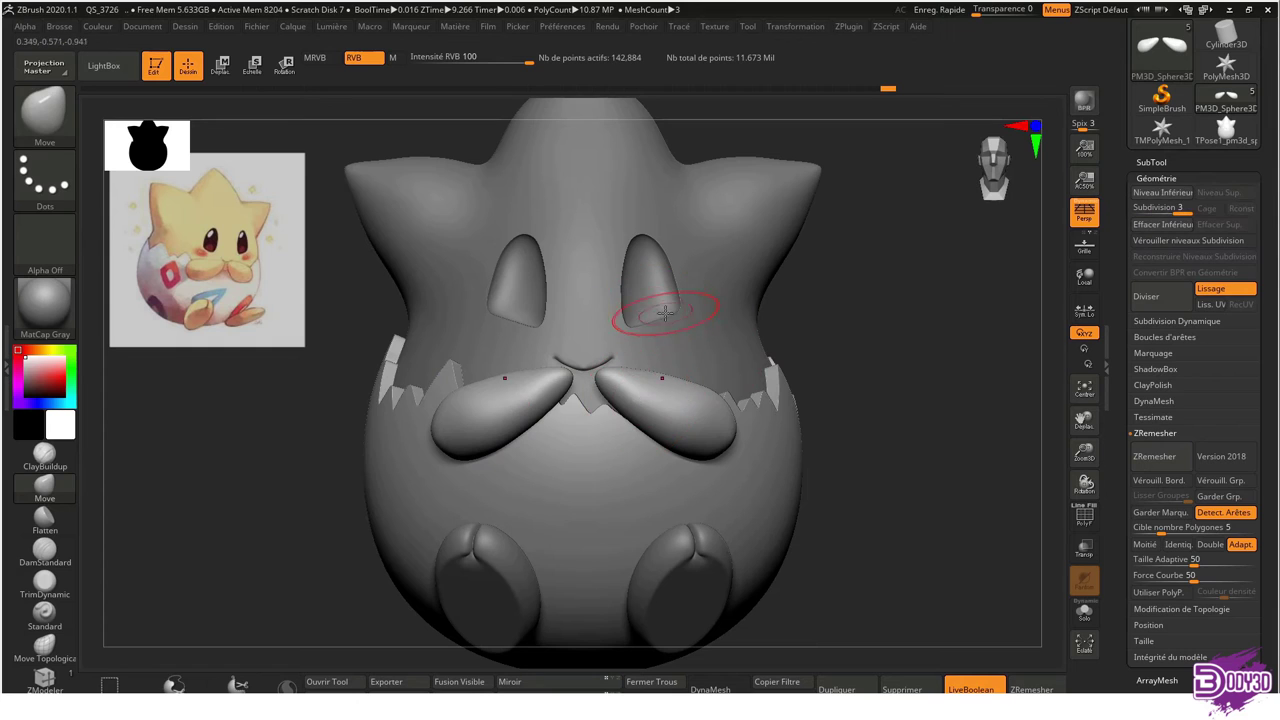
mouse_move(674, 300)
alt+right_down()
mouse_move(716, 324)
mouse_move(708, 309)
mouse_move(686, 394)
mouse_move(585, 482)
mouse_move(667, 378)
mouse_move(591, 374)
mouse_move(632, 278)
mouse_move(645, 318)
alt+right_up()
key(ctrl)
Select the body, shrink the brush to about 56, then select the extract3 eggshell subtool
alt+click(600, 372)
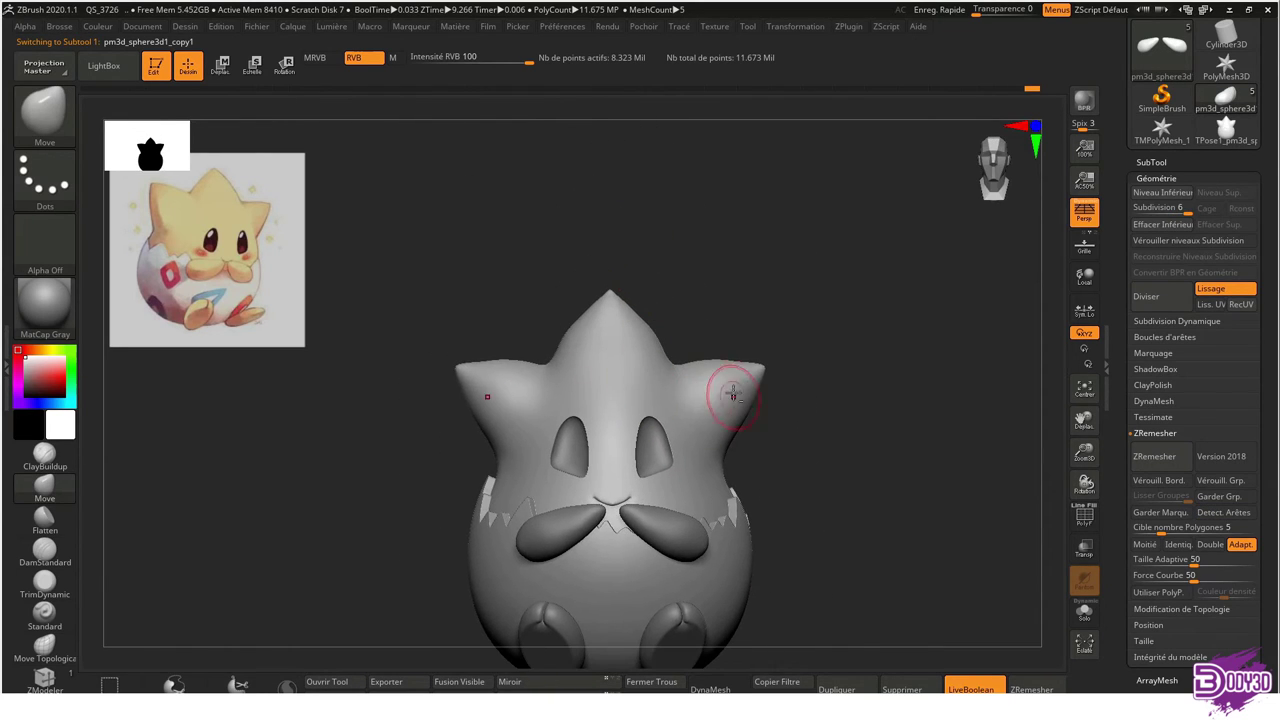
mouse_move(733, 395)
ctrl+right_down()
mouse_move(671, 337)
mouse_move(724, 390)
ctrl+right_up()
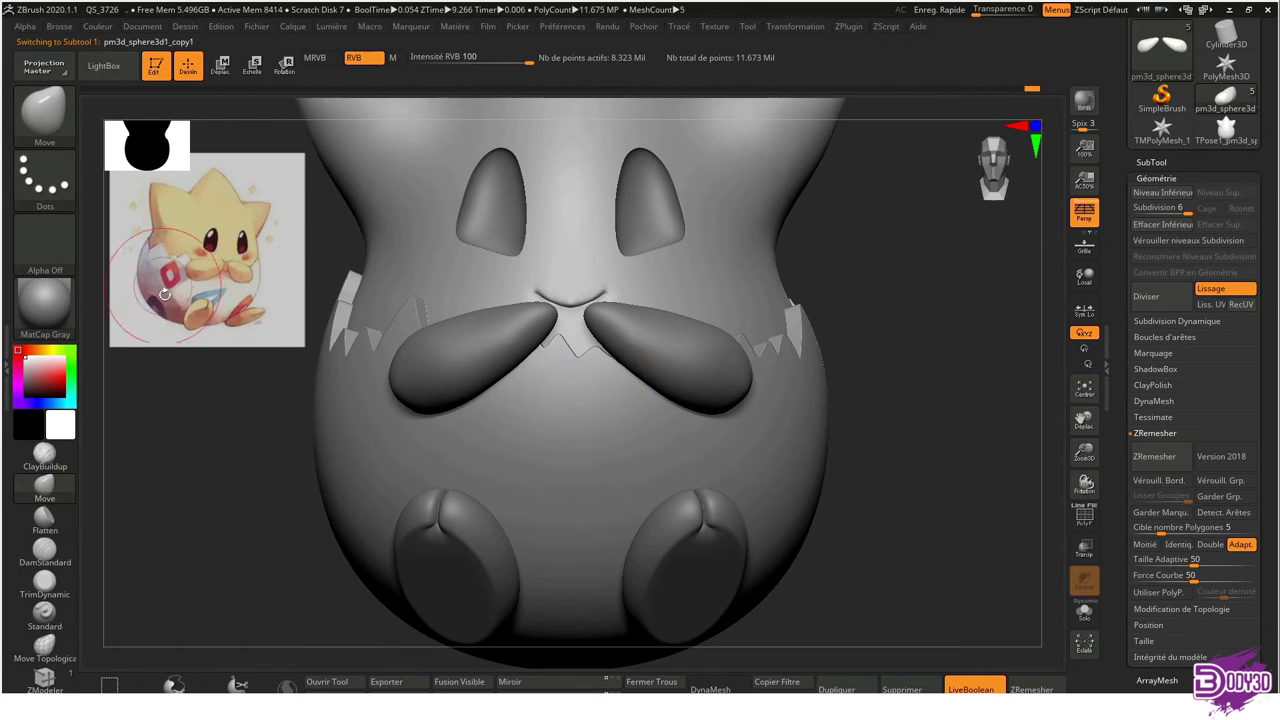
key(s)
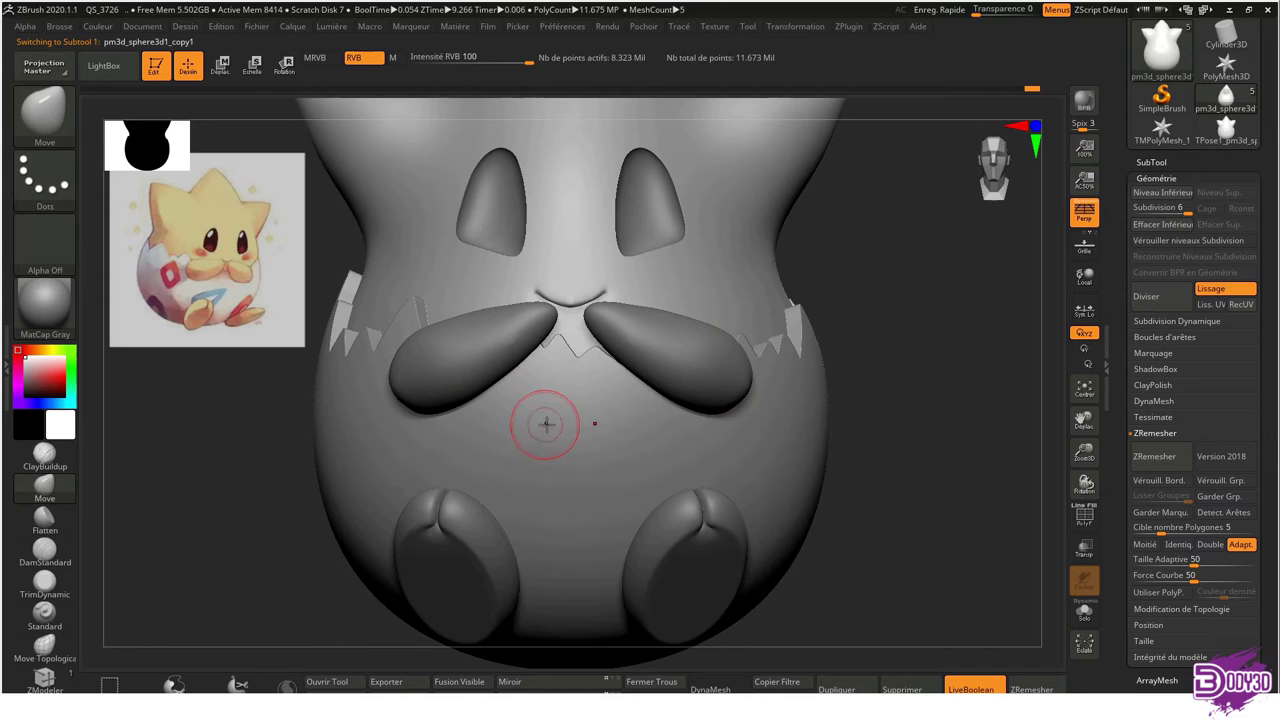
drag(594, 430, 549, 430)
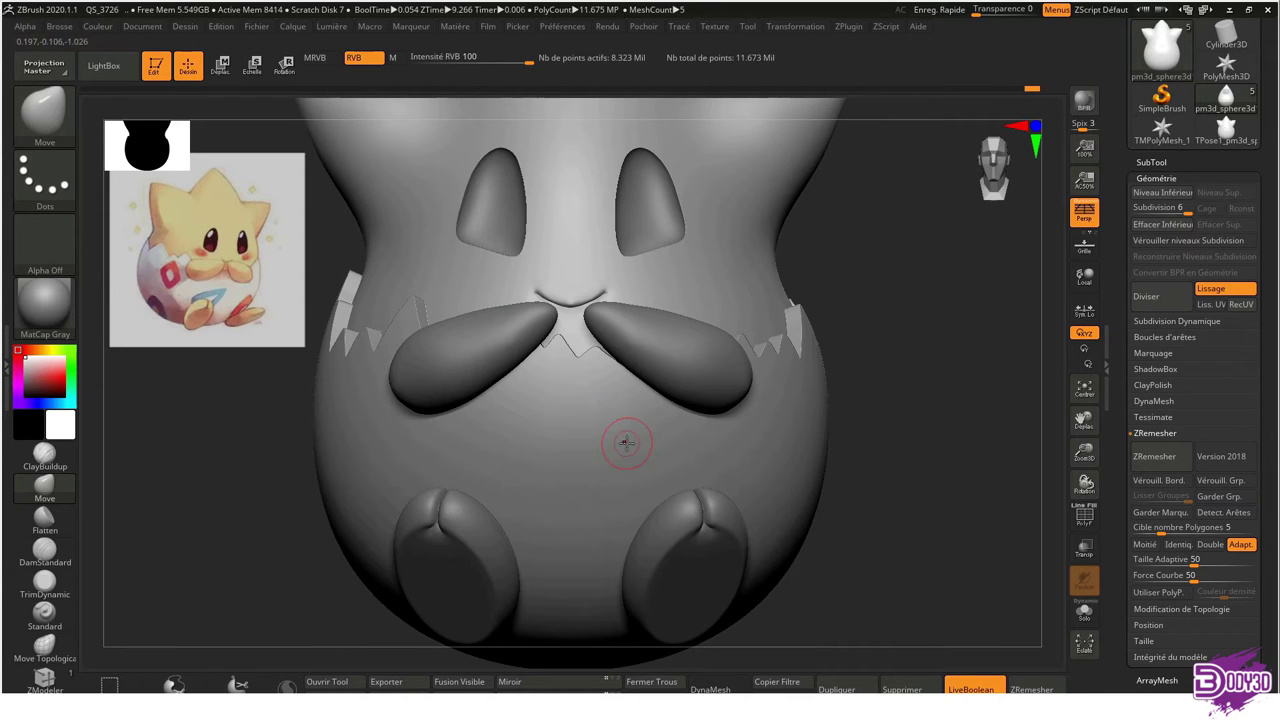
alt+click(598, 450)
right_drag(745, 452, 689, 446)
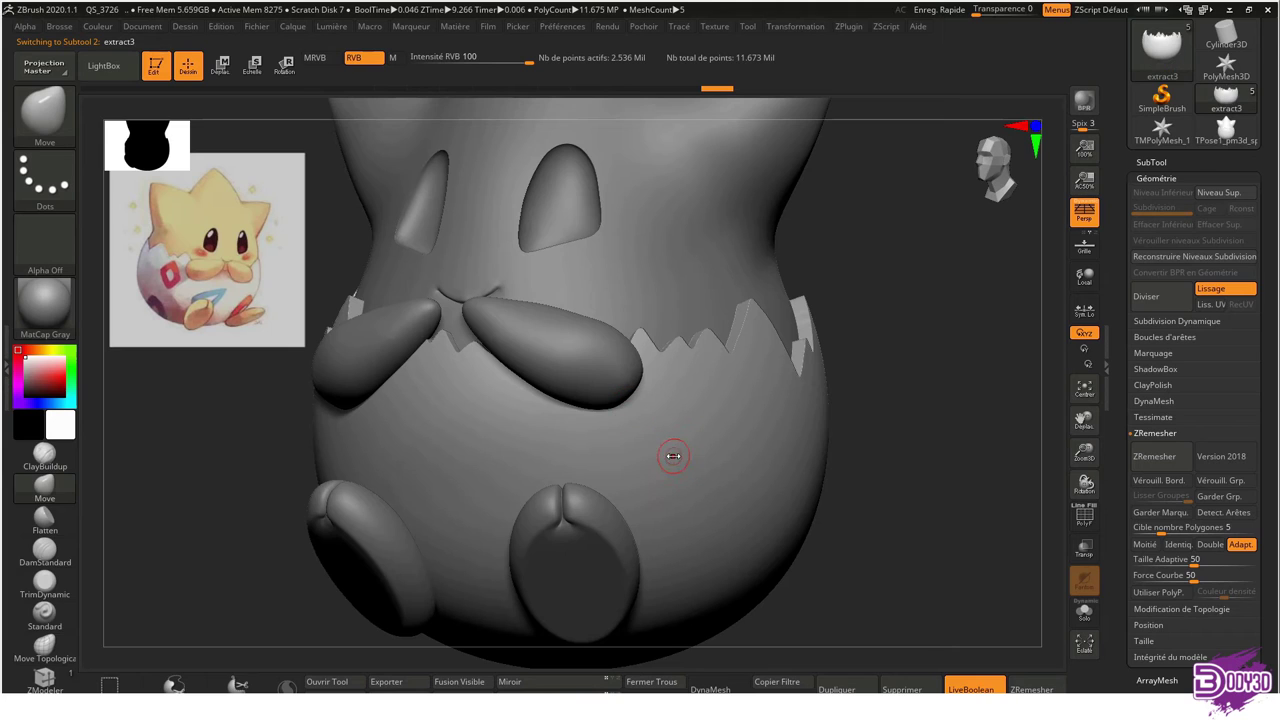
Try a first mask stroke on the shell, check the Togepi reference, then clear the mask
right_drag(674, 451, 671, 449)
ctrl+drag(584, 478, 648, 434)
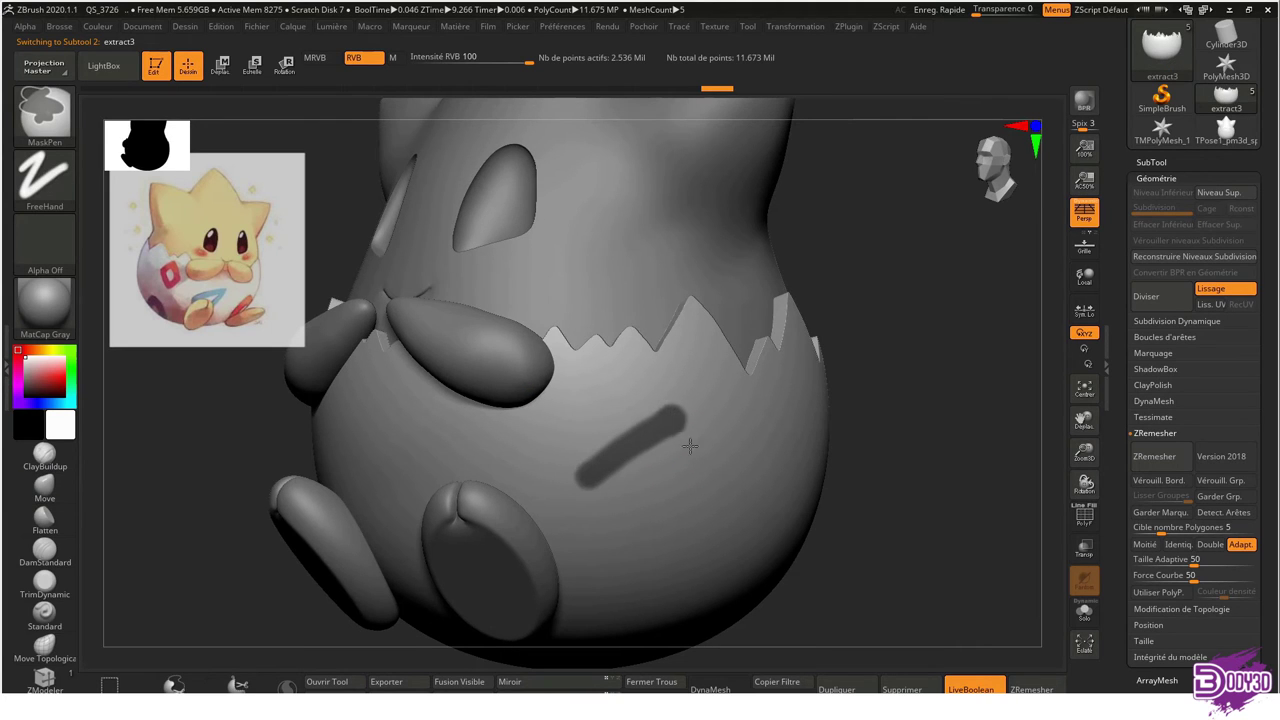
key(ctrl+z)
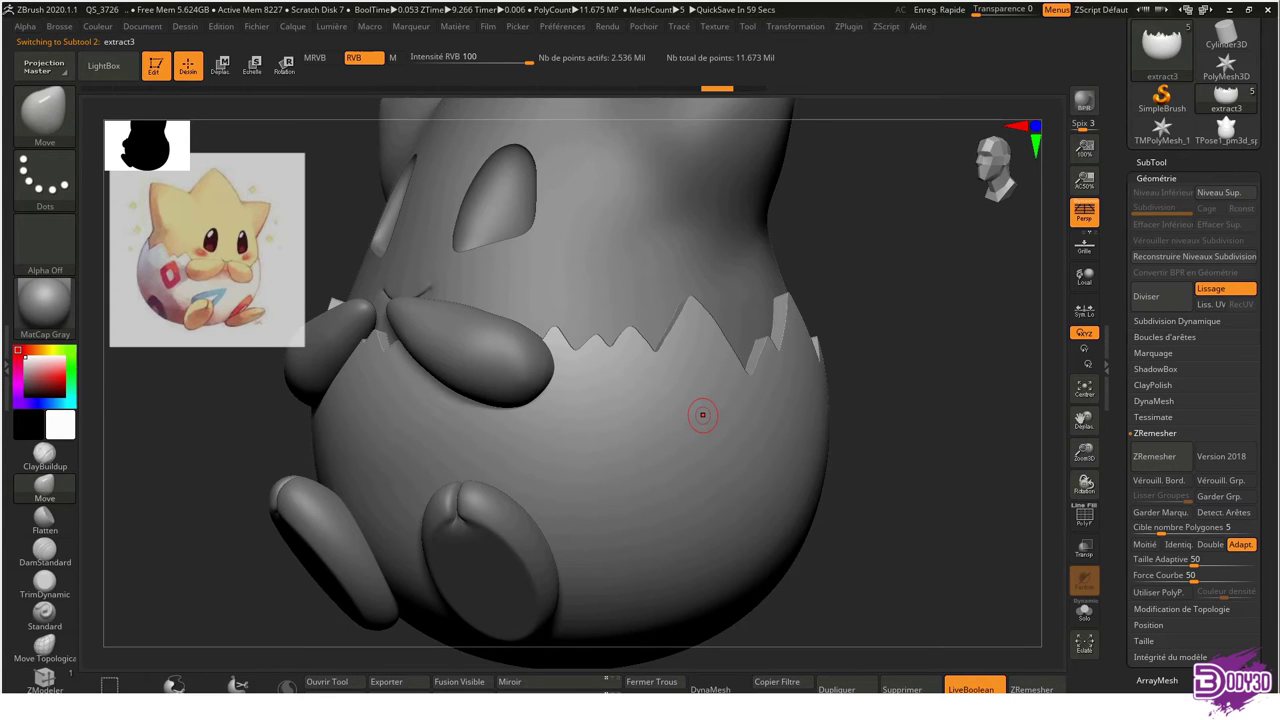
key(alt+Tab)
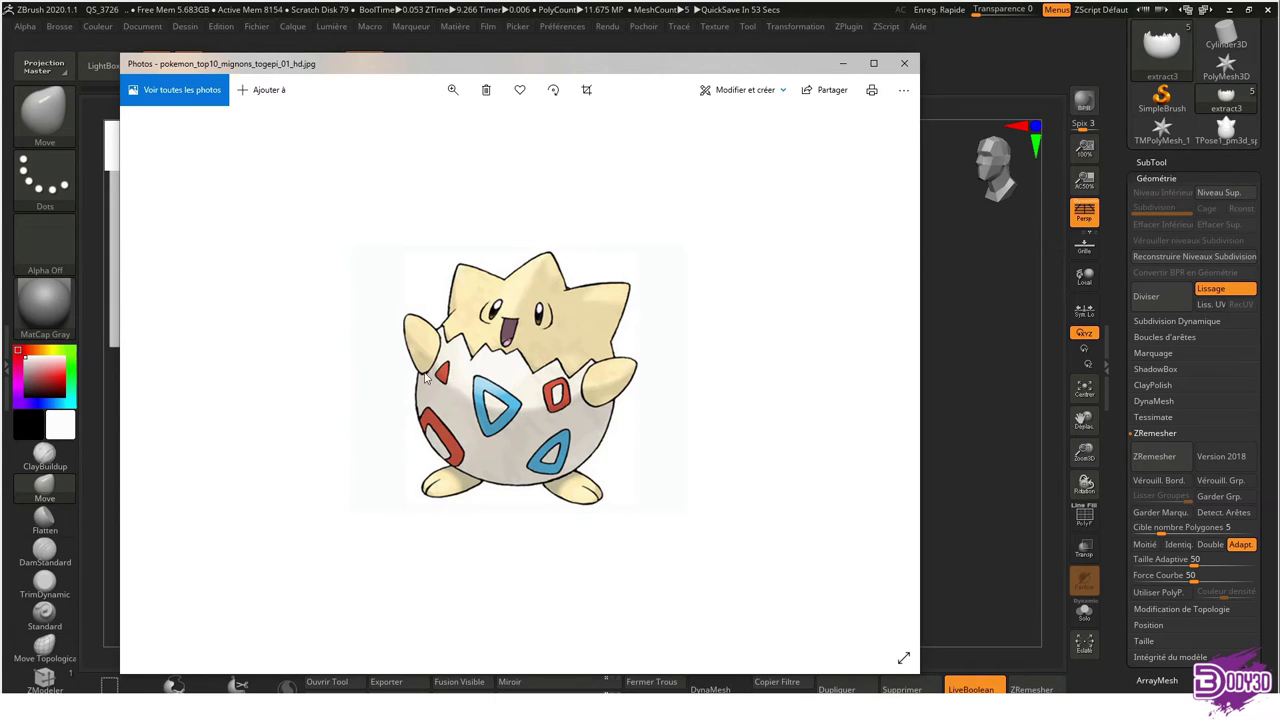
click(843, 63)
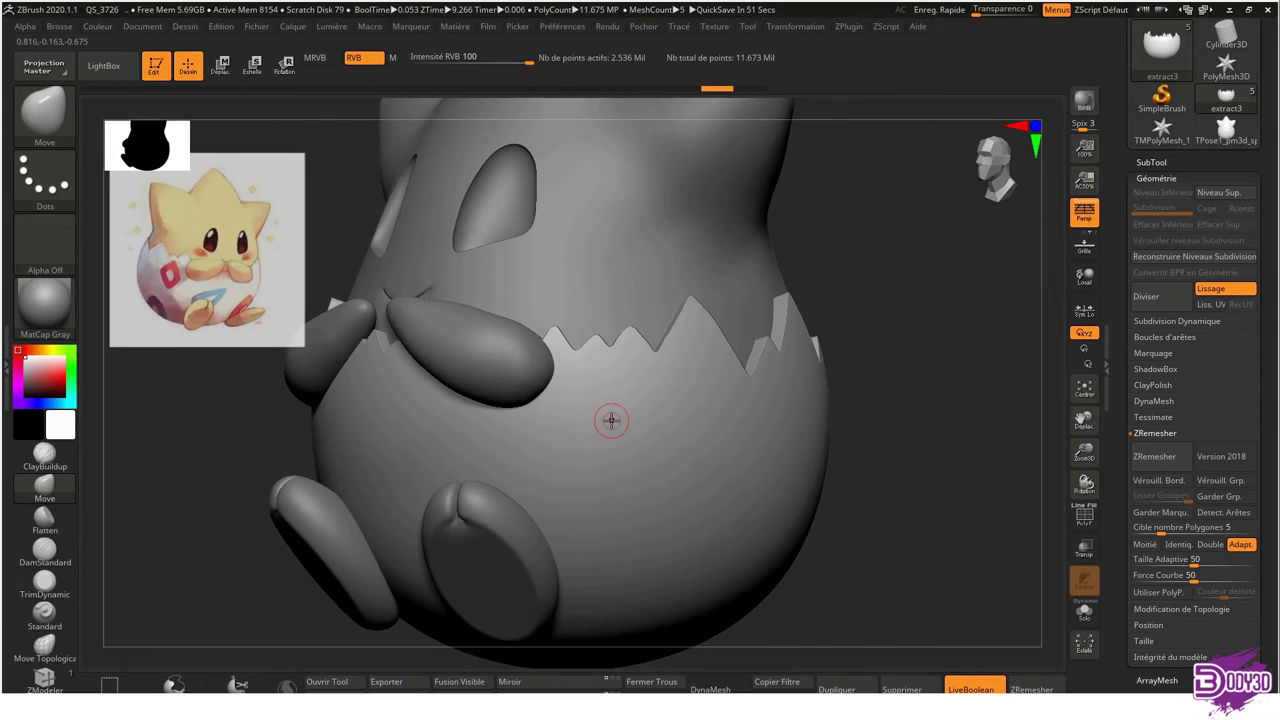
text(22)
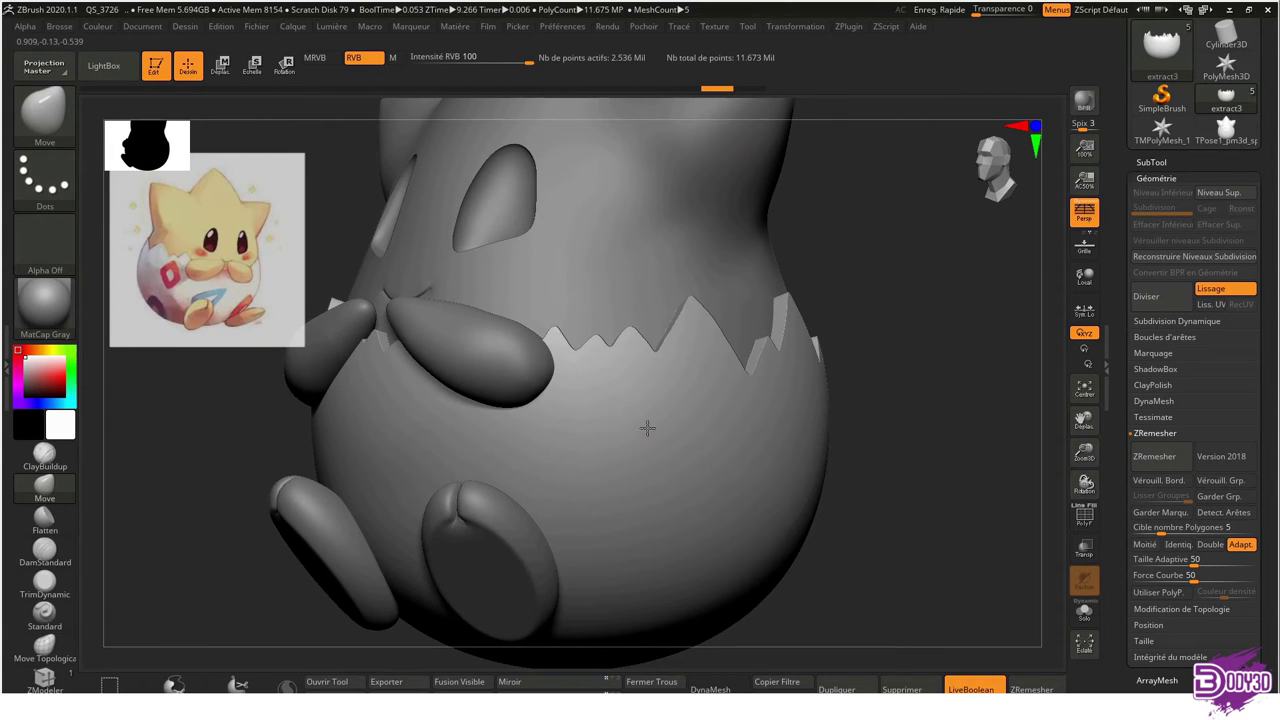
right_drag(649, 429, 603, 448)
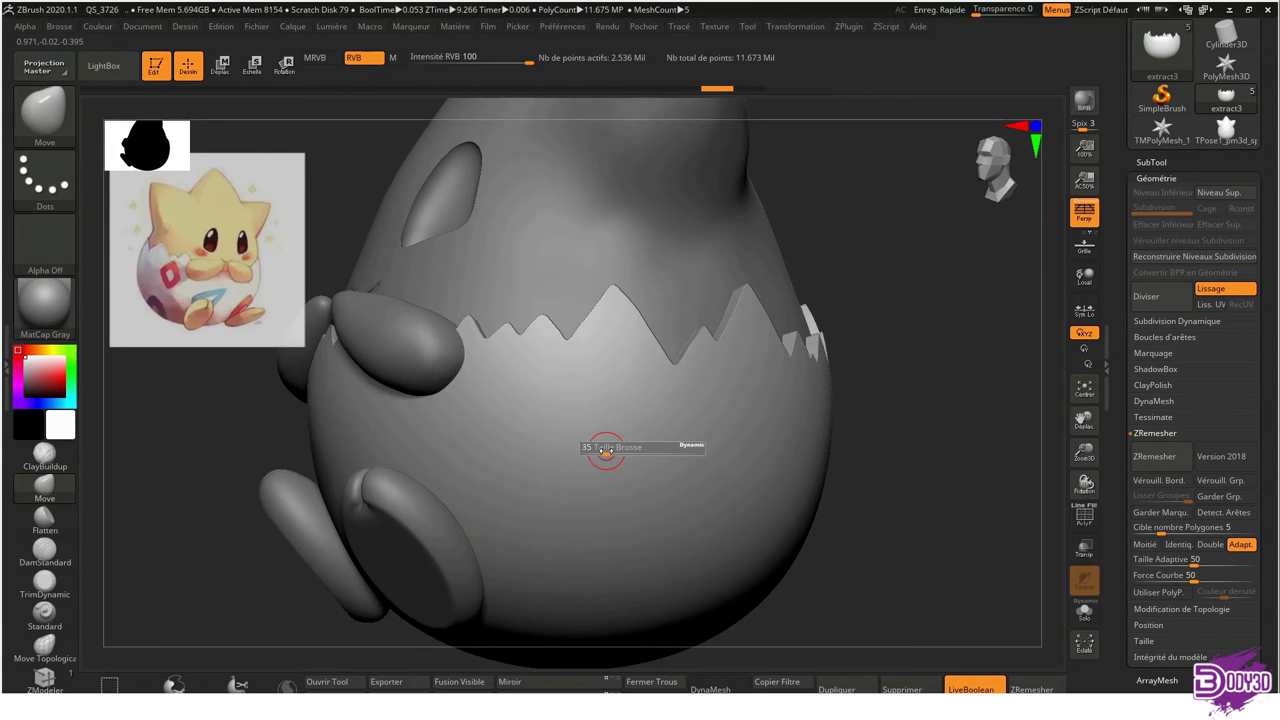
key(ctrl)
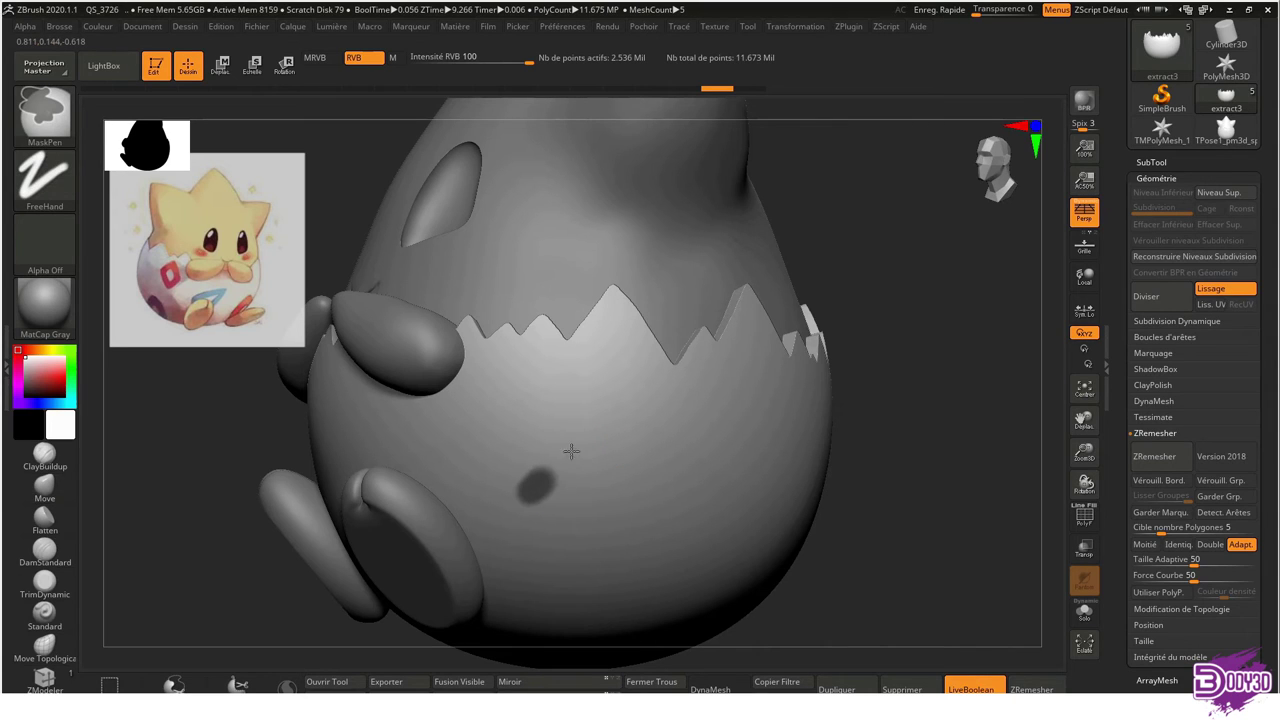
ctrl+drag(571, 452, 610, 420)
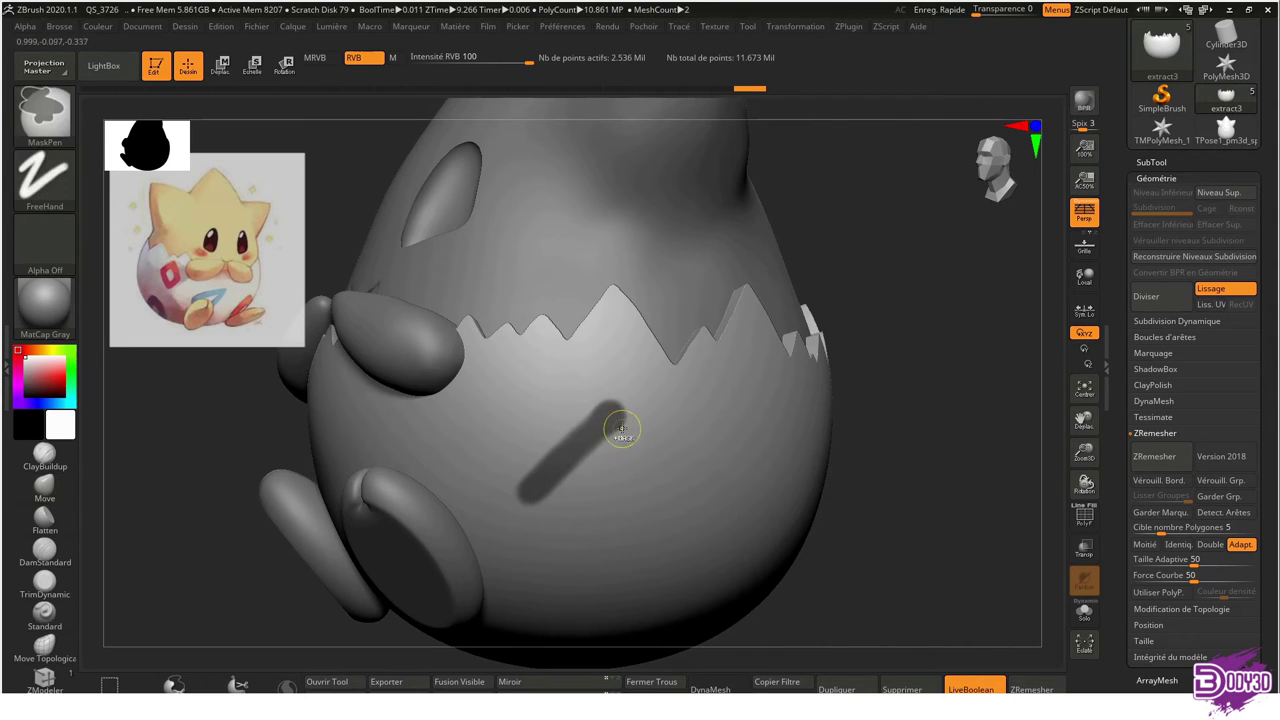
ctrl+drag(923, 257, 935, 290)
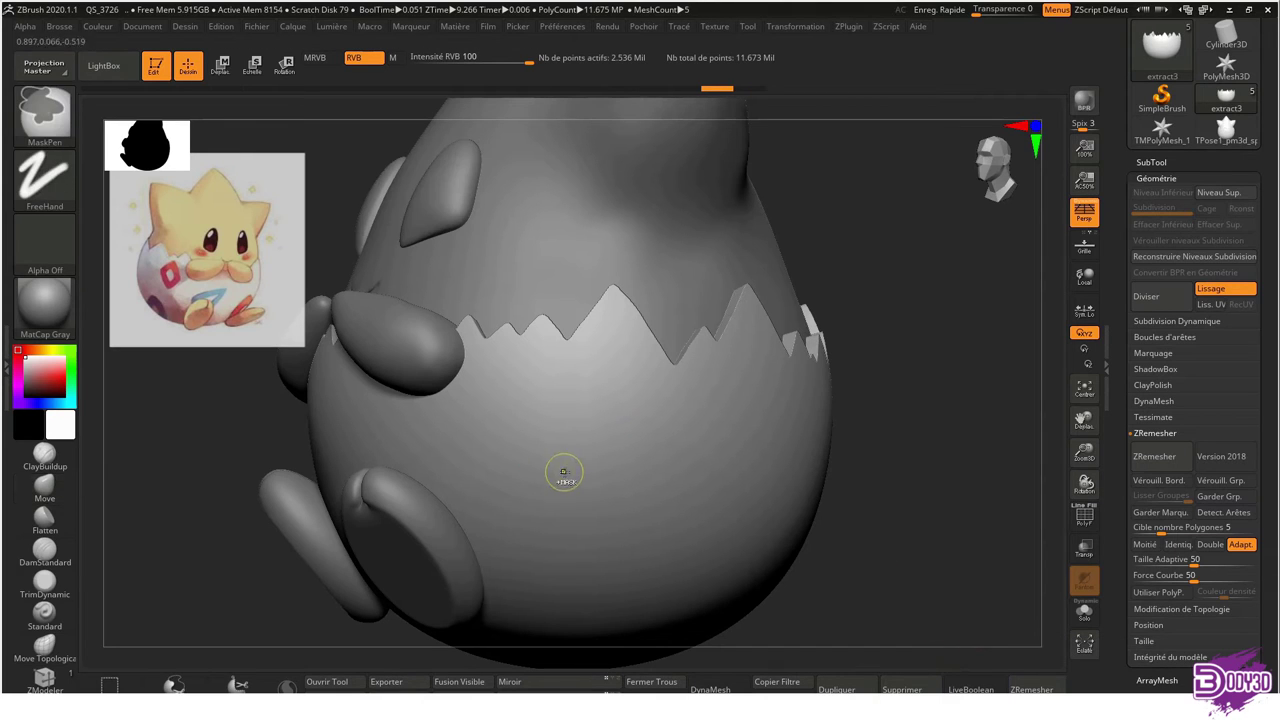
With the egg shell soloed, mask triangle shapes and small patches across its front and sides
key(ctrl+shift+s)
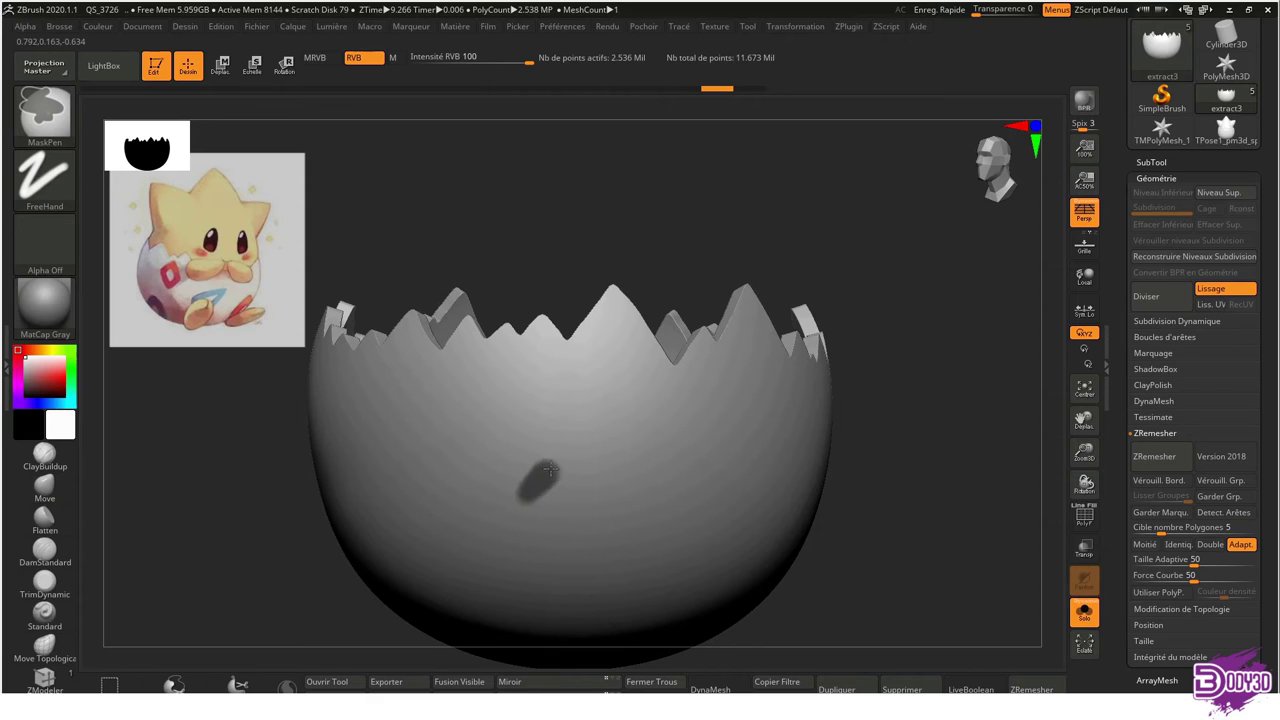
ctrl+drag(540, 480, 608, 418)
ctrl+drag(658, 464, 612, 524)
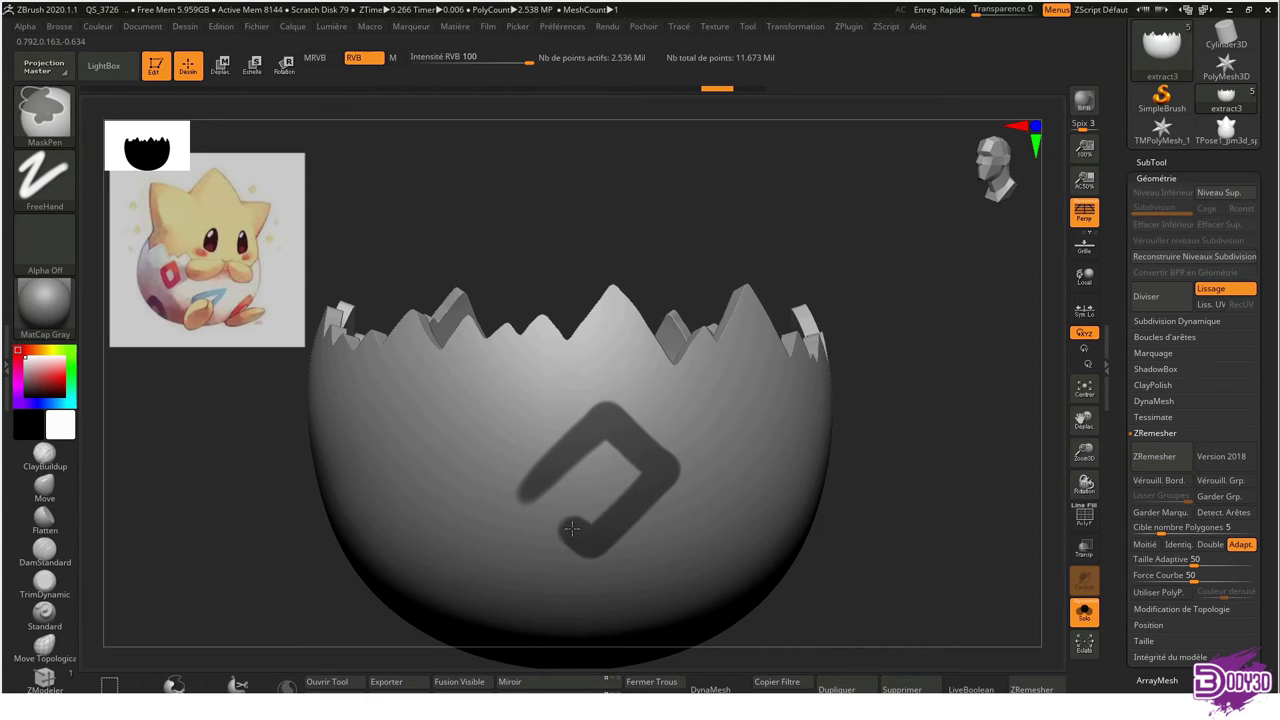
drag(674, 437, 466, 468)
mouse_move(466, 468)
ctrl+mouse_down()
mouse_move(570, 360)
mouse_move(469, 471)
mouse_move(706, 362)
ctrl+mouse_up()
drag(735, 435, 644, 442)
ctrl+drag(644, 440, 644, 442)
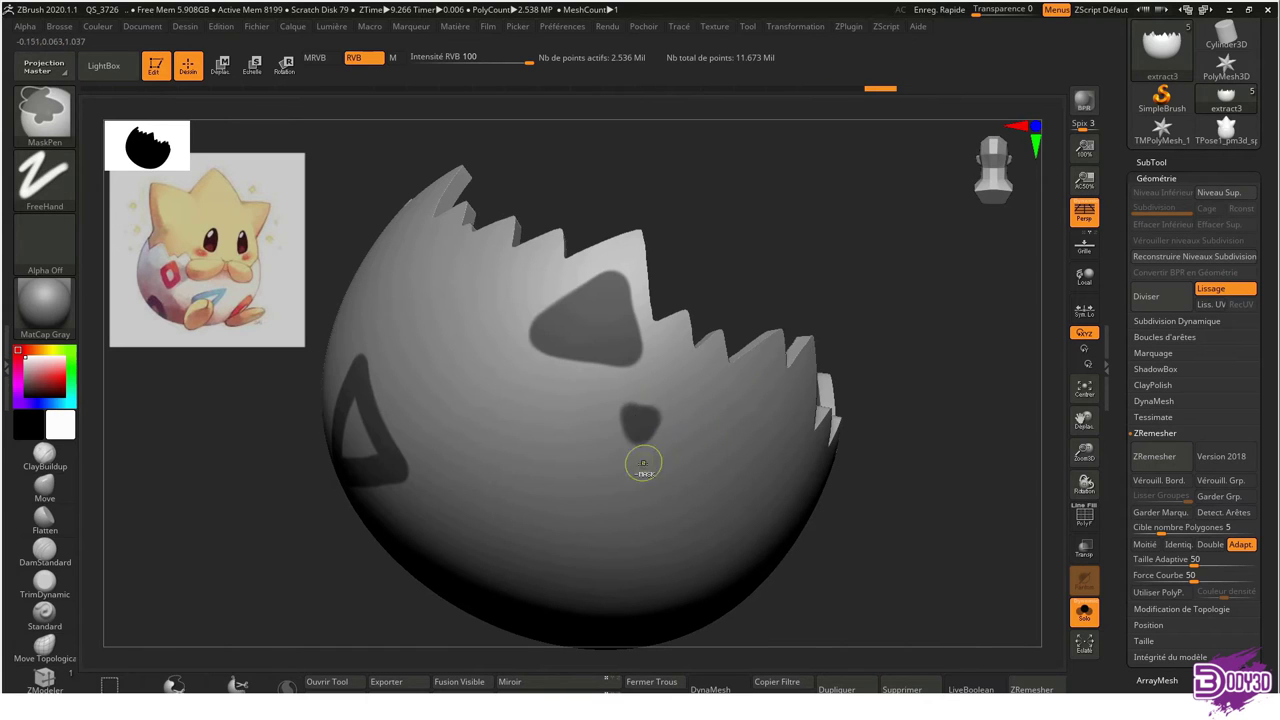
mouse_move(557, 357)
mouse_down()
mouse_move(617, 294)
mouse_move(640, 378)
mouse_move(586, 429)
mouse_move(523, 400)
mouse_move(564, 347)
mouse_move(600, 380)
mouse_move(623, 374)
mouse_move(629, 429)
mouse_move(661, 457)
mouse_move(630, 430)
mouse_move(651, 406)
mouse_move(600, 422)
mouse_move(528, 330)
mouse_up()
Mask a square ring on the shell's other side, then turn Solo off and face the model front-on
ctrl+shift+click(600, 422)
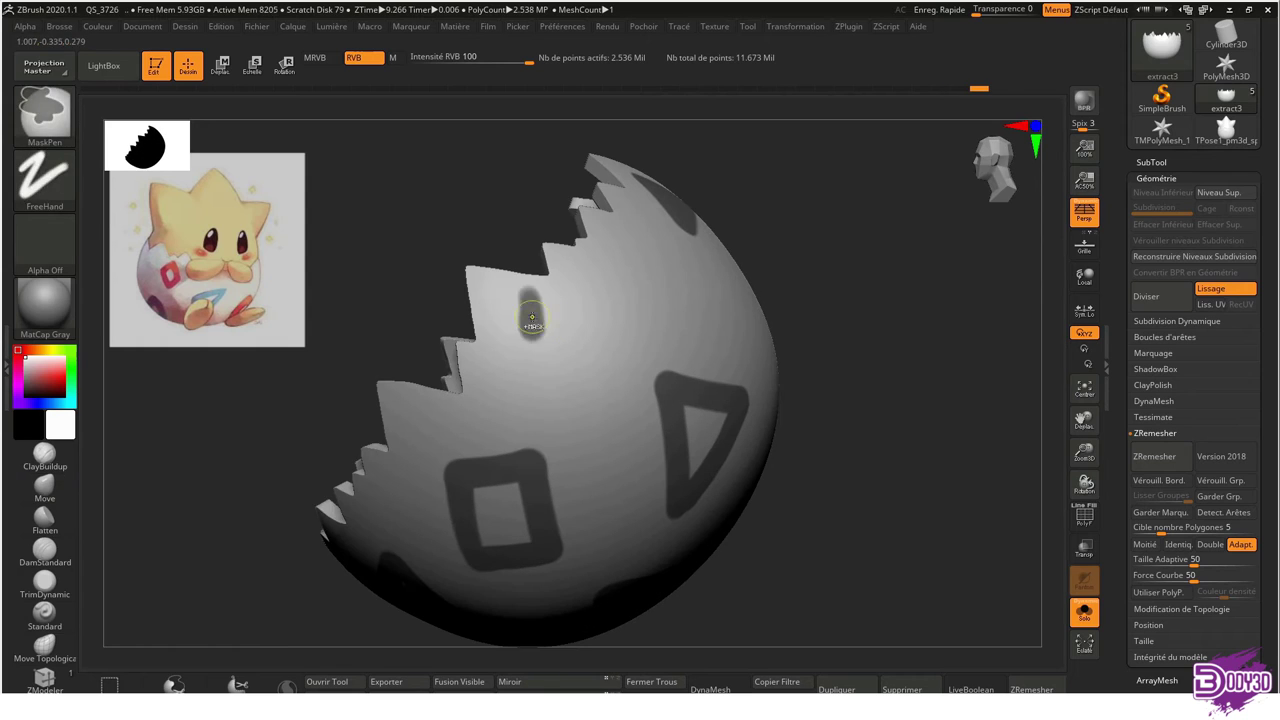
mouse_move(528, 330)
ctrl+mouse_down()
mouse_move(513, 296)
mouse_move(600, 366)
ctrl+mouse_up()
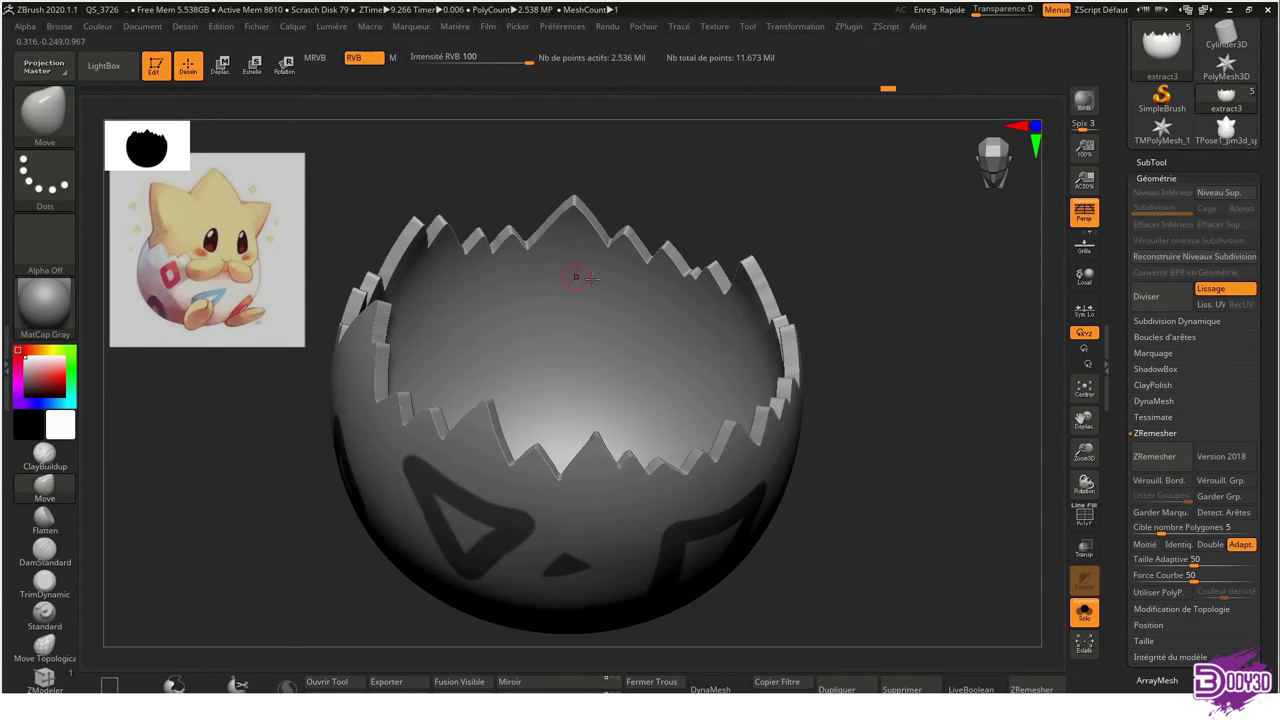
shift+drag(571, 274, 732, 257)
key(shift+s)
mouse_move(820, 408)
mouse_down()
mouse_move(695, 400)
mouse_move(676, 411)
mouse_up()
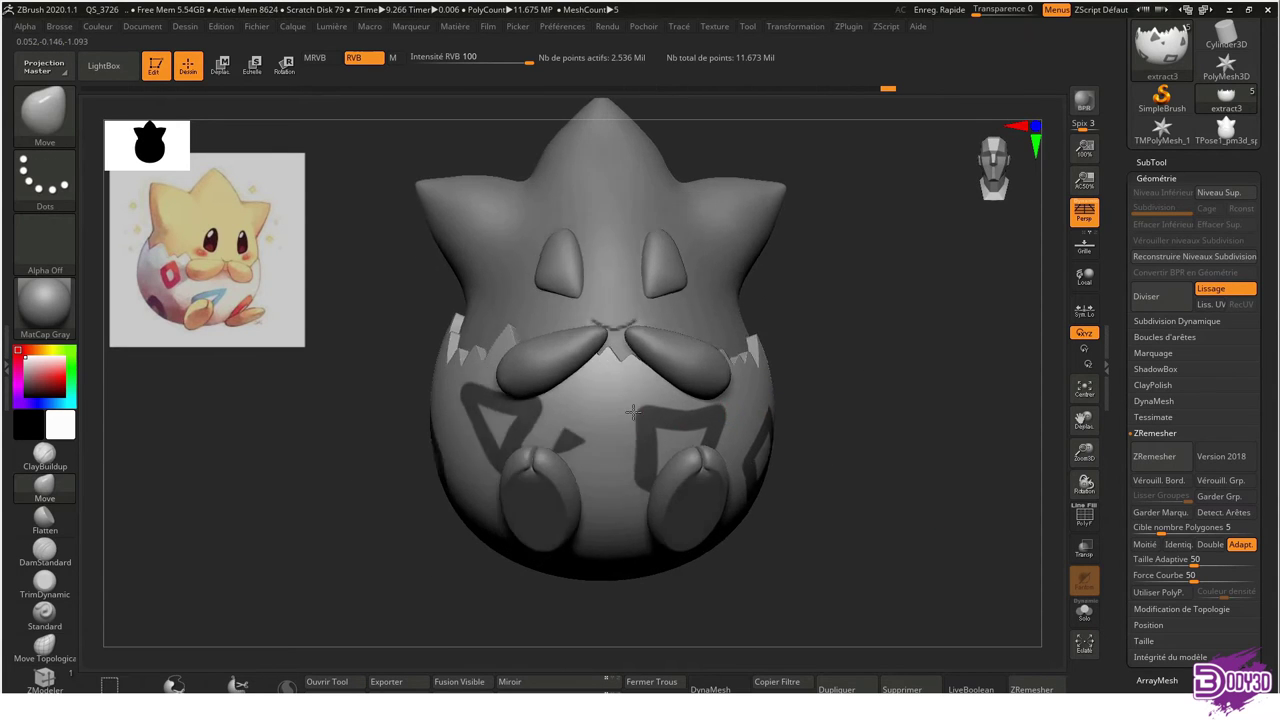
shift+drag(676, 411, 857, 354)
mouse_move(857, 354)
ctrl+right_down()
mouse_move(740, 478)
mouse_move(589, 382)
ctrl+right_up()
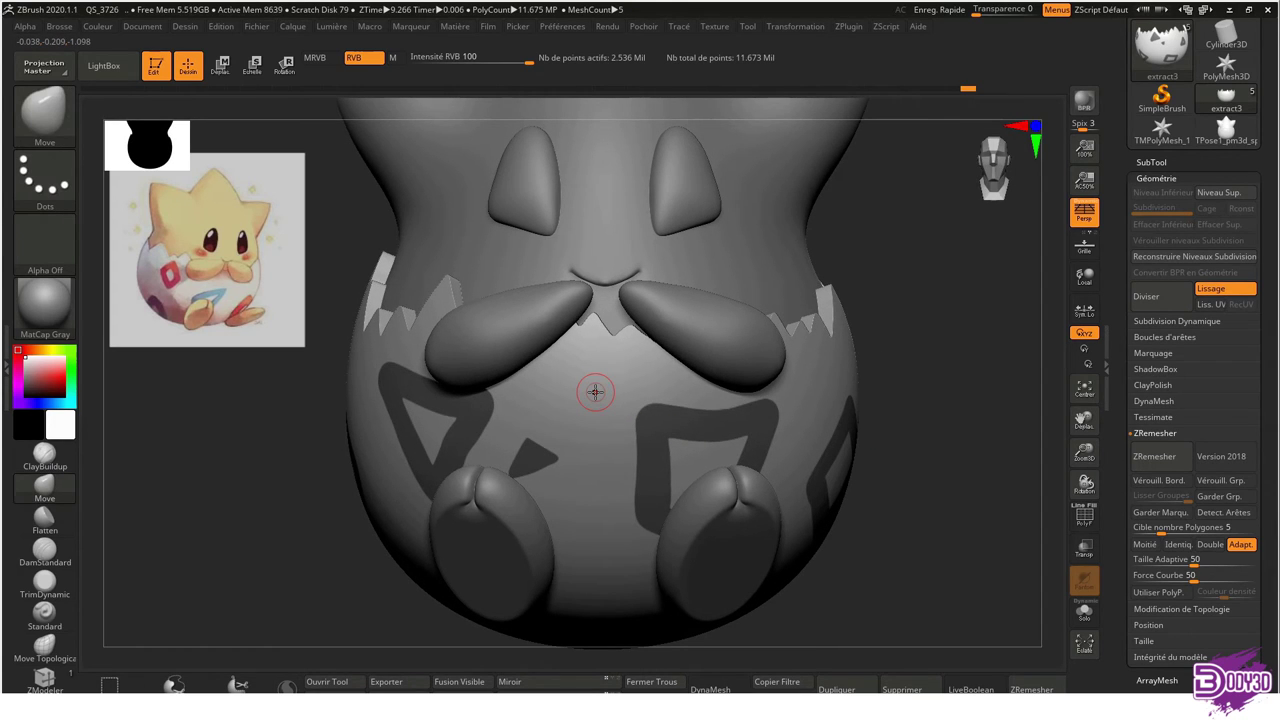
key(ctrl)
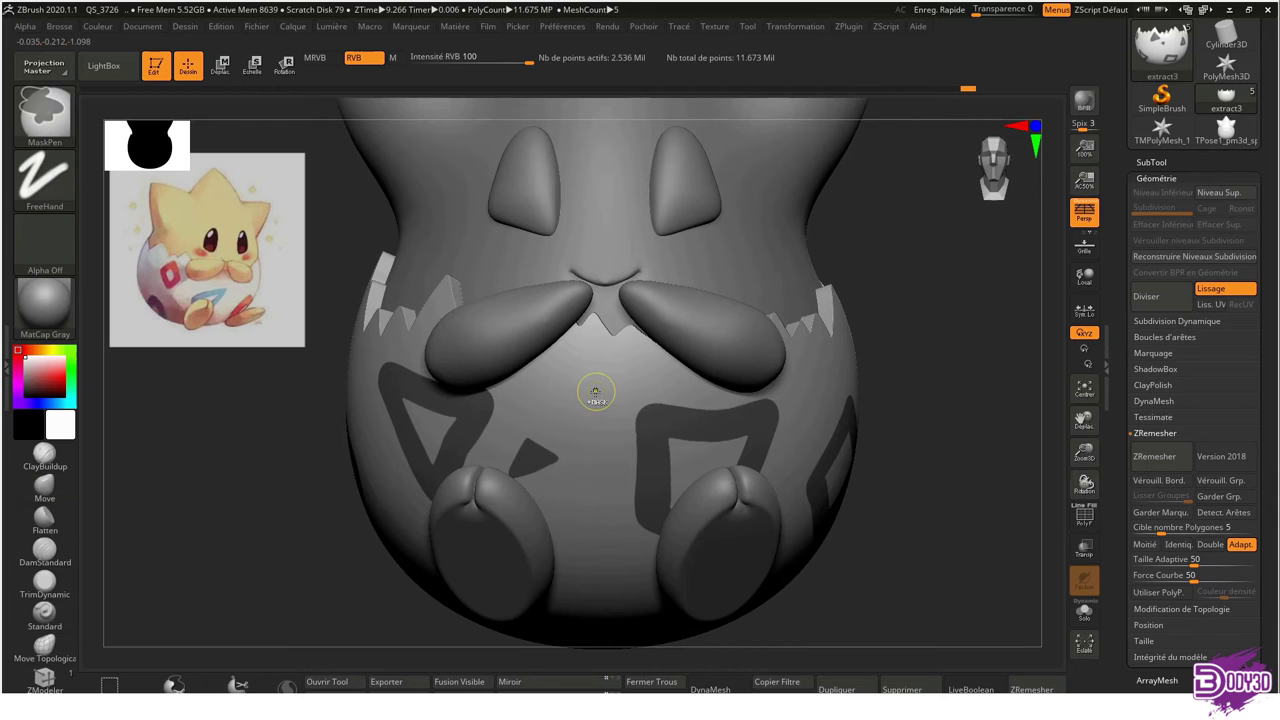
mouse_move(595, 392)
right_down()
mouse_move(663, 433)
mouse_move(580, 423)
mouse_move(658, 448)
right_up()
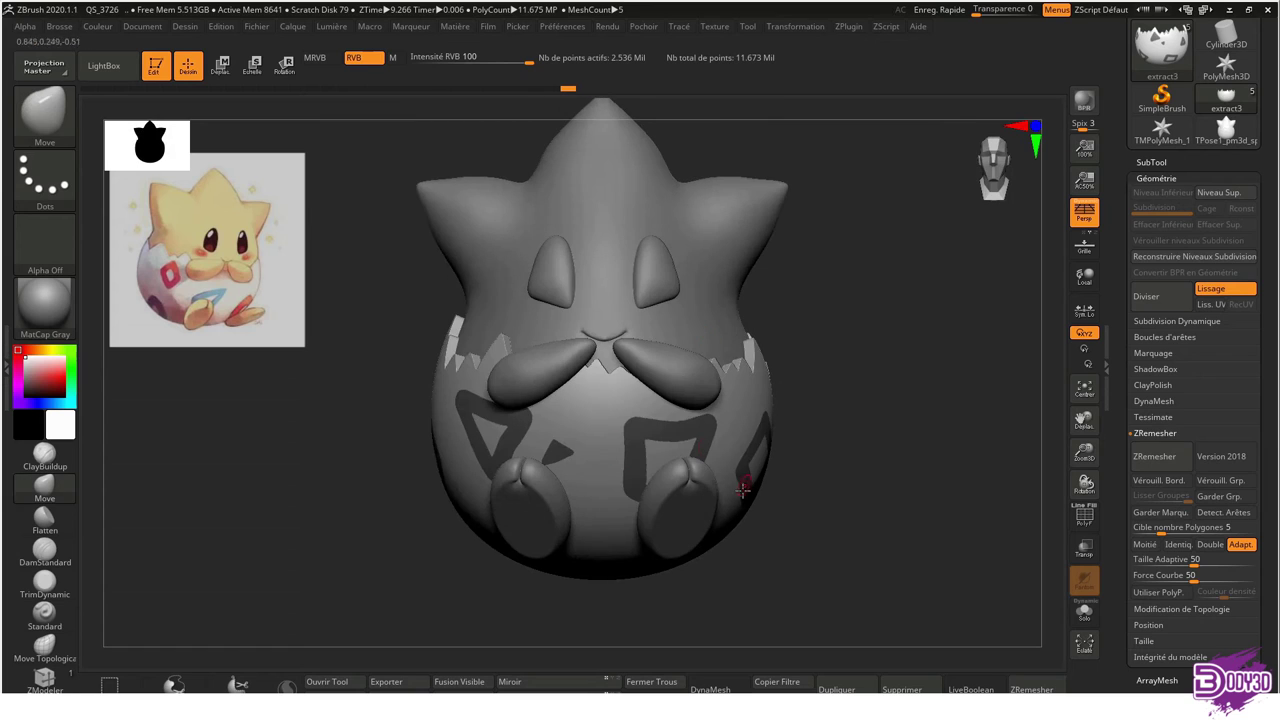
Extract the masked patterns with TCoin enabled and accept them as a new Extract4 piece
click(1150, 163)
scroll(1190, 500, down, 3)
click(1148, 570)
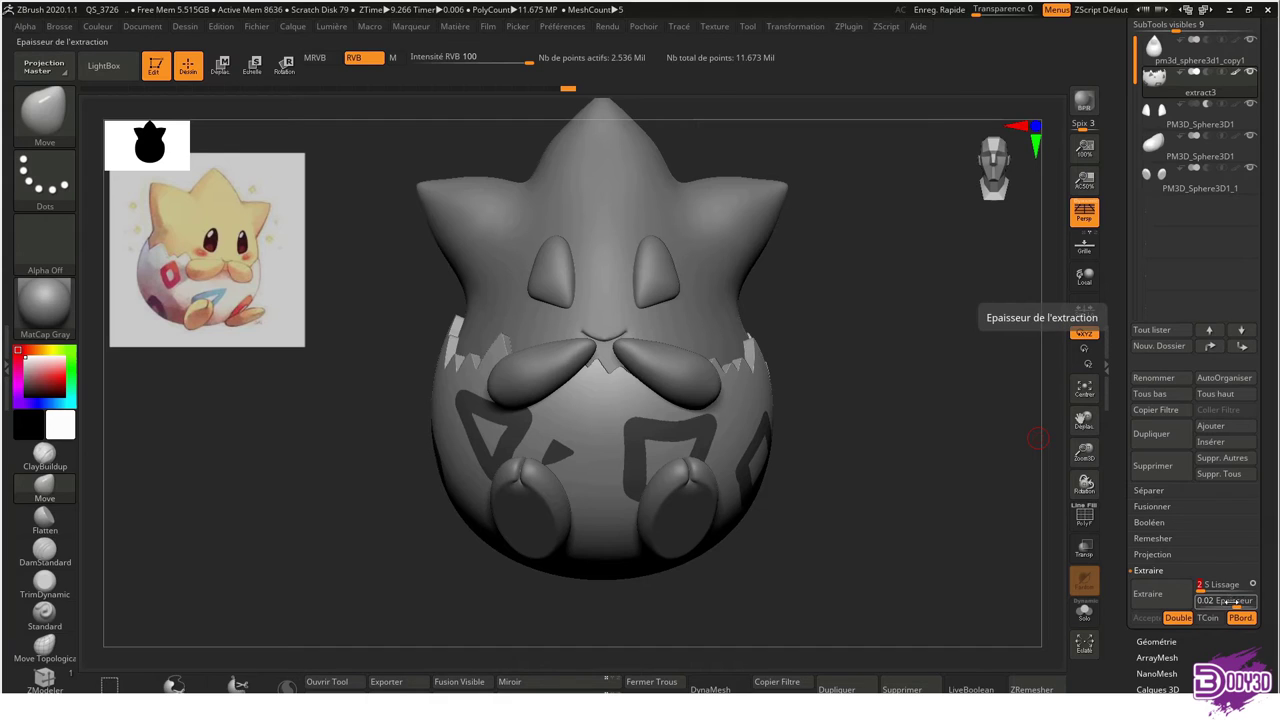
click(1208, 617)
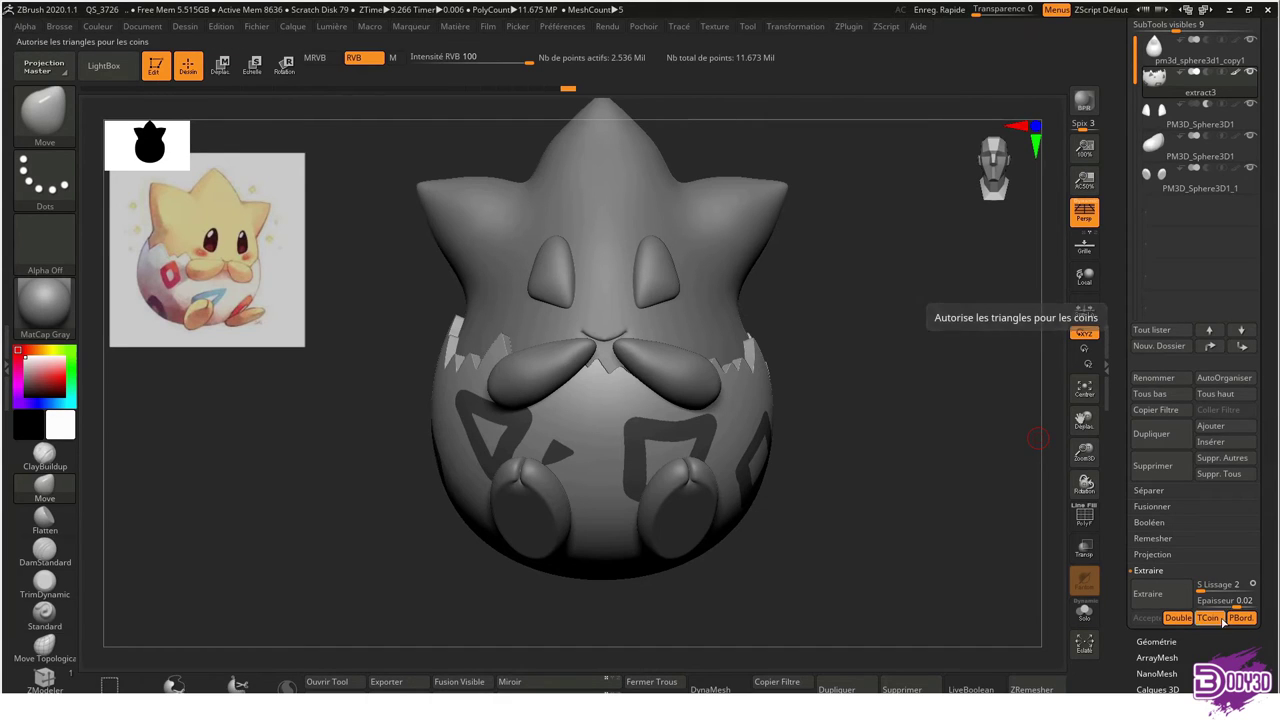
click(1150, 595)
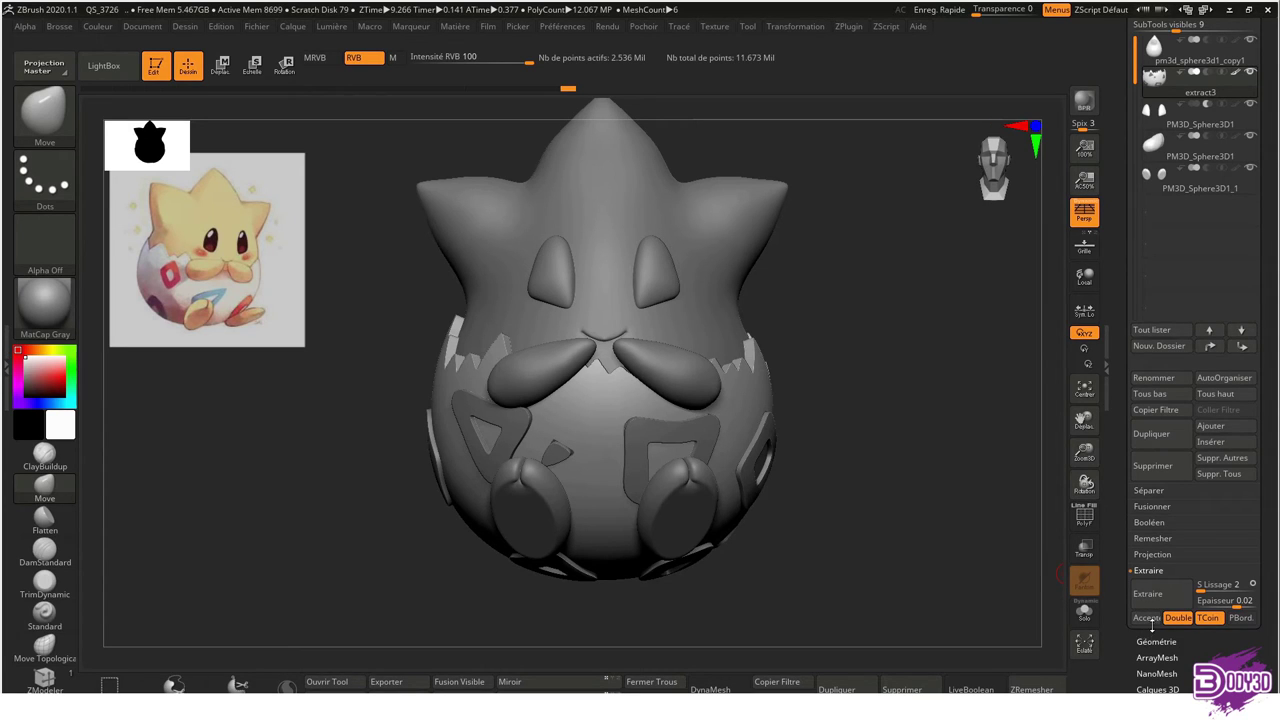
click(1147, 618)
Inspect the extracted pattern piece in isolation from several angles, then delete it
mouse_move(795, 446)
mouse_down()
mouse_move(817, 347)
mouse_move(701, 329)
mouse_move(800, 271)
mouse_up()
mouse_move(848, 330)
alt+mouse_down()
mouse_move(843, 380)
mouse_move(794, 389)
mouse_move(874, 349)
mouse_move(874, 388)
alt+mouse_up()
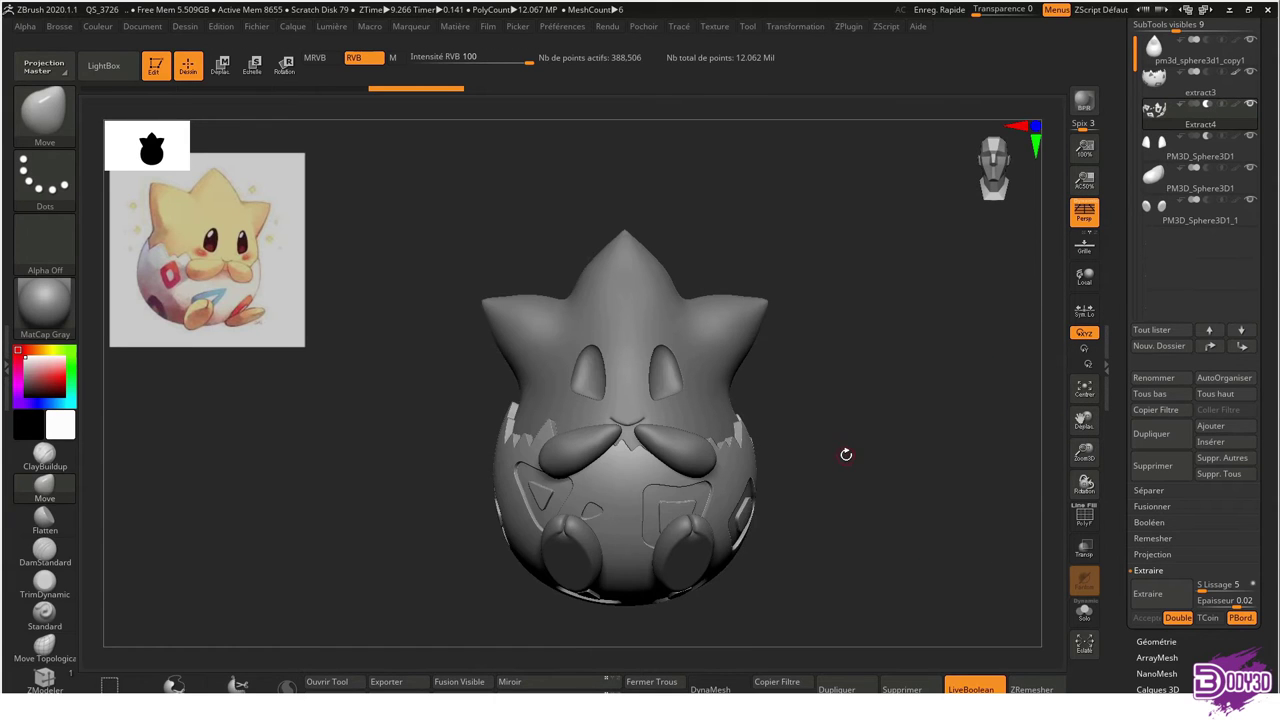
drag(849, 451, 935, 453)
mouse_move(1017, 449)
mouse_down()
mouse_move(789, 470)
mouse_move(604, 444)
mouse_up()
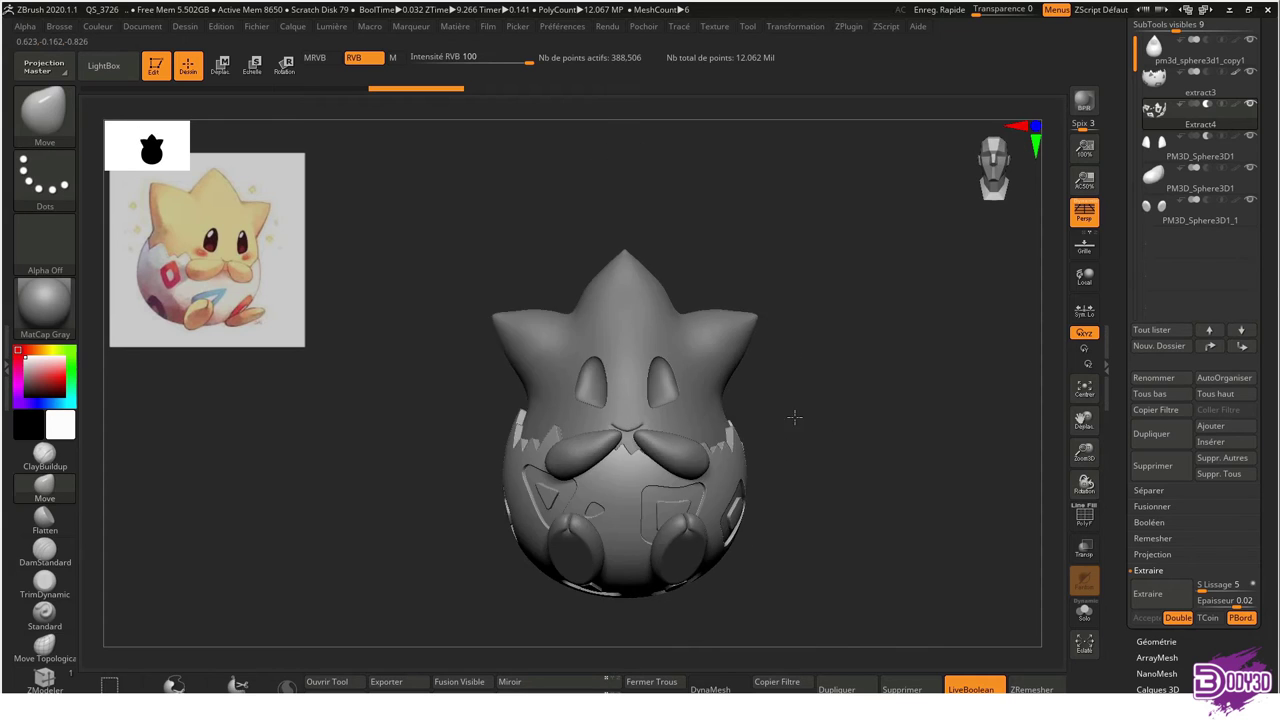
drag(604, 444, 587, 499)
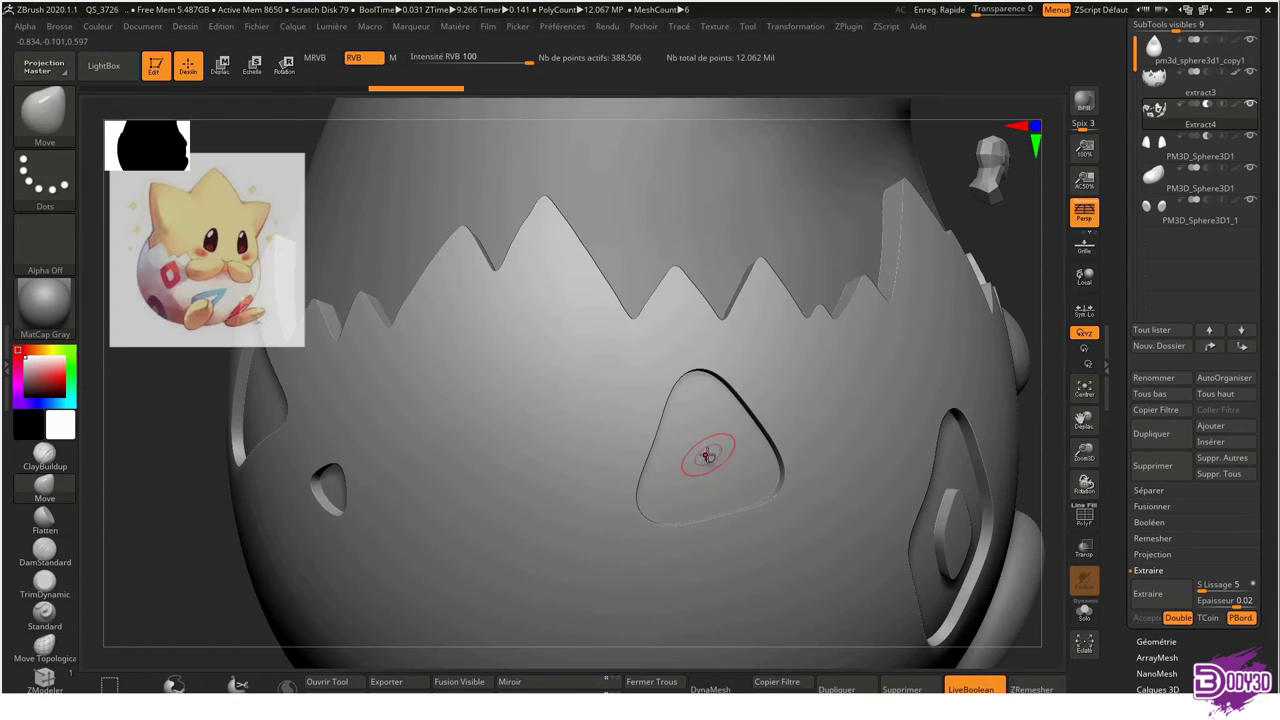
key(f)
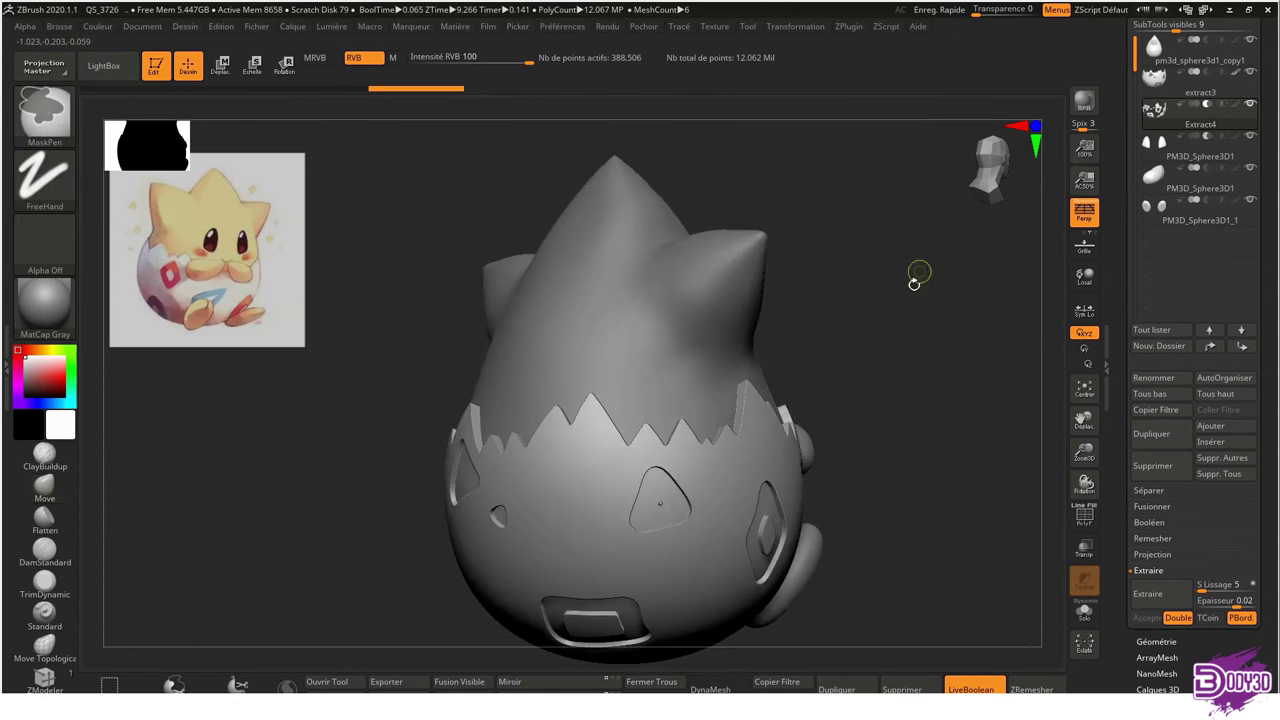
ctrl+shift+click(682, 363)
drag(682, 363, 543, 423)
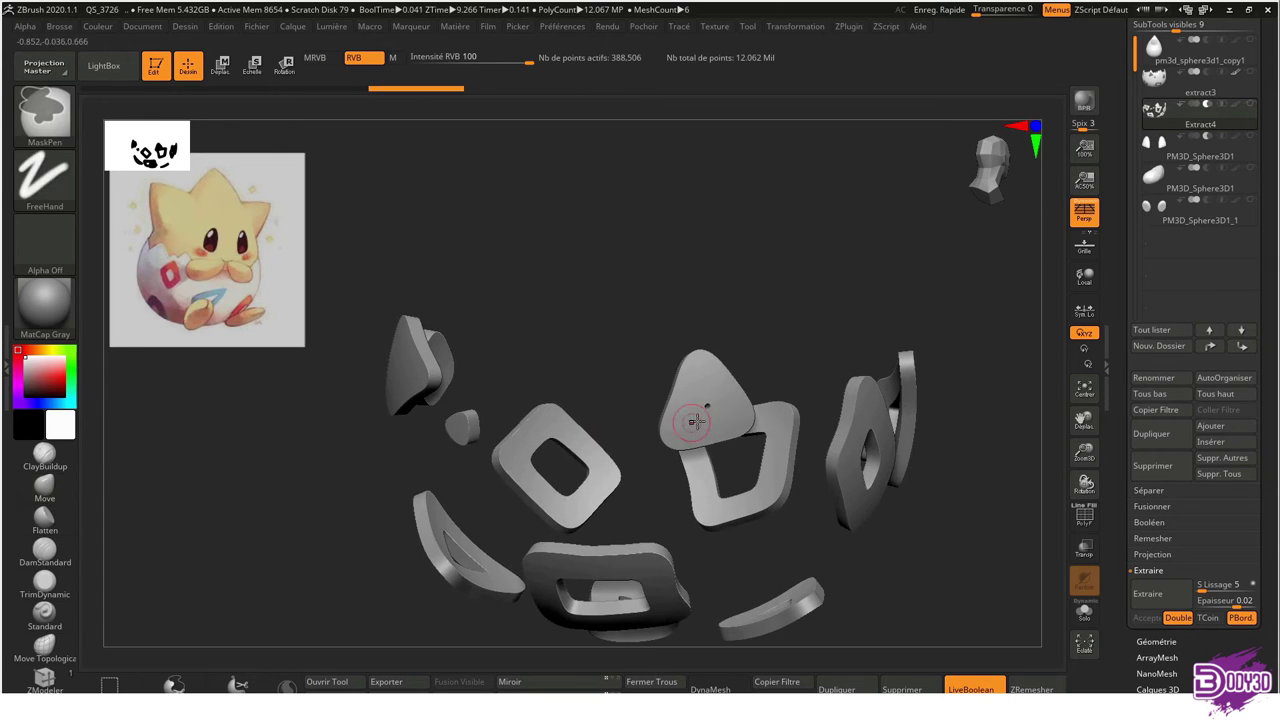
drag(774, 357, 843, 331)
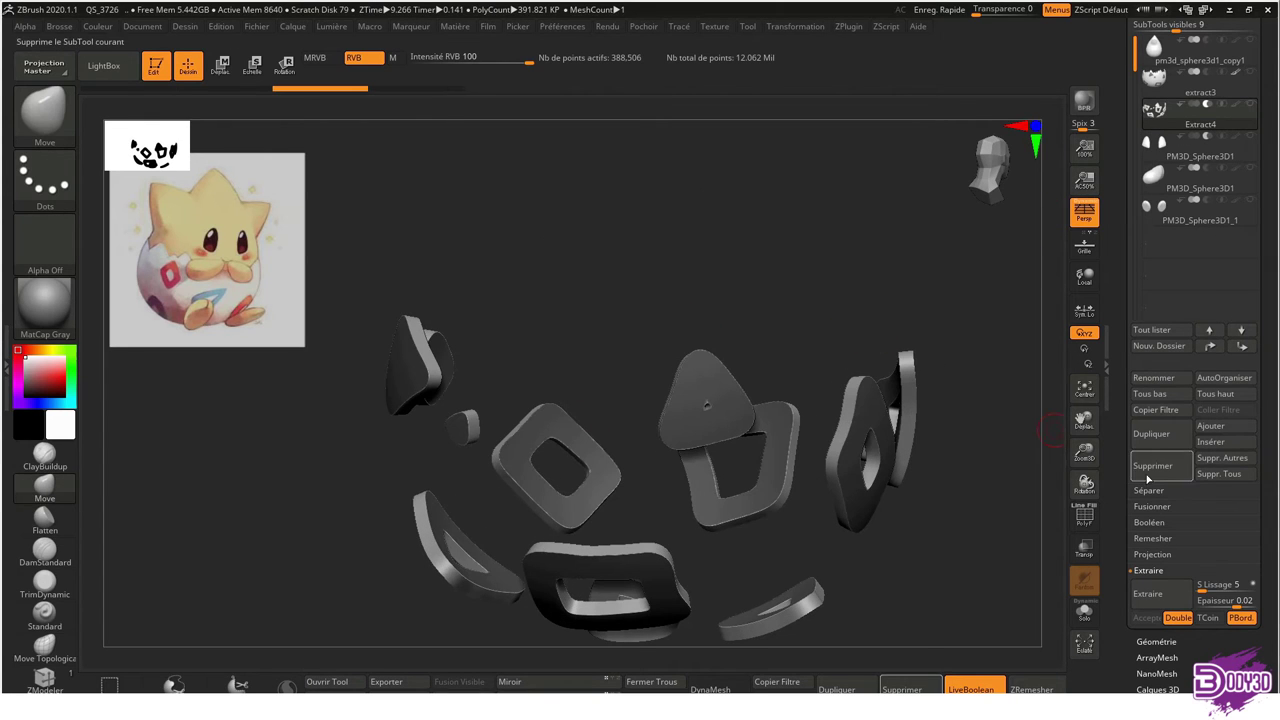
click(1147, 481)
click(985, 512)
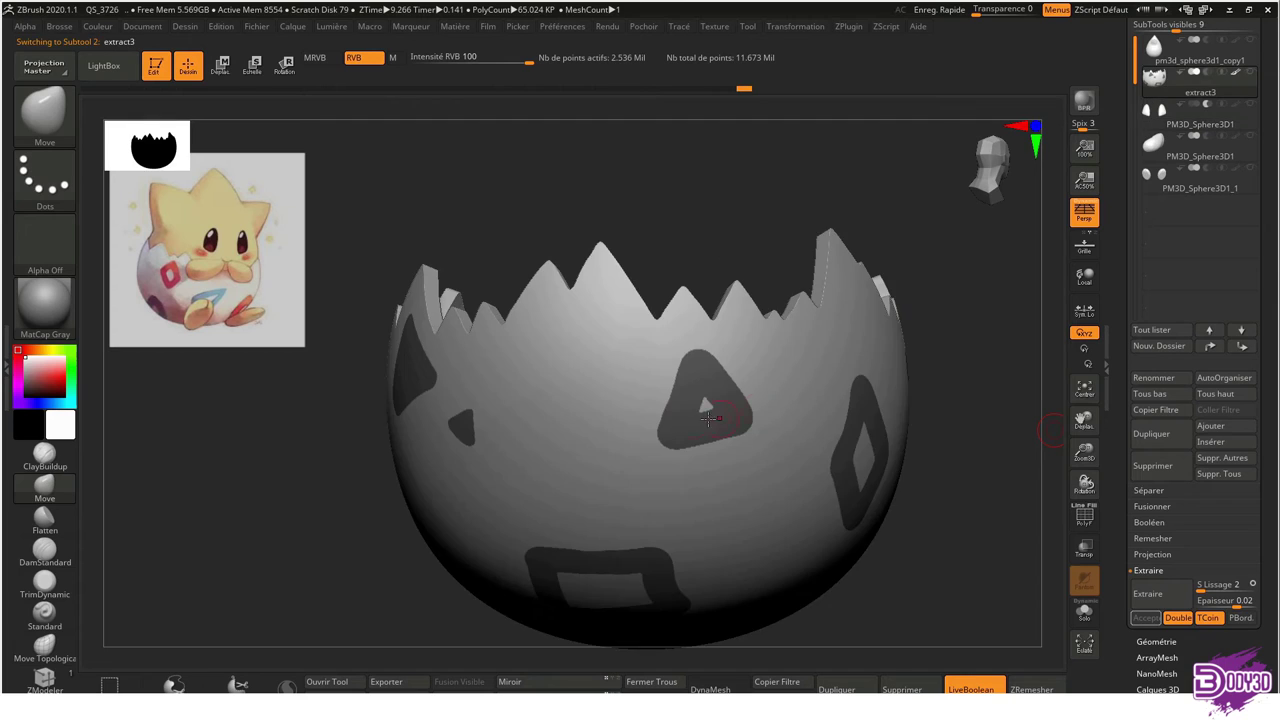
Set S Lissage to 1, rerun the extraction on the masked patterns and accept it as Extract8
alt+right_drag(707, 418, 733, 390)
key(s)
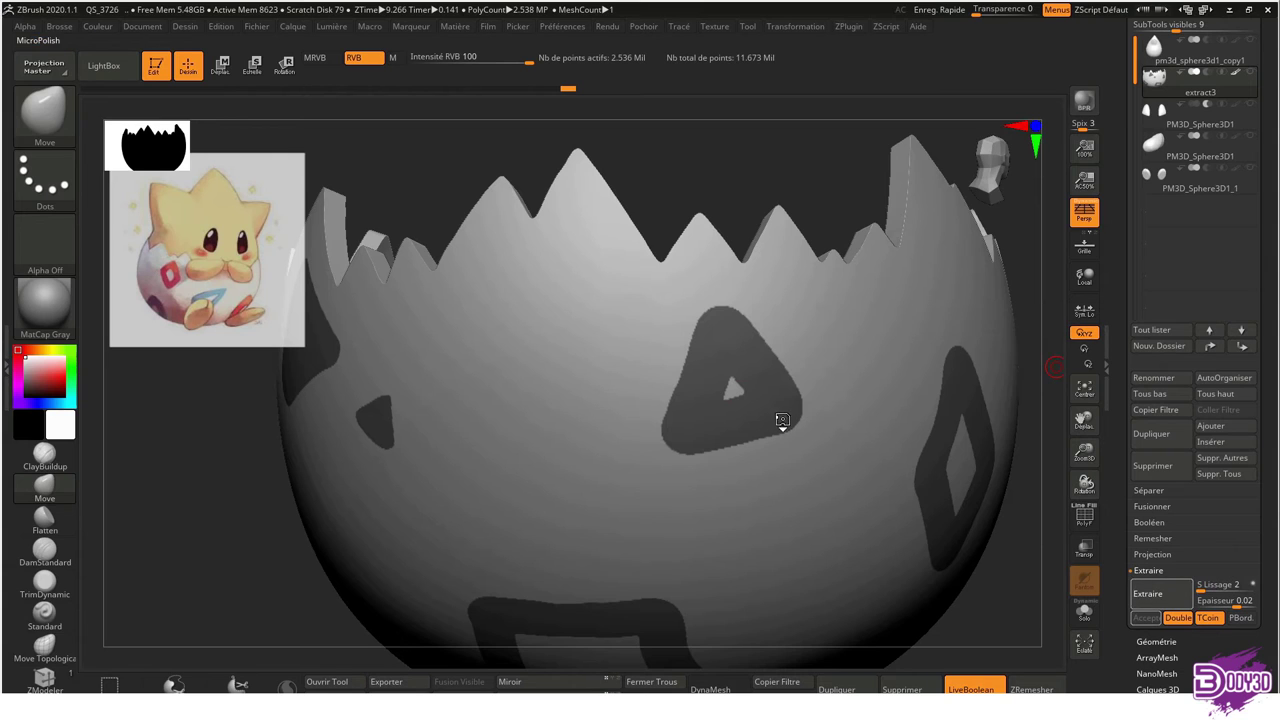
mouse_move(835, 433)
alt+right_down()
mouse_move(810, 460)
mouse_move(714, 350)
mouse_move(752, 383)
alt+right_up()
click(1148, 593)
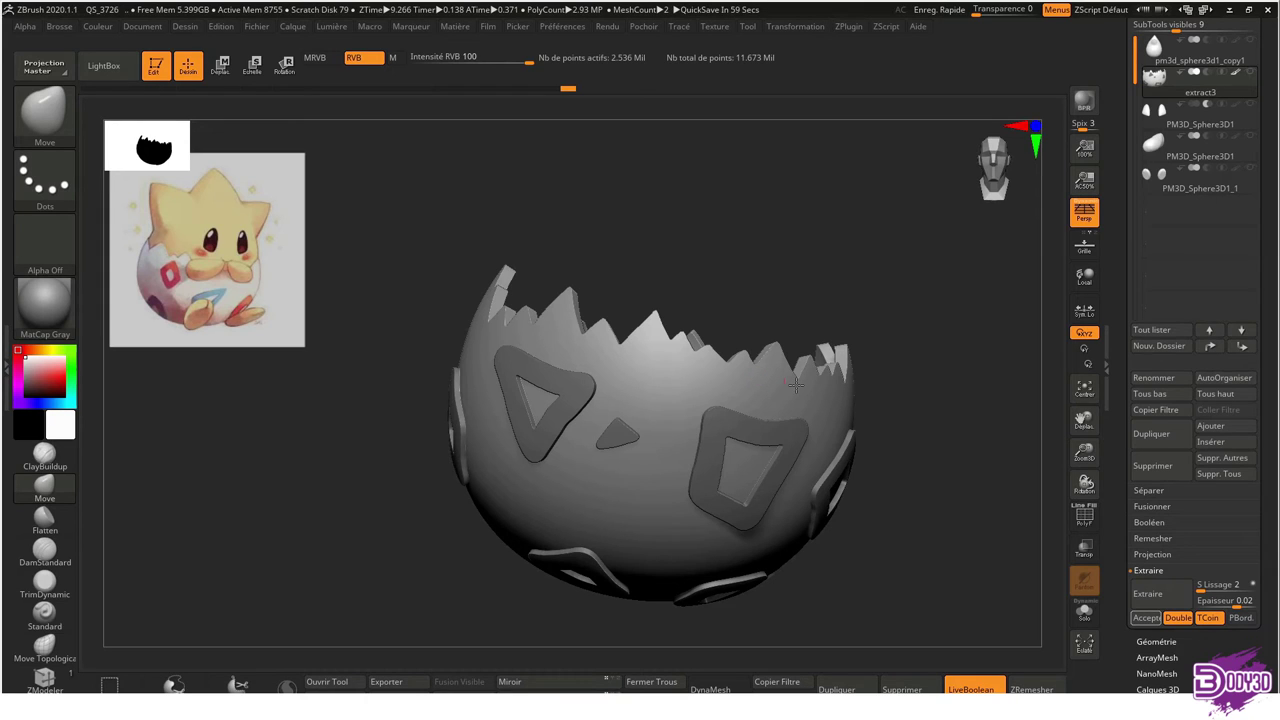
click(1232, 584)
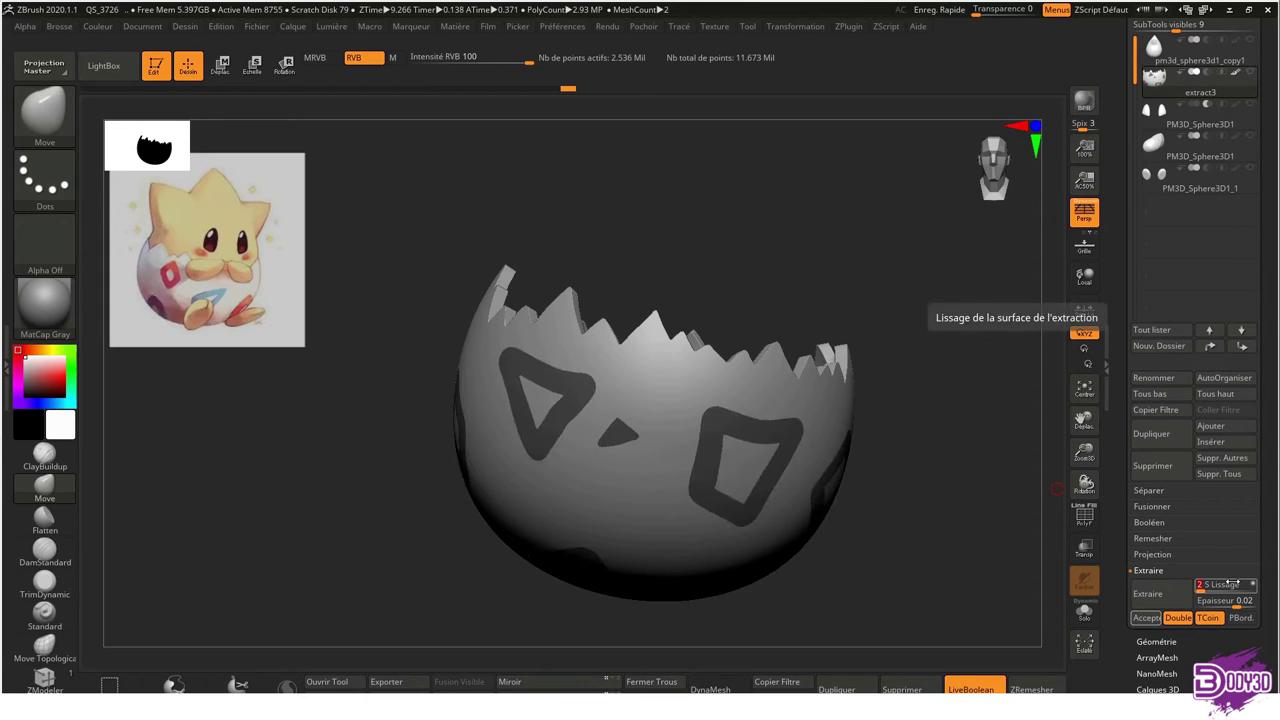
text(1)
click(1148, 593)
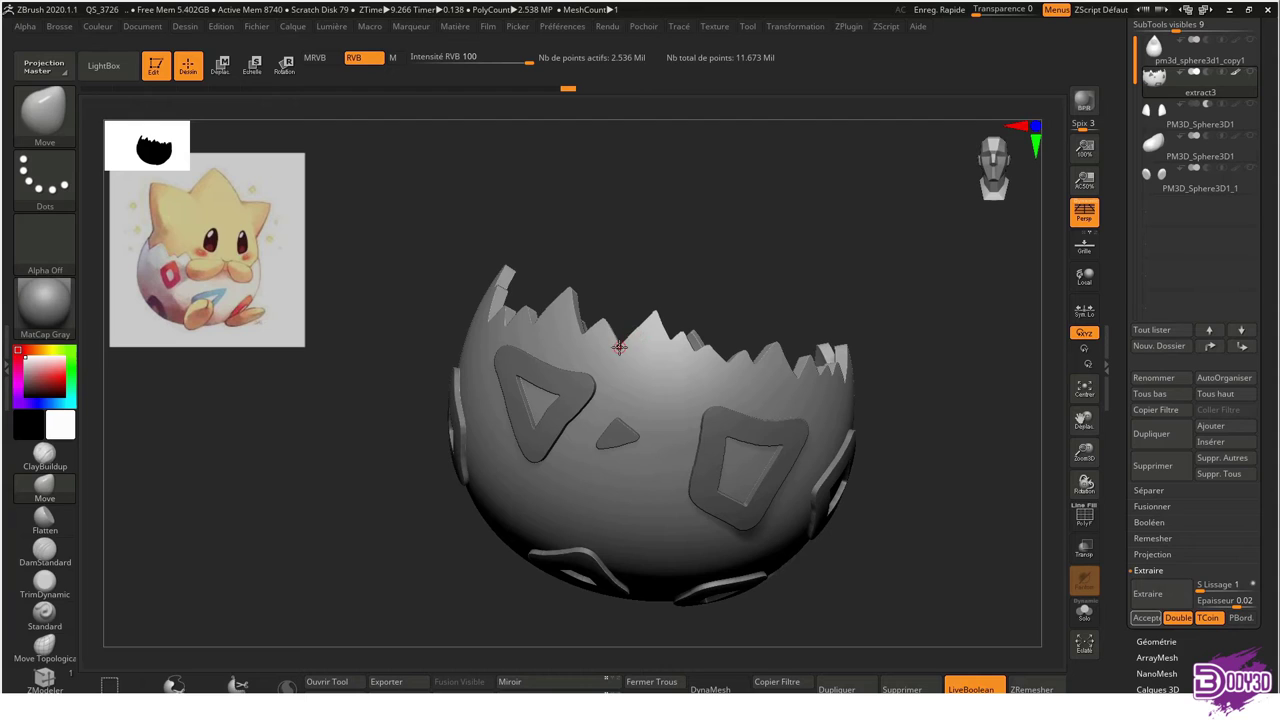
right_drag(598, 368, 706, 377)
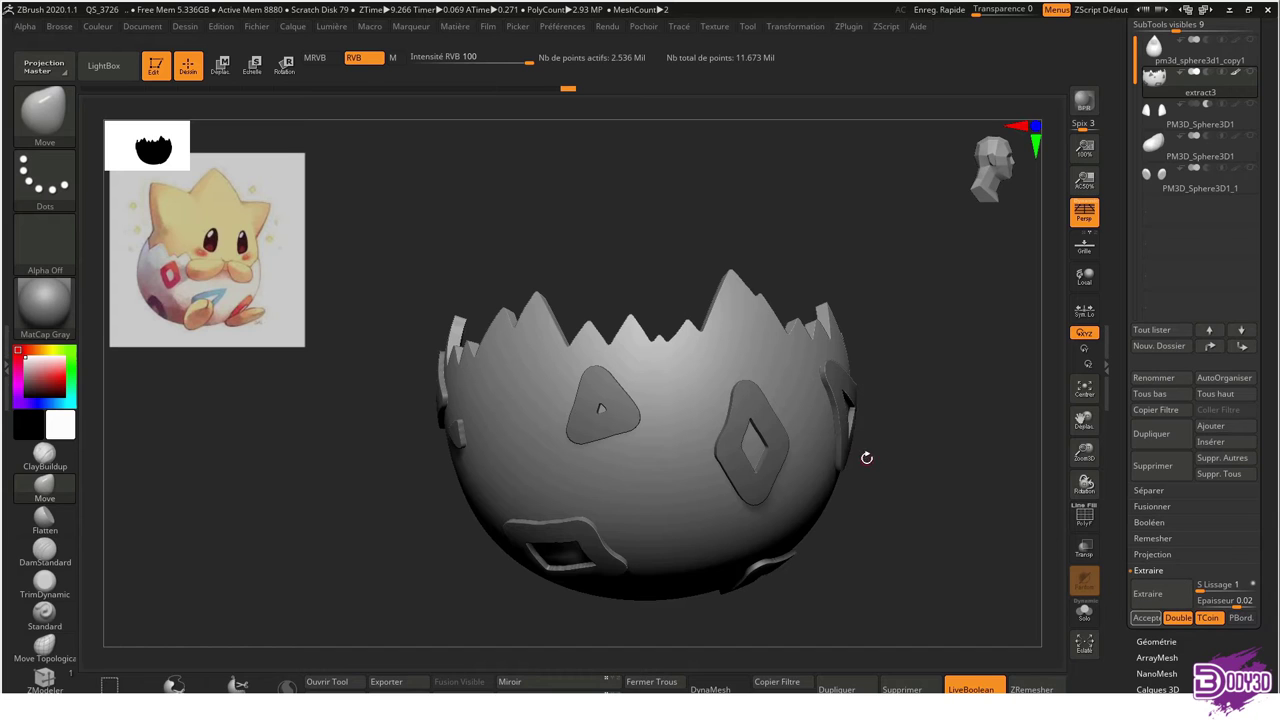
click(1143, 617)
drag(929, 451, 880, 380)
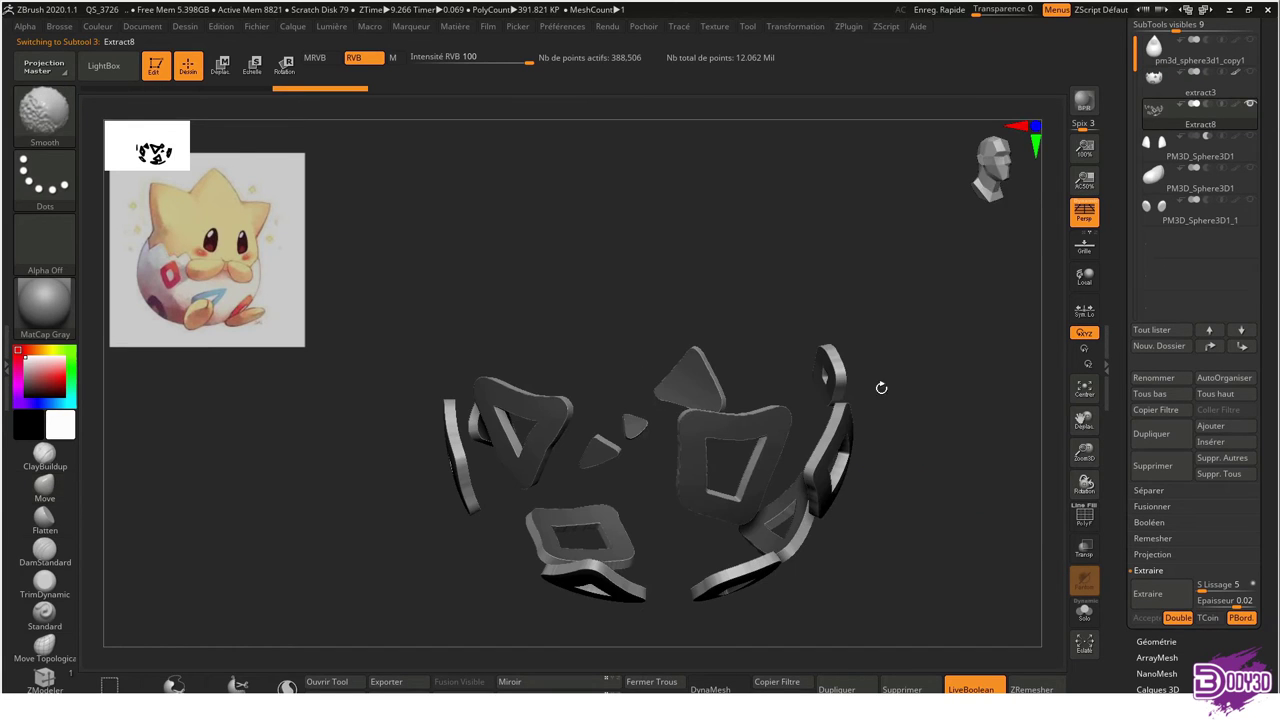
Show all subtools again and DynaMesh the extracted pattern piece
click(1160, 118)
ctrl+shift+click(1249, 104)
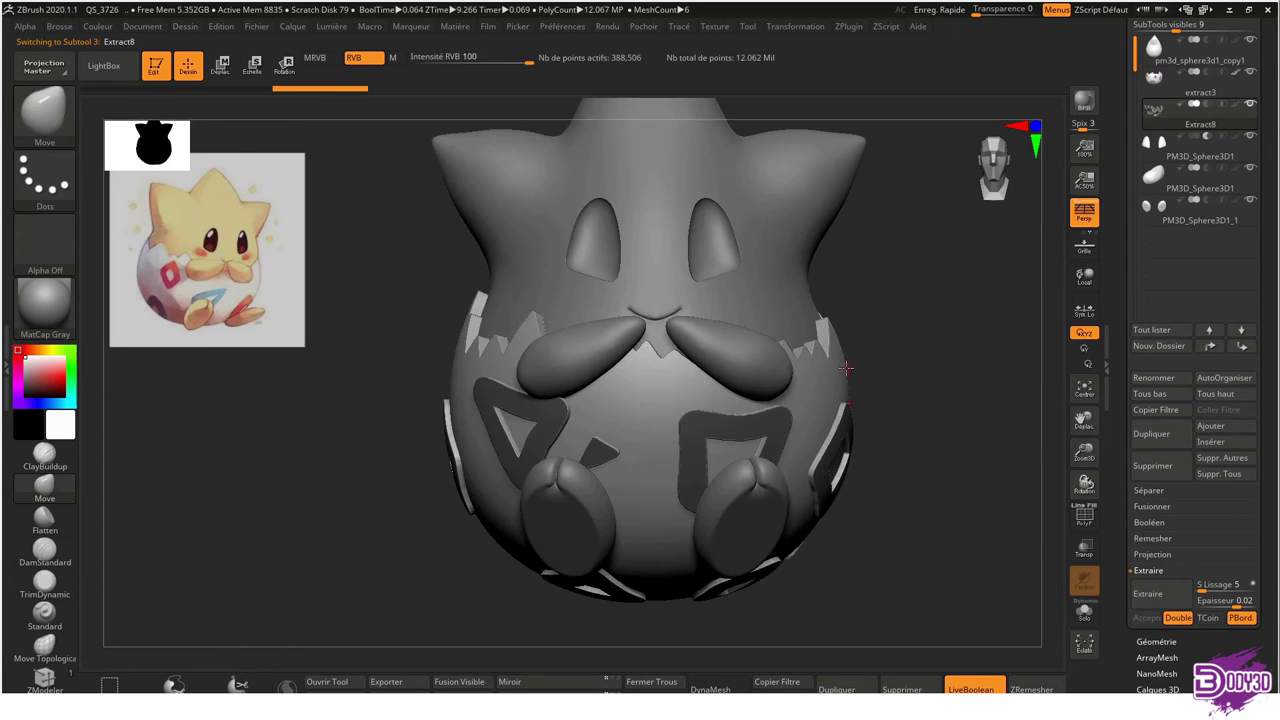
drag(396, 414, 698, 507)
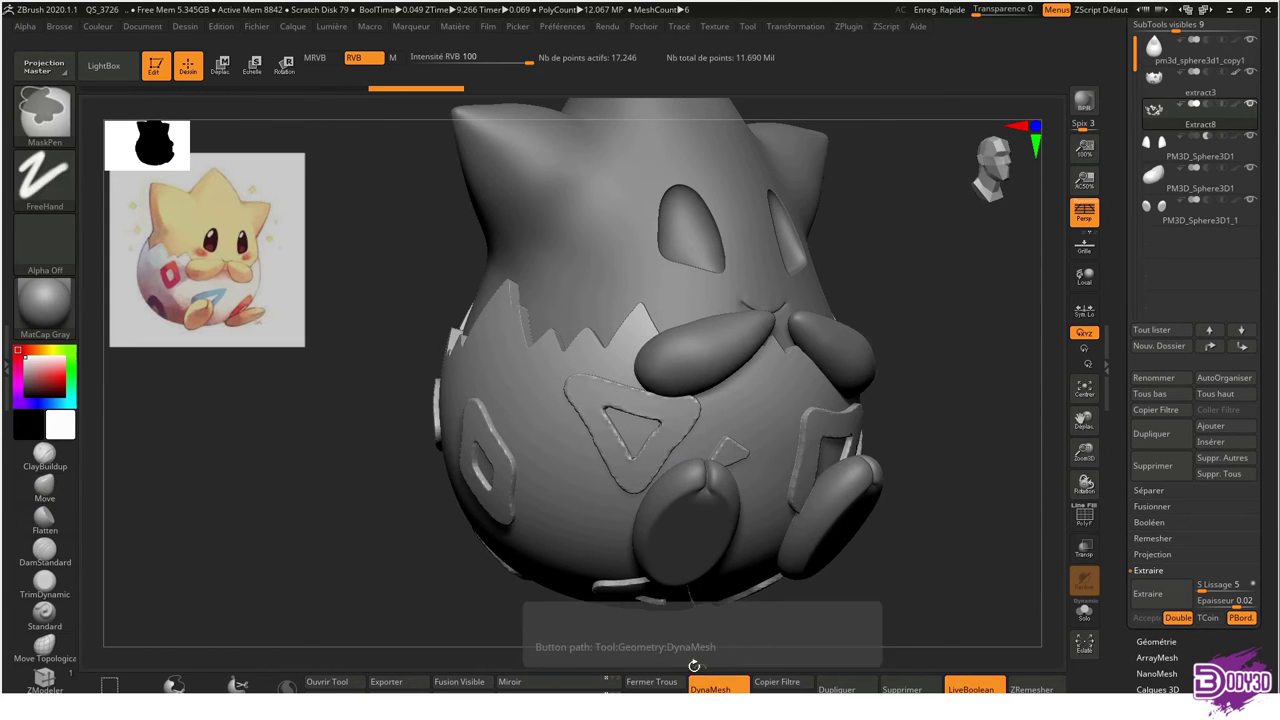
click(710, 688)
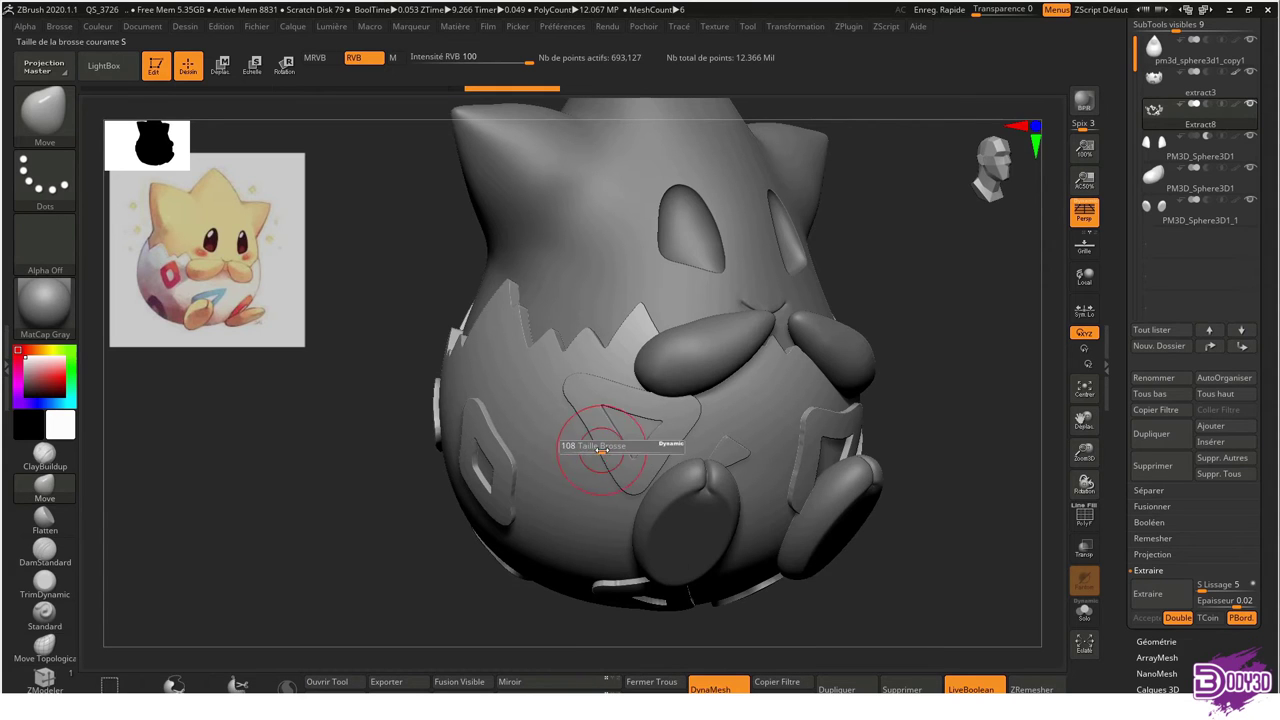
mouse_move(642, 457)
right_down()
mouse_move(586, 432)
mouse_move(508, 430)
right_up()
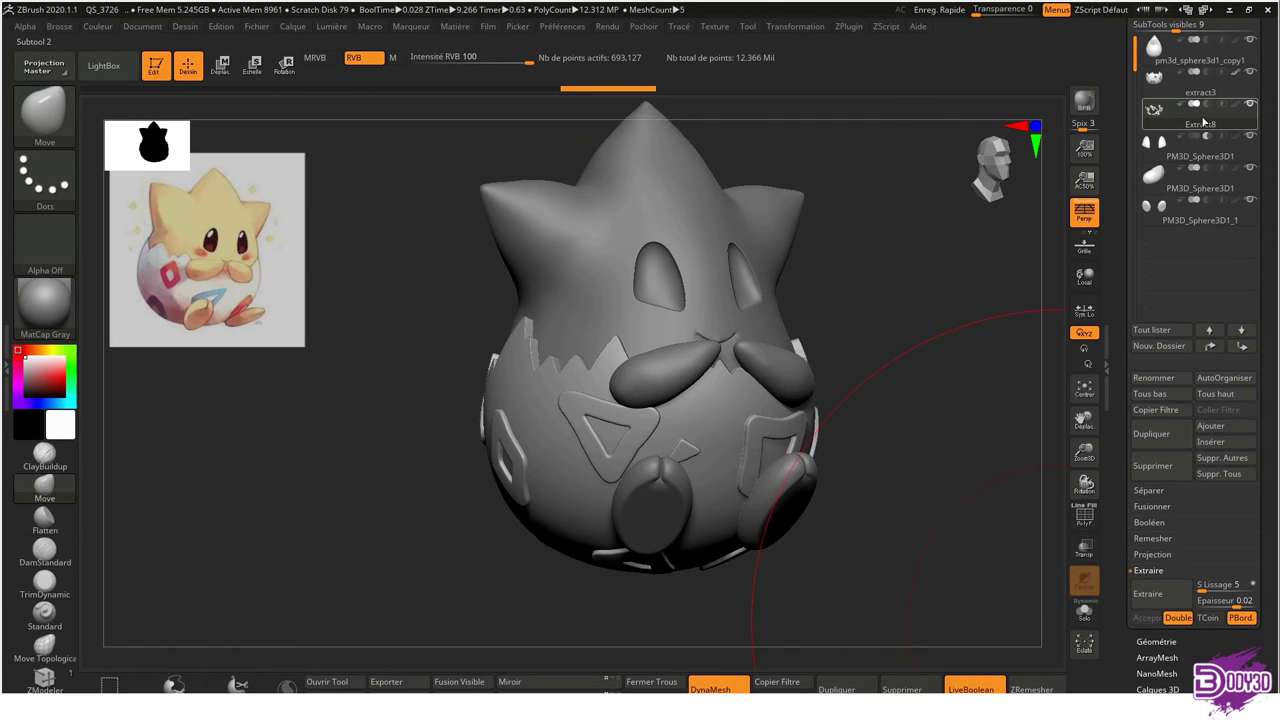
shift+right_drag(850, 330, 762, 400)
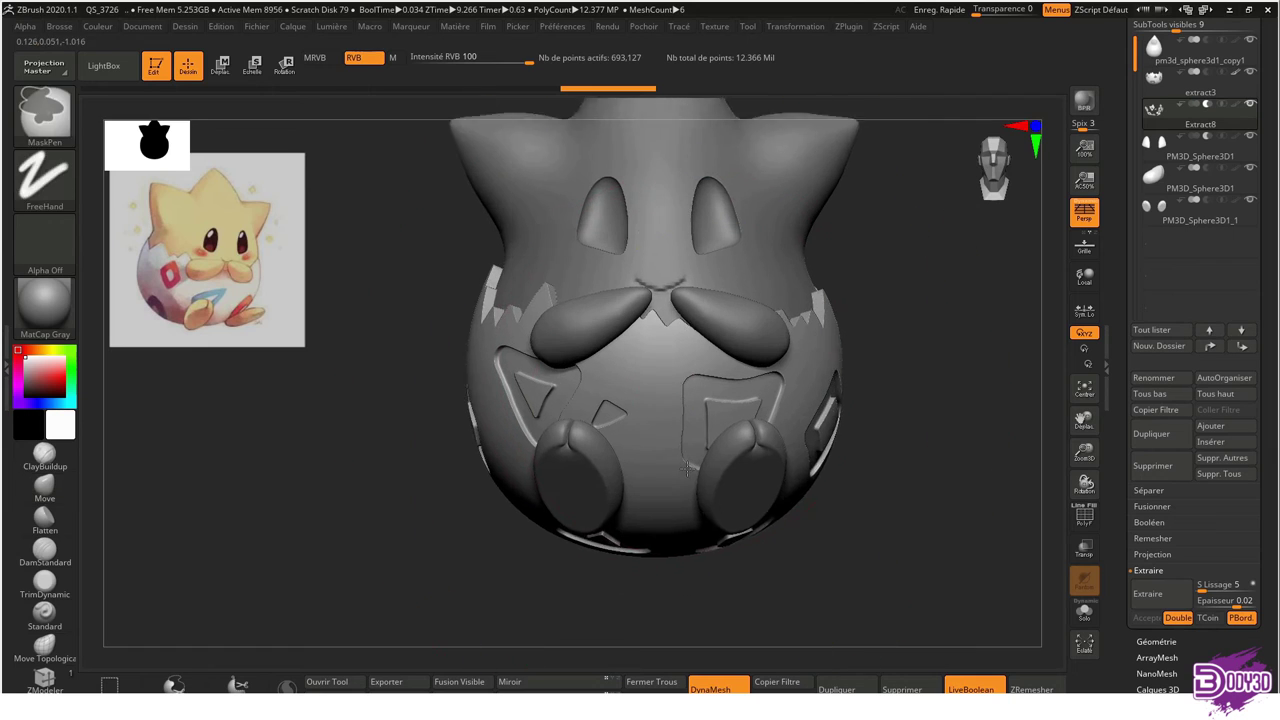
key(w)
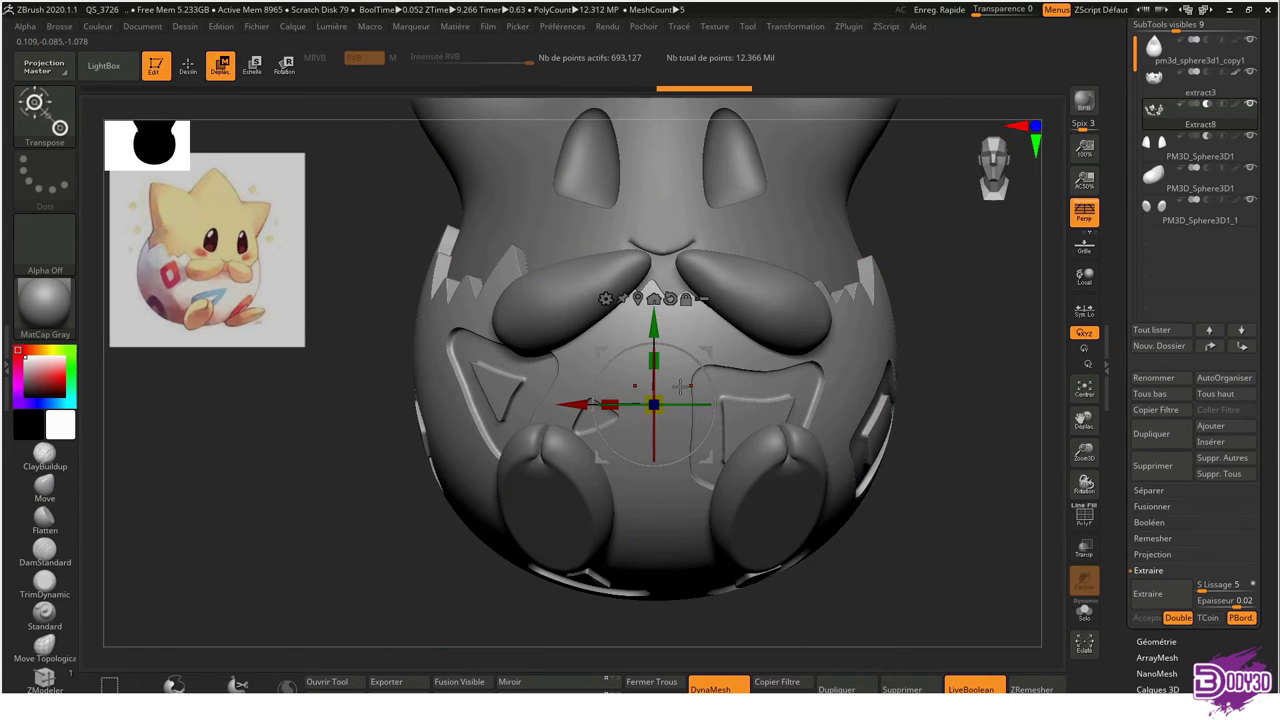
key(q)
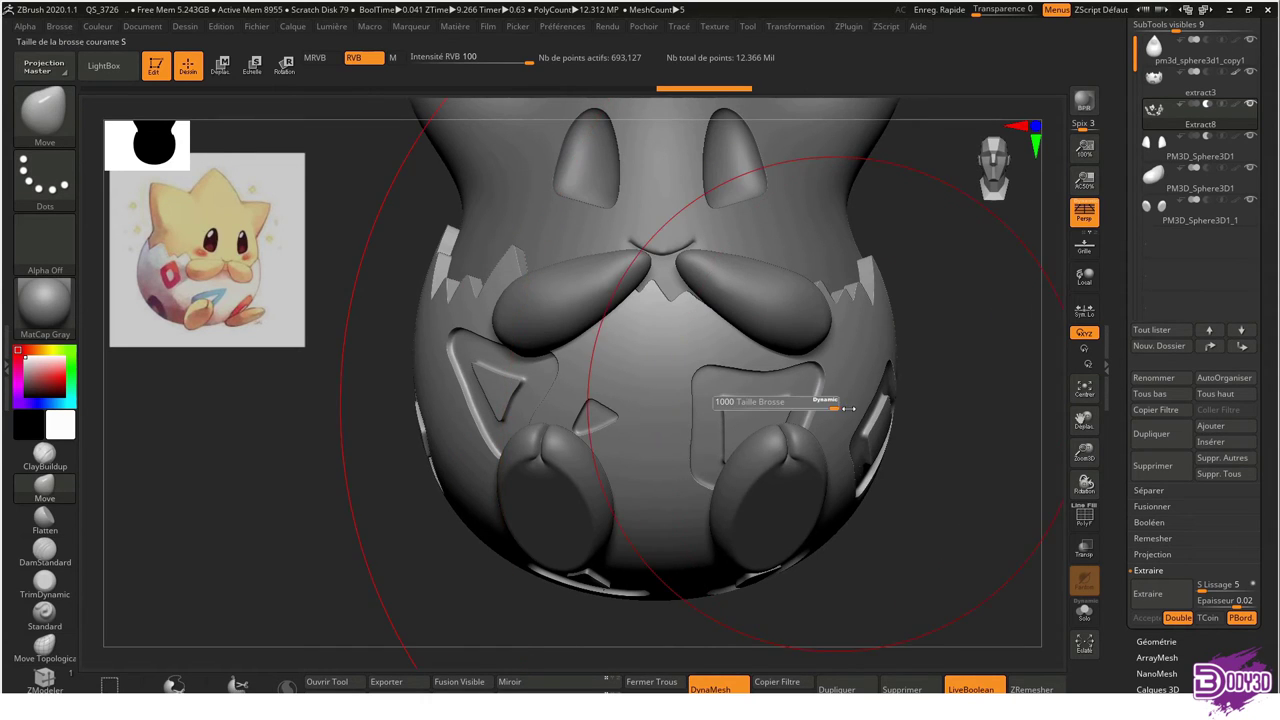
Return to the Move brush and delete the Extract8 subtool, confirming the deletion
drag(862, 443, 760, 447)
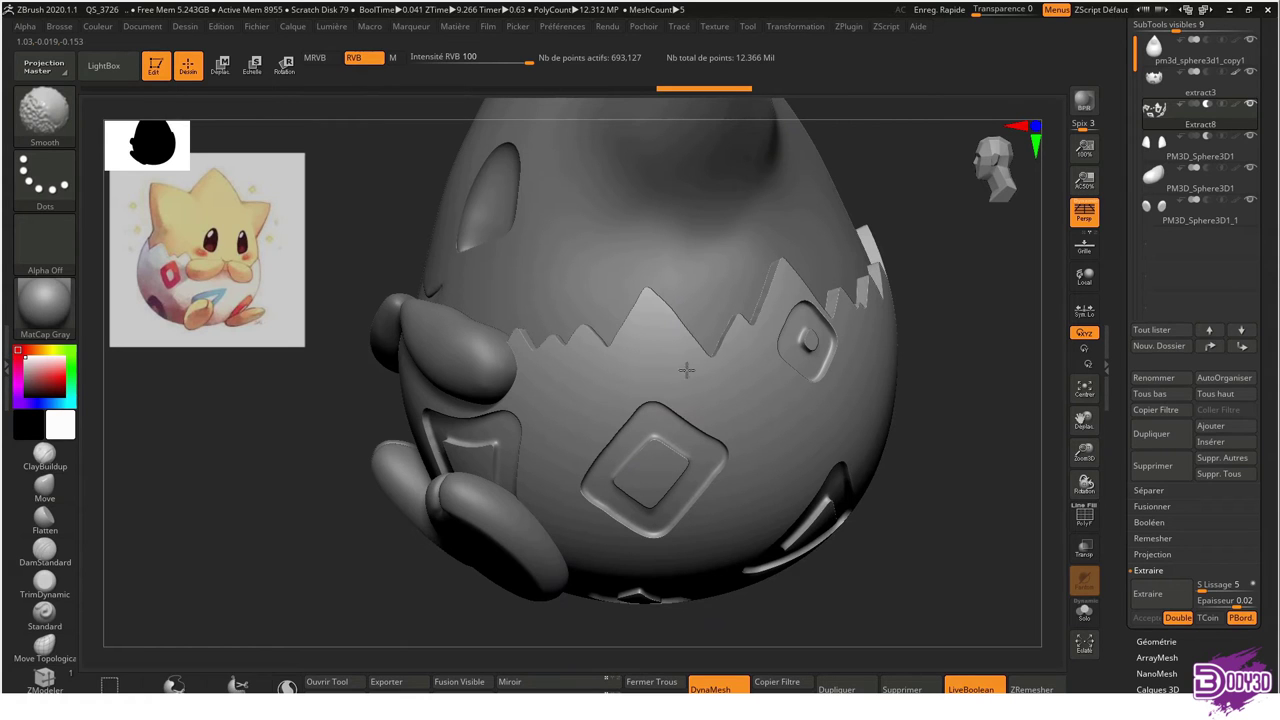
key(b)
key(m)
key(v)
right_drag(746, 389, 740, 450)
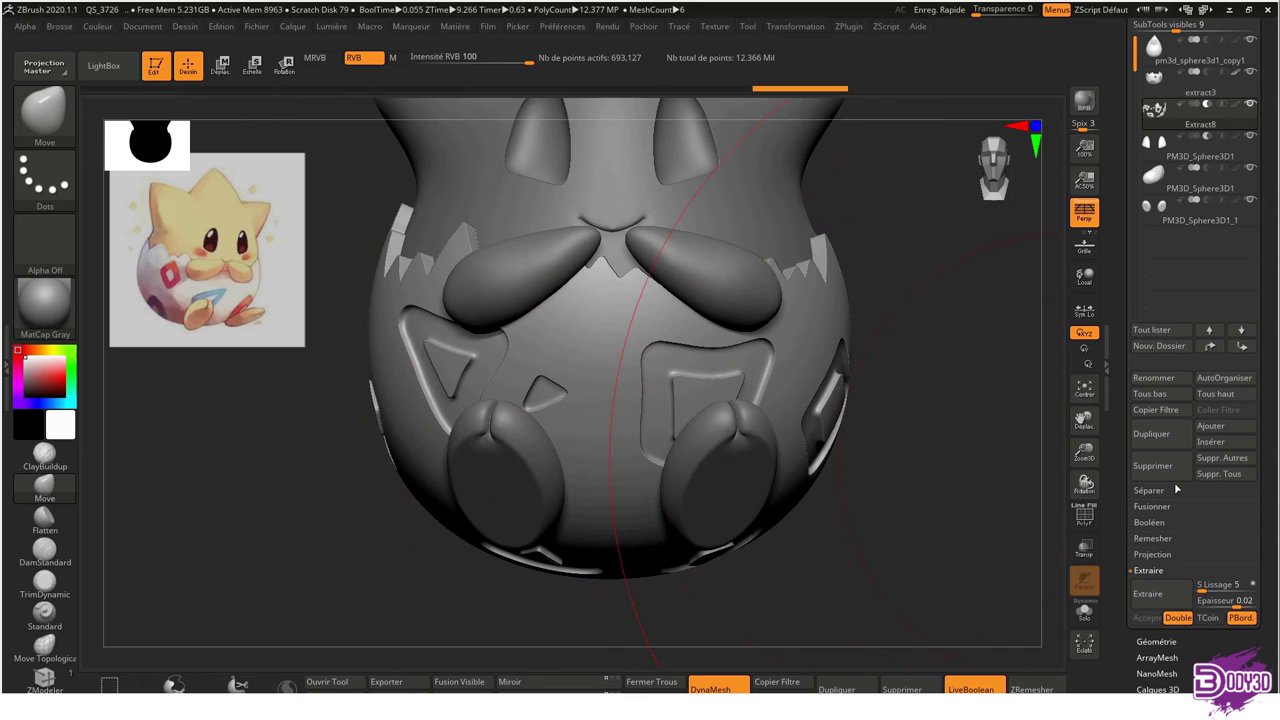
click(1151, 478)
click(986, 504)
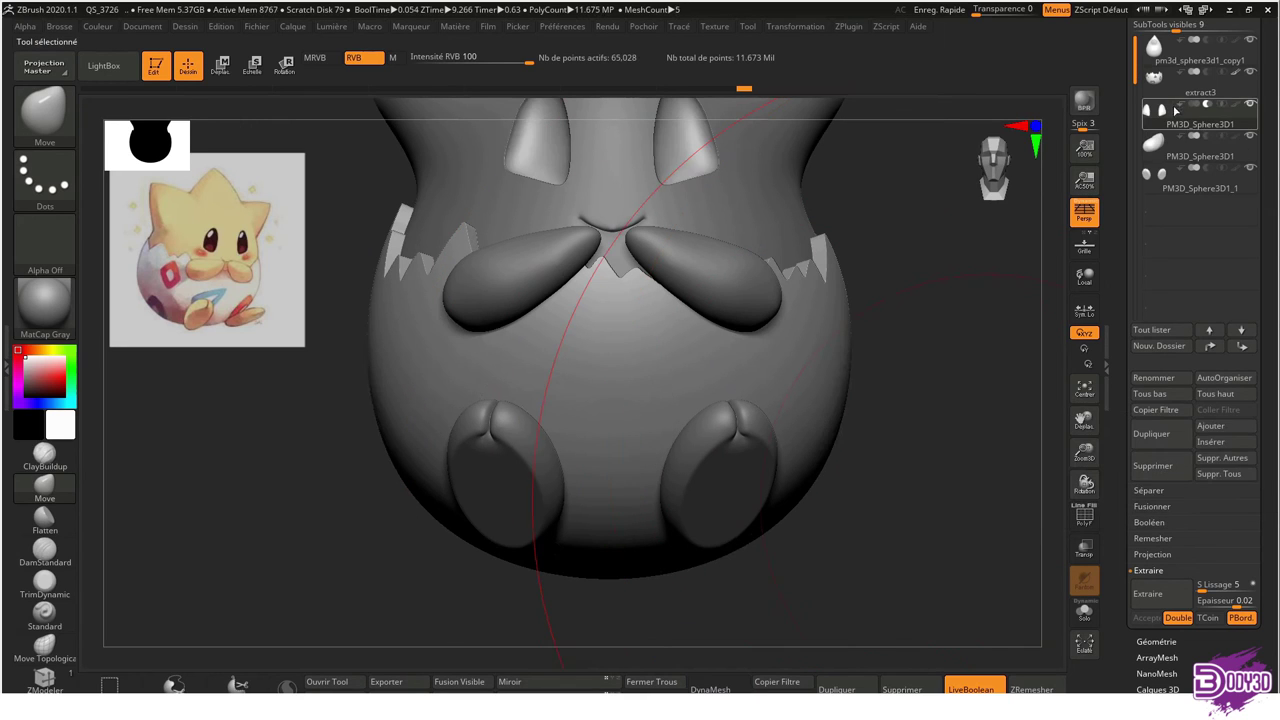
On extract3, set extraction thickness to 0.01 and accept the extraction as Extract9
click(1162, 90)
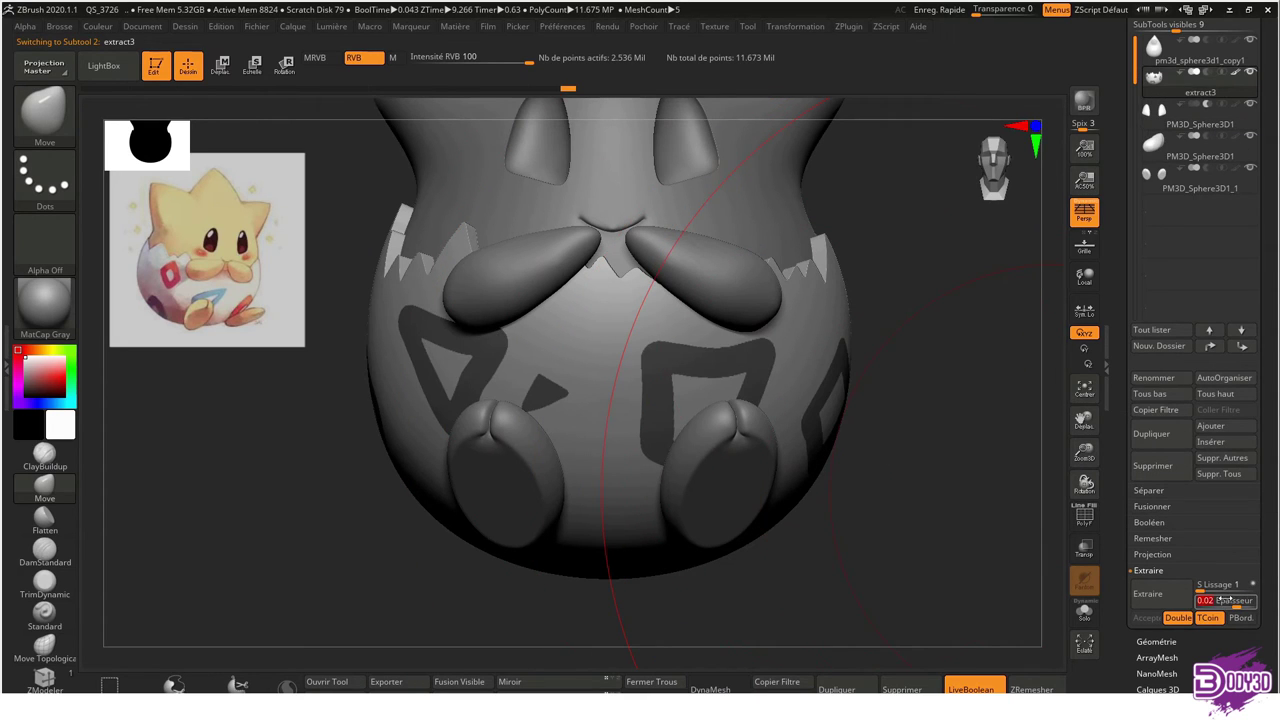
text(0.01)
key(Return)
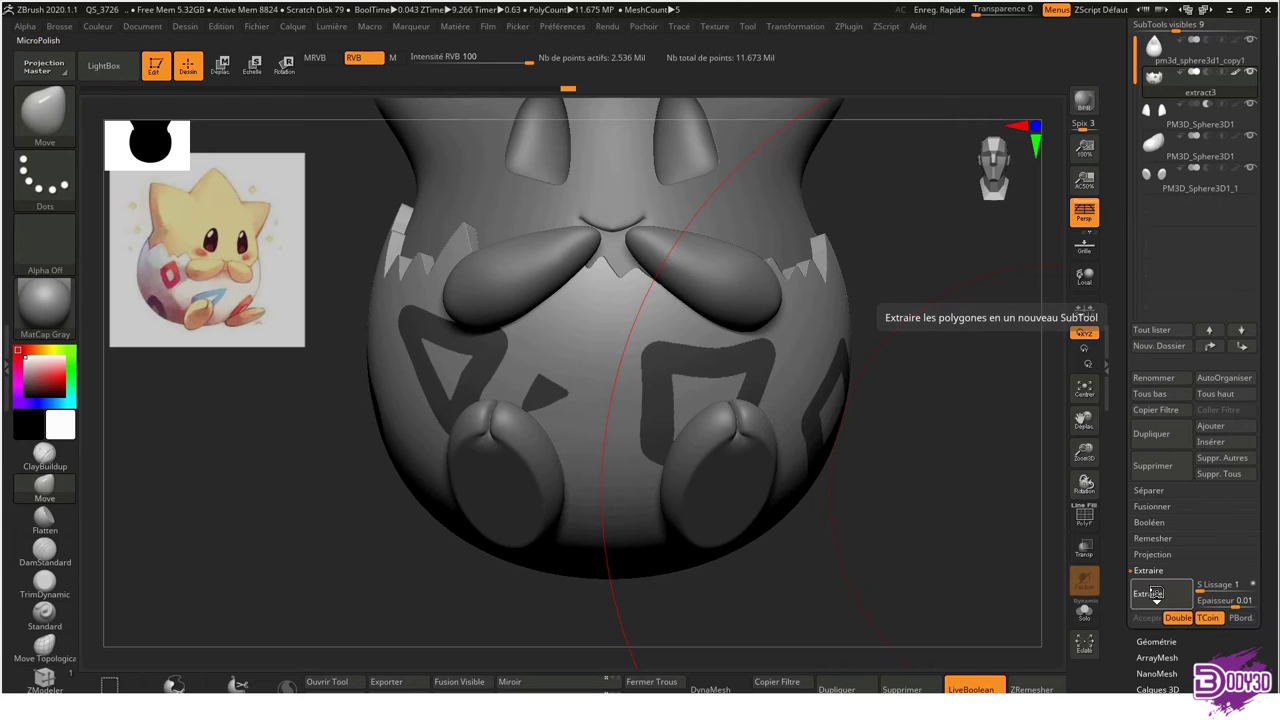
click(1148, 593)
click(1143, 618)
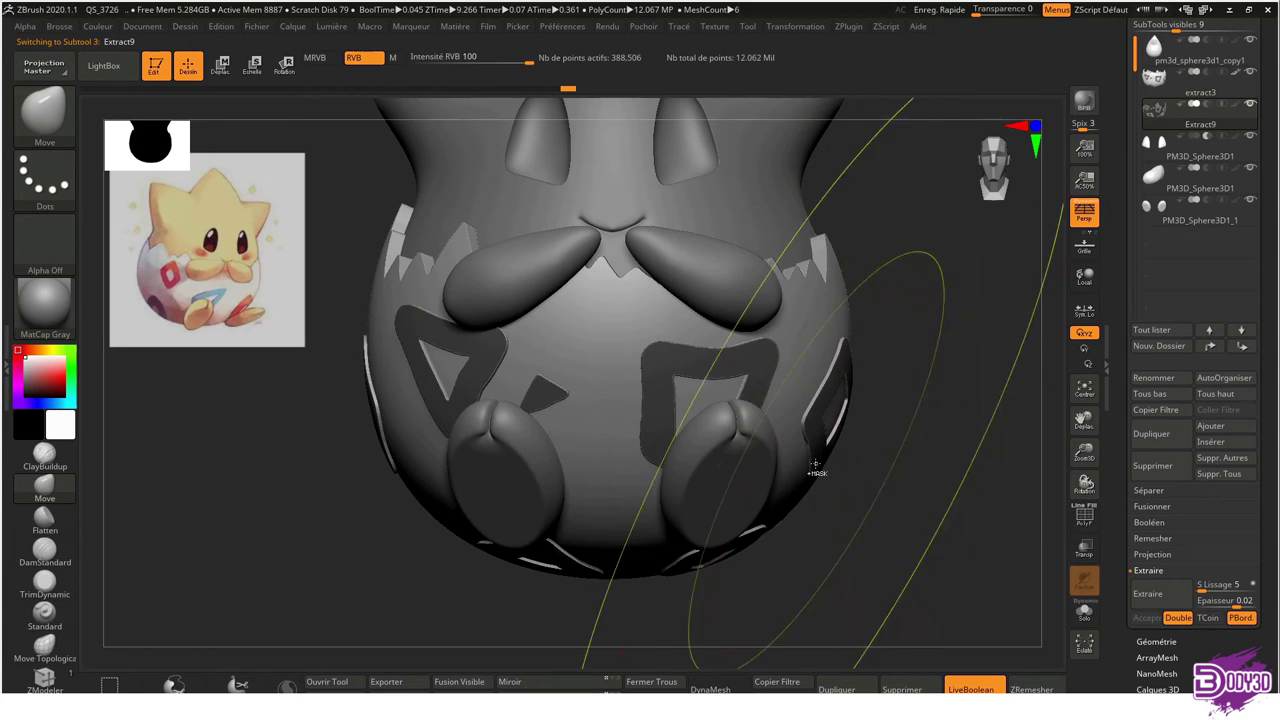
DynaMesh the new Extract9 shell and inspect its jagged edges up close
mouse_move(900, 430)
mouse_down()
mouse_move(582, 472)
mouse_move(650, 466)
mouse_up()
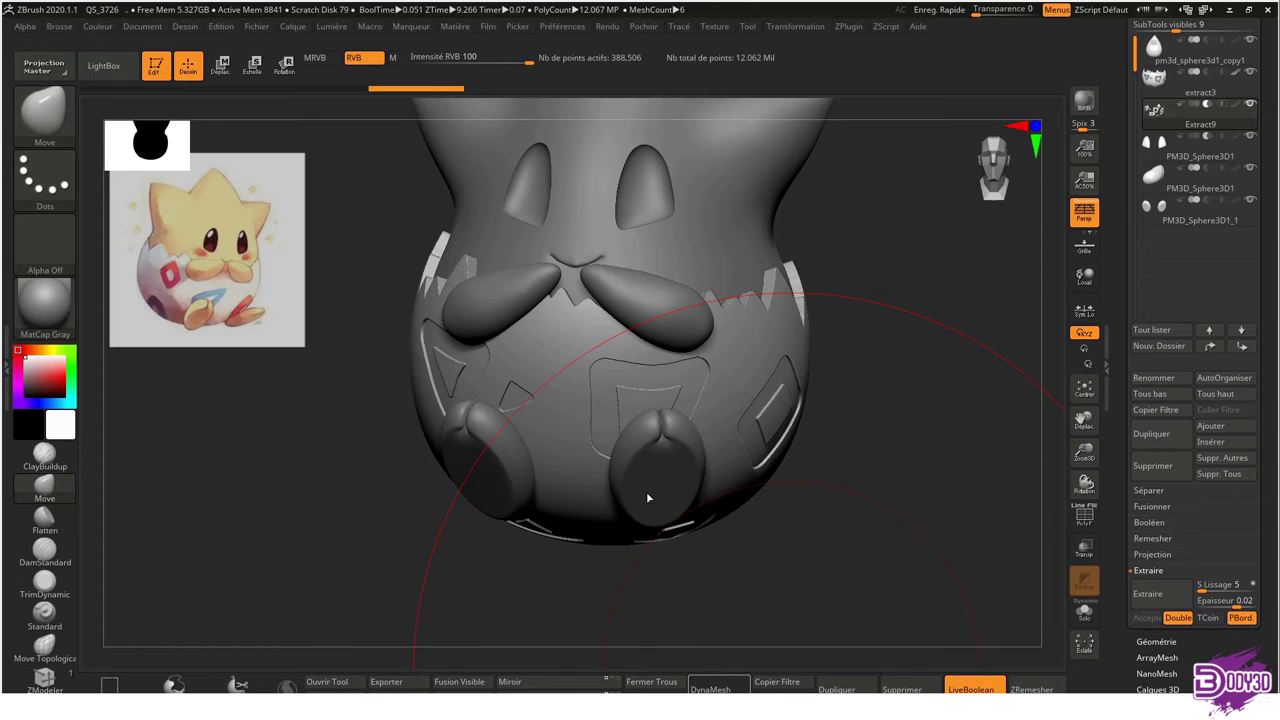
click(710, 688)
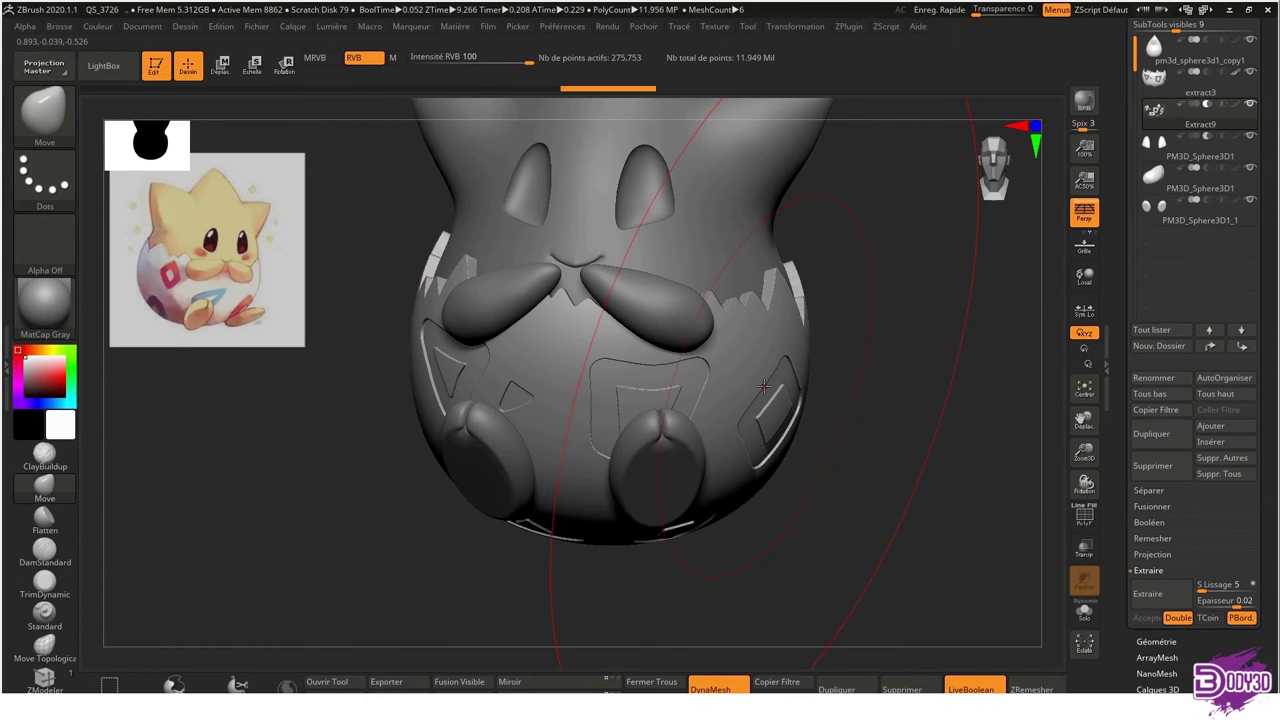
shift+drag(778, 378, 686, 414)
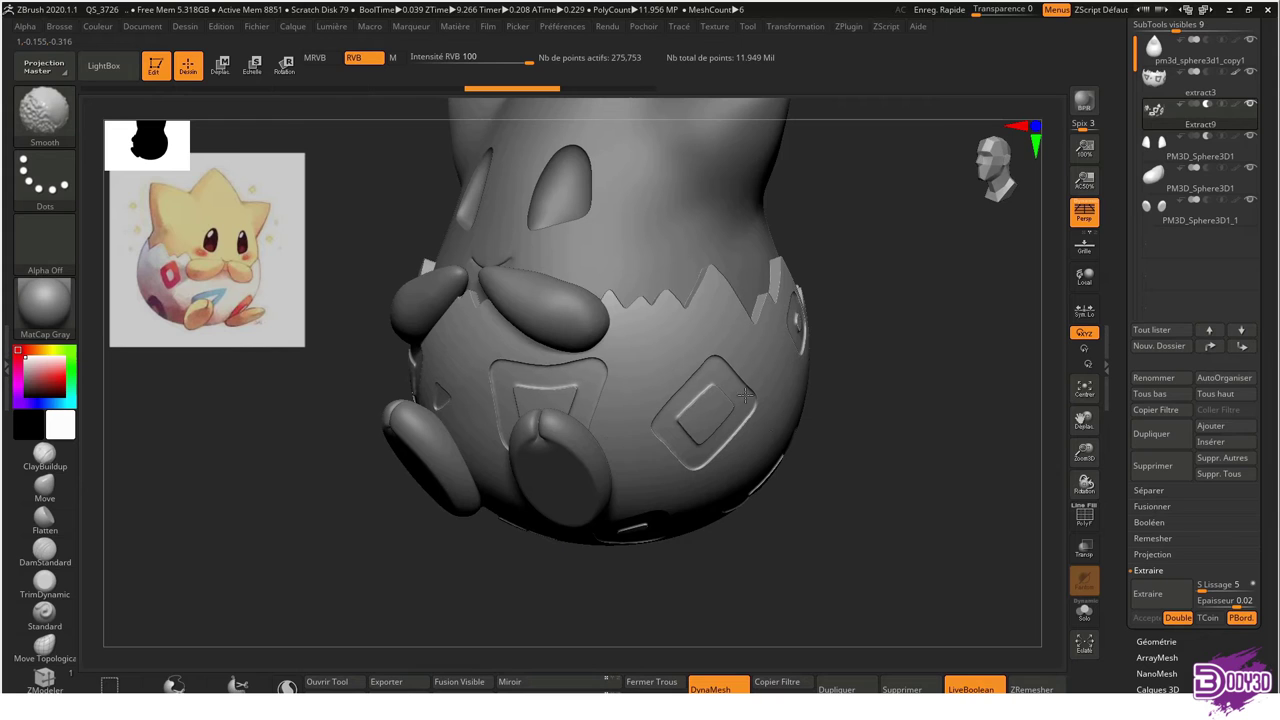
shift+drag(745, 395, 745, 354)
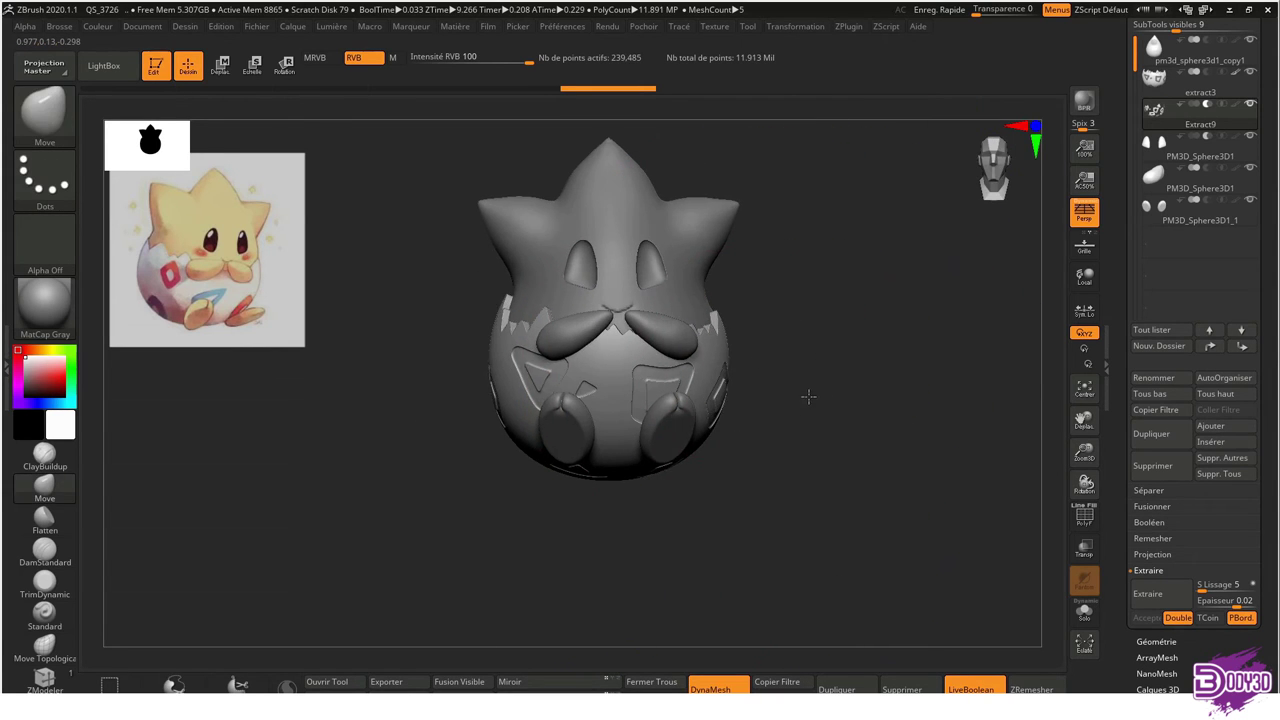
drag(808, 397, 863, 443)
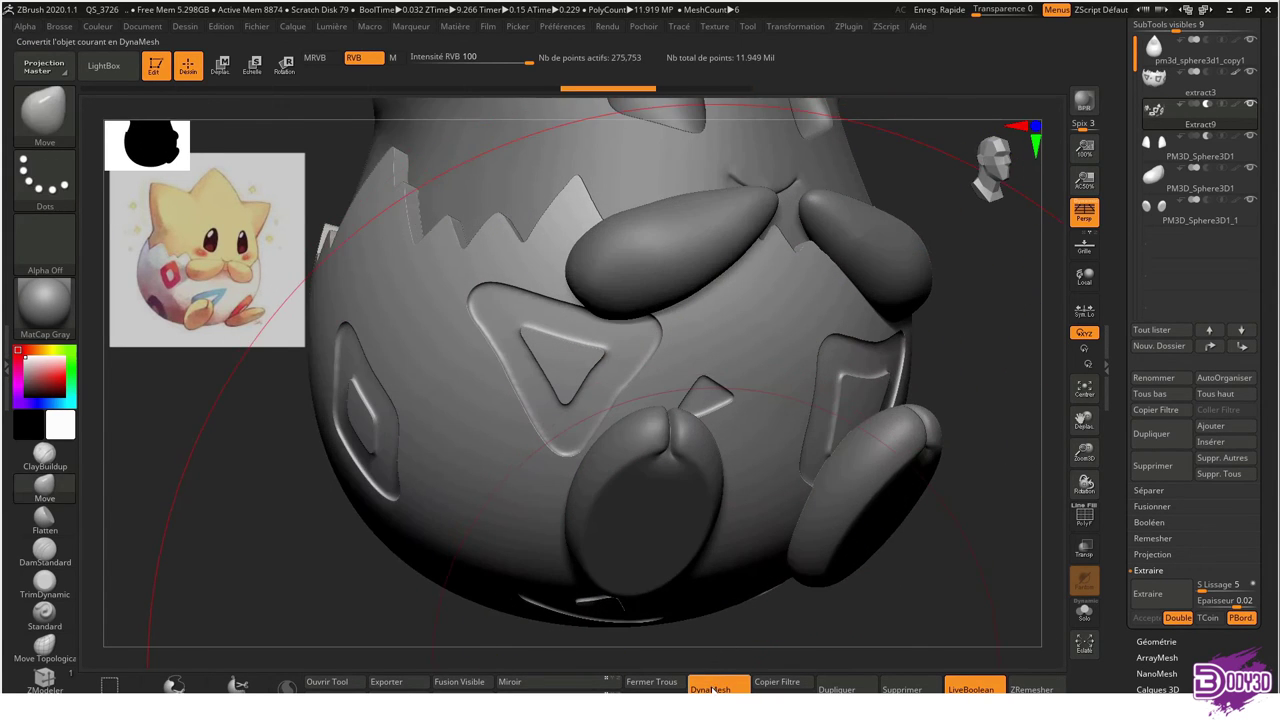
mouse_move(960, 560)
mouse_down()
mouse_move(620, 332)
mouse_move(714, 357)
mouse_move(703, 408)
mouse_move(728, 344)
mouse_move(695, 328)
mouse_move(767, 333)
mouse_up()
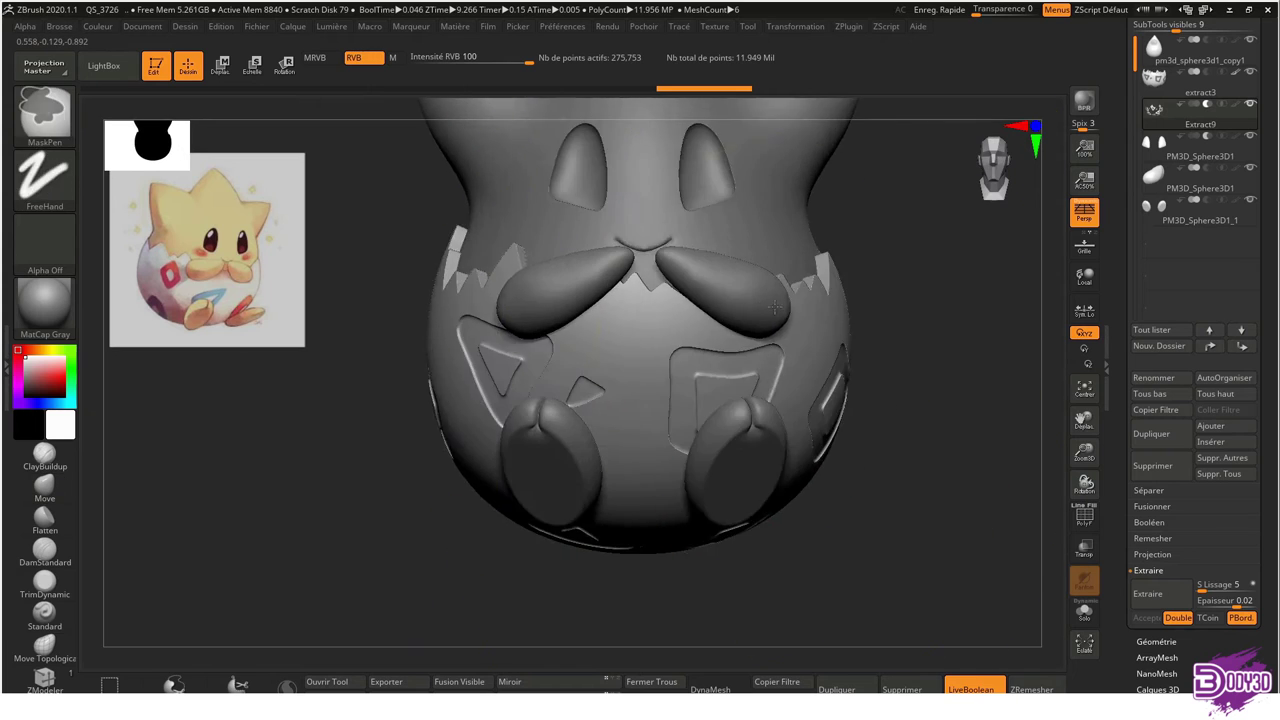
key(f)
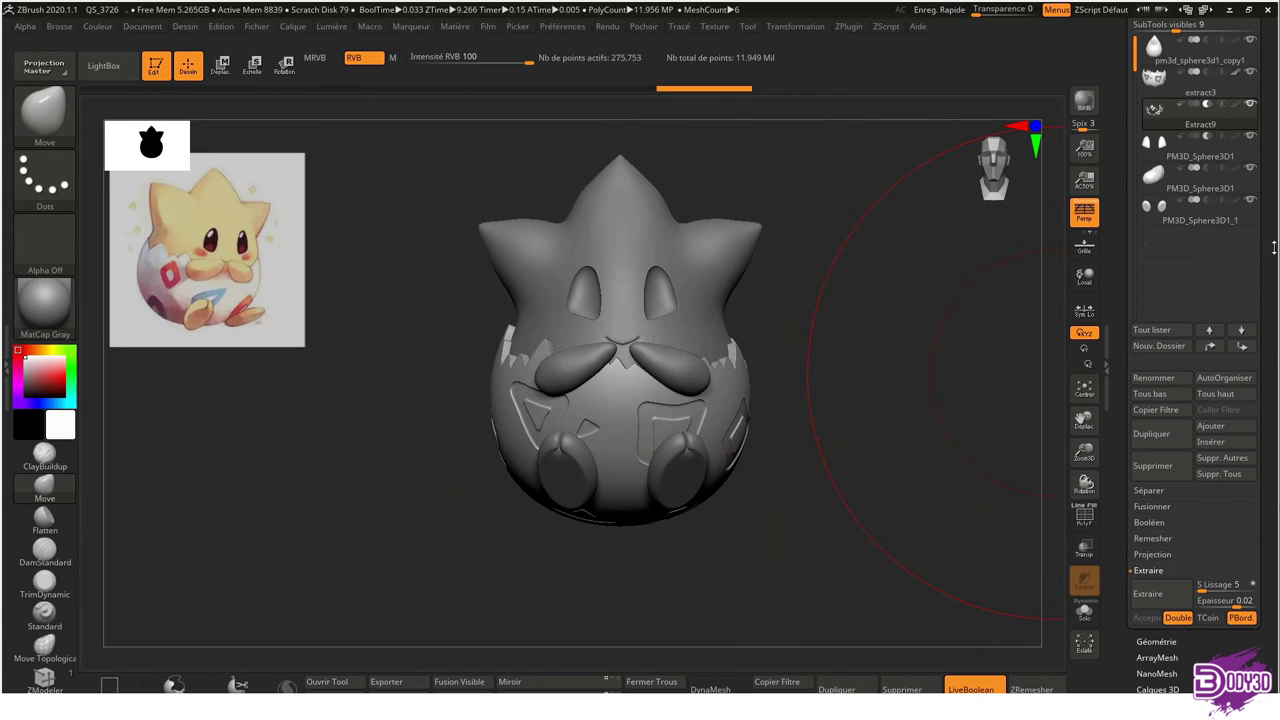
Insert a cube after the arm piece and scale it up into a base
drag(858, 350, 832, 369)
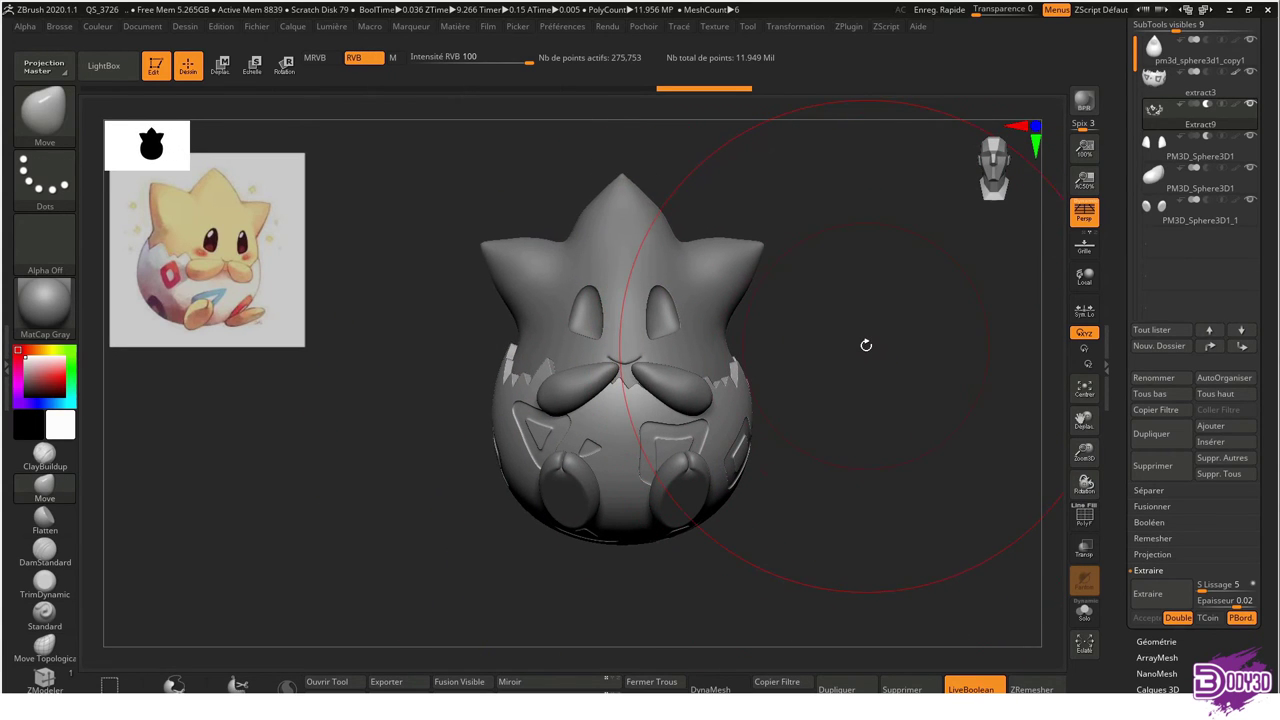
scroll(1271, 313, down, 1)
click(1163, 197)
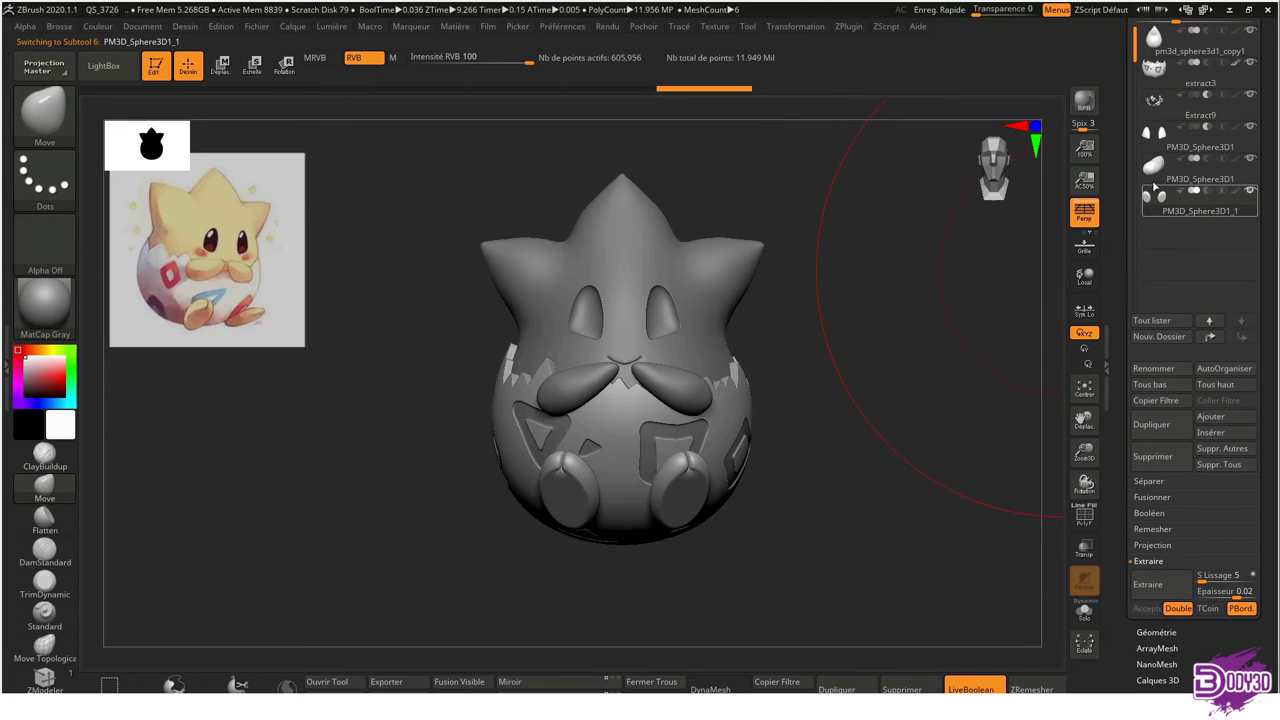
click(1220, 433)
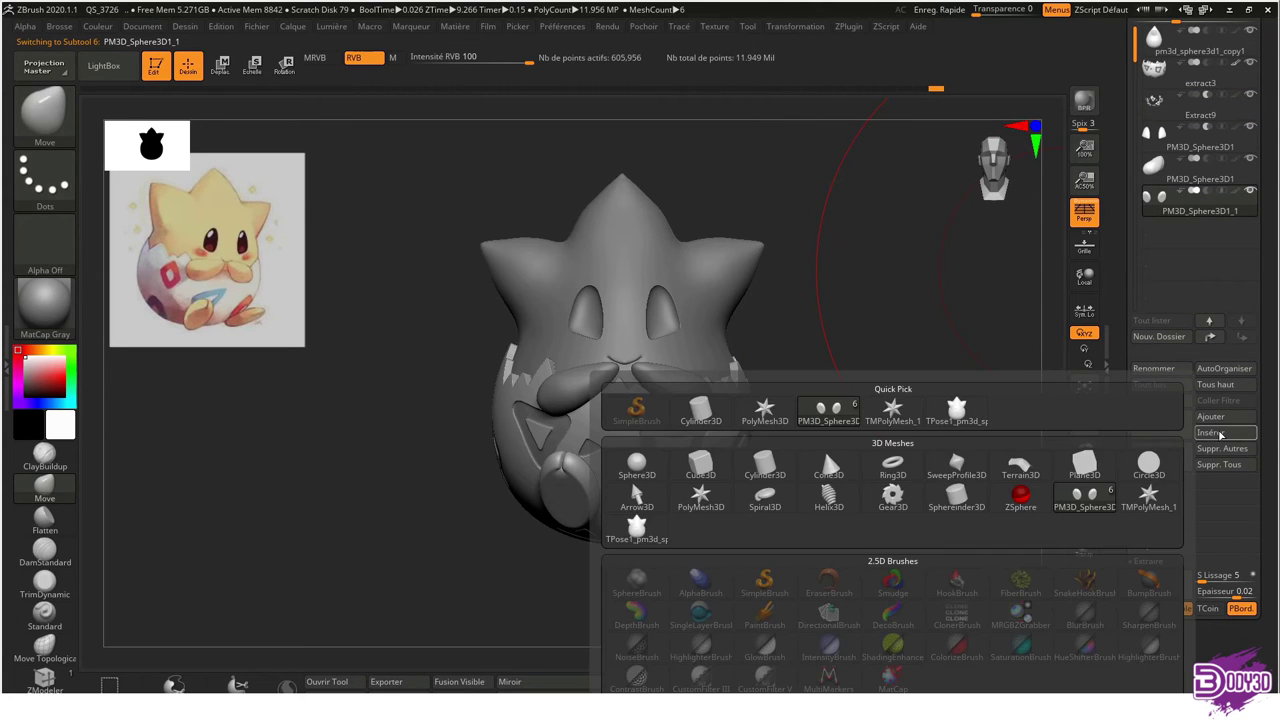
click(705, 472)
key(w)
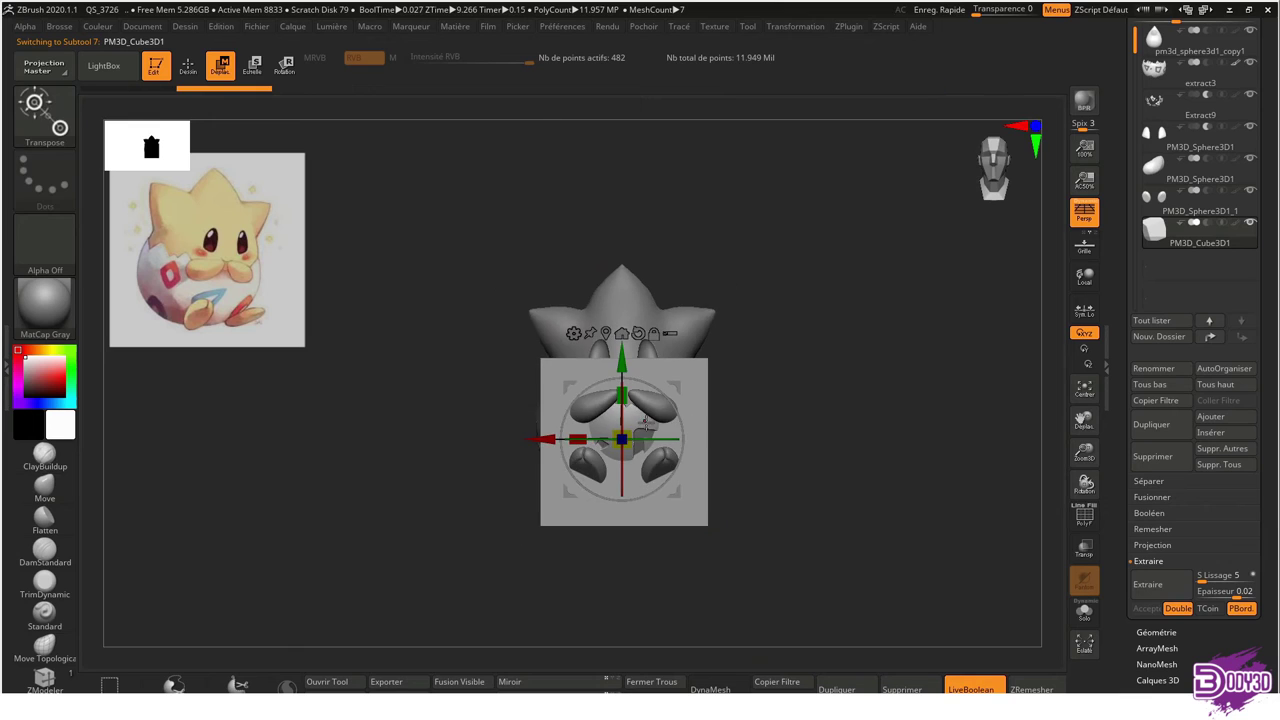
mouse_move(620, 517)
mouse_down()
mouse_move(660, 480)
mouse_move(643, 568)
mouse_up()
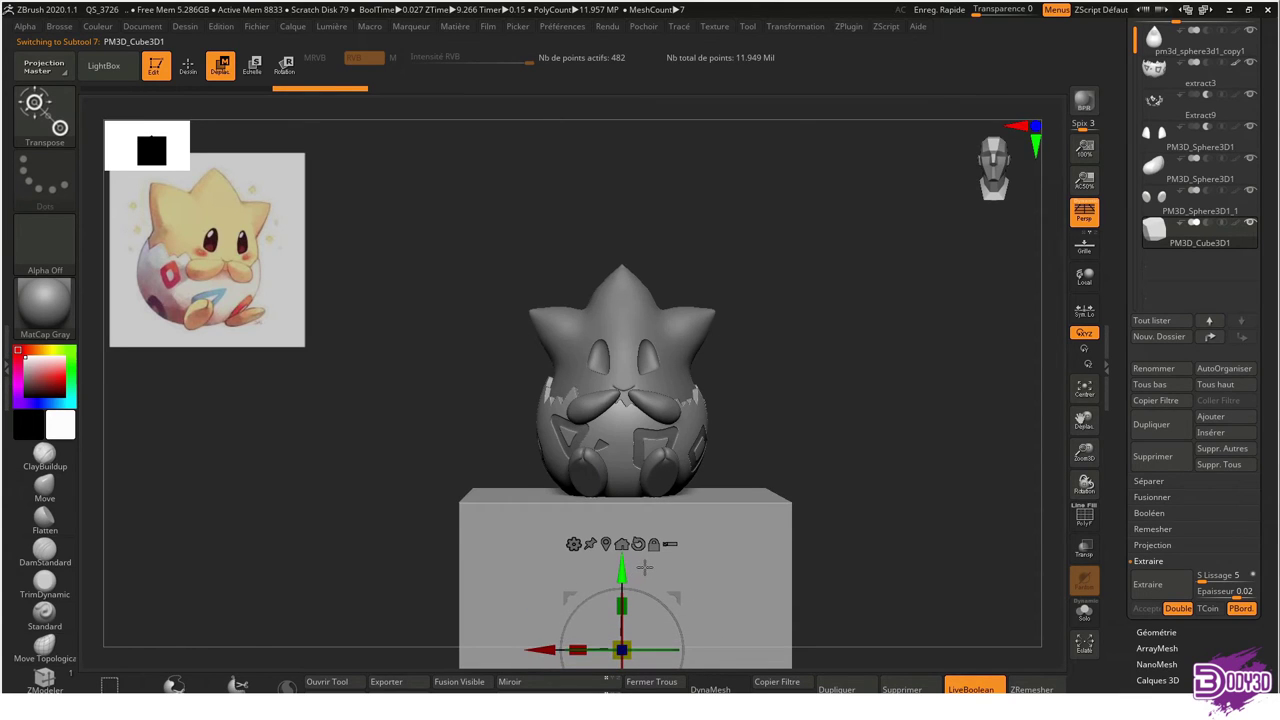
key(q)
Pull the lower ends of the arm pieces left, checking them in Solo and see-through modes
mouse_move(783, 491)
mouse_down()
mouse_move(903, 437)
mouse_move(800, 462)
mouse_up()
ctrl+right_drag(800, 462, 797, 520)
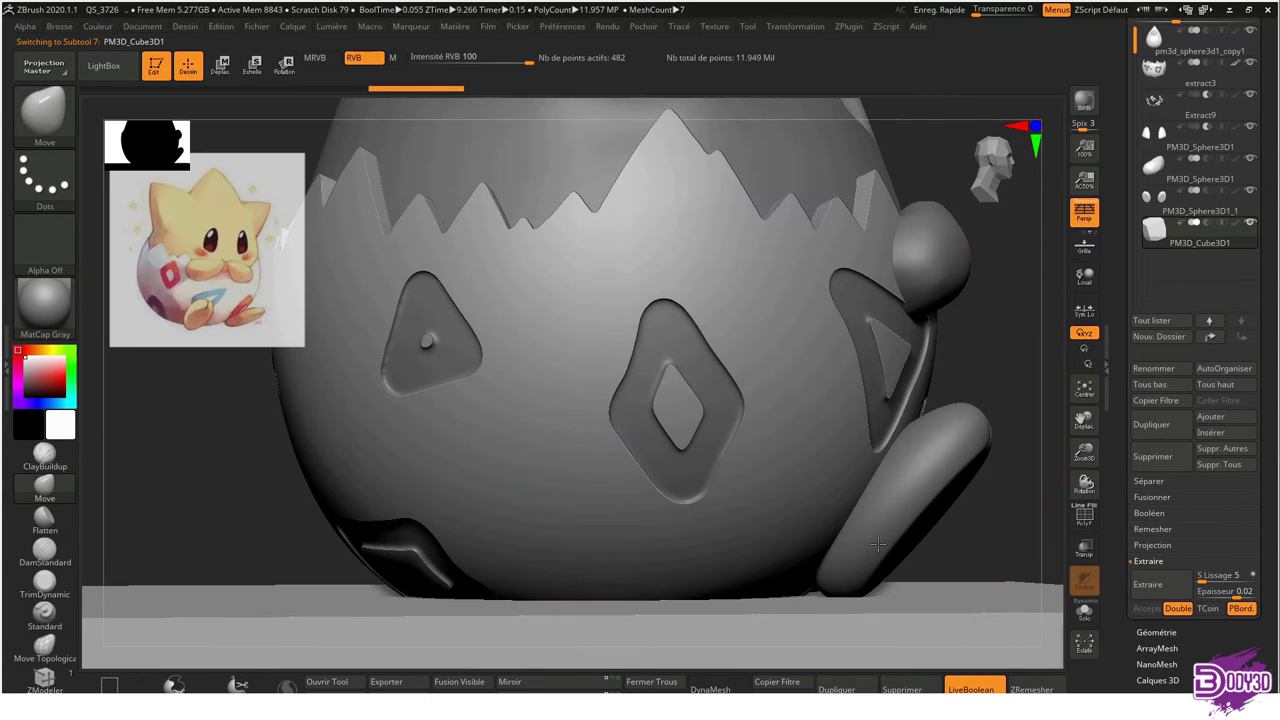
alt+click(850, 540)
key(s)
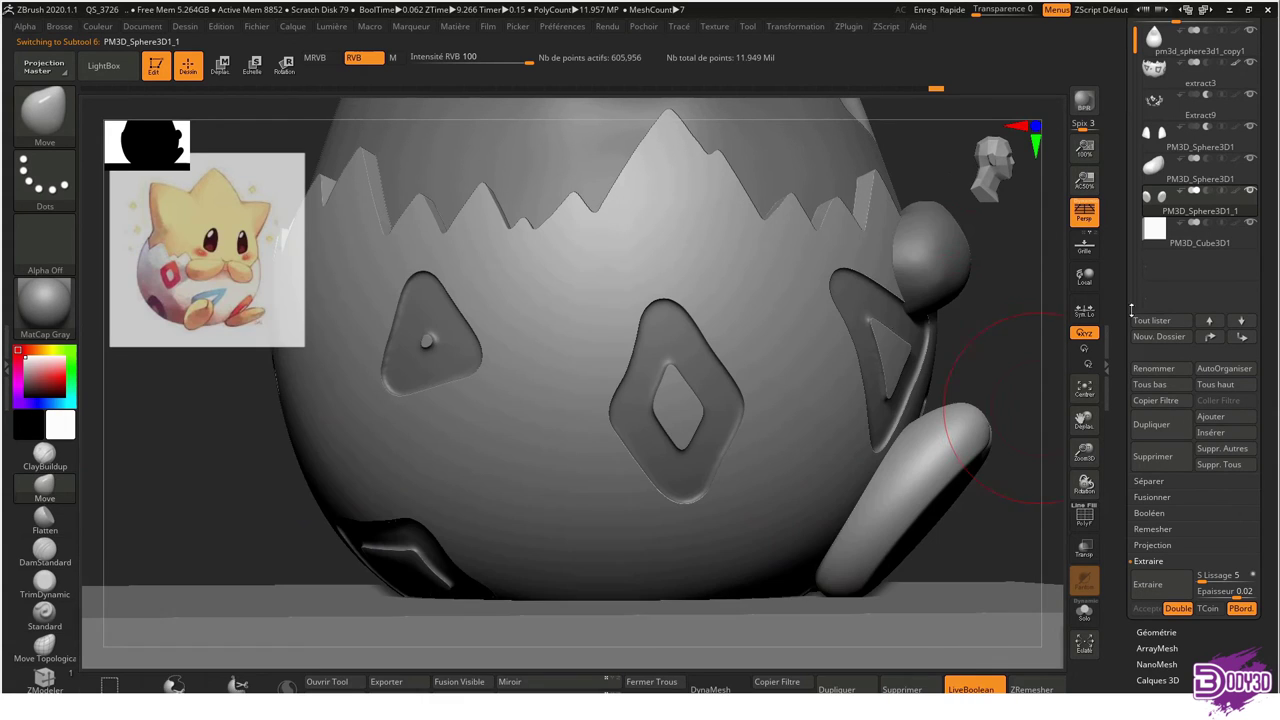
click(1084, 612)
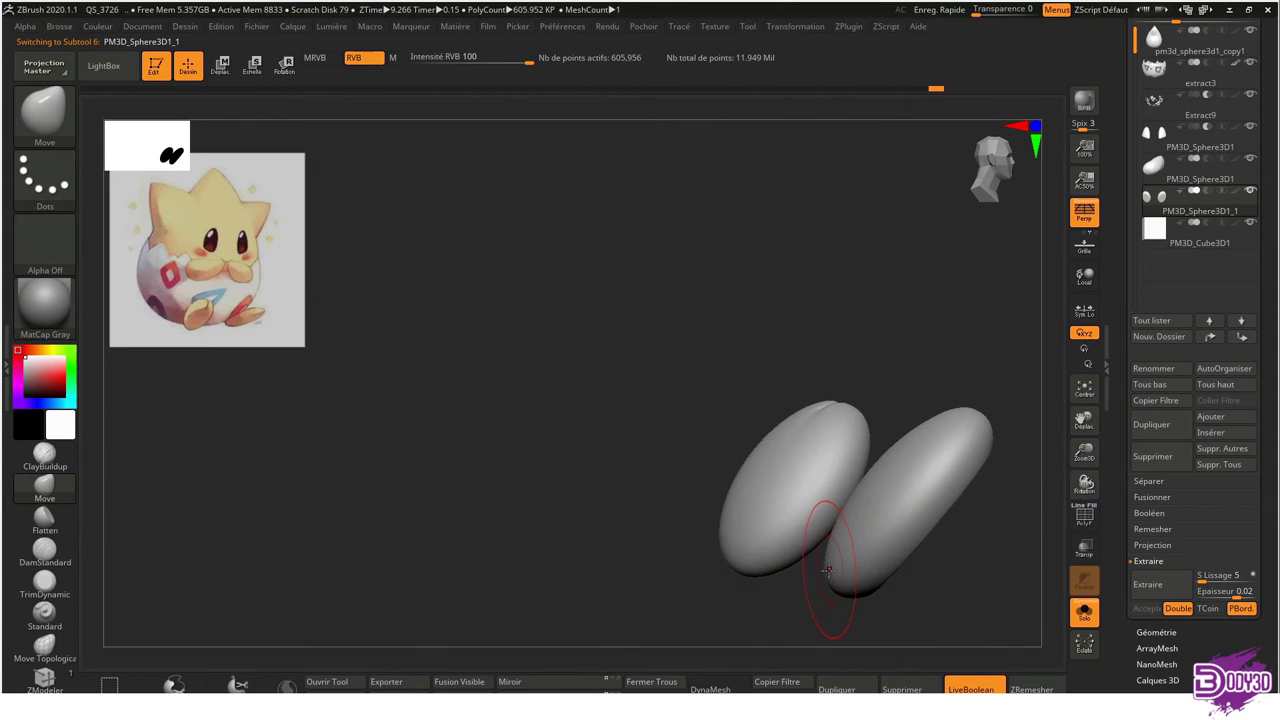
drag(797, 584, 788, 584)
click(1081, 613)
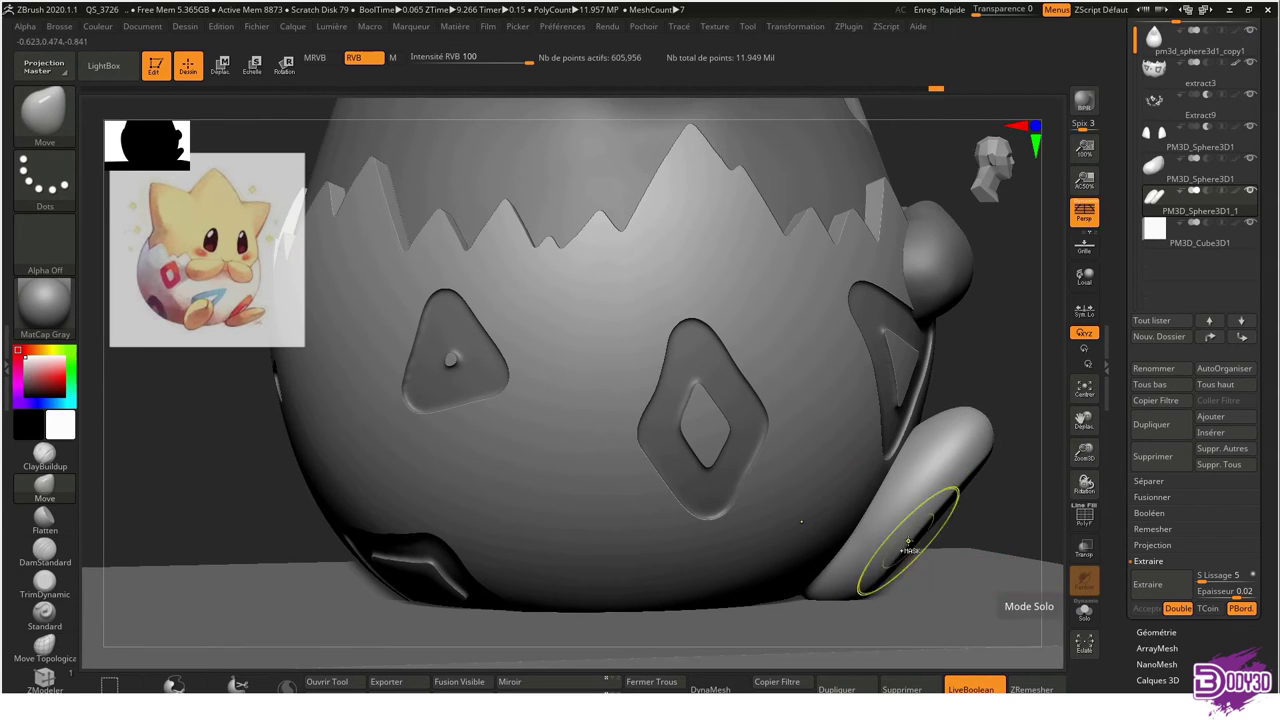
key(shift+ctrl+t)
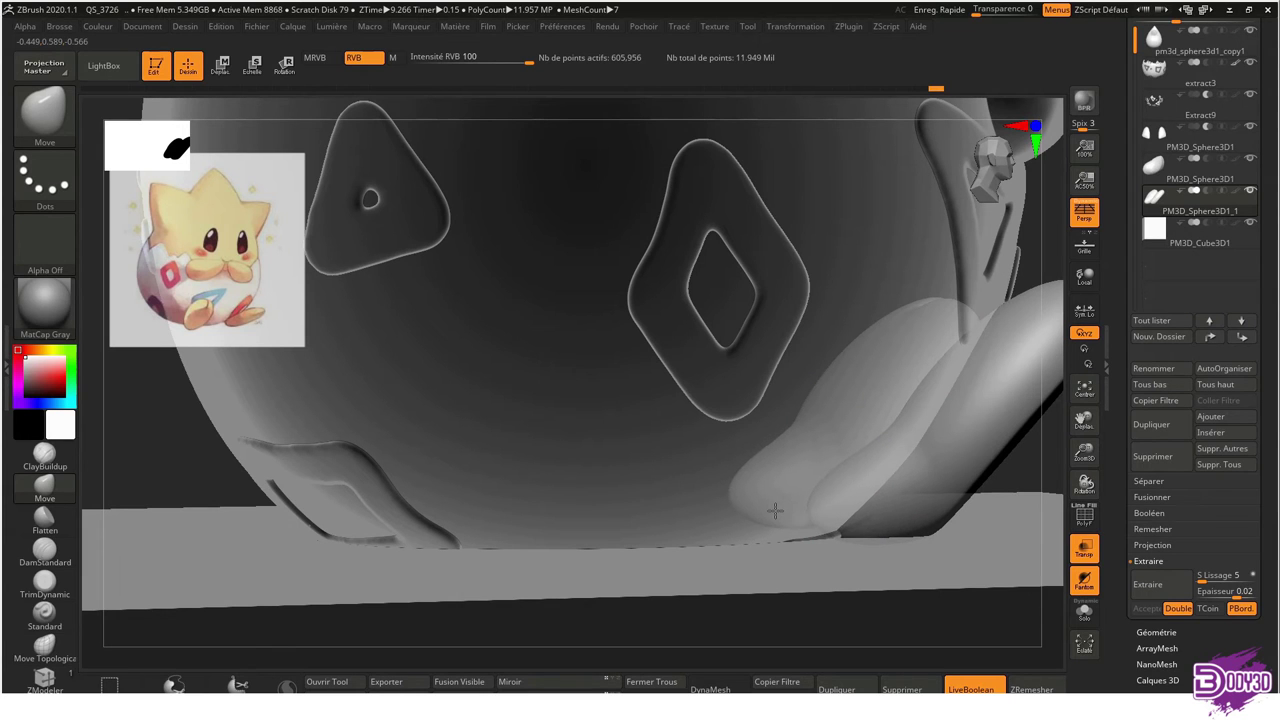
click(1084, 547)
right_drag(1028, 471, 874, 484)
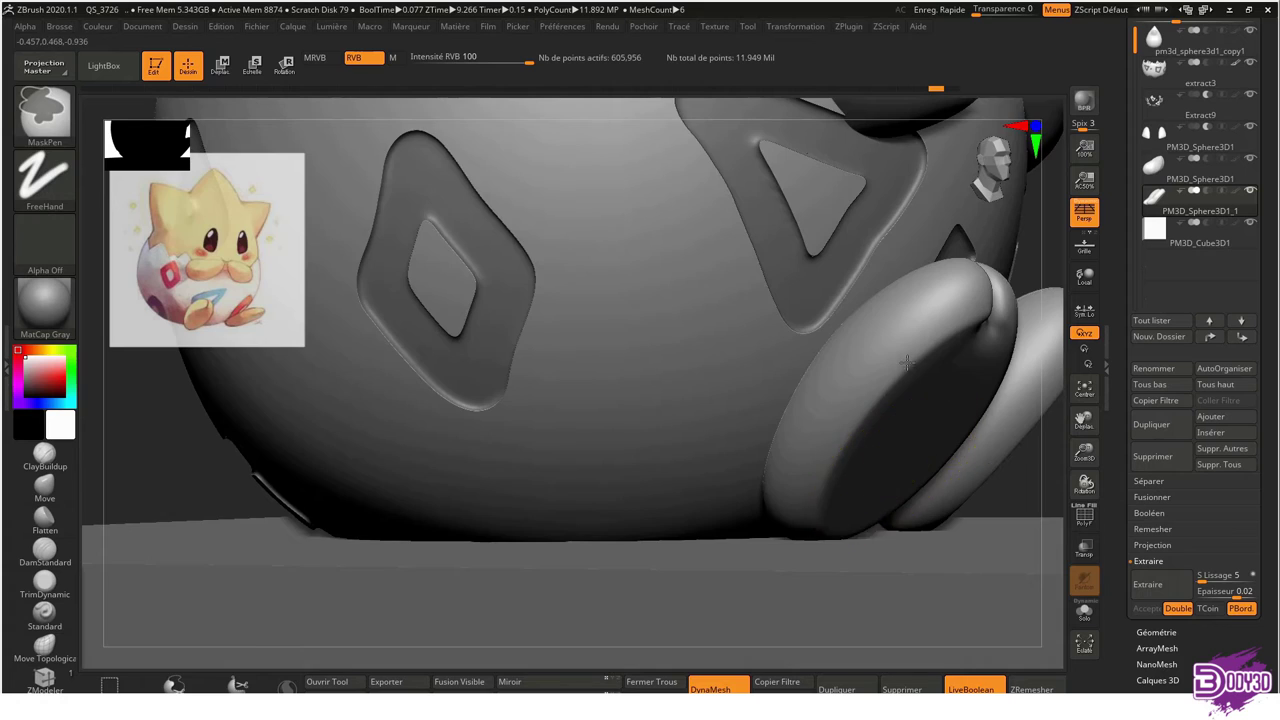
right_drag(857, 471, 831, 467)
Raise the cube base slightly, hide it, and orbit back to a front view
key(w)
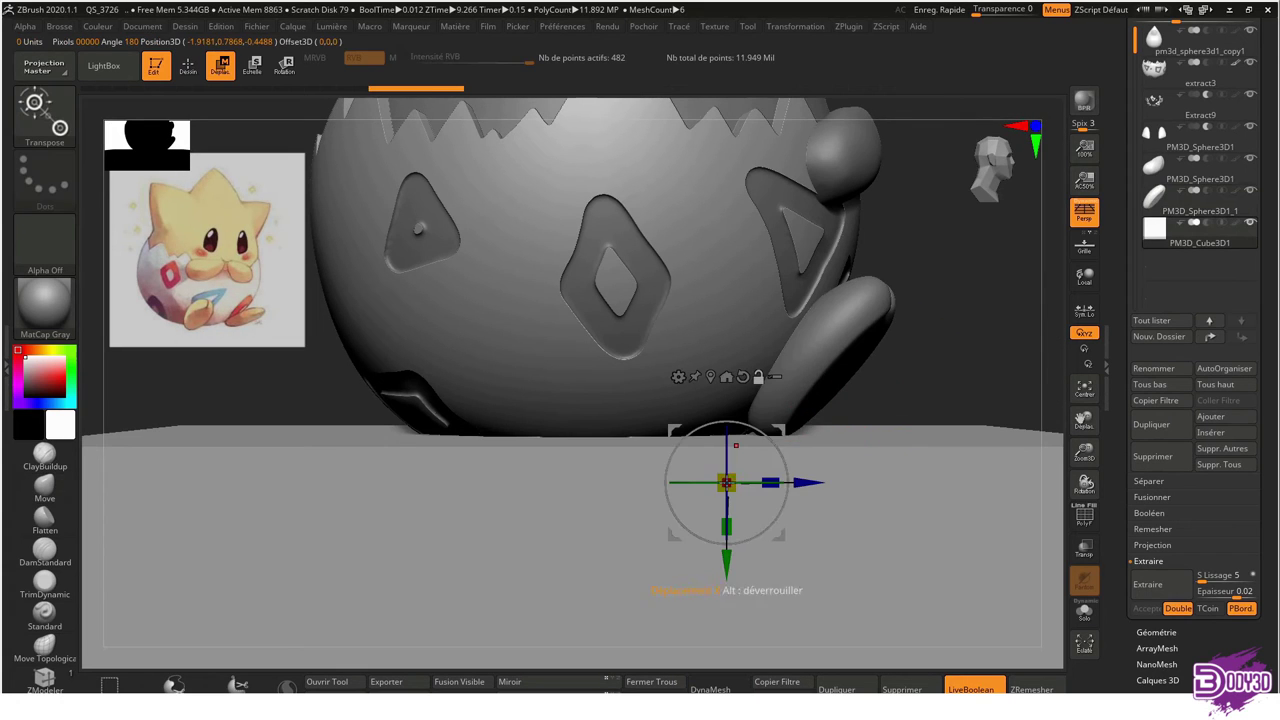
drag(745, 433, 775, 416)
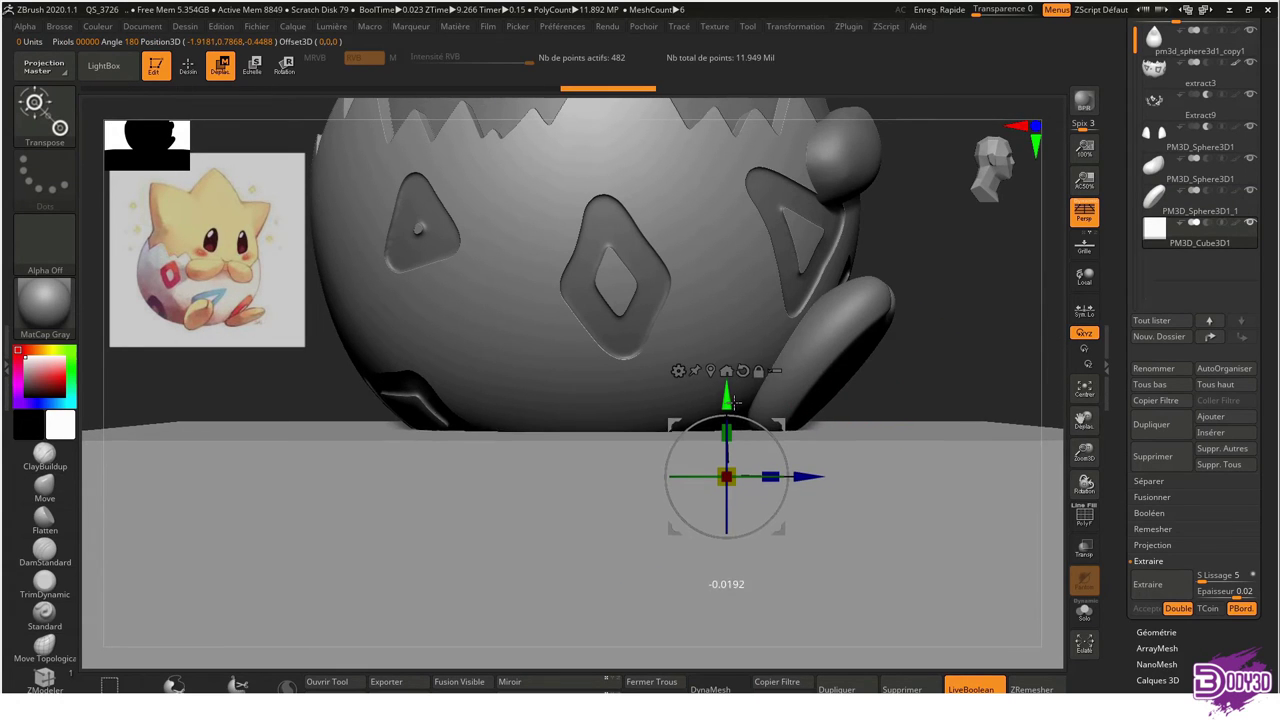
key(q)
mouse_move(886, 343)
mouse_down()
mouse_move(849, 337)
mouse_move(1045, 270)
mouse_up()
click(1206, 227)
mouse_move(929, 377)
mouse_down()
mouse_move(931, 194)
mouse_move(857, 286)
mouse_move(880, 289)
mouse_move(843, 269)
mouse_move(853, 303)
mouse_up()
mouse_move(733, 208)
right_down()
mouse_move(771, 371)
mouse_move(723, 320)
mouse_move(737, 371)
mouse_move(716, 404)
mouse_move(763, 220)
mouse_move(743, 334)
mouse_move(773, 305)
mouse_move(760, 258)
mouse_move(731, 251)
mouse_move(745, 437)
mouse_move(757, 334)
mouse_move(816, 382)
right_up()
mouse_move(800, 330)
mouse_down()
mouse_move(803, 240)
mouse_move(781, 313)
mouse_move(883, 326)
mouse_move(837, 334)
mouse_move(855, 280)
mouse_move(771, 403)
mouse_move(813, 411)
mouse_up()
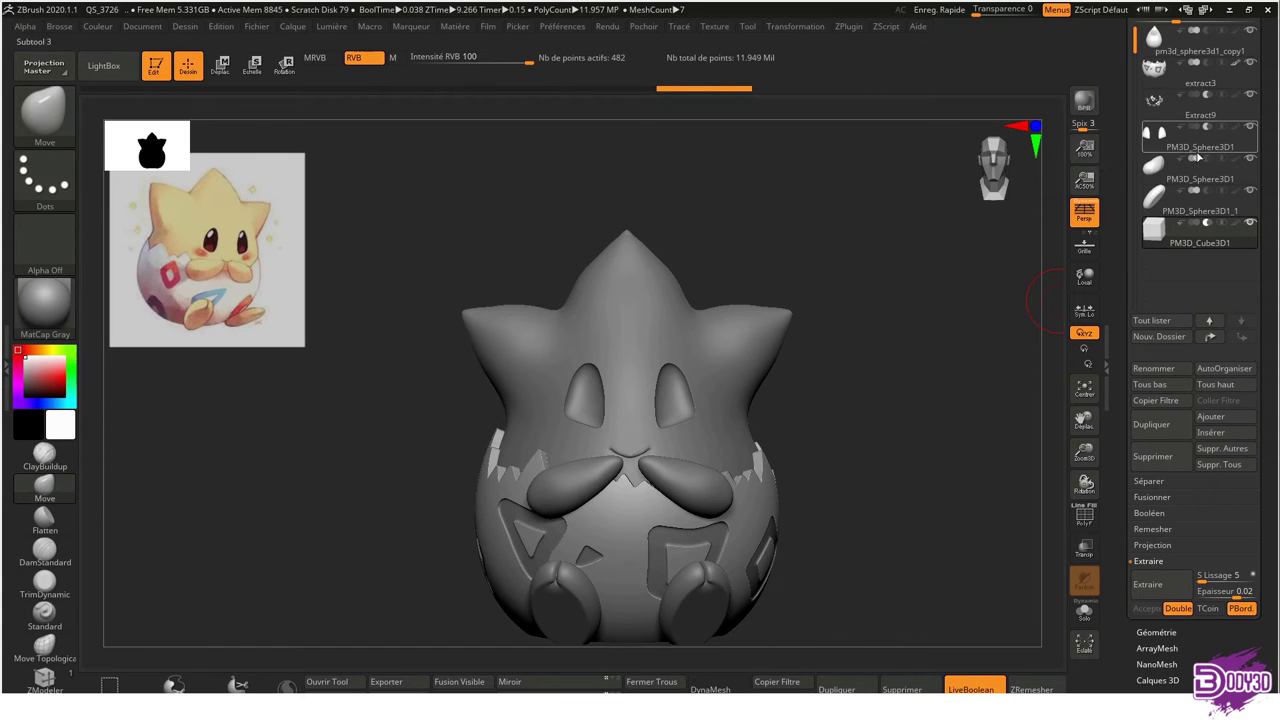
Insert a Sphere3D, lift it above the head, and taper its top to a point with a deformer in orthographic view
scroll(1197, 157, up, 2)
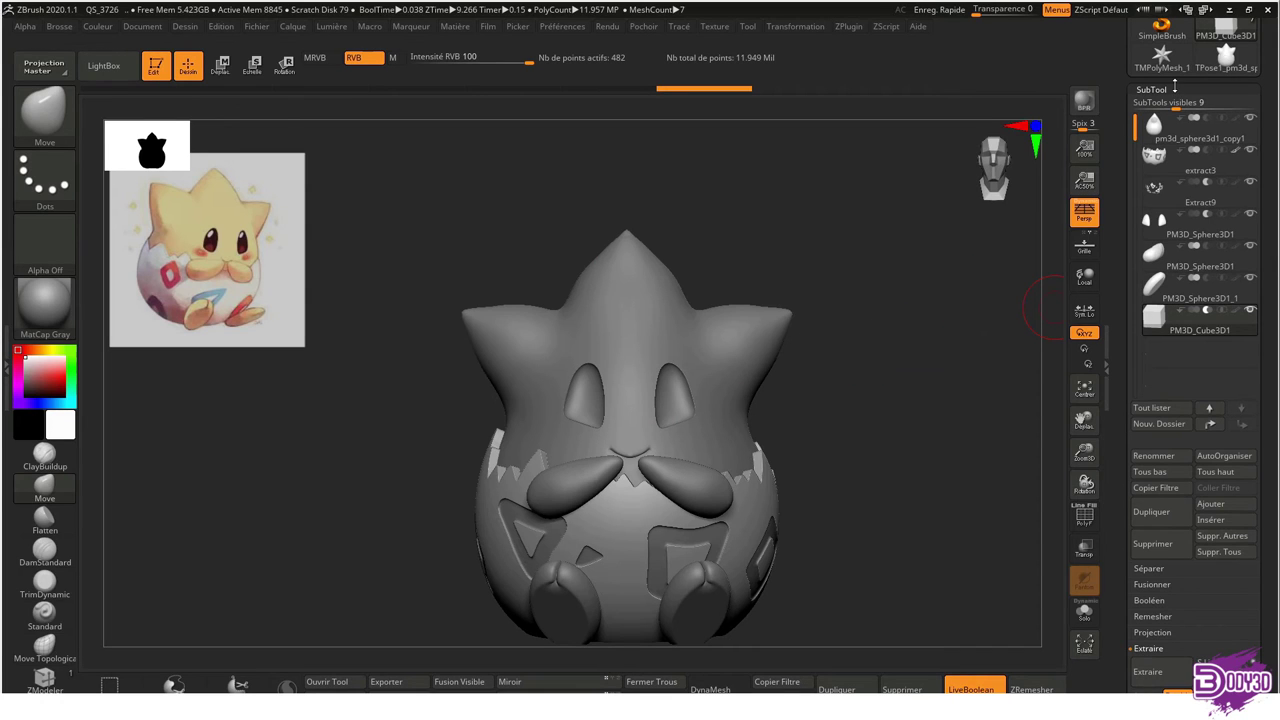
click(1236, 522)
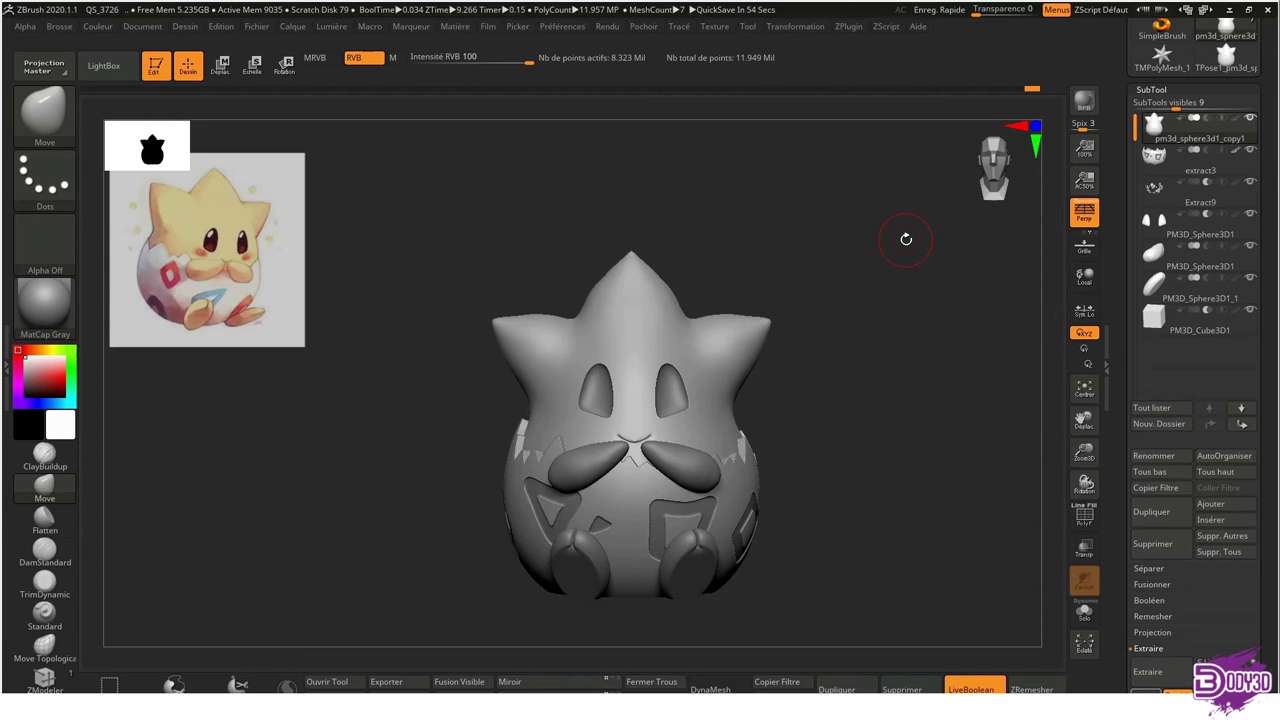
click(1229, 521)
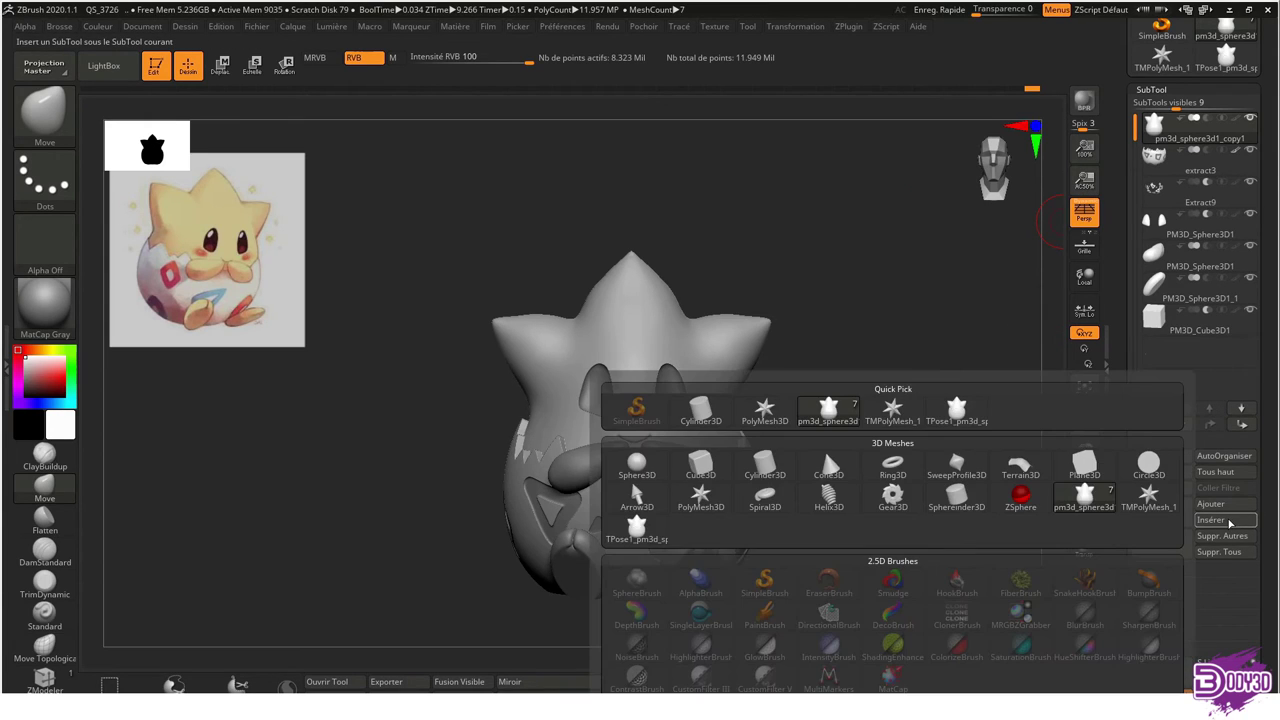
click(636, 465)
key(w)
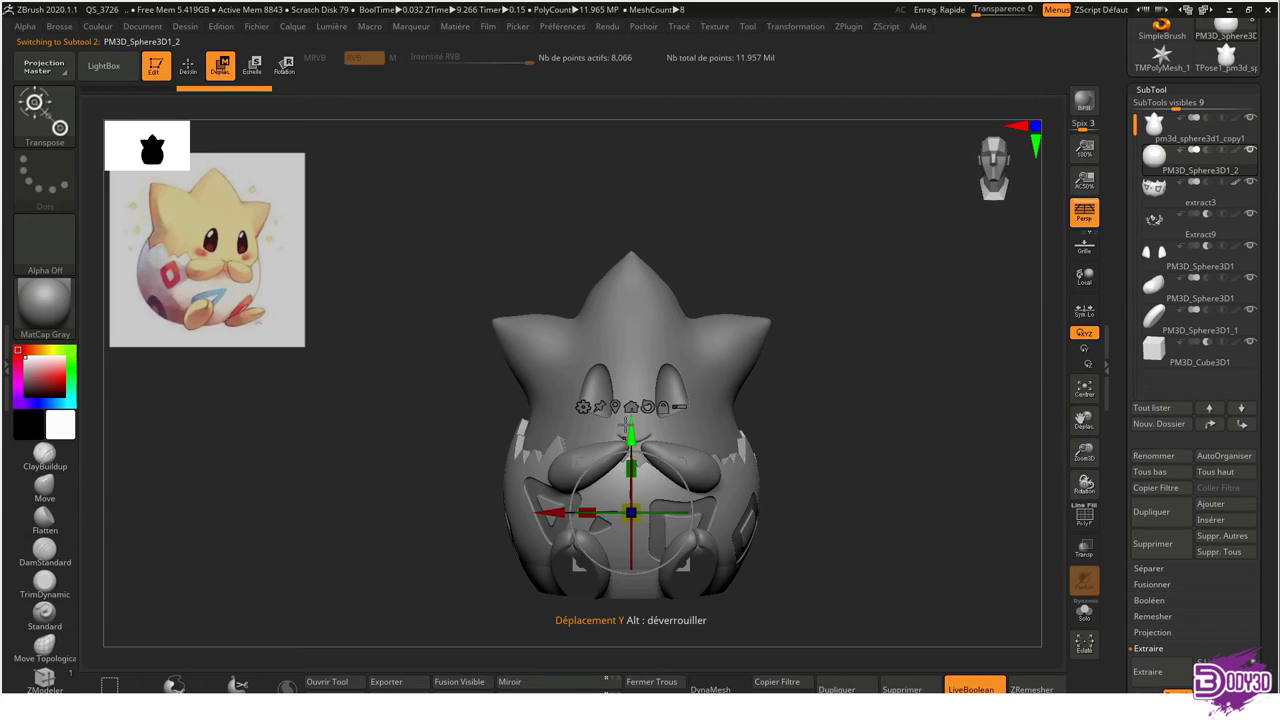
drag(623, 470, 631, 215)
click(599, 210)
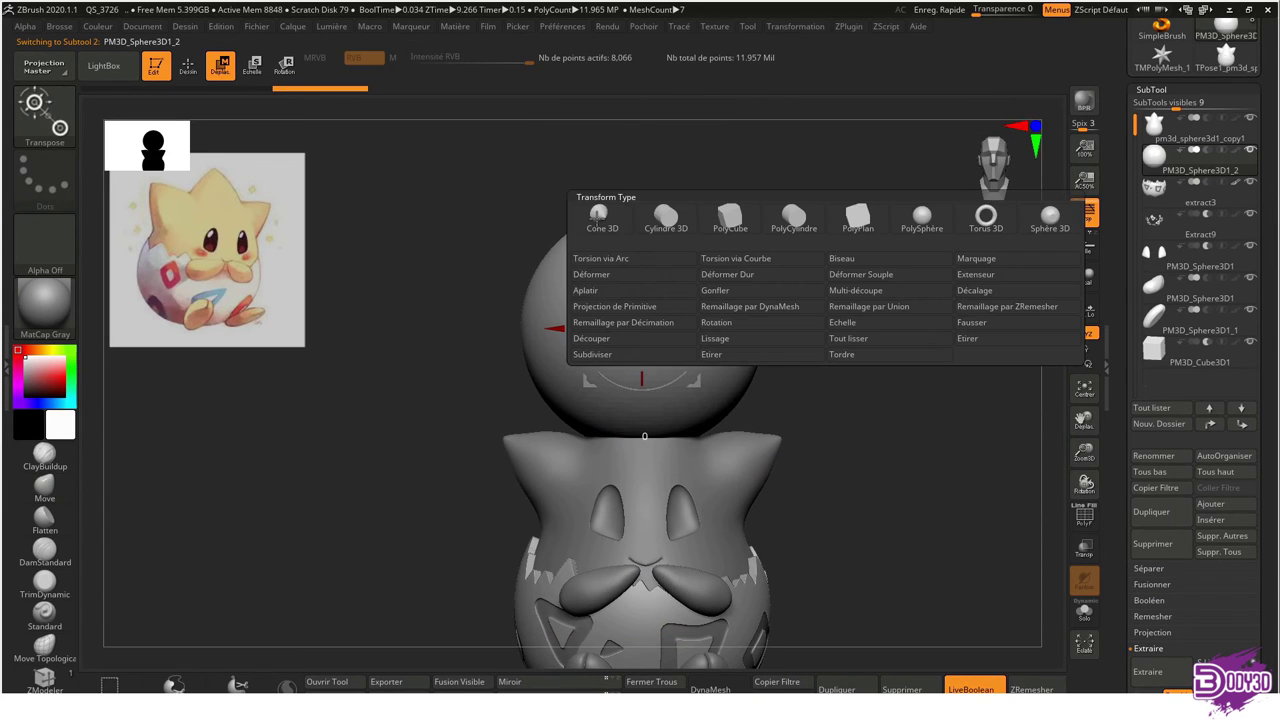
click(607, 276)
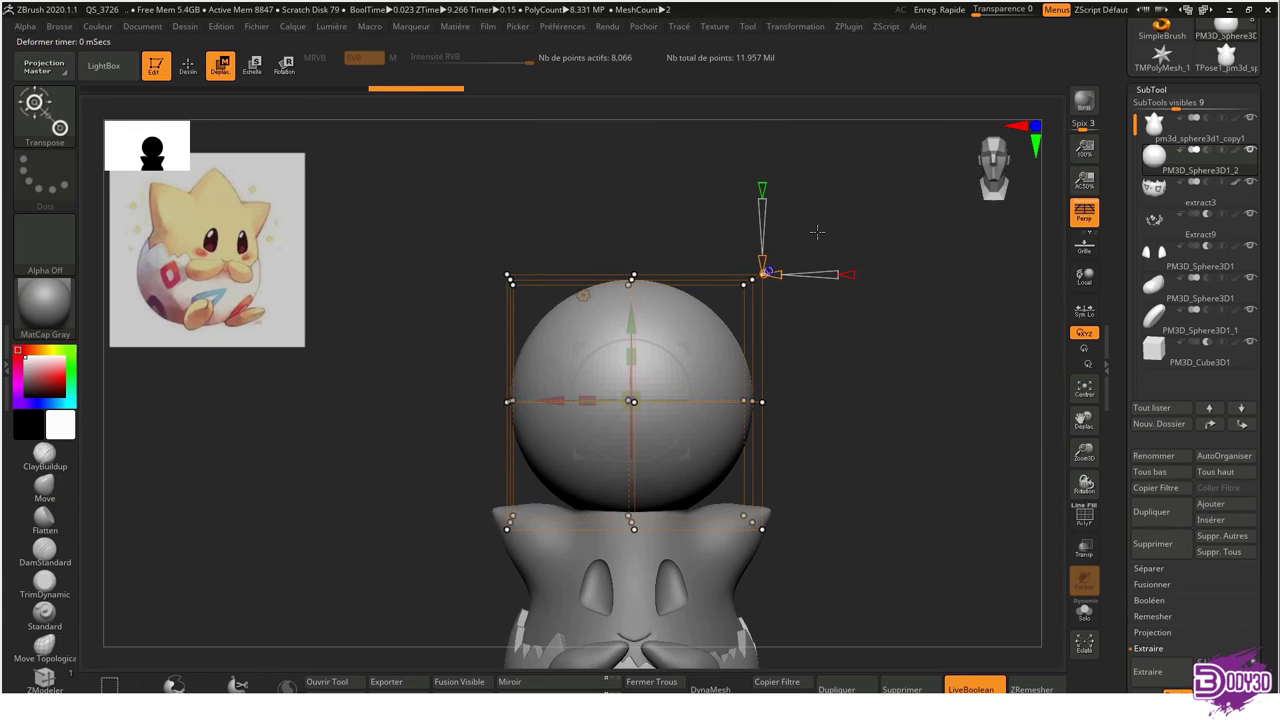
click(1084, 212)
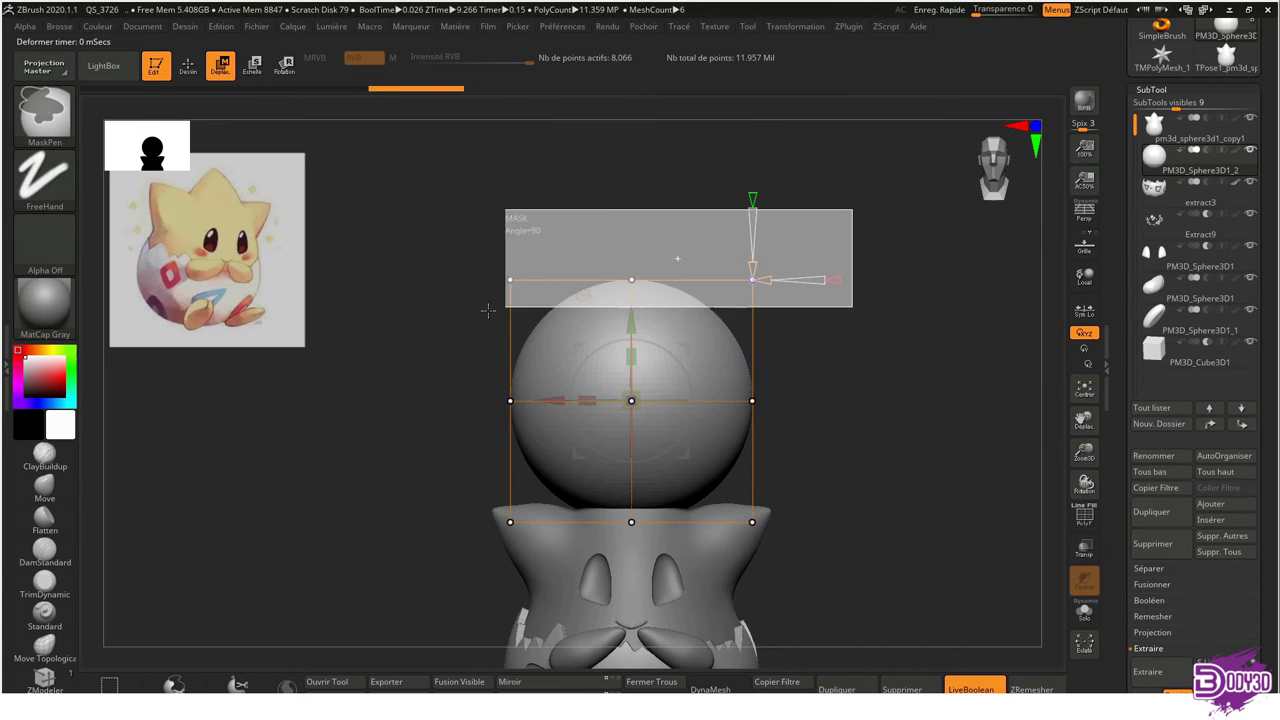
drag(643, 264, 440, 400)
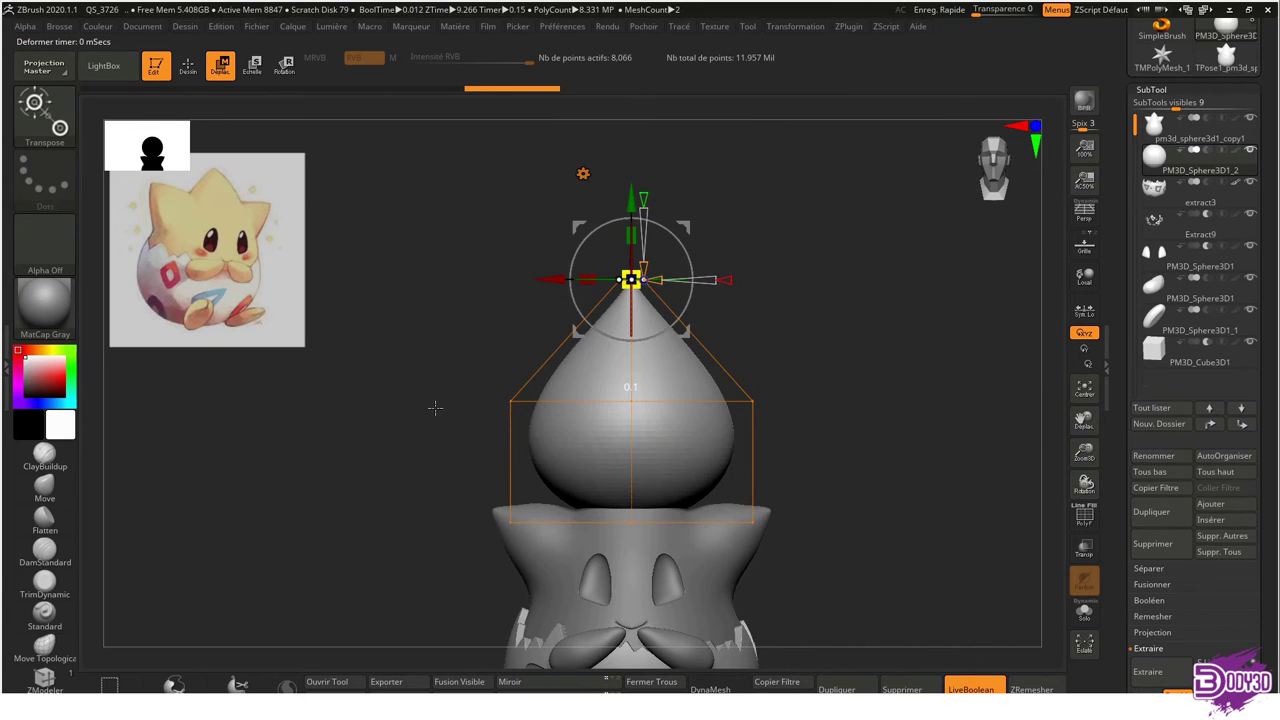
key(q)
Stretch the teardrop longer downward and enlarge it around its centre using the deformer cage
mouse_move(806, 329)
mouse_down()
mouse_move(829, 351)
mouse_move(800, 352)
mouse_move(789, 297)
mouse_up()
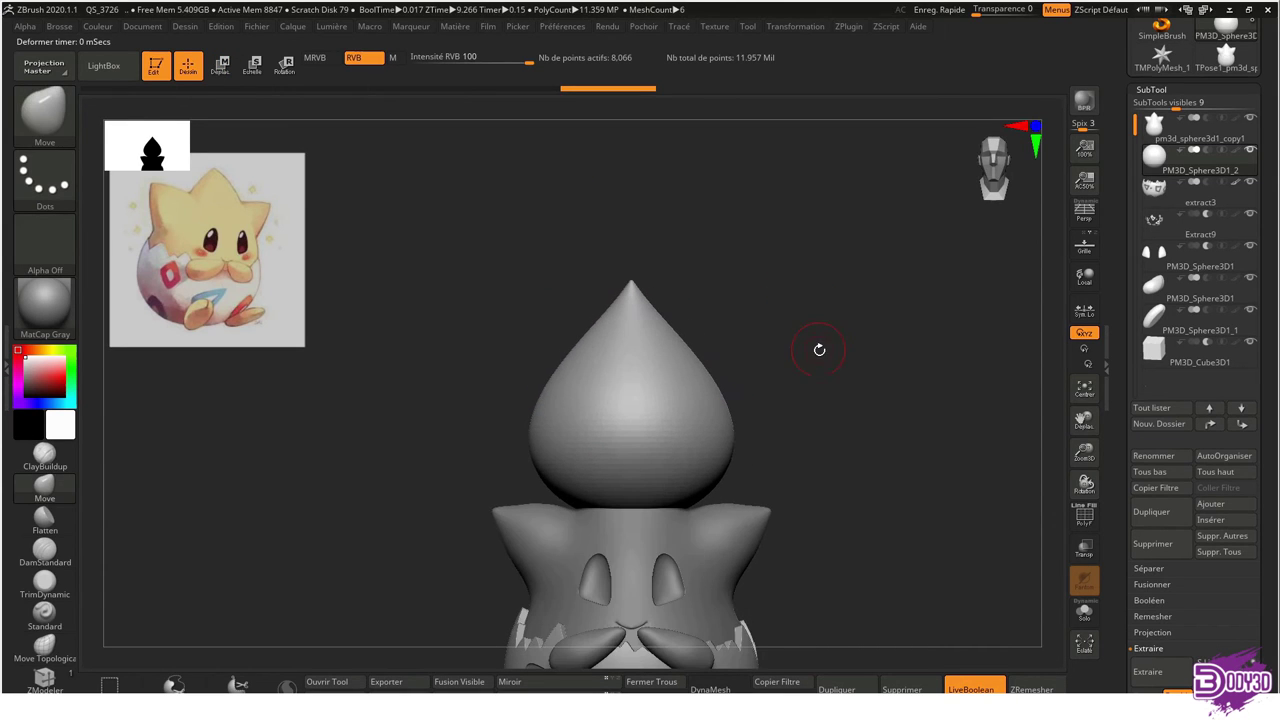
key(w)
drag(836, 360, 886, 309)
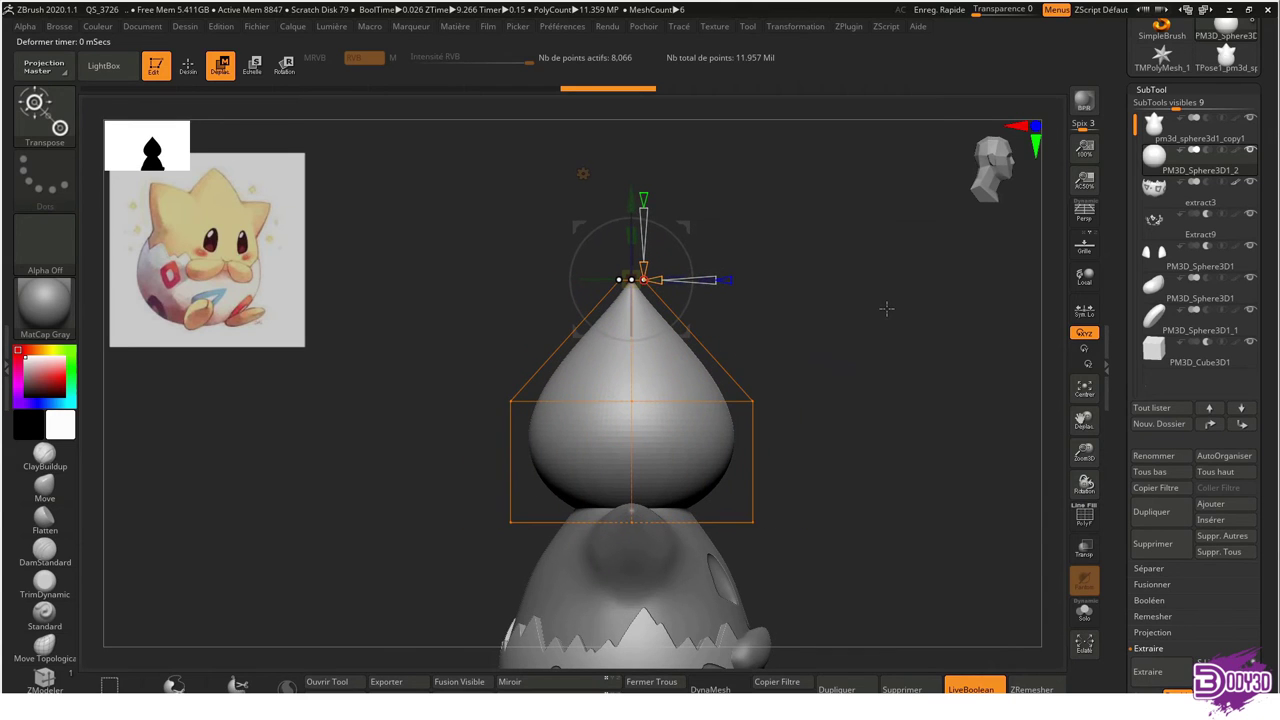
drag(890, 340, 867, 304)
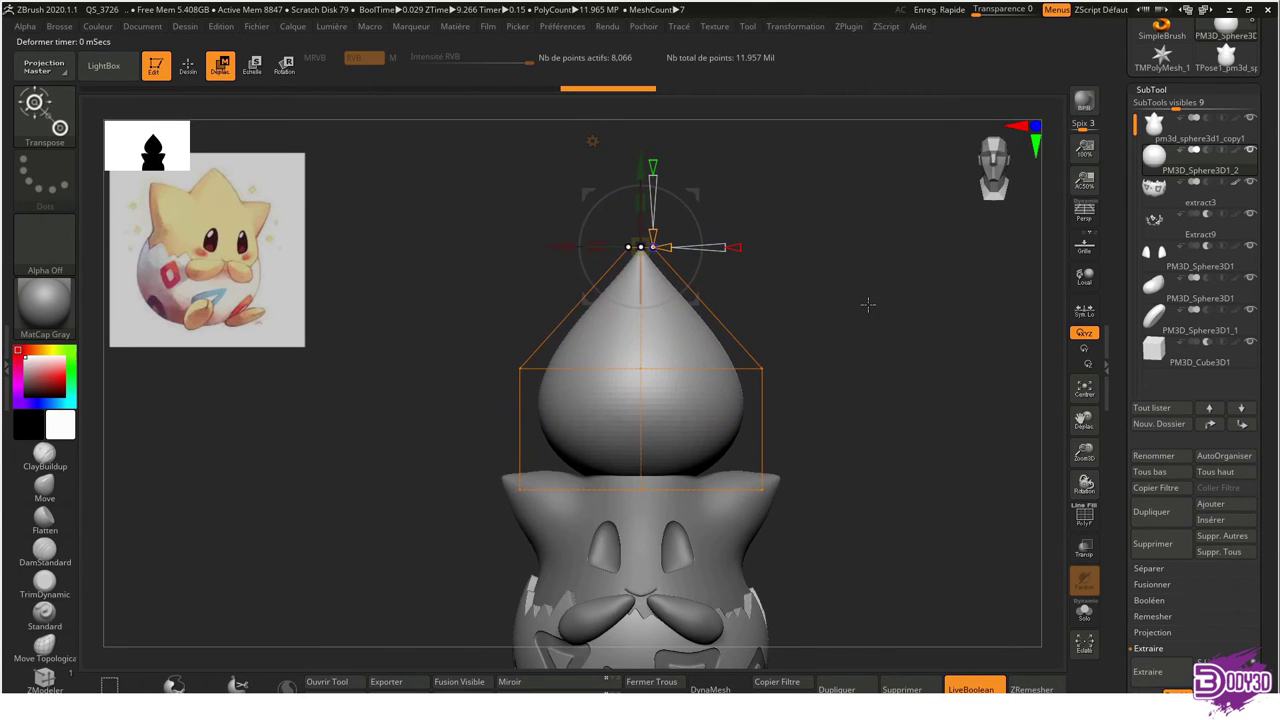
click(816, 312)
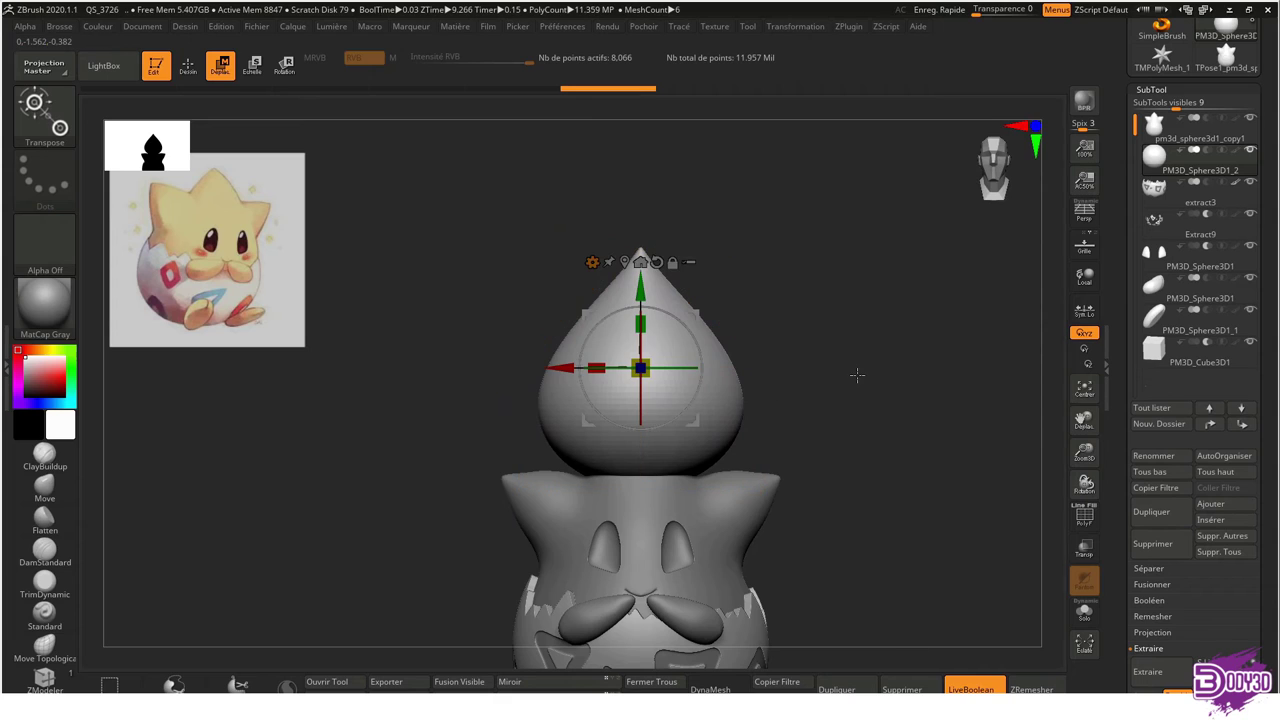
ctrl+drag(867, 510, 381, 429)
click(640, 489)
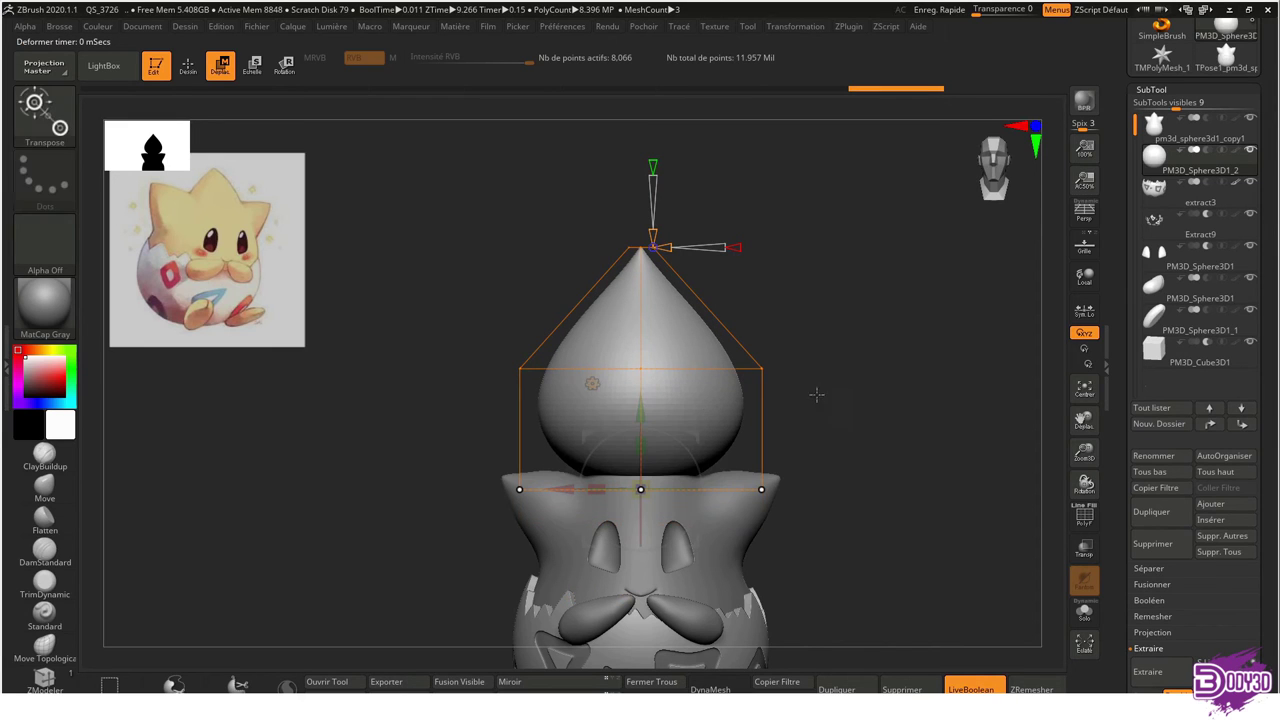
ctrl+drag(846, 530, 376, 372)
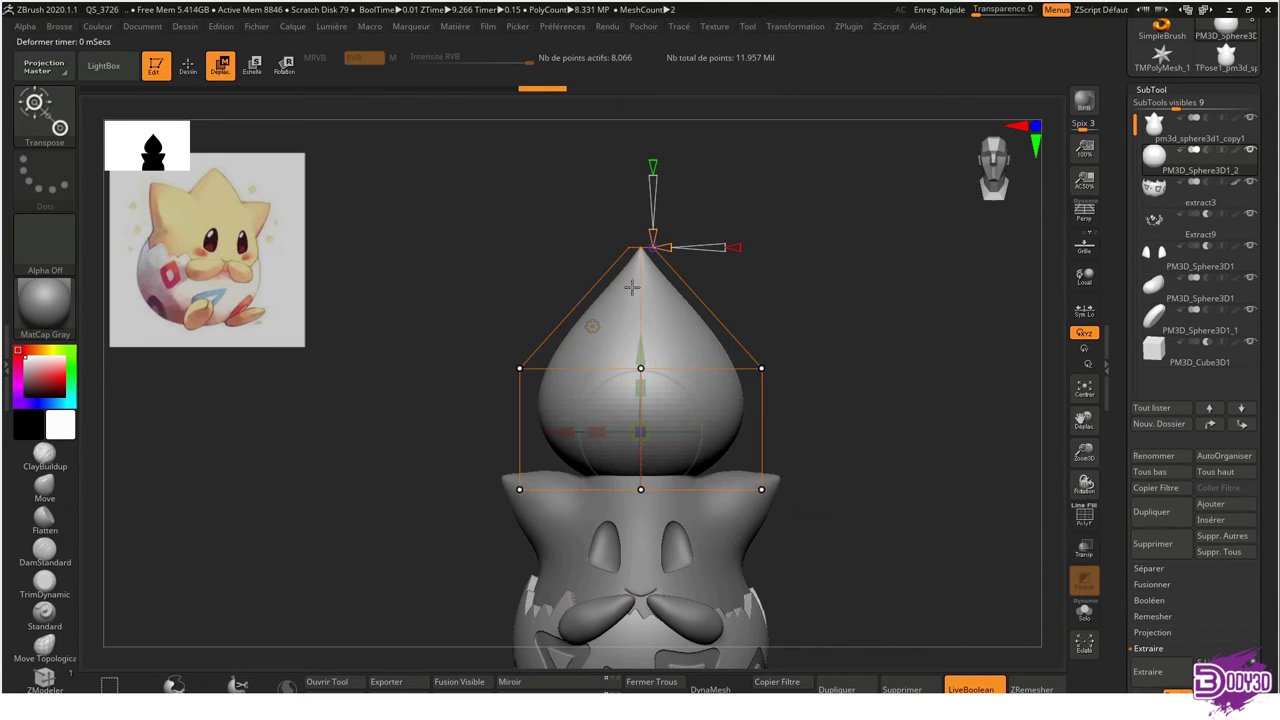
drag(640, 368, 646, 414)
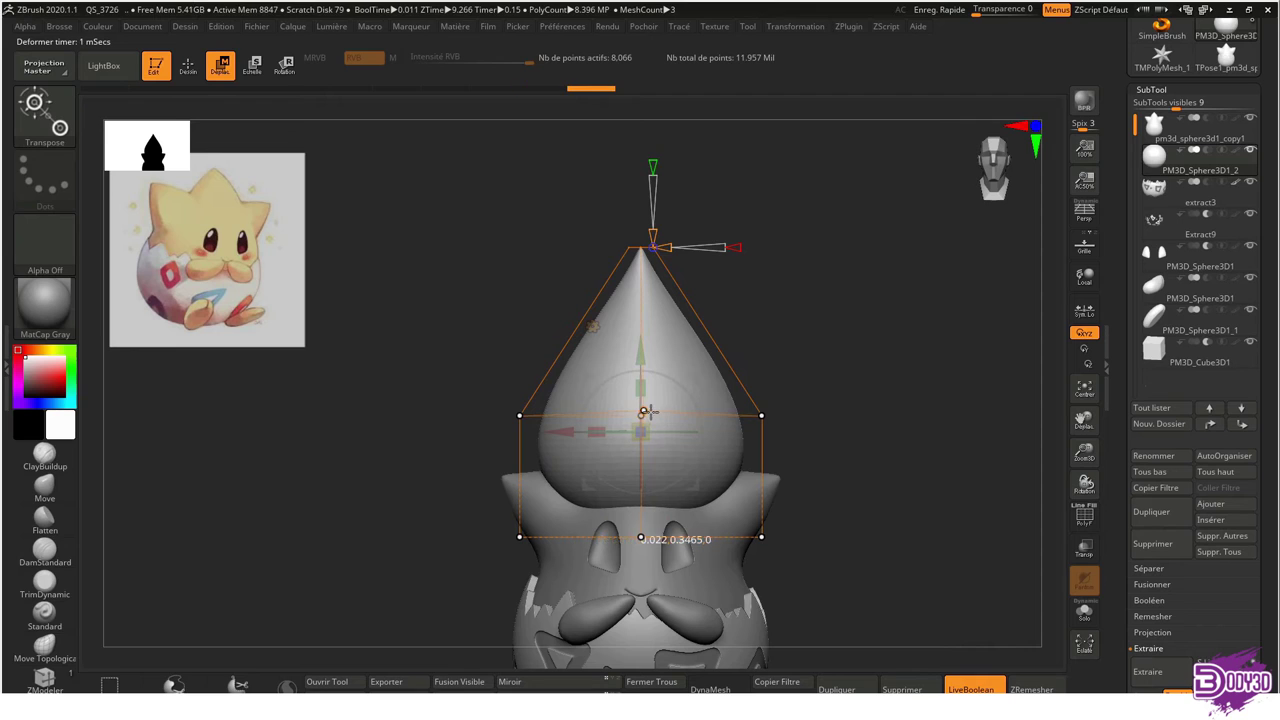
drag(641, 415, 661, 380)
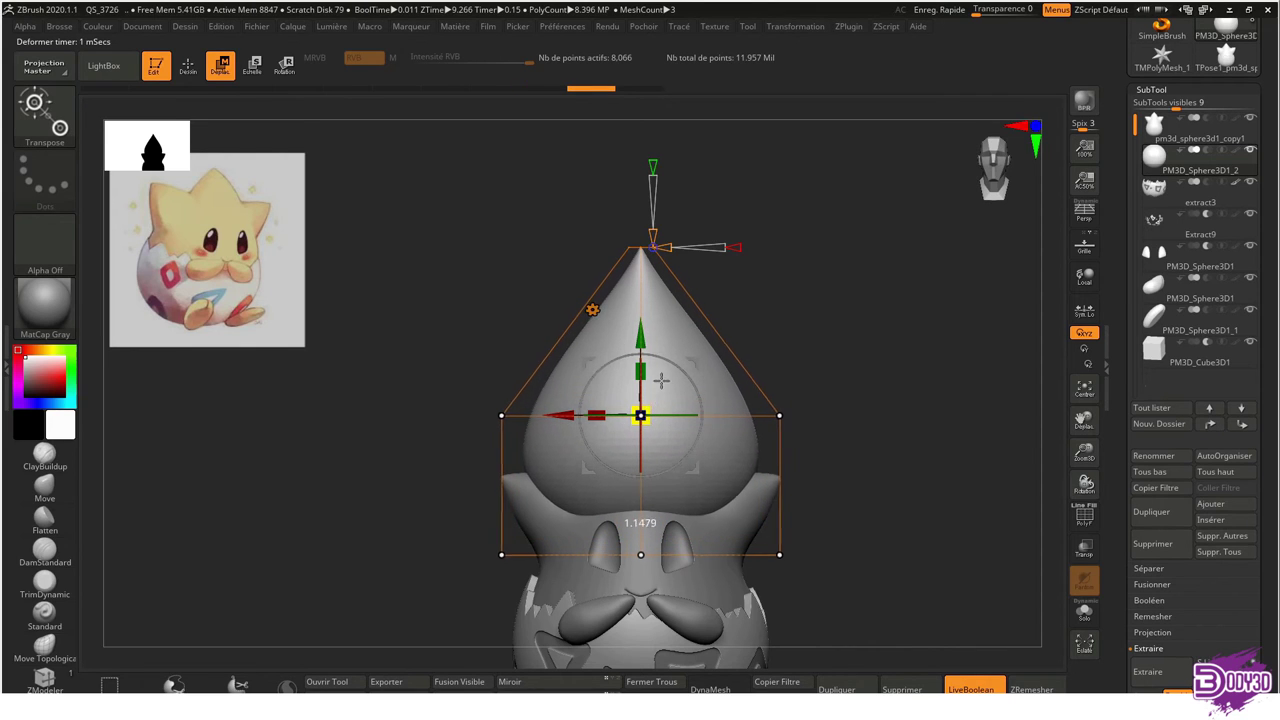
key(q)
click(1153, 122)
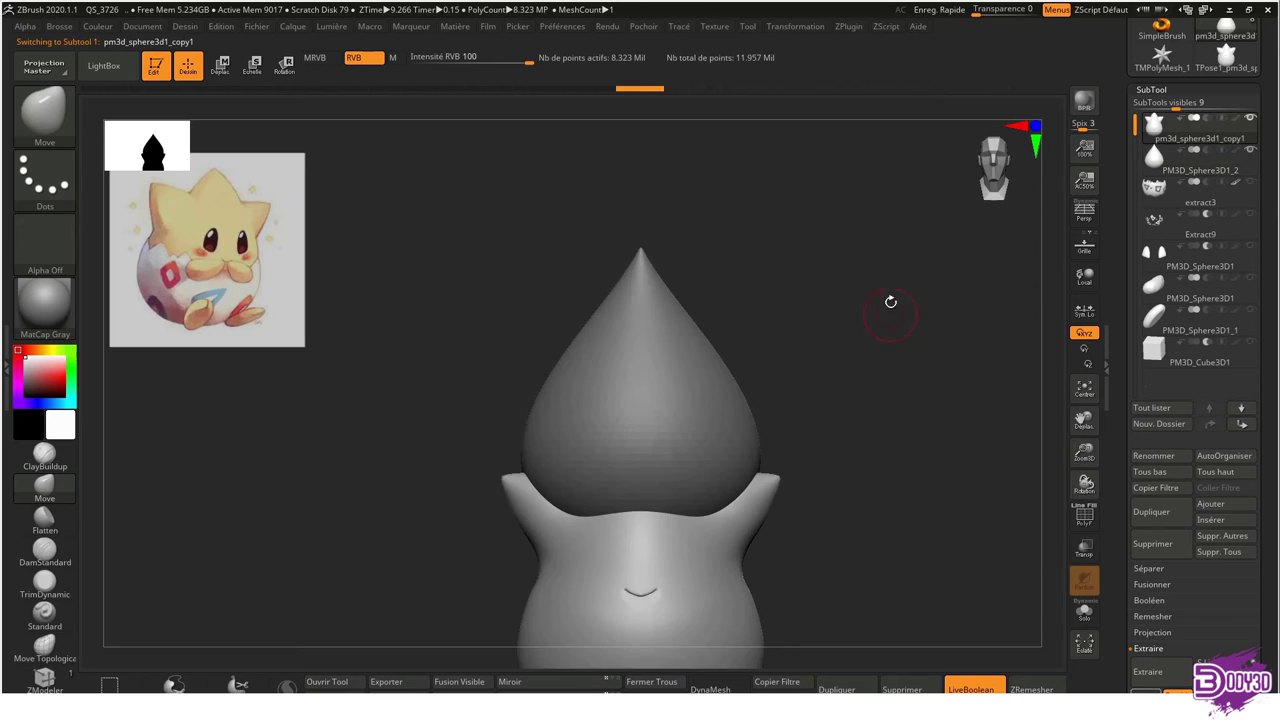
Sink the teardrop into the head with the body see-through, then undo a trial sideways slide
alt+click(682, 282)
key(w)
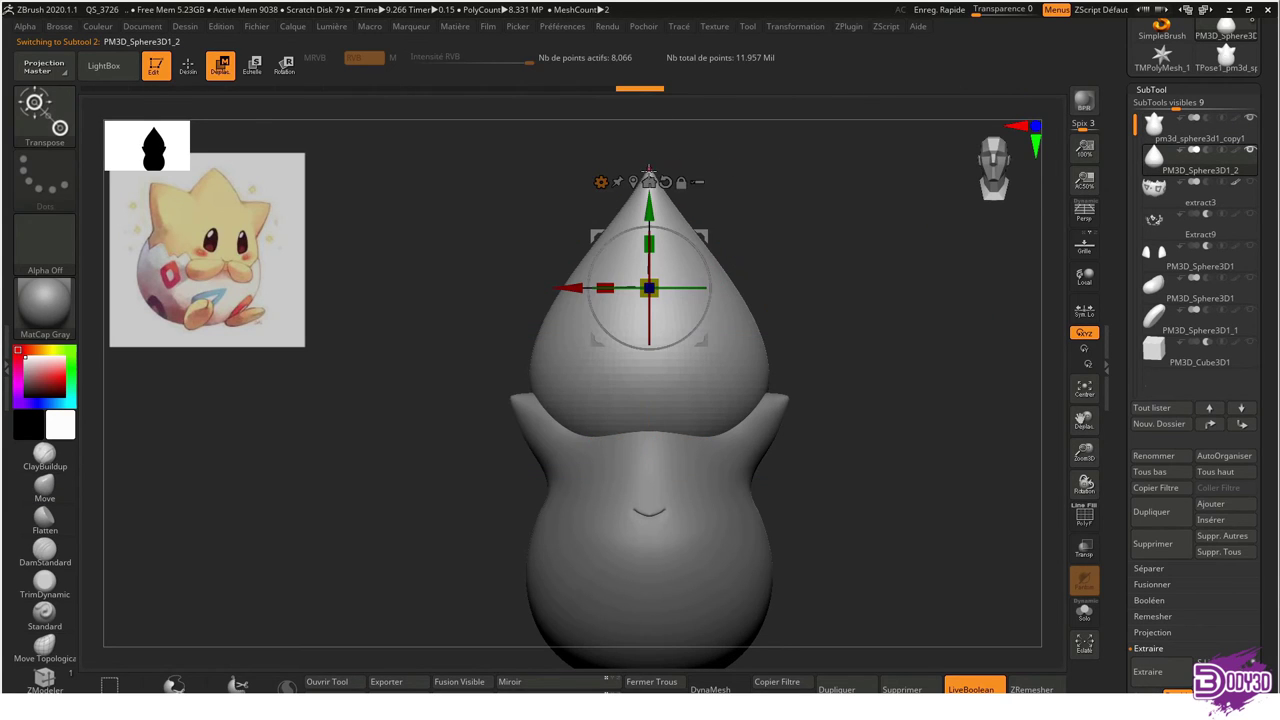
drag(651, 286, 650, 321)
click(1088, 555)
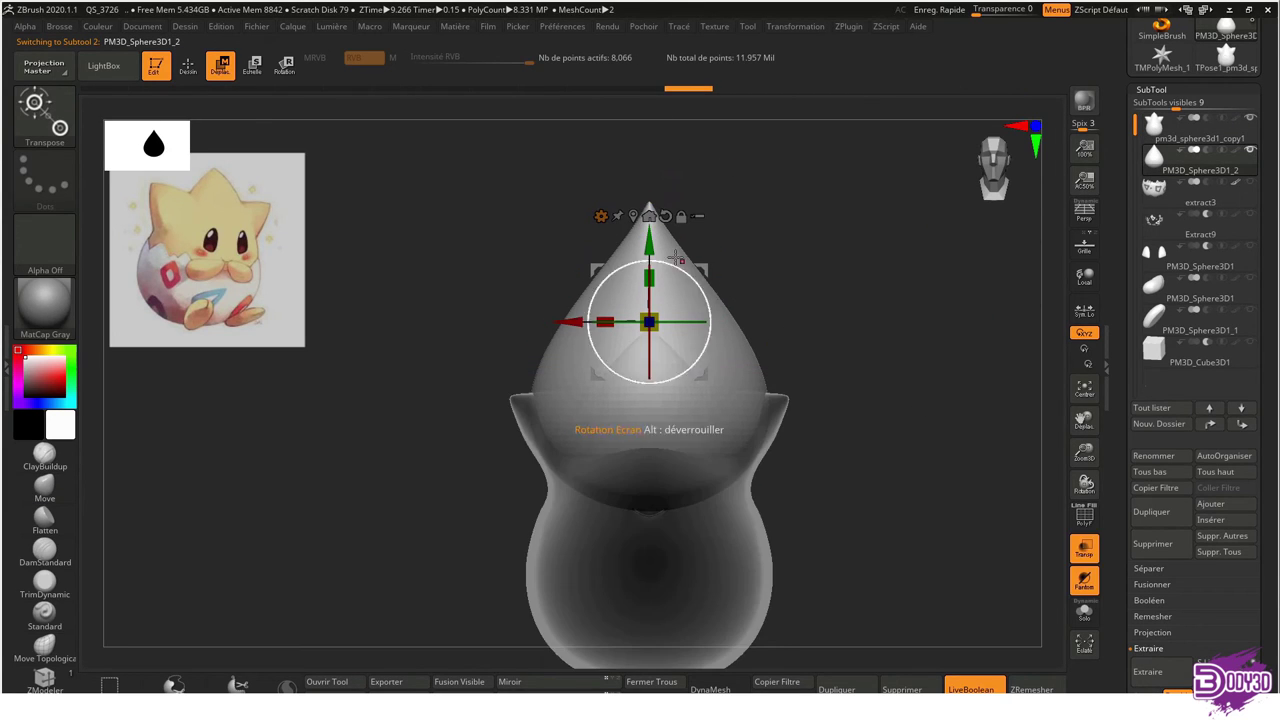
drag(652, 239, 652, 340)
key(q)
drag(775, 351, 871, 323)
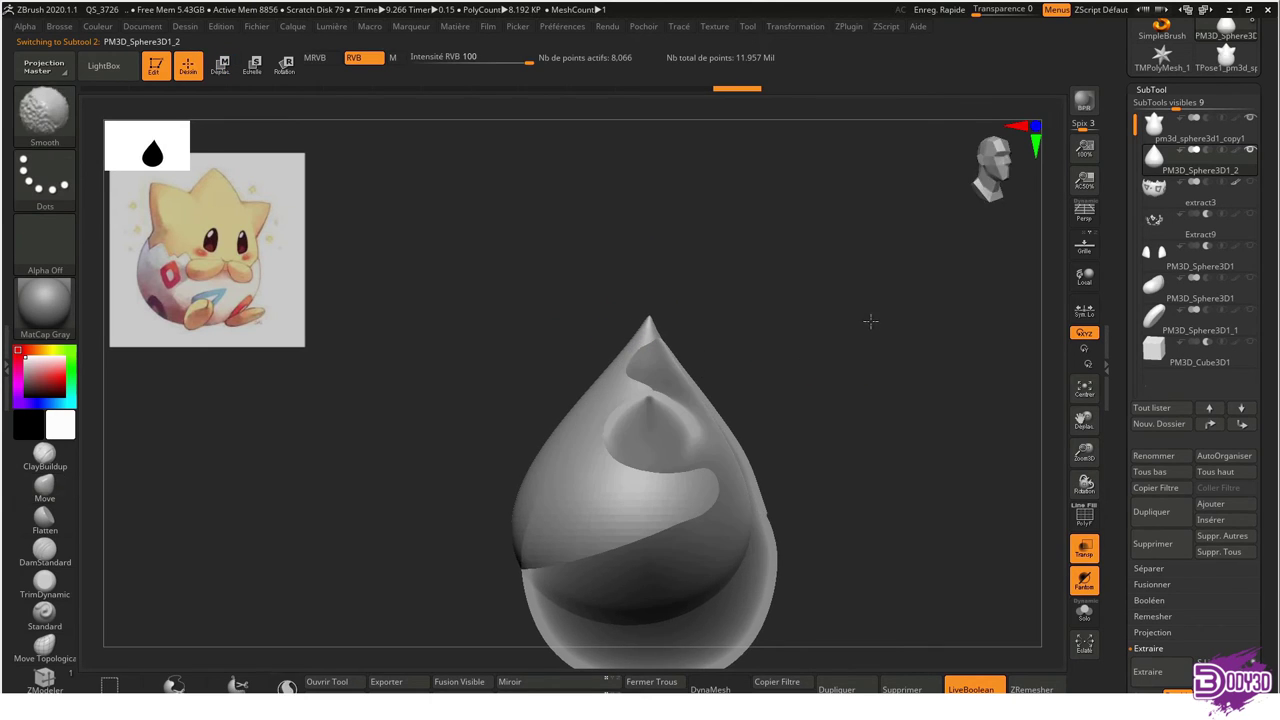
key(w)
drag(736, 433, 753, 437)
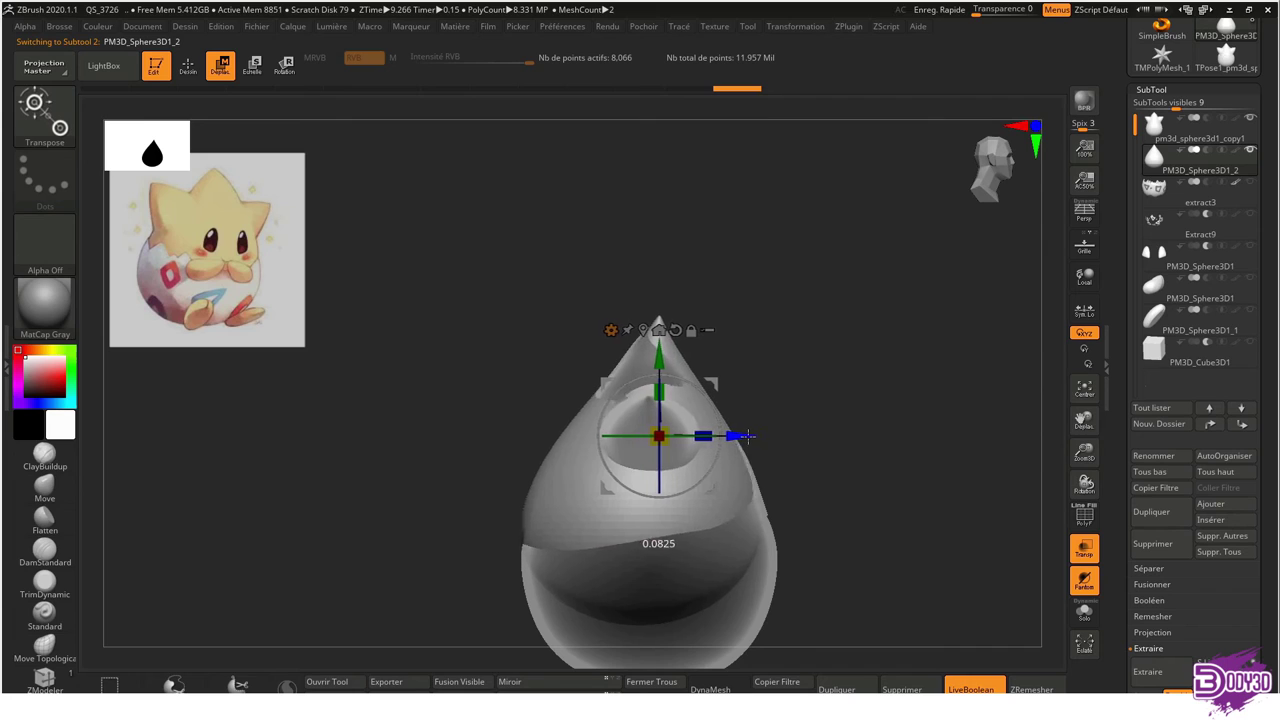
key(ctrl+z)
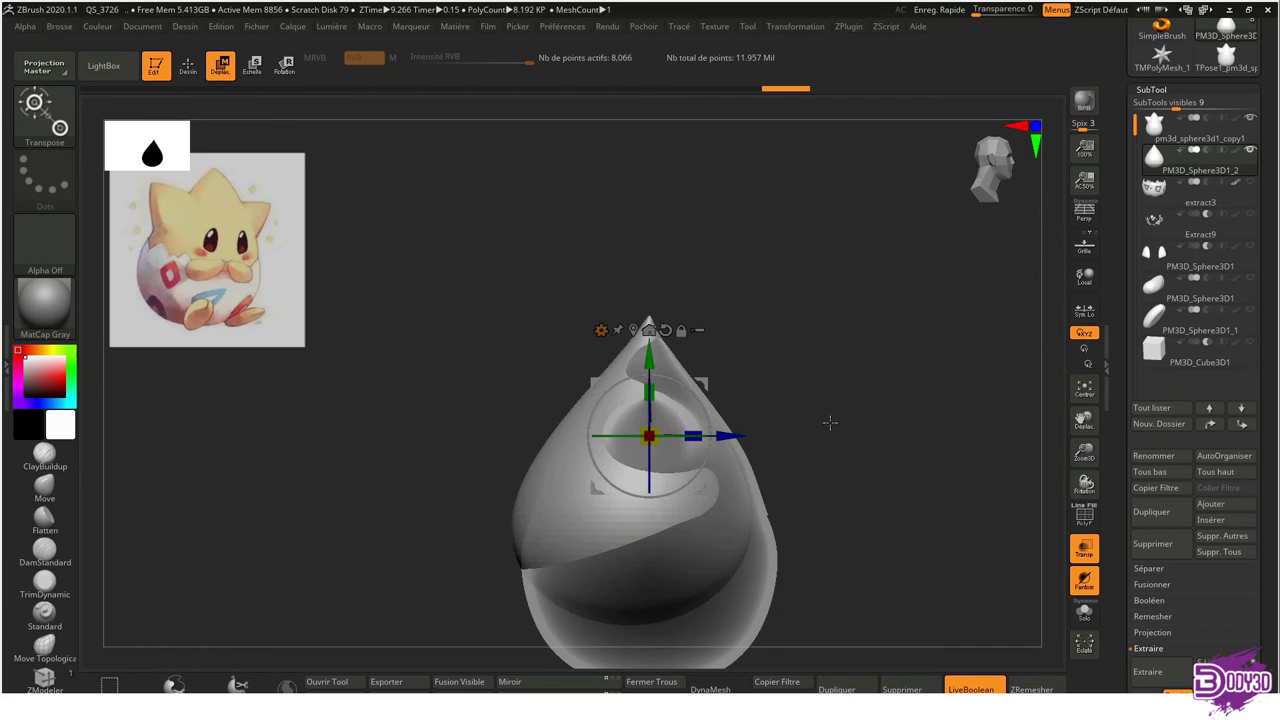
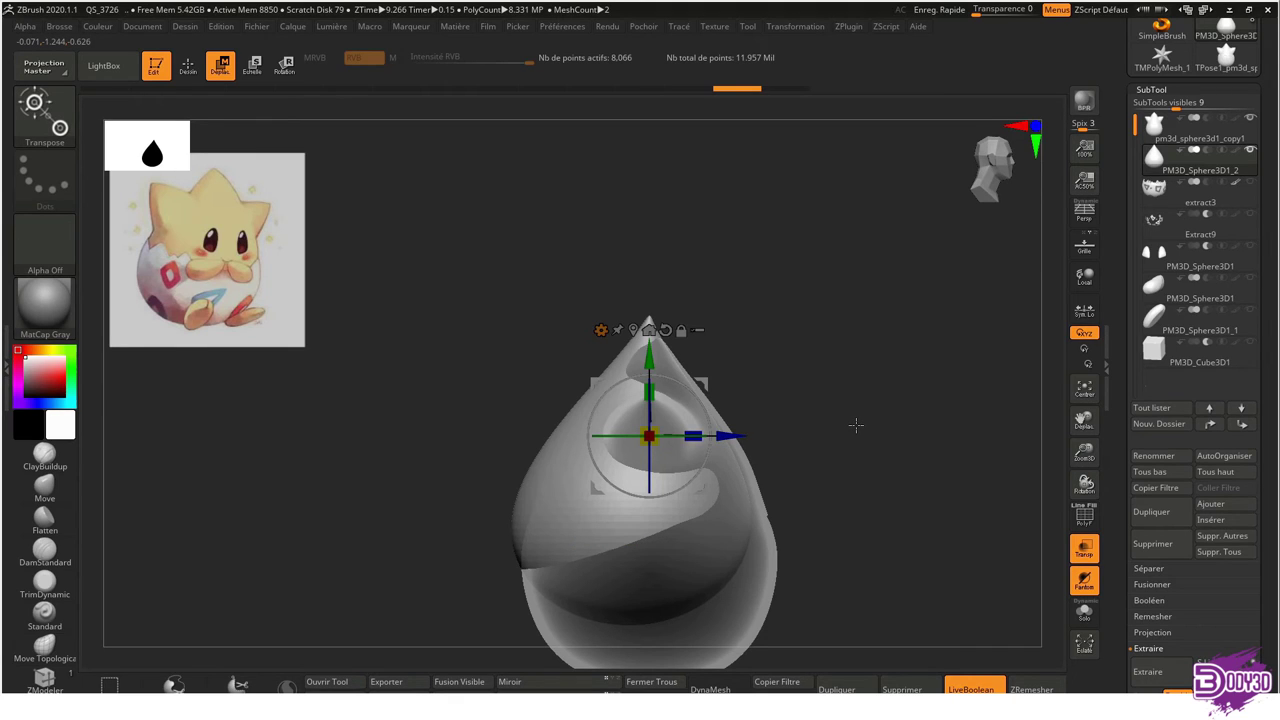
Duplicate the spike subtool, rotate the copy 22.5° and mirror-weld it with Miroir
key(q)
mouse_move(884, 408)
mouse_down()
mouse_move(840, 403)
mouse_move(803, 371)
mouse_move(840, 391)
mouse_move(883, 363)
mouse_move(820, 371)
mouse_move(889, 369)
mouse_up()
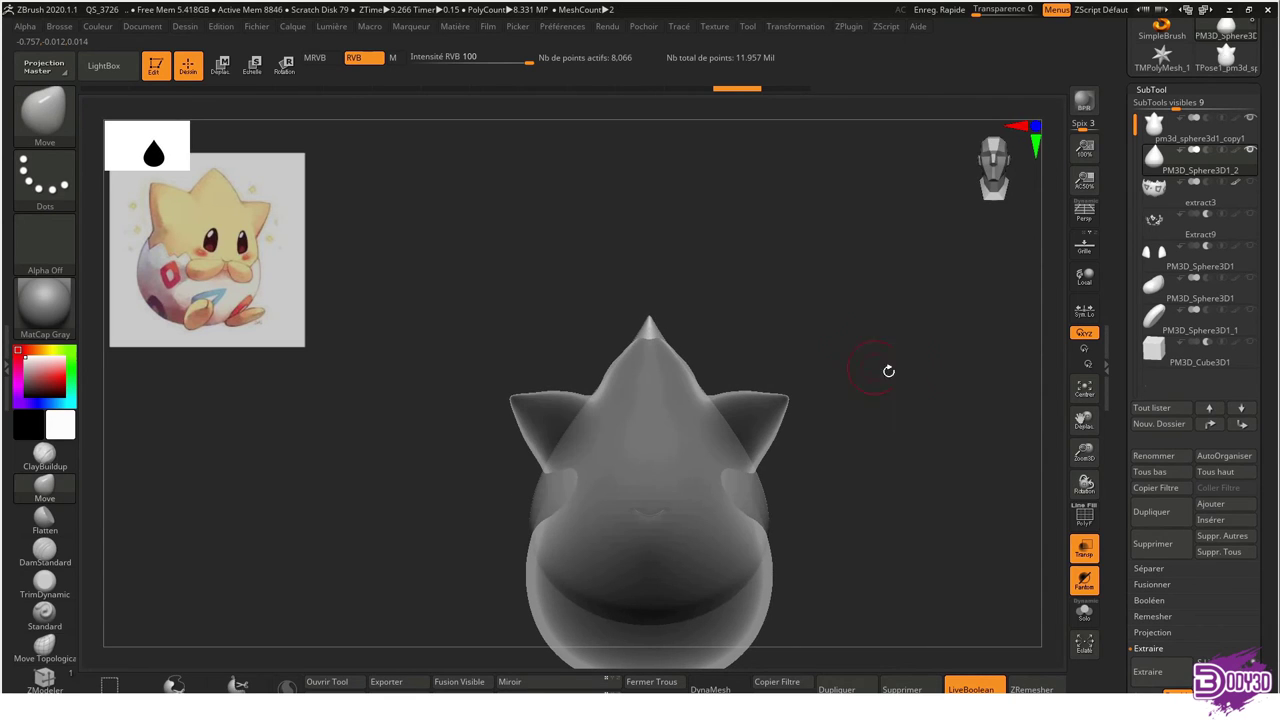
click(1151, 512)
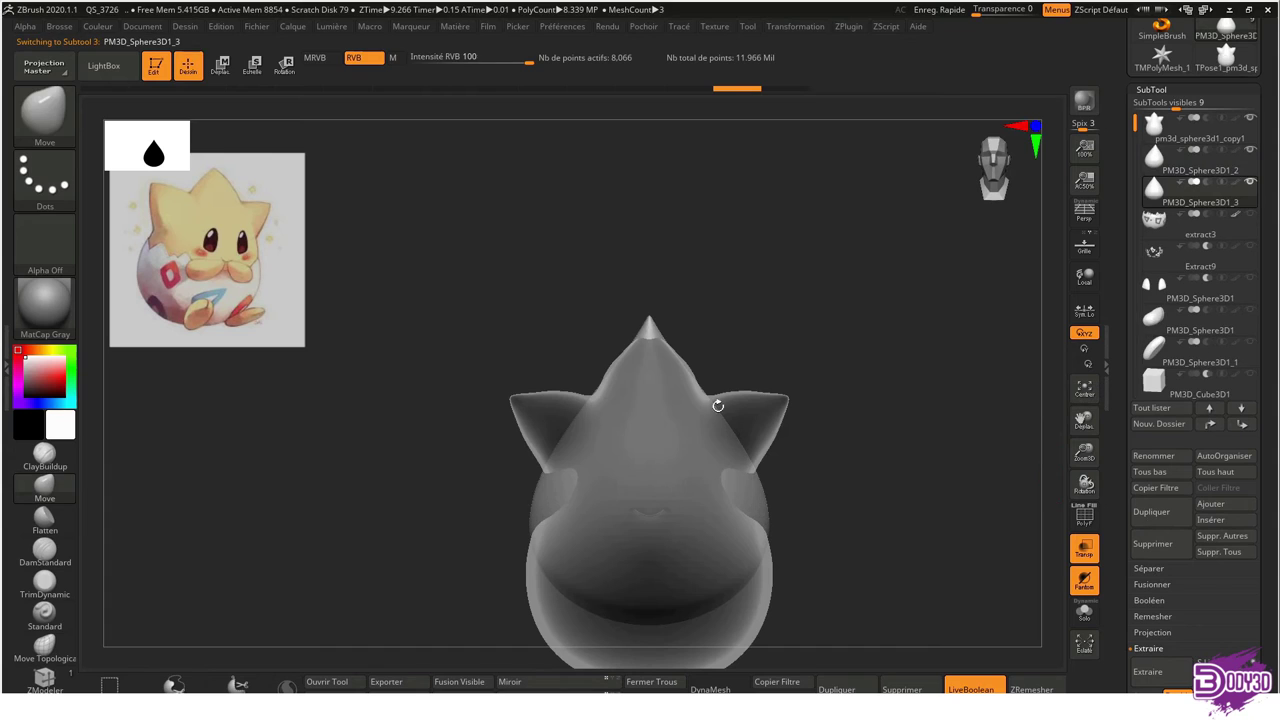
key(w)
mouse_move(672, 378)
mouse_down()
mouse_move(693, 385)
mouse_move(680, 375)
mouse_move(652, 415)
mouse_up()
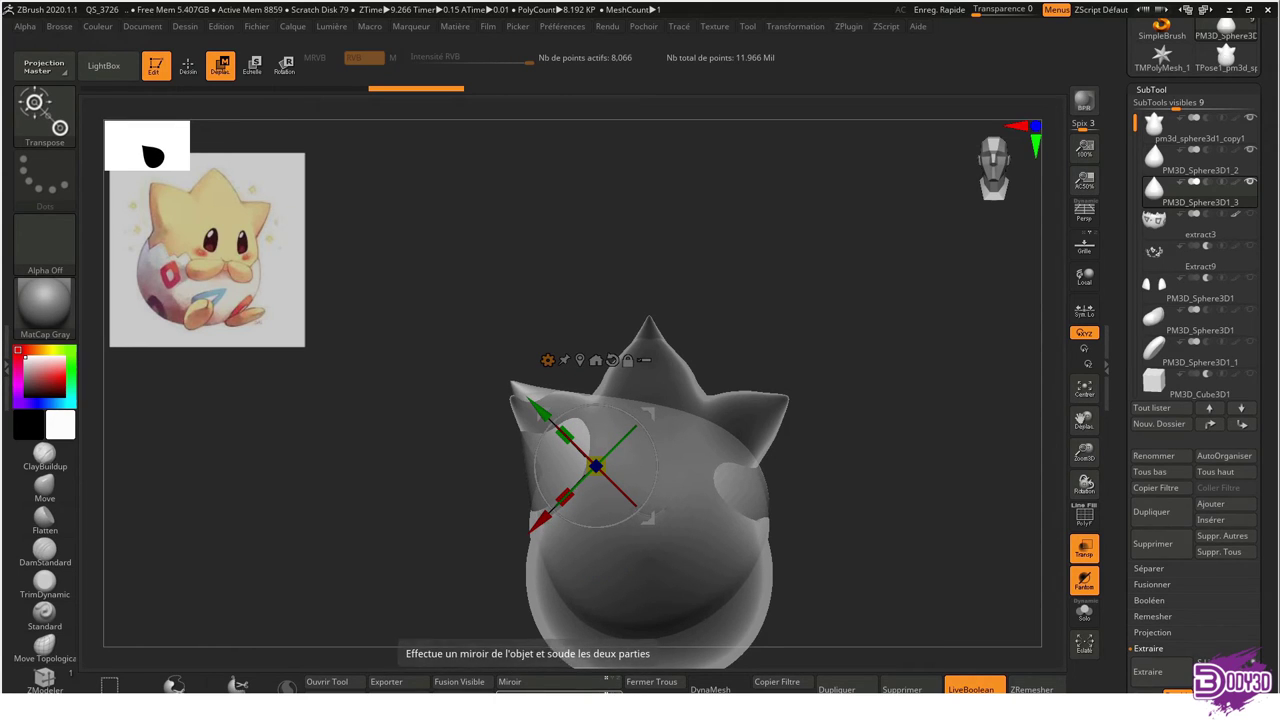
click(605, 681)
Check the PM3D_Sphere3D1_2 and _3 subtools opaque from the front, then select extract3
click(1160, 160)
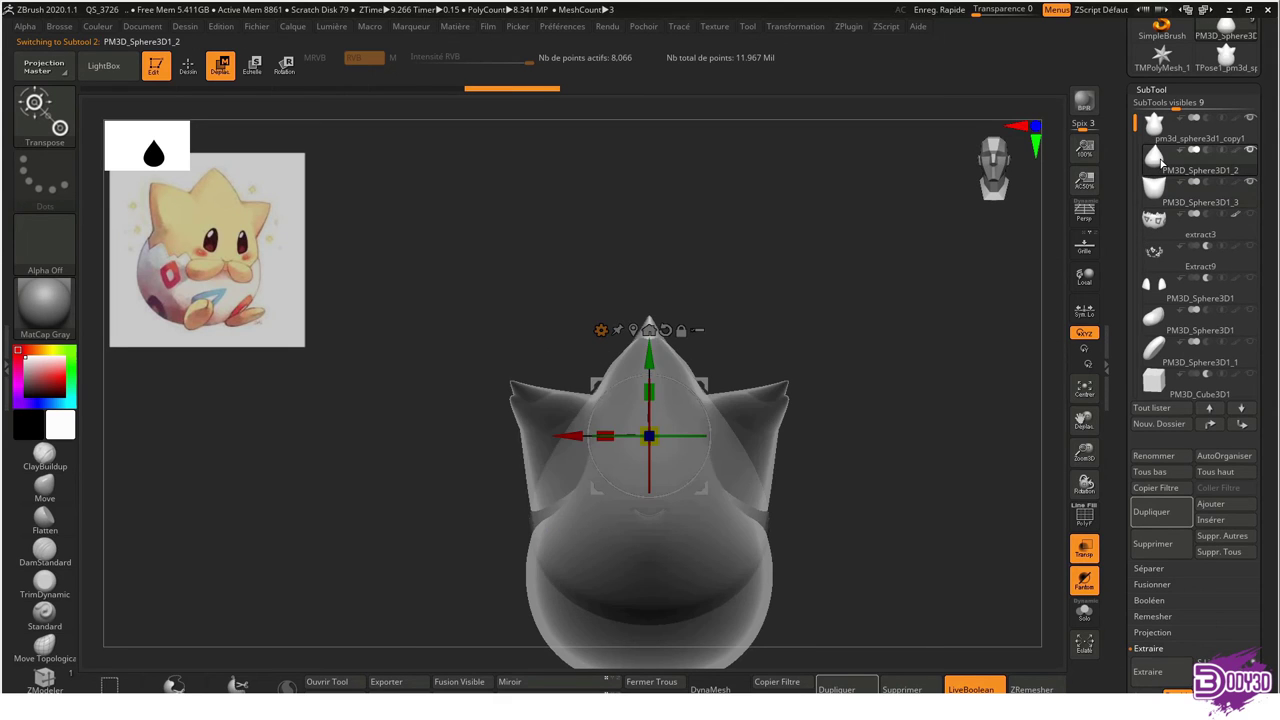
click(1155, 186)
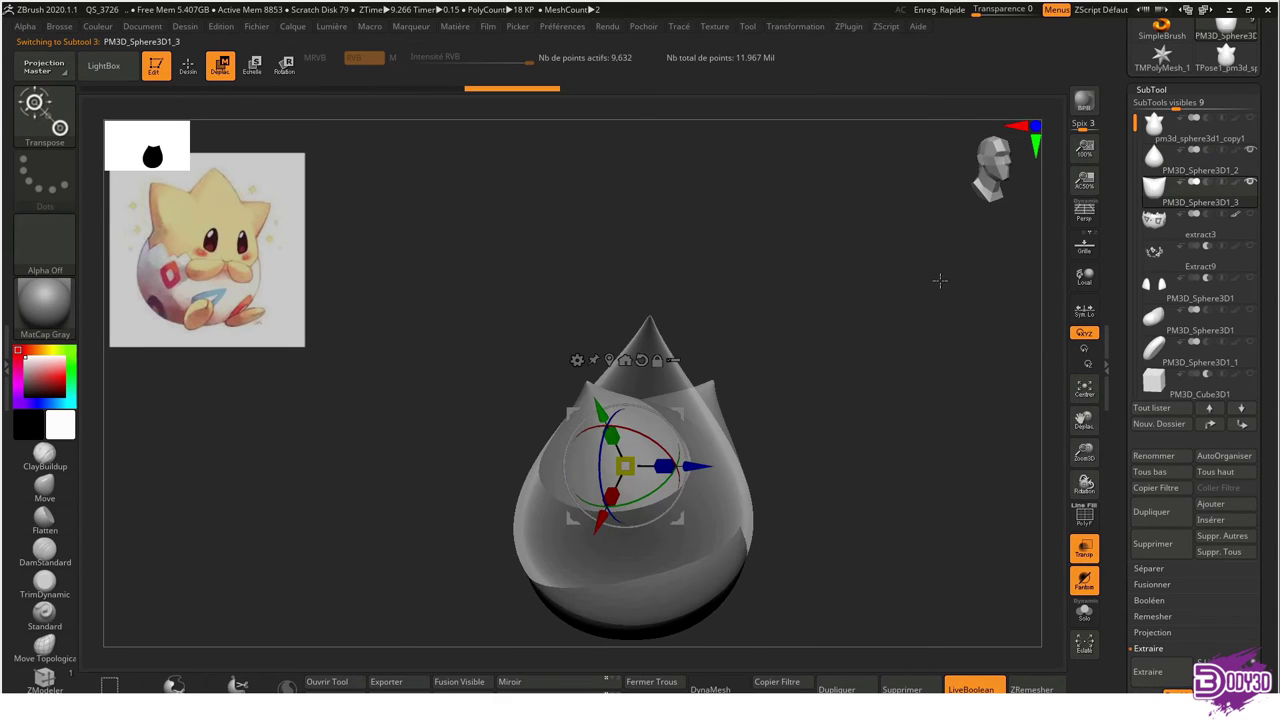
click(1085, 550)
mouse_move(911, 451)
mouse_down()
mouse_move(814, 400)
mouse_move(860, 300)
mouse_move(840, 308)
mouse_move(903, 308)
mouse_move(894, 297)
mouse_move(824, 302)
mouse_move(1079, 184)
mouse_up()
key(q)
click(1150, 222)
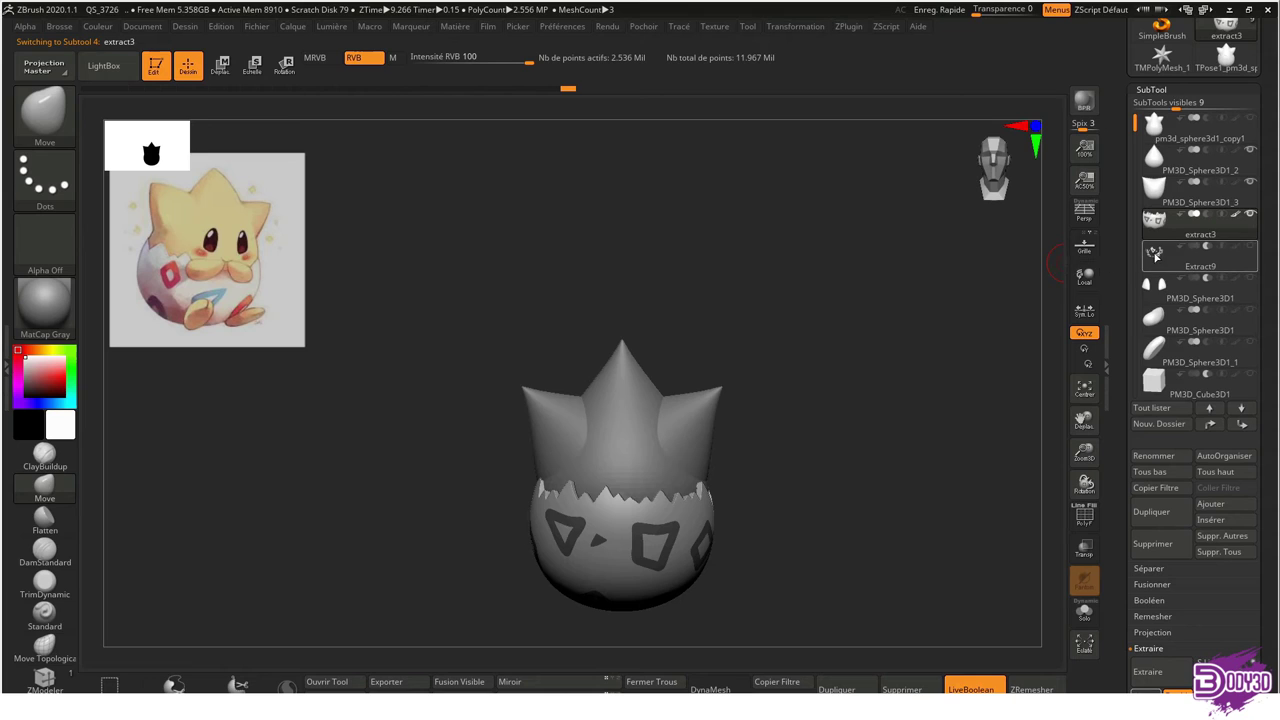
Select Extract9 and view it in Solo mode, then show all subtools again
click(1155, 280)
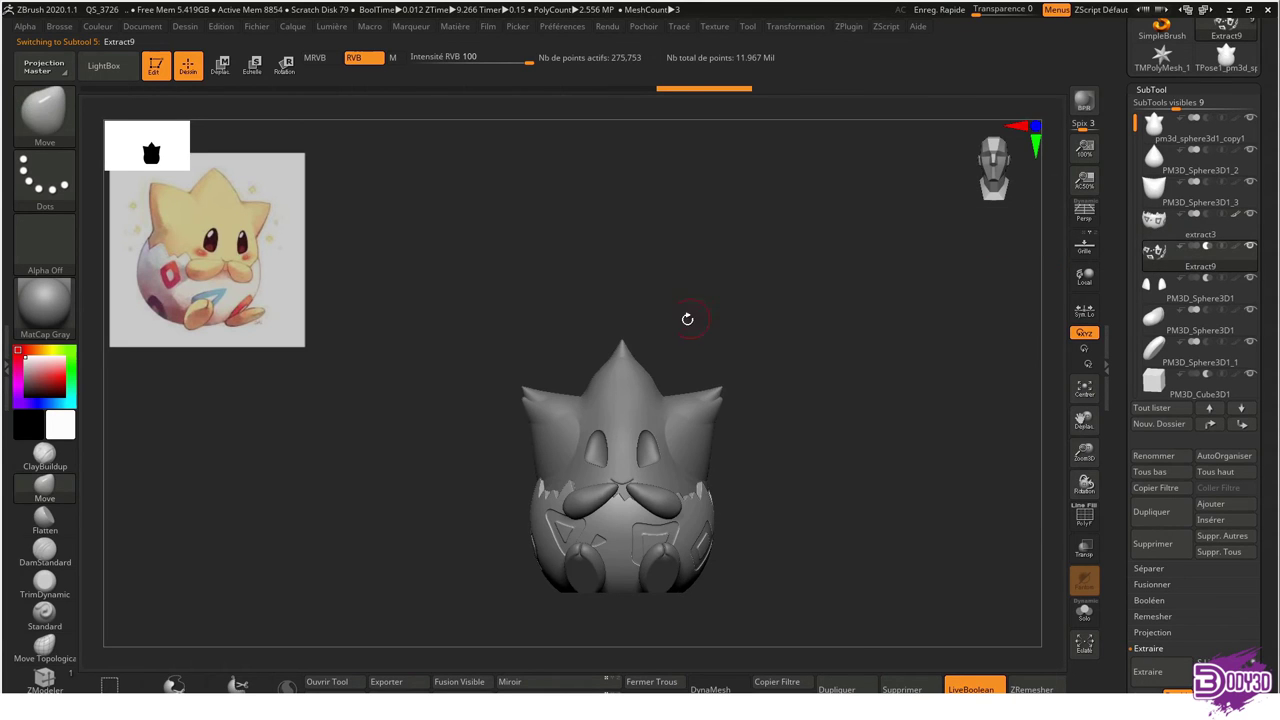
mouse_move(1154, 122)
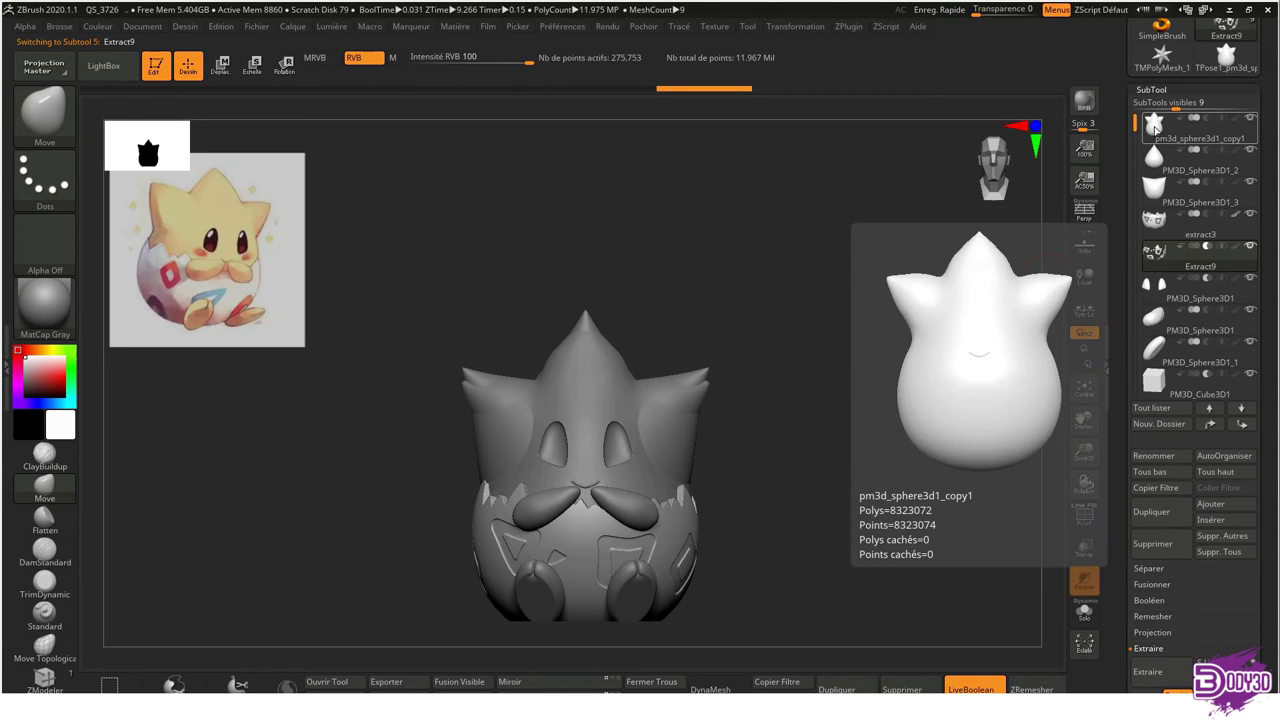
ctrl+right_drag(846, 197, 831, 246)
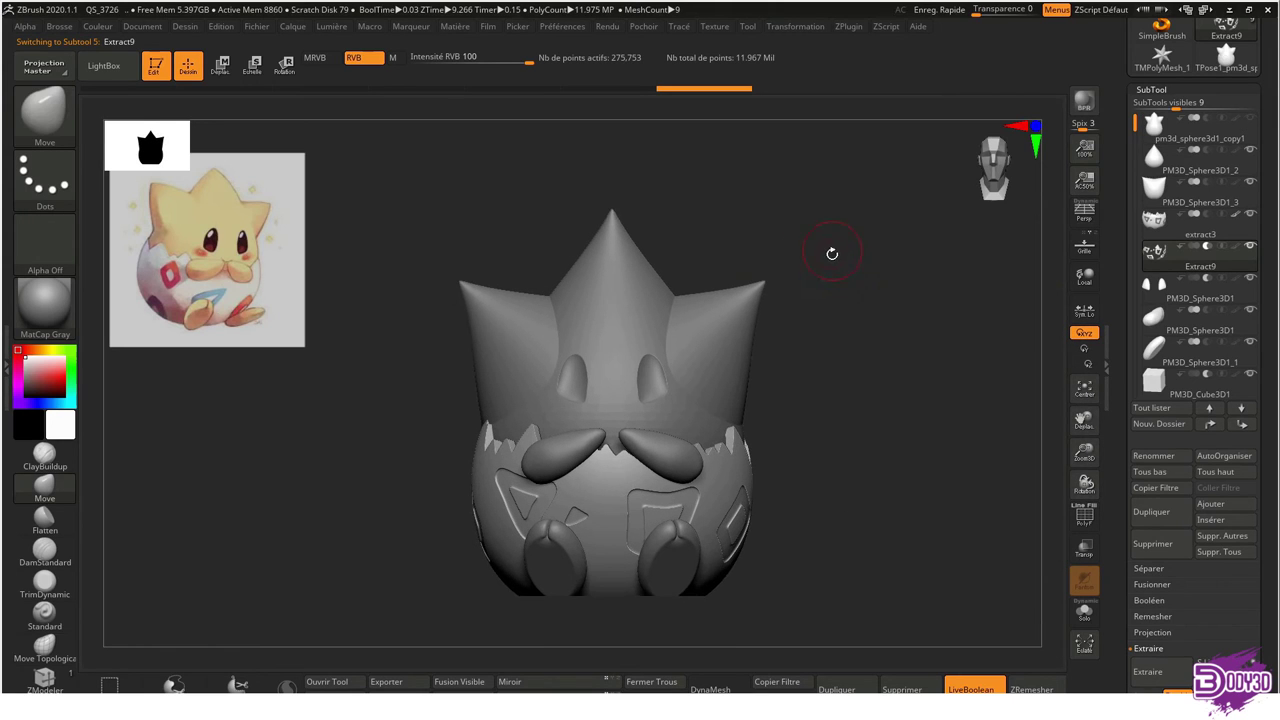
drag(749, 331, 743, 274)
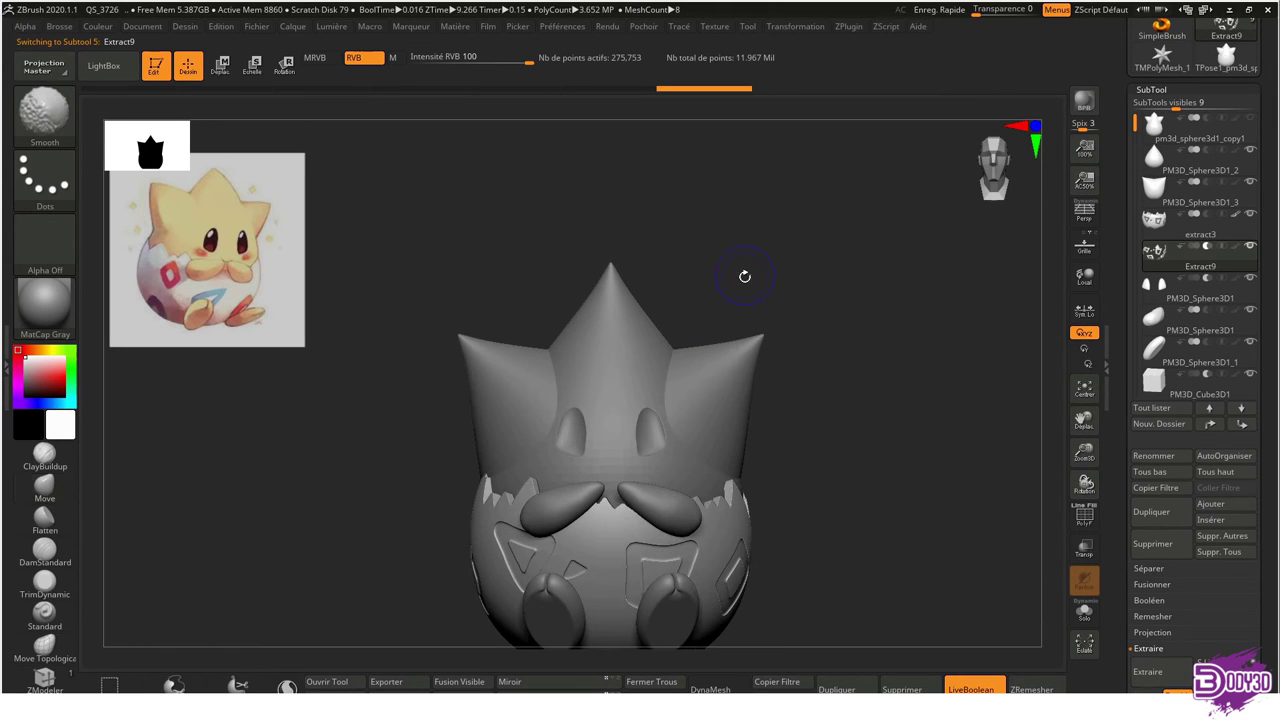
ctrl+shift+click(512, 355)
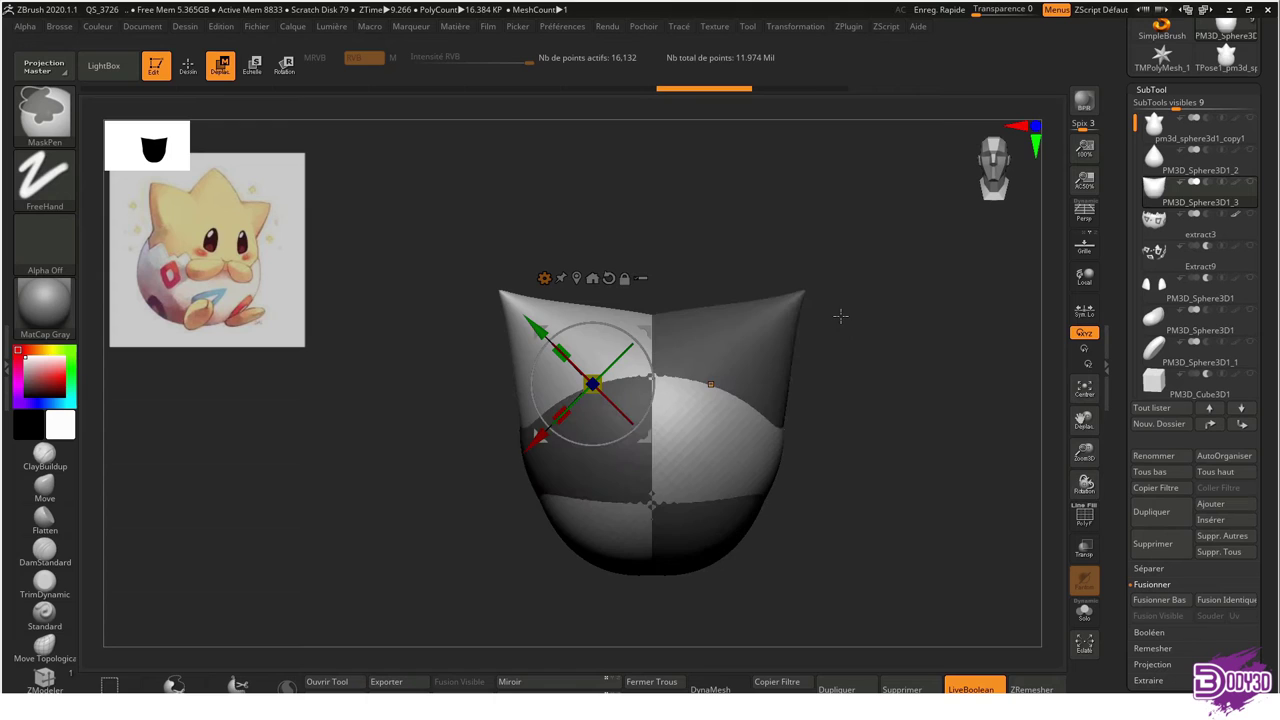
key(Up)
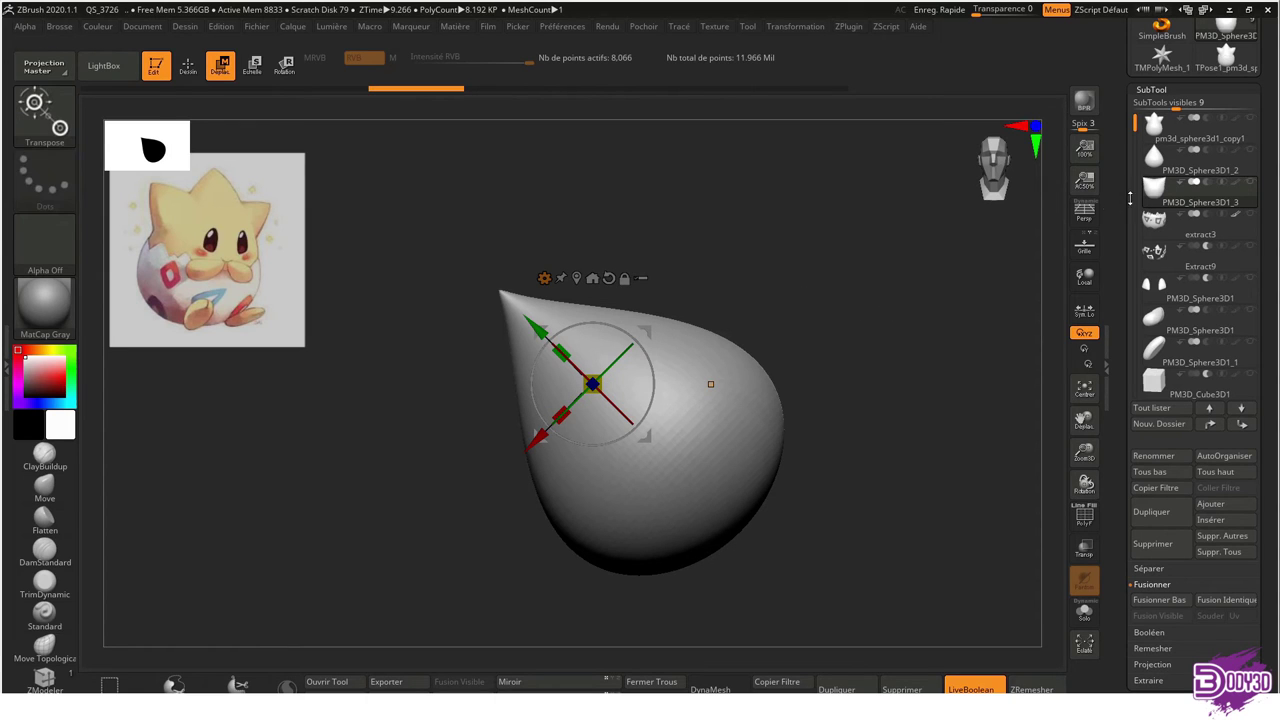
ctrl+shift+click(1155, 188)
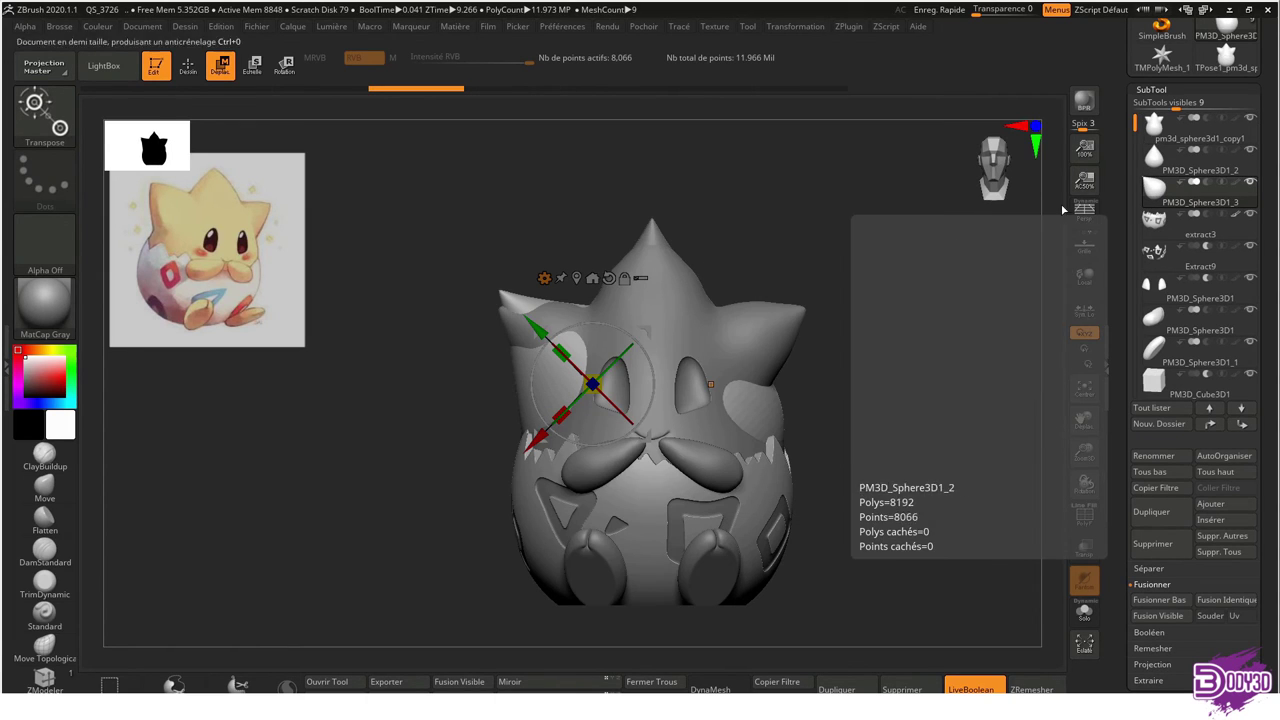
Enlarge the teardrop head piece into a taller, wider pointed shape with the gizmo
drag(650, 358, 660, 326)
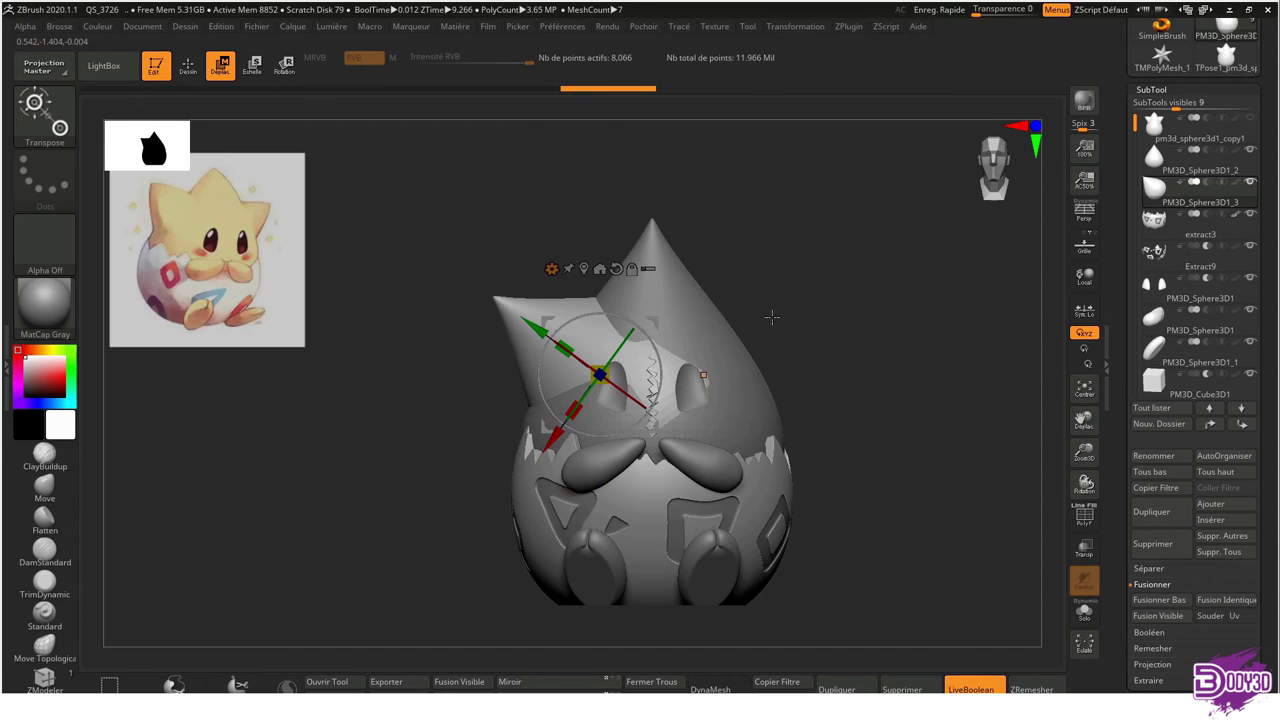
key(ctrl+z)
key(ctrl+z)
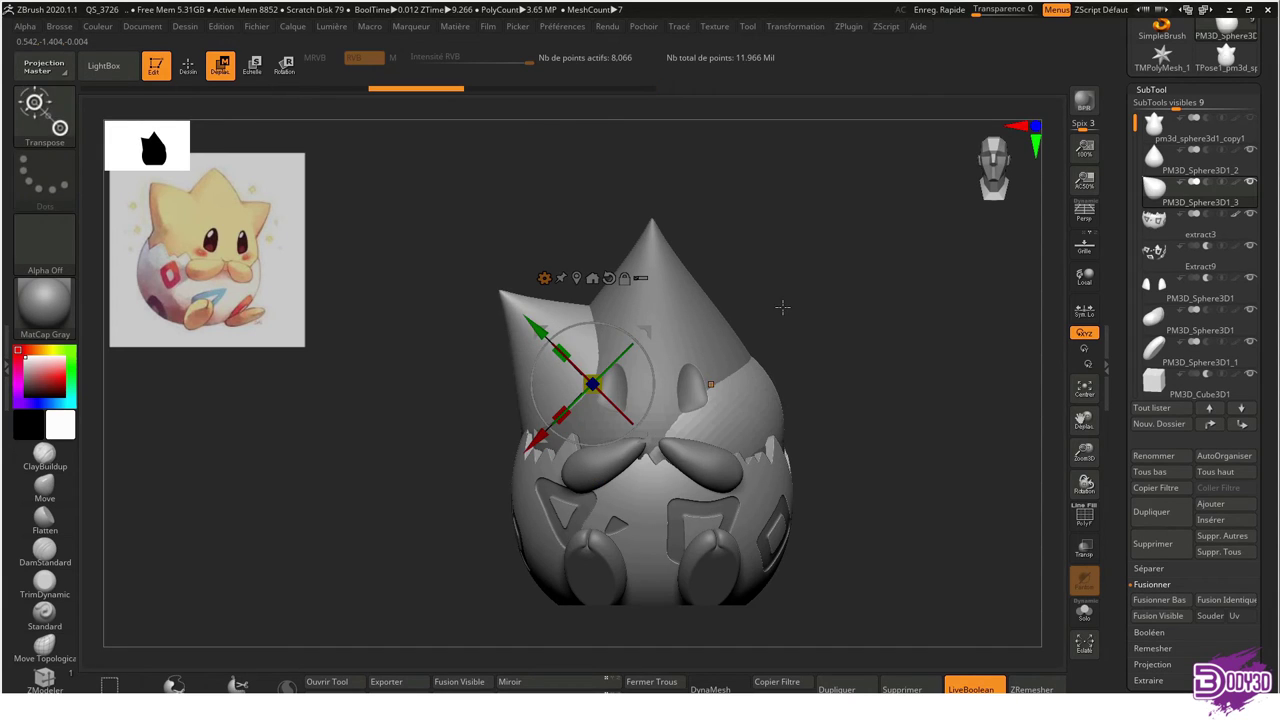
key(ctrl+z)
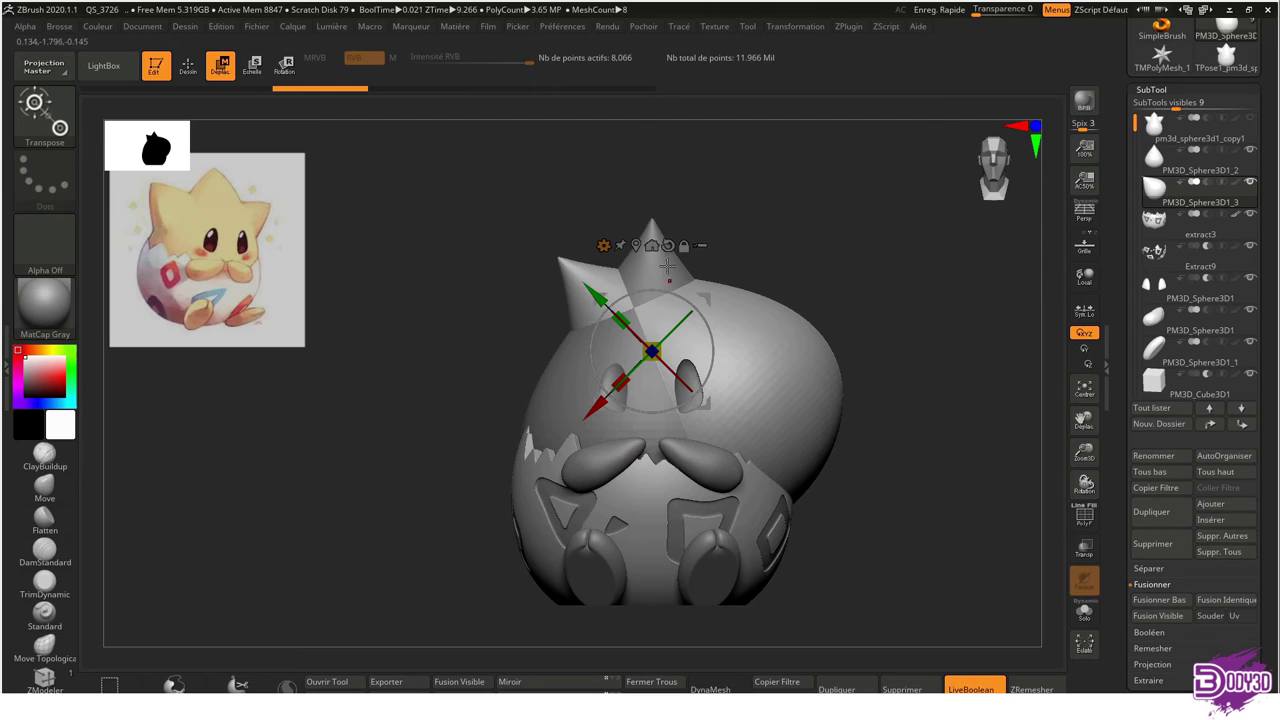
click(392, 87)
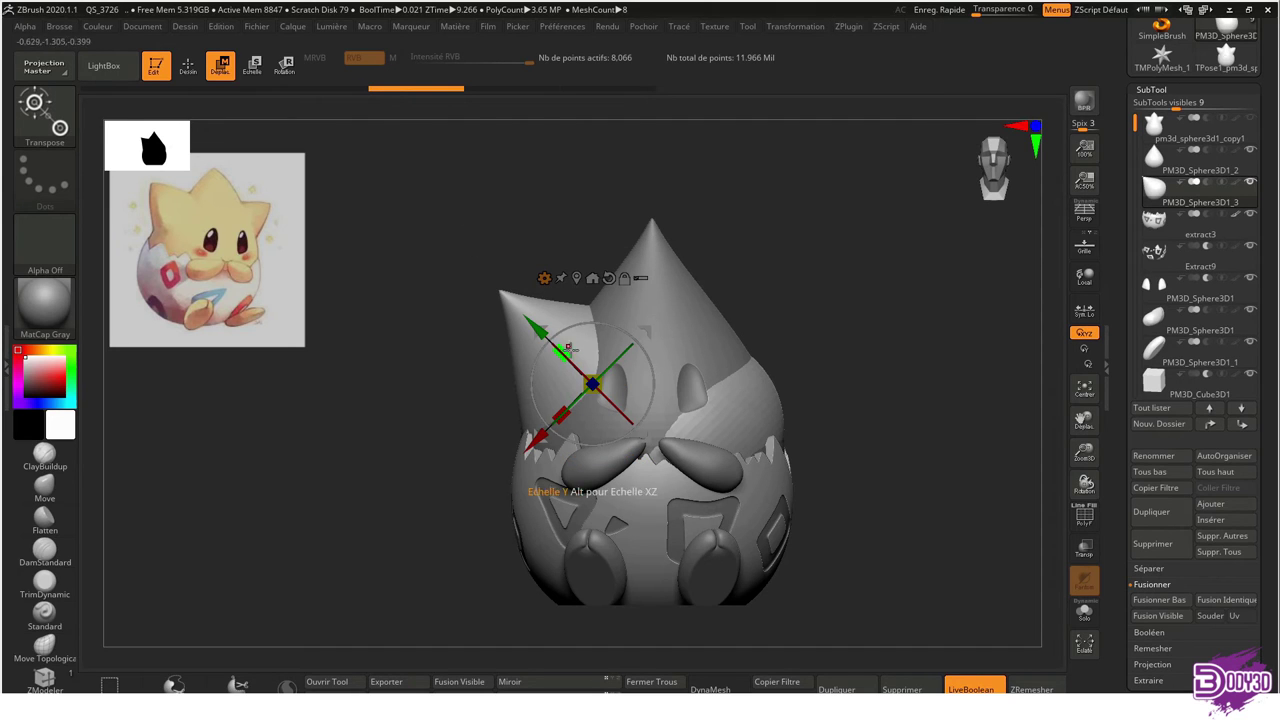
key(ctrl+shift+z)
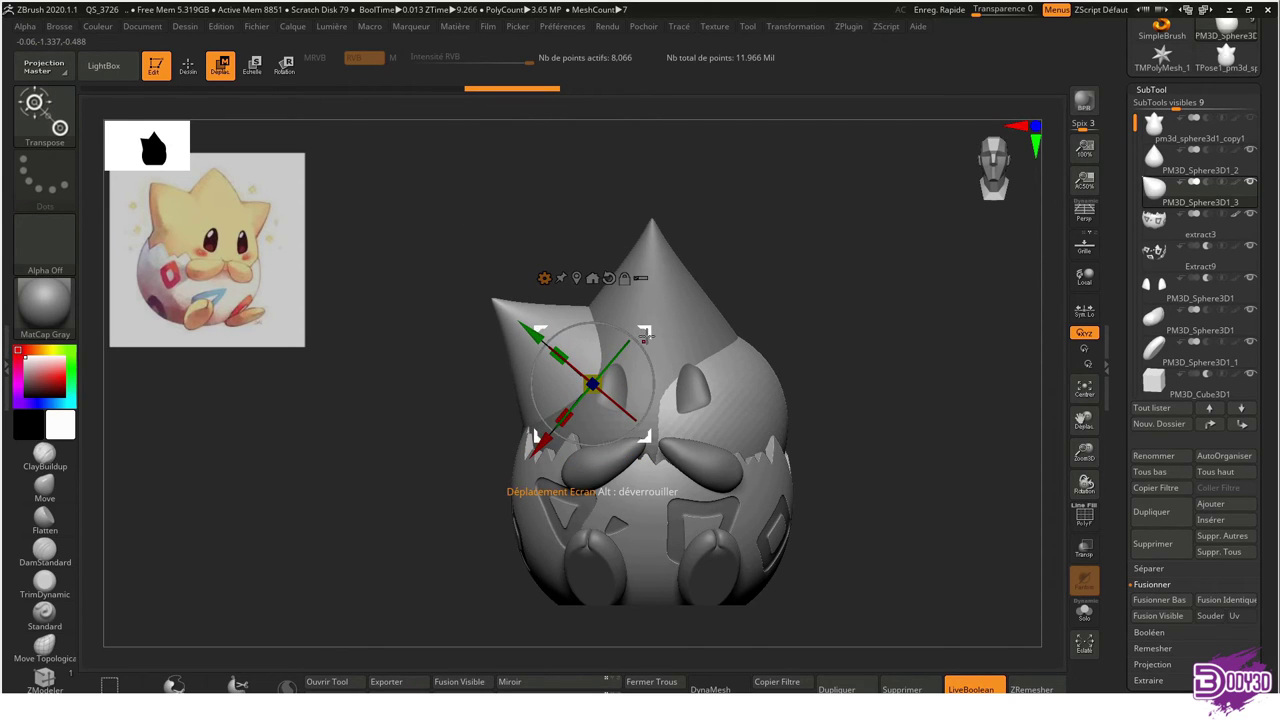
drag(646, 336, 657, 326)
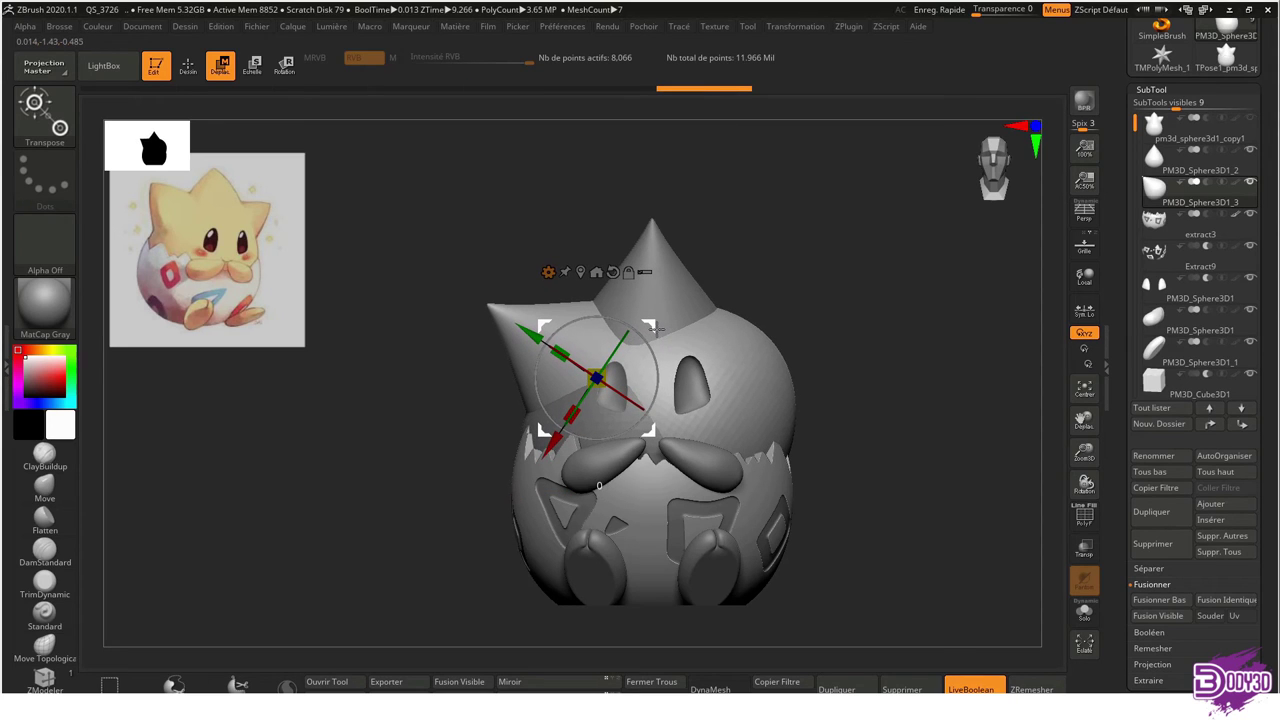
Mirror and weld the teardrop head piece symmetrically with Miroir
mouse_move(826, 331)
mouse_down()
mouse_move(858, 296)
mouse_move(783, 277)
mouse_up()
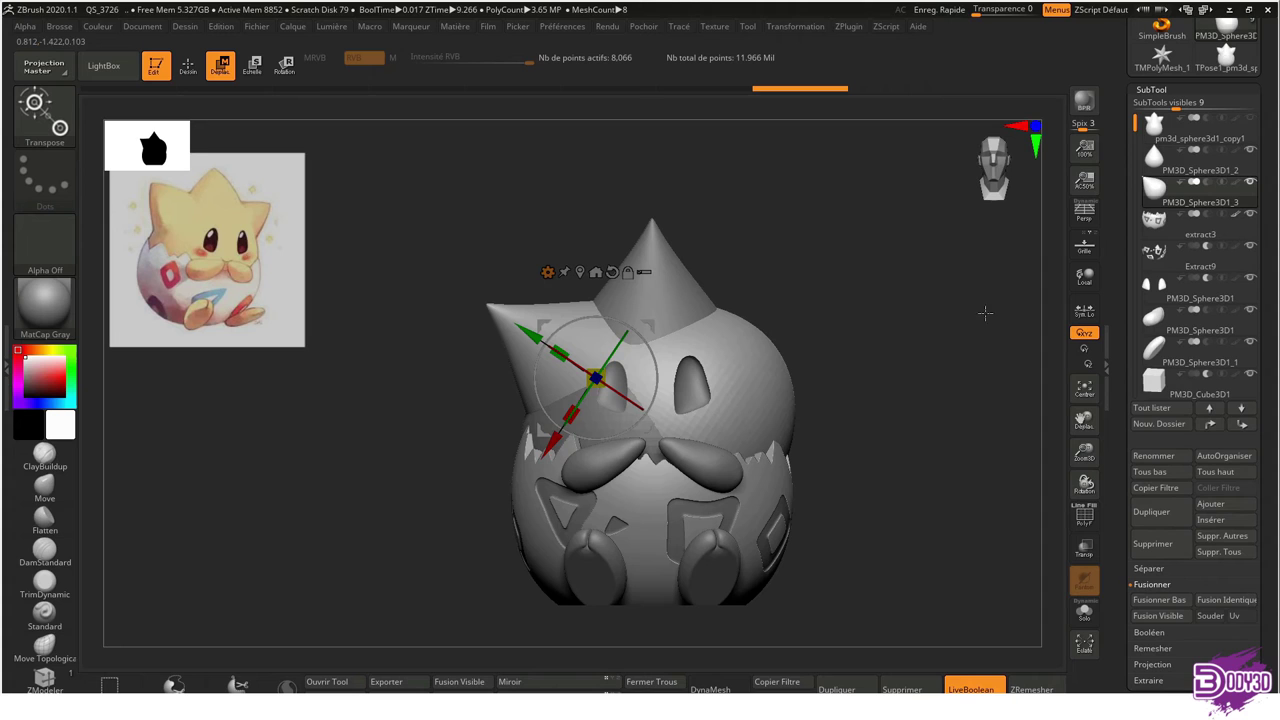
click(508, 680)
key(q)
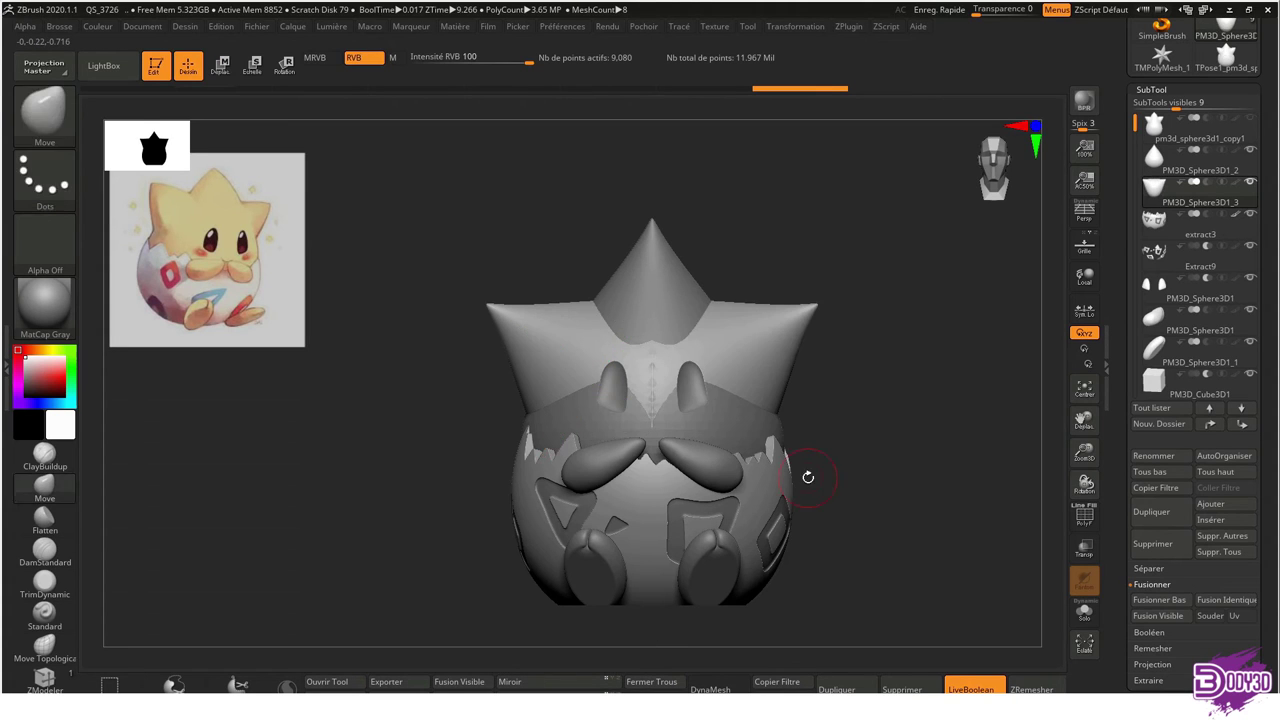
mouse_move(854, 399)
shift+mouse_down()
mouse_move(809, 409)
mouse_move(846, 403)
mouse_move(776, 374)
mouse_move(824, 395)
mouse_move(820, 370)
mouse_move(849, 349)
mouse_move(807, 464)
shift+mouse_up()
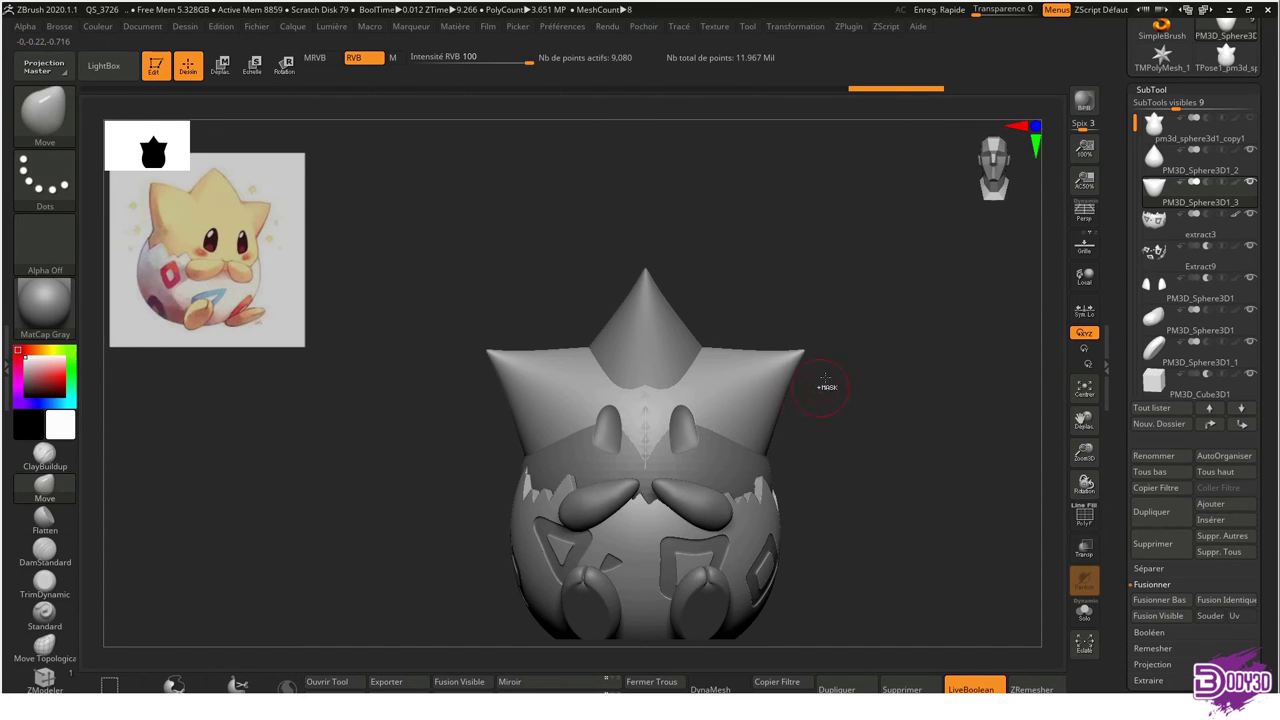
Pull the right spike inward into the head, then reselect PM3D_Sphere3D1_2 with the gizmo
key(ctrl)
drag(840, 340, 780, 346)
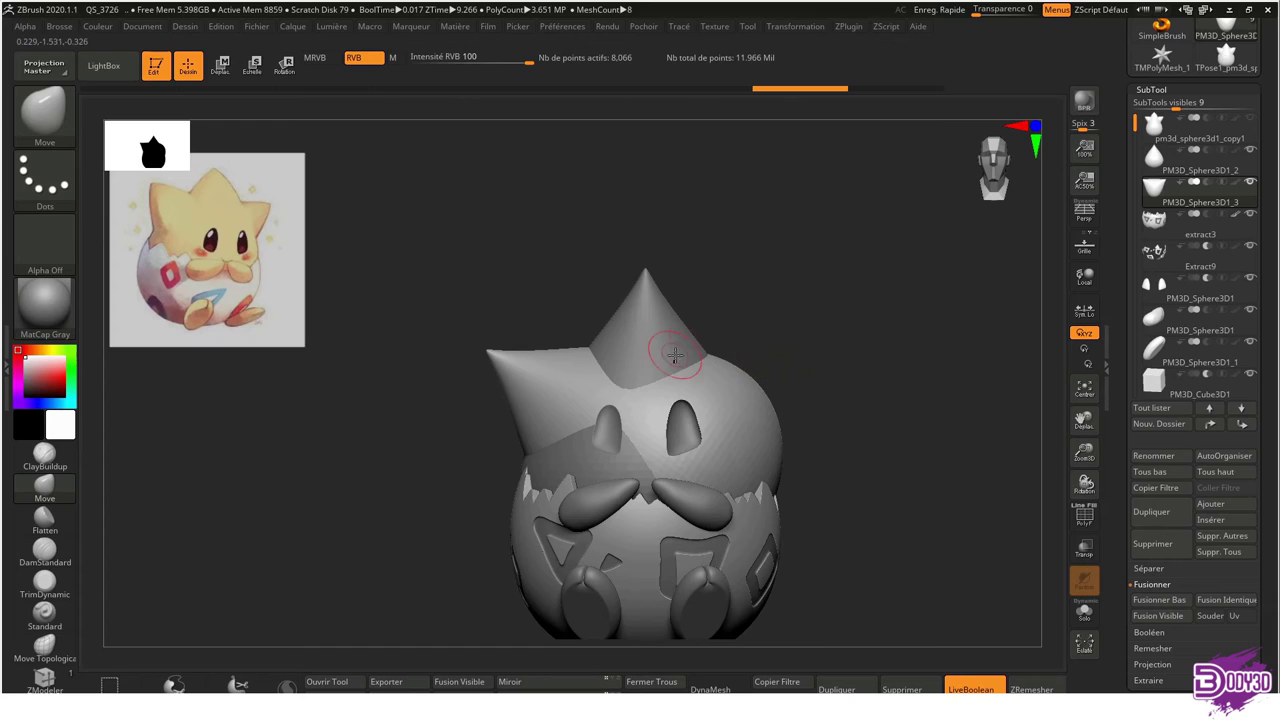
alt+click(665, 328)
key(s)
key(w)
click(594, 292)
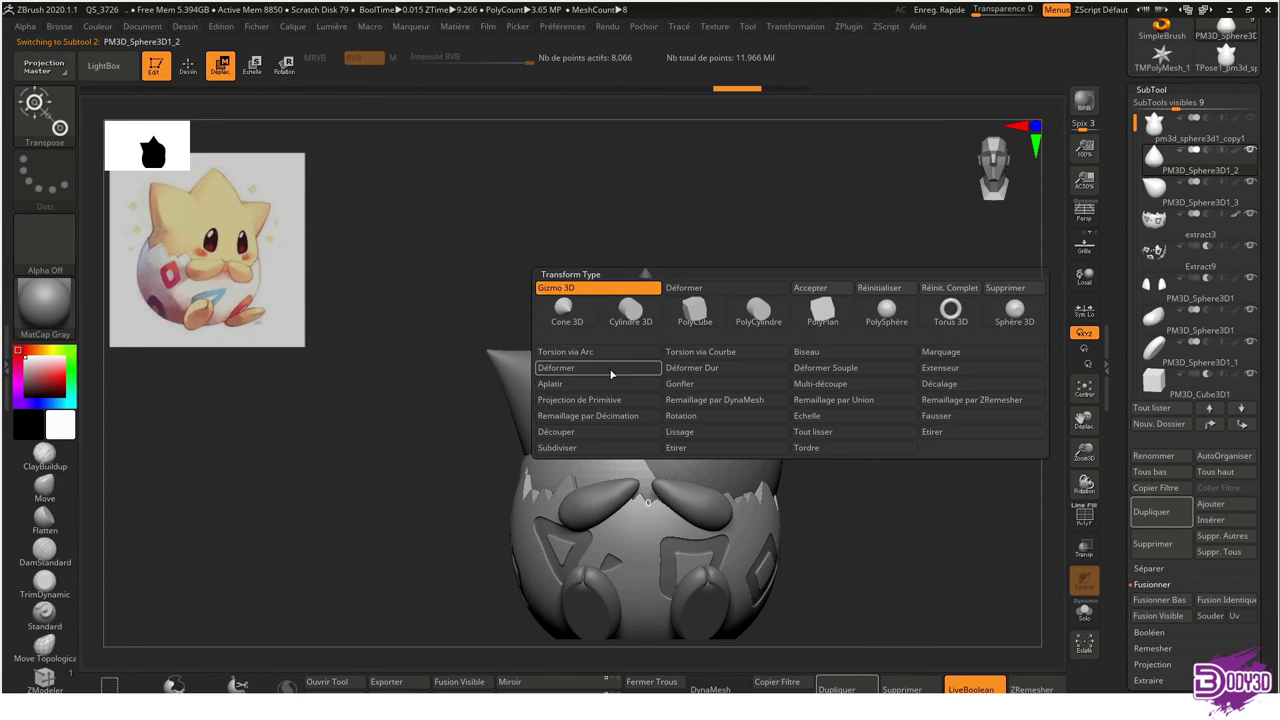
Widen the head piece with a deformer cage, then select PM3D_Sphere3D1_3 for transforming
click(612, 367)
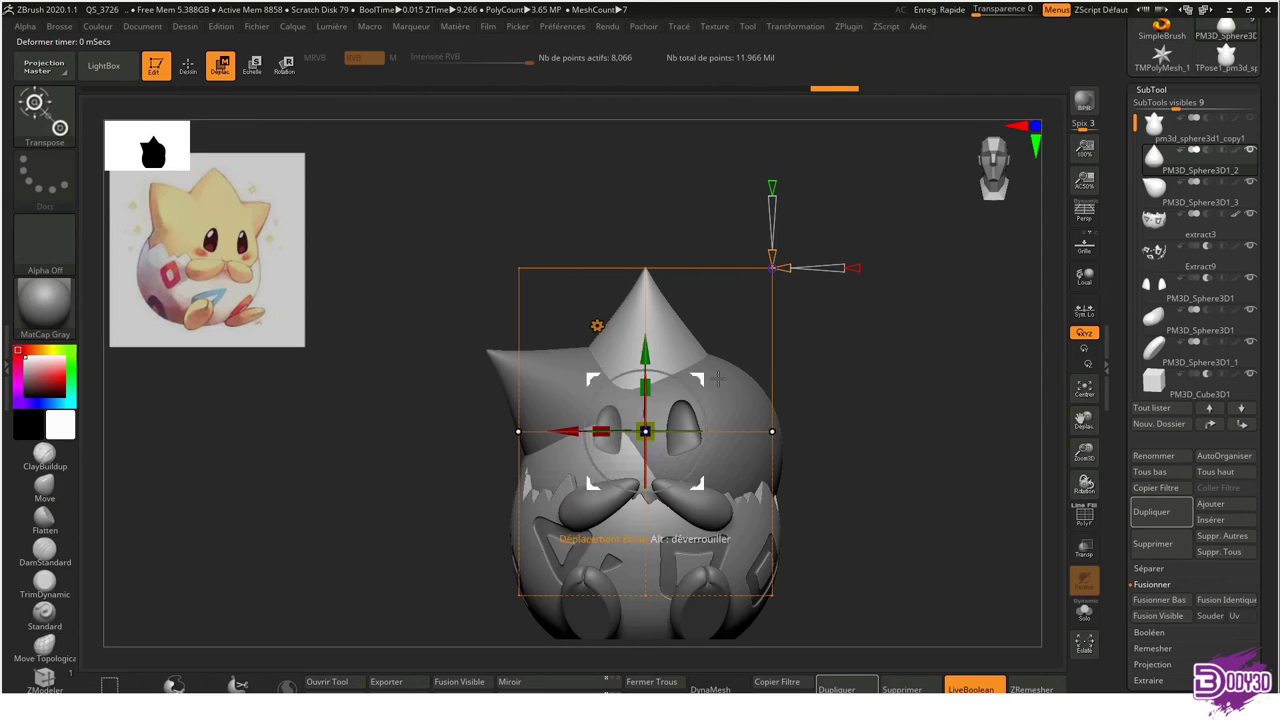
drag(772, 431, 784, 431)
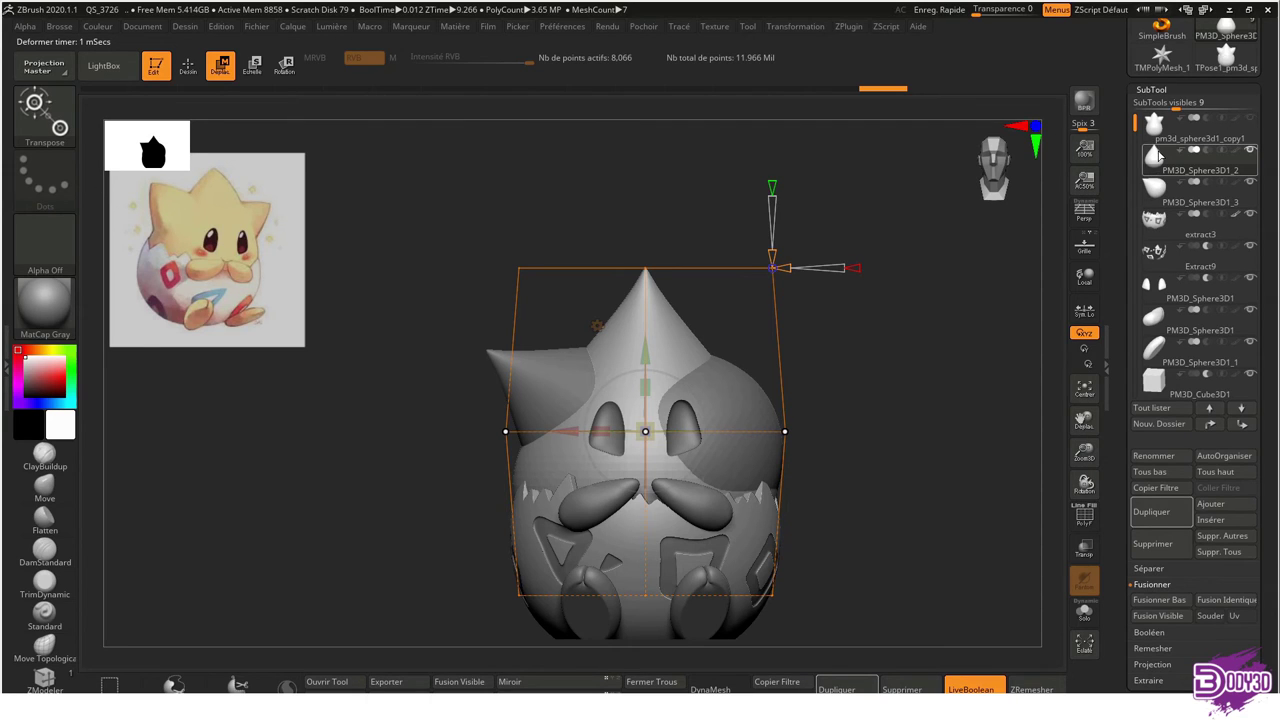
key(q)
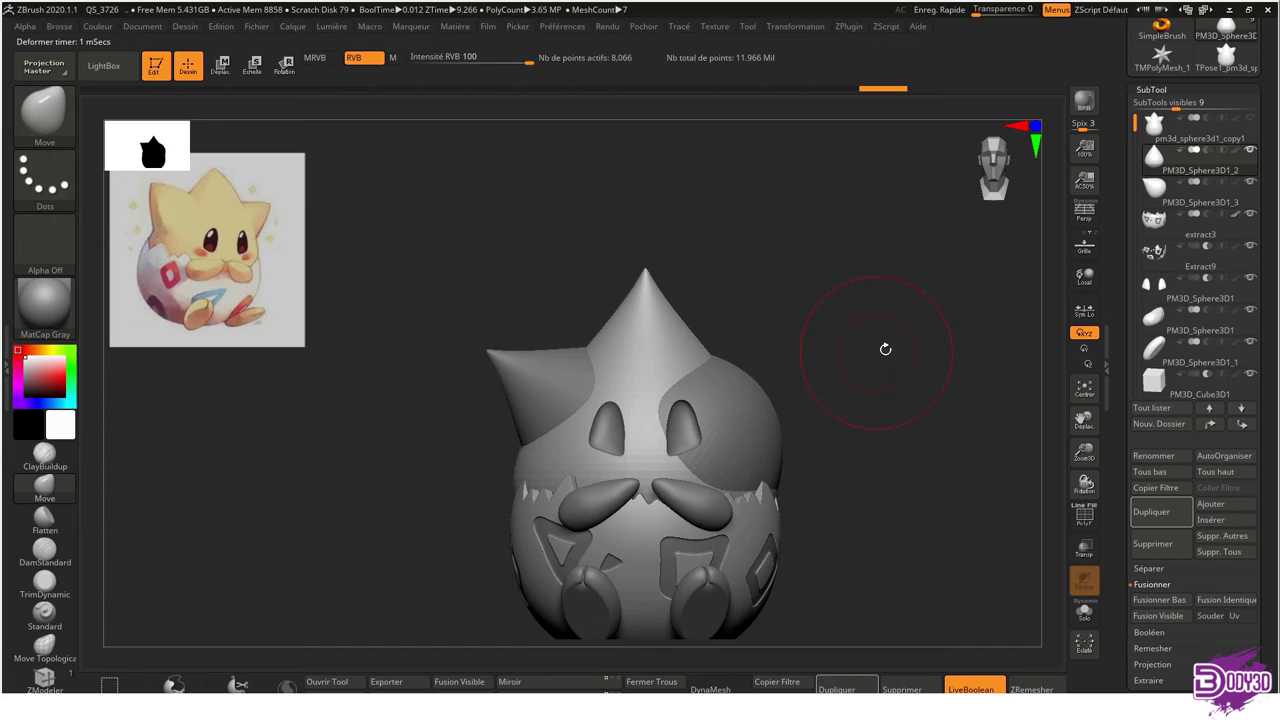
click(1142, 174)
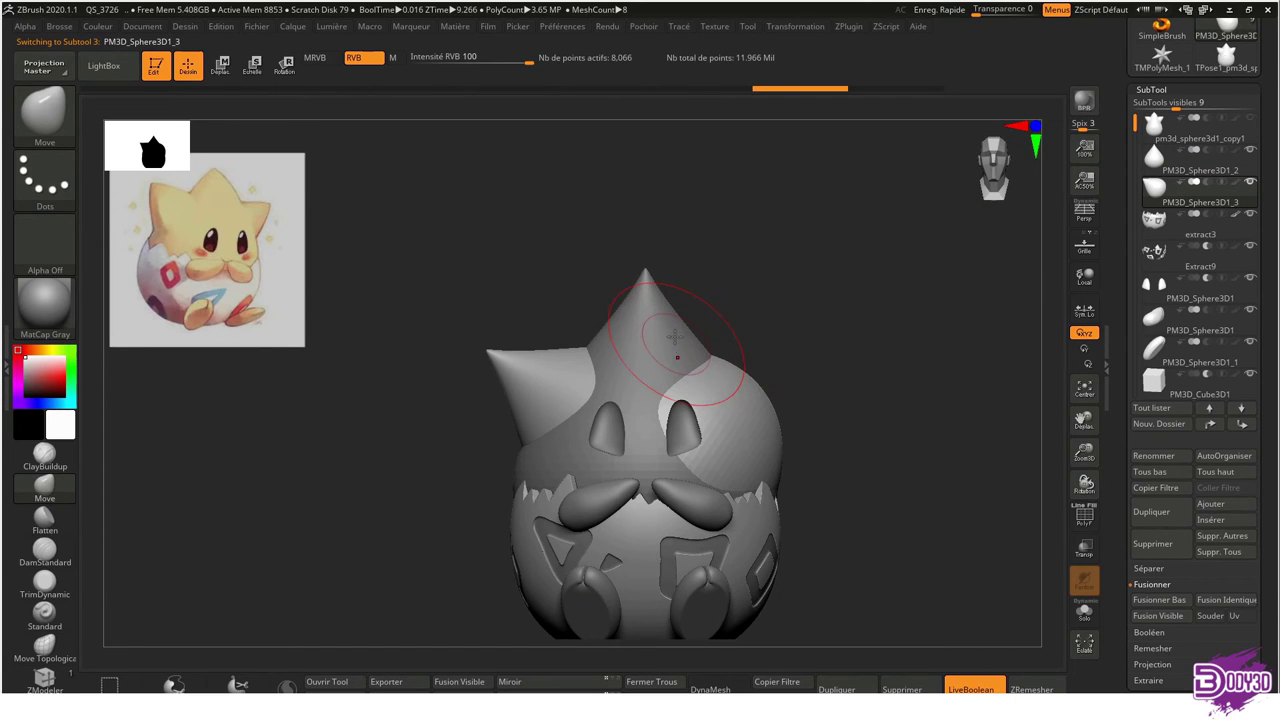
key(w)
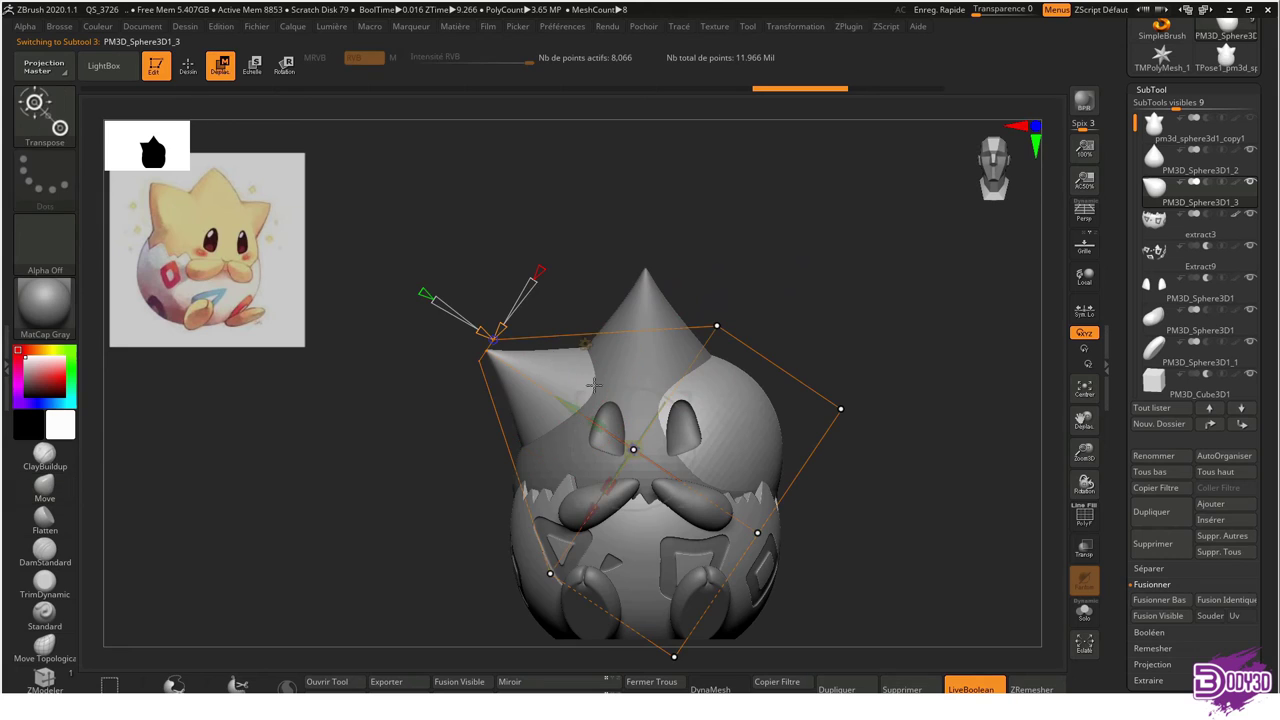
click(585, 342)
click(674, 400)
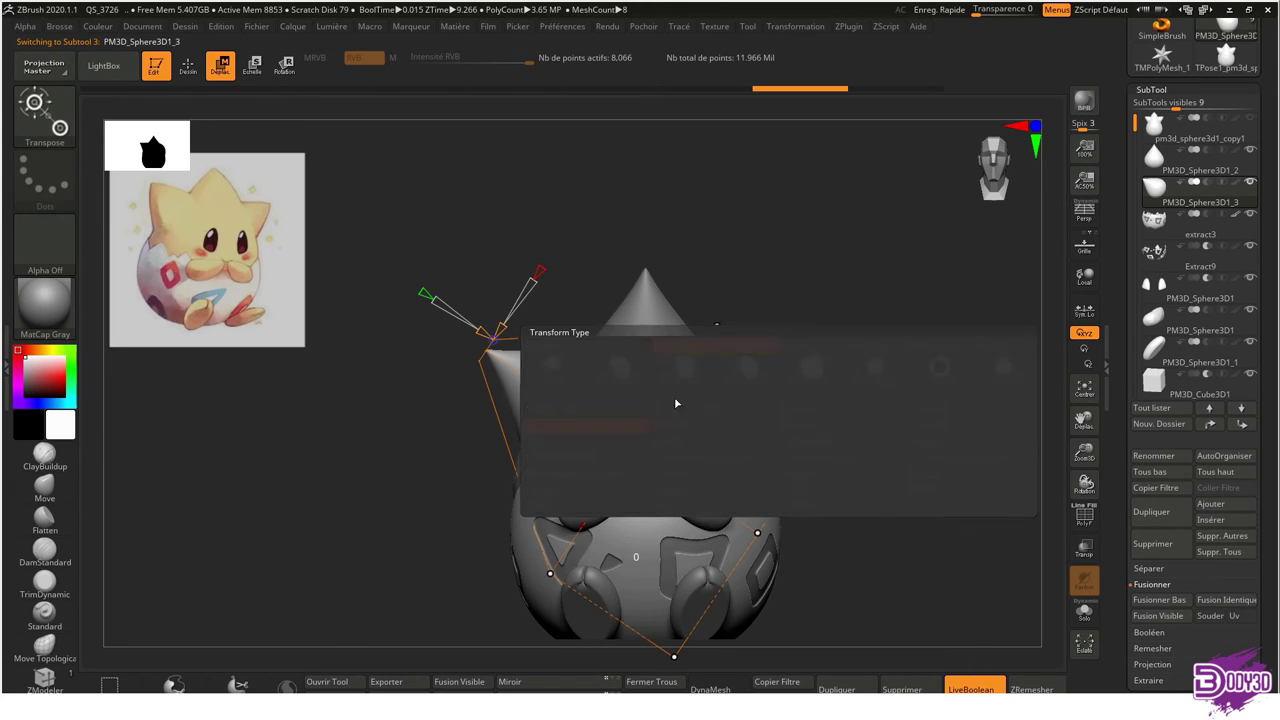
ctrl+alt+click(44, 110)
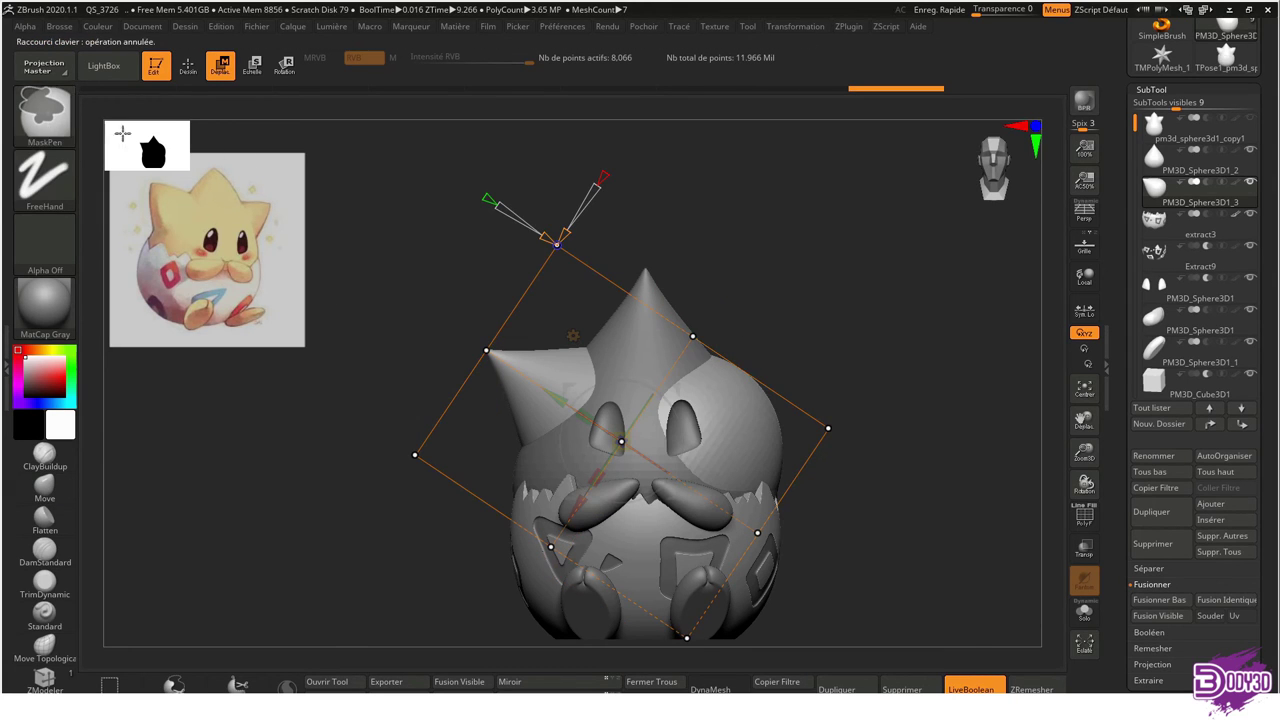
Lasso-mask the lower part of the piece and nudge the mesh slightly vertically
click(55, 119)
click(306, 192)
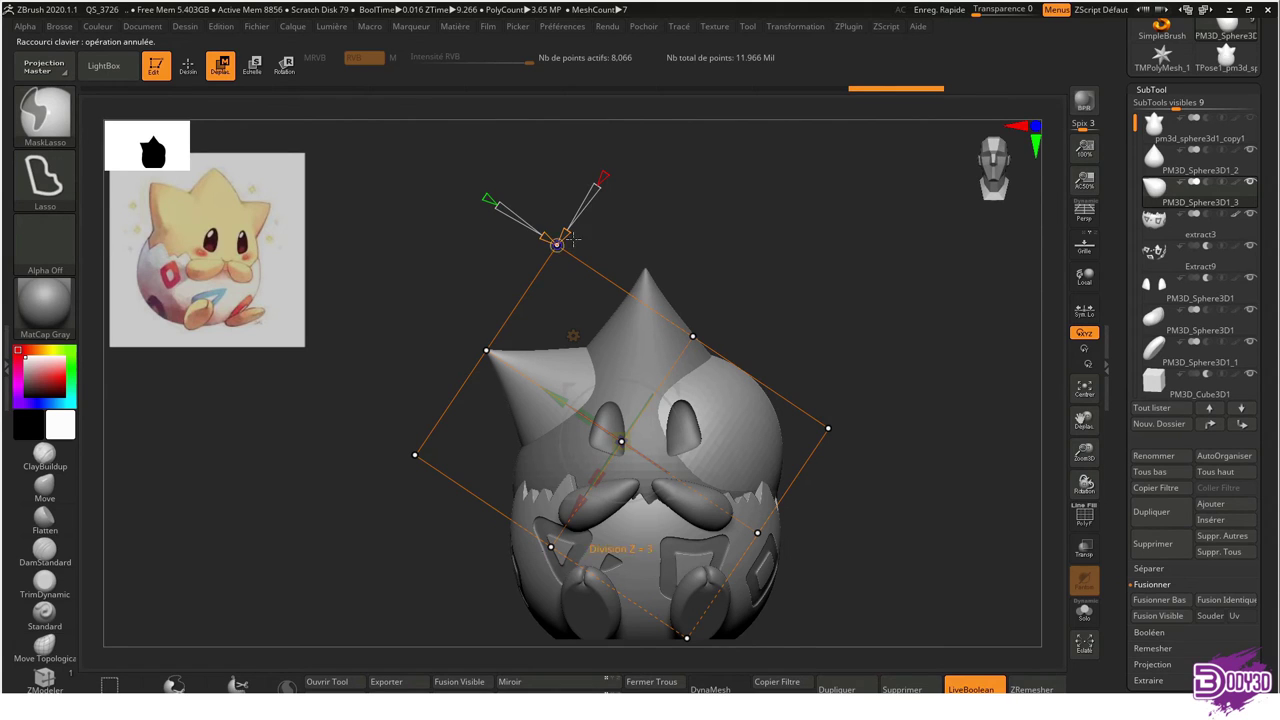
ctrl+drag(575, 358, 626, 595)
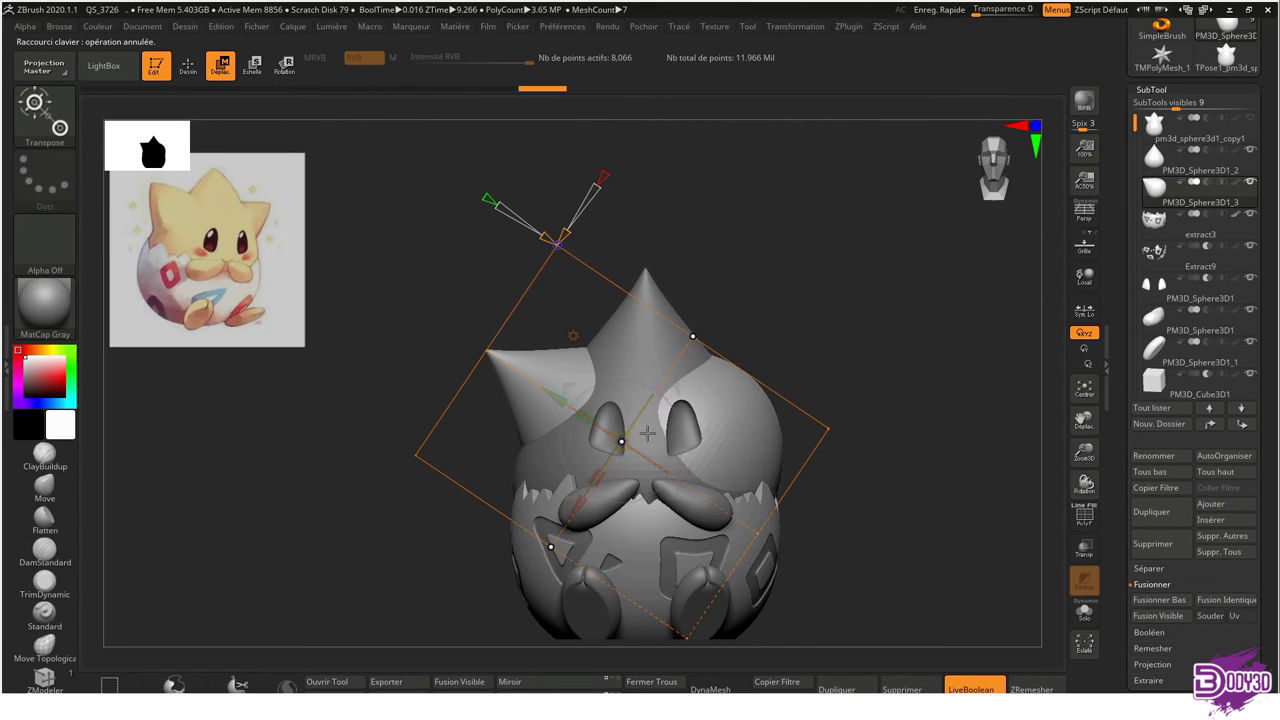
click(632, 432)
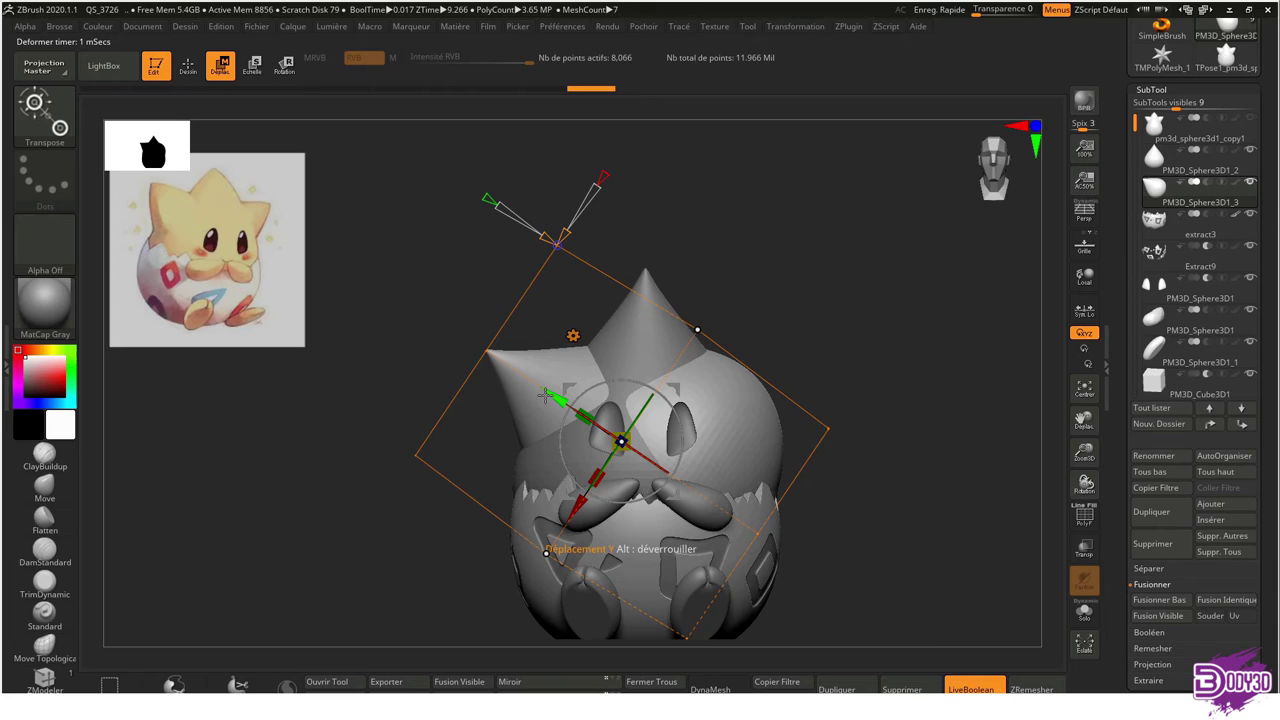
drag(545, 395, 535, 390)
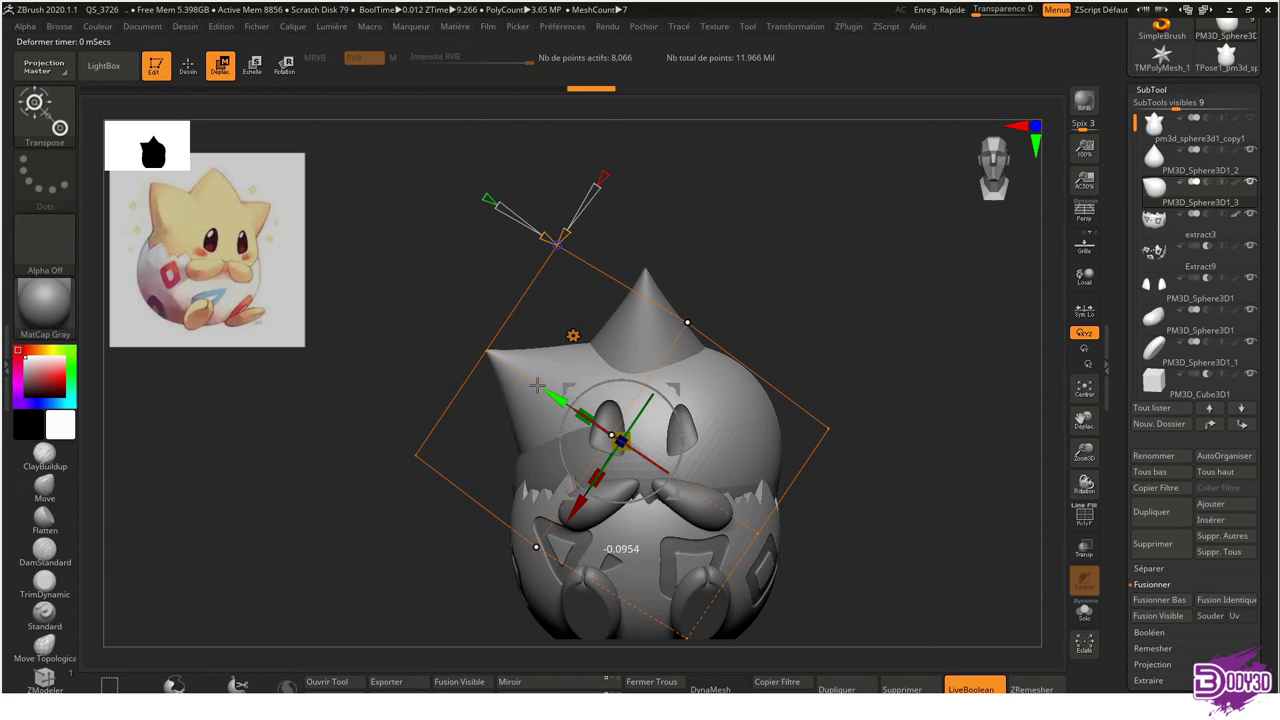
key(ctrl)
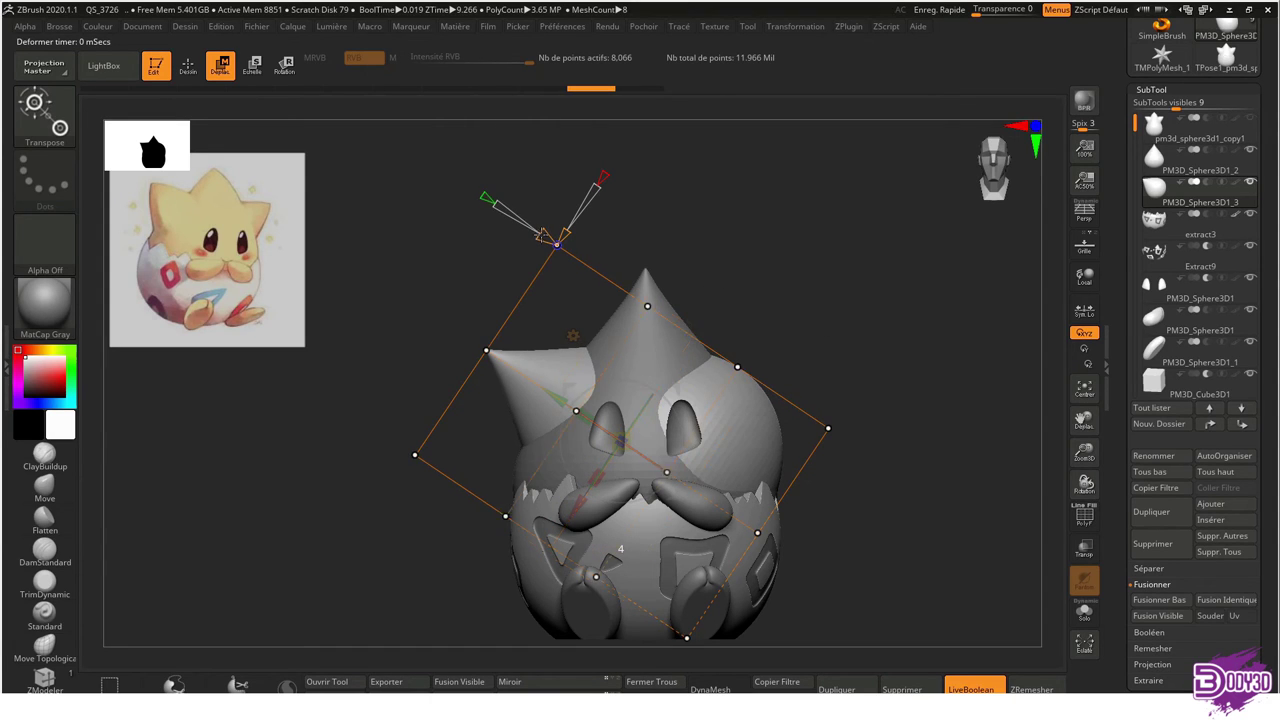
key(ctrl)
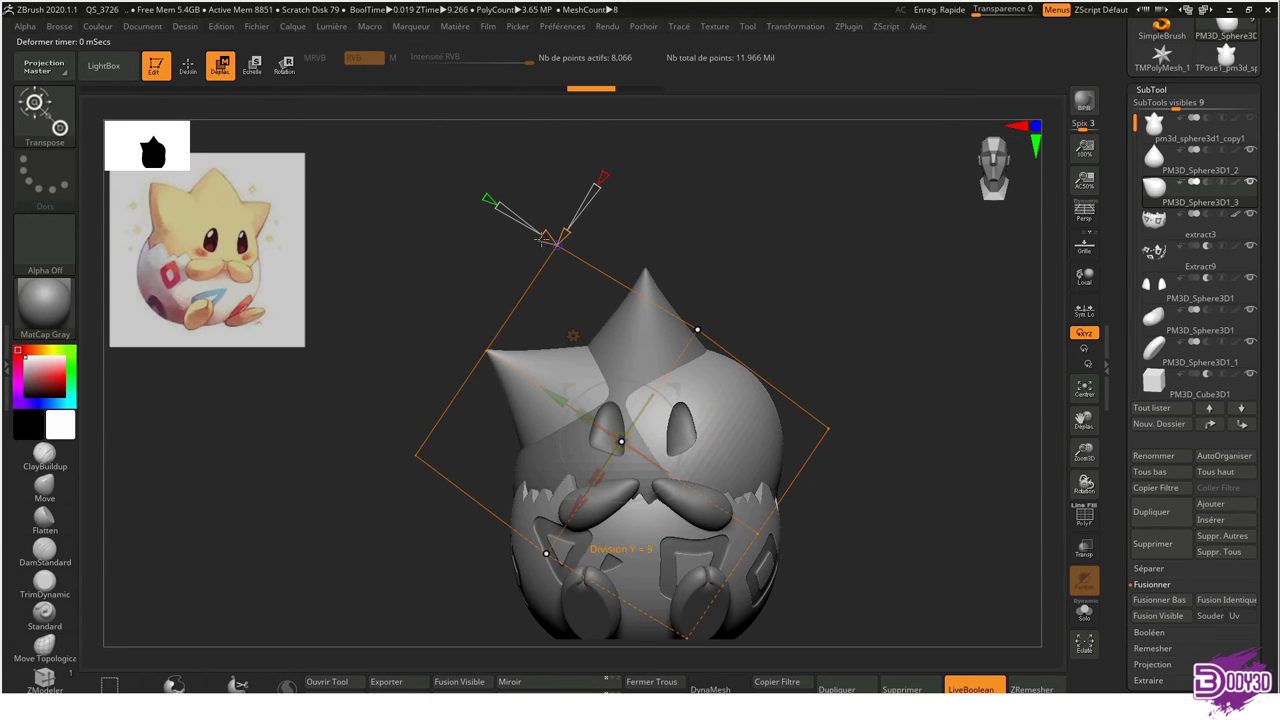
Mask the upper-left spike and bend it with a deformation cage
click(575, 337)
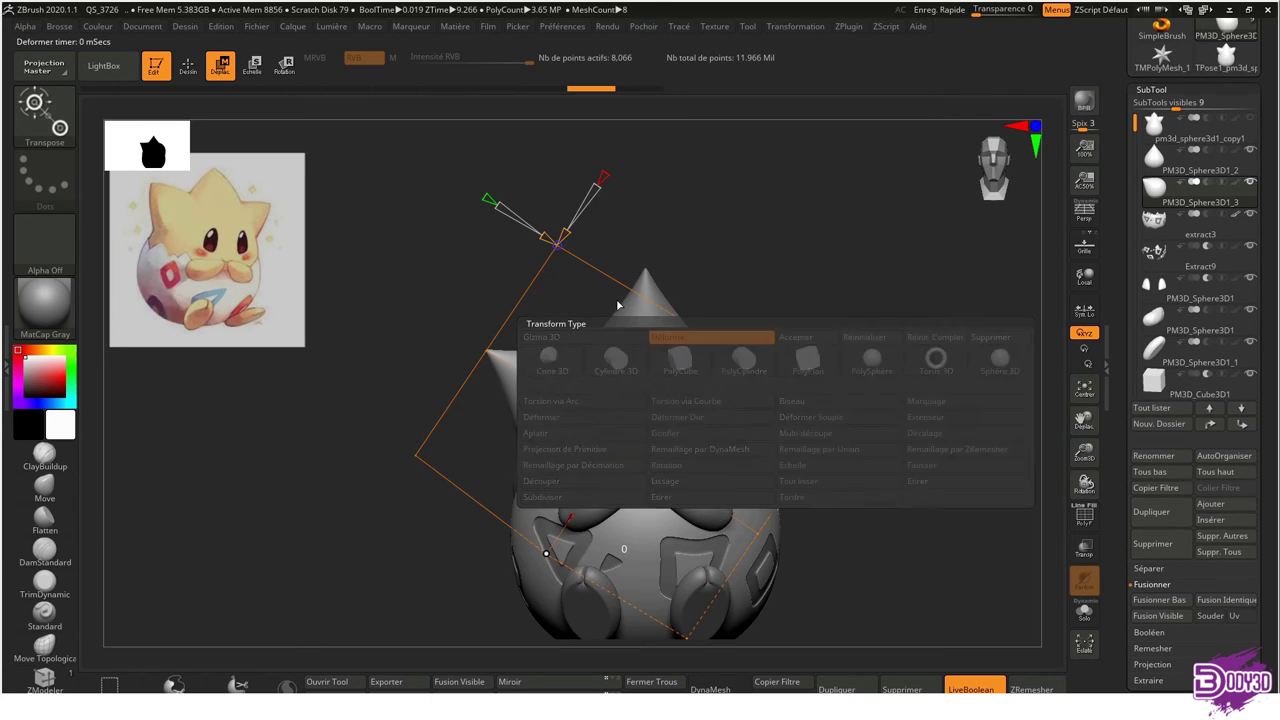
click(556, 344)
click(542, 315)
click(545, 368)
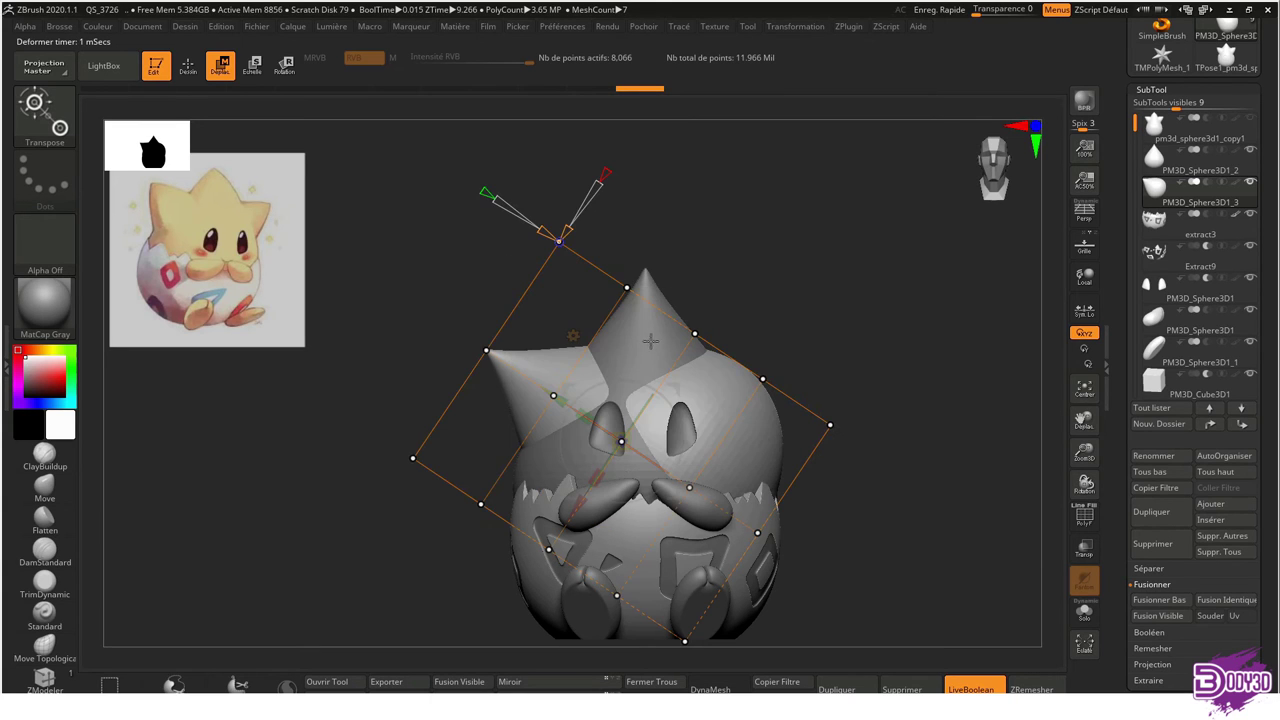
key(ctrl)
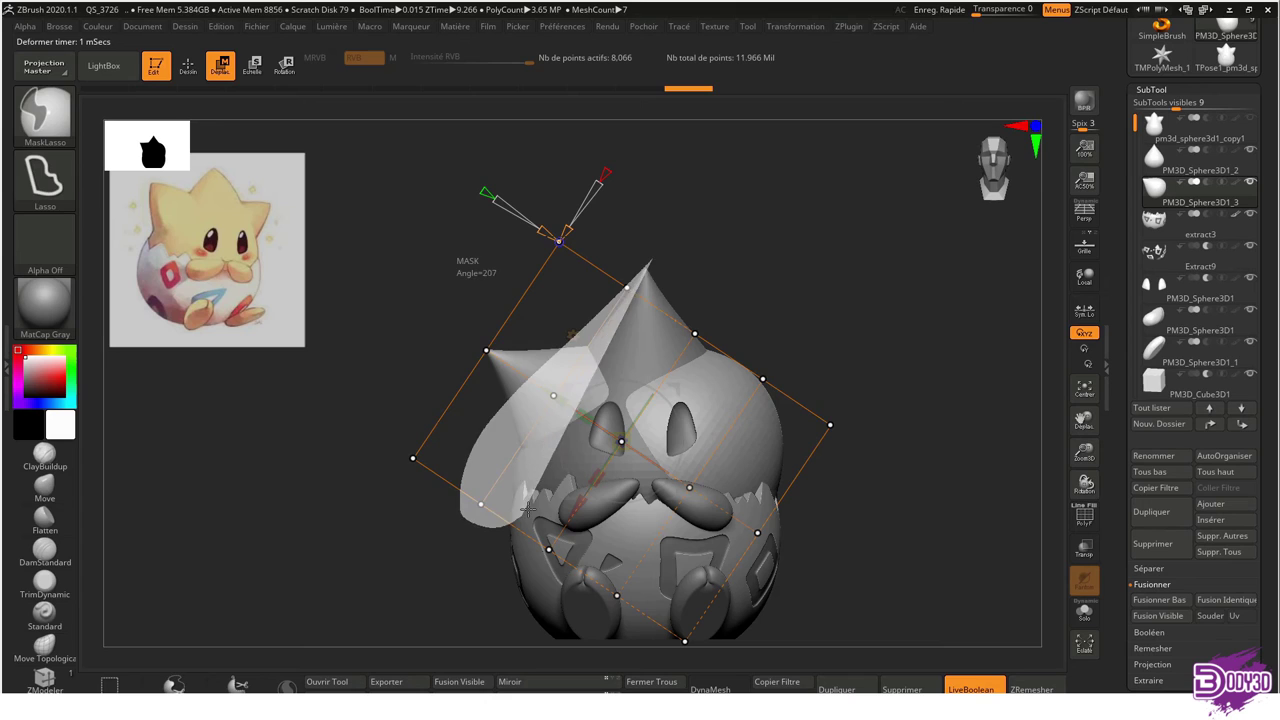
ctrl+drag(466, 459, 537, 381)
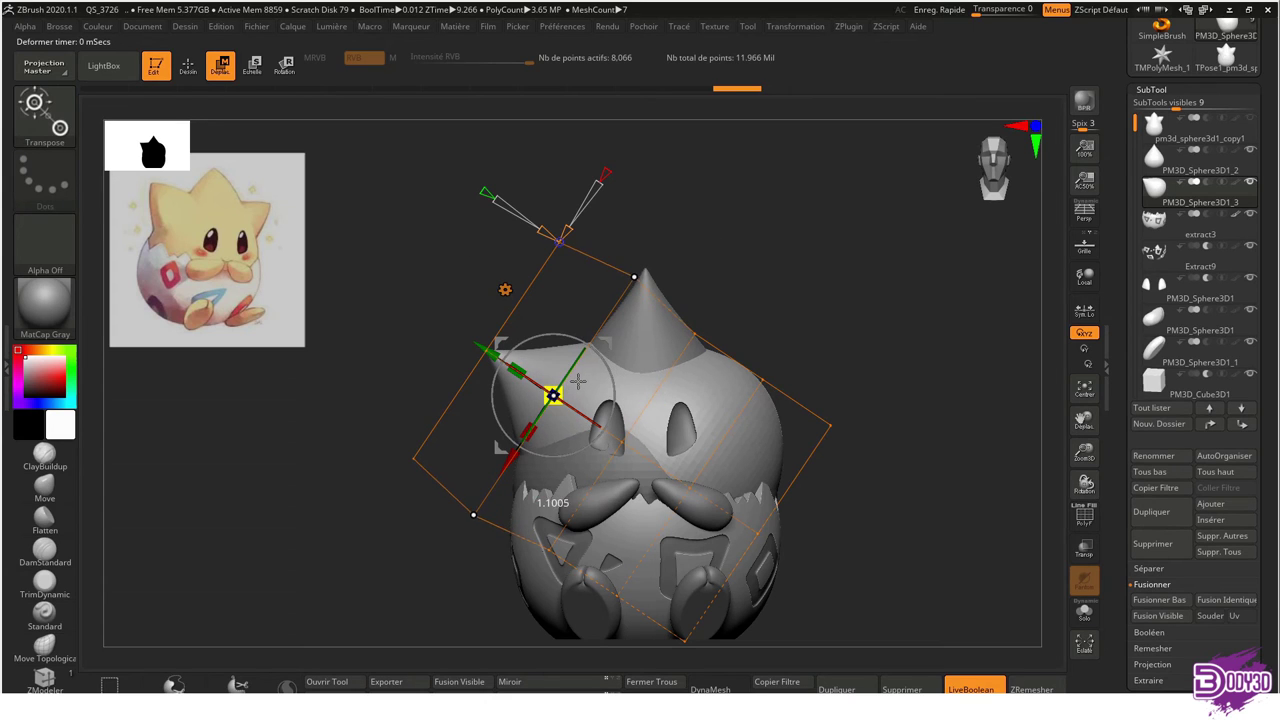
mouse_move(580, 362)
mouse_down()
mouse_move(588, 370)
mouse_move(575, 365)
mouse_up()
Mask the head body and left cone, then rotate the cage slightly around the vertical axis
key(ctrl)
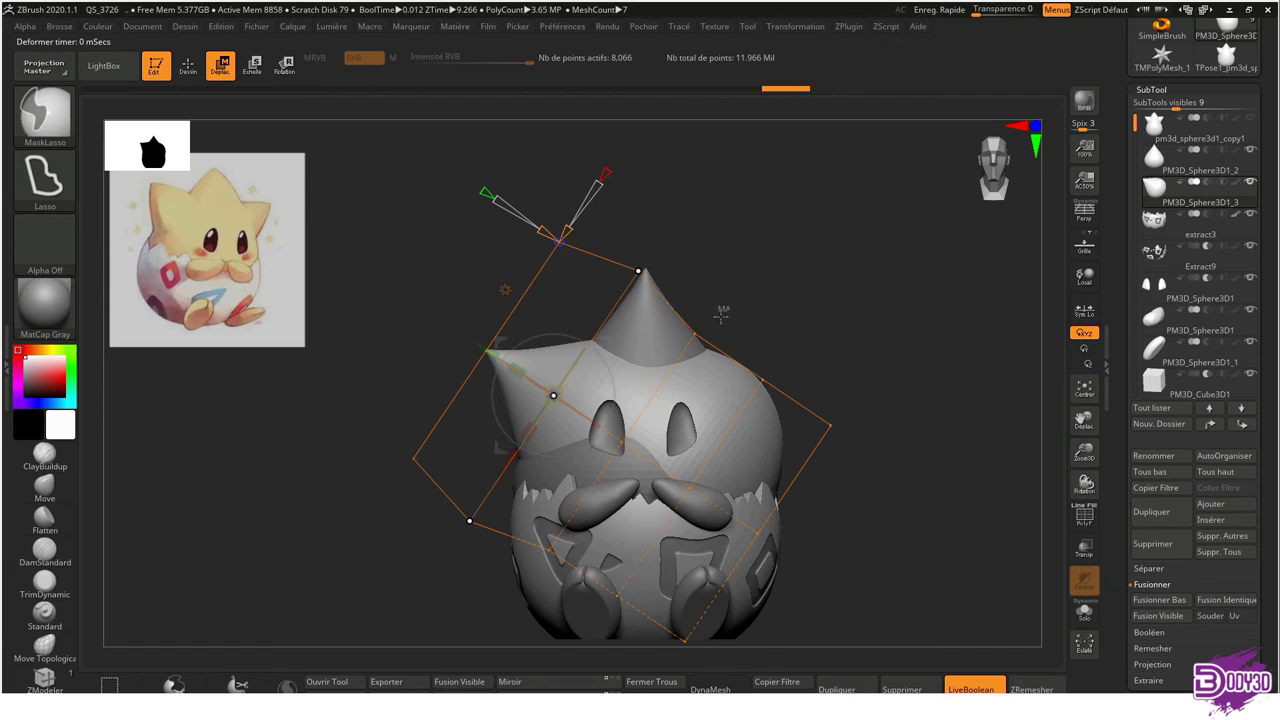
mouse_move(605, 403)
ctrl+mouse_down()
mouse_move(653, 416)
mouse_move(596, 464)
ctrl+mouse_up()
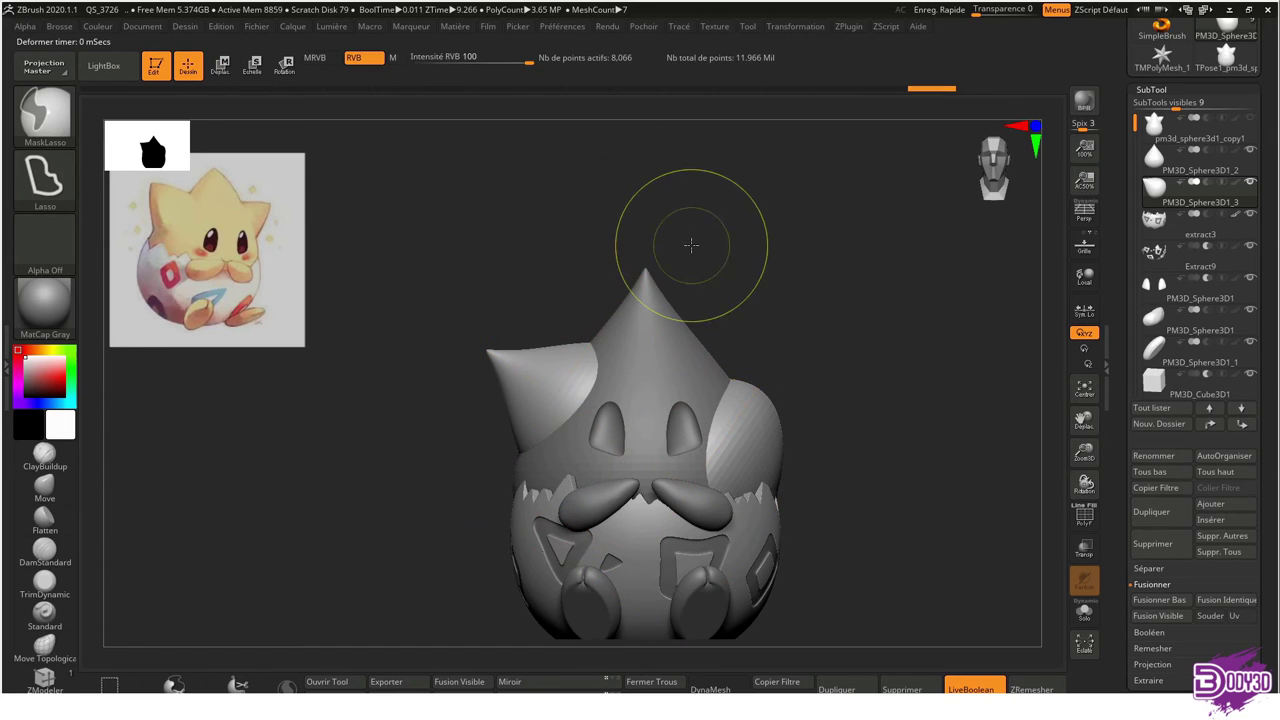
key(ctrl)
ctrl+drag(548, 334, 482, 289)
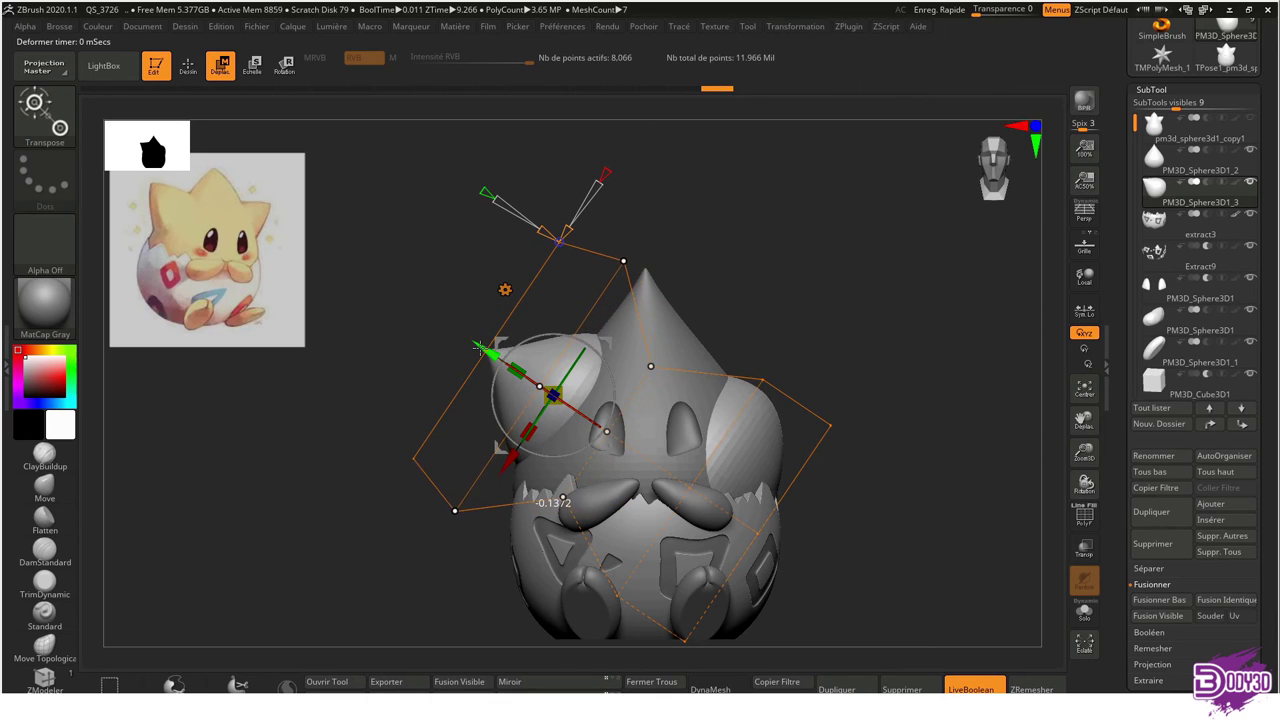
mouse_move(553, 395)
mouse_down()
mouse_move(560, 375)
mouse_move(625, 358)
mouse_up()
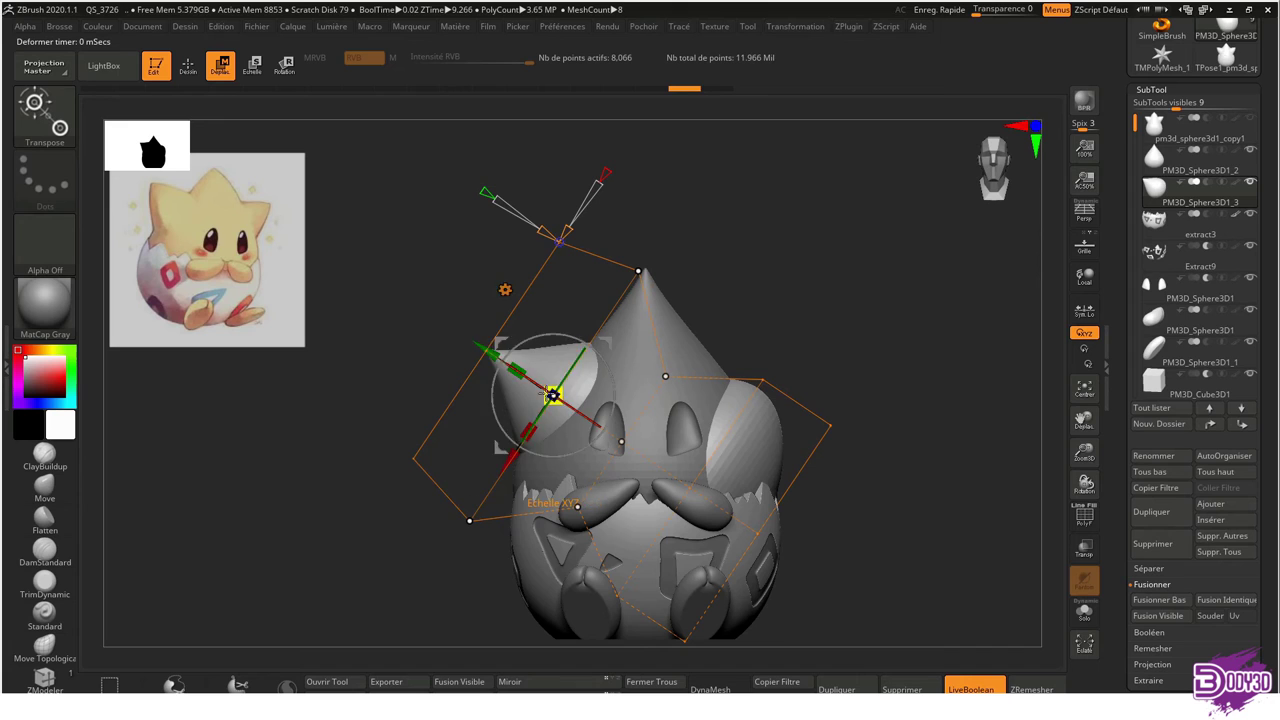
key(q)
drag(600, 271, 785, 314)
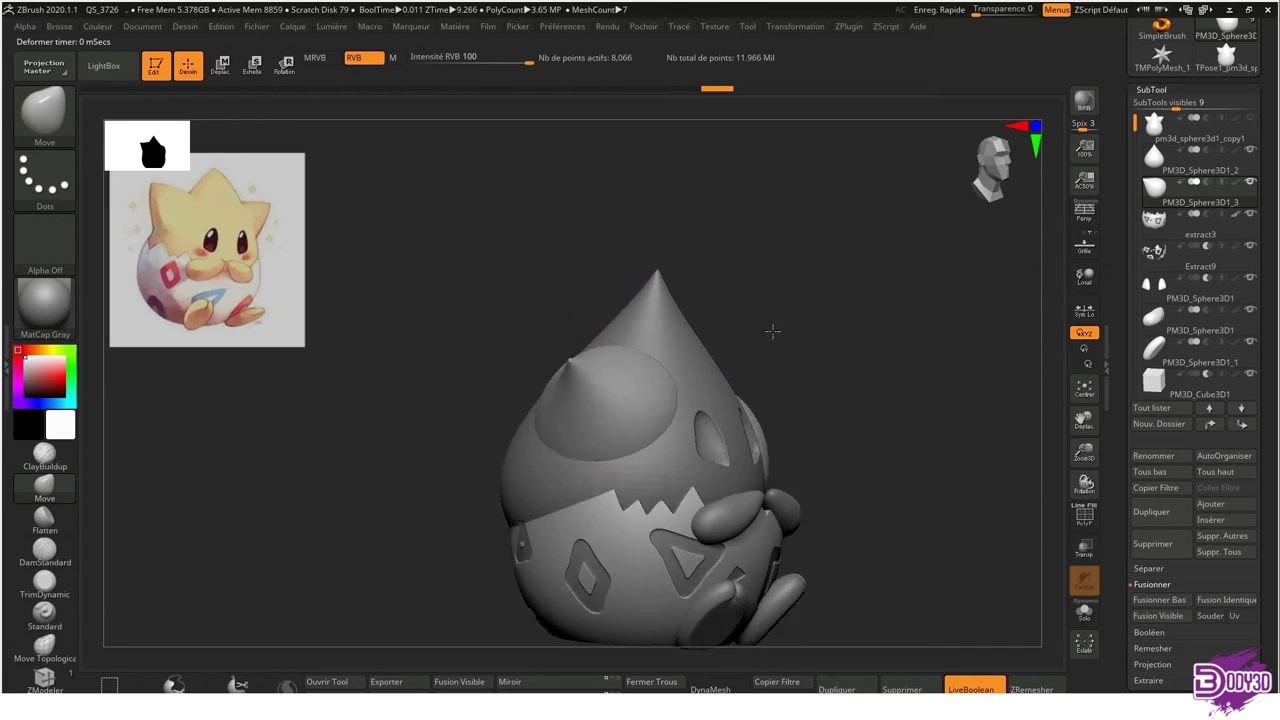
mouse_move(809, 335)
shift+mouse_down()
mouse_move(532, 681)
mouse_move(657, 337)
mouse_move(700, 291)
mouse_move(614, 357)
shift+mouse_up()
Try a deformer on PM3D_Sphere3D1_2, undo it, and view the egg body from the side
key(w)
click(558, 402)
click(538, 330)
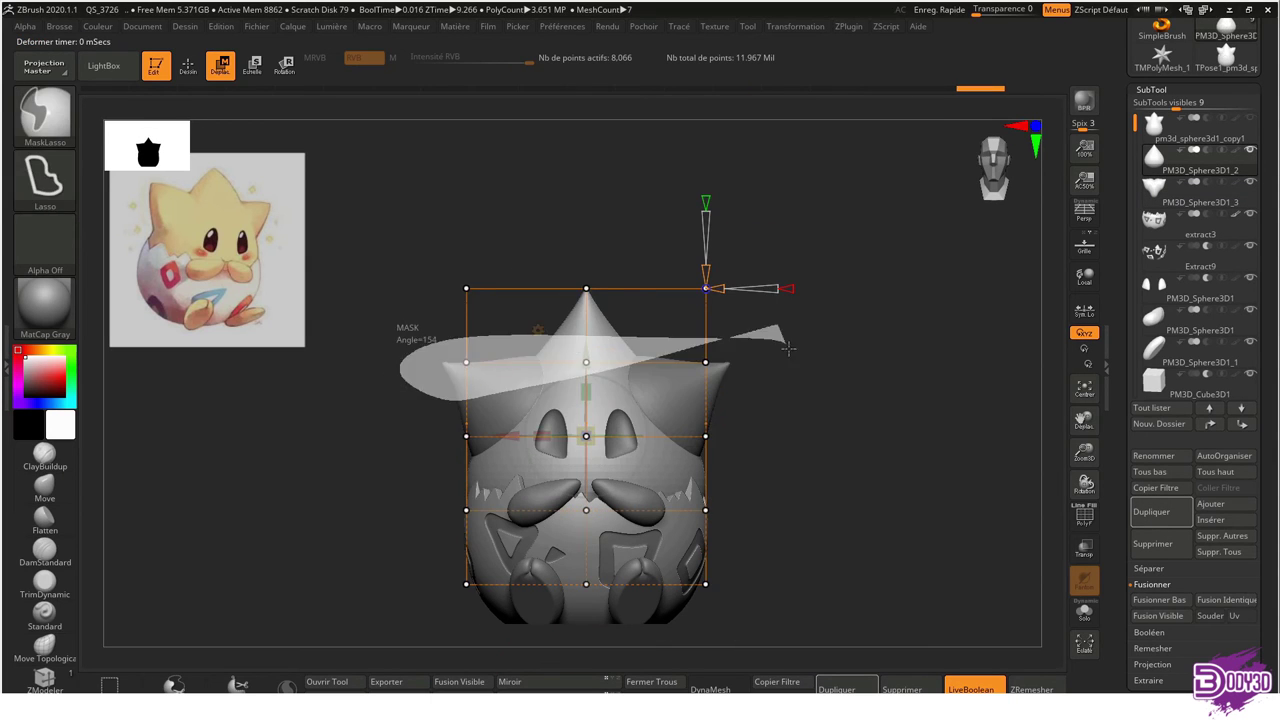
key(q)
key(w)
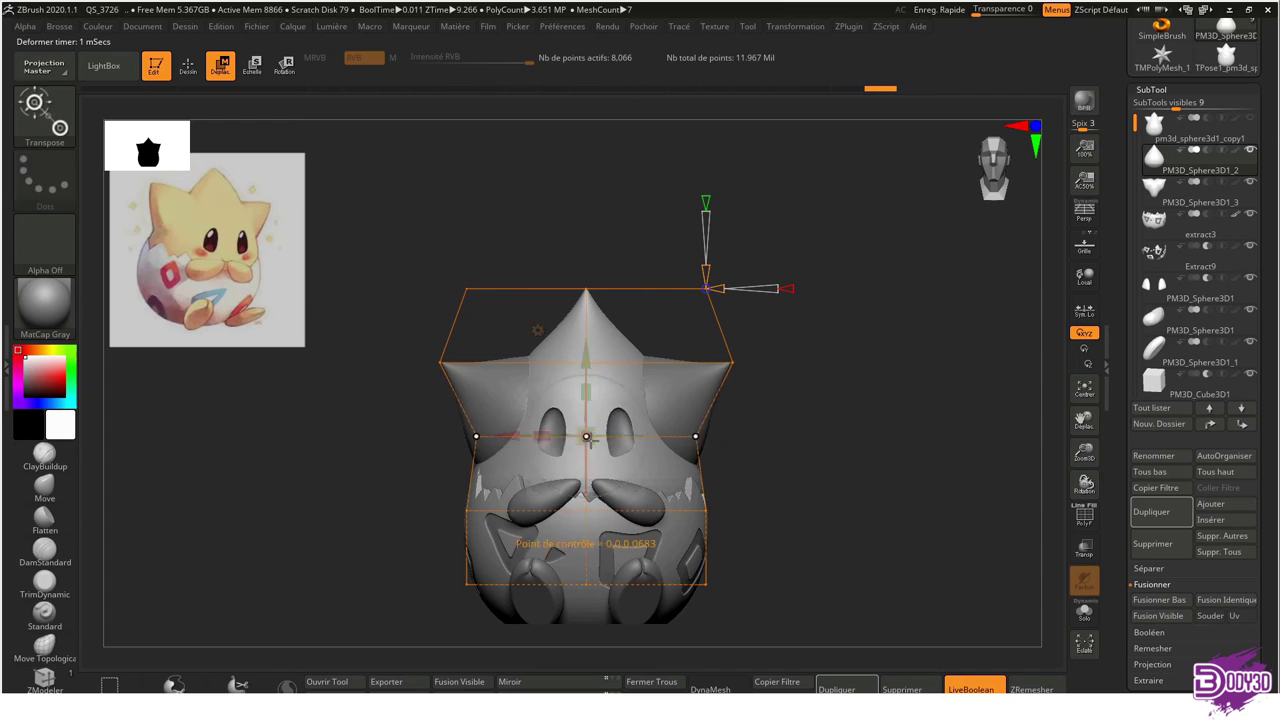
key(ctrl+z)
drag(768, 438, 728, 491)
key(w)
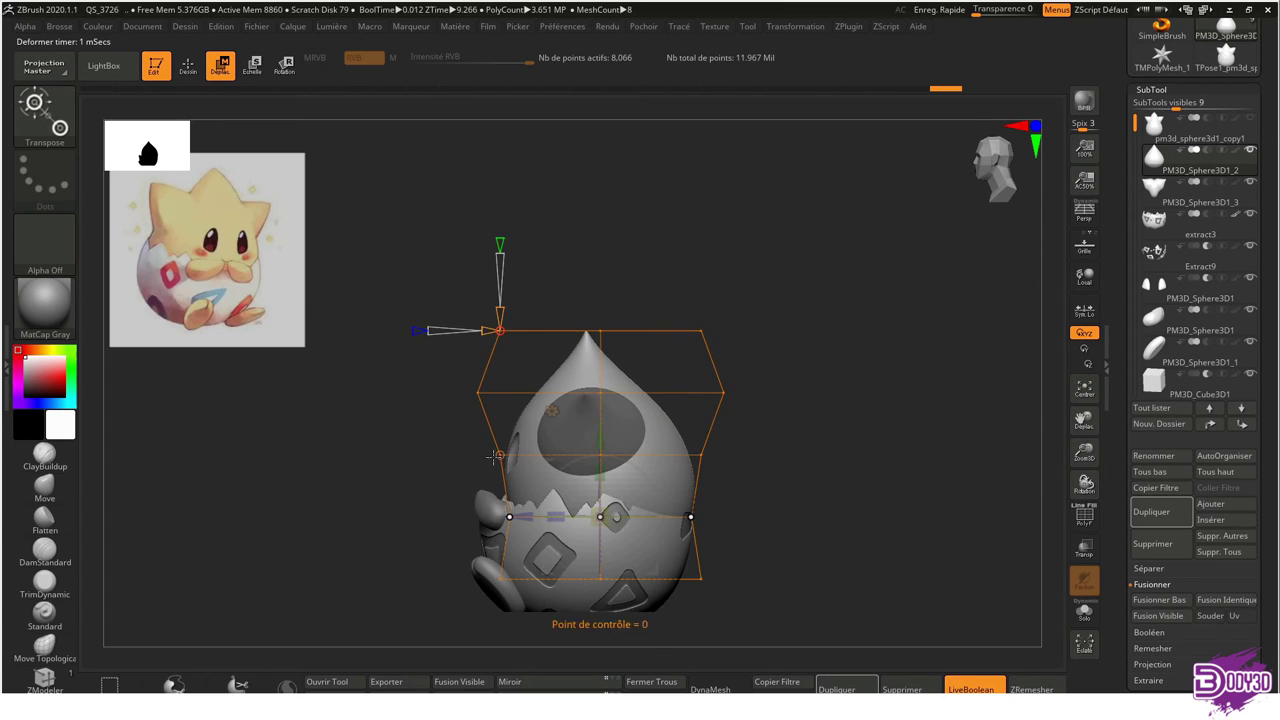
key(q)
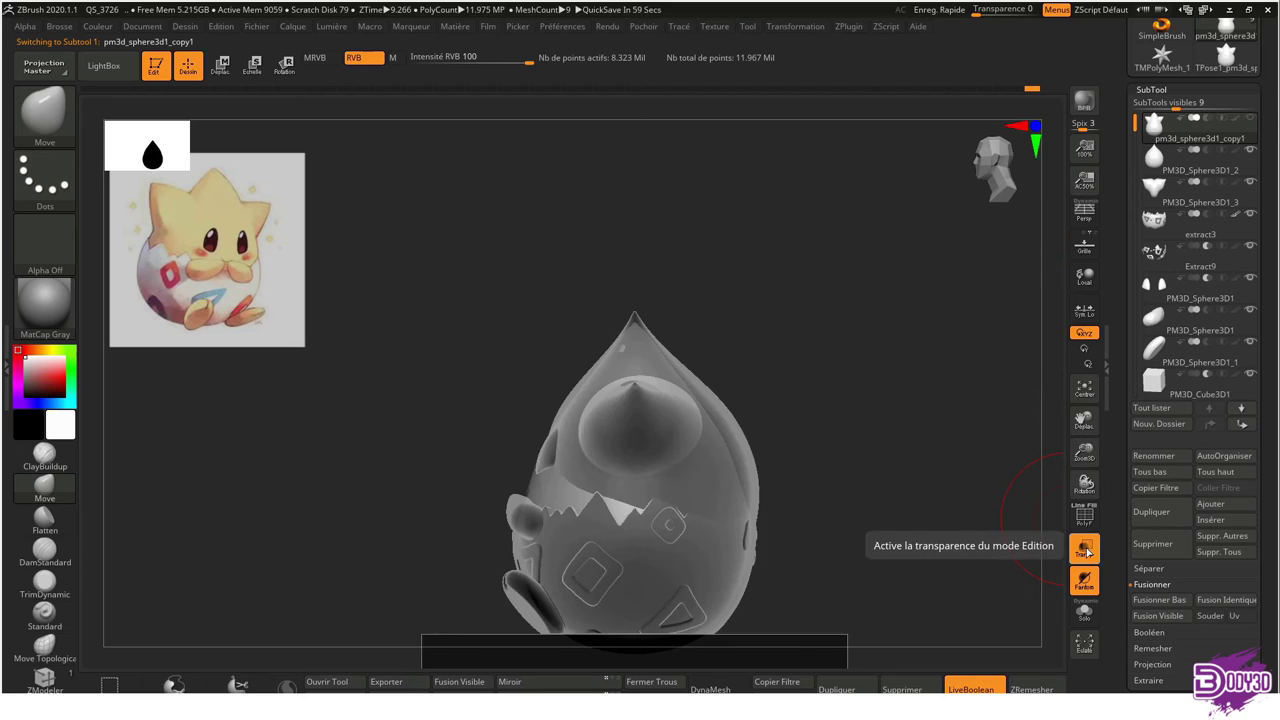
Mask part of the egg shell piece and reshape it with a deformer cage
click(1084, 545)
key(w)
click(601, 347)
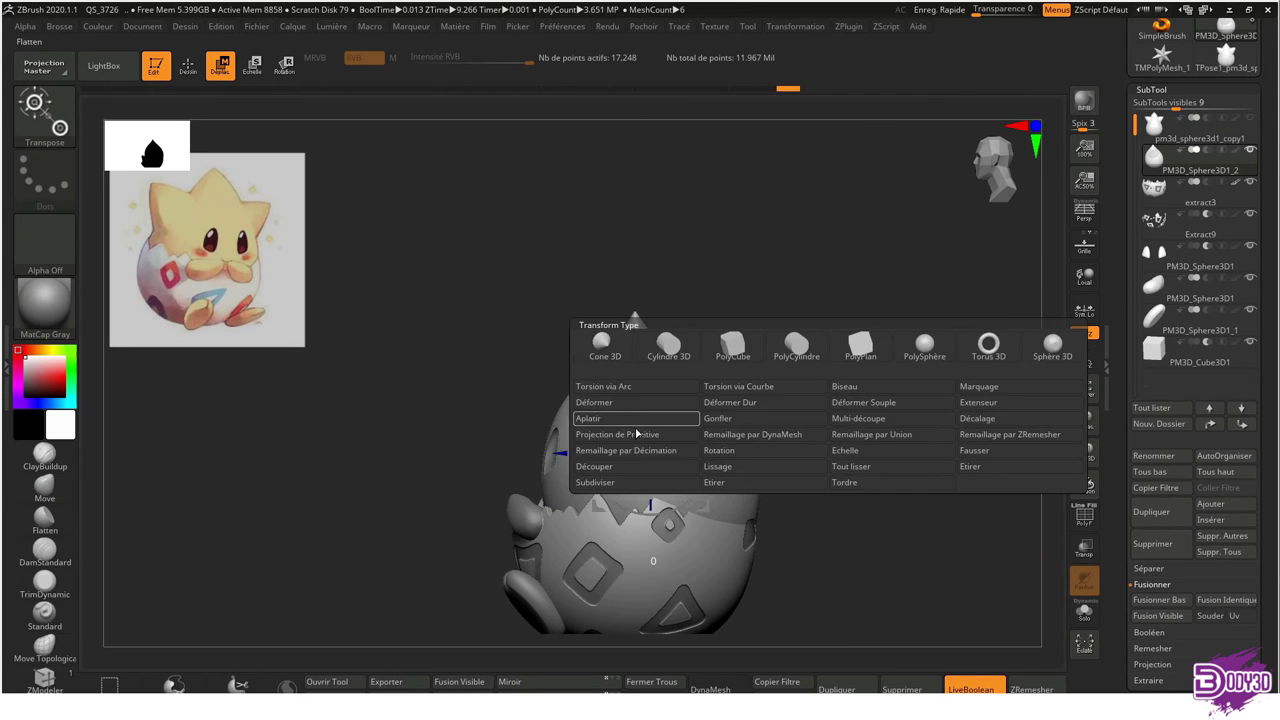
click(640, 400)
ctrl+drag(462, 530, 828, 547)
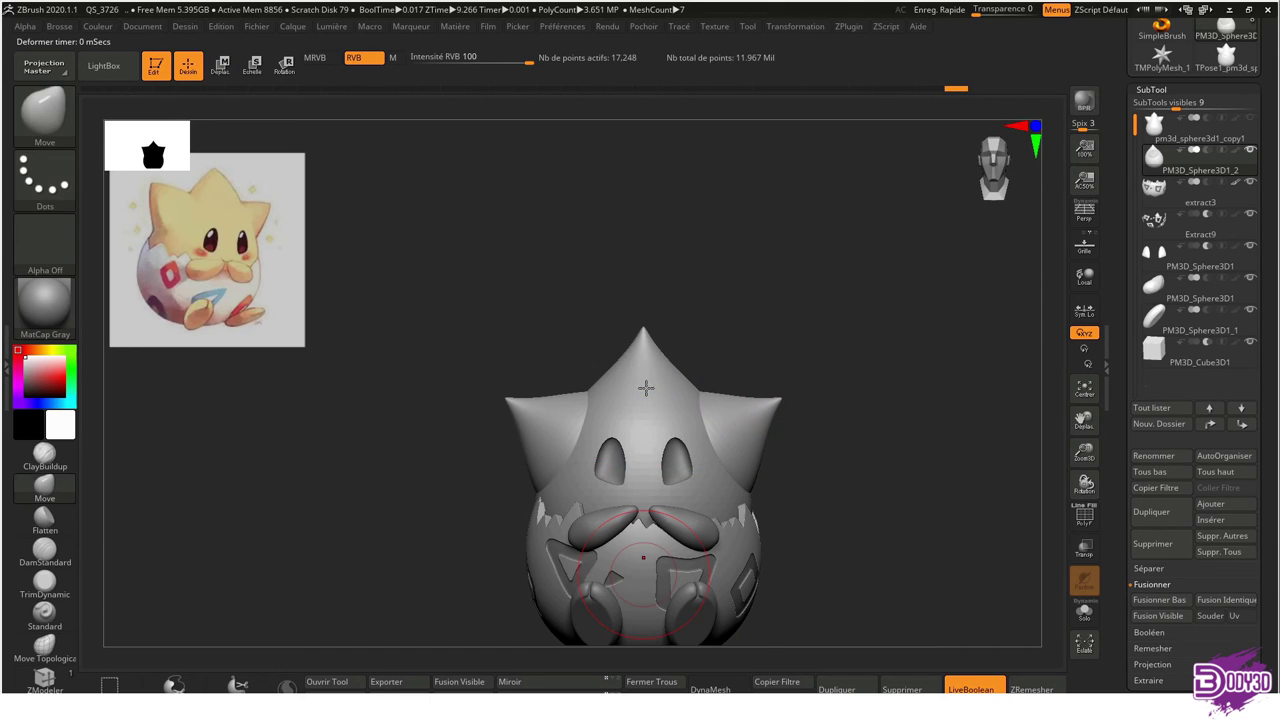
ctrl+right_drag(650, 550, 846, 634)
click(595, 326)
click(850, 440)
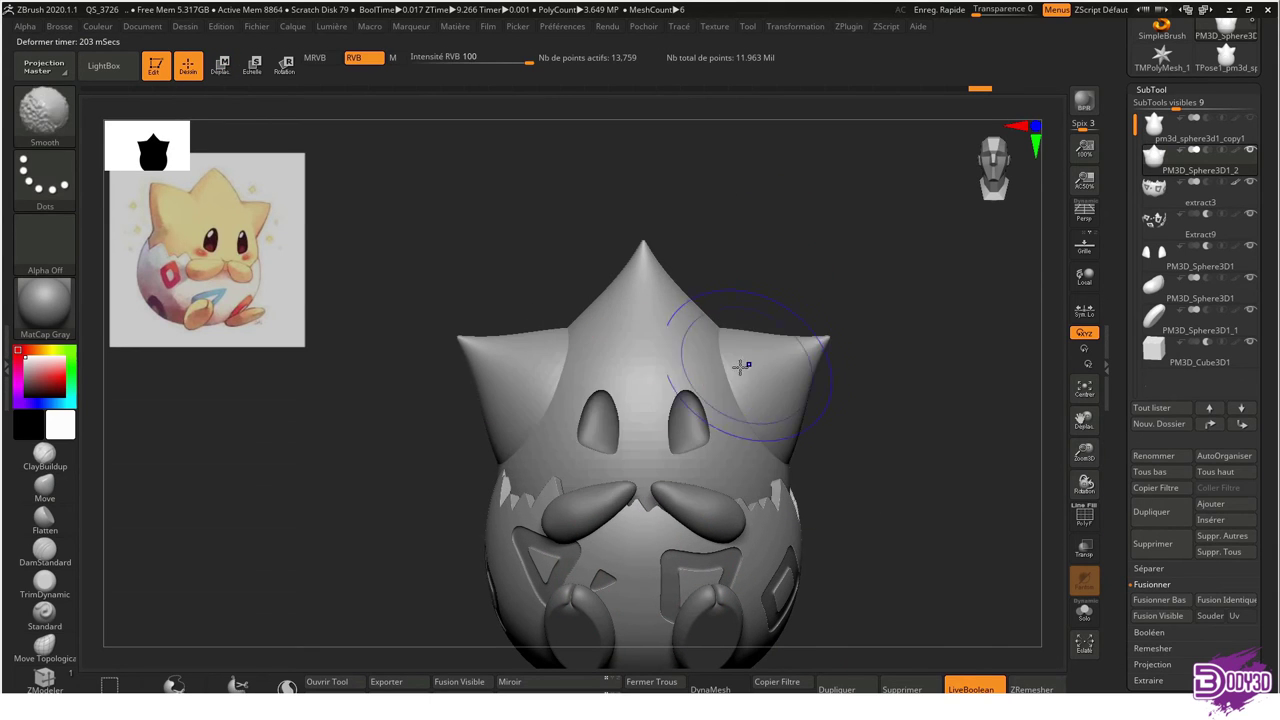
Pick the Move brush (B, M, V) and view the opaque egg from front and tilted angles
key(b)
key(m)
key(v)
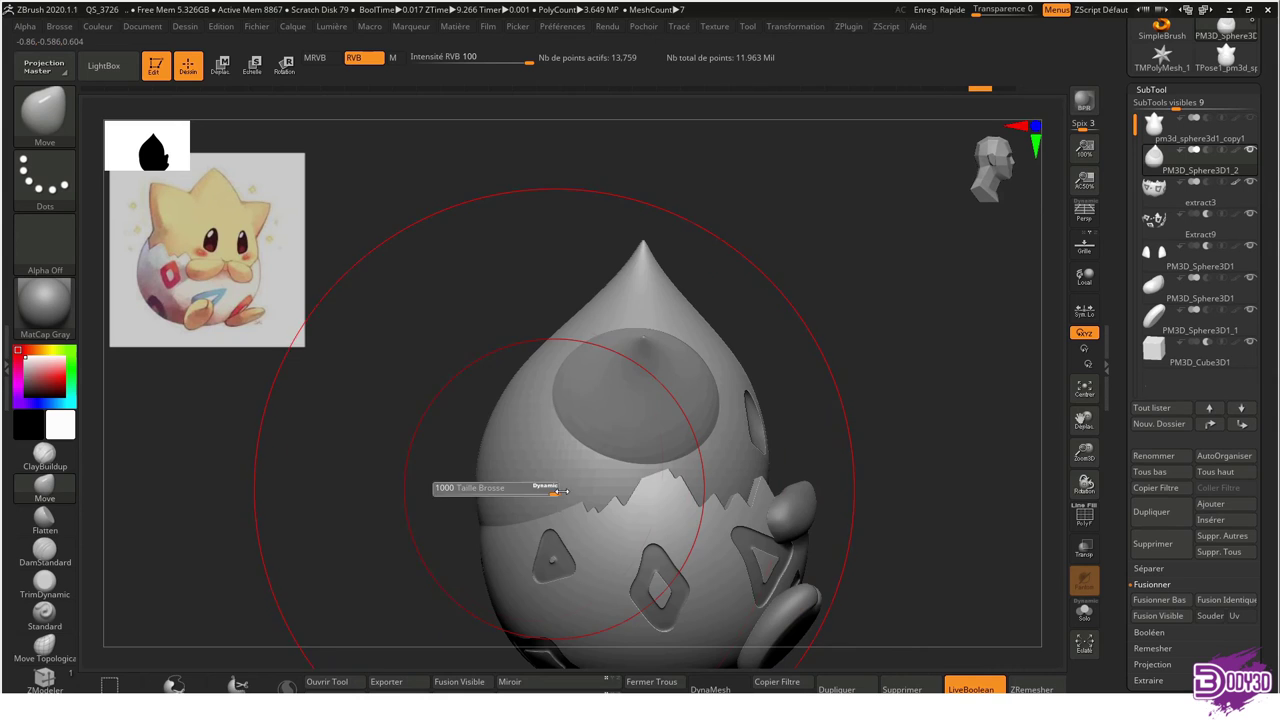
mouse_move(543, 543)
right_down()
mouse_move(773, 449)
mouse_move(760, 470)
right_up()
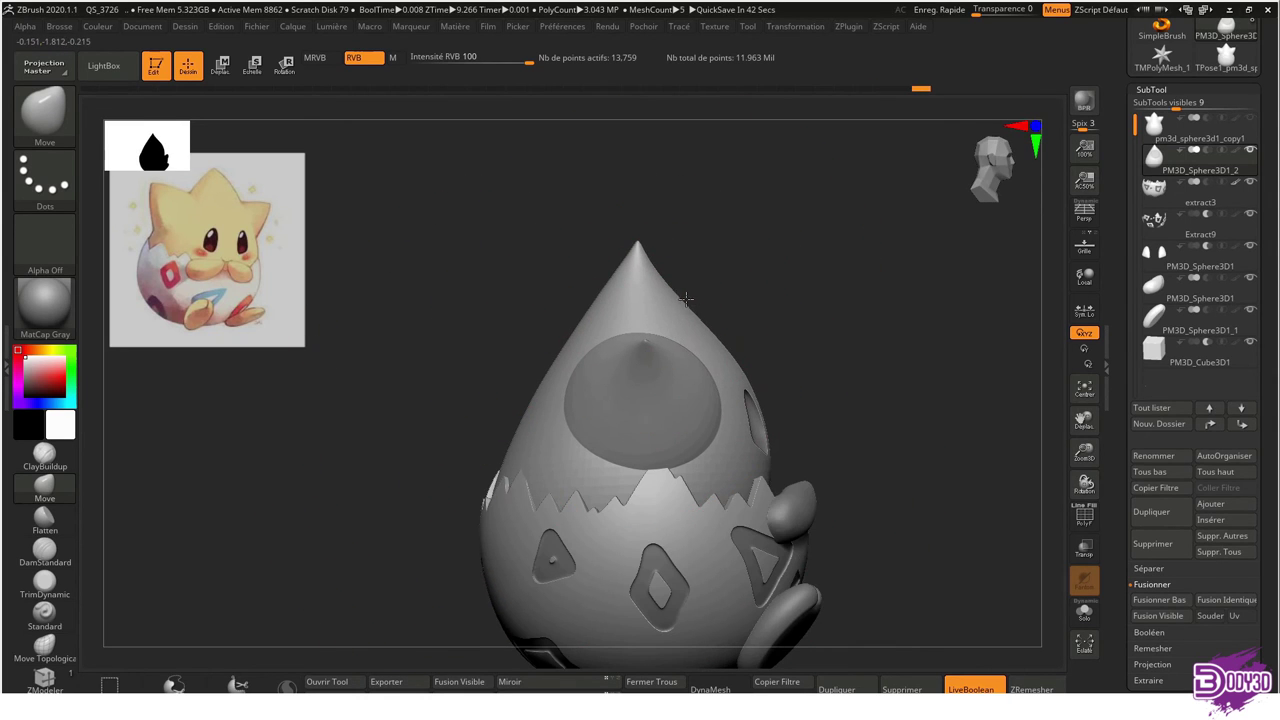
key(ctrl+shift+t)
click(1084, 549)
mouse_move(1000, 480)
right_down()
mouse_move(766, 337)
mouse_move(870, 468)
mouse_move(571, 400)
right_up()
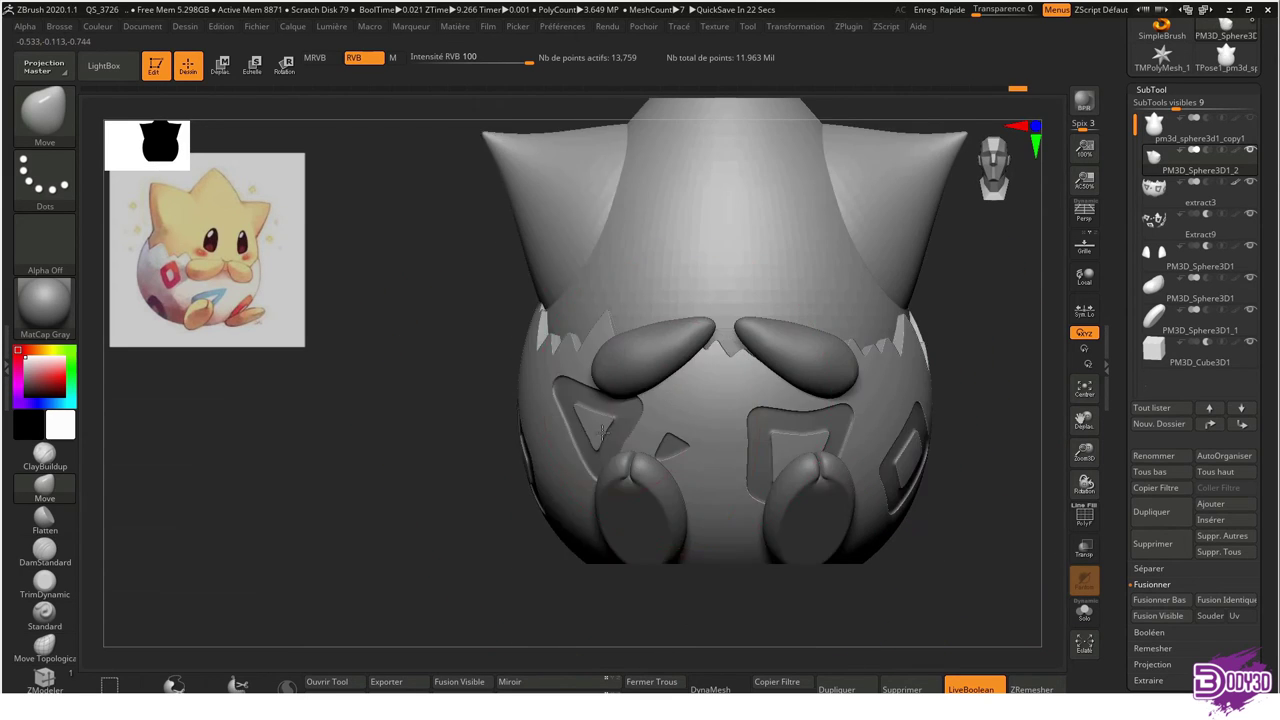
right_drag(587, 274, 486, 314)
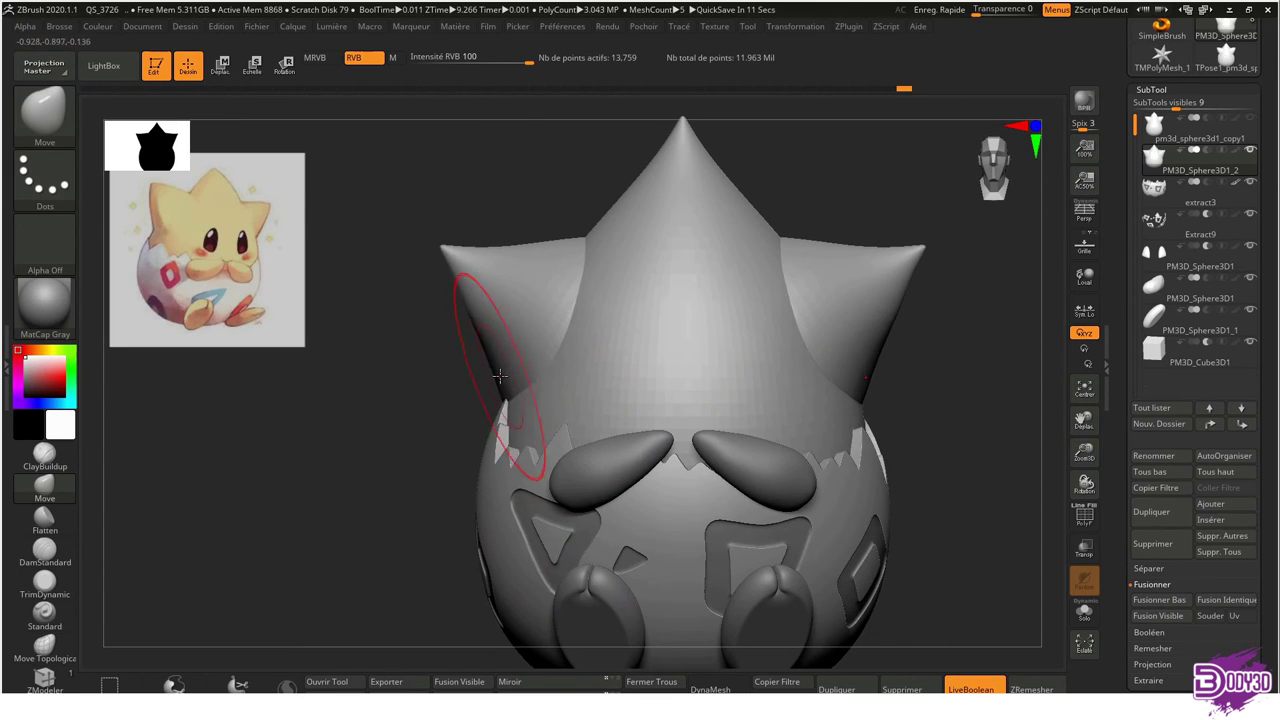
right_drag(500, 371, 716, 346)
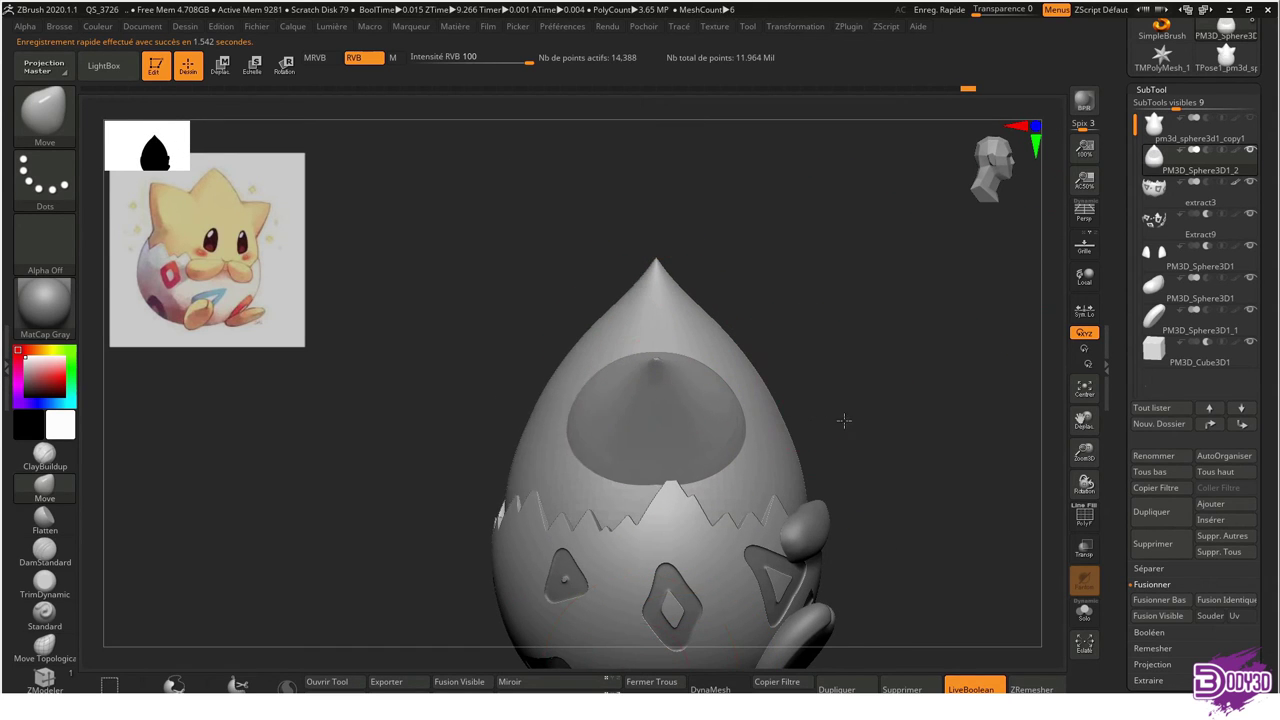
Restore the spiky-headed version and inspect the extract3 shell and PM3D_Sphere3D1_2 head
click(710, 689)
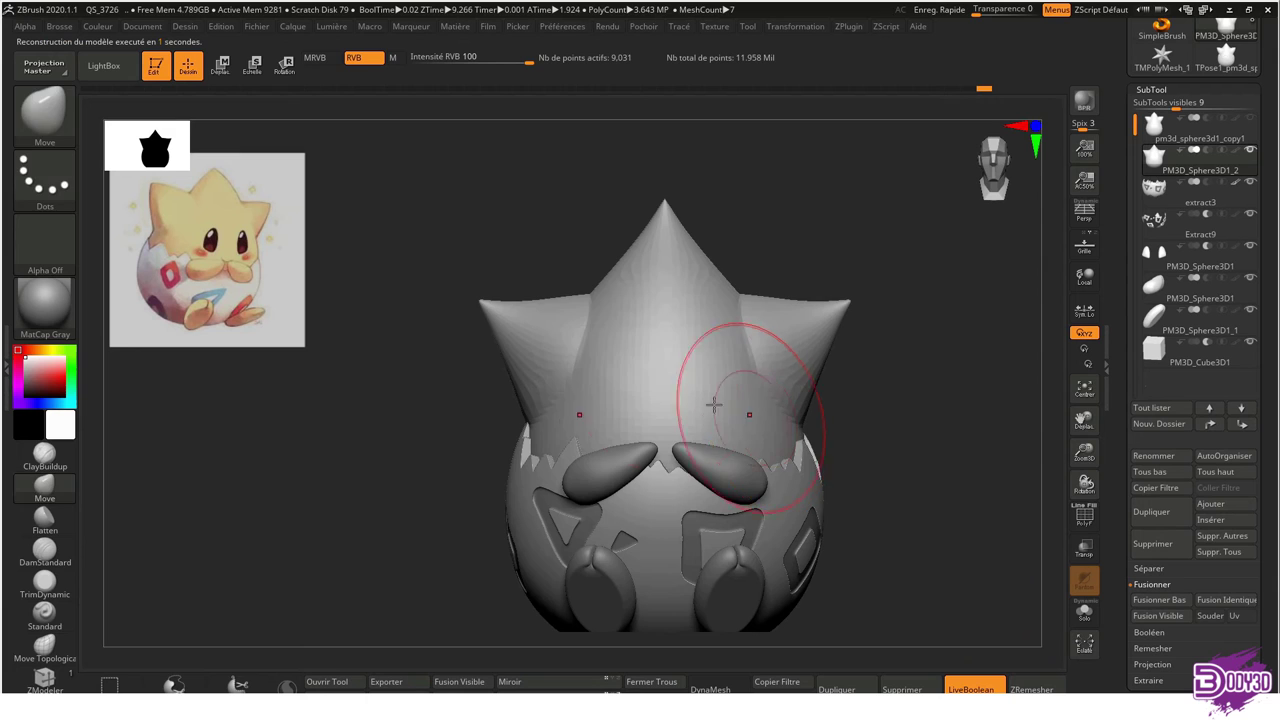
mouse_move(686, 368)
mouse_down()
mouse_move(578, 452)
mouse_move(578, 320)
mouse_up()
alt+click(586, 429)
mouse_move(542, 431)
mouse_down()
mouse_move(760, 380)
mouse_move(560, 520)
mouse_move(700, 333)
mouse_up()
alt+click(700, 333)
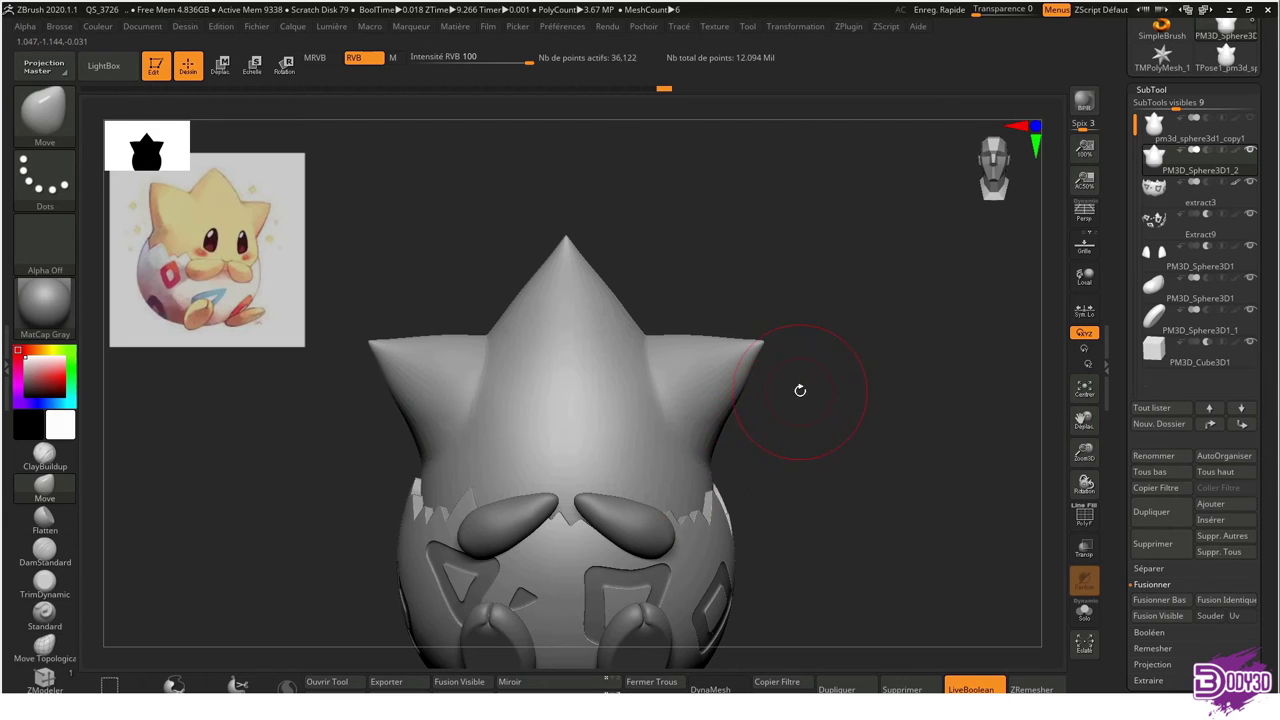
drag(800, 391, 629, 457)
Jump back in undo history, enable X symmetry, and redo forward to the spiky front view
click(621, 92)
click(795, 26)
click(840, 405)
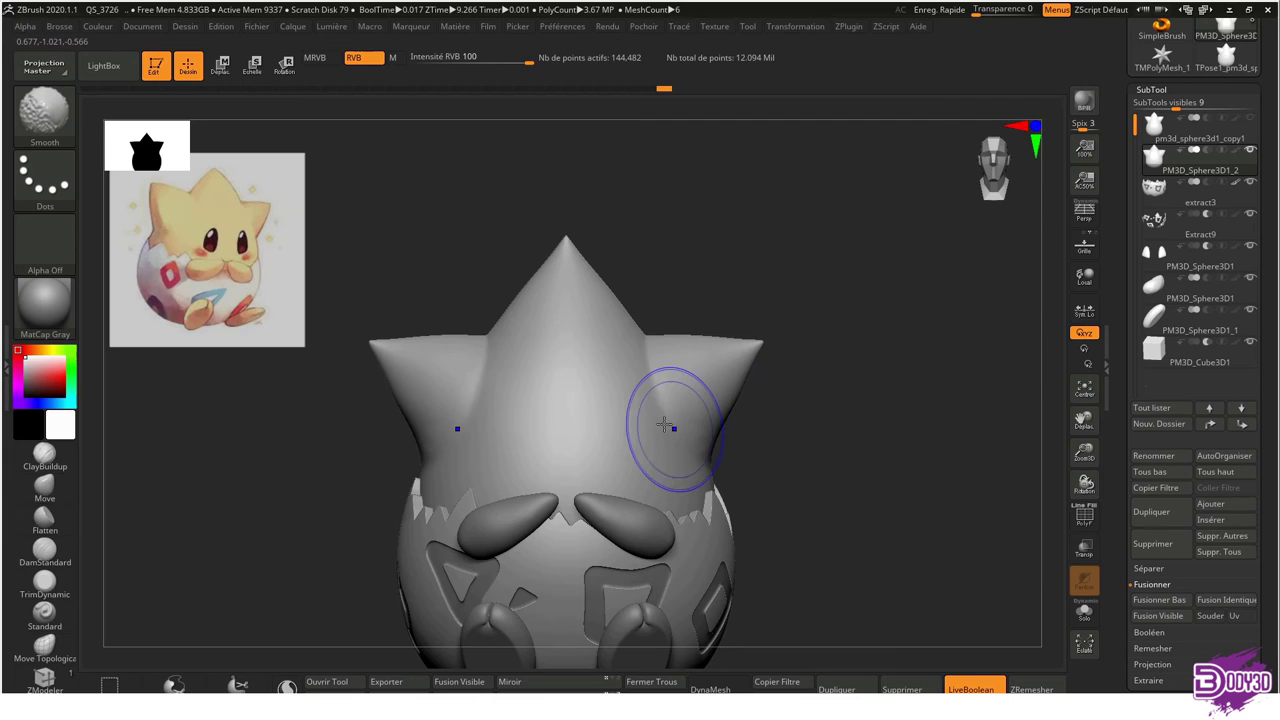
key(ctrl+shift+z)
key(ctrl+shift+z)
key(ctrl+shift+z)
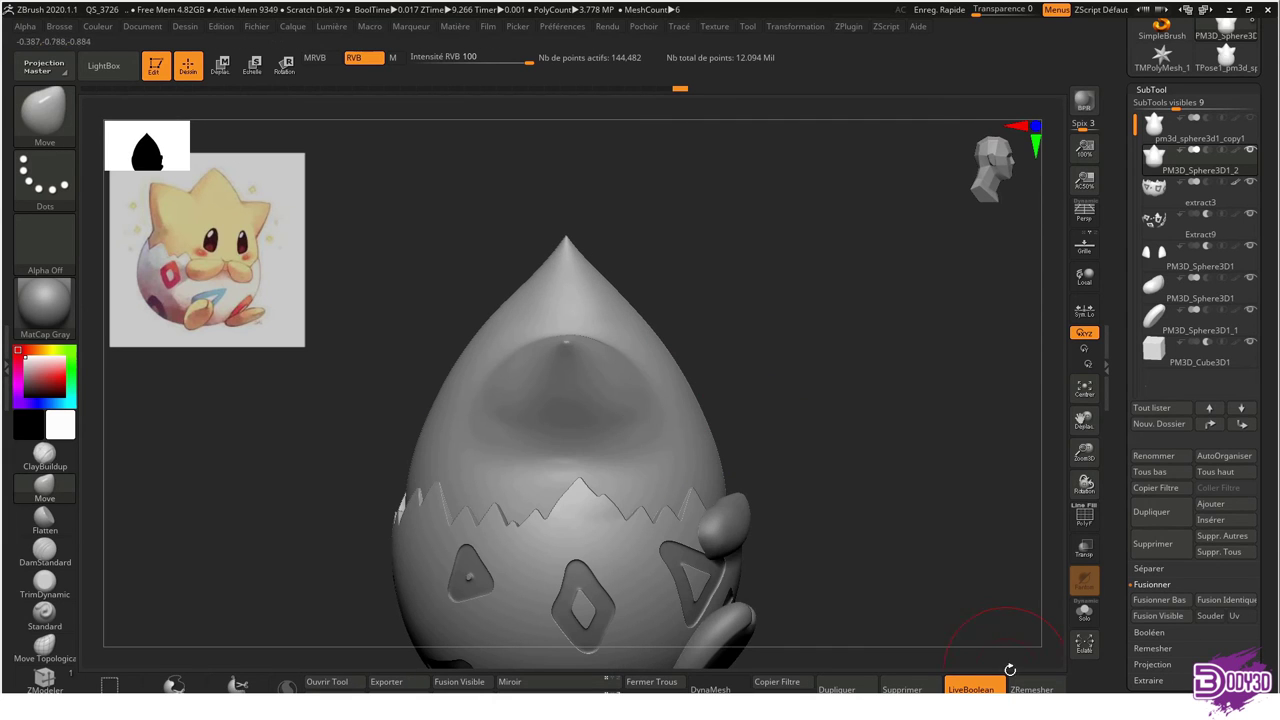
key(ctrl+shift+z)
key(ctrl+shift+z)
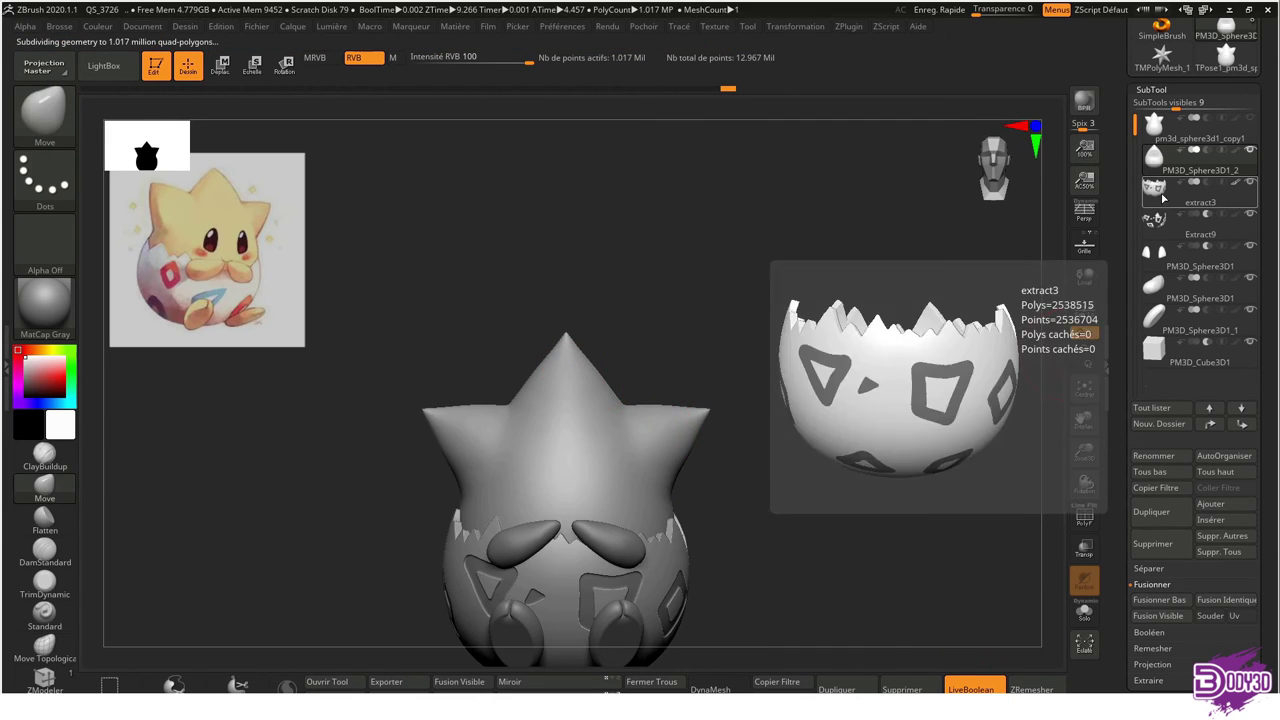
key(ctrl+shift+z)
key(ctrl+shift+z)
Step through undo history around the version with eyes and zoom in on the face
key(ctrl+shift+z)
key(ctrl+shift+z)
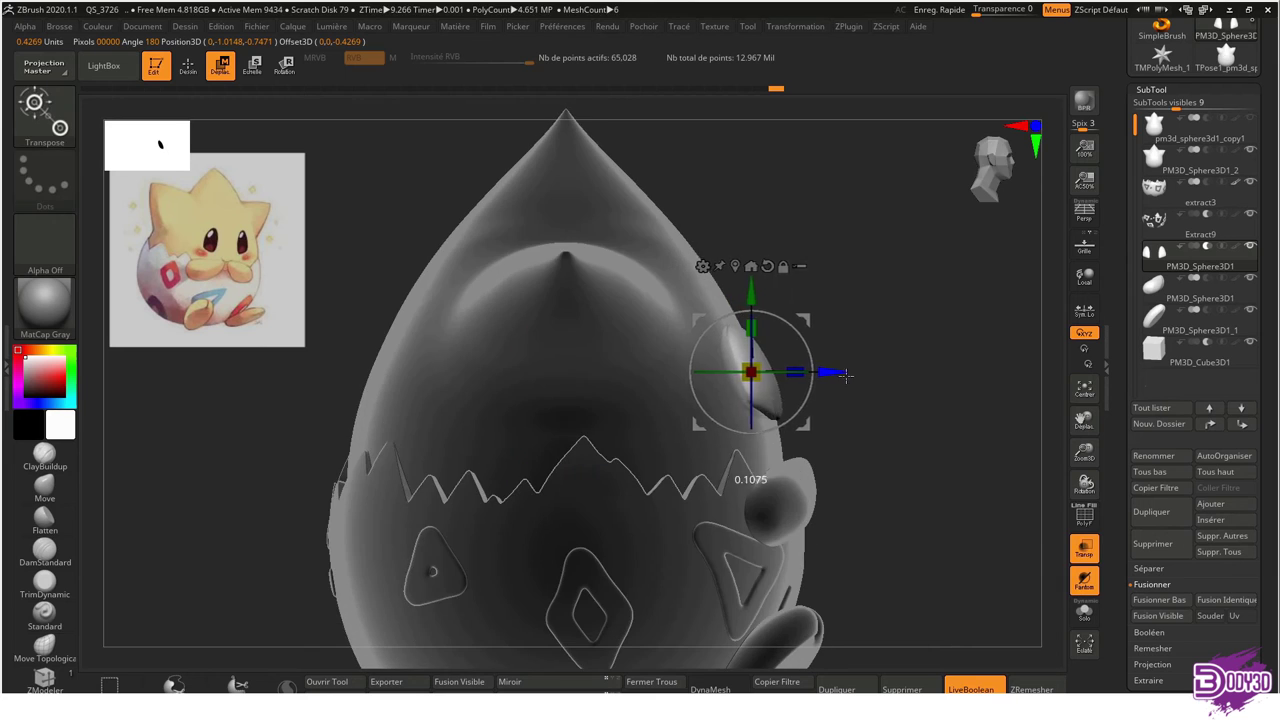
key(ctrl+shift+z)
key(ctrl+z)
key(ctrl+z)
key(ctrl+z)
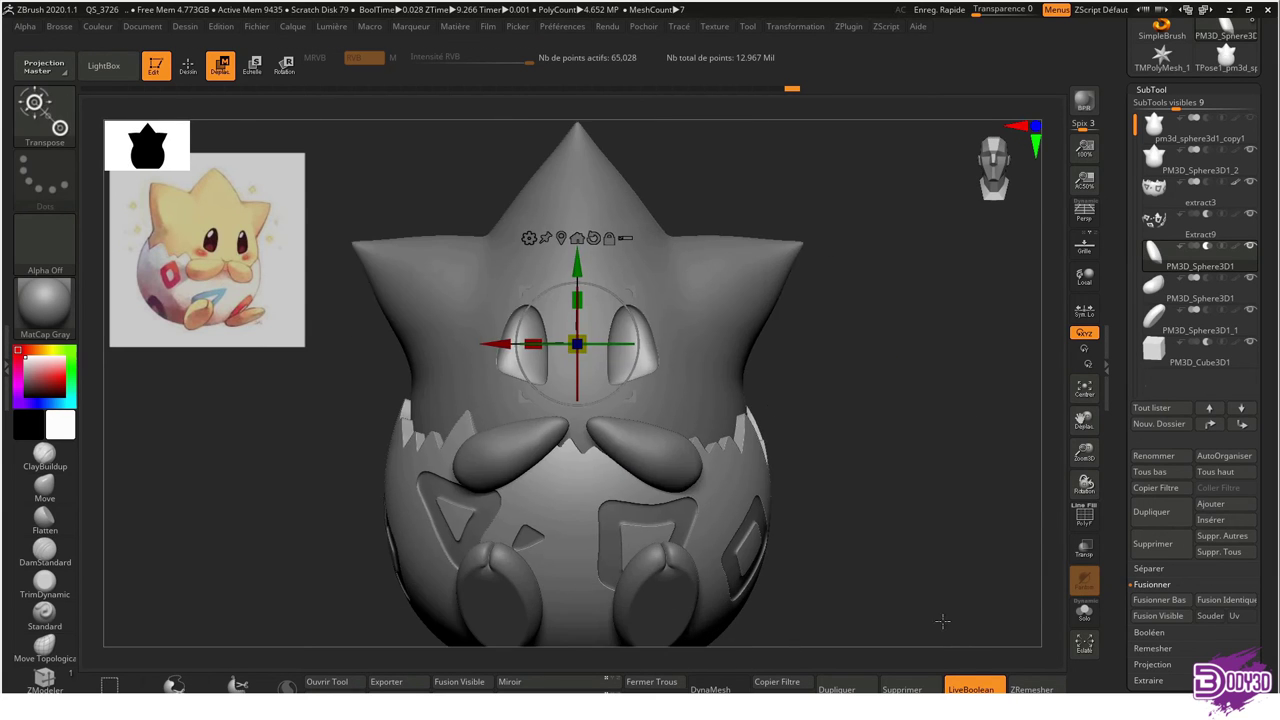
key(ctrl+z)
key(ctrl+z)
alt+right_drag(661, 437, 566, 347)
key(b)
key(d)
key(s)
key(s)
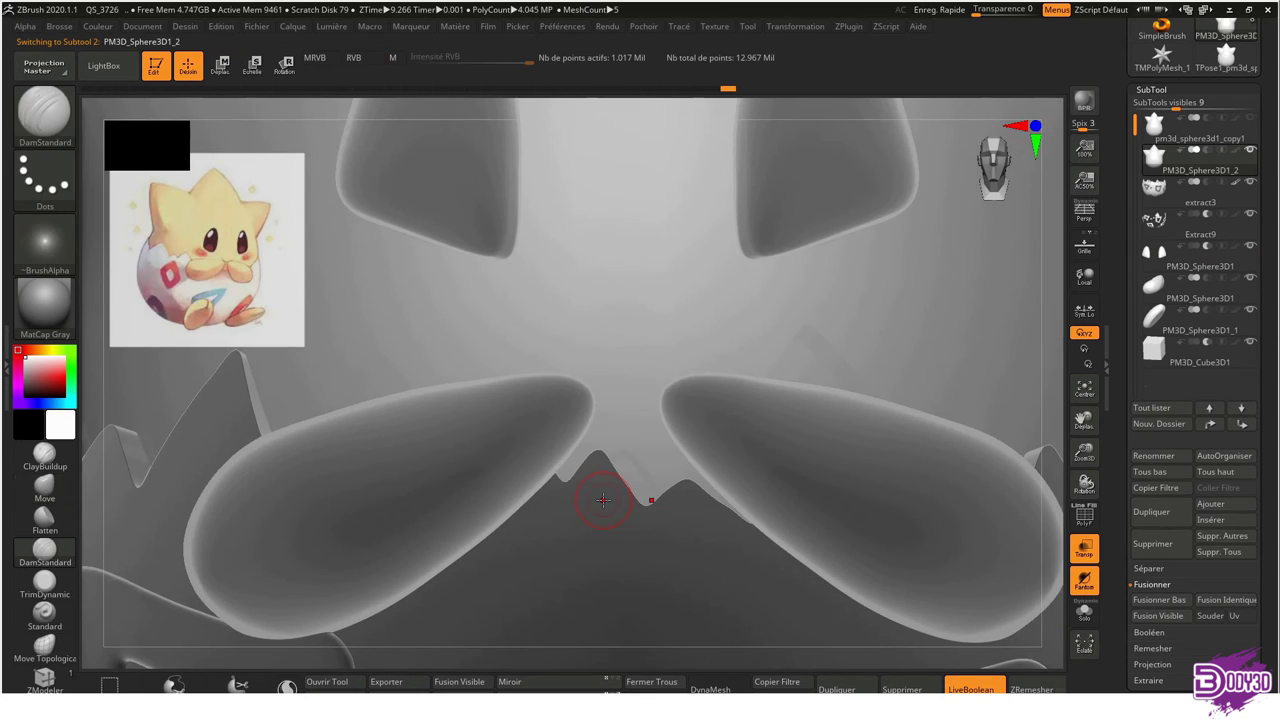
Move back and forth through earlier history states toward a later version
key(ctrl)
key(b)
key(Escape)
key(ctrl)
key(ctrl+shift+z)
key(ctrl+shift+z)
key(ctrl+shift+z)
key(ctrl+shift+z)
key(ctrl+shift+z)
key(ctrl+shift+z)
key(ctrl+shift+z)
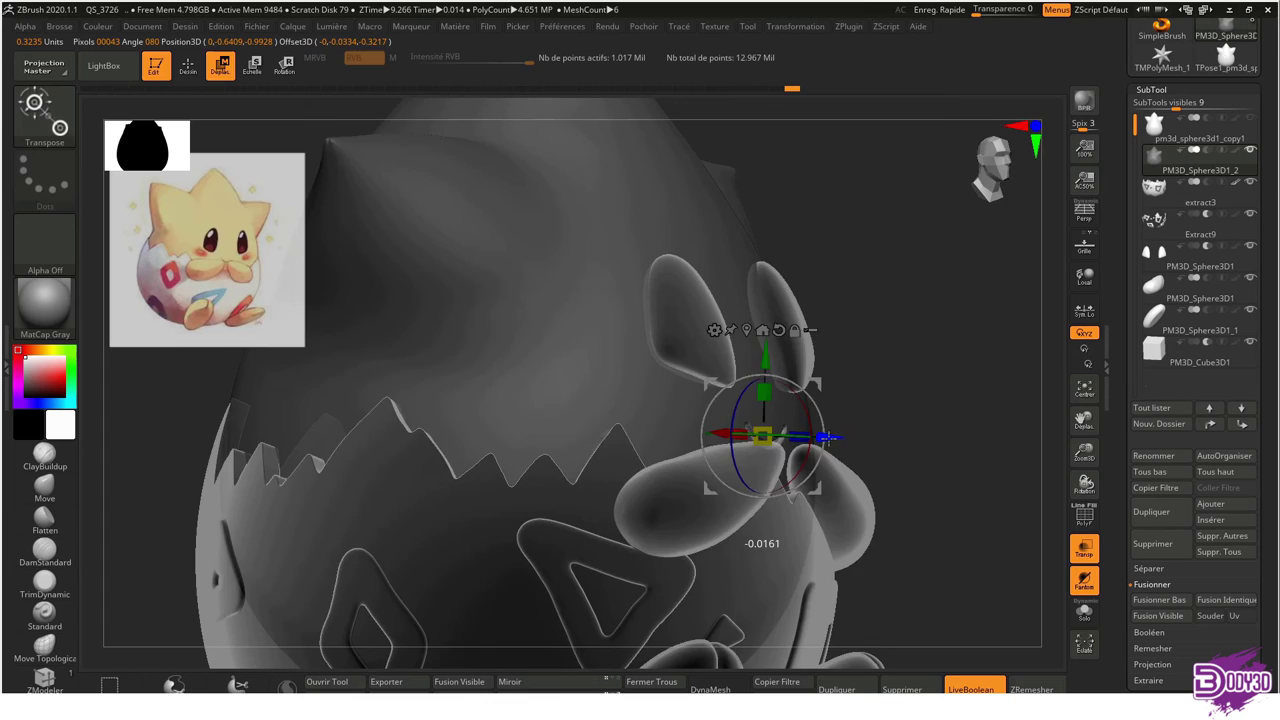
key(ctrl+shift+z)
key(ctrl+shift+z)
key(ctrl+shift+z)
key(ctrl+z)
key(ctrl+z)
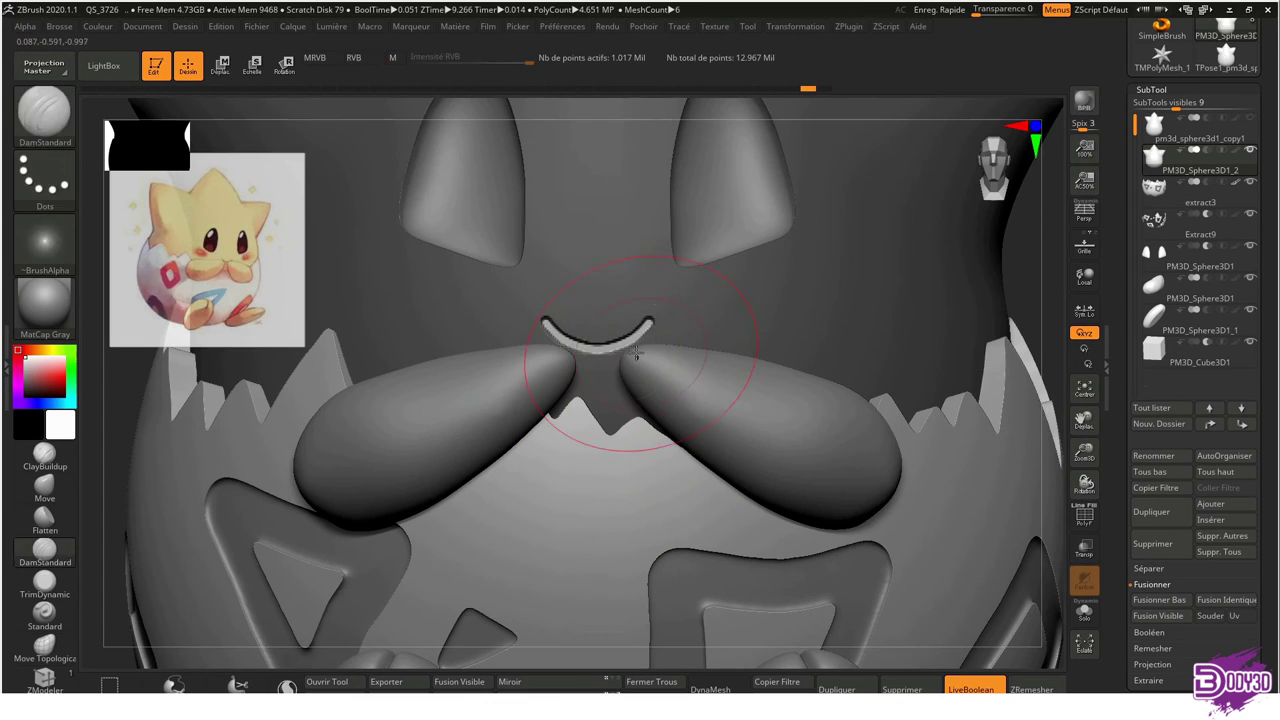
key(ctrl+z)
key(ctrl+z)
key(ctrl+shift+z)
key(ctrl+shift+z)
key(ctrl+shift+z)
Mask a curved mouth between the arms, redo to the latest state, and select Move
ctrl+drag(607, 466, 538, 506)
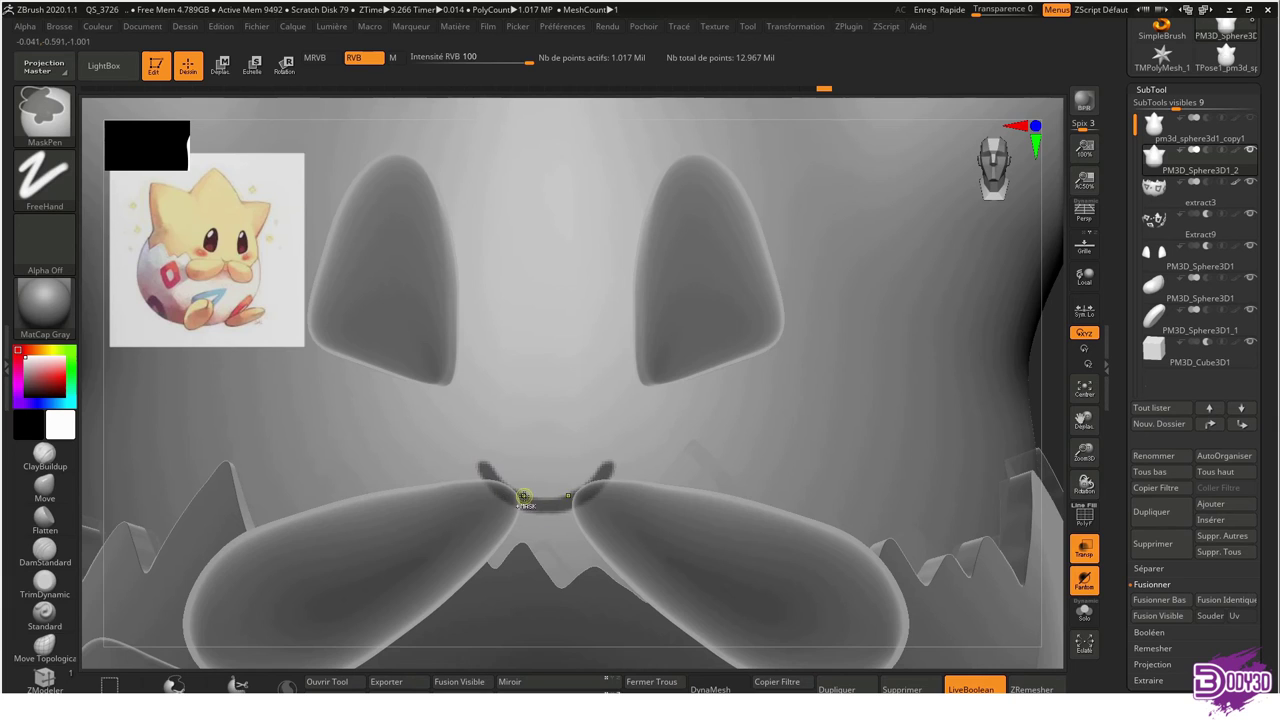
key(ctrl+shift+z)
key(ctrl+shift+z)
key(ctrl+shift+z)
key(ctrl+shift+z)
key(ctrl+shift+z)
key(ctrl+shift+z)
key(ctrl+shift+z)
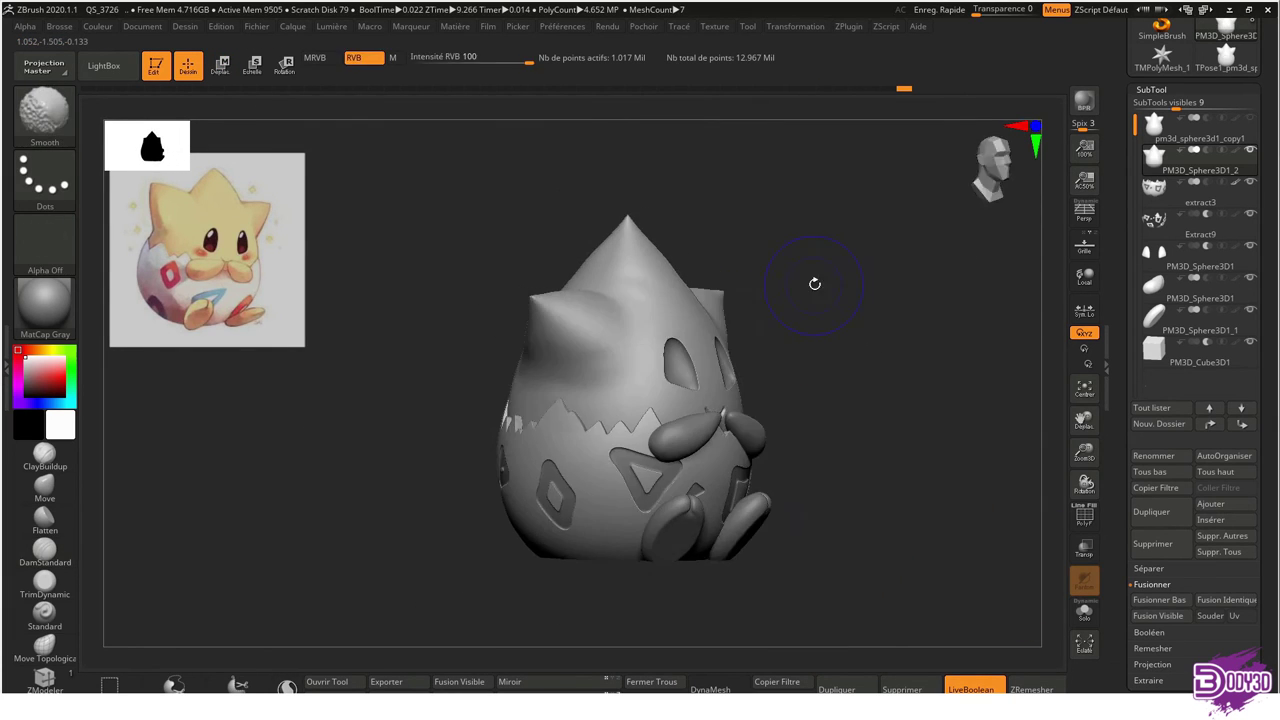
key(ctrl+shift+z)
key(ctrl+shift+z)
key(ctrl+shift+z)
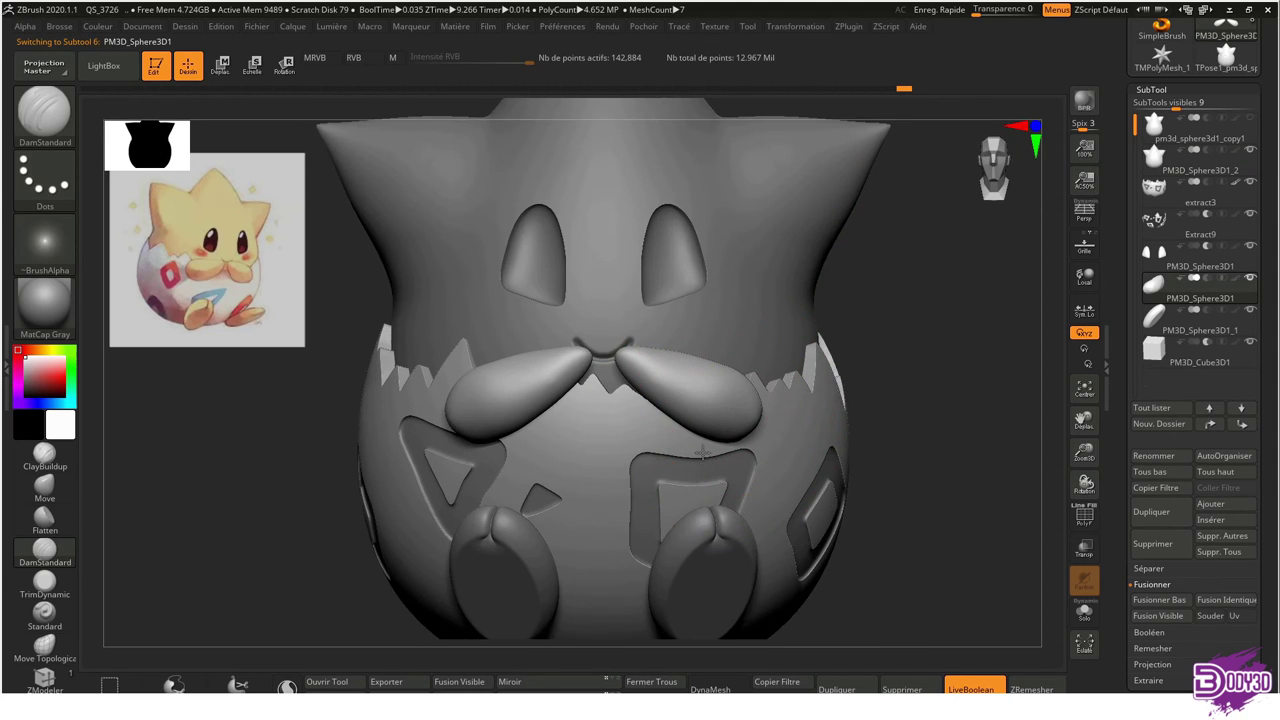
key(ctrl+shift+z)
key(ctrl+shift+z)
key(ctrl+shift+z)
key(ctrl+shift+z)
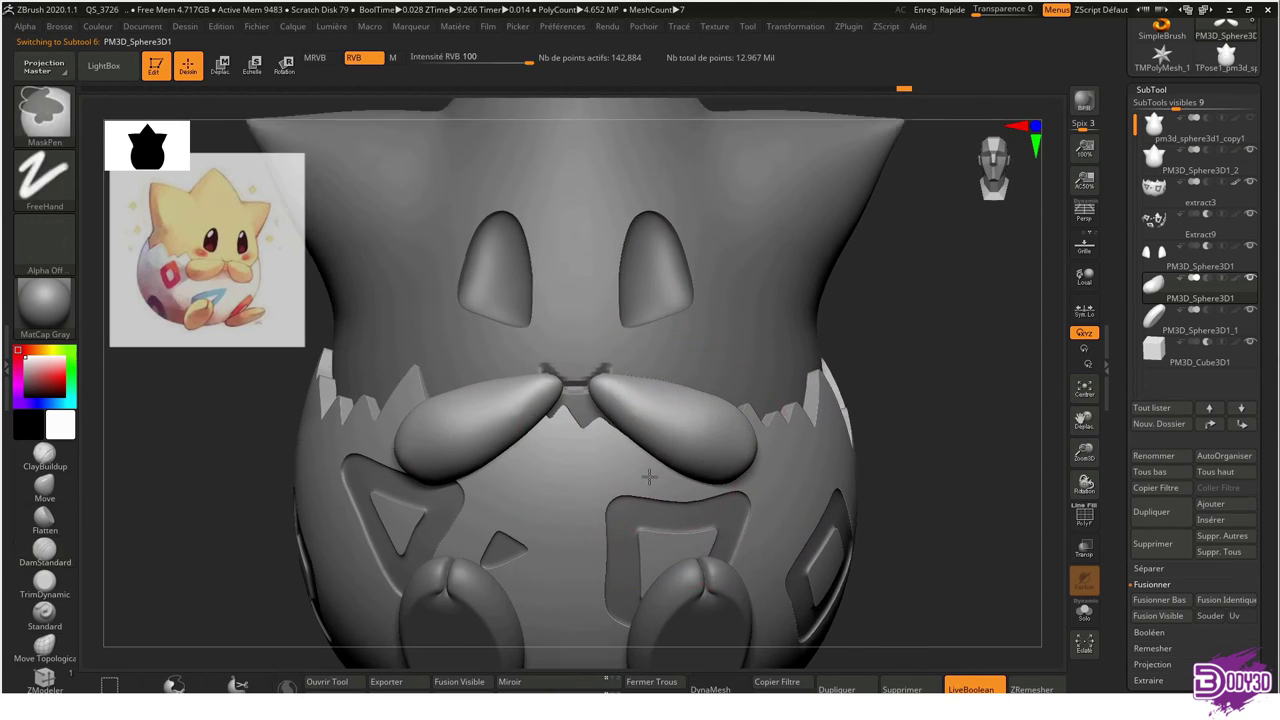
key(ctrl+shift+z)
click(44, 488)
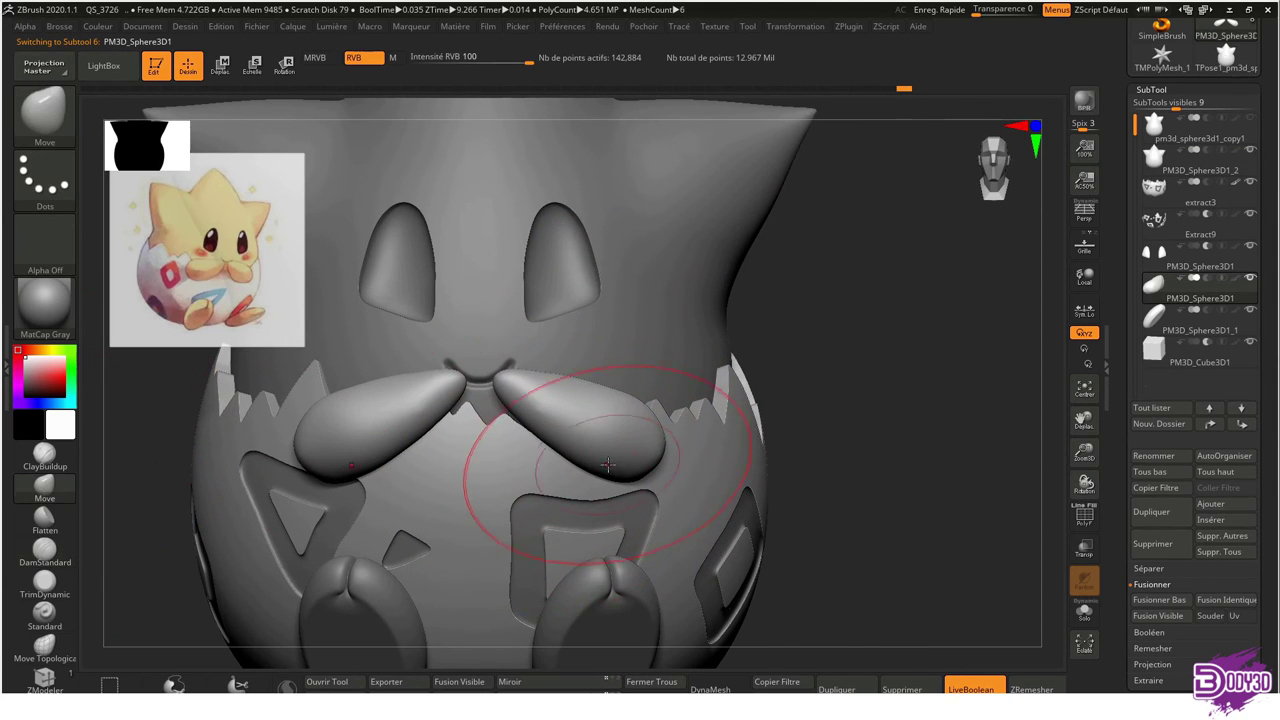
Pull both teardrop arms slightly down with the X-symmetric Move brush, then inspect from several angles
drag(592, 463, 590, 478)
mouse_move(606, 474)
right_down()
mouse_move(623, 437)
mouse_move(543, 451)
right_up()
key(s)
mouse_move(456, 393)
right_down()
mouse_move(457, 432)
mouse_move(628, 405)
mouse_move(514, 414)
mouse_move(522, 422)
mouse_move(480, 294)
mouse_move(508, 323)
right_up()
key(s)
mouse_move(508, 231)
right_down()
mouse_move(529, 363)
mouse_move(500, 297)
mouse_move(477, 294)
right_up()
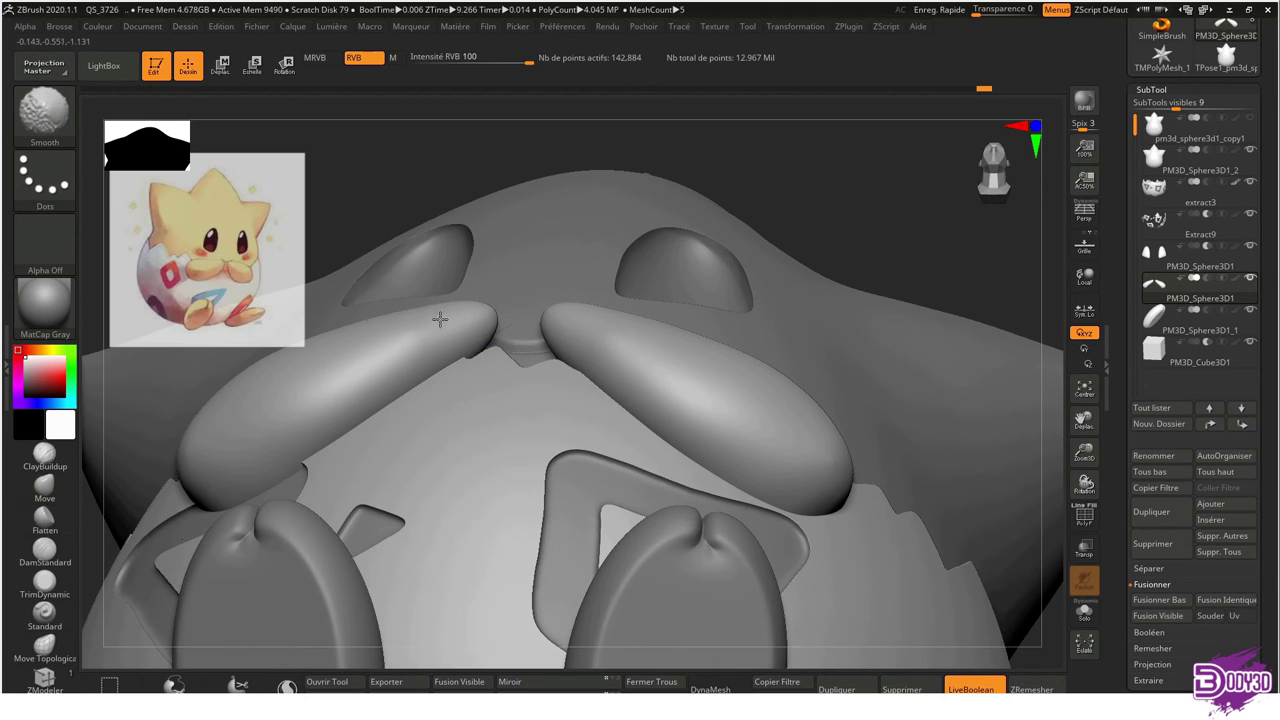
mouse_move(464, 336)
right_down()
mouse_move(457, 214)
mouse_move(491, 337)
mouse_move(581, 264)
mouse_move(592, 360)
right_up()
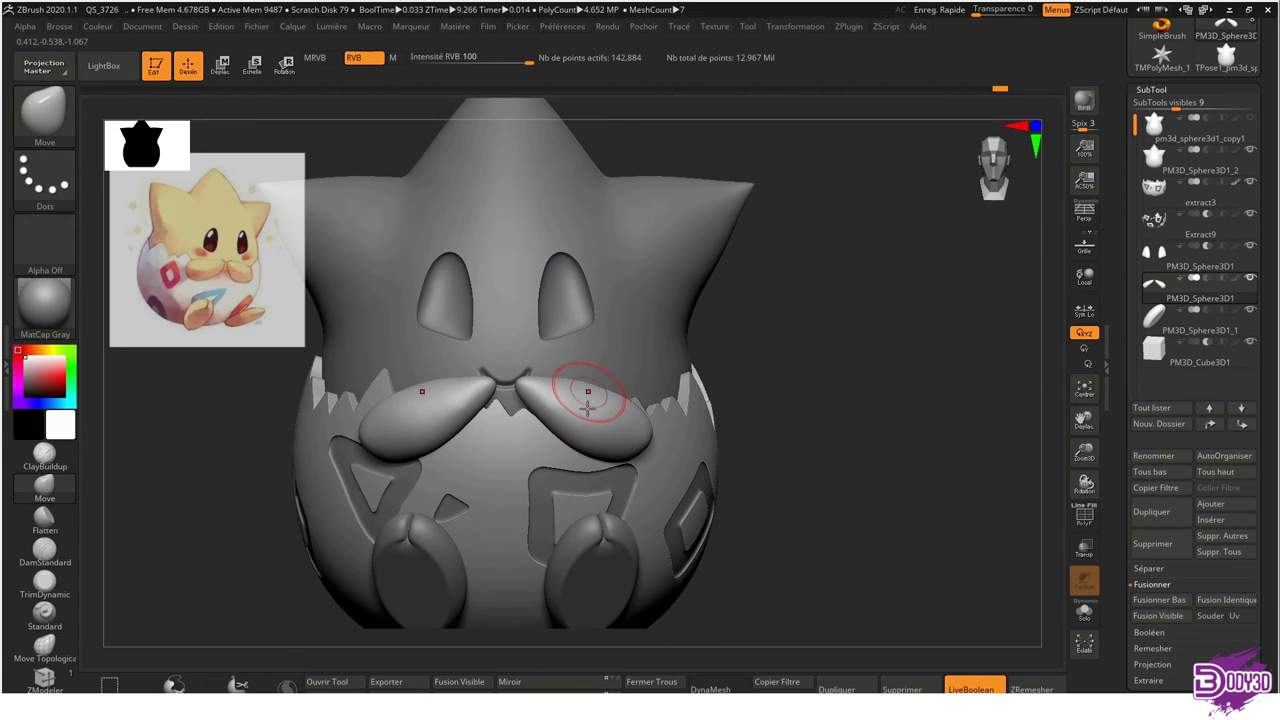
right_drag(652, 508, 643, 410)
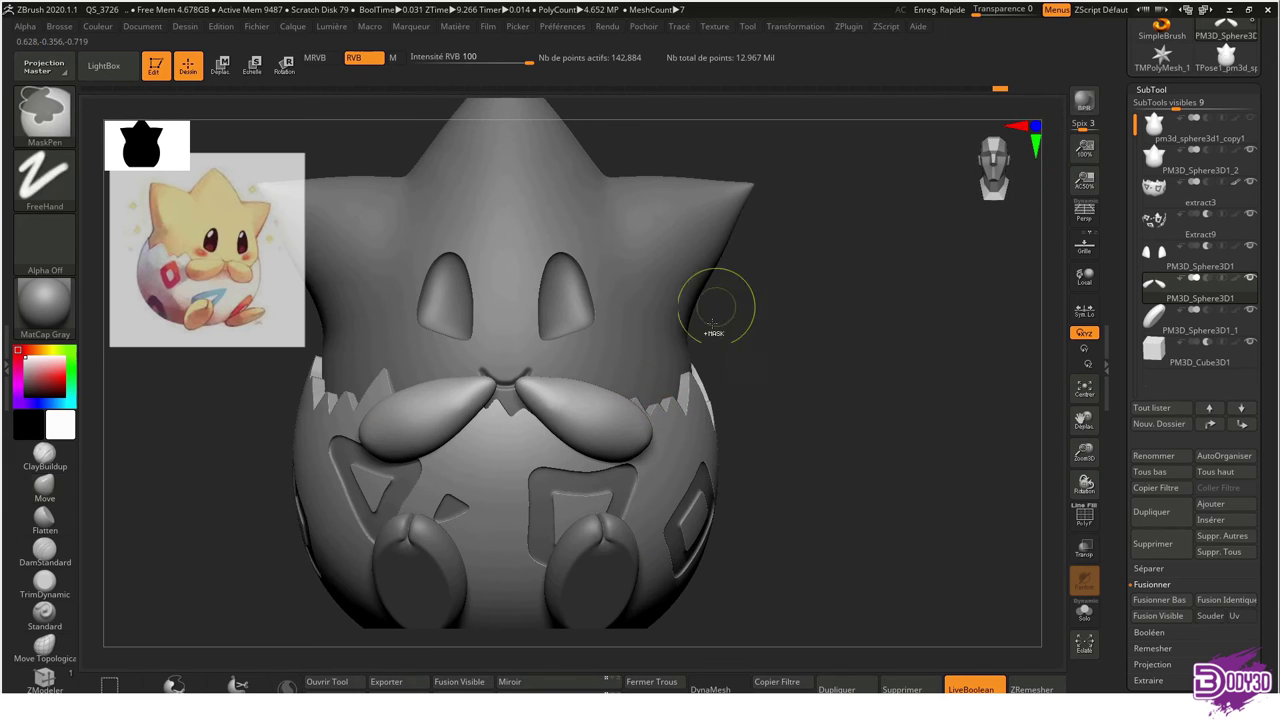
ctrl+right_drag(729, 300, 708, 325)
right_drag(692, 460, 700, 443)
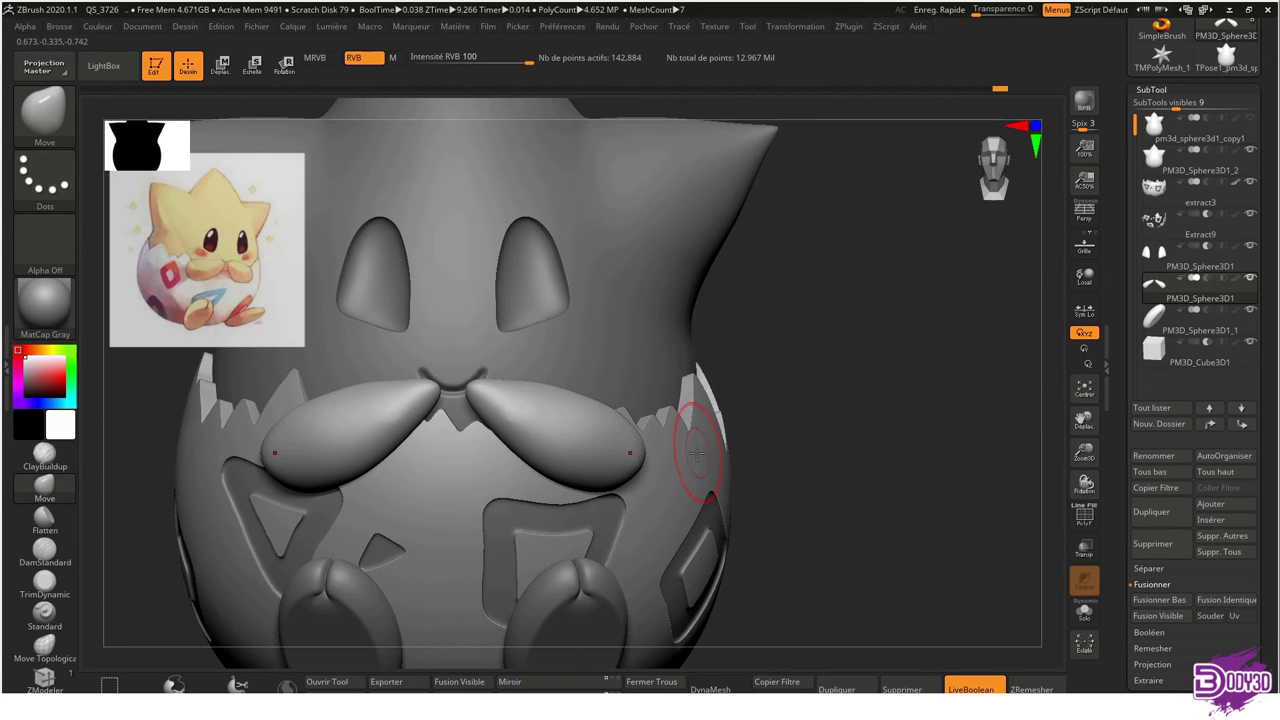
Select the extract3 shell, the PM3D_Sphere3D1_2 head and the main body subtools in turn
alt+click(726, 377)
mouse_move(726, 377)
ctrl+right_down()
mouse_move(695, 370)
mouse_move(718, 422)
ctrl+right_up()
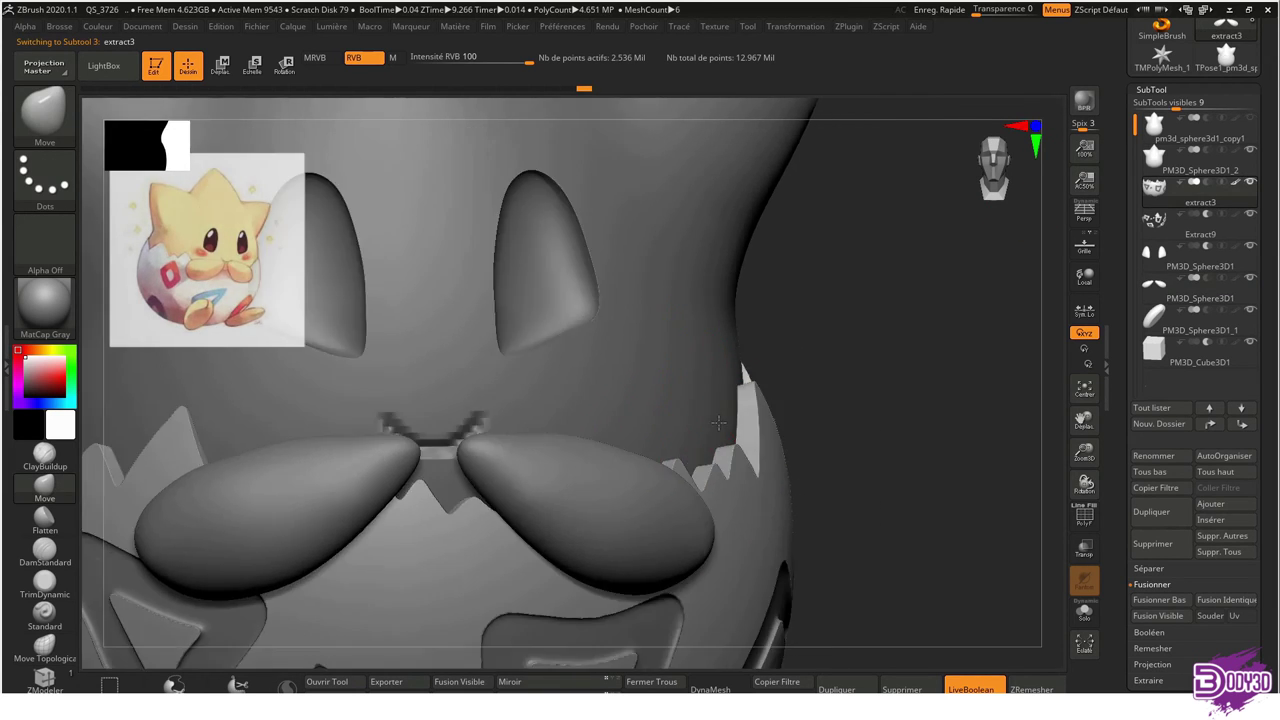
alt+click(744, 383)
mouse_move(737, 378)
right_down()
mouse_move(828, 571)
mouse_move(786, 471)
mouse_move(658, 352)
right_up()
right_drag(660, 423, 676, 452)
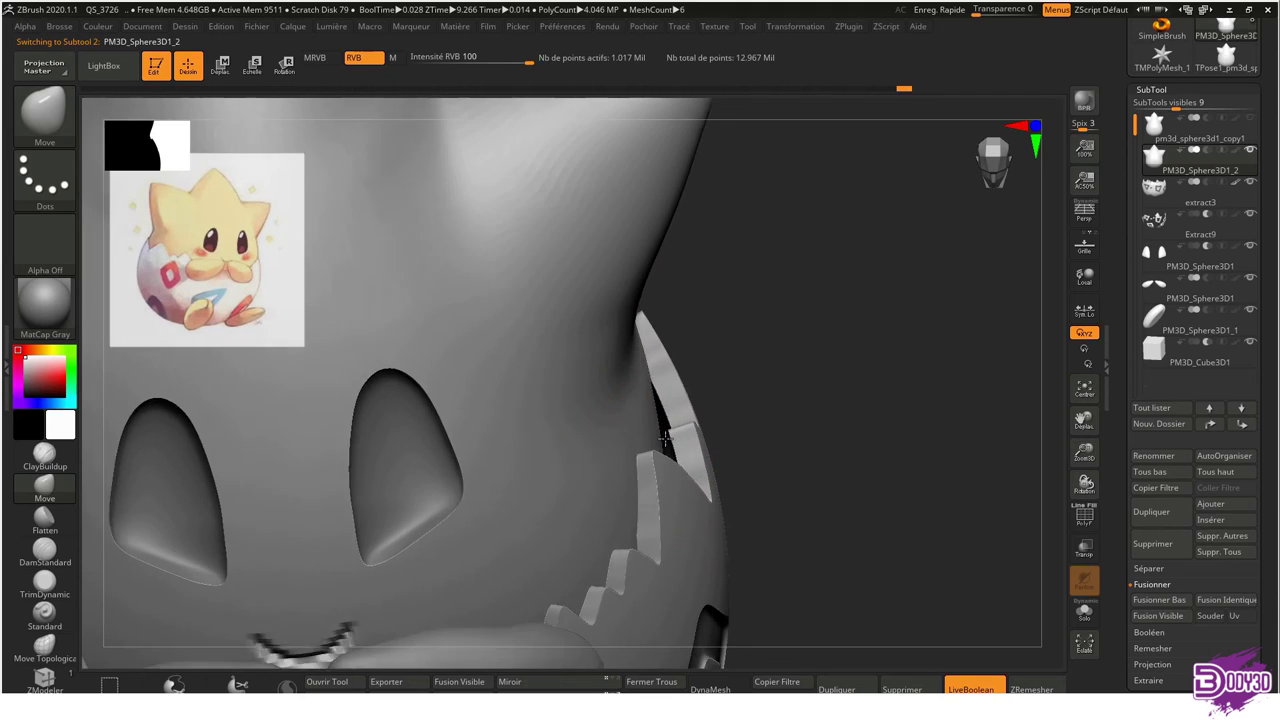
mouse_move(697, 402)
right_down()
mouse_move(586, 343)
mouse_move(723, 359)
right_up()
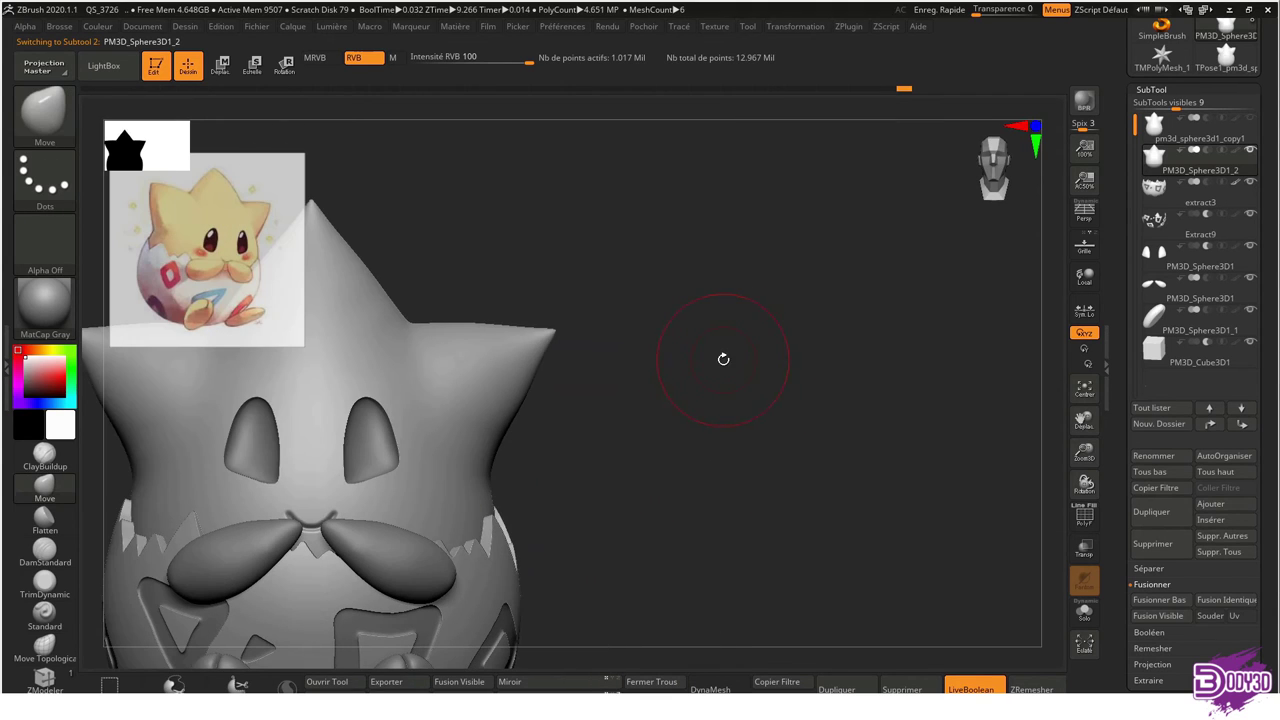
click(1155, 124)
mouse_move(863, 306)
right_down()
mouse_move(743, 331)
mouse_move(745, 301)
right_up()
key(ctrl+shift)
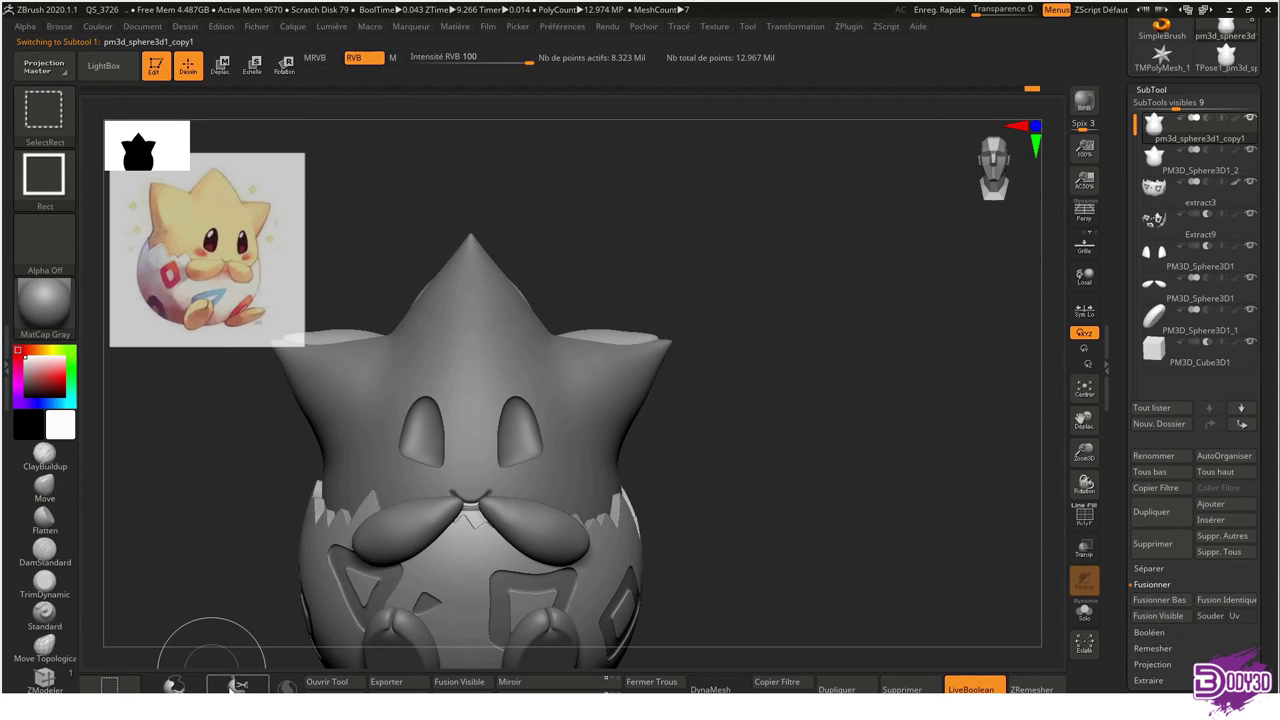
Slice the body along a horizontal TrimCurve line across the egg
ctrl+shift+click(230, 688)
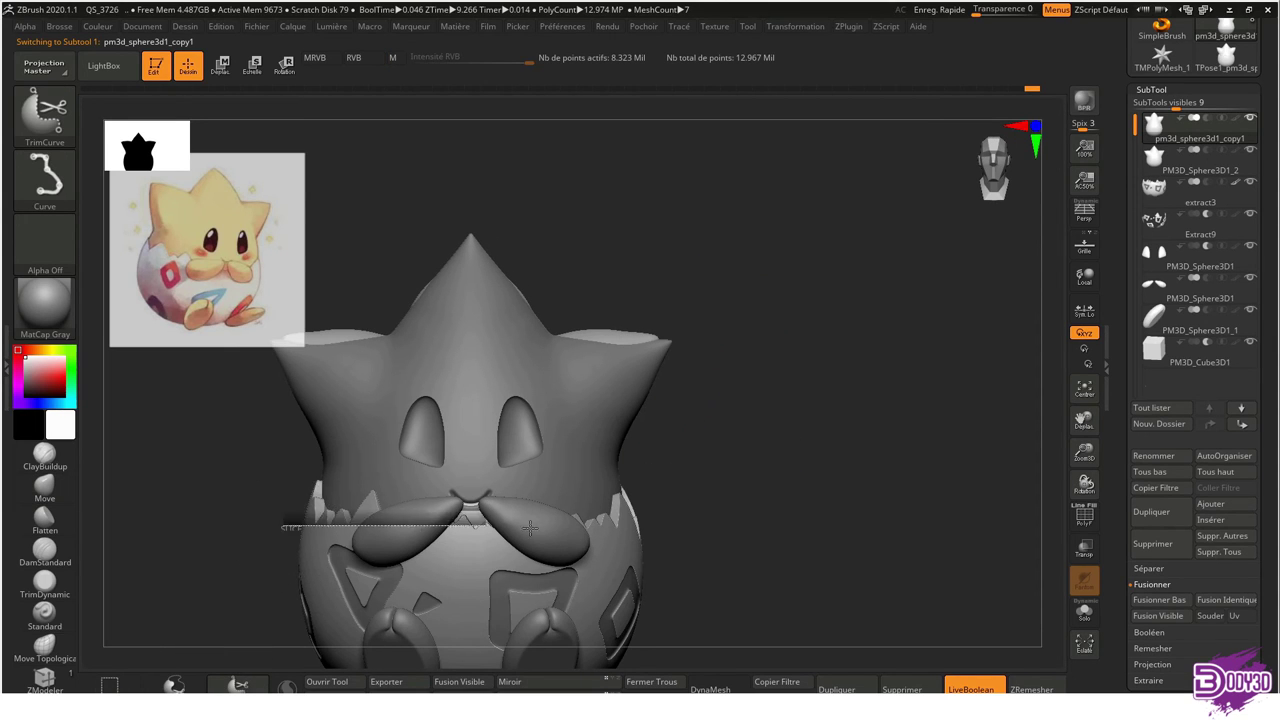
ctrl+shift+drag(764, 537, 764, 537)
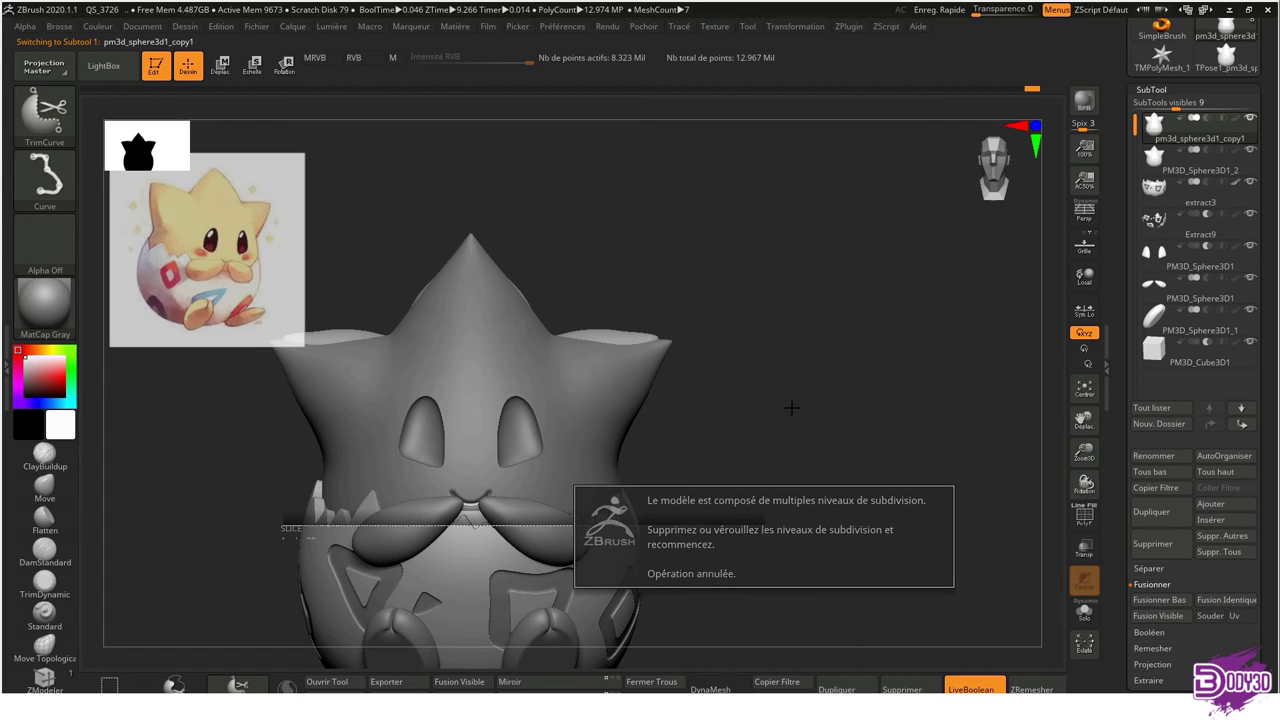
click(1151, 89)
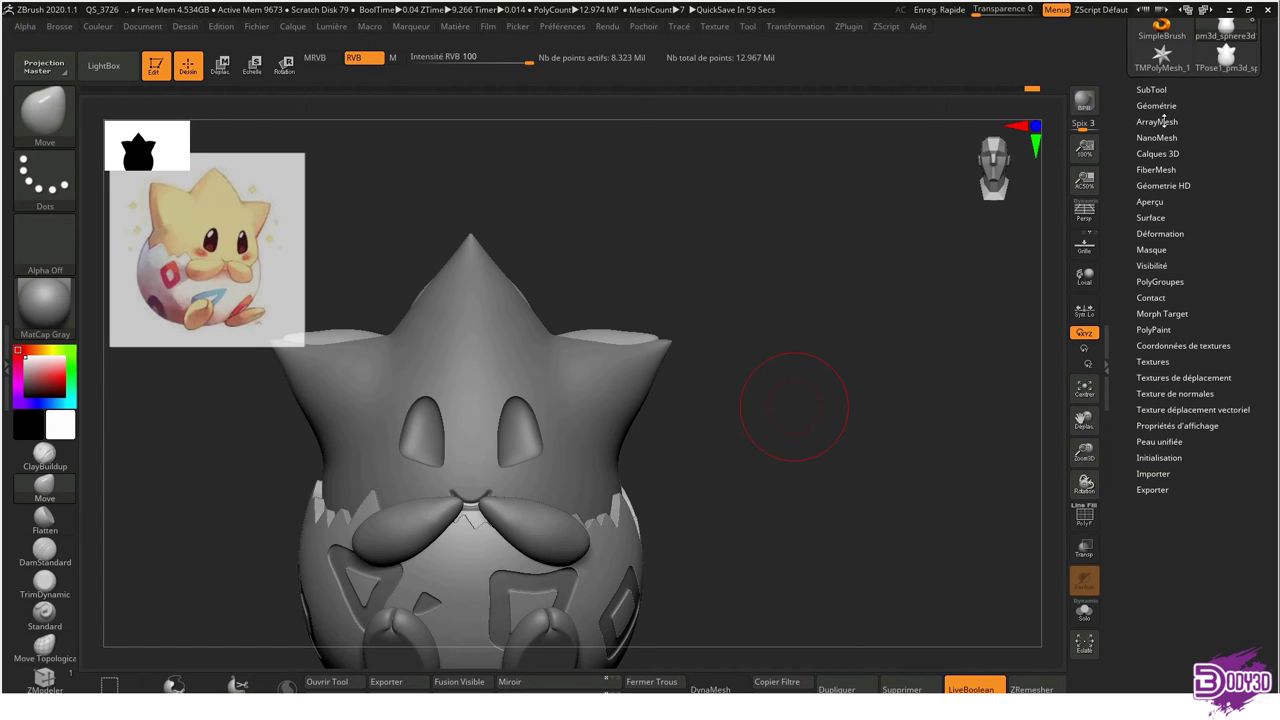
click(1157, 105)
click(1155, 360)
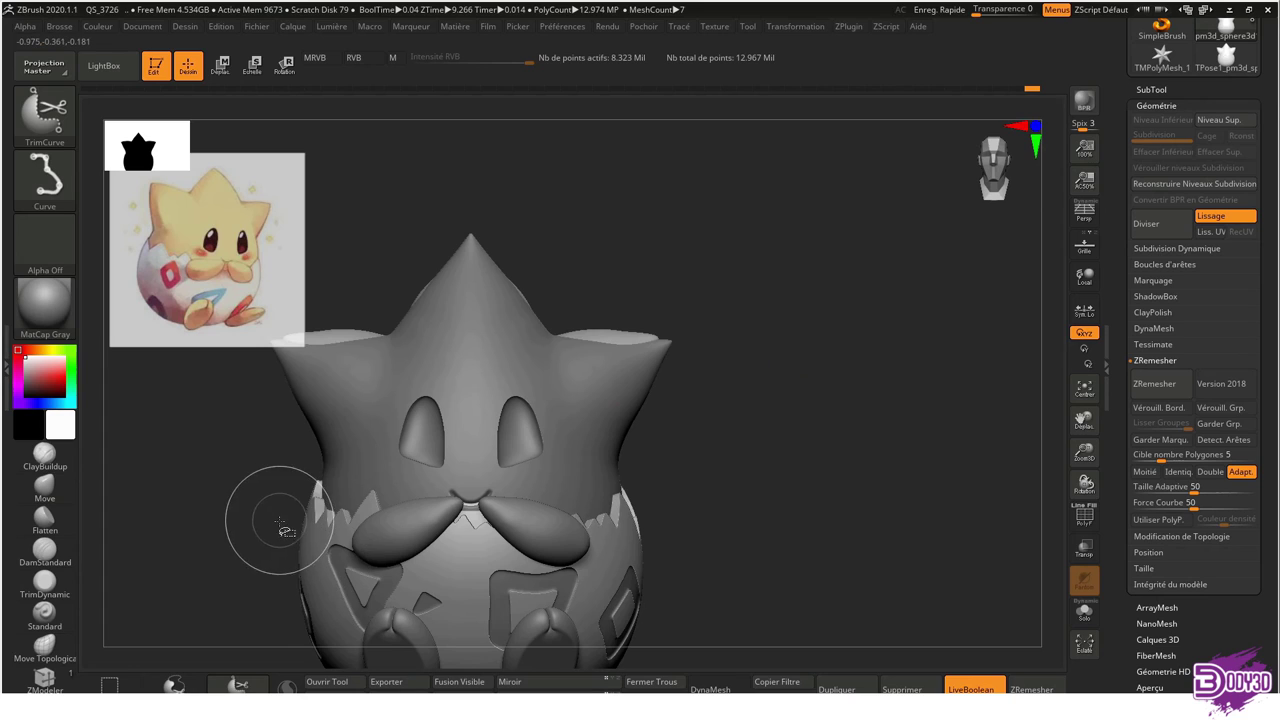
ctrl+shift+drag(285, 528, 792, 517)
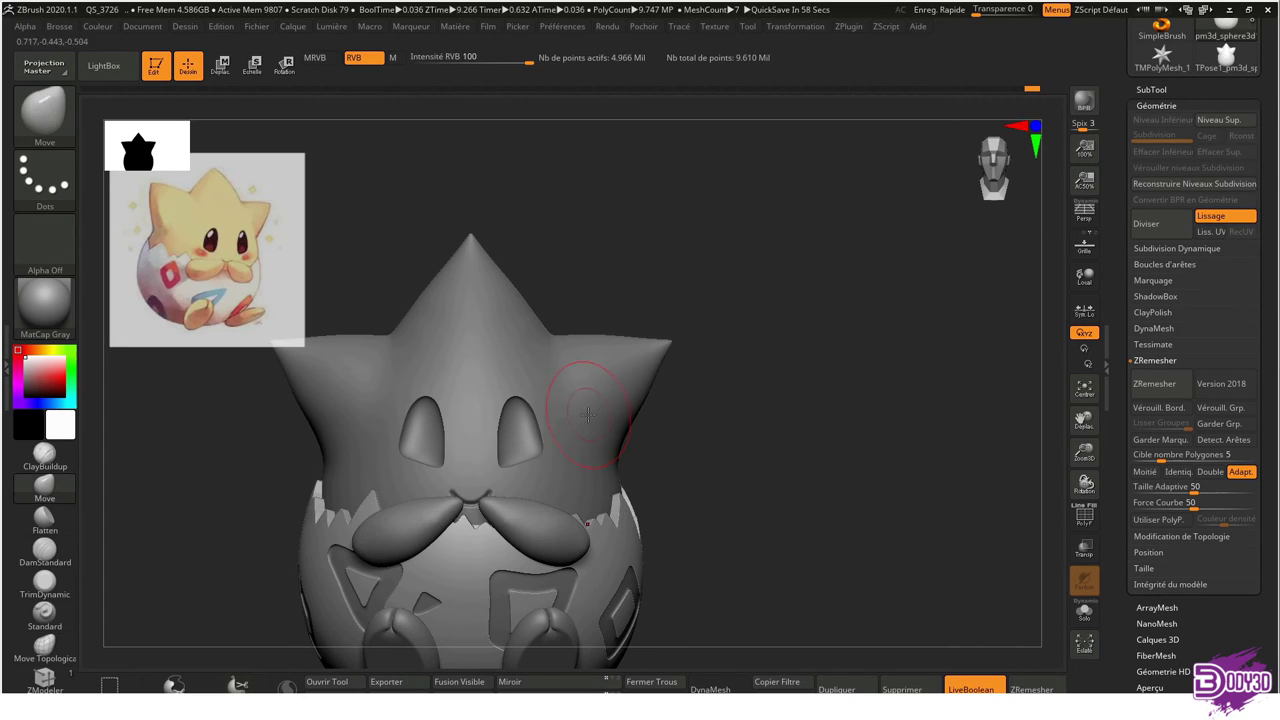
right_drag(599, 452, 578, 444)
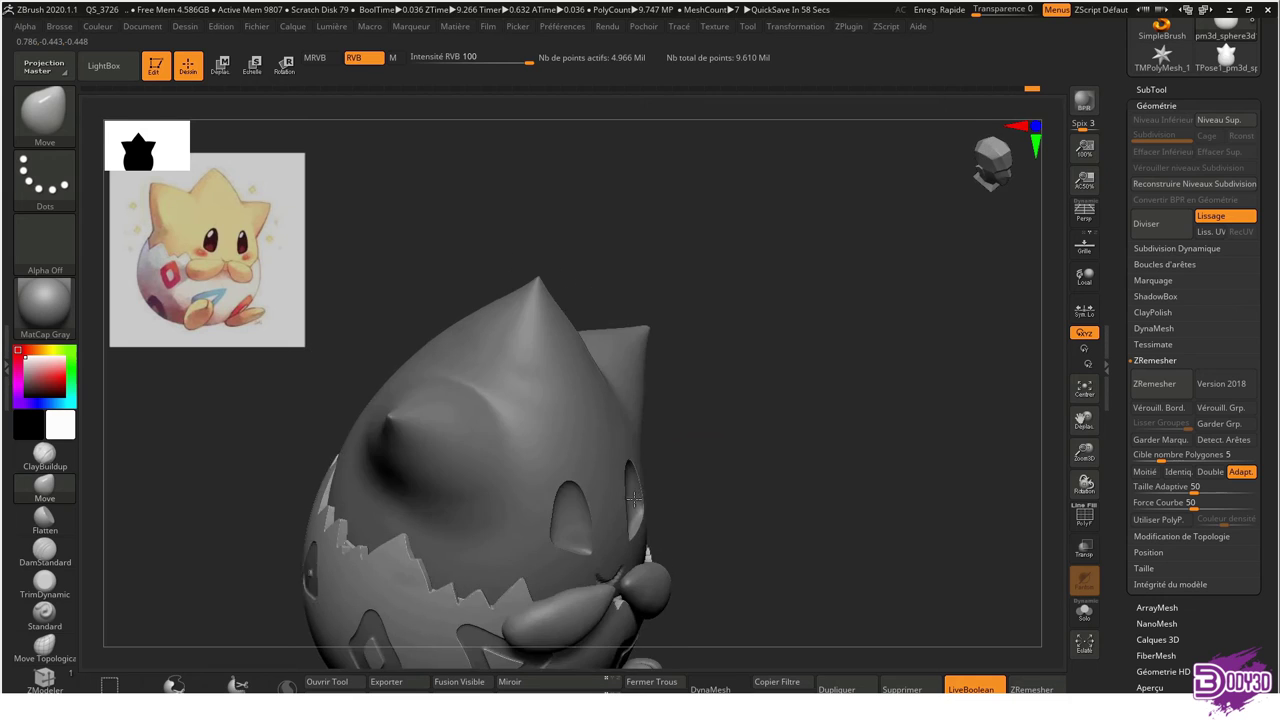
Cut a second horizontal line across the egg and bring up the SubTool list
key(ctrl+shift)
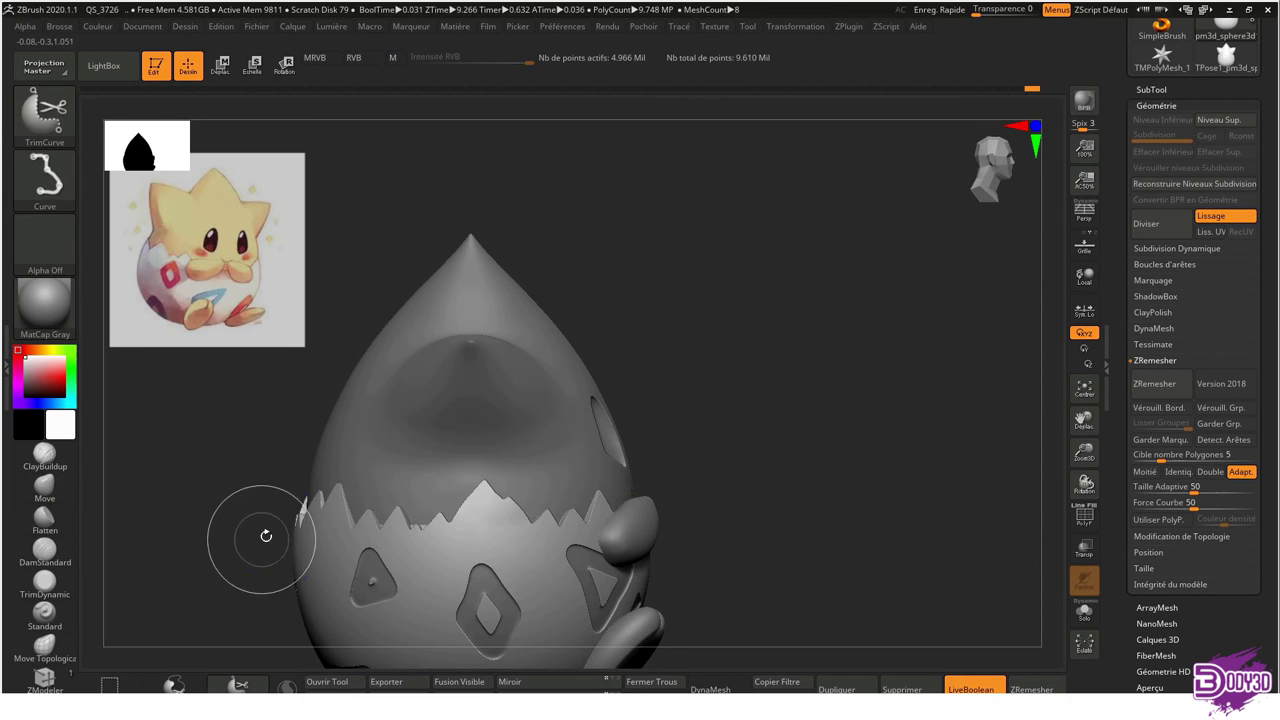
ctrl+shift+click(280, 540)
ctrl+shift+drag(283, 541, 802, 539)
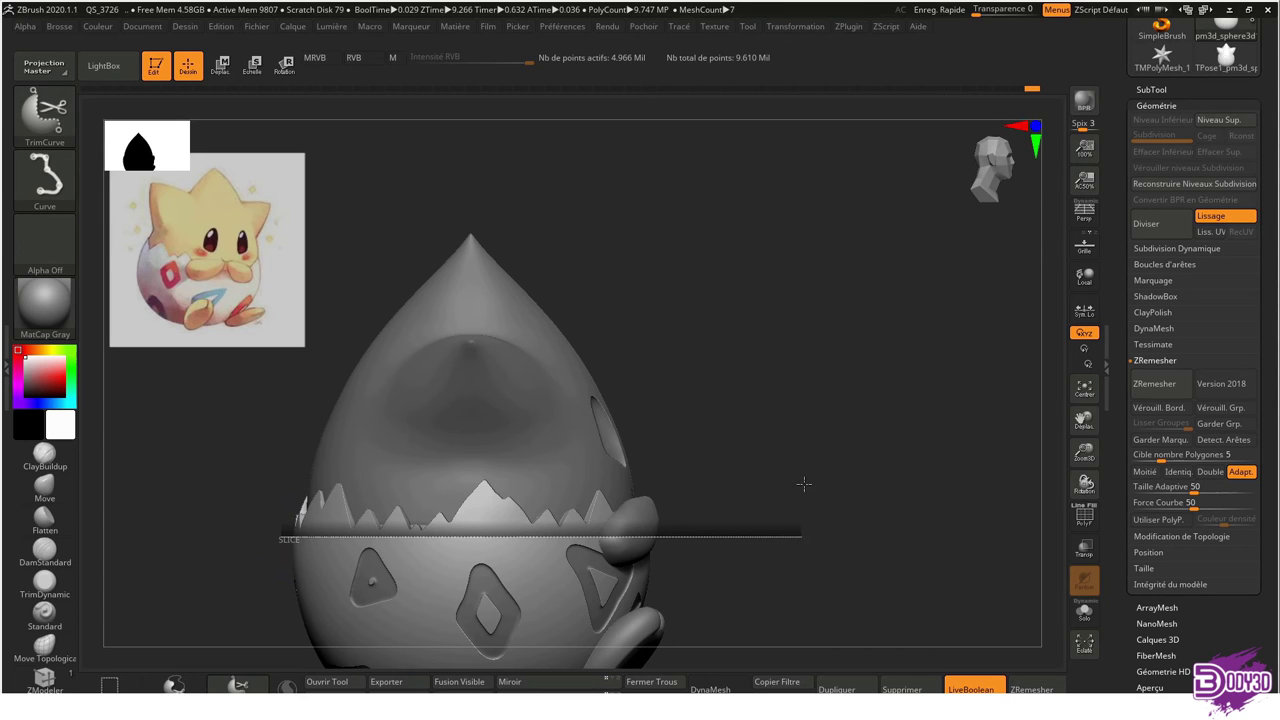
click(1152, 90)
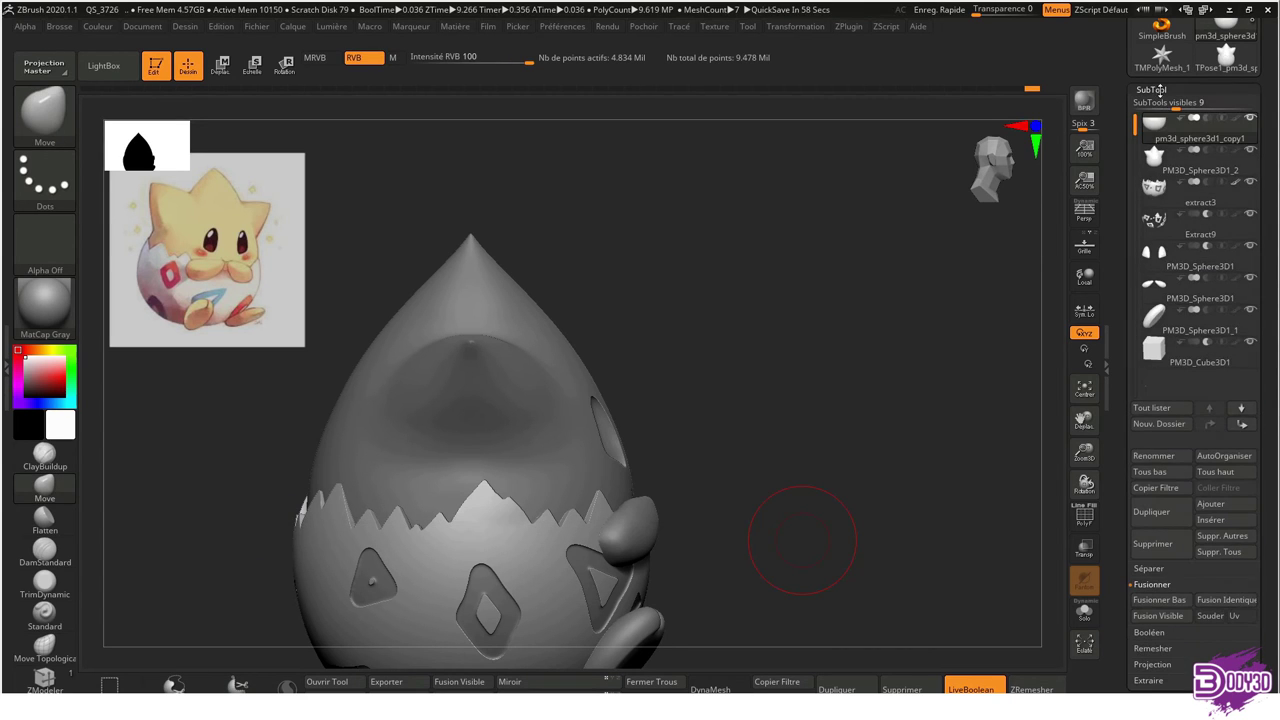
Select the PM3D_Sphere3D1_2 body and orbit to the front of the Togepi model
click(1195, 160)
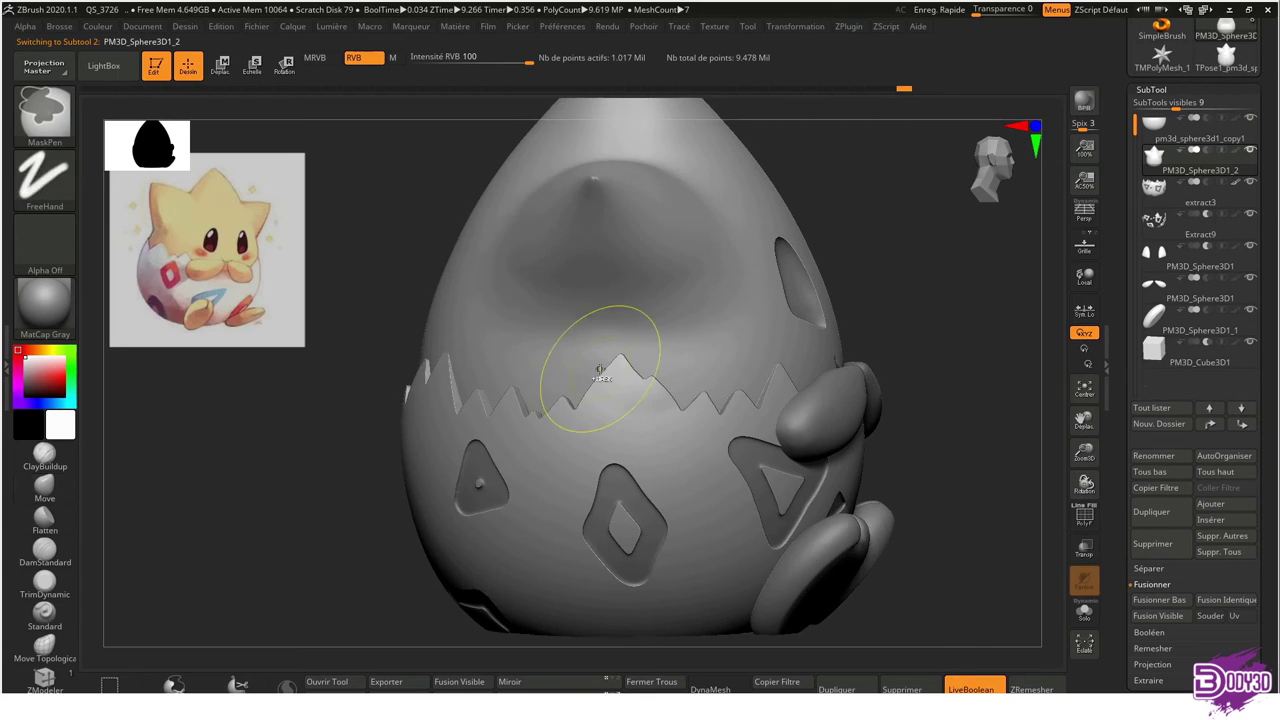
ctrl+right_drag(583, 369, 669, 411)
drag(663, 399, 651, 380)
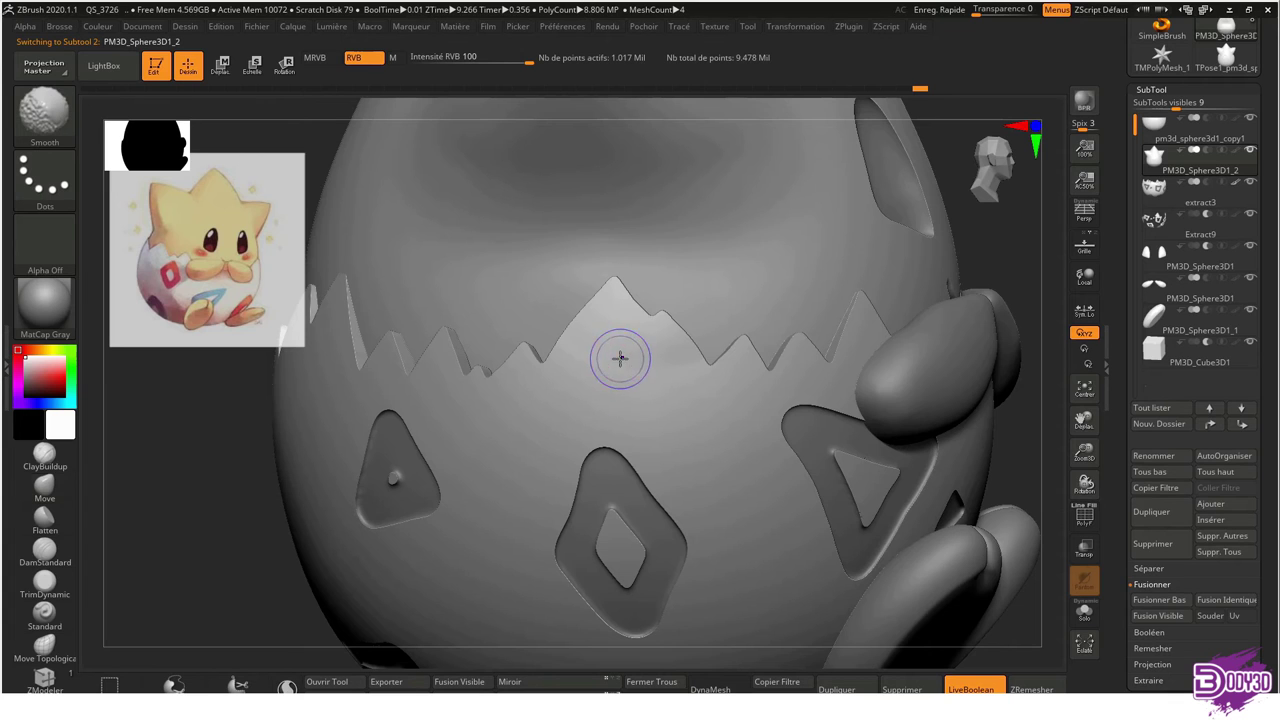
shift+right_drag(619, 357, 630, 357)
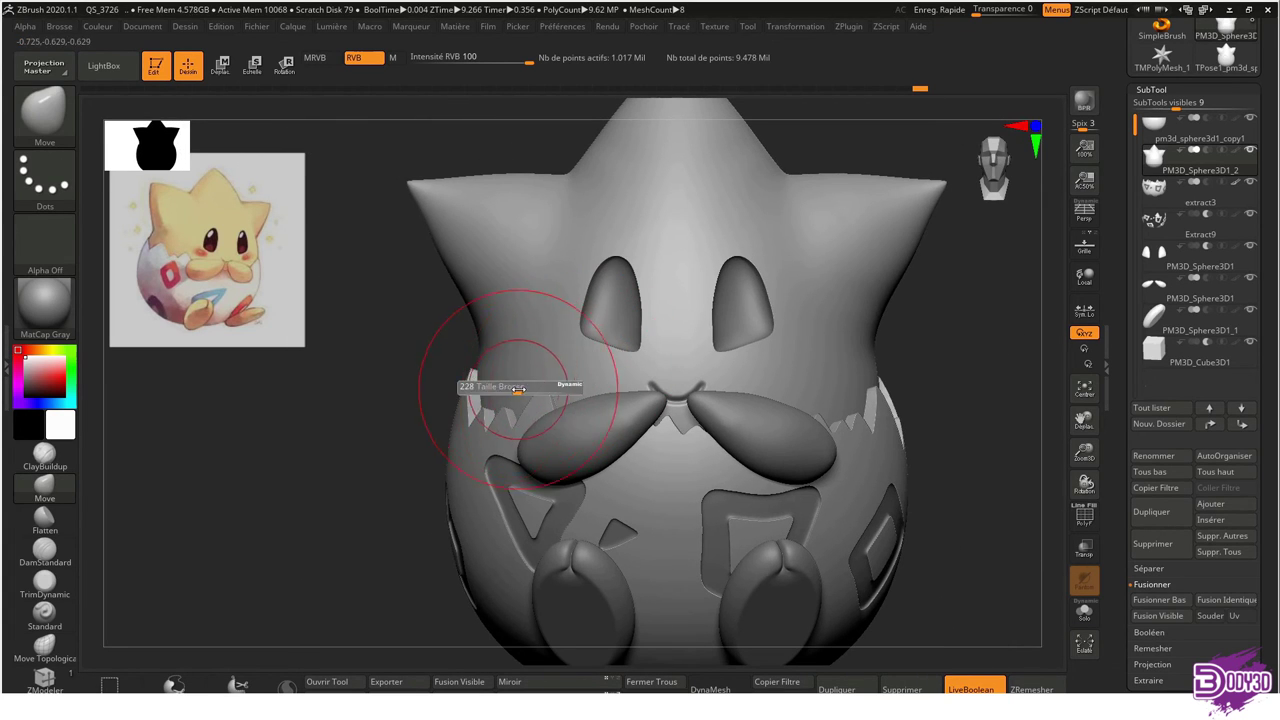
Make the extract3 egg shell active and show the other parts as transparent ghosts
click(789, 27)
key(s)
mouse_move(484, 450)
ctrl+right_down()
mouse_move(484, 427)
mouse_move(440, 481)
ctrl+right_up()
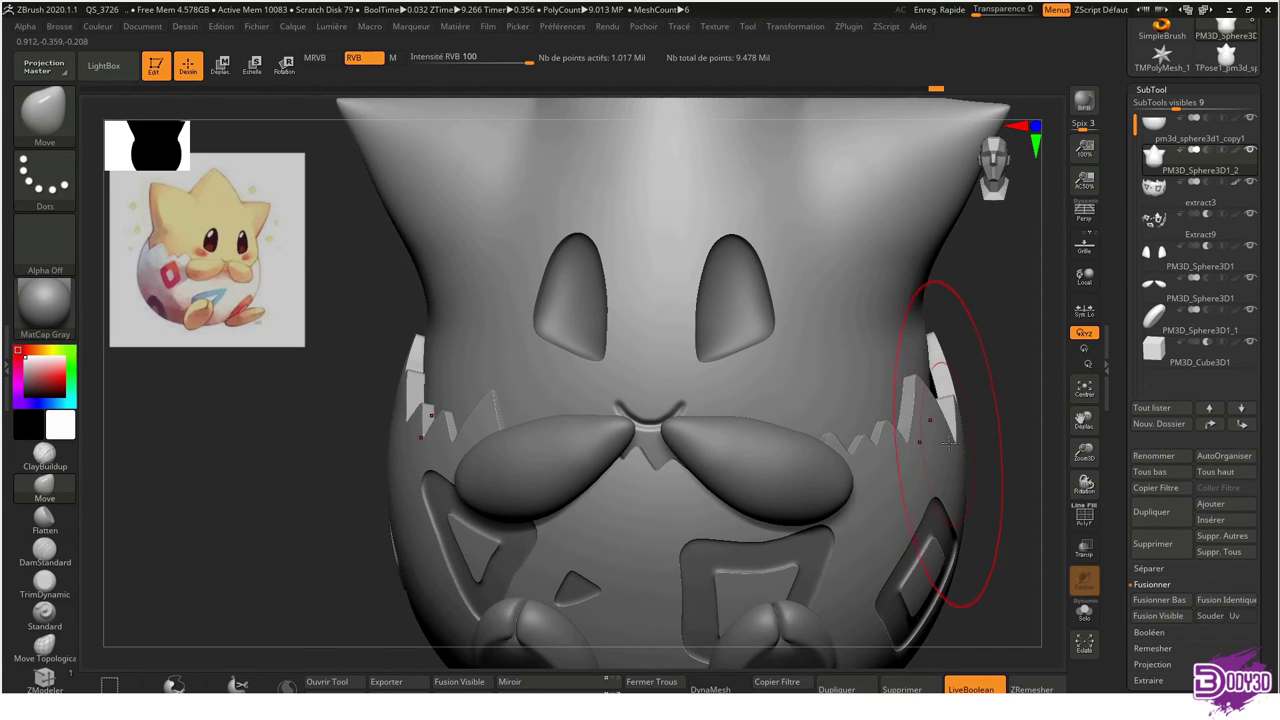
right_drag(947, 440, 930, 420)
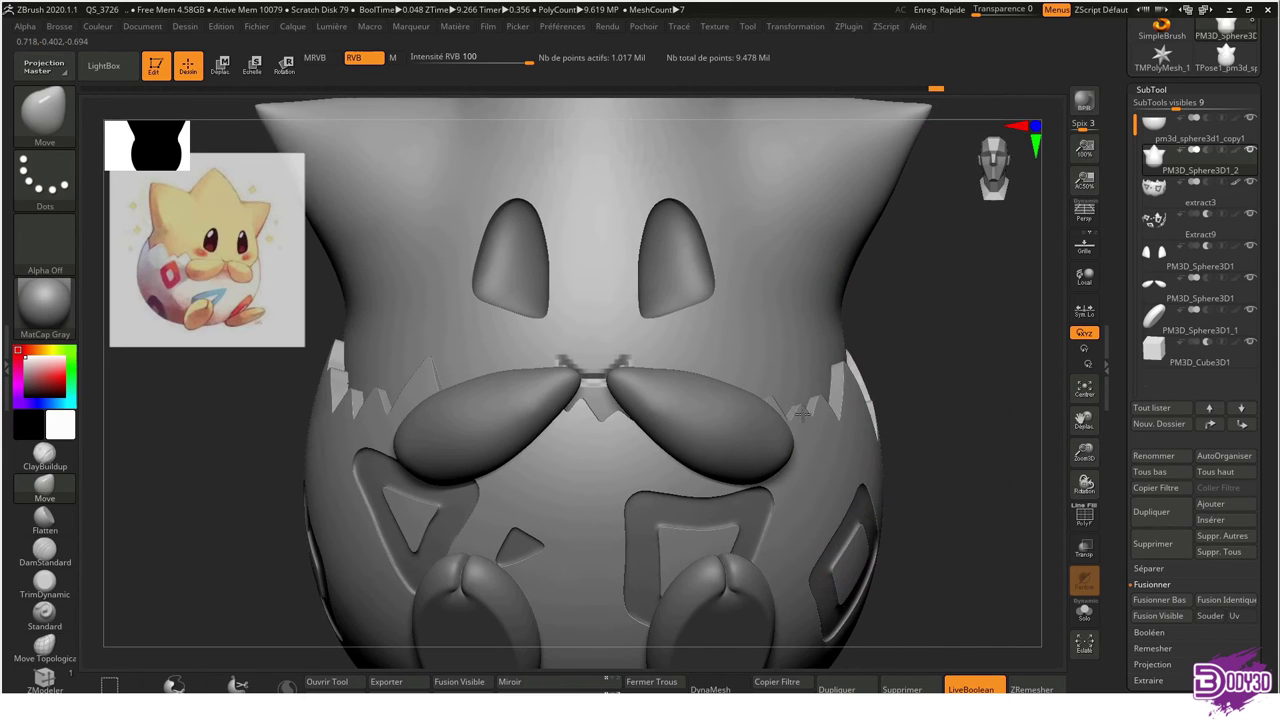
mouse_move(930, 420)
right_down()
mouse_move(862, 450)
mouse_move(1052, 520)
right_up()
alt+click(862, 450)
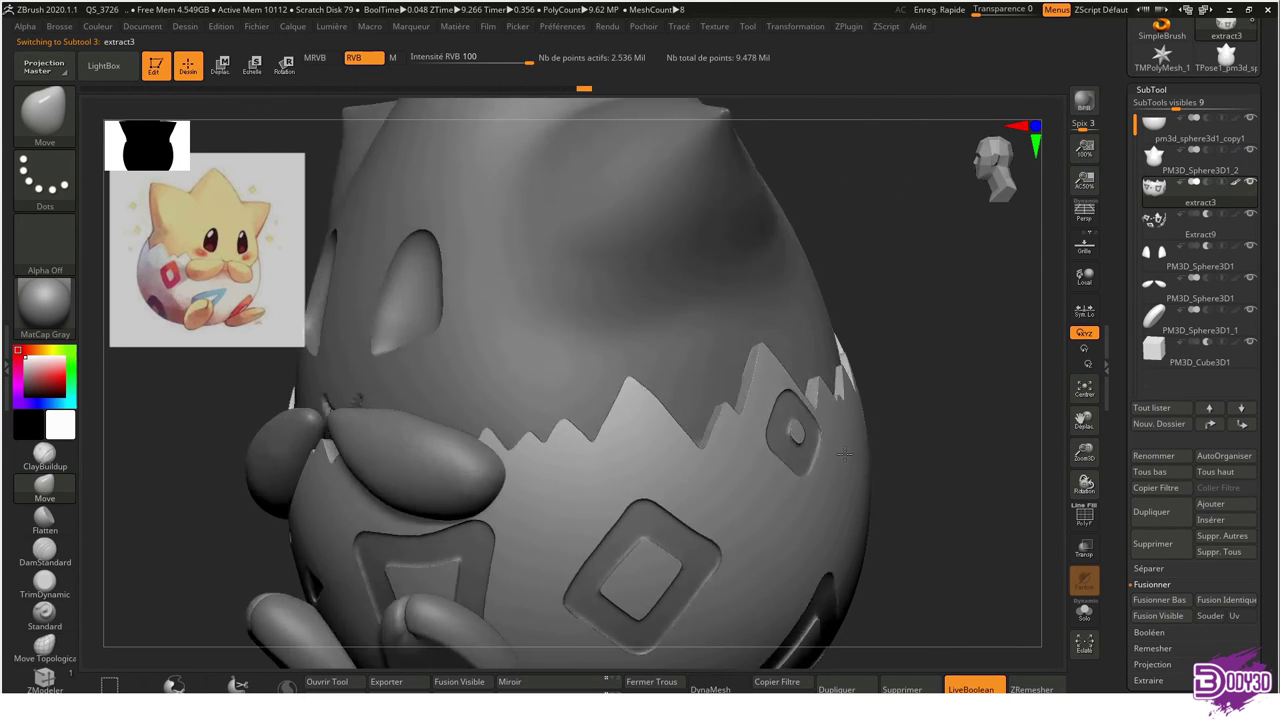
click(1084, 548)
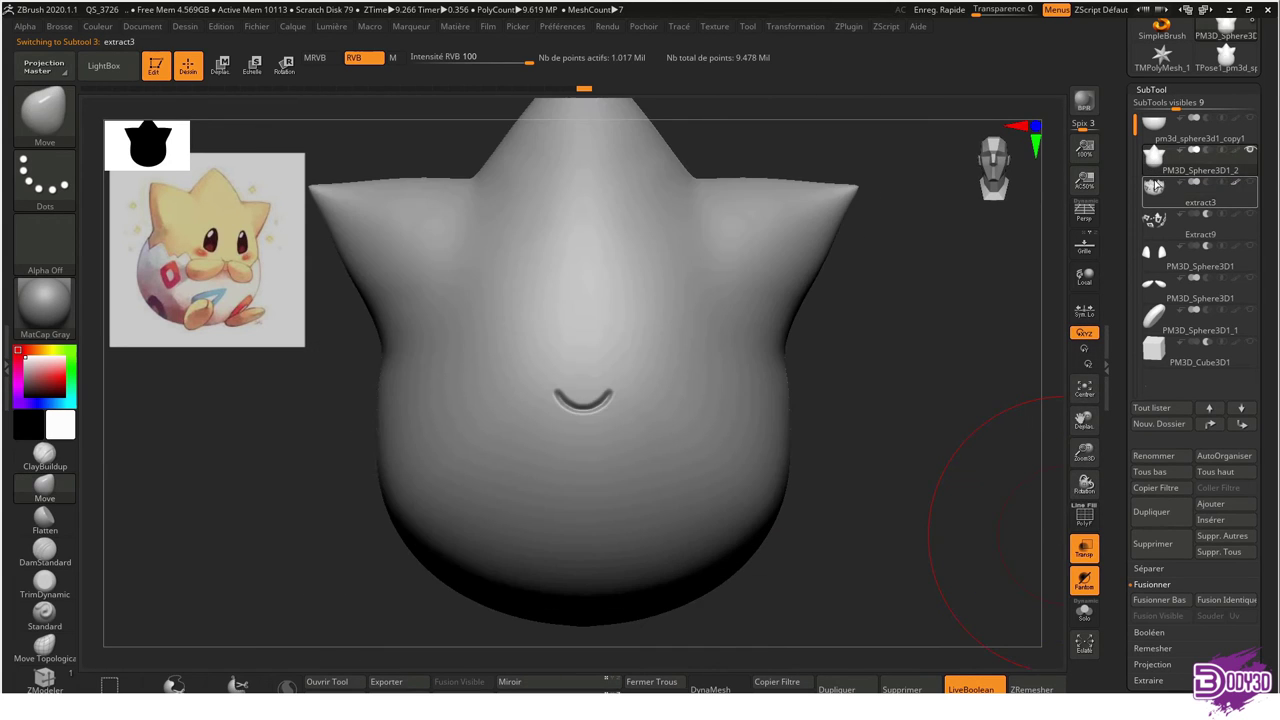
Mask the upper body around the mouth and drop the body one subdivision level
click(1155, 187)
mouse_move(803, 268)
right_down()
mouse_move(786, 422)
mouse_move(780, 382)
mouse_move(782, 507)
right_up()
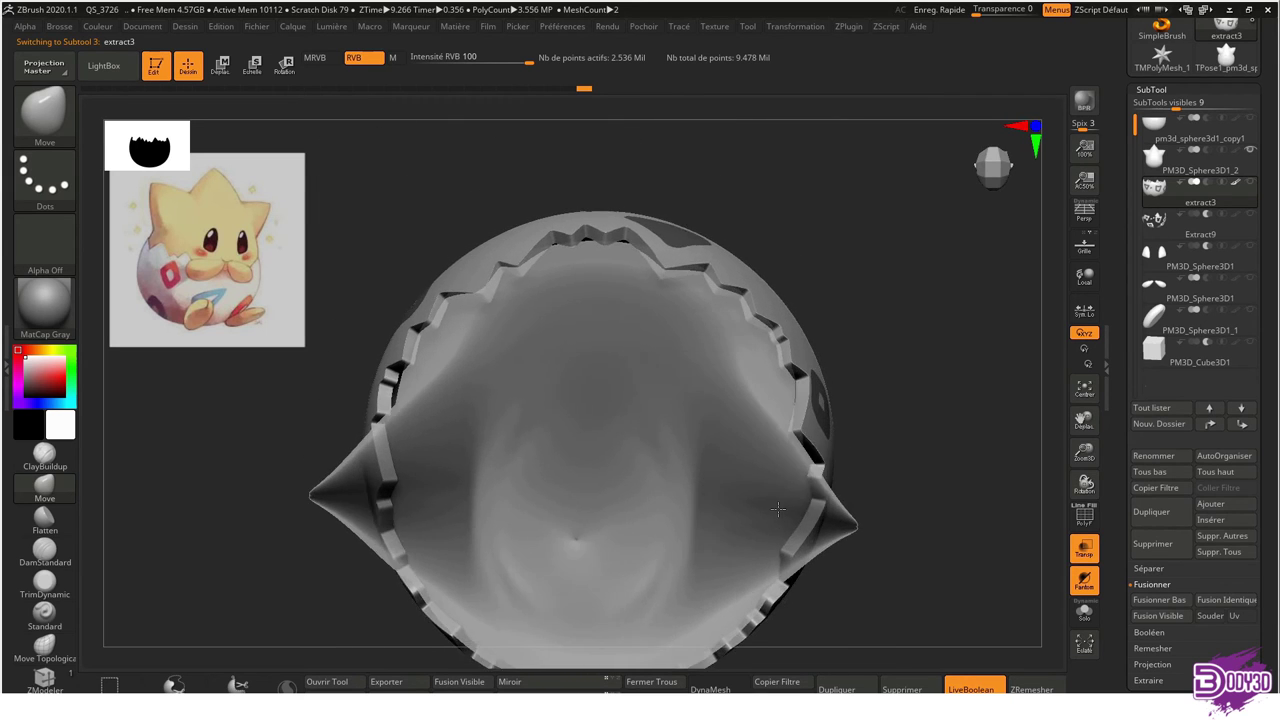
shift+right_drag(782, 507, 778, 340)
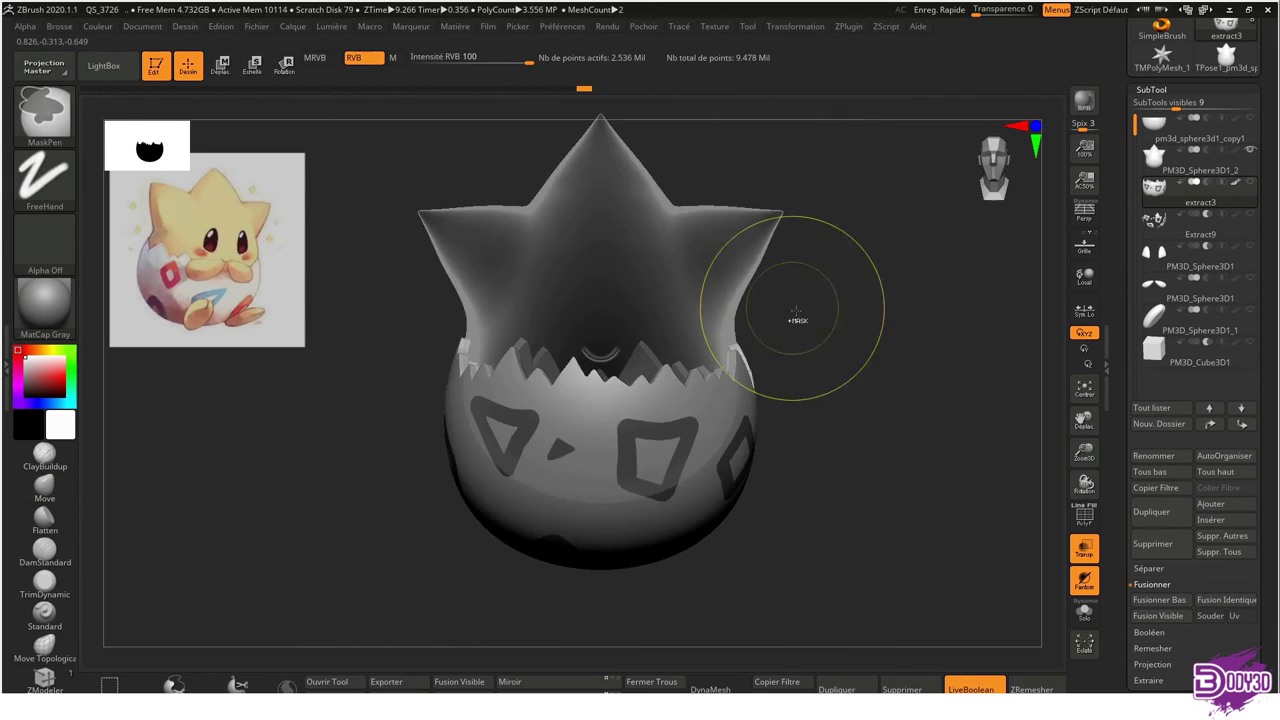
alt+click(728, 296)
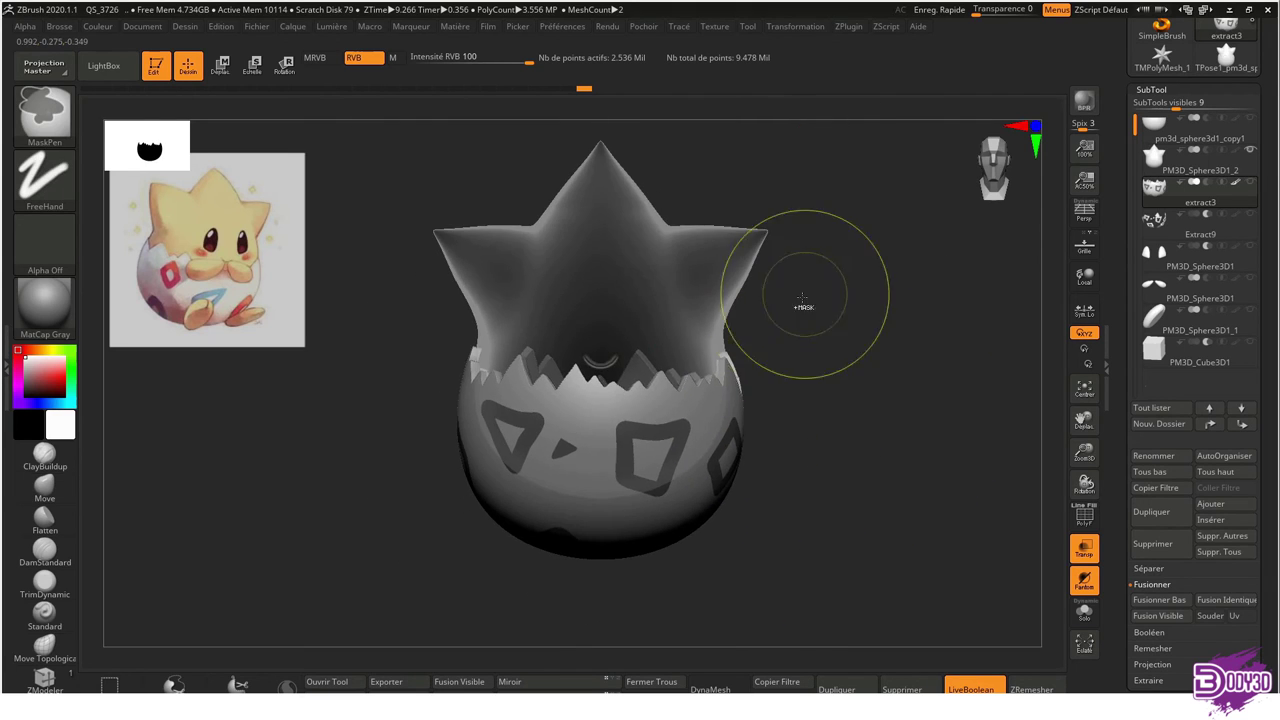
ctrl+click(605, 302)
key(shift+d)
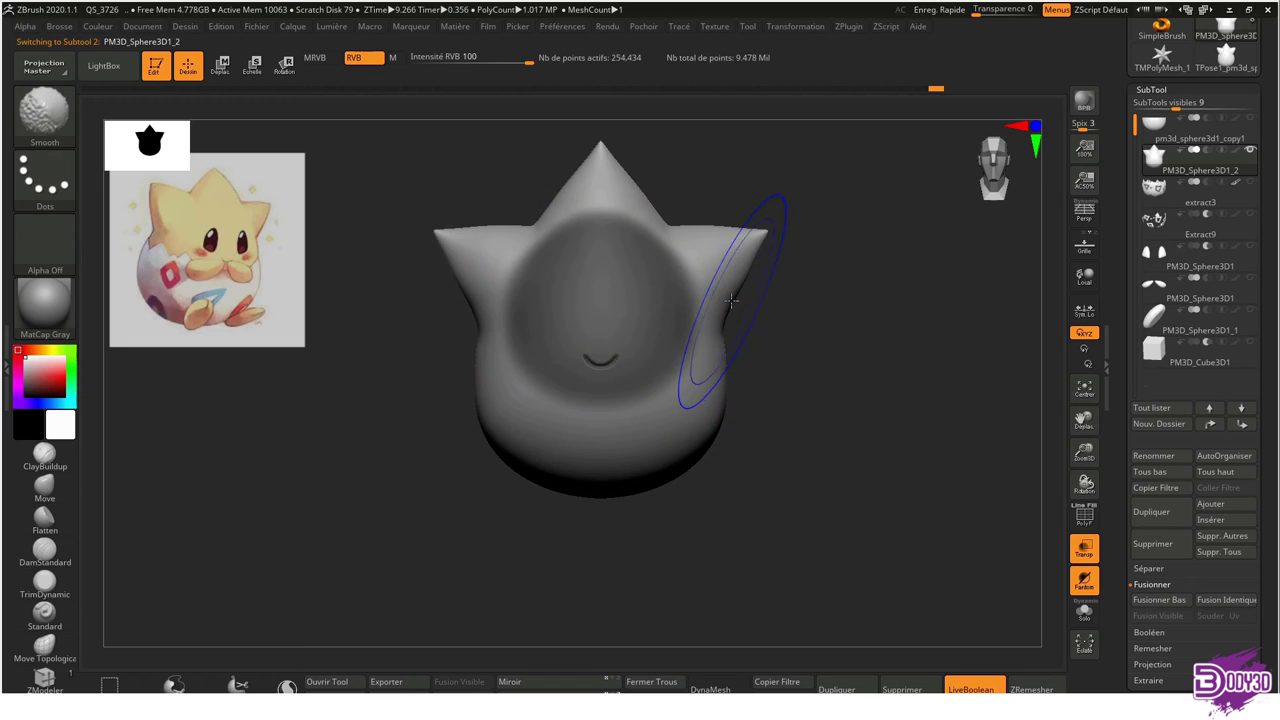
ctrl+drag(800, 420, 790, 440)
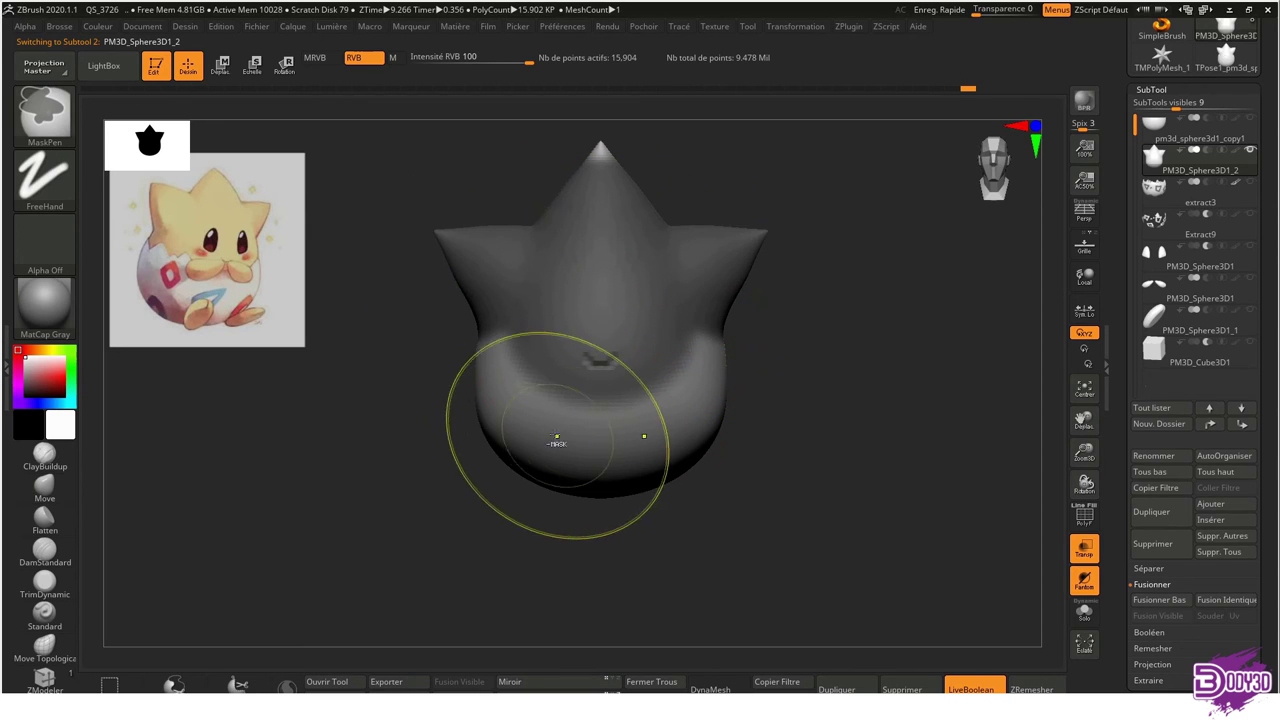
ctrl+drag(601, 447, 600, 330)
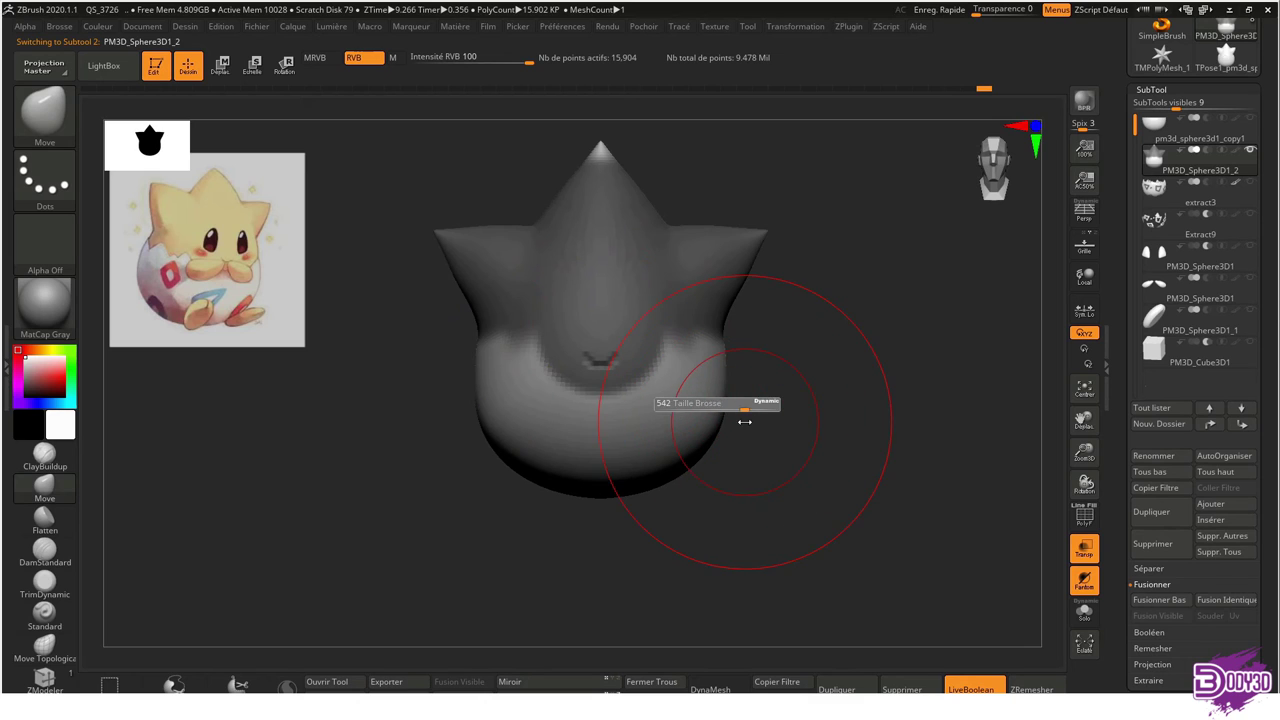
key(ctrl)
drag(808, 406, 571, 386)
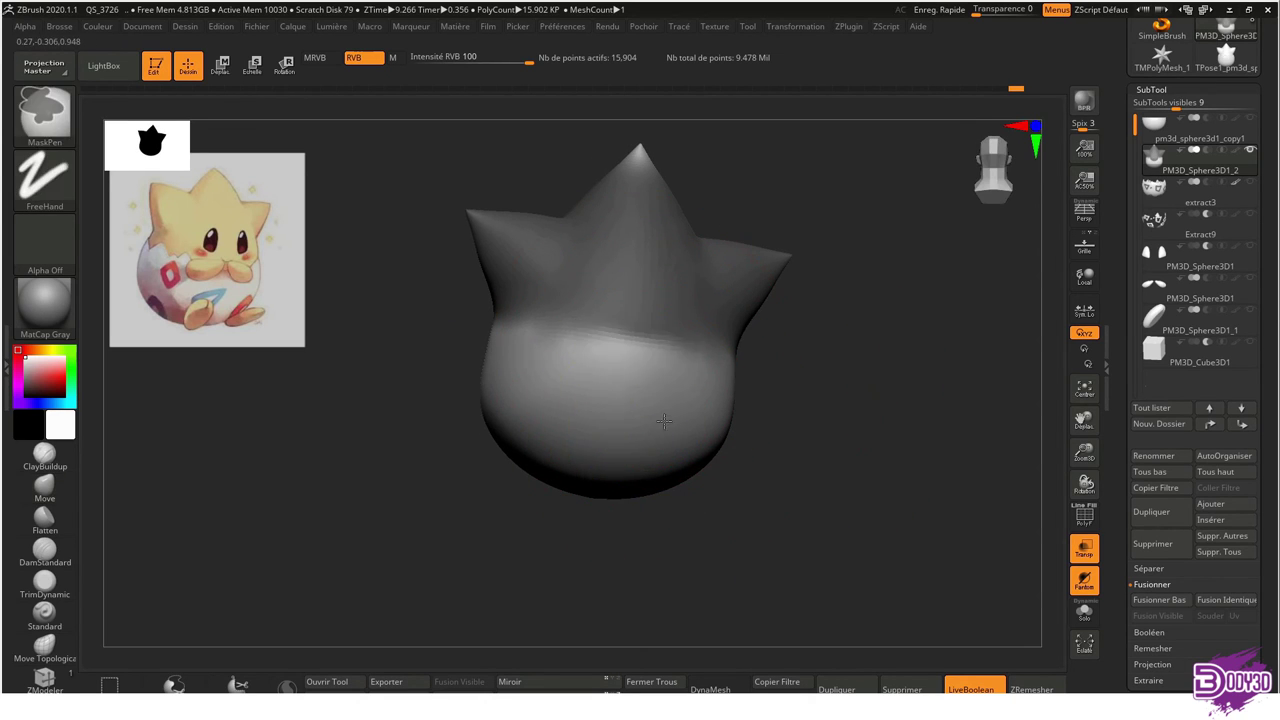
shift+drag(790, 400, 592, 202)
key(ctrl)
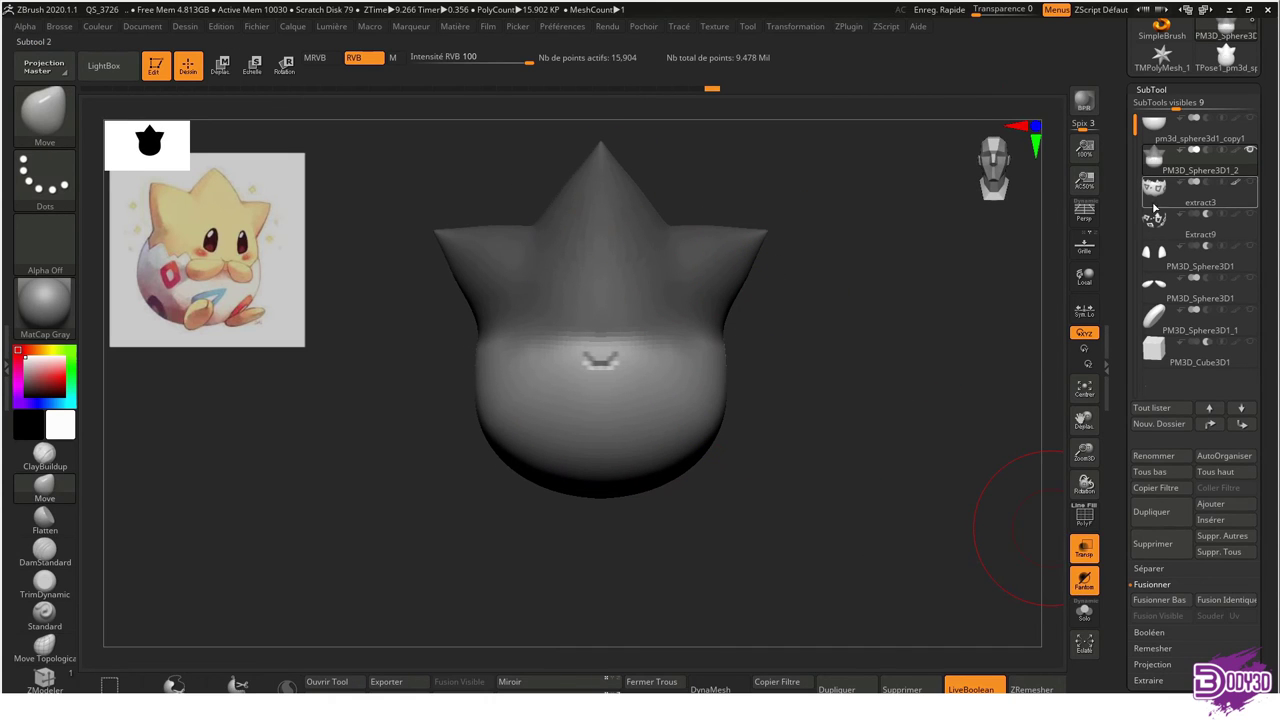
Pull the shell's lower inner surface downward with the Move brush, checking several angles
click(1154, 207)
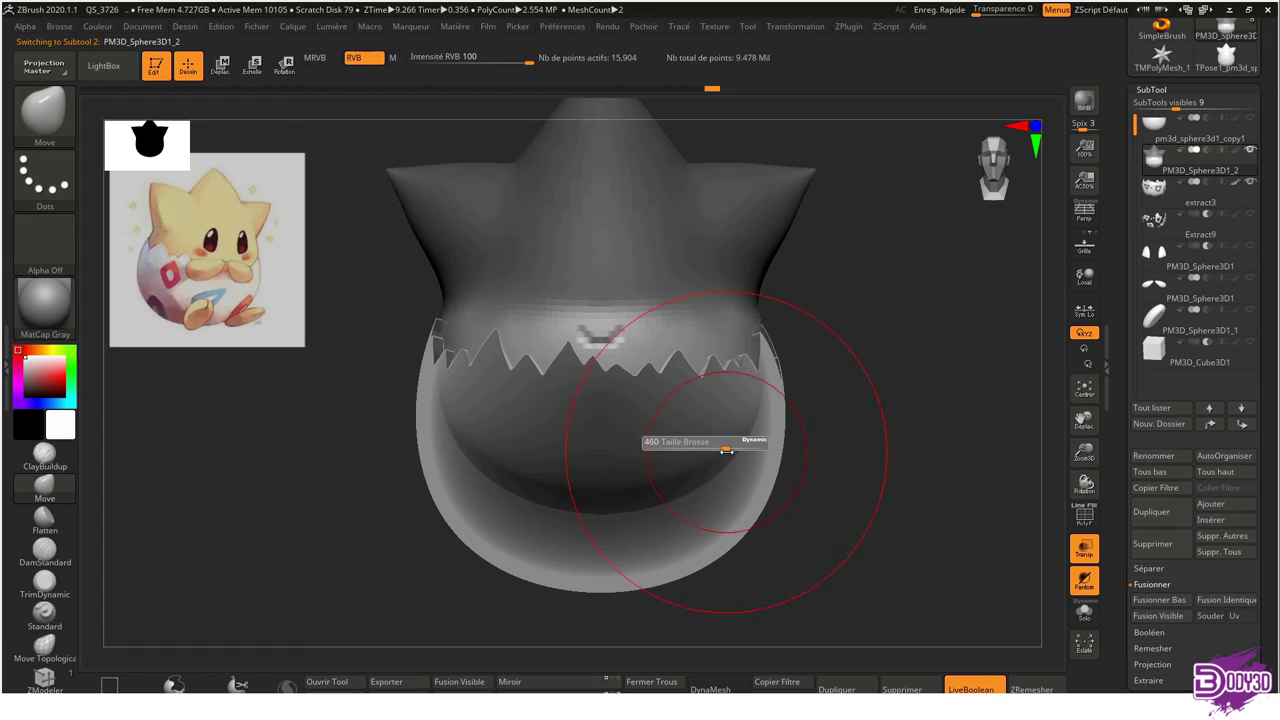
drag(739, 457, 737, 469)
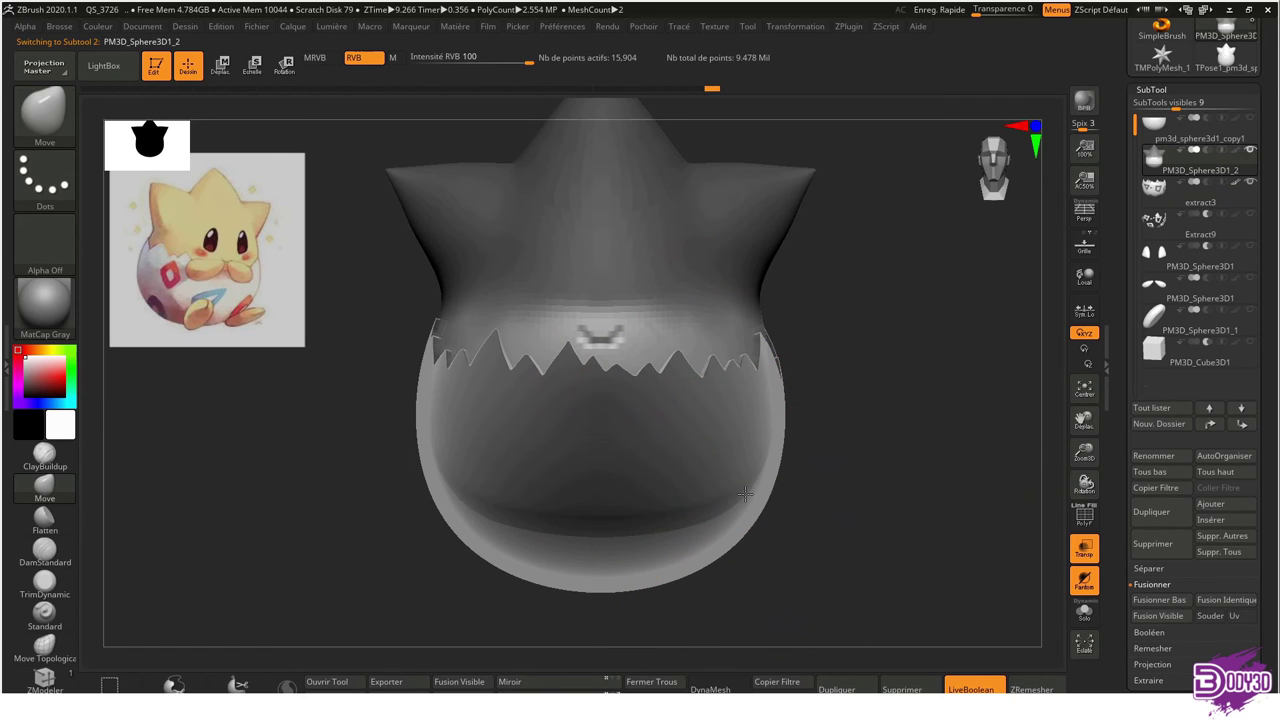
mouse_move(637, 506)
right_down()
mouse_move(749, 461)
mouse_move(775, 481)
right_up()
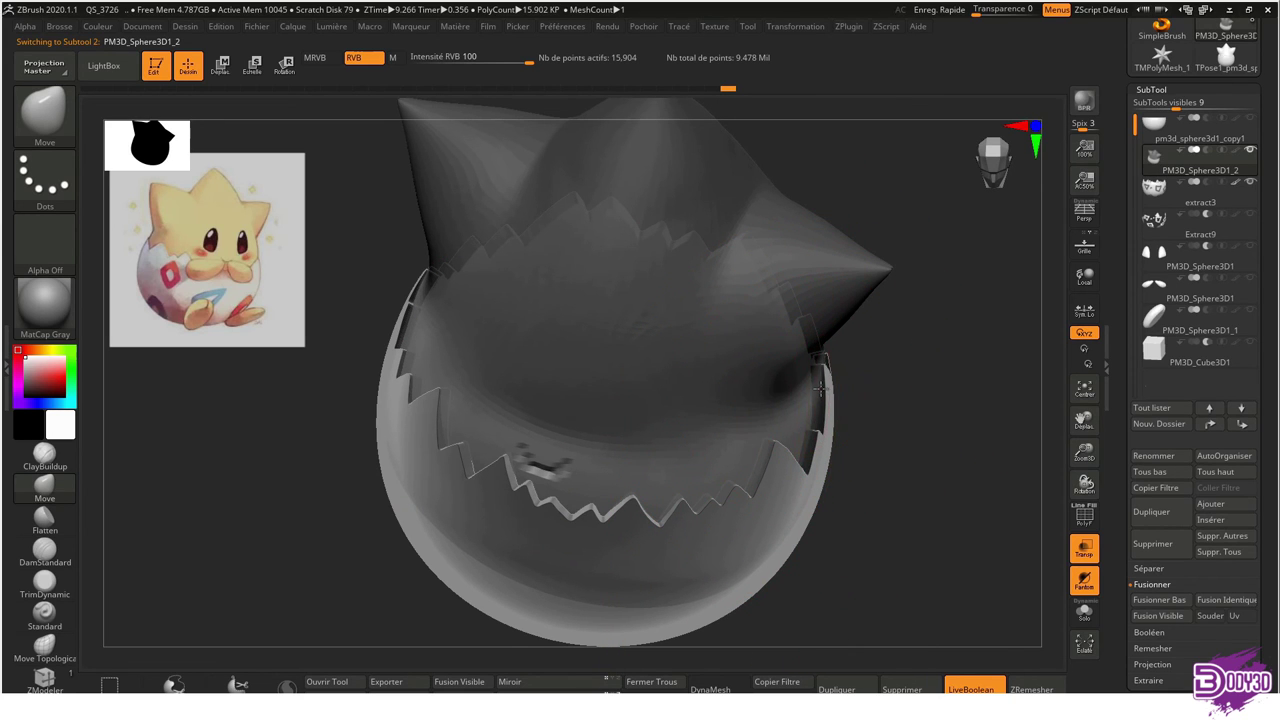
right_drag(813, 388, 793, 360)
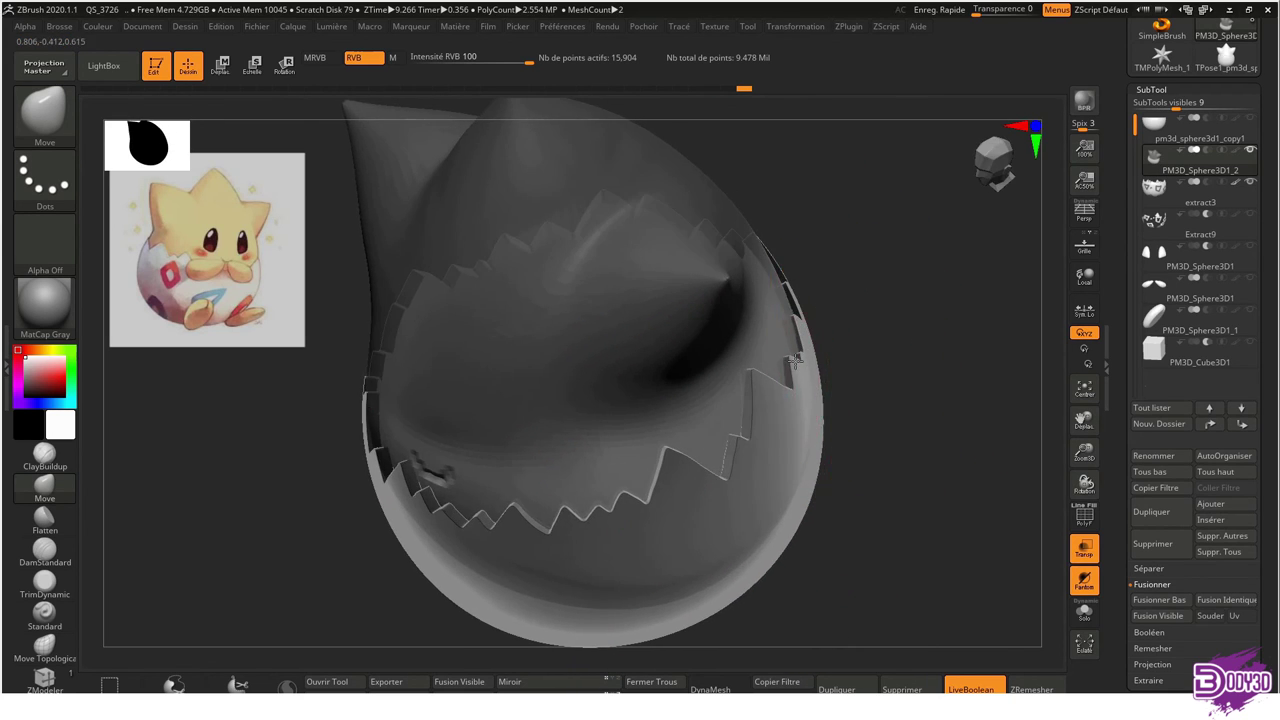
mouse_move(795, 301)
right_down()
mouse_move(774, 251)
mouse_move(748, 275)
mouse_move(786, 271)
mouse_move(714, 320)
right_up()
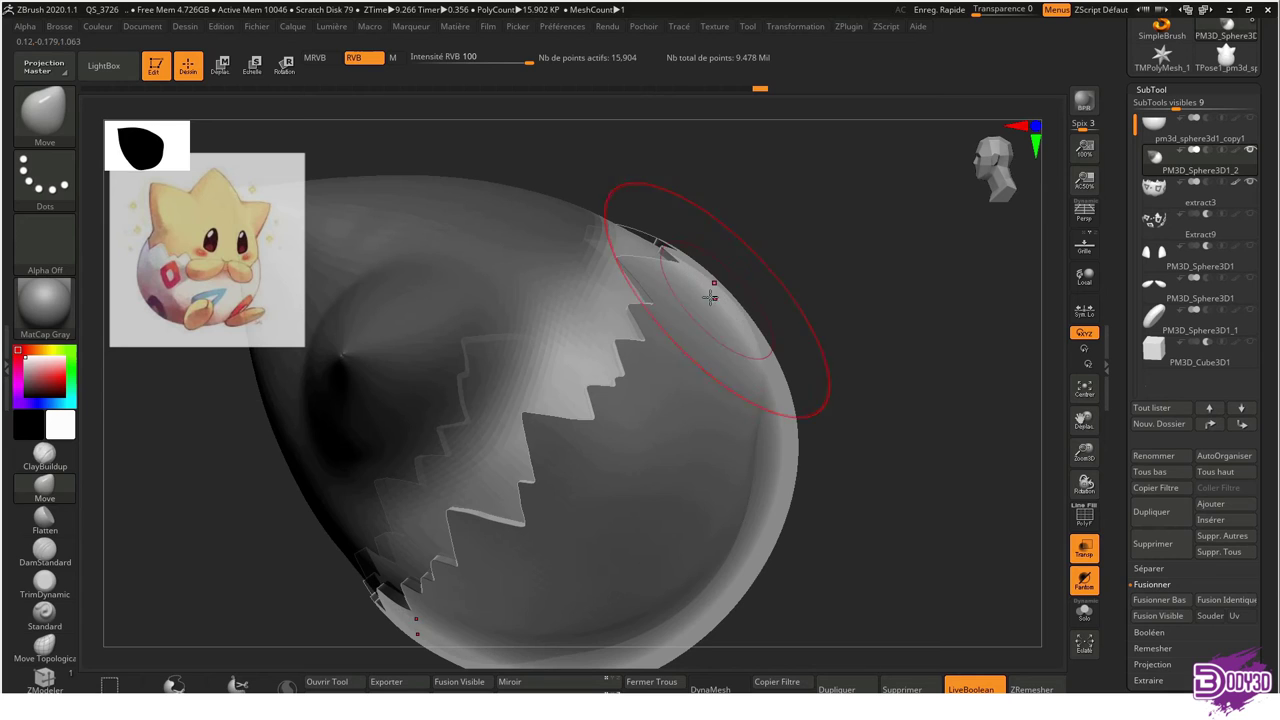
right_drag(681, 288, 650, 278)
key(ctrl)
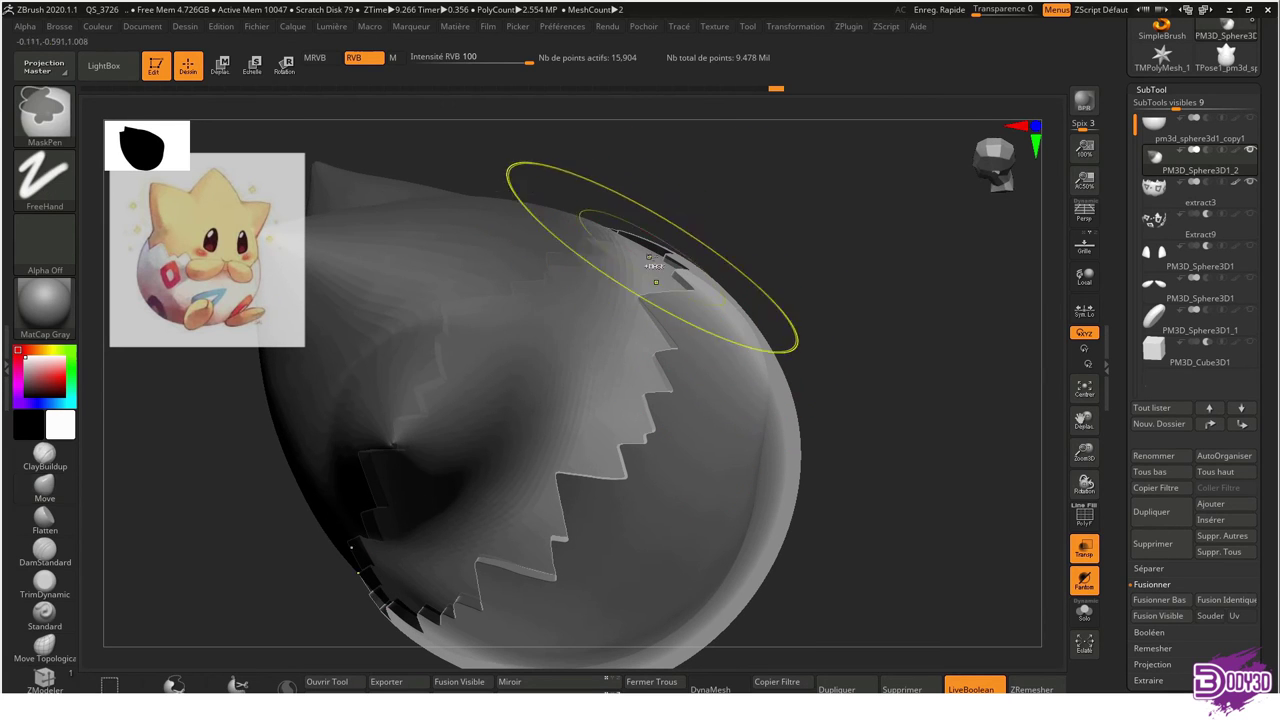
key(s)
right_drag(676, 278, 698, 298)
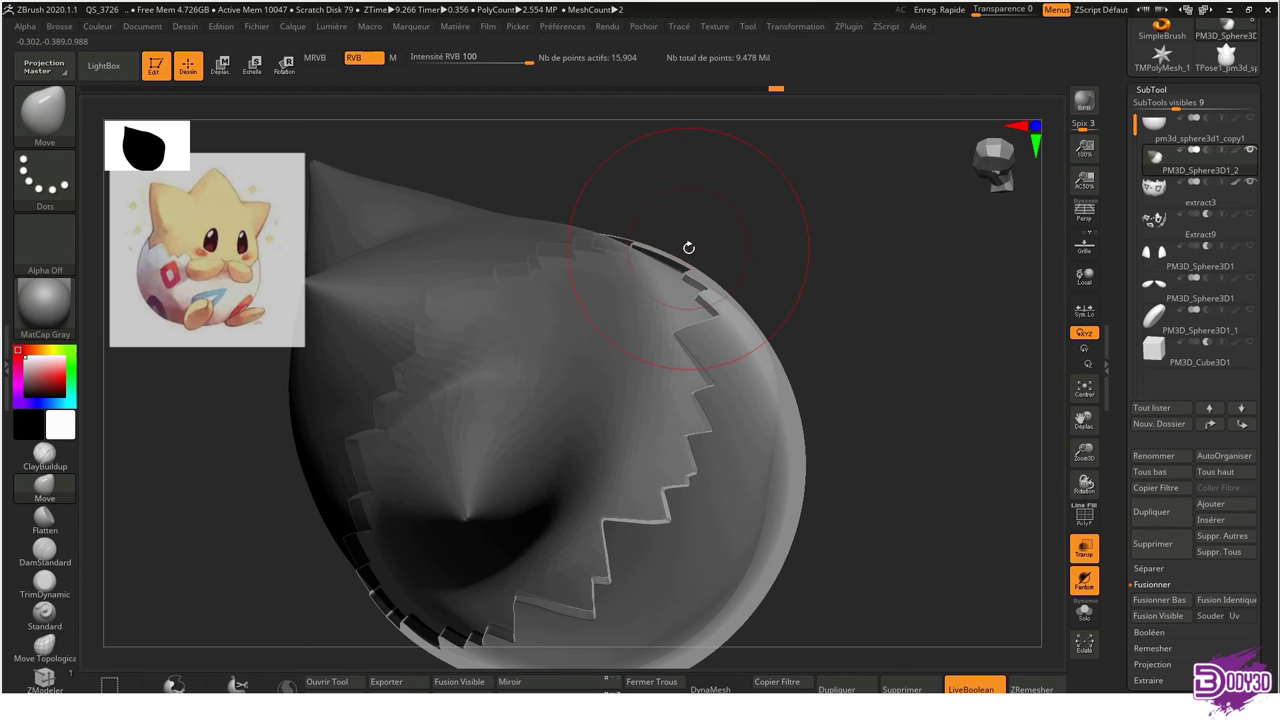
Return the egg to a straight front view and turn off Transp and Ghost
click(798, 27)
mouse_move(690, 352)
right_down()
mouse_move(723, 318)
mouse_move(571, 271)
mouse_move(512, 309)
right_up()
mouse_move(529, 388)
right_down()
mouse_move(500, 363)
mouse_move(428, 375)
right_up()
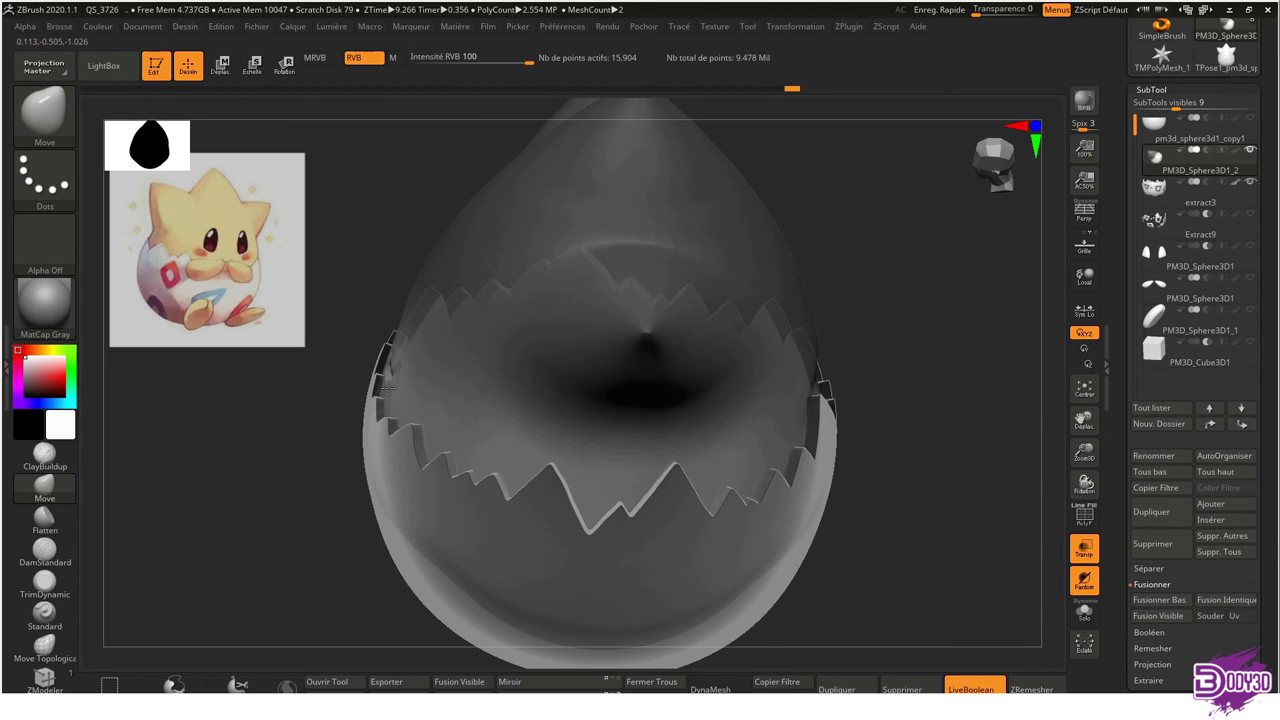
mouse_move(485, 428)
right_down()
mouse_move(700, 363)
mouse_move(877, 457)
mouse_move(928, 402)
right_up()
click(1084, 546)
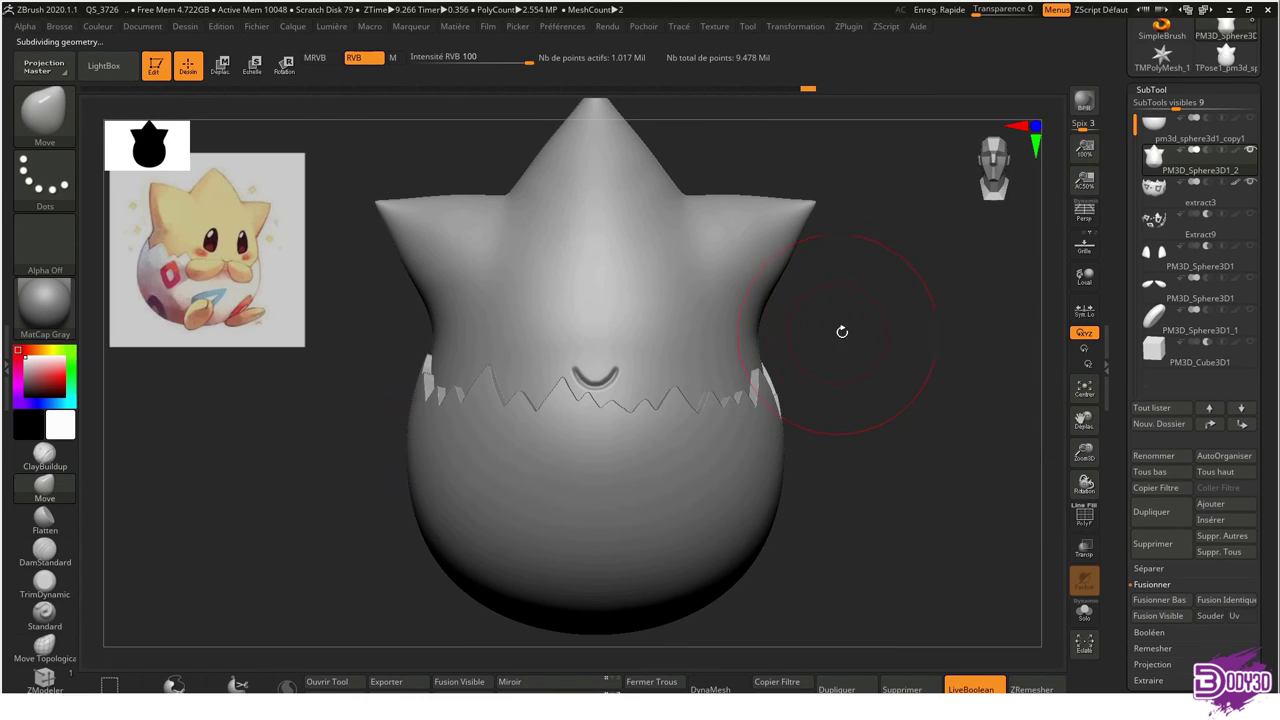
Smooth the bumpy body surface above the zigzag crack and lower the subdivision level
click(1160, 155)
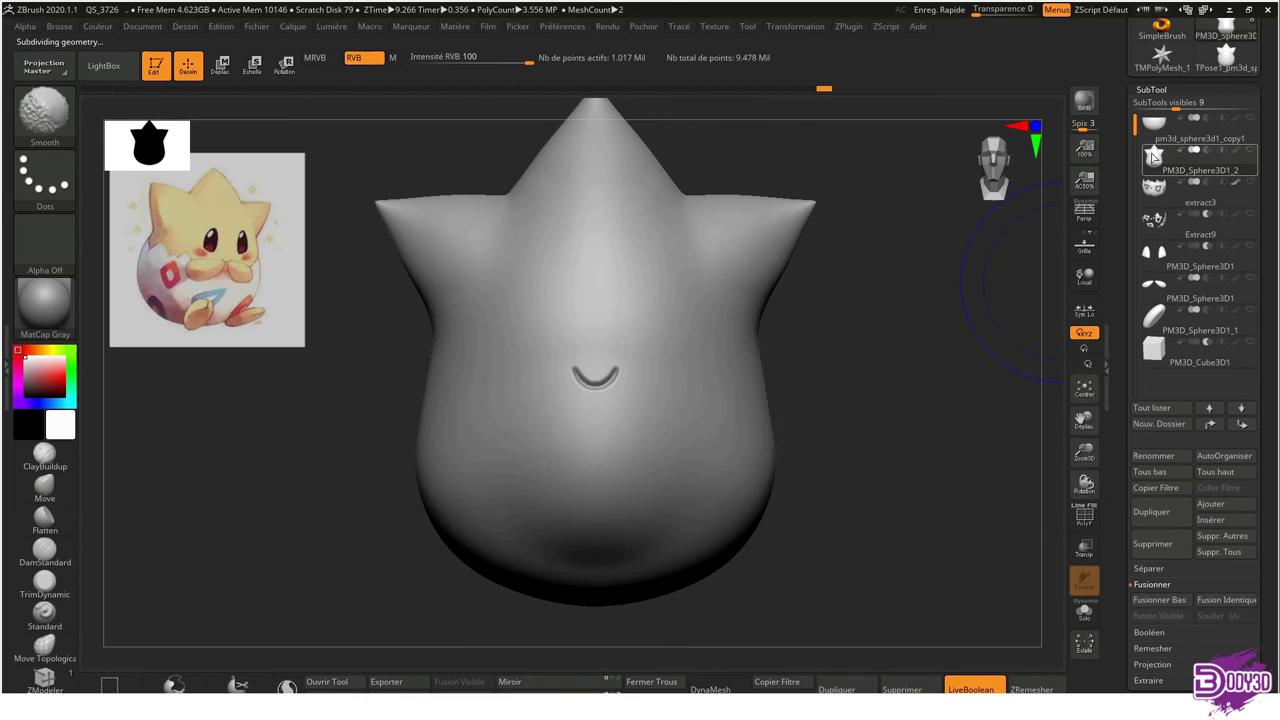
mouse_move(820, 272)
right_down()
mouse_move(668, 436)
mouse_move(538, 320)
mouse_move(557, 323)
mouse_move(552, 270)
mouse_move(591, 369)
mouse_move(545, 388)
mouse_move(610, 407)
mouse_move(612, 319)
mouse_move(559, 242)
right_up()
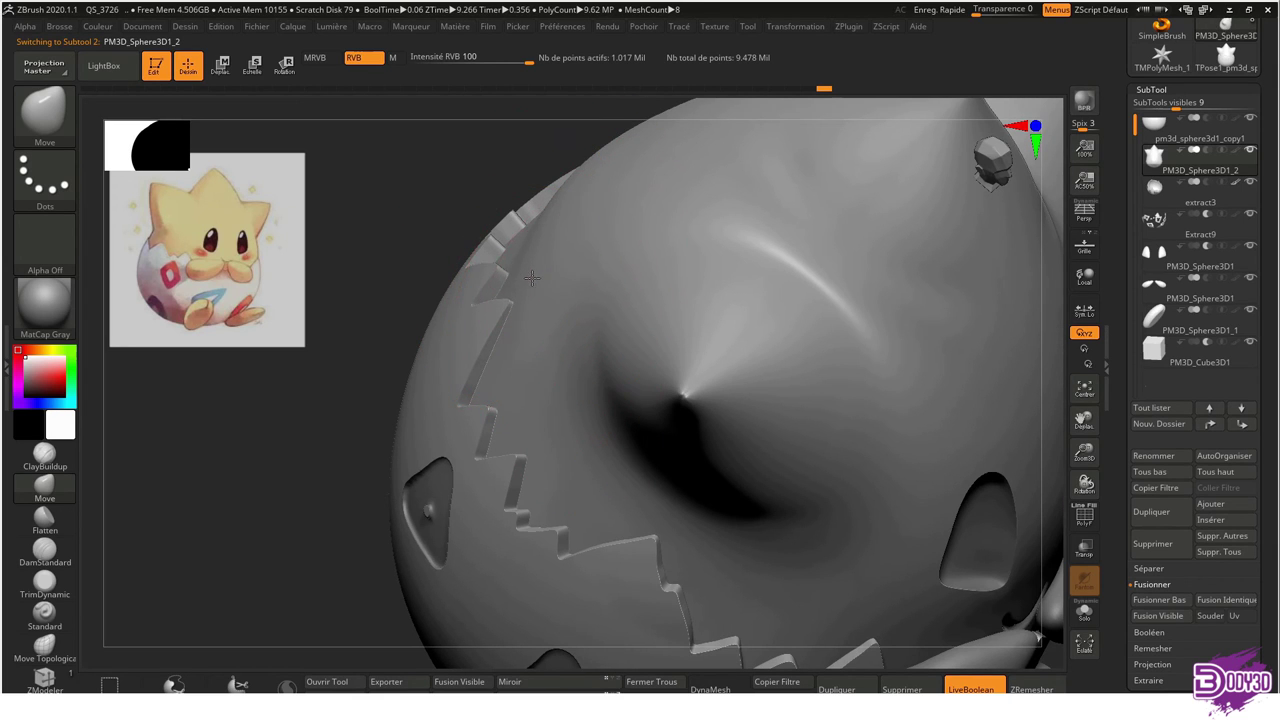
mouse_move(532, 278)
right_down()
mouse_move(566, 137)
mouse_move(623, 223)
mouse_move(769, 234)
right_up()
mouse_move(402, 264)
right_down()
mouse_move(837, 223)
mouse_move(677, 371)
mouse_move(591, 335)
mouse_move(593, 348)
mouse_move(636, 337)
mouse_move(683, 350)
right_up()
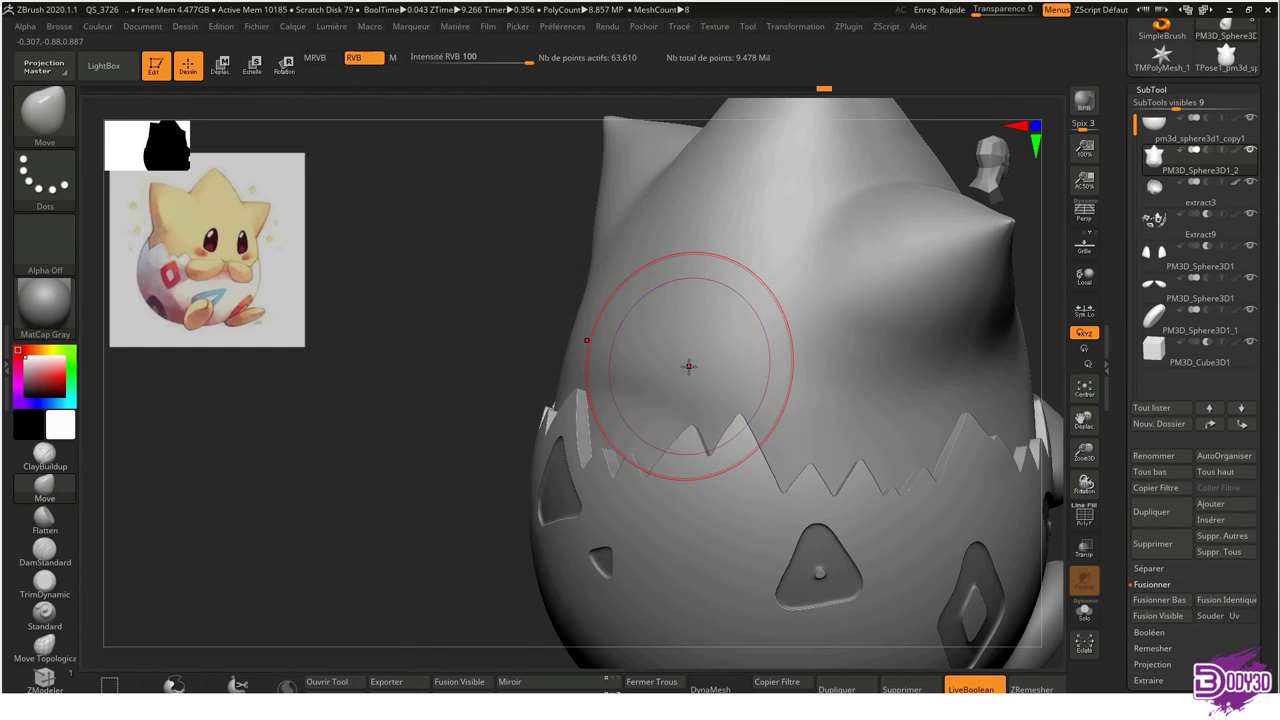
shift+drag(686, 366, 652, 384)
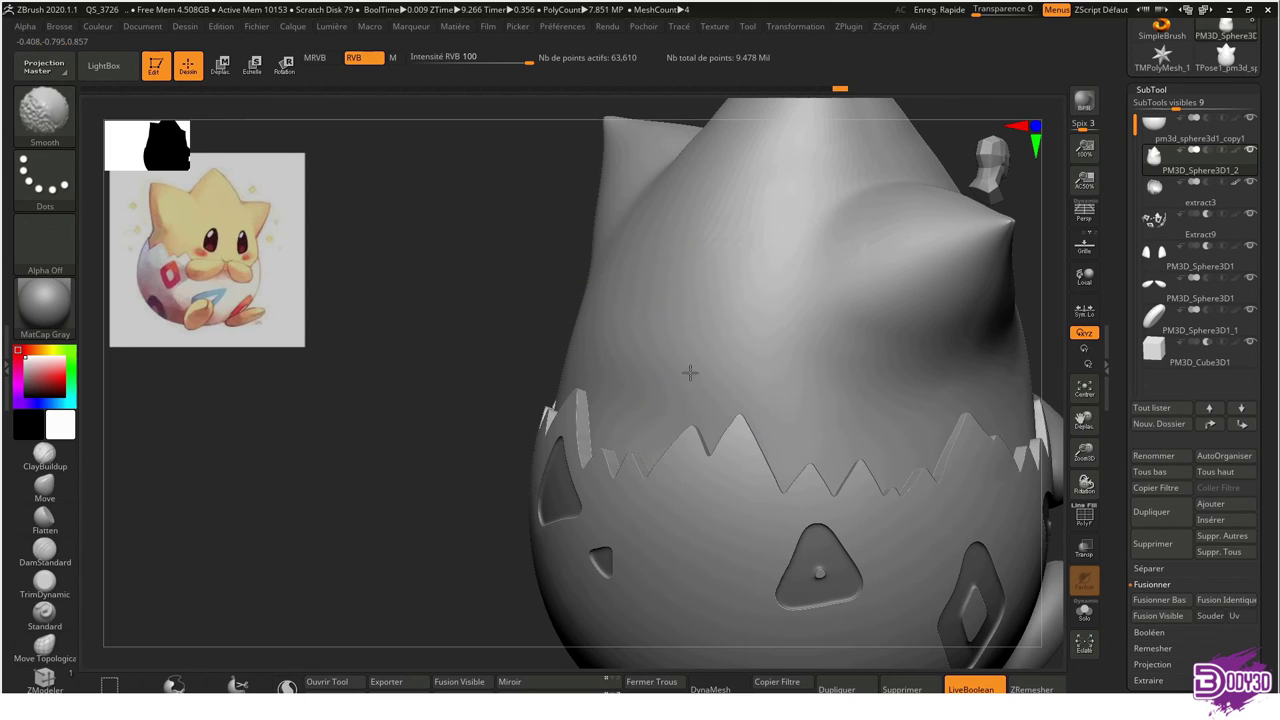
key(shift+d)
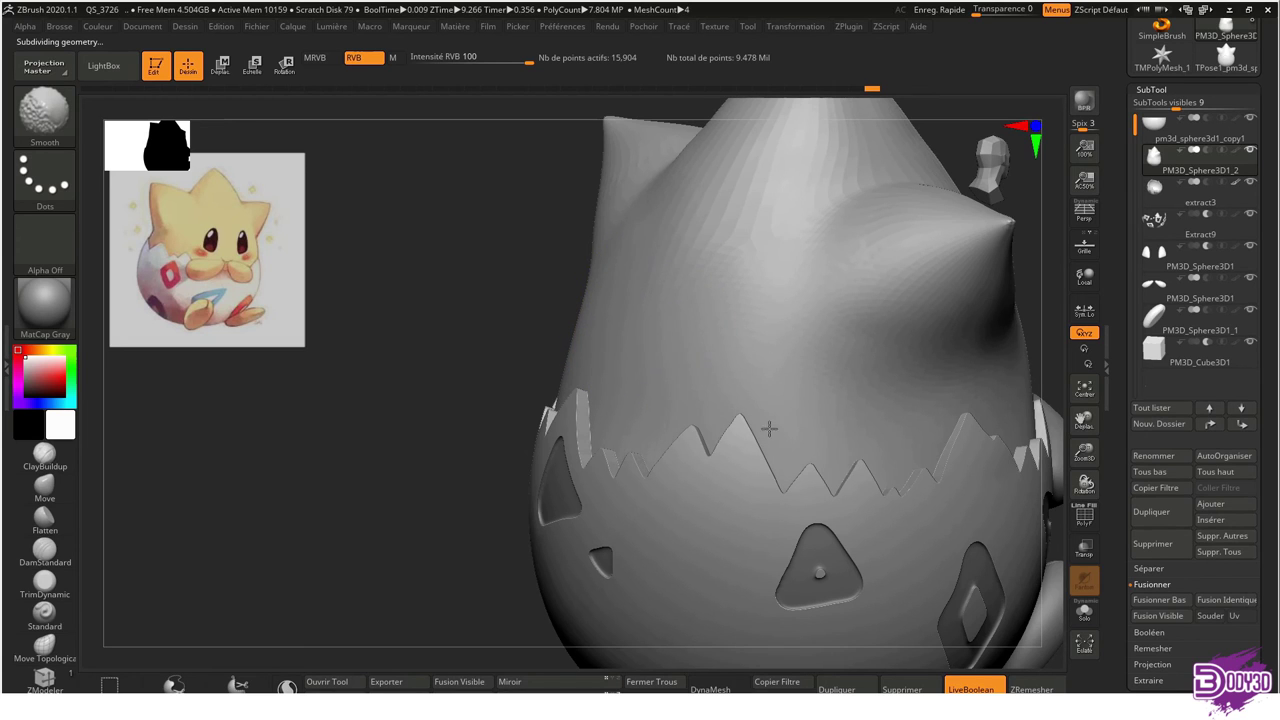
Switch to the Move brush (B, M, V) and orbit around the egg shell
key(b)
key(m)
key(v)
mouse_move(649, 486)
right_down()
mouse_move(609, 501)
mouse_move(597, 427)
right_up()
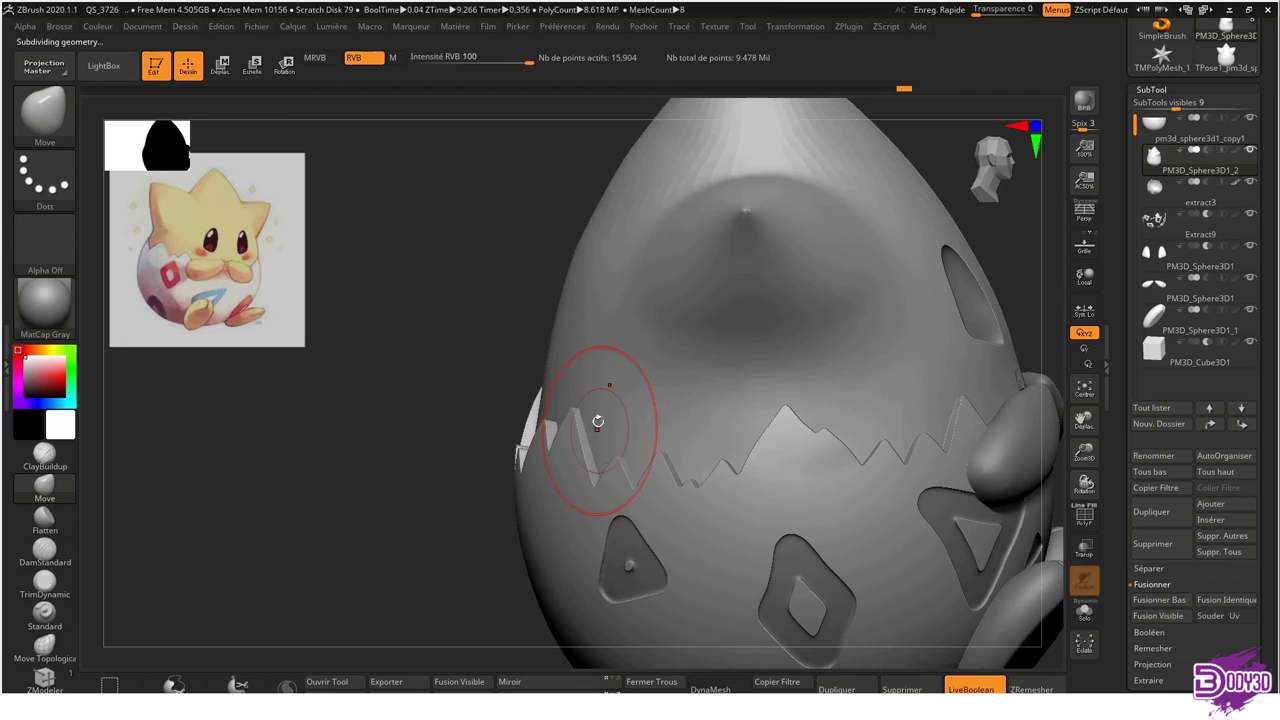
right_drag(566, 357, 568, 360)
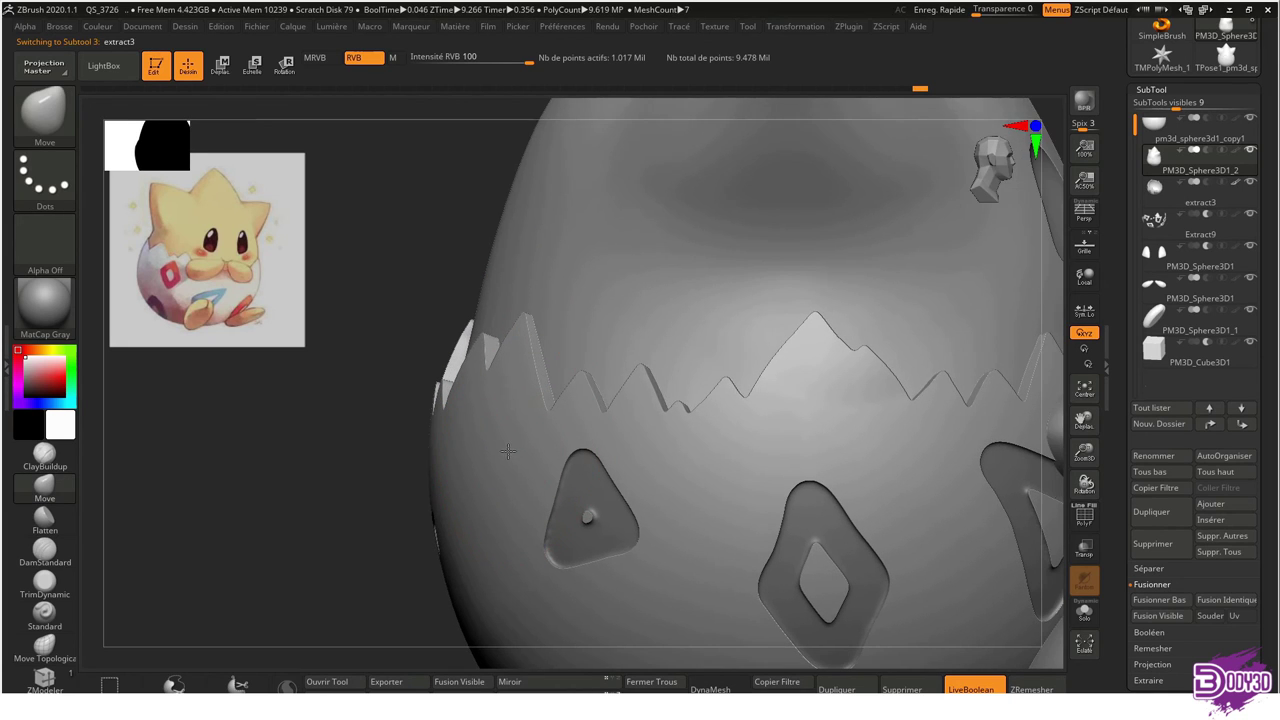
Orbit around the extract3 shell, then select the PM3D_Sphere3D1 arms subtool
alt+click(577, 437)
mouse_move(577, 437)
right_down()
mouse_move(566, 472)
mouse_move(620, 528)
mouse_move(512, 483)
right_up()
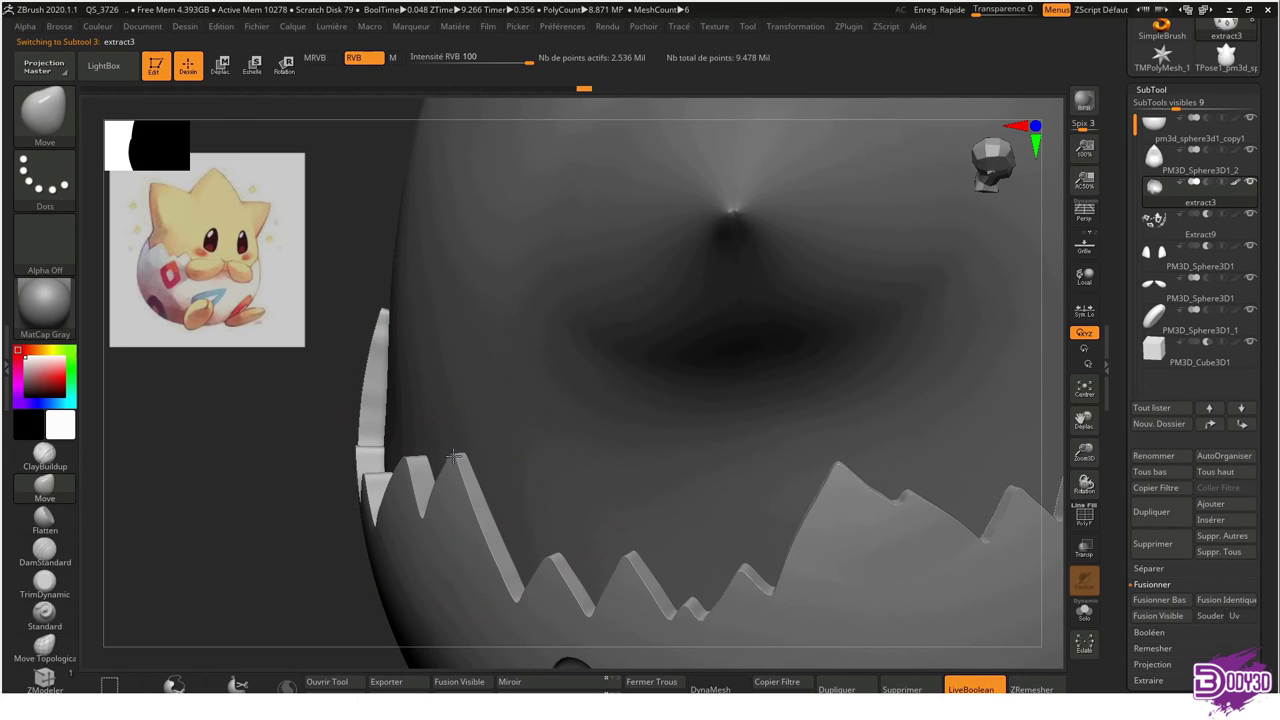
mouse_move(486, 500)
right_down()
mouse_move(557, 334)
mouse_move(733, 390)
mouse_move(789, 355)
mouse_move(838, 352)
mouse_move(737, 249)
mouse_move(737, 349)
mouse_move(733, 313)
mouse_move(617, 303)
mouse_move(705, 301)
mouse_move(671, 300)
mouse_move(678, 403)
mouse_move(700, 390)
mouse_move(729, 411)
mouse_move(373, 398)
mouse_move(390, 400)
mouse_move(330, 285)
mouse_move(600, 380)
mouse_move(763, 415)
mouse_move(614, 374)
mouse_move(650, 385)
mouse_move(688, 380)
mouse_move(620, 372)
mouse_move(740, 360)
mouse_move(615, 385)
mouse_move(1012, 648)
right_up()
alt+click(729, 411)
key(s)
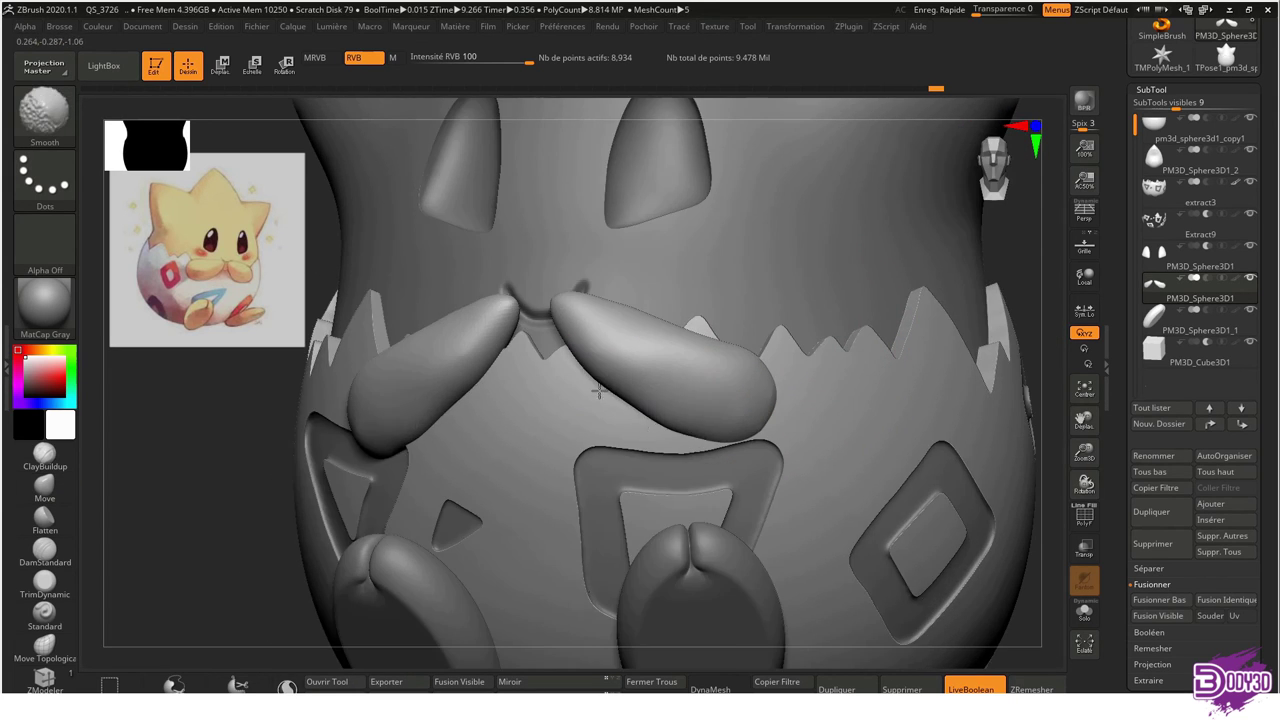
Inspect the arms and refine them with the Flatten brush (B, F, L)
mouse_move(800, 314)
right_down()
mouse_move(771, 371)
mouse_move(528, 386)
right_up()
right_drag(615, 386, 623, 389)
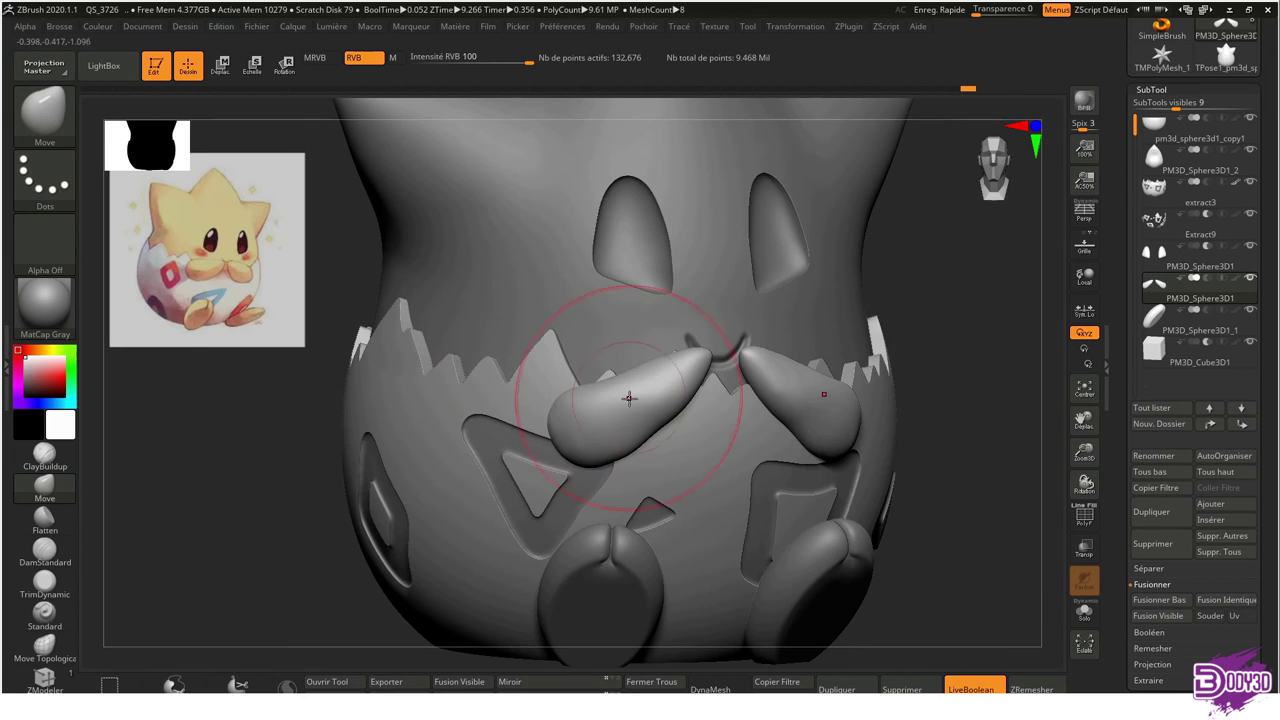
mouse_move(636, 468)
right_down()
mouse_move(466, 366)
mouse_move(697, 410)
right_up()
key(b)
key(f)
key(l)
mouse_move(922, 428)
right_down()
mouse_move(748, 334)
mouse_move(739, 446)
right_up()
mouse_move(749, 366)
right_down()
mouse_move(694, 486)
mouse_move(765, 486)
mouse_move(829, 371)
right_up()
Frame the whole figurine and make the PM3D_Sphere3D1_2 body the active subtool
key(f)
mouse_move(637, 363)
right_down()
mouse_move(661, 486)
mouse_move(655, 425)
mouse_move(617, 374)
right_up()
alt+click(661, 486)
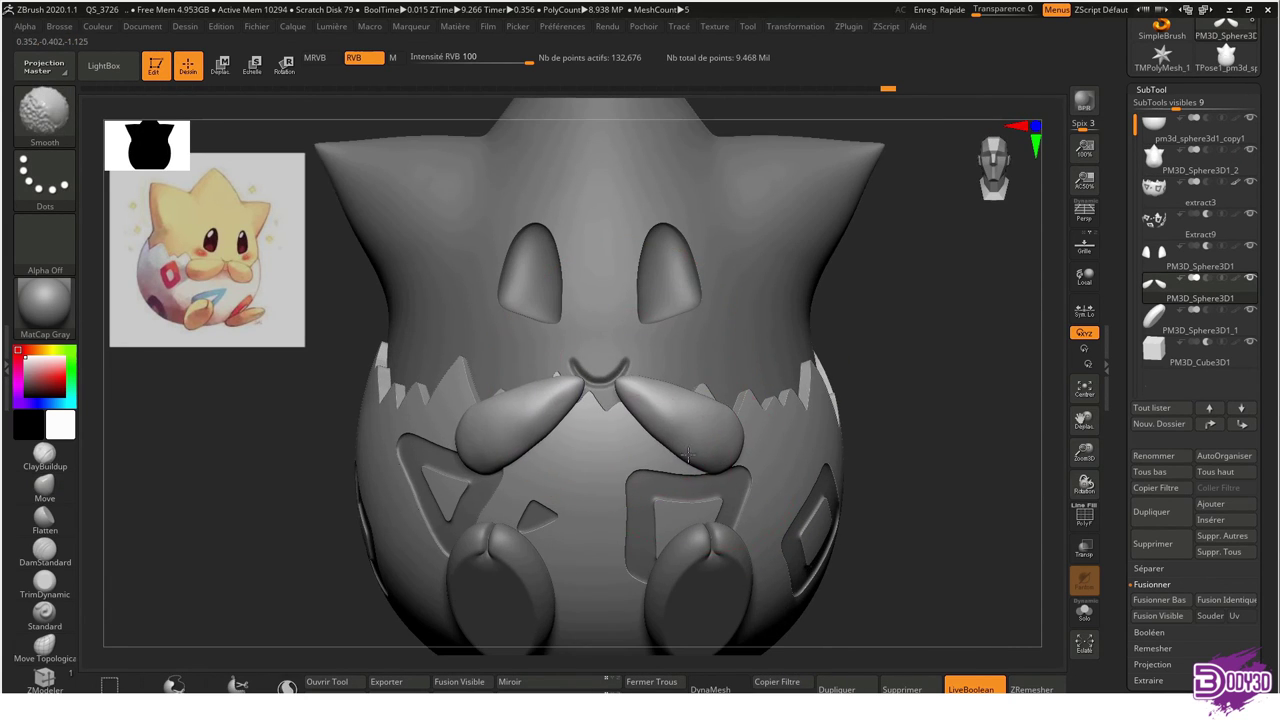
mouse_move(689, 455)
shift+right_down()
mouse_move(509, 463)
mouse_move(510, 437)
mouse_move(604, 431)
shift+right_up()
scroll(640, 310, down, 3)
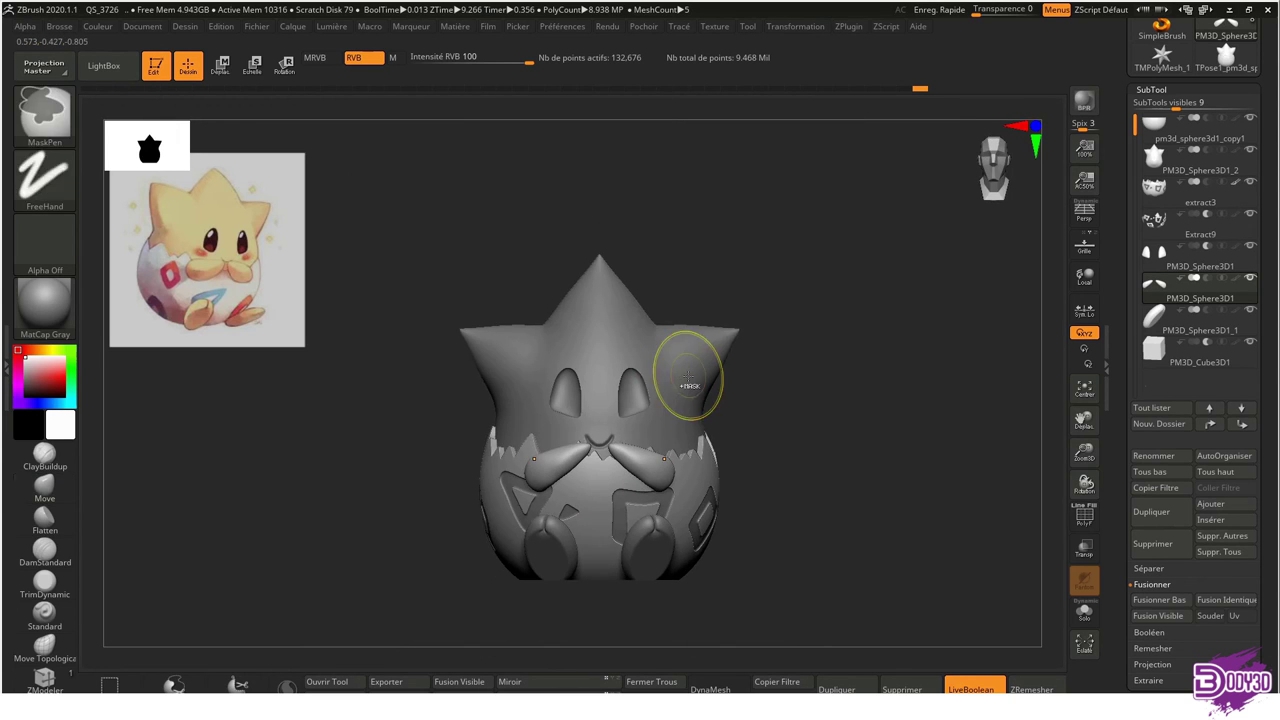
drag(694, 371, 632, 370)
alt+click(632, 370)
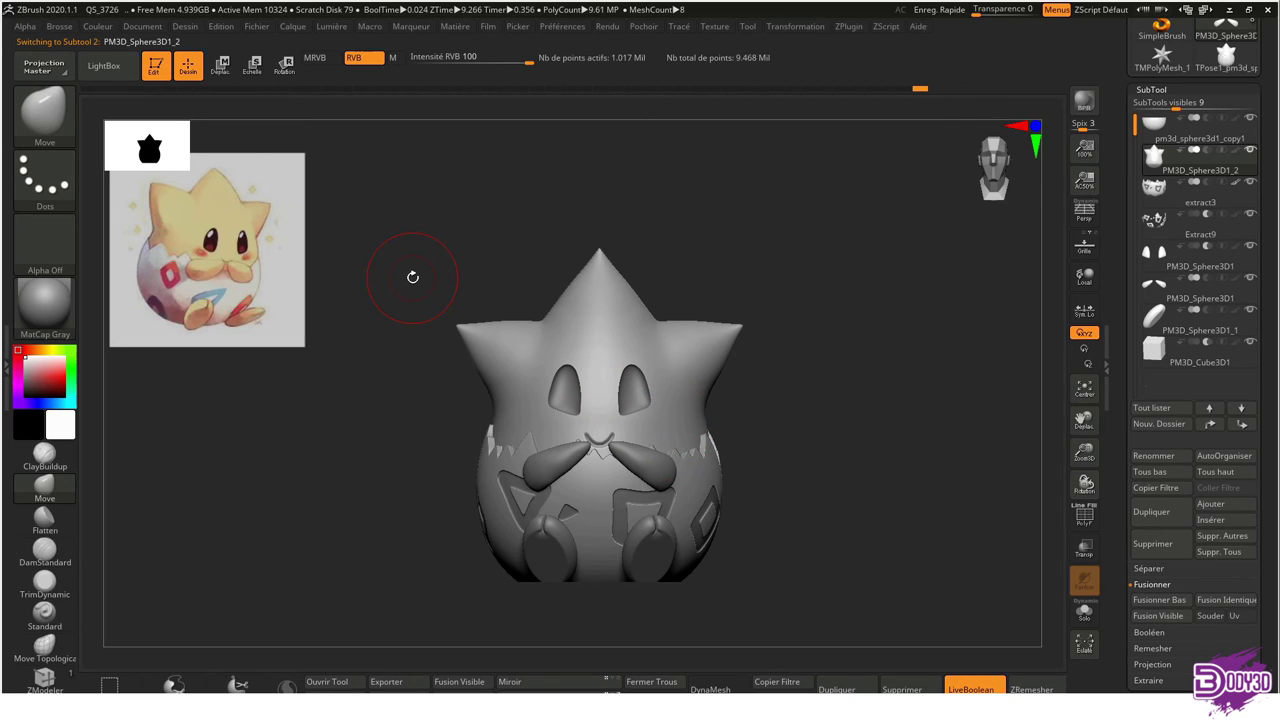
Sample pale yellow from the Spotlight reference image
key(z)
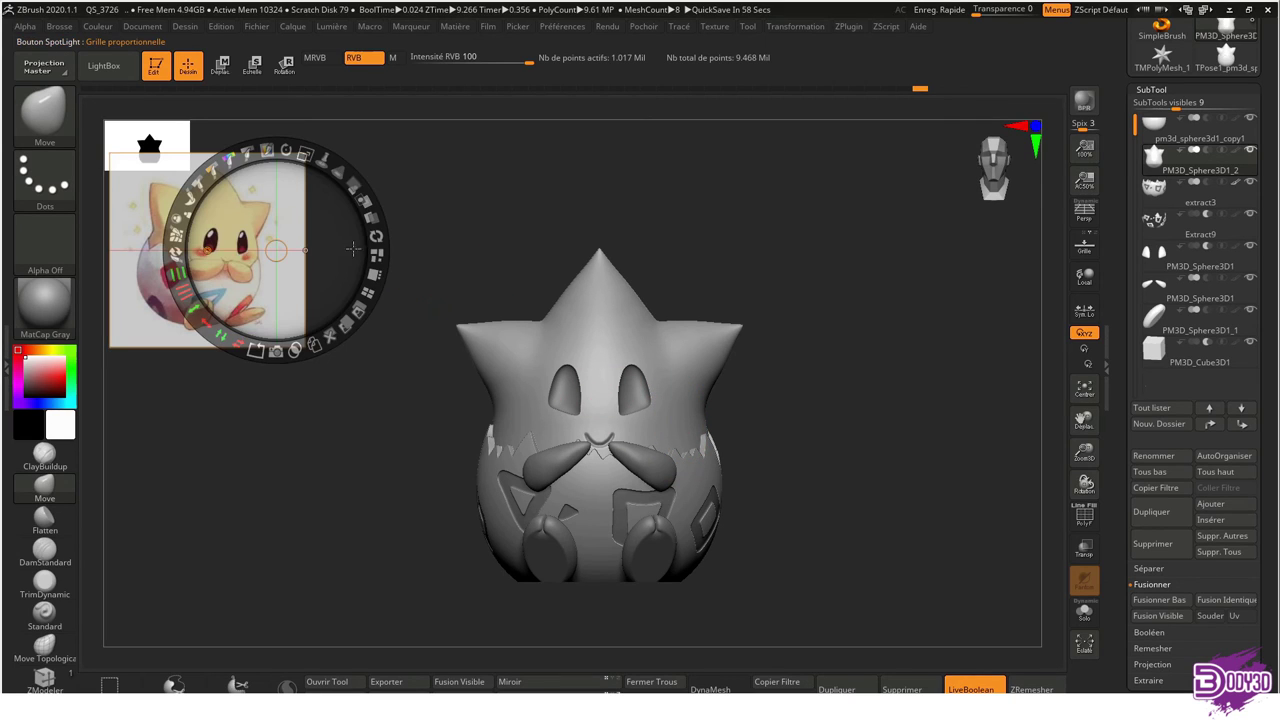
key(c)
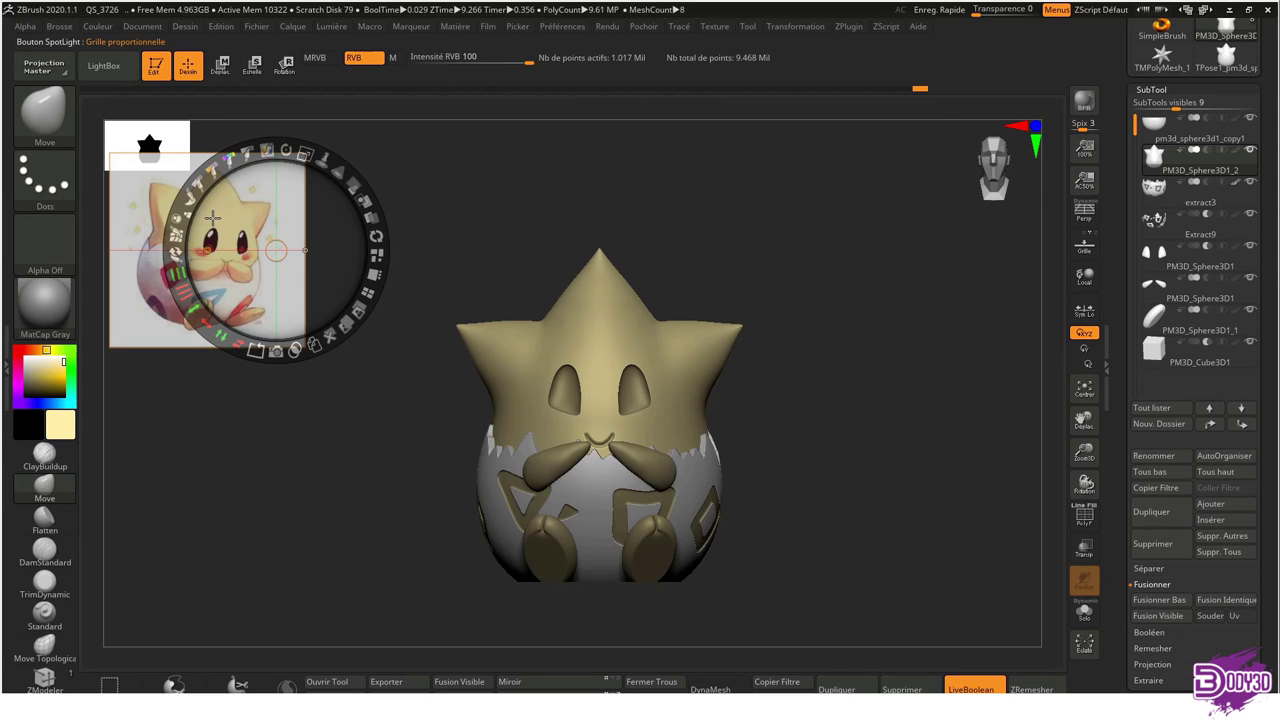
click(600, 332)
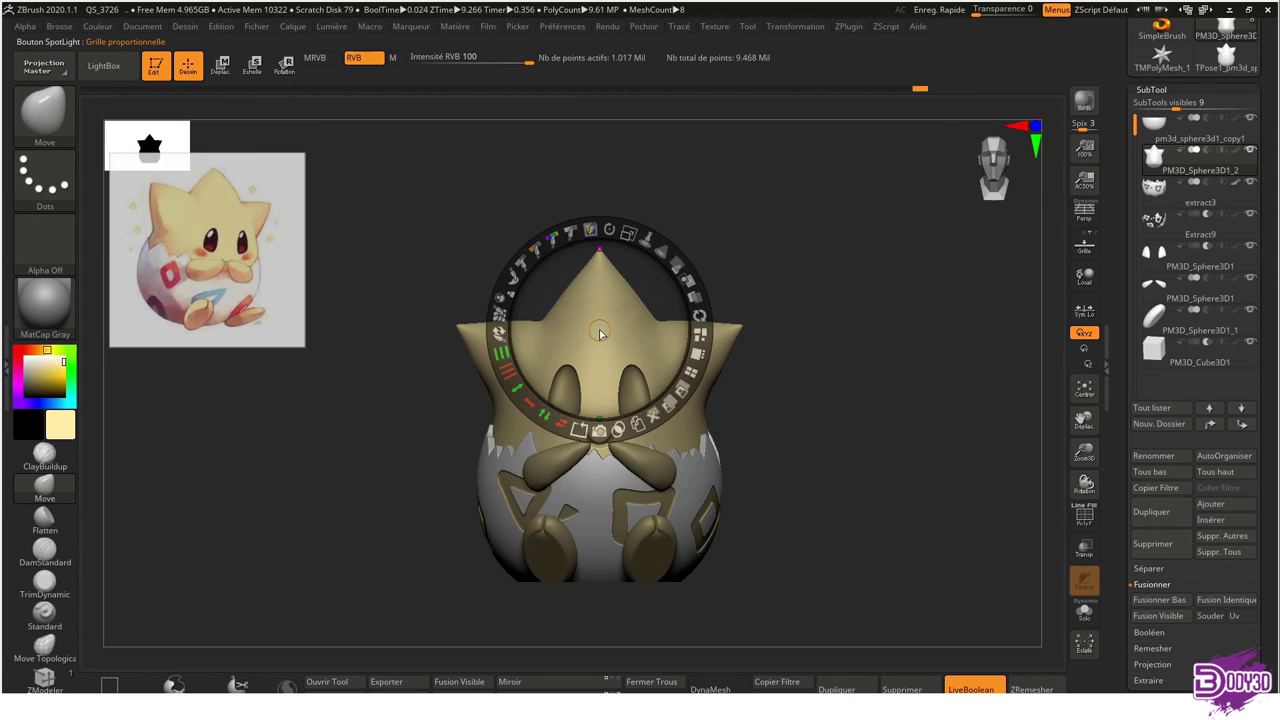
key(z)
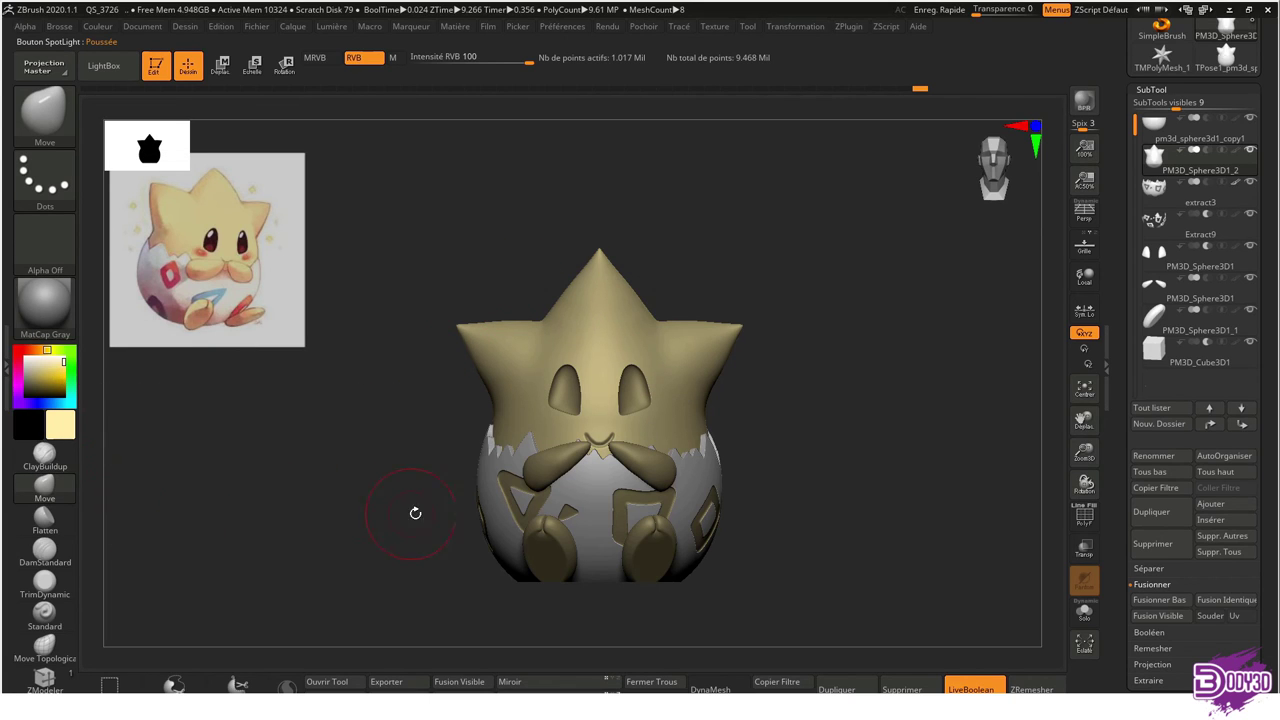
Choose the Standard brush and enable RGB colour painting
key(b)
key(s)
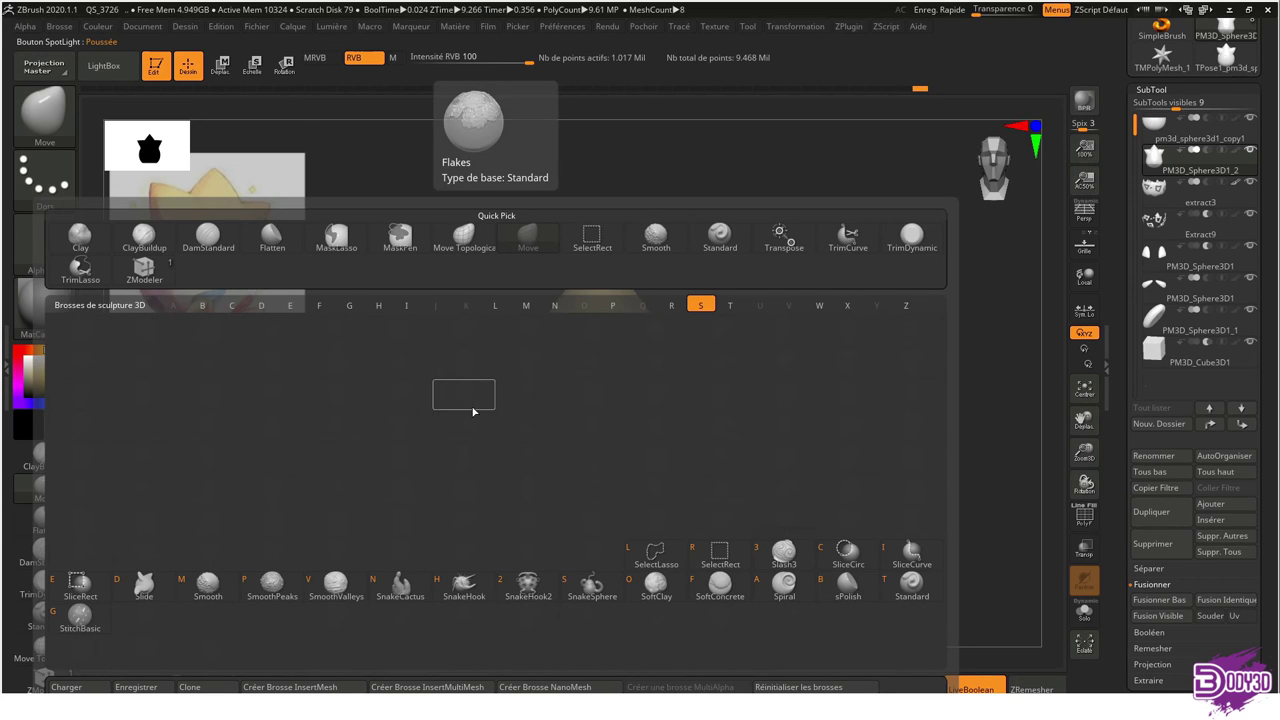
click(911, 583)
key(space)
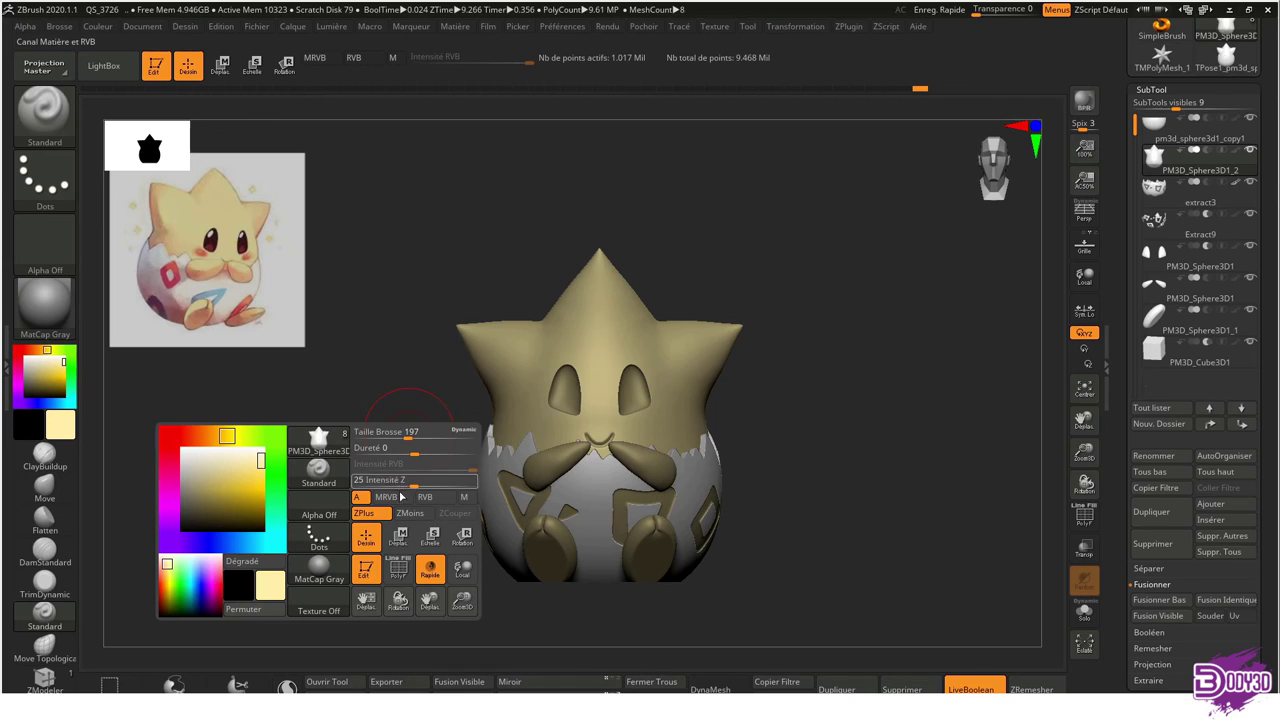
click(426, 497)
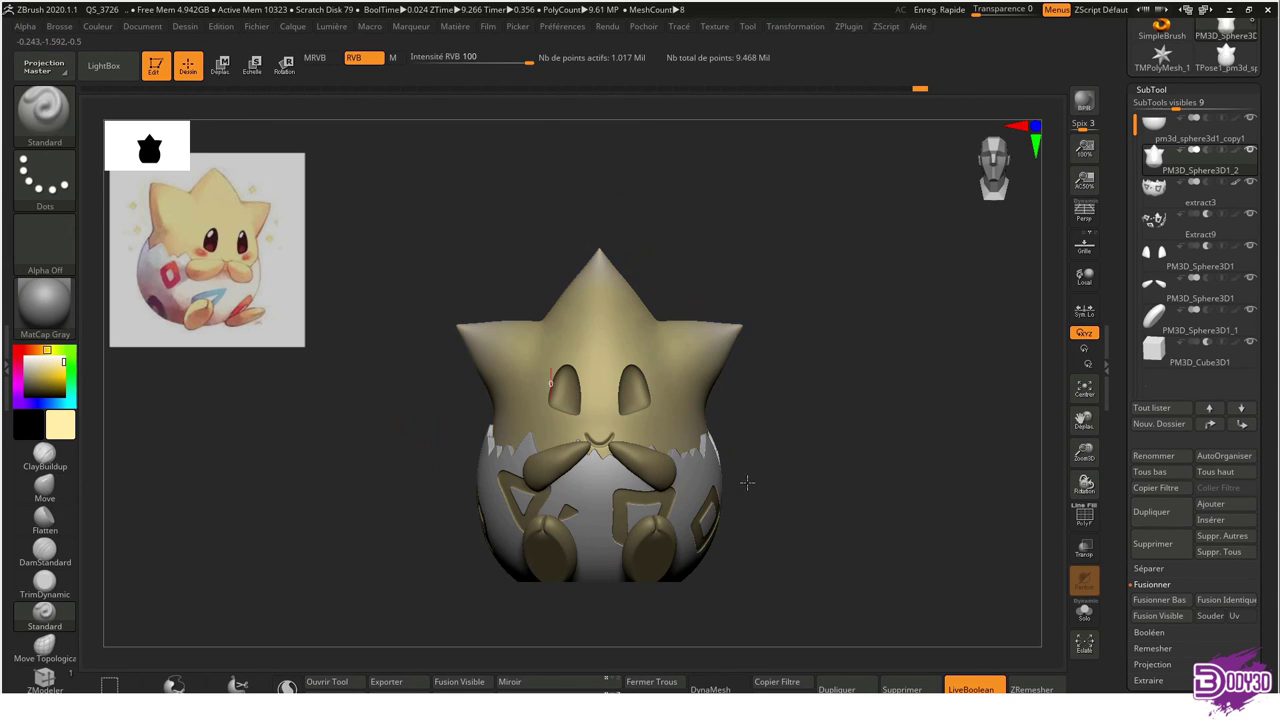
Fill the body, arms and feet subtools with yellow, leaving the egg shell white
drag(453, 515, 751, 357)
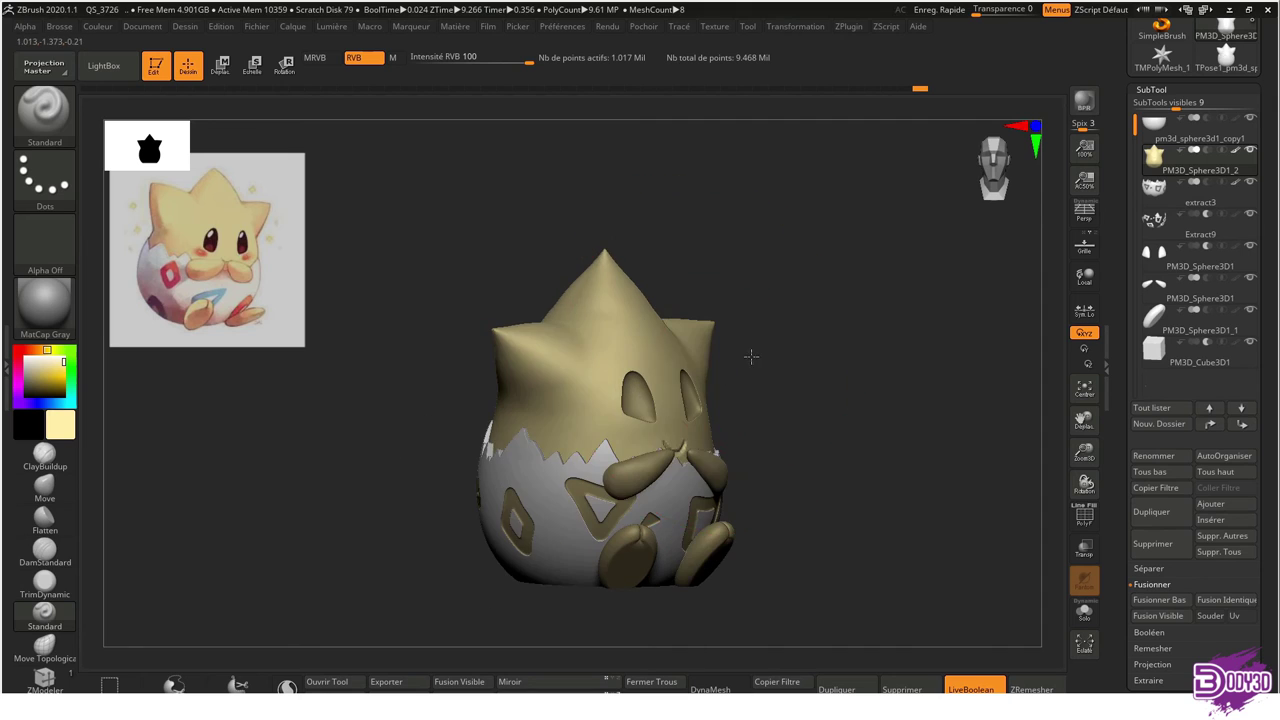
drag(586, 420, 548, 443)
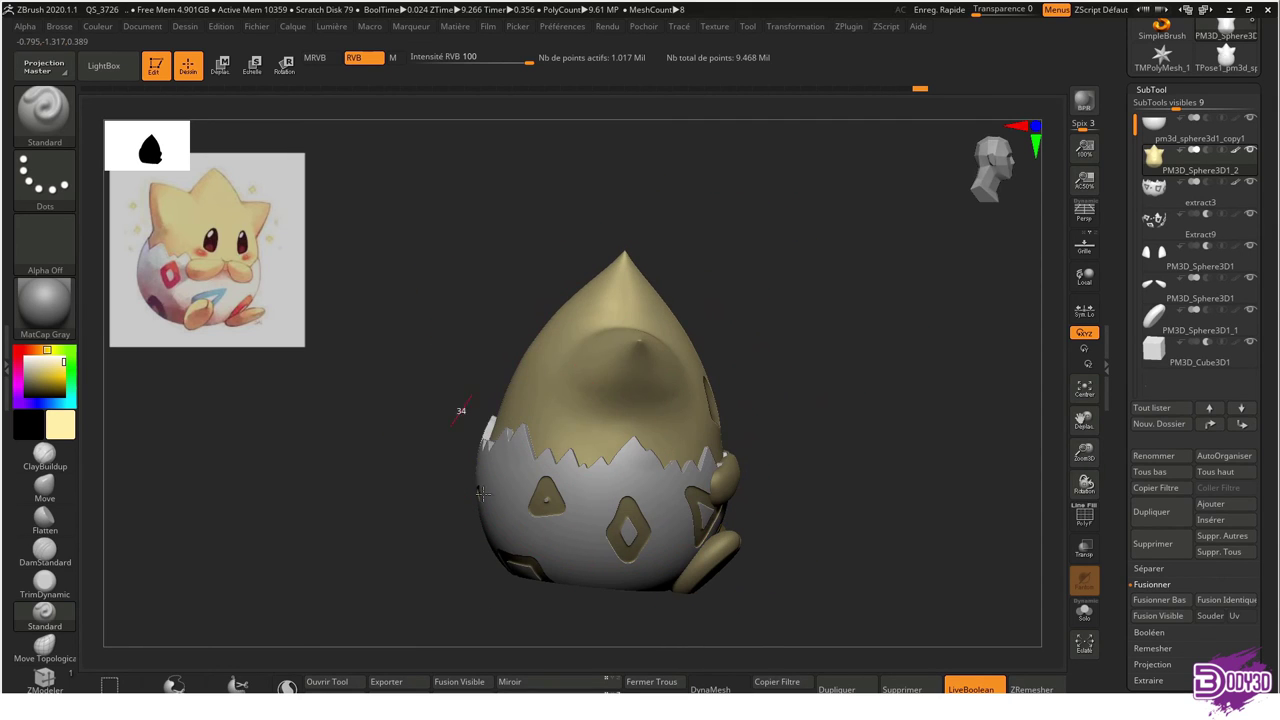
drag(481, 493, 565, 487)
alt+click(565, 487)
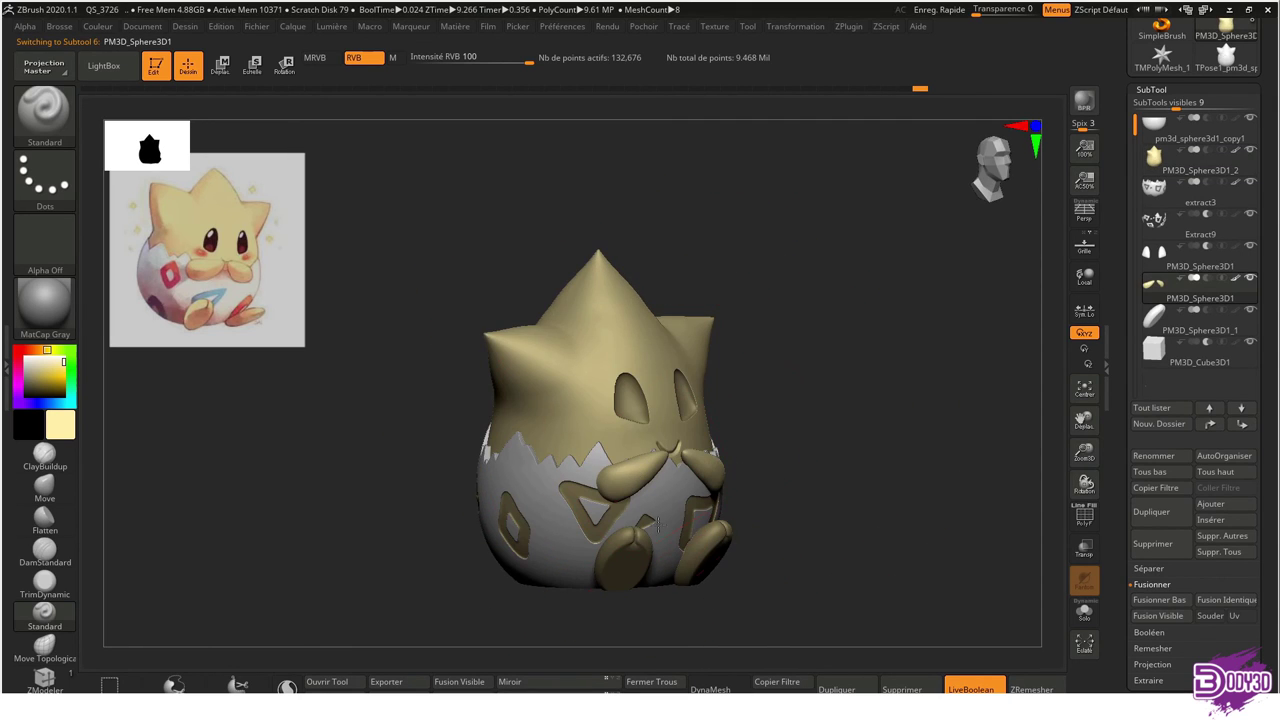
alt+click(727, 525)
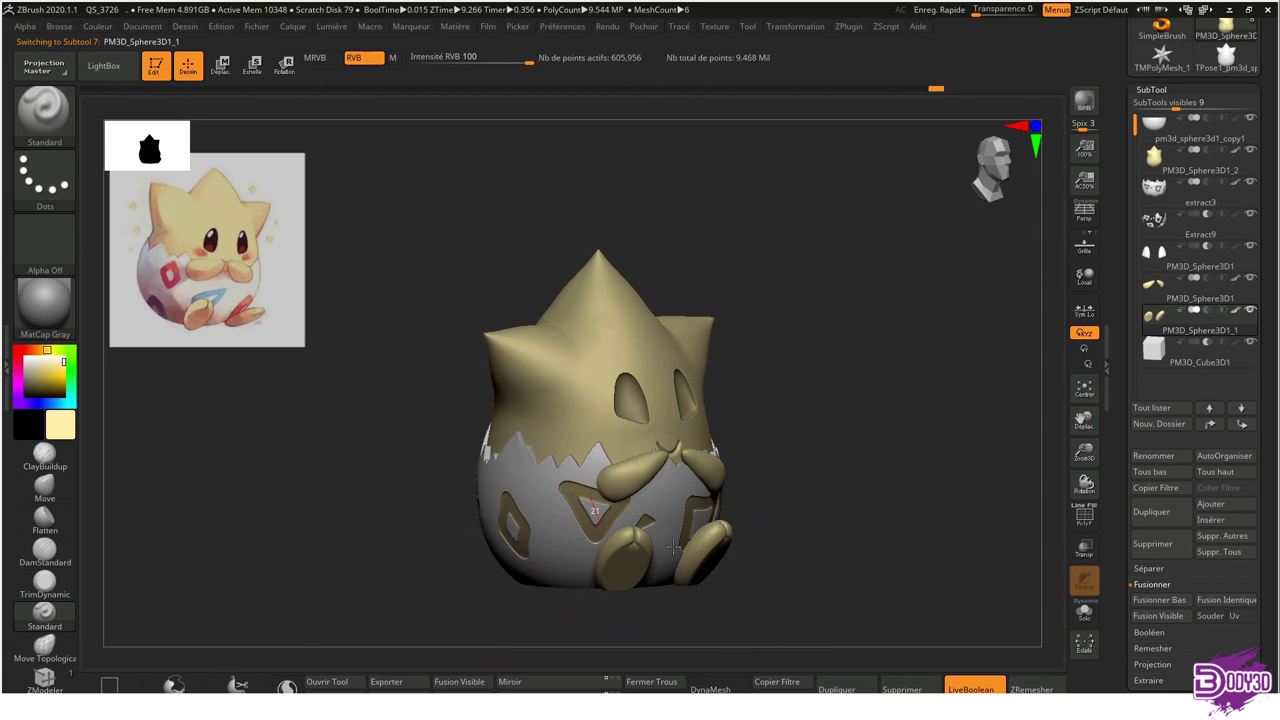
drag(597, 530, 620, 500)
alt+drag(700, 460, 620, 480)
alt+click(613, 480)
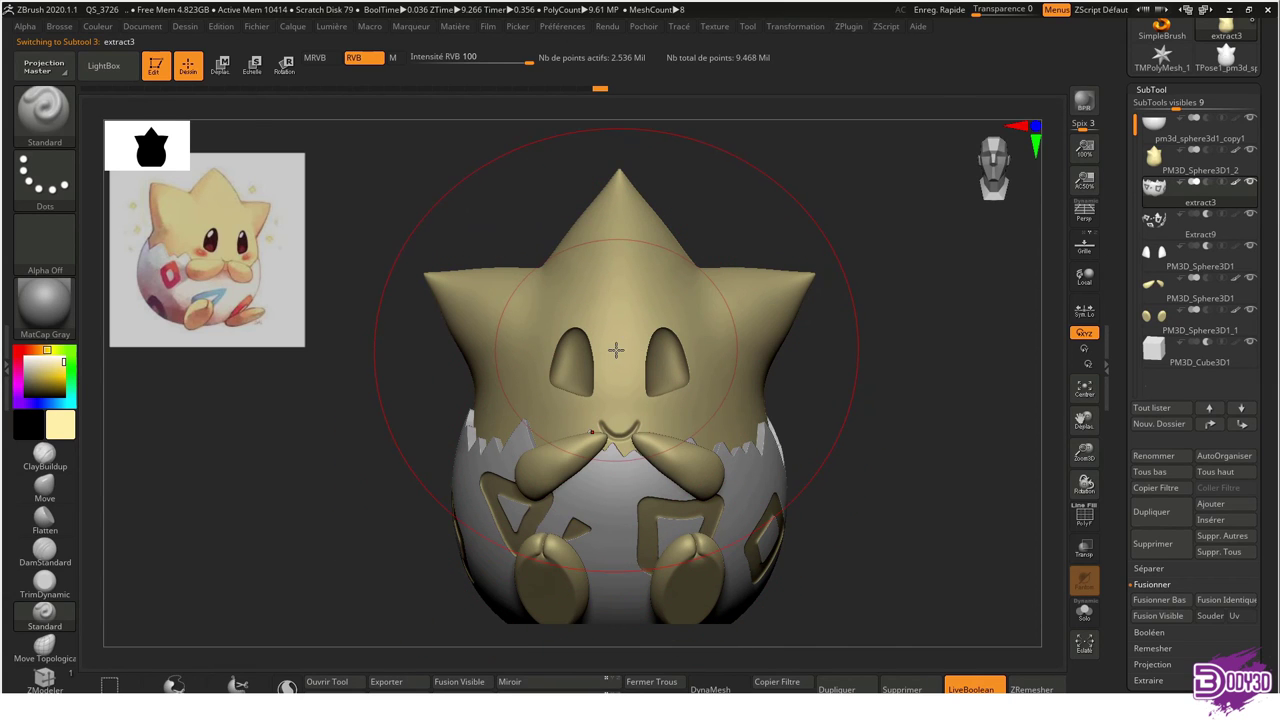
alt+click(568, 350)
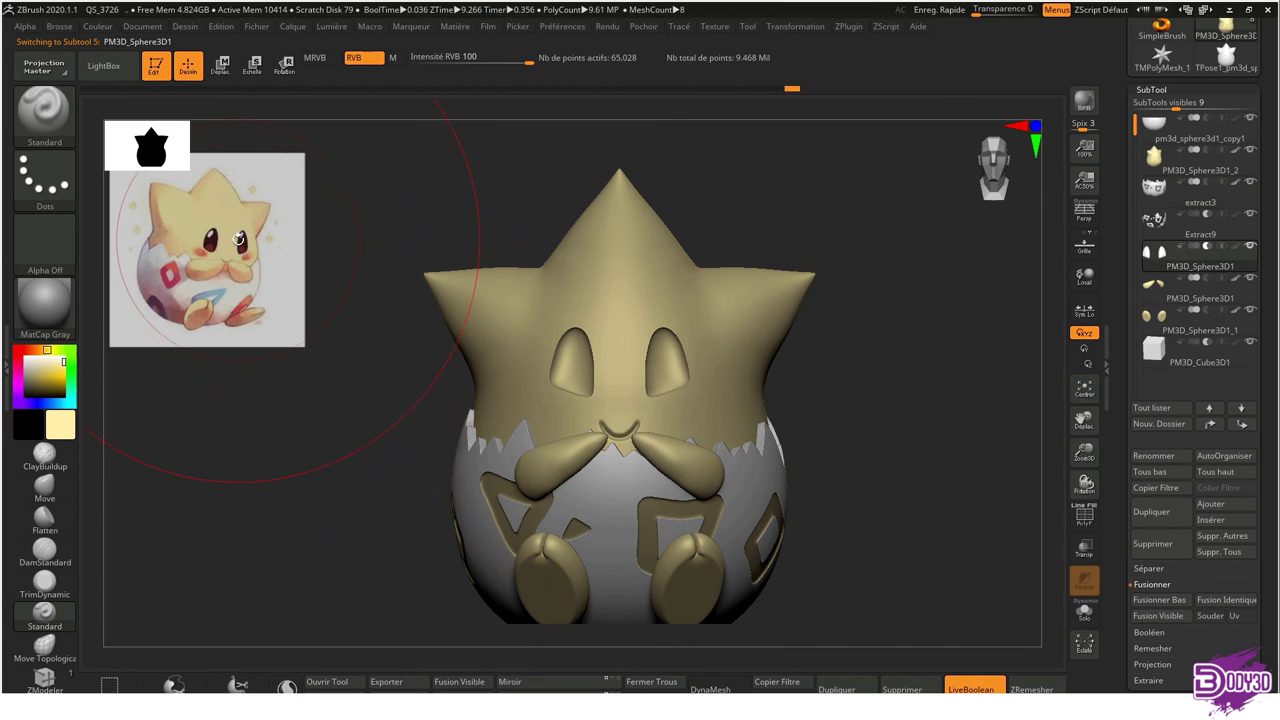
key(w)
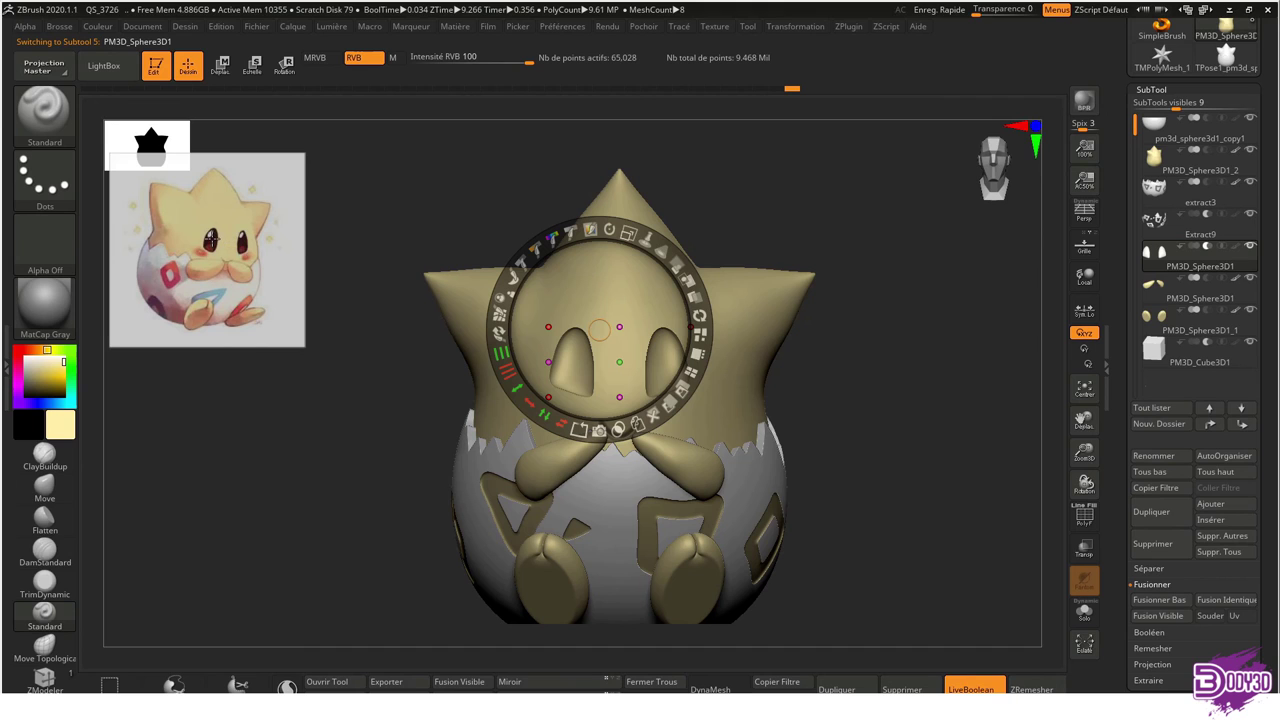
Sample dark red for the eyes and add white highlights in both eyes
key(c)
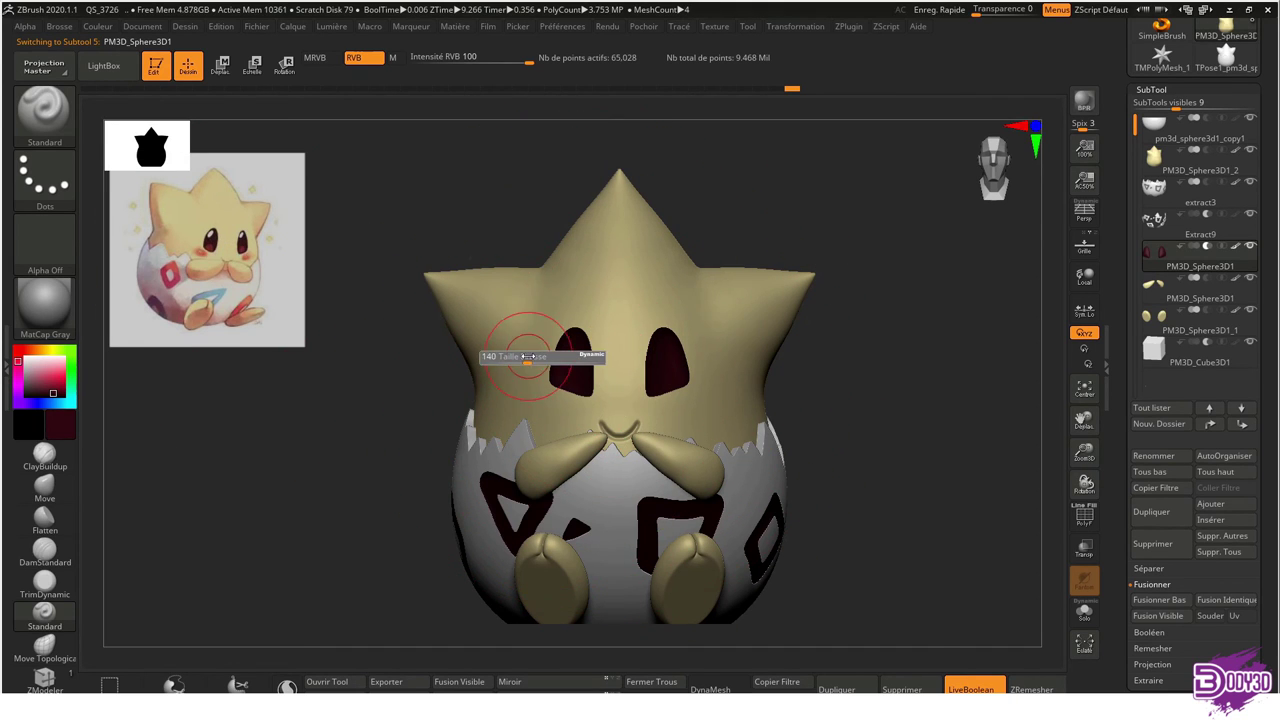
mouse_move(545, 357)
ctrl+right_down()
mouse_move(551, 246)
mouse_move(552, 338)
ctrl+right_up()
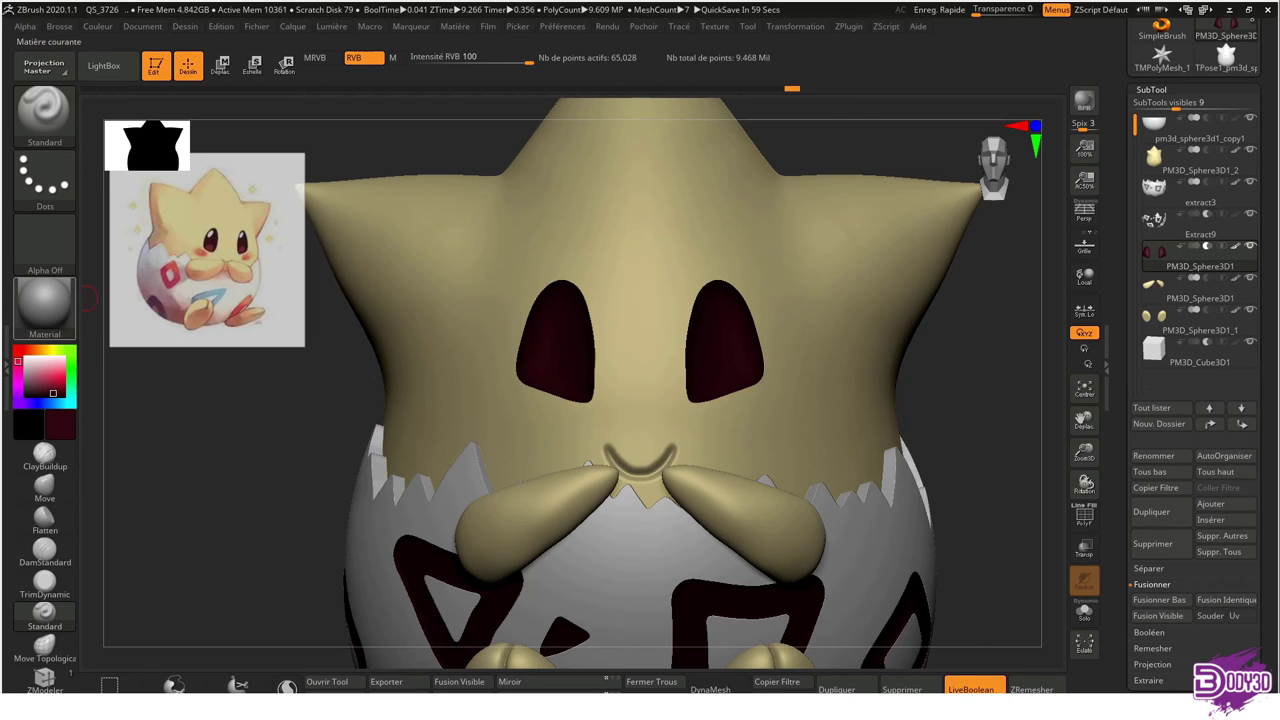
click(60, 425)
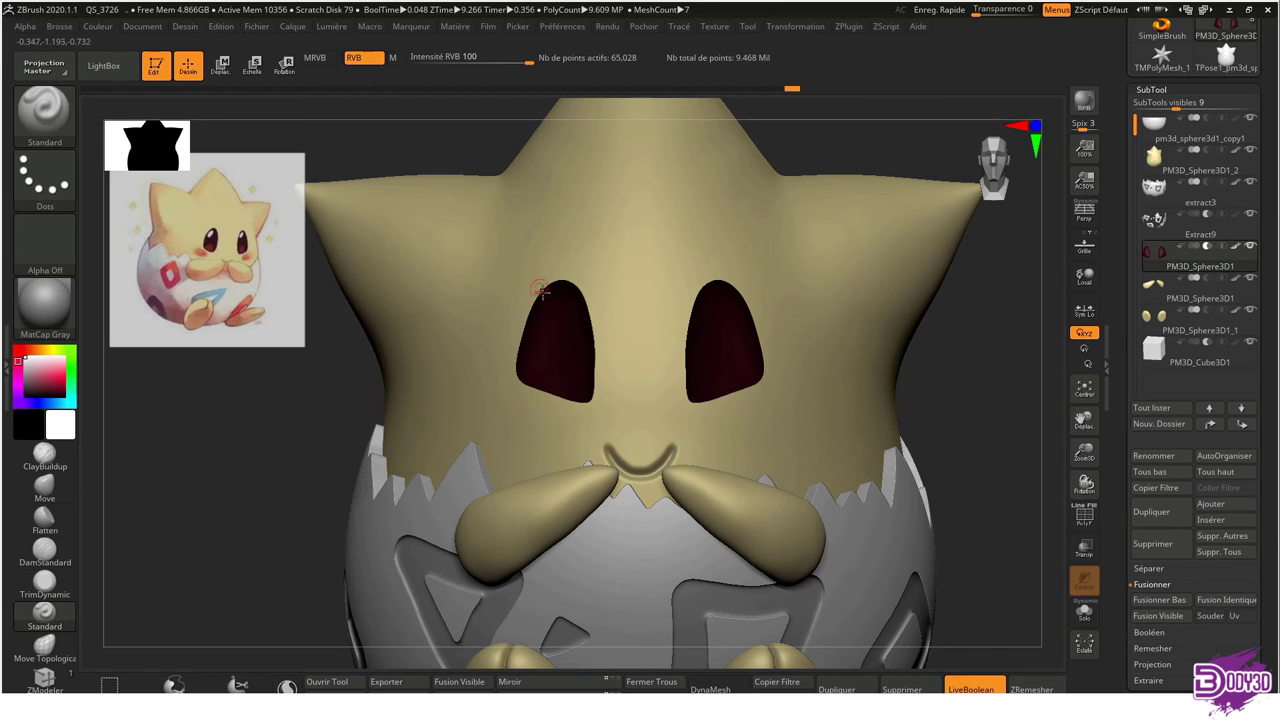
click(548, 305)
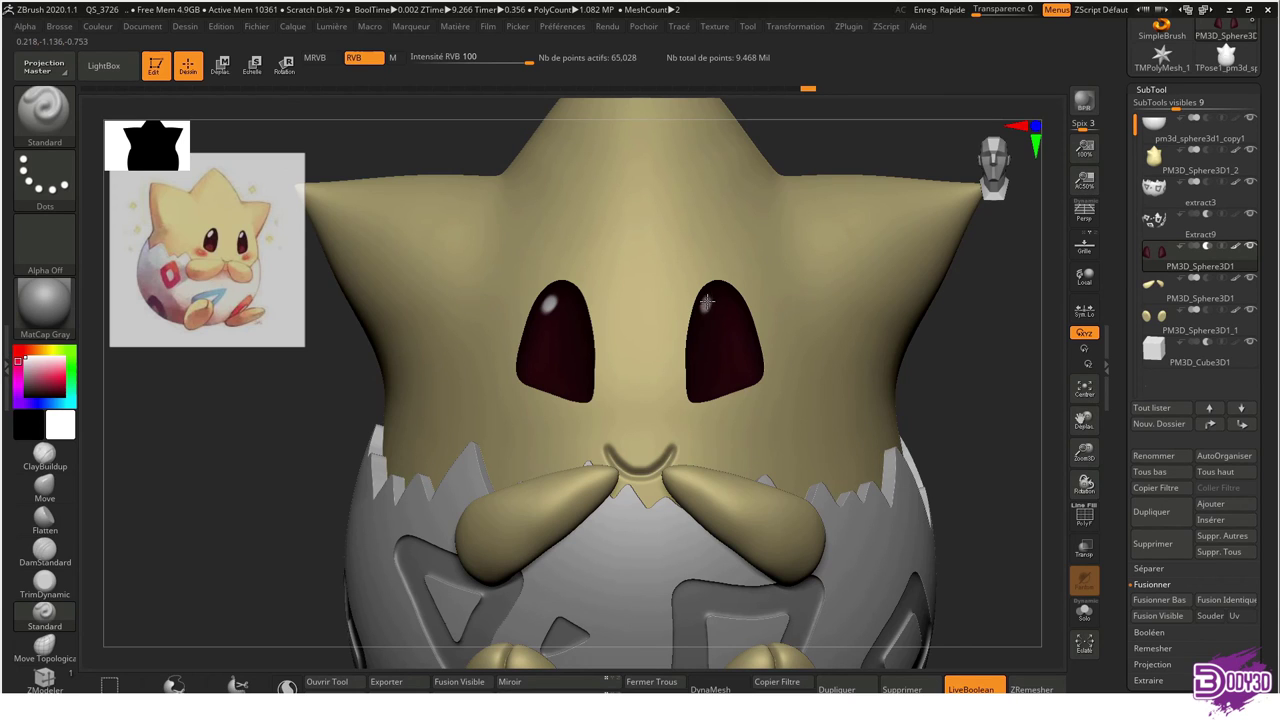
click(706, 303)
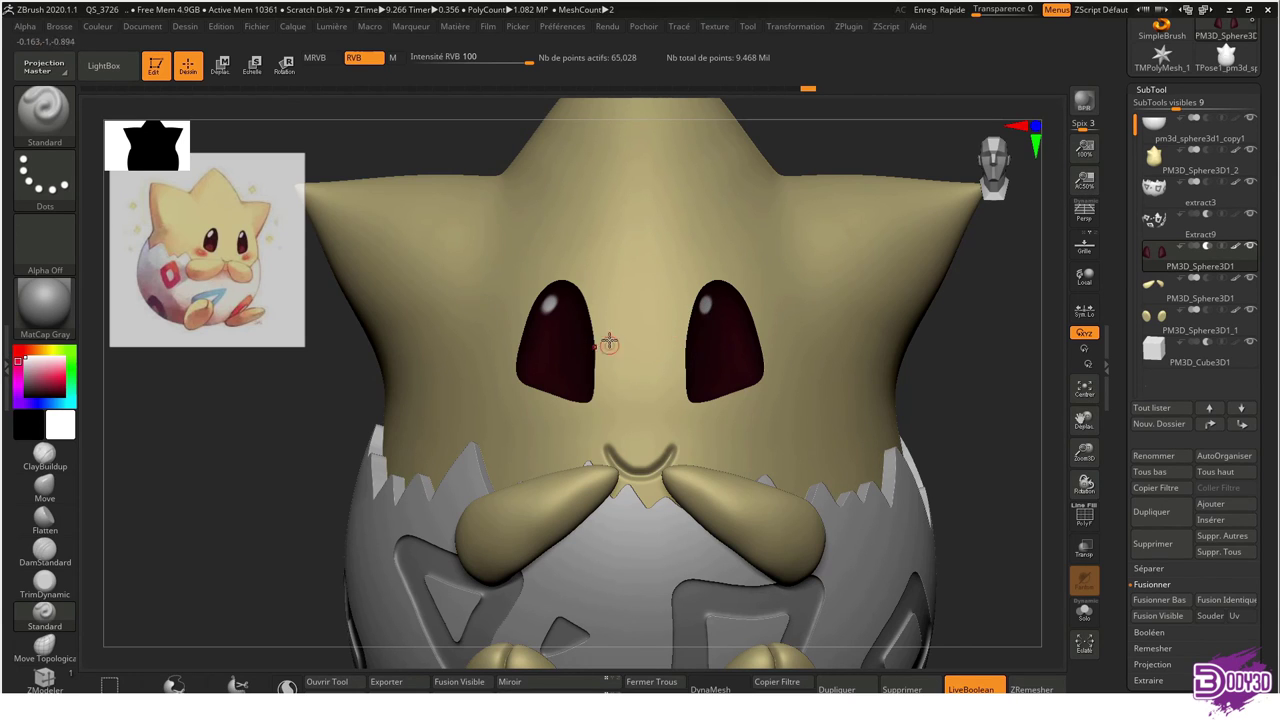
Fill the mouth subtool with solid black and zoom out to the whole figurine
key(shift+z)
key(shift+z)
key(c)
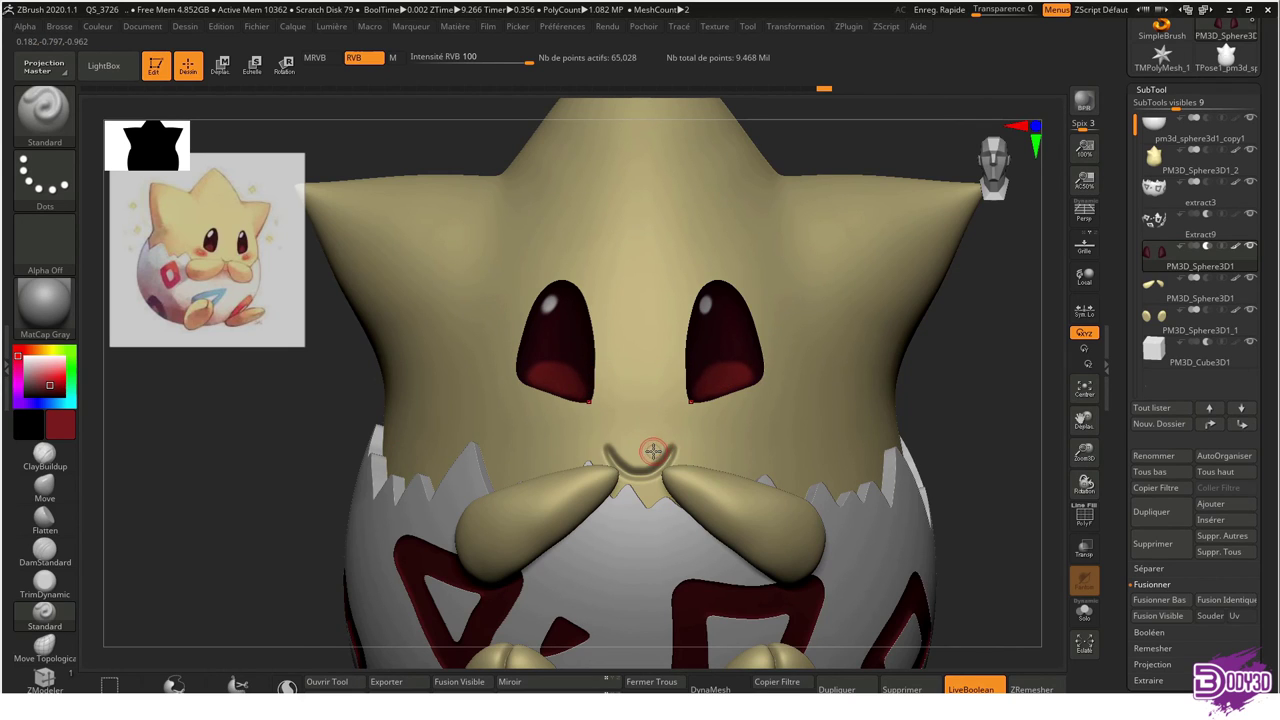
key(ctrl+z)
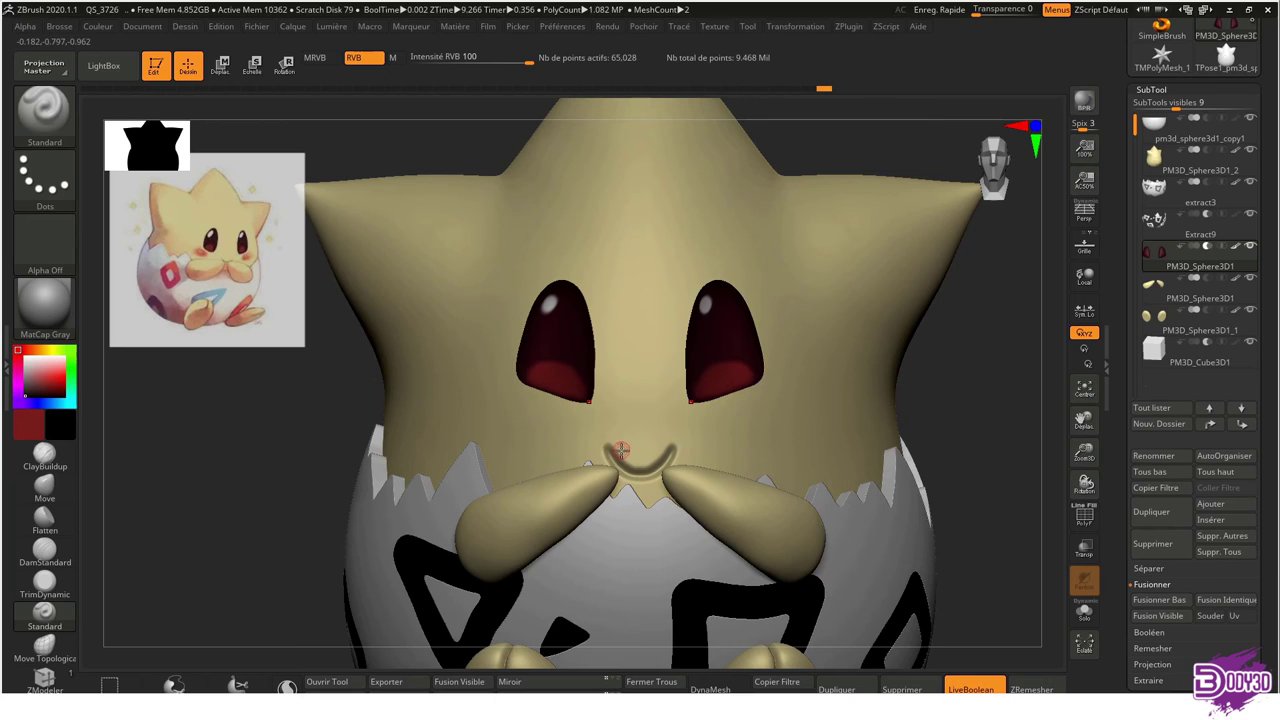
alt+click(615, 459)
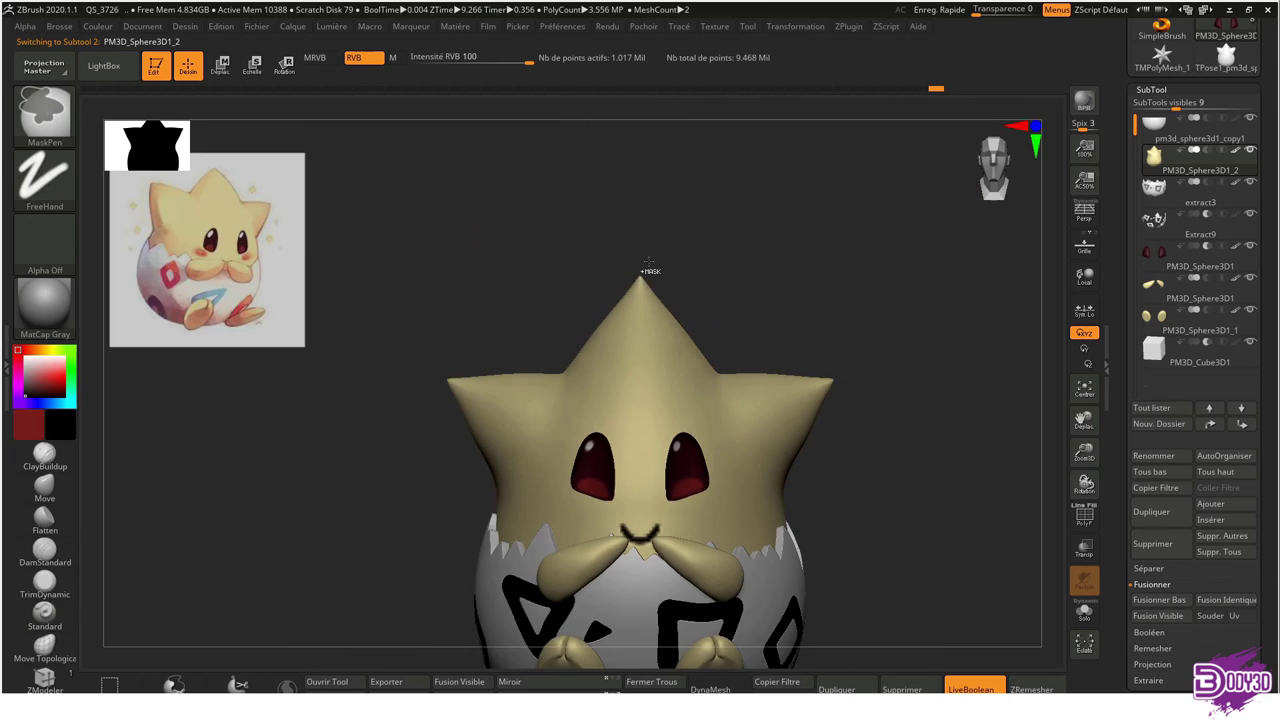
ctrl+right_drag(622, 397, 691, 234)
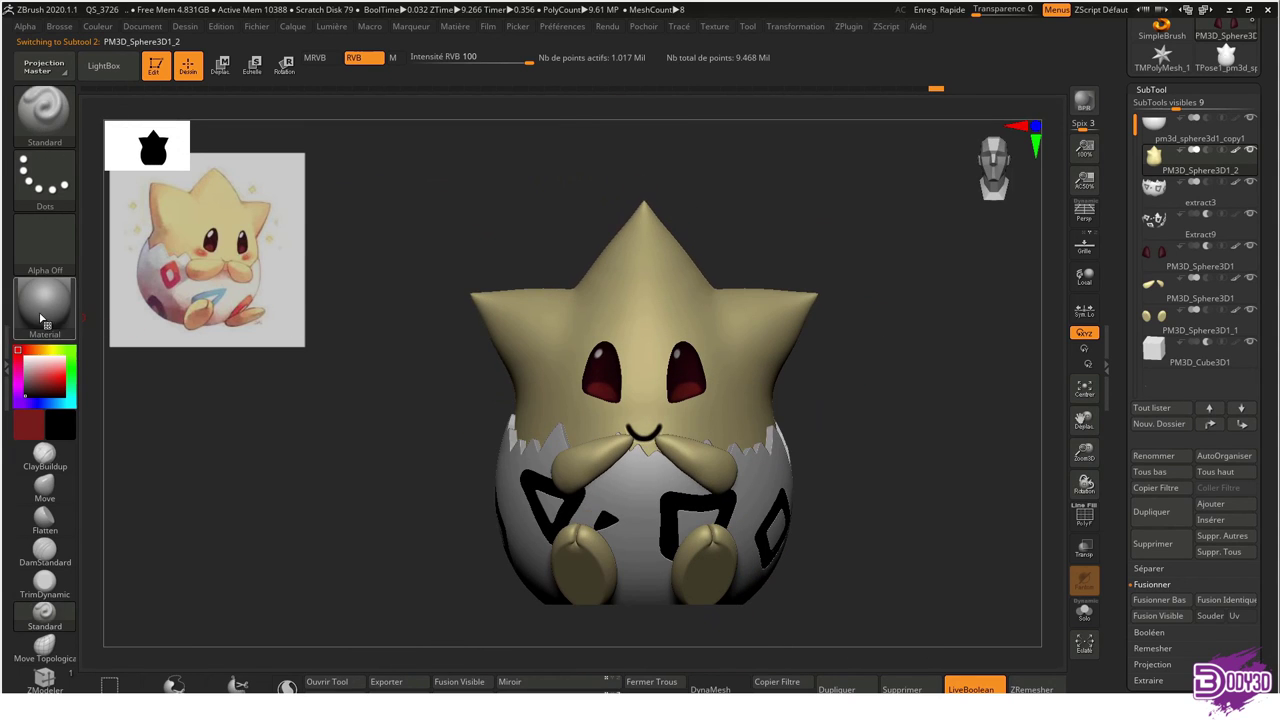
Try the MatCap White01, PolySkin and MatCap GreenClay materials on the figurine
click(44, 305)
click(187, 399)
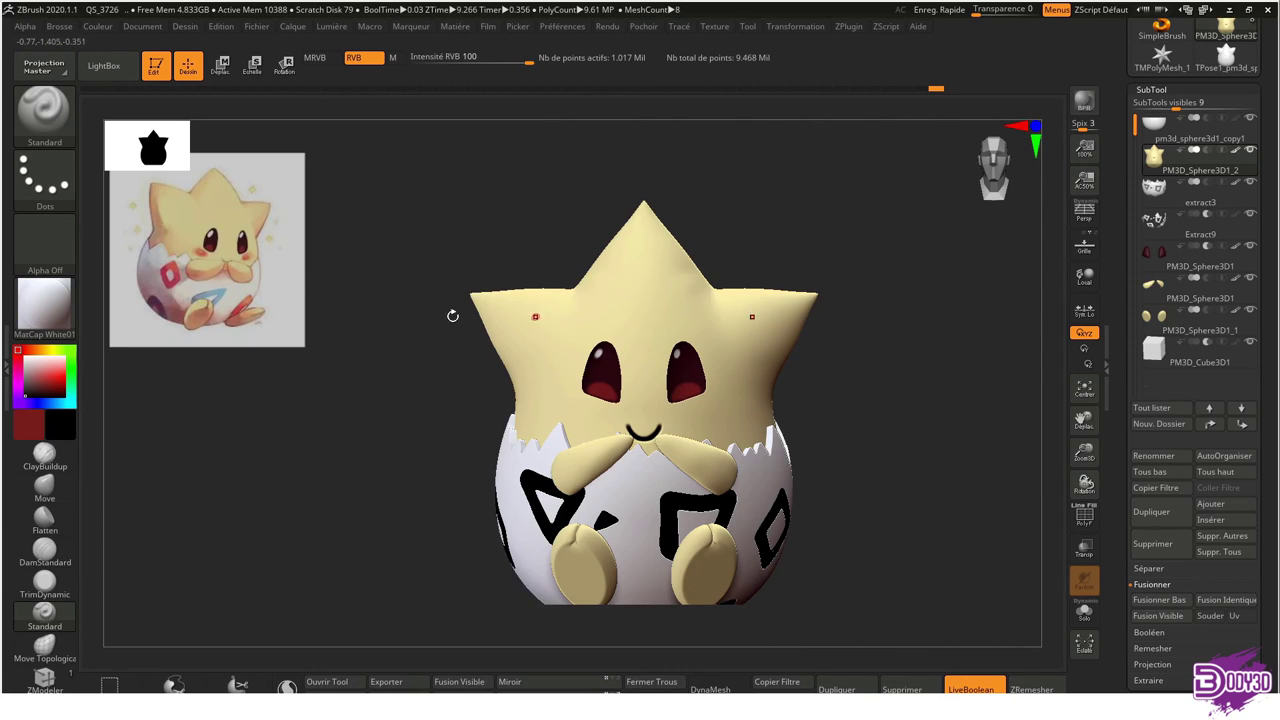
click(44, 305)
click(254, 403)
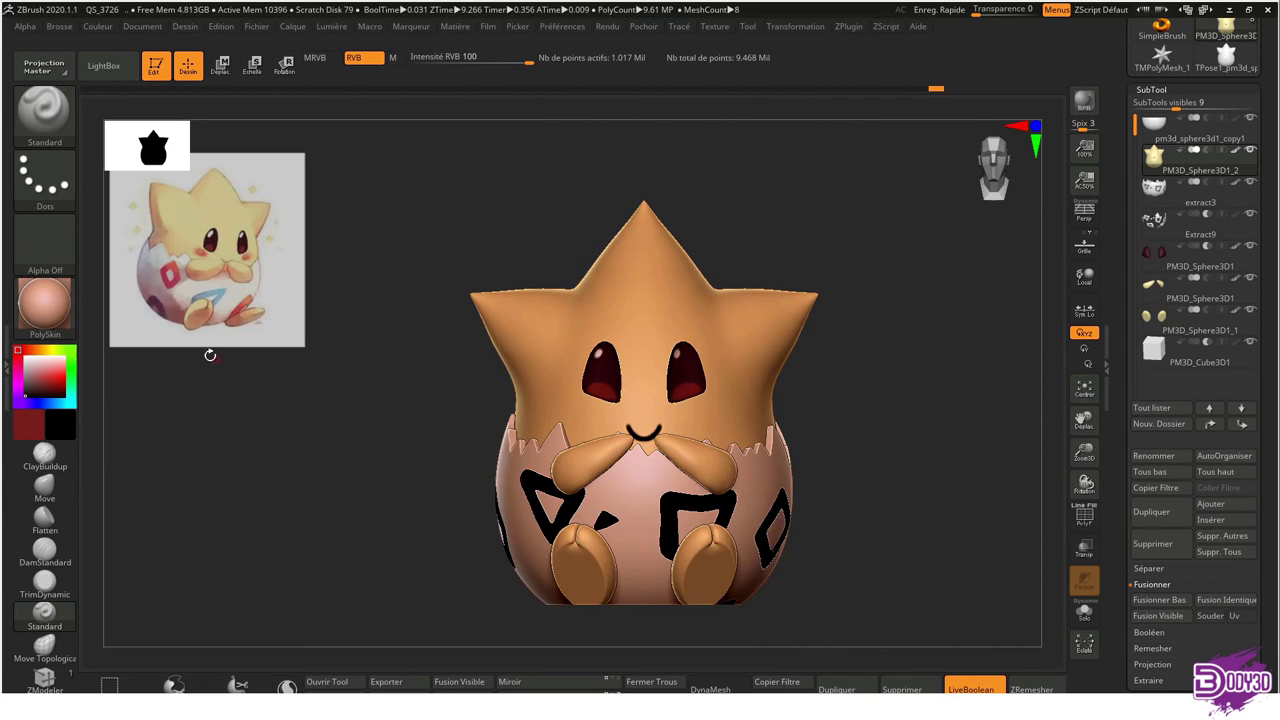
click(40, 302)
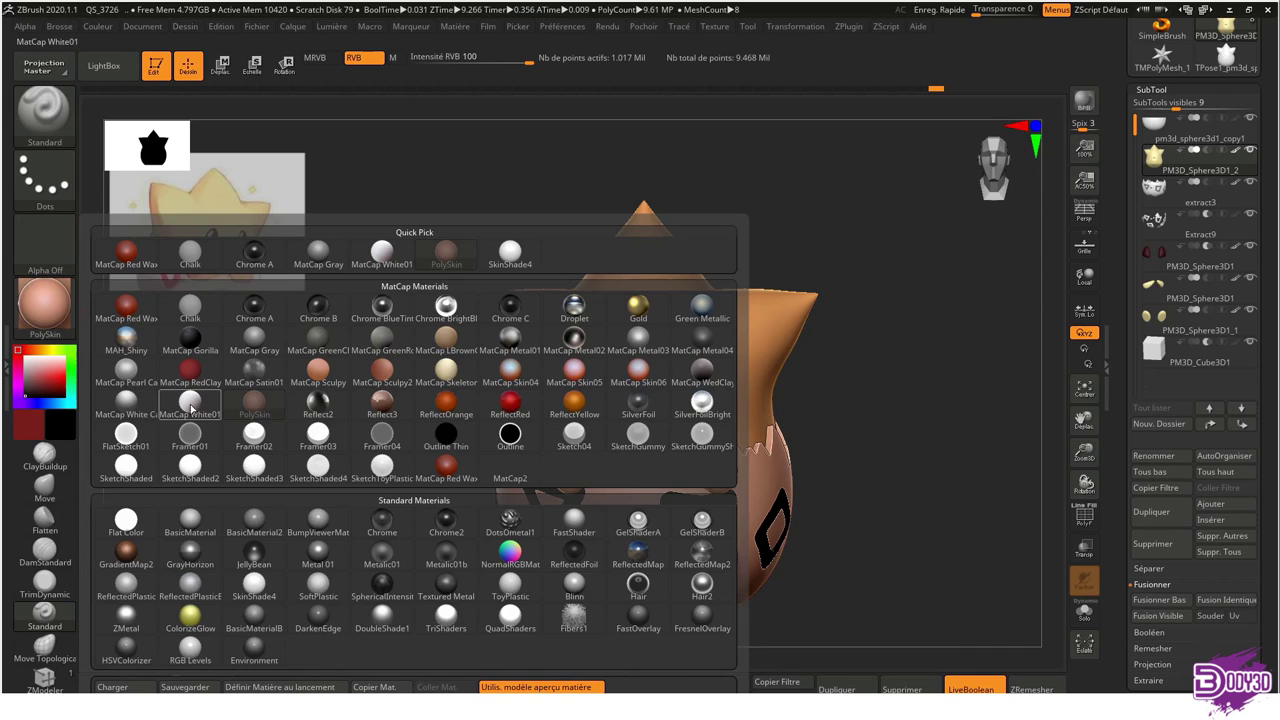
click(191, 406)
click(44, 305)
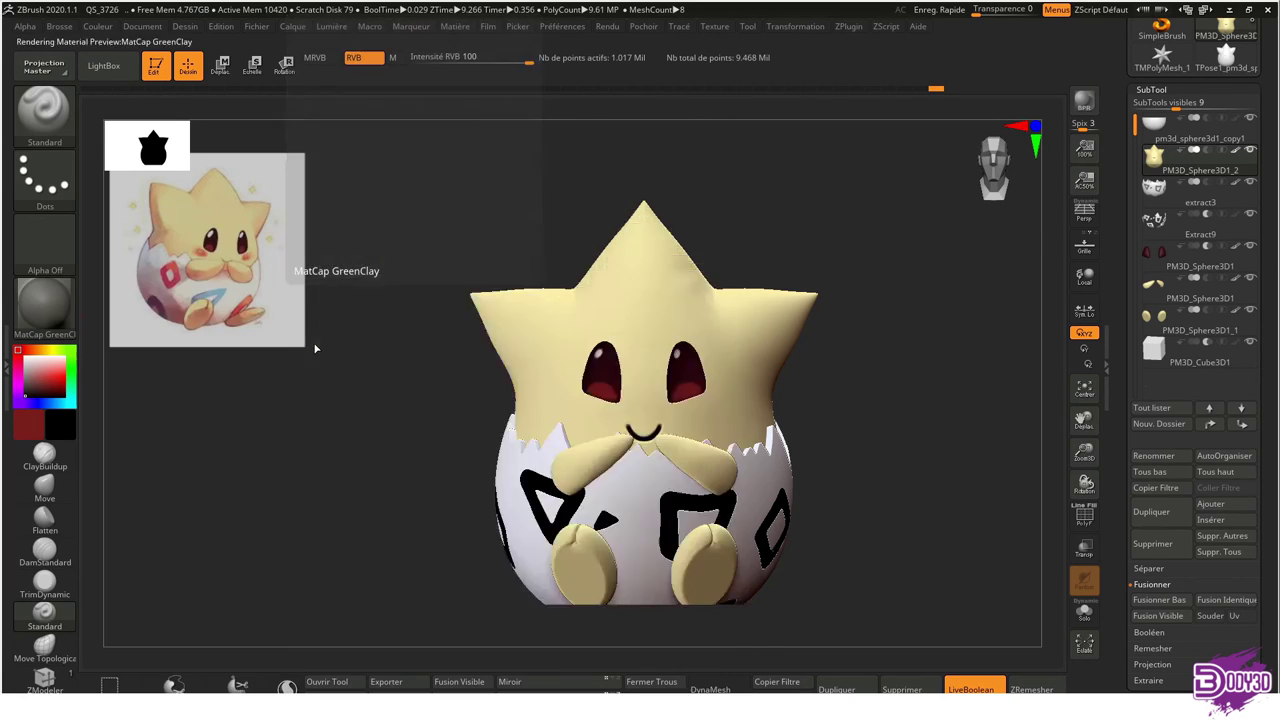
click(318, 340)
BPR-render a preview, apply MatCap Skeleton, then select the egg and feet piece
key(shift+r)
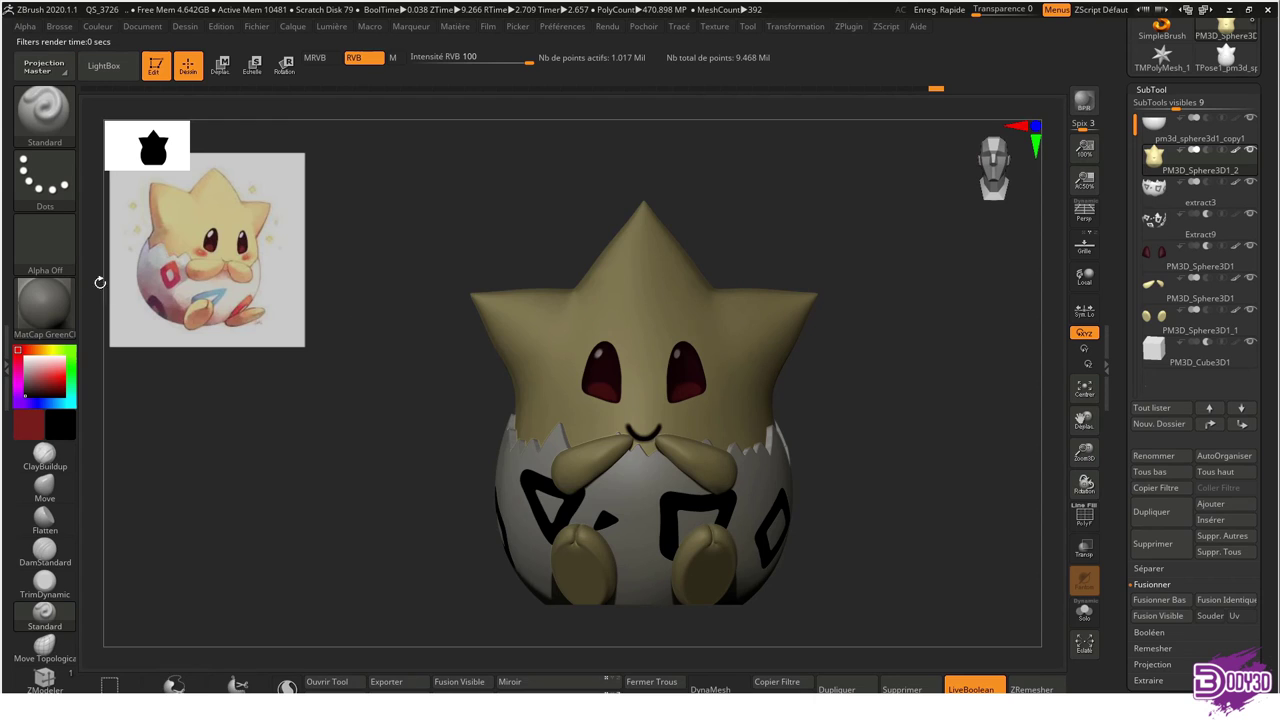
click(45, 303)
click(501, 375)
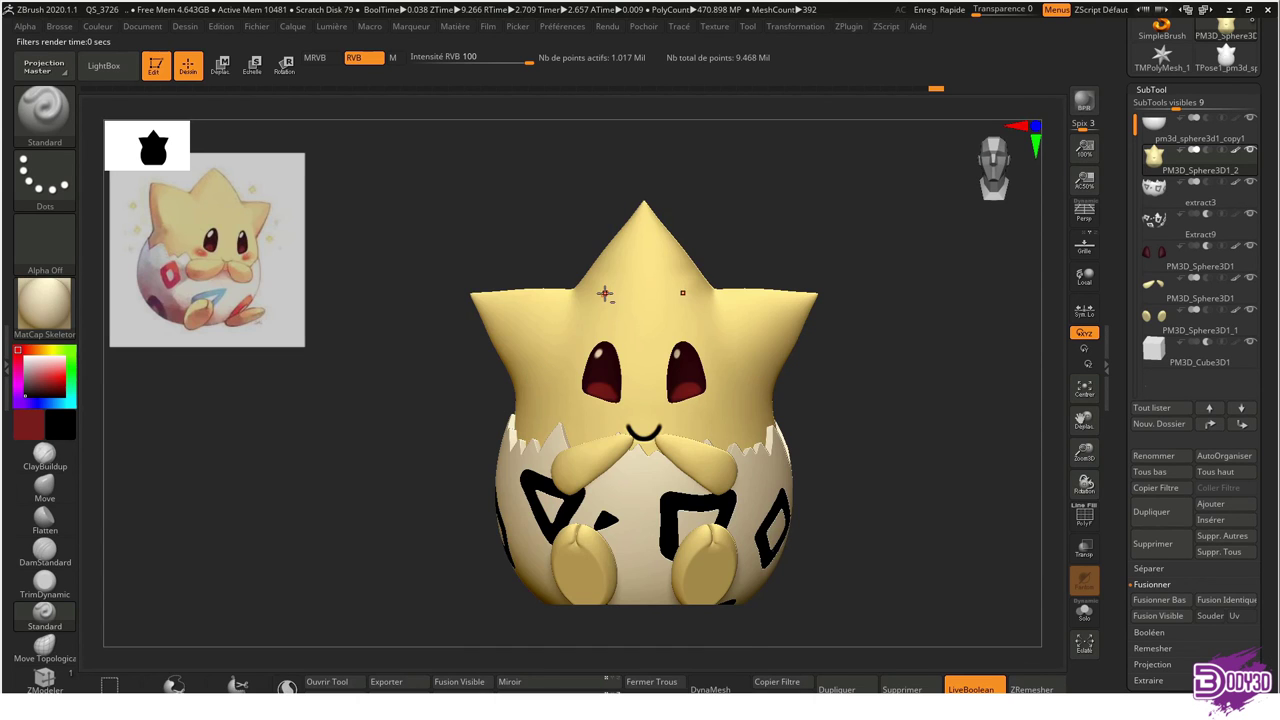
alt+click(559, 322)
mouse_move(830, 400)
mouse_down()
mouse_move(548, 480)
mouse_move(677, 371)
mouse_up()
alt+click(548, 480)
Turn on MRGB and polypaint orange blush on both feet
key(f)
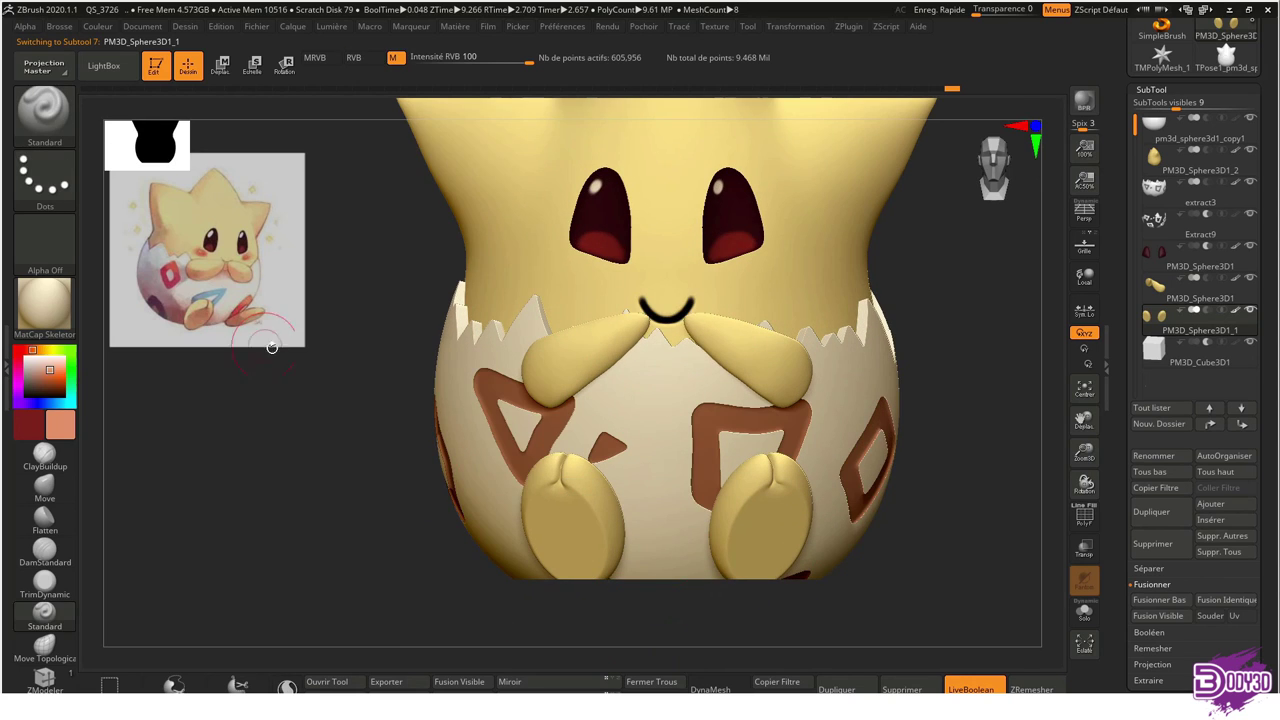
click(400, 490)
mouse_move(557, 517)
mouse_down()
mouse_move(623, 506)
mouse_move(583, 510)
mouse_up()
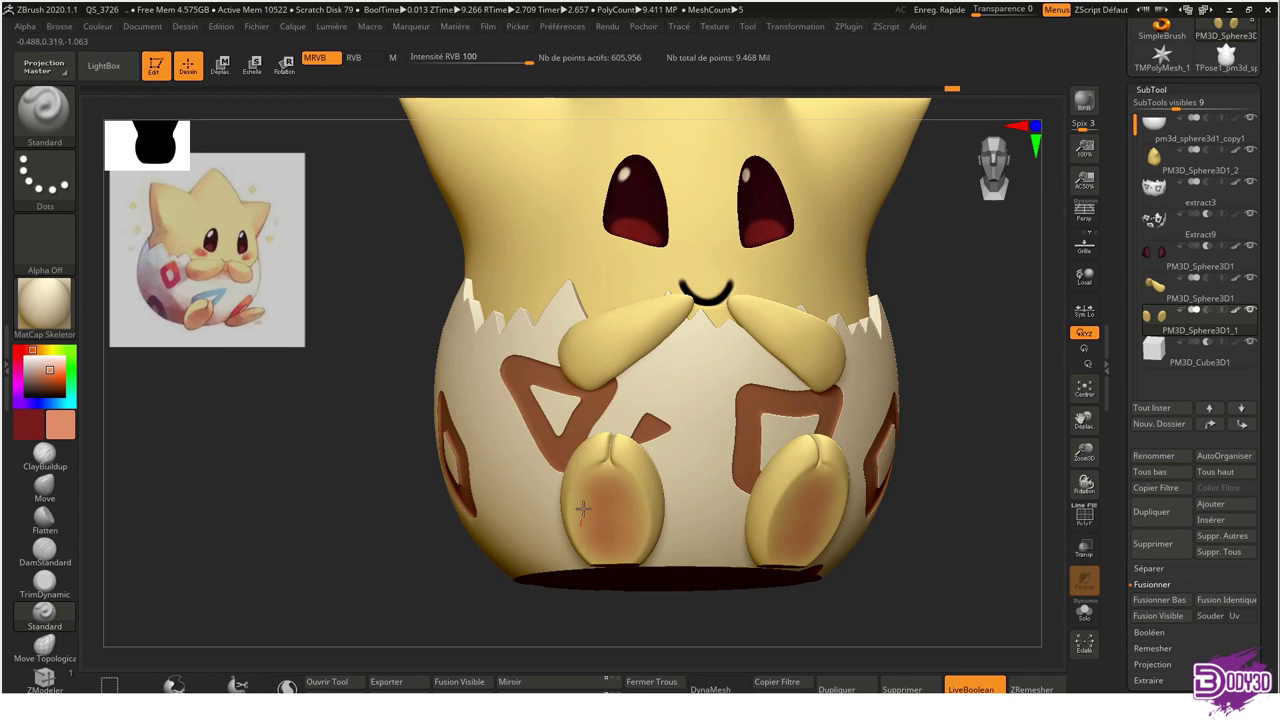
key(f)
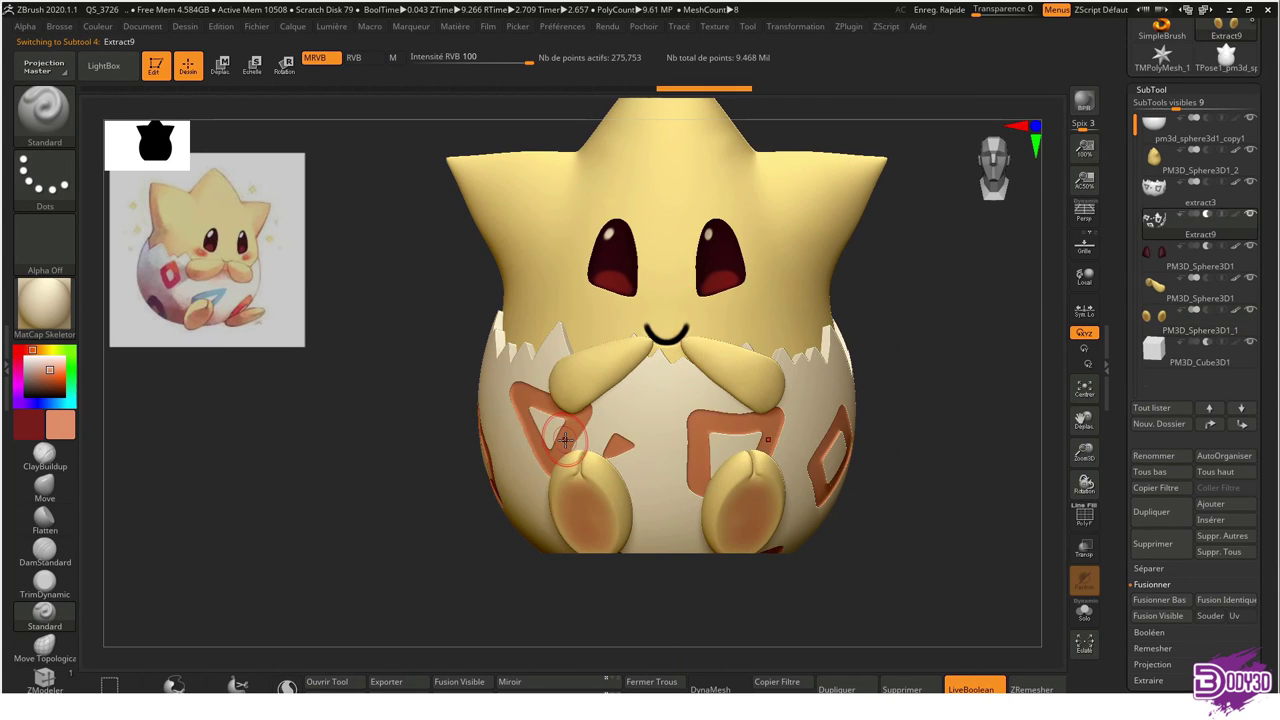
Paint the Extract9 egg markings red and blue in Solo mode
alt+click(585, 278)
key(c)
right_drag(585, 278, 640, 390)
mouse_move(749, 391)
right_down()
mouse_move(754, 426)
mouse_move(568, 449)
mouse_move(643, 368)
mouse_move(600, 340)
right_up()
key(ctrl+shift+s)
click(57, 376)
drag(680, 320, 700, 340)
mouse_move(640, 420)
right_down()
mouse_move(609, 301)
mouse_move(735, 363)
right_up()
key(ctrl+shift+s)
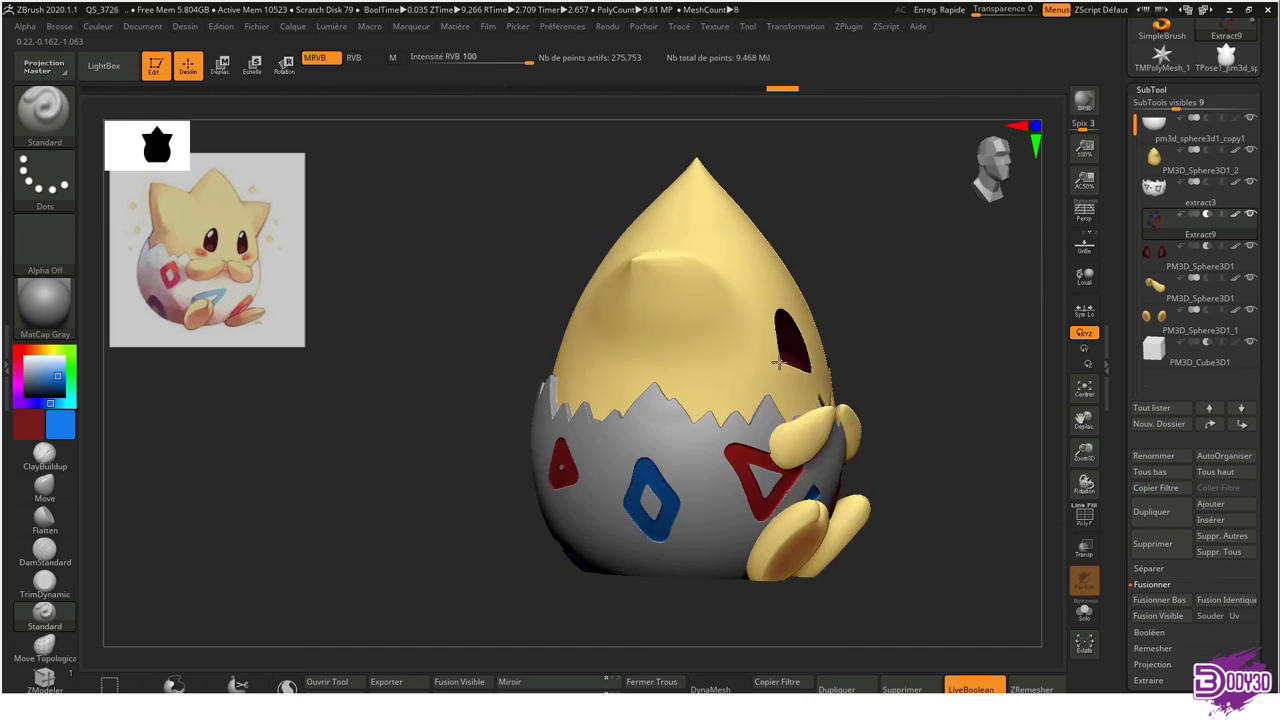
Enable perspective, select the star-shaped body and add orange blush to both cheeks
key(p)
mouse_move(528, 257)
right_down()
mouse_move(806, 306)
mouse_move(720, 410)
mouse_move(846, 380)
right_up()
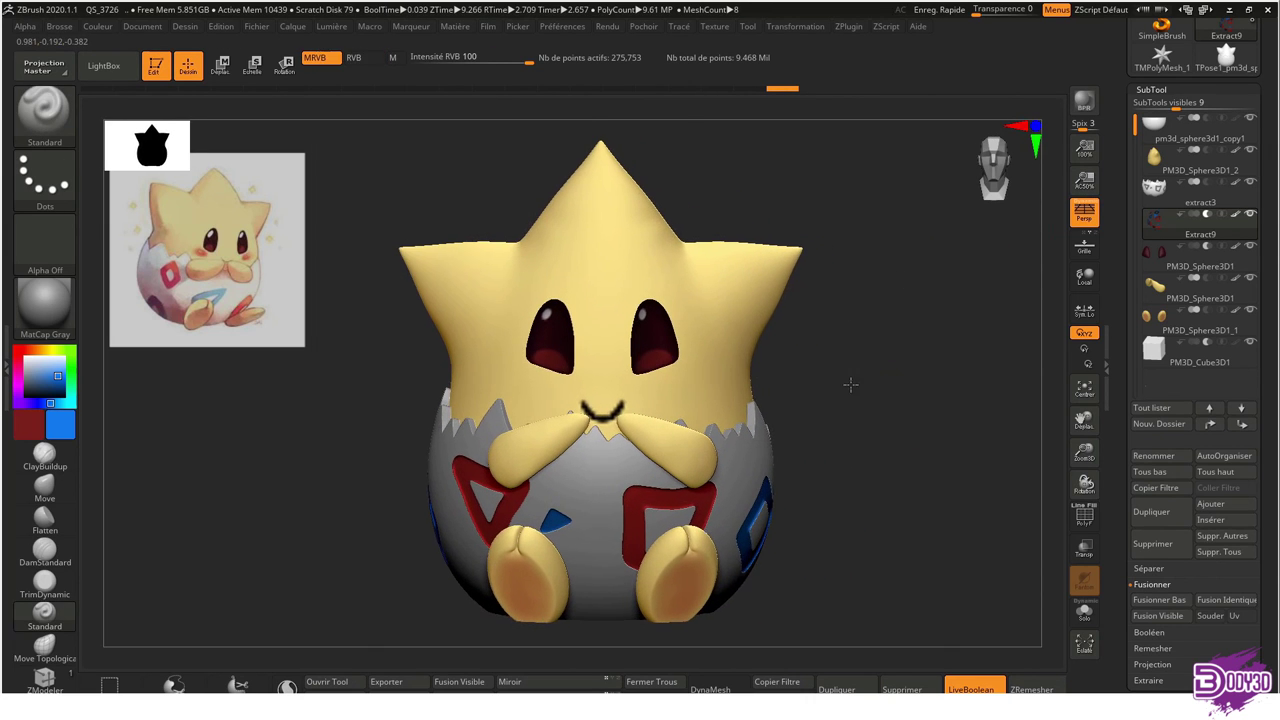
alt+click(640, 385)
key(m)
click(676, 380)
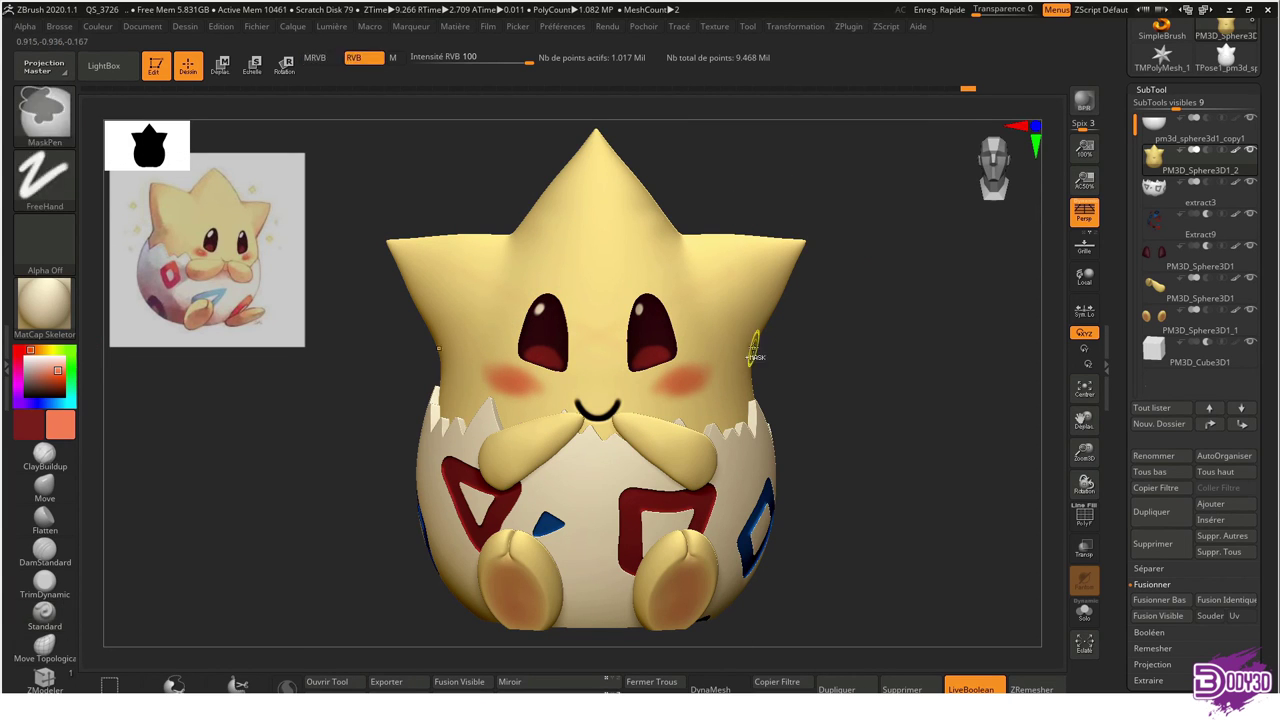
right_drag(894, 314, 765, 455)
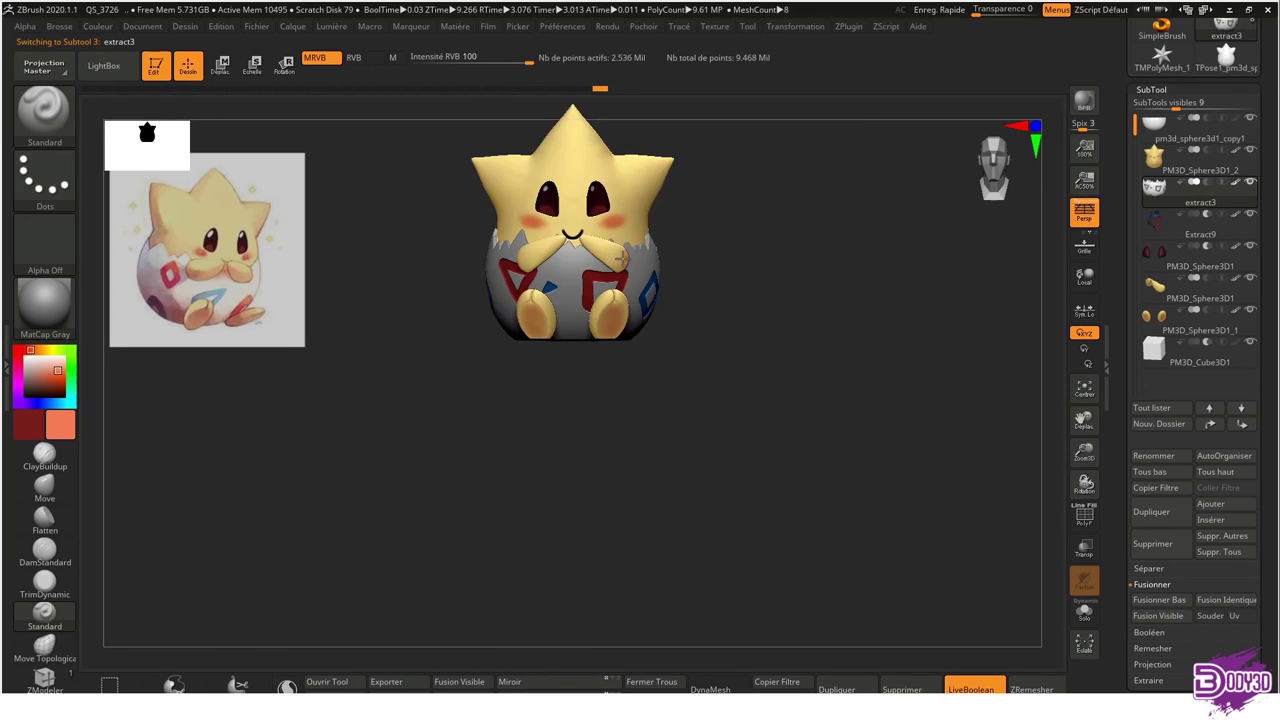
key(f)
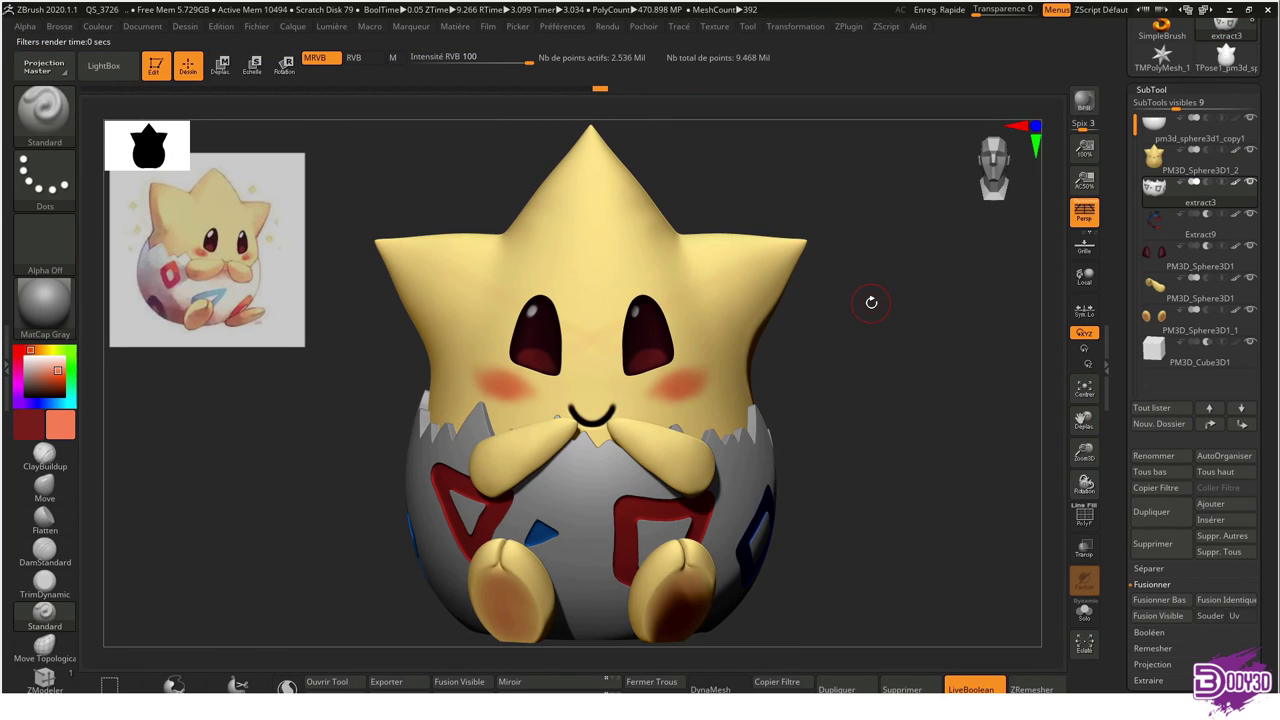
Switch to the Move brush and select the arms subtool from a front view
key(b)
key(m)
key(v)
mouse_move(830, 247)
right_down()
mouse_move(586, 451)
mouse_move(660, 425)
mouse_move(529, 400)
mouse_move(687, 475)
right_up()
alt+click(660, 425)
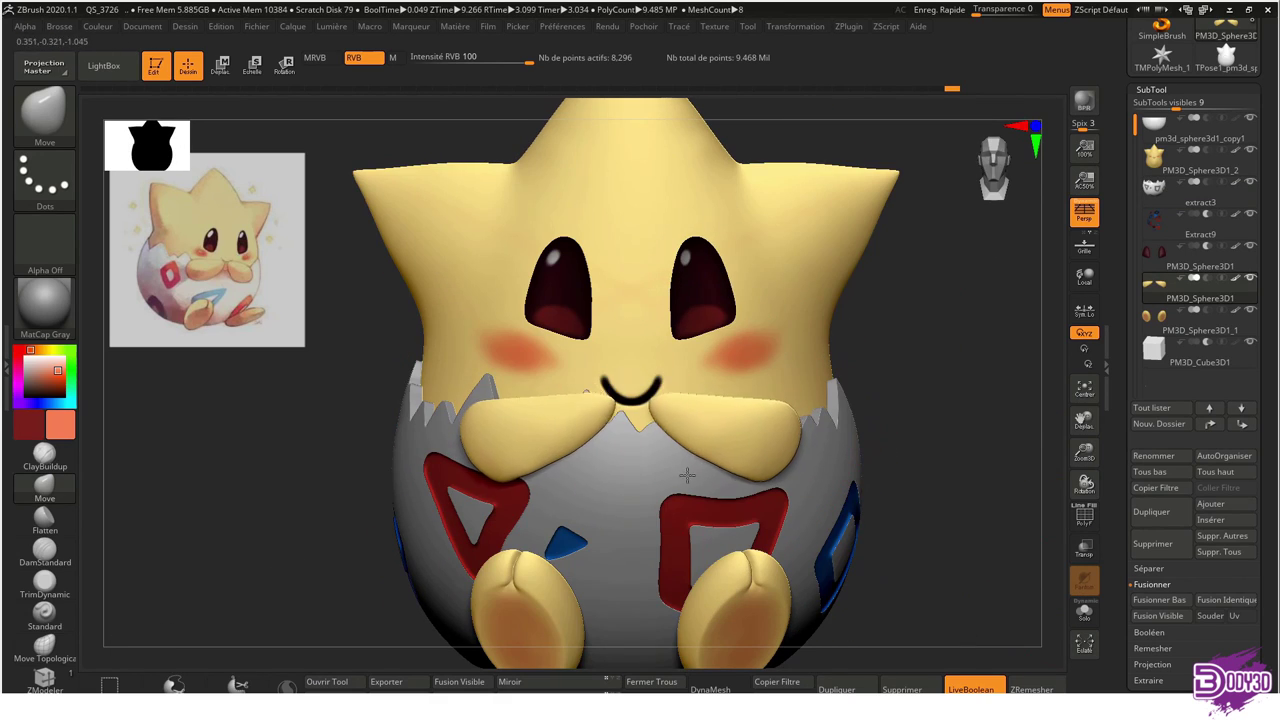
mouse_move(665, 418)
right_down()
mouse_move(686, 371)
mouse_move(614, 400)
mouse_move(392, 421)
mouse_move(520, 400)
right_up()
Hide the painted colours and start reshaping the arms with Transpose and a resized brush
key(f)
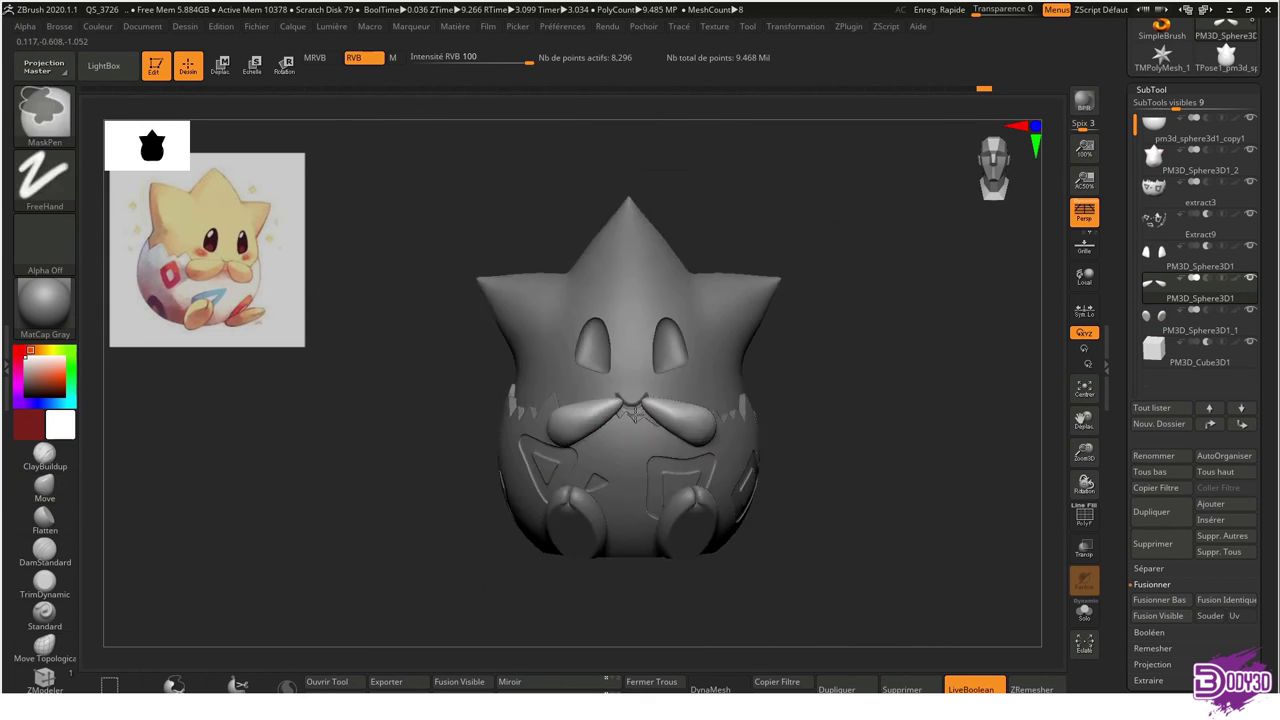
key(w)
key(q)
mouse_move(560, 400)
right_down()
mouse_move(600, 470)
mouse_move(660, 400)
mouse_move(686, 471)
mouse_move(663, 434)
mouse_move(700, 243)
mouse_move(502, 436)
mouse_move(771, 414)
mouse_move(538, 437)
mouse_move(700, 423)
right_up()
key(s)
key(w)
key(q)
key(f)
mouse_move(600, 430)
right_down()
mouse_move(386, 523)
mouse_move(830, 480)
mouse_move(557, 462)
mouse_move(871, 452)
mouse_move(763, 406)
mouse_move(749, 366)
right_up()
Alternate the Flatten and Move brushes on the arms, checking them from several angles
key(b)
key(f)
key(l)
key(b)
key(m)
key(v)
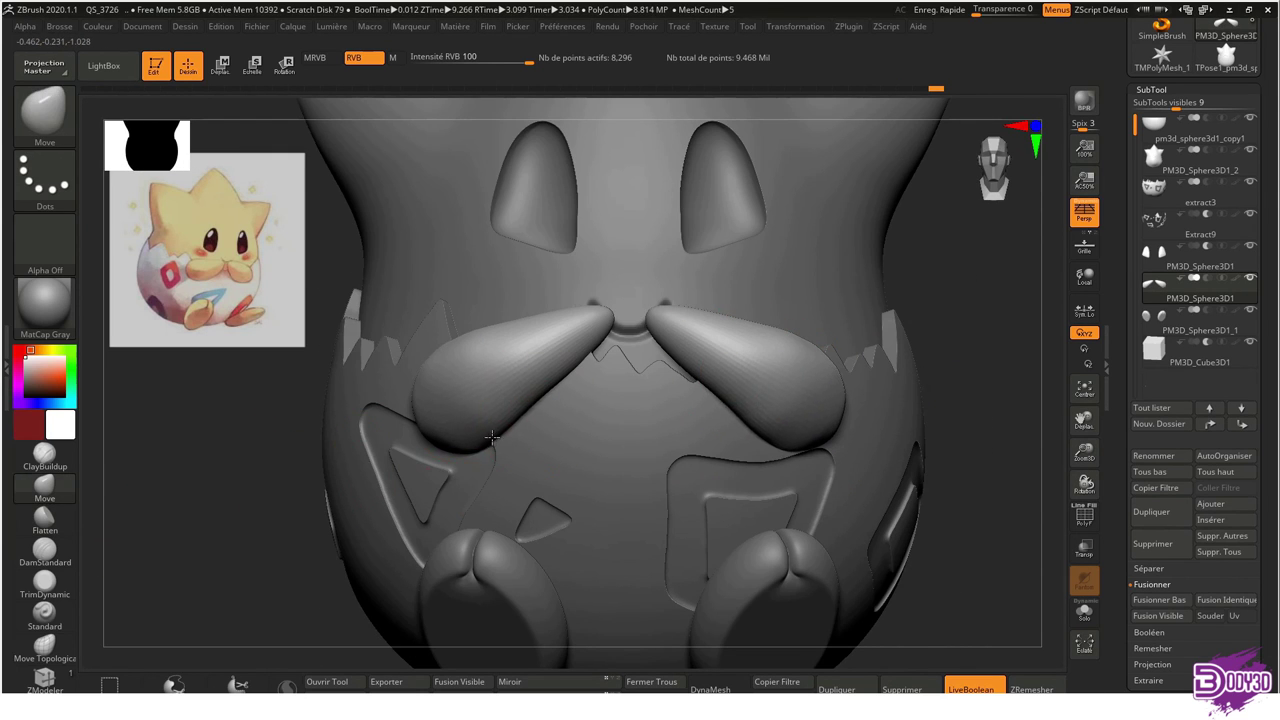
mouse_move(497, 437)
right_down()
mouse_move(449, 380)
mouse_move(700, 373)
mouse_move(686, 400)
mouse_move(928, 400)
mouse_move(693, 408)
right_up()
key(b)
key(f)
key(l)
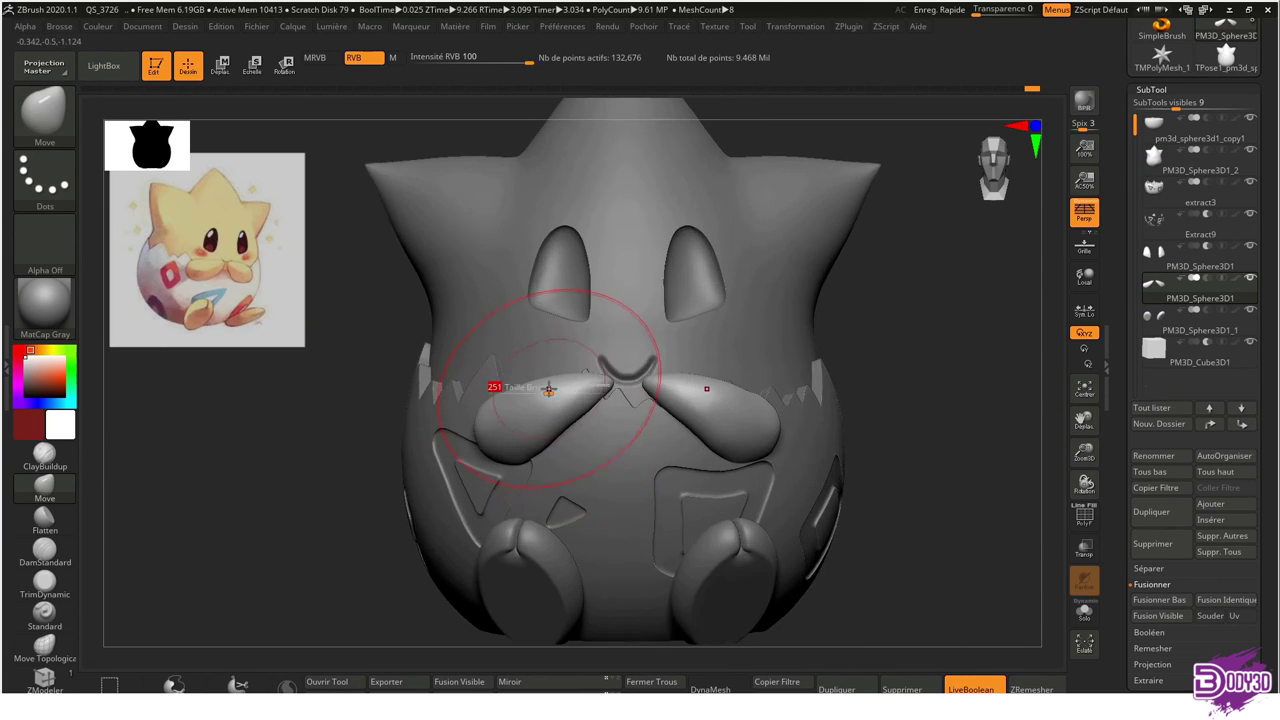
right_drag(668, 430, 651, 383)
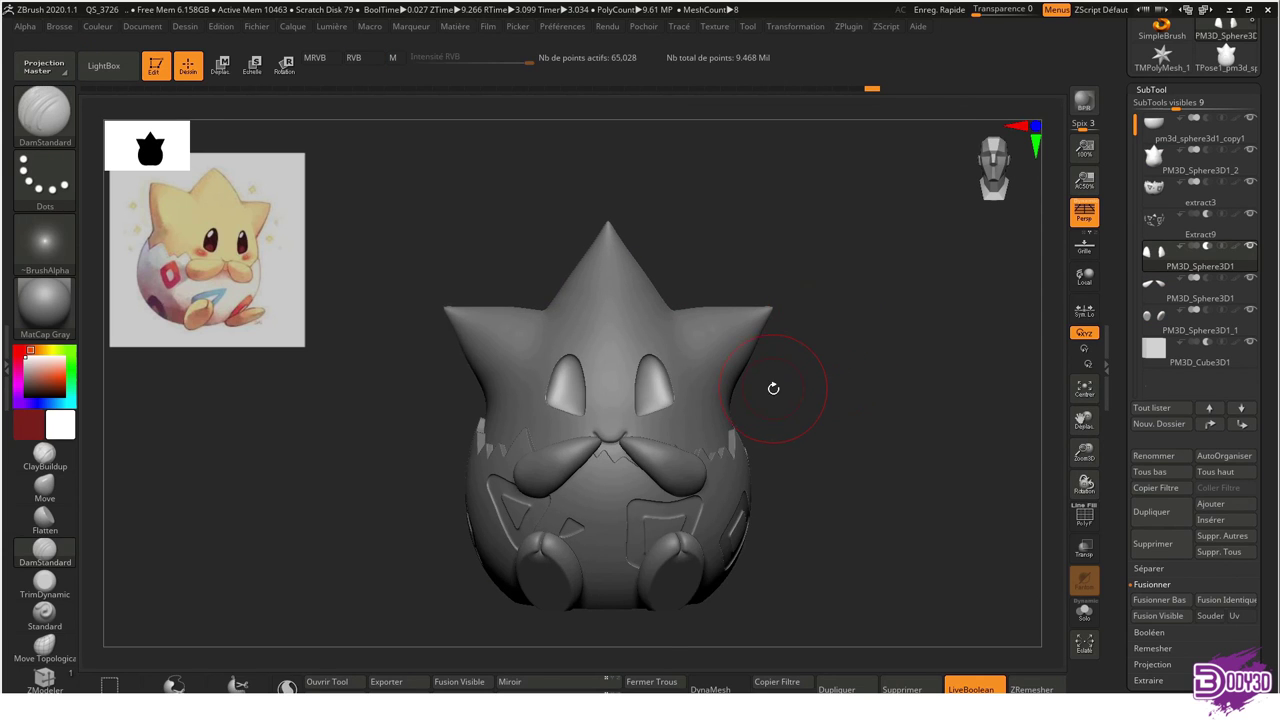
alt+drag(773, 385, 779, 430)
ctrl+right_drag(730, 422, 701, 305)
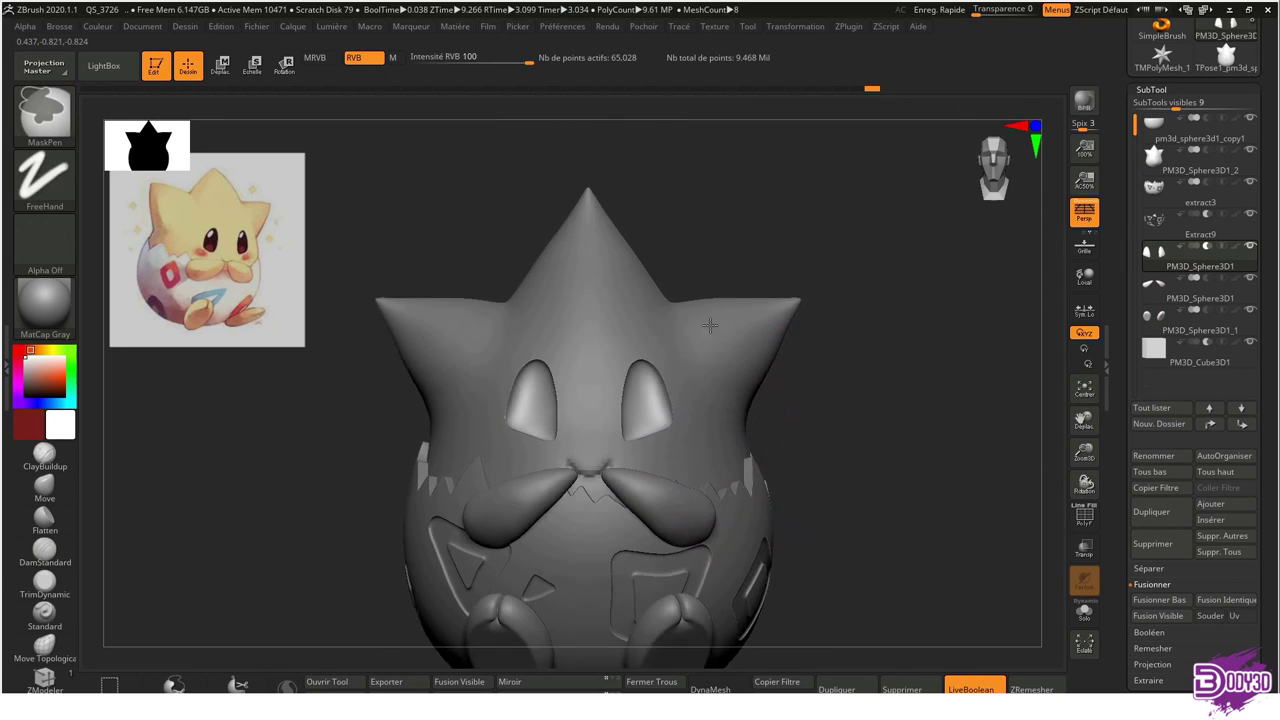